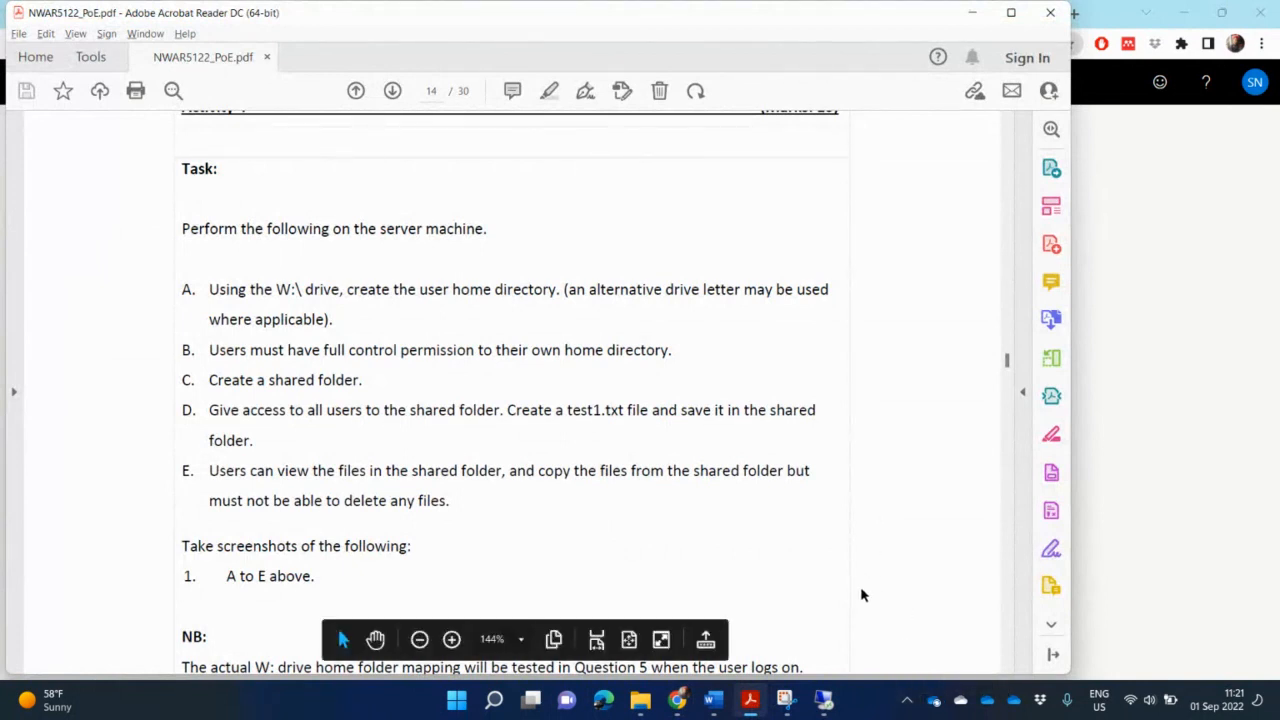
- Switch from the task document to the remote lab desktop and maximize its window
scroll(860, 596, "up", 1)
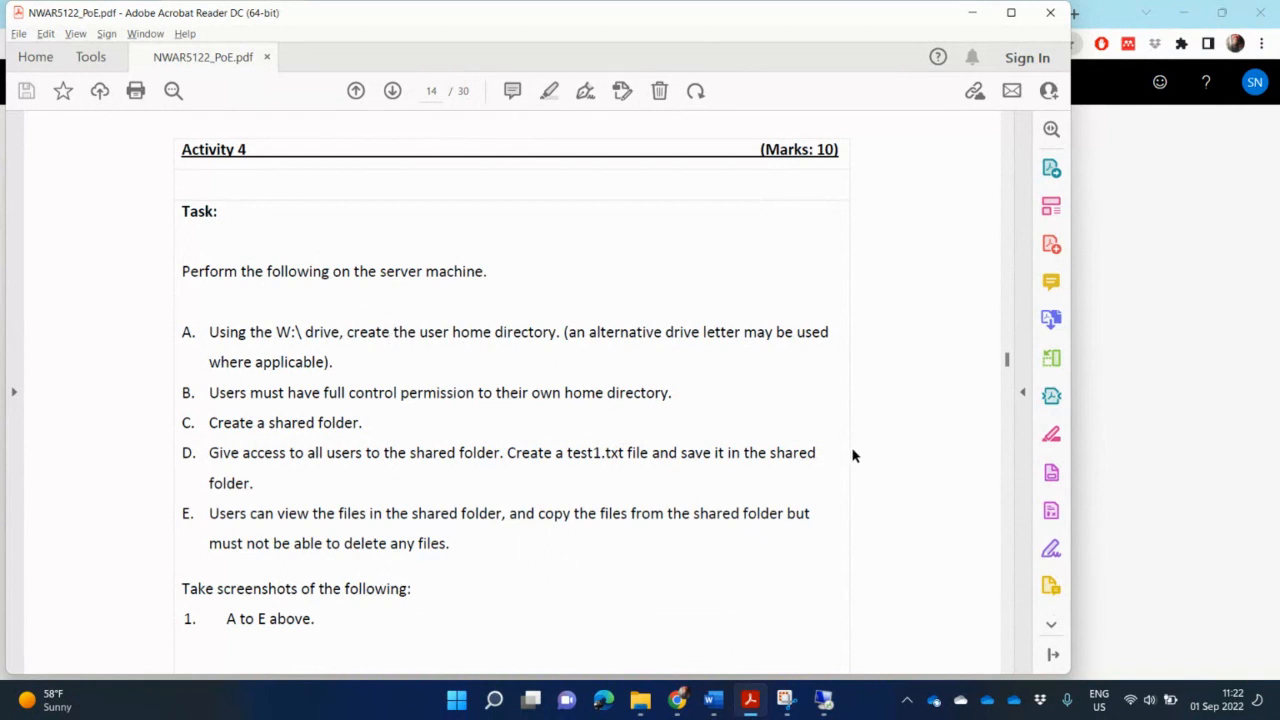
left_click(823, 698)
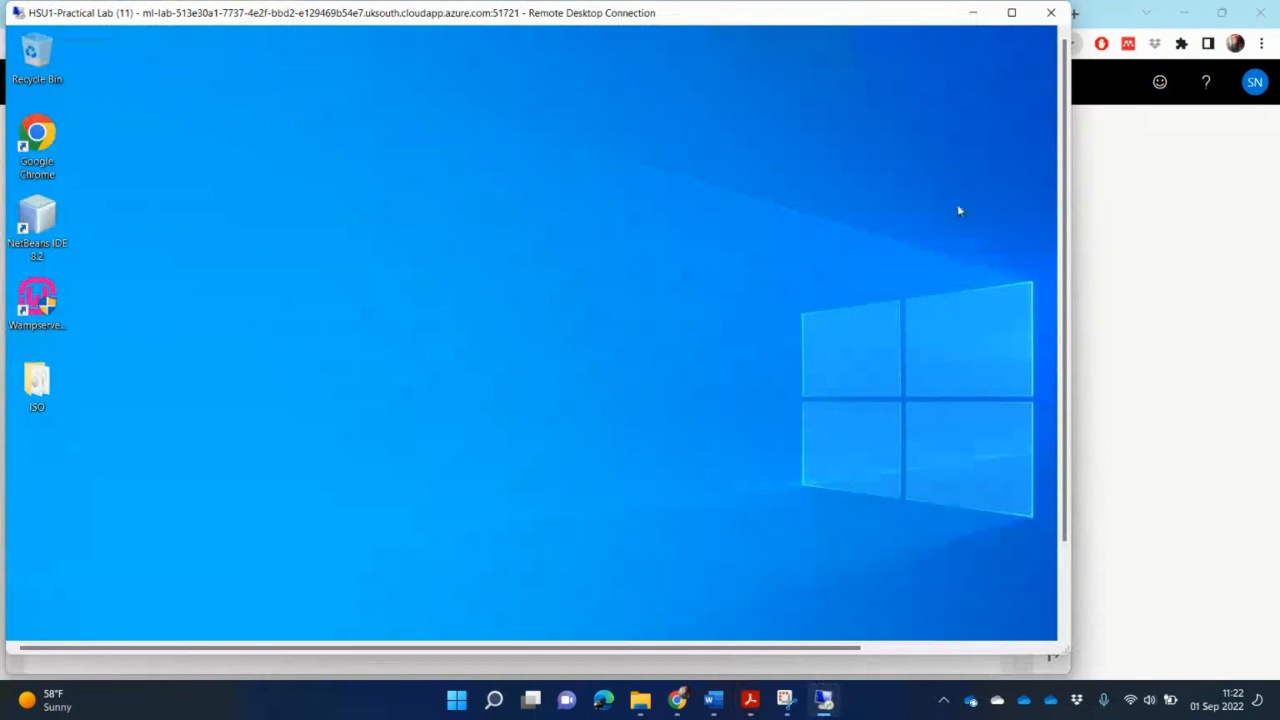
left_click(1013, 13)
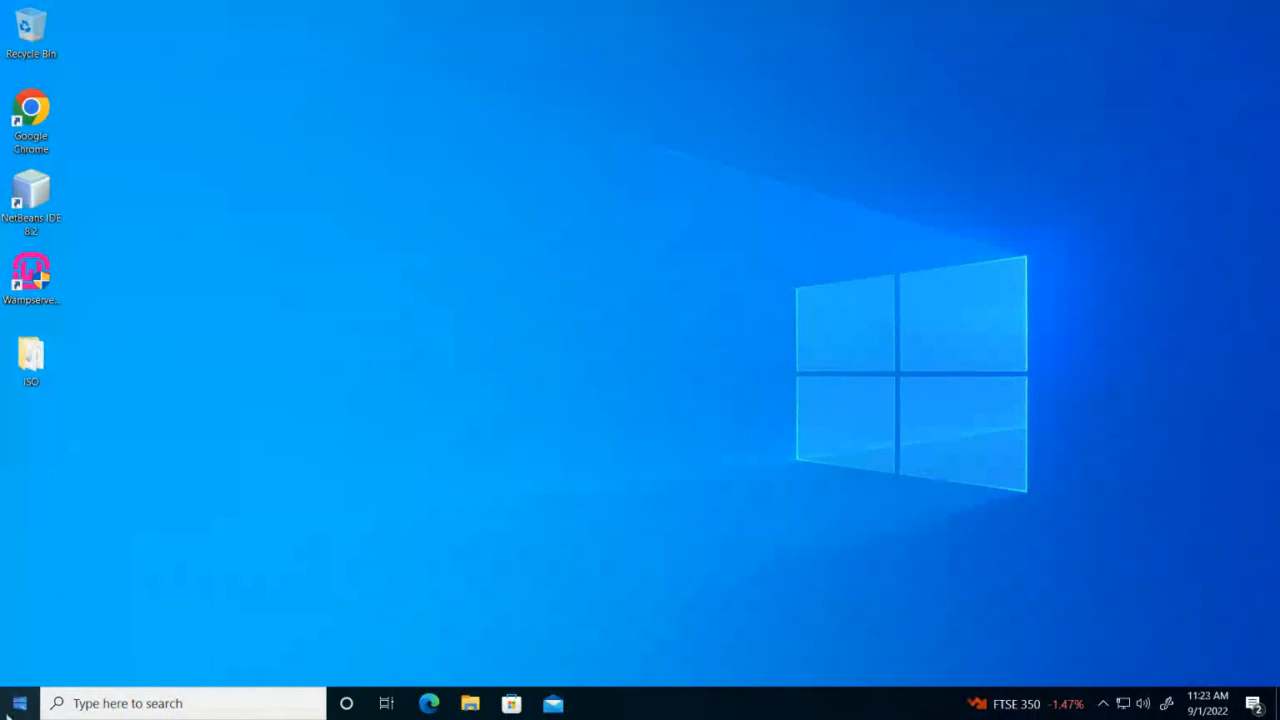
- Search for Hyper-V and open Hyper-V Manager
left_click(135, 703)
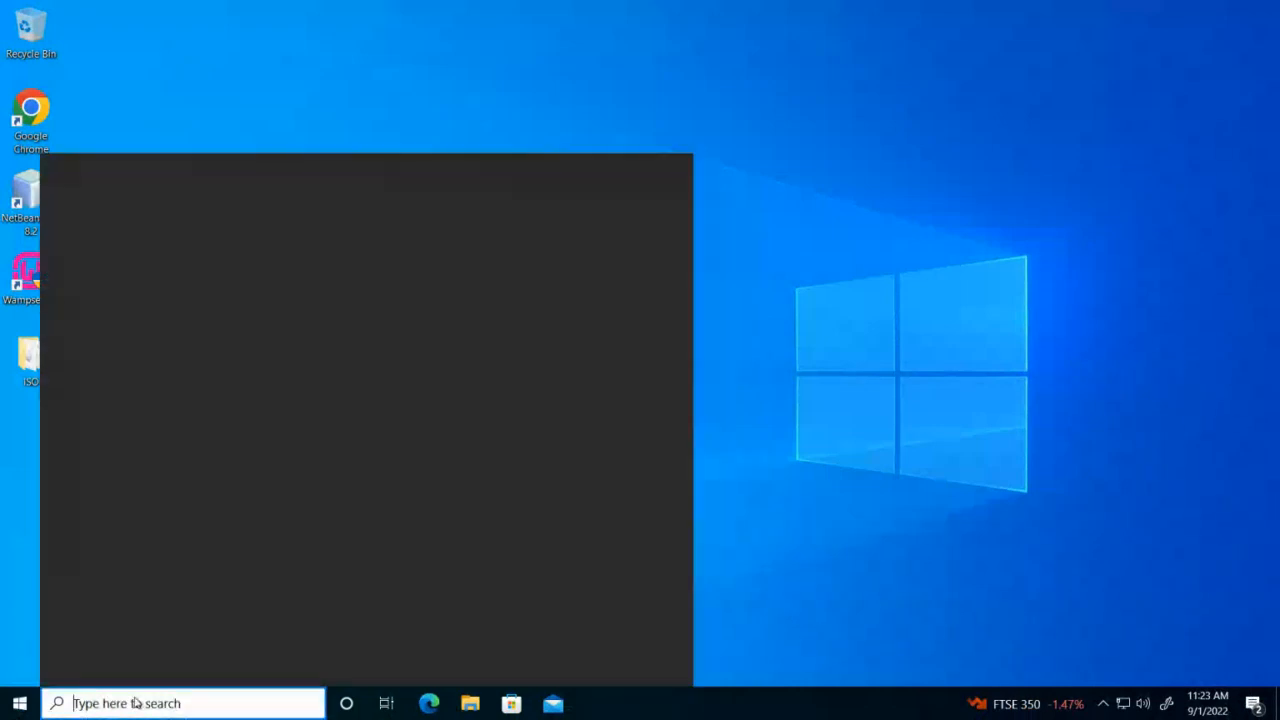
type("hyper")
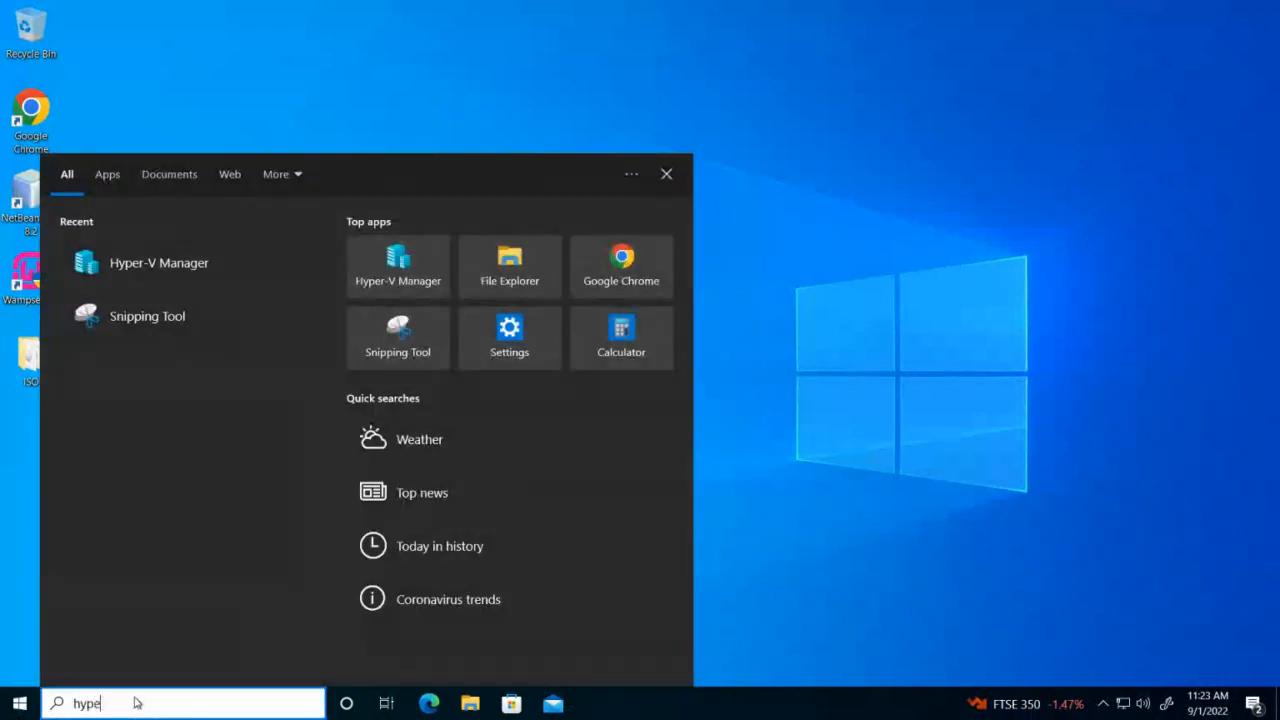
left_click(192, 249)
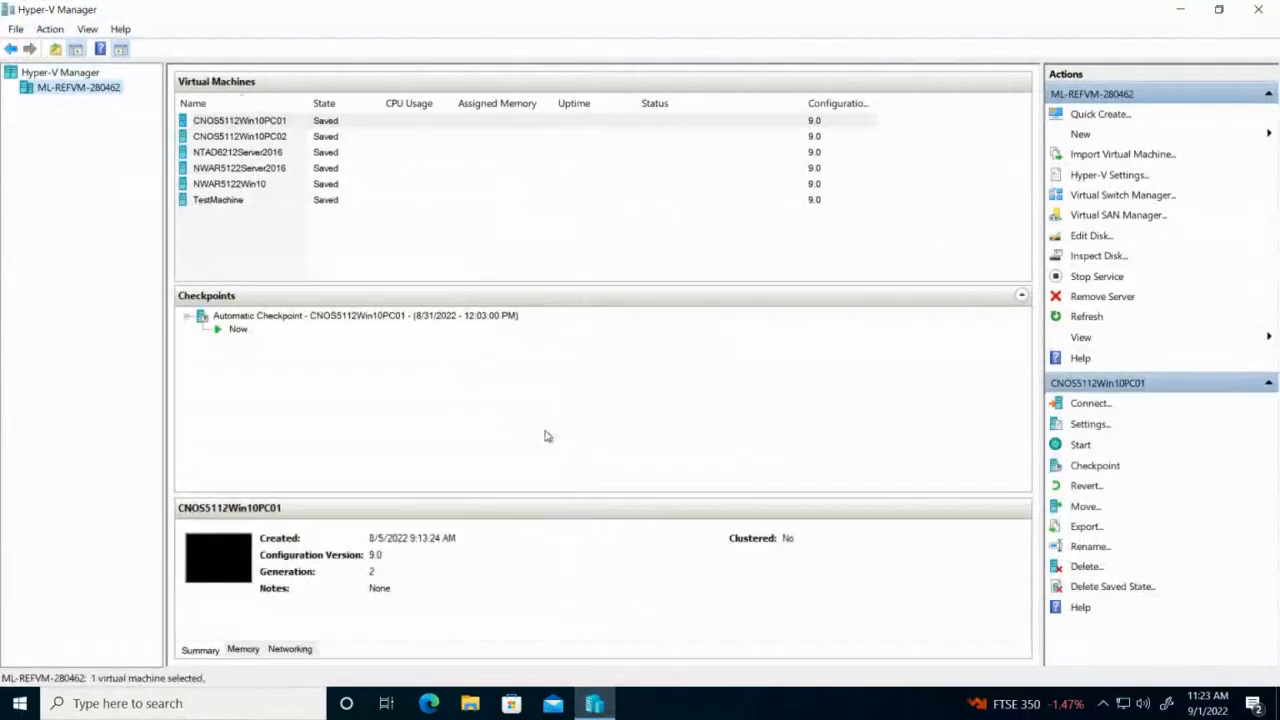
- Connect to the NWAR5122Server2016 virtual machine
left_click(334, 139)
left_click(332, 154)
left_click(326, 170)
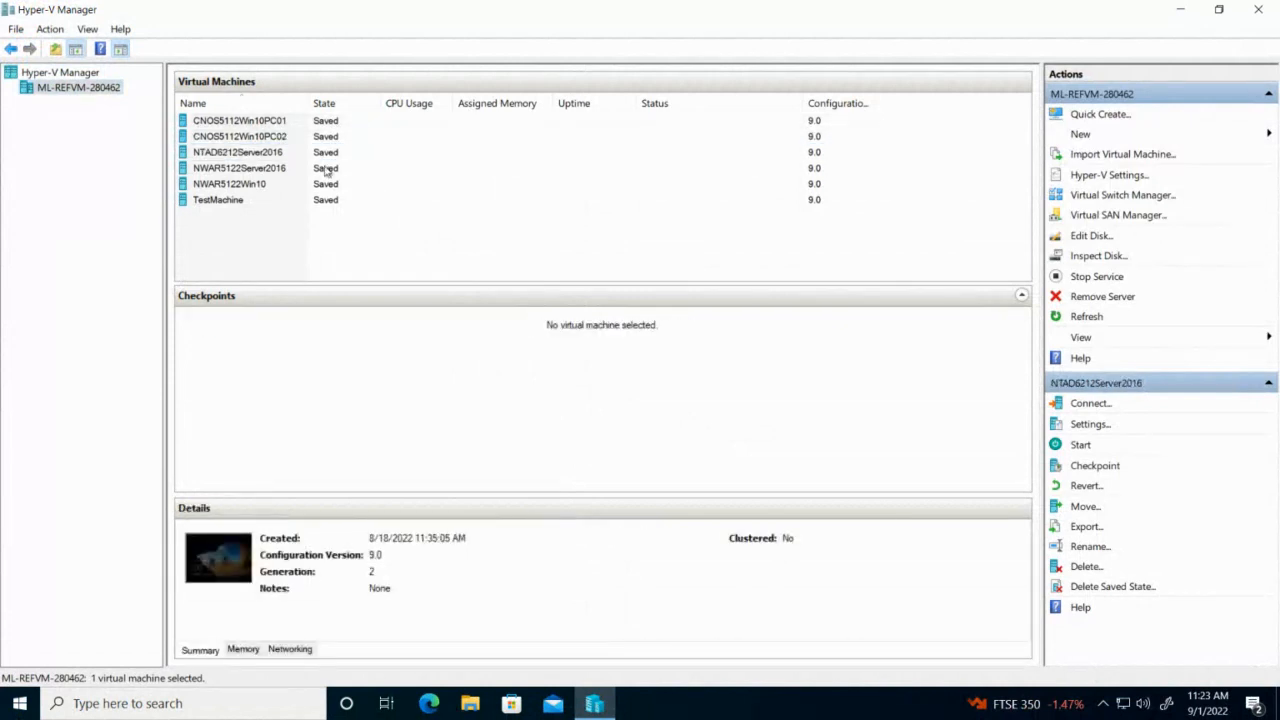
left_click(328, 184)
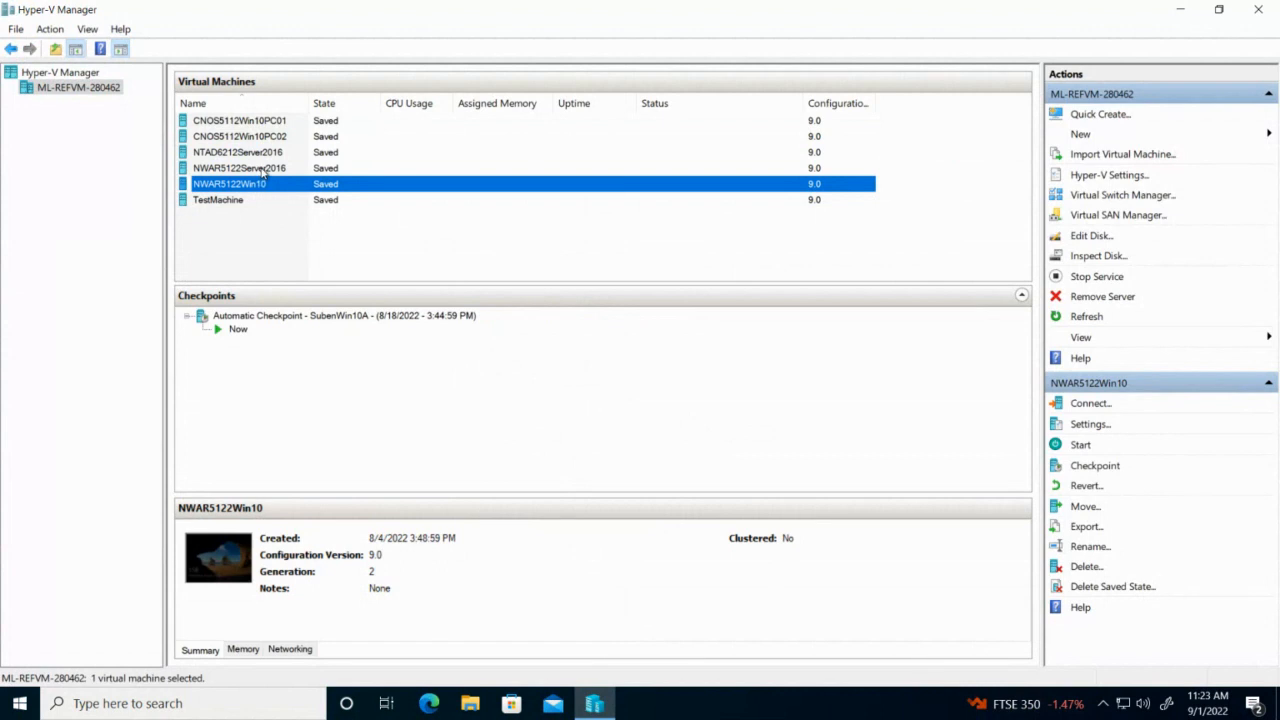
left_click(263, 170)
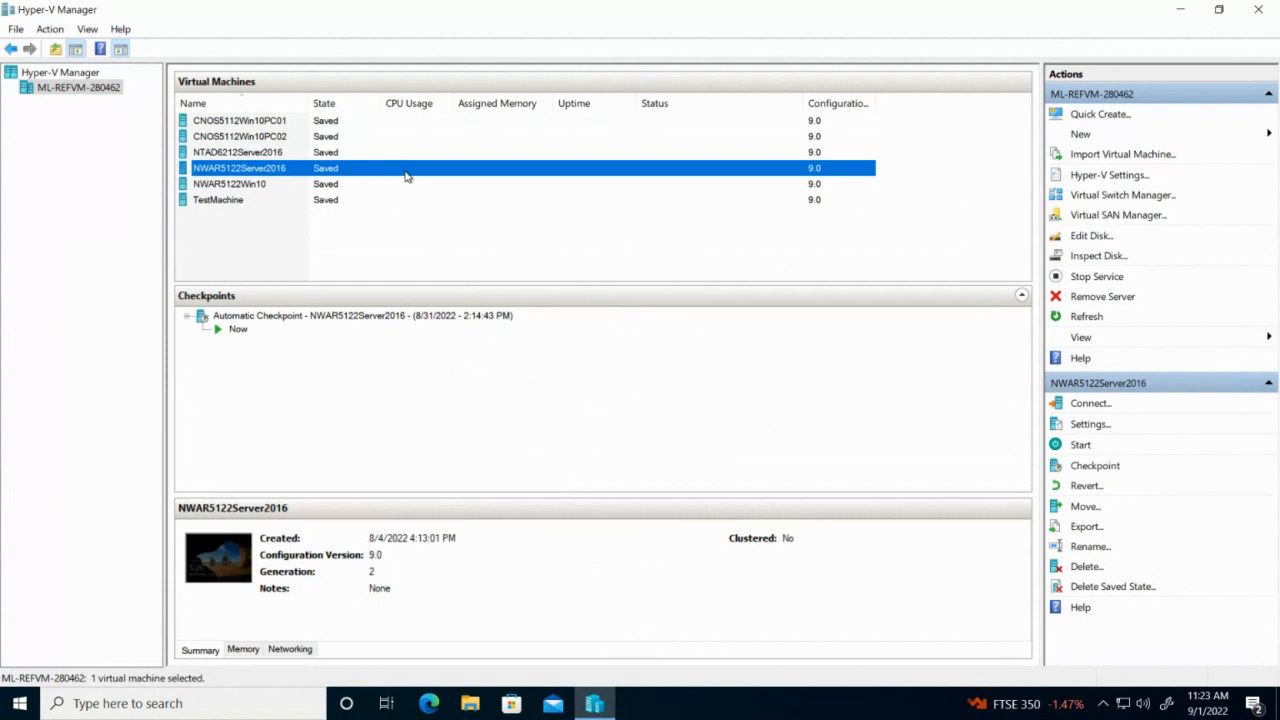
left_click(1098, 405)
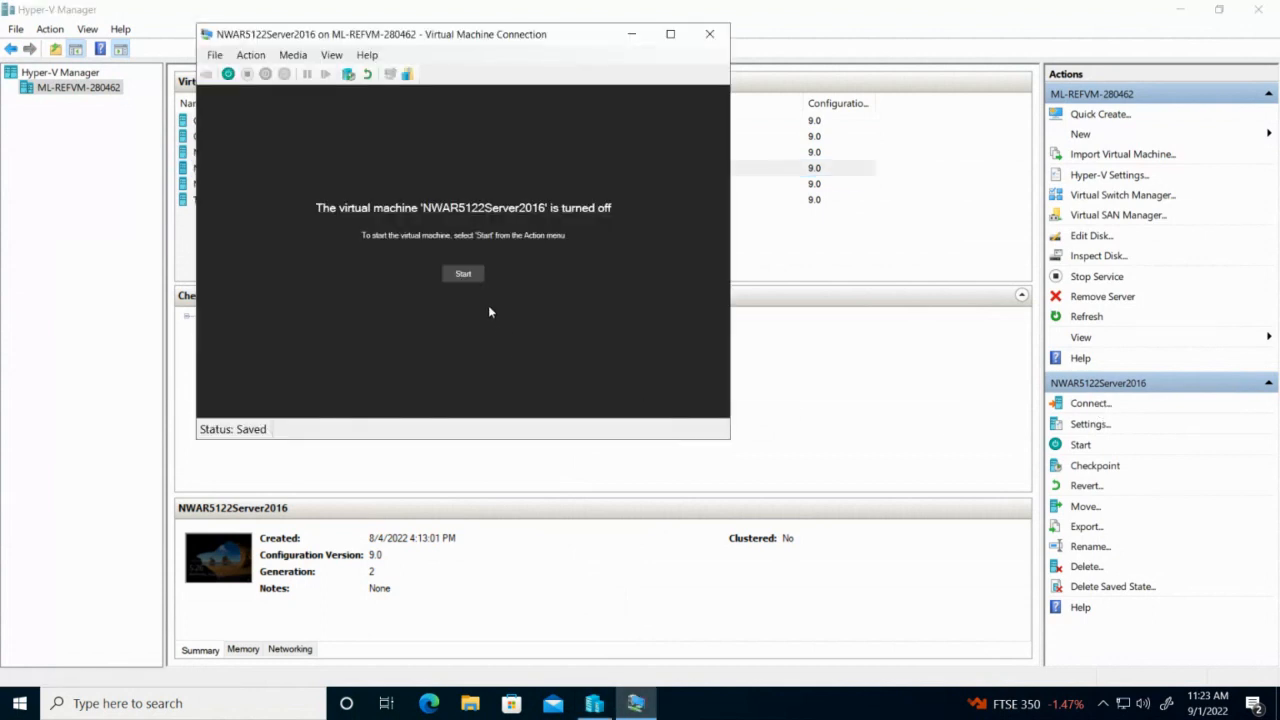
- Start the virtual machine and connect with an 800 by 600 pixels display size
left_click(466, 276)
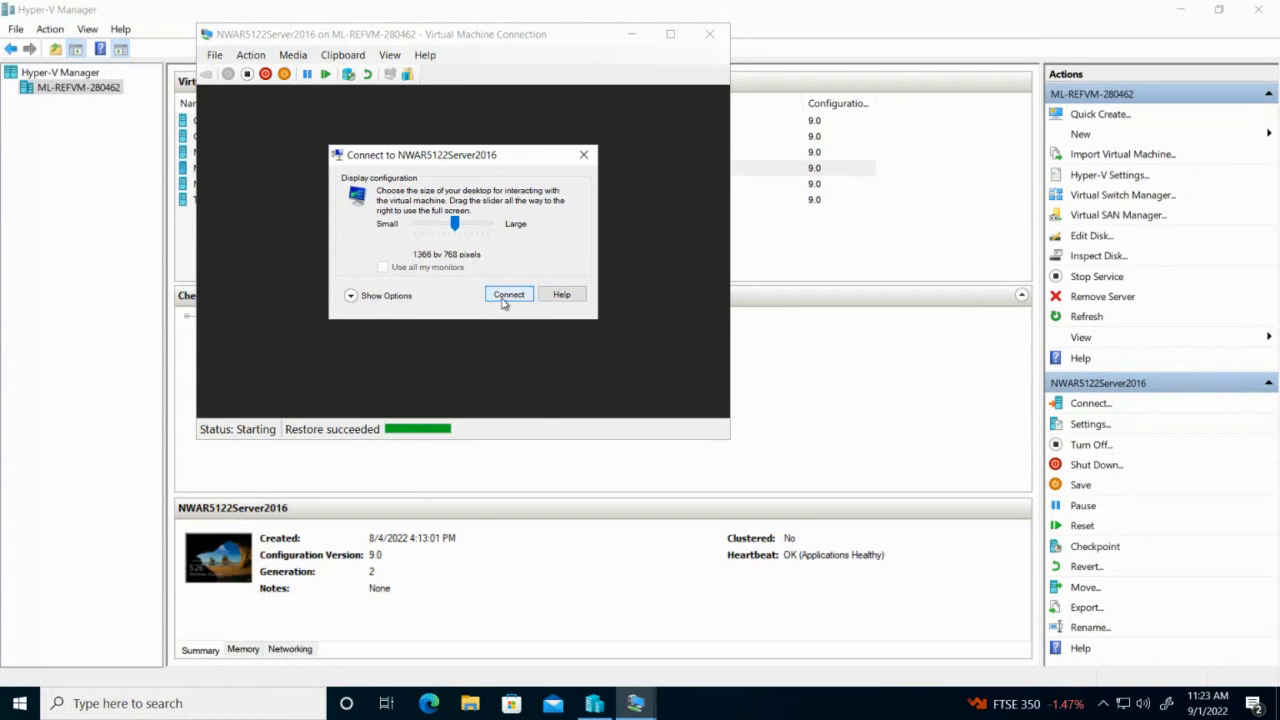
left_click(437, 223)
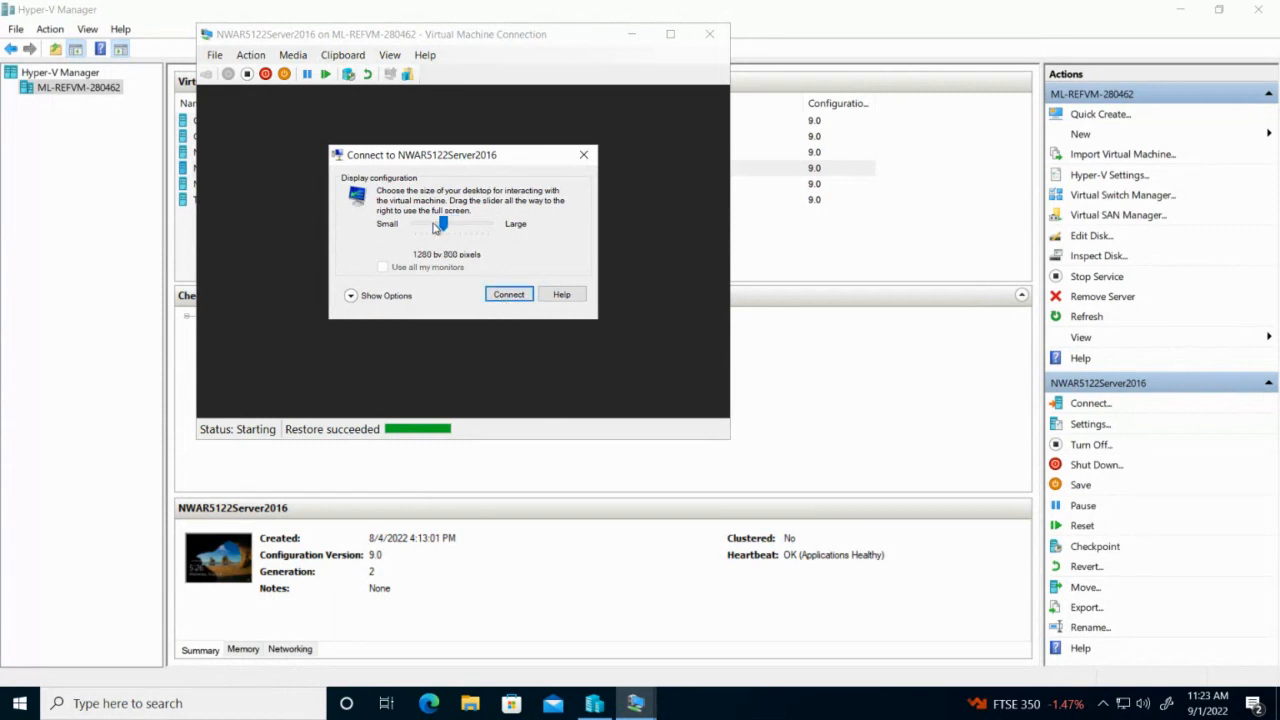
left_click_drag(447, 224, 424, 229)
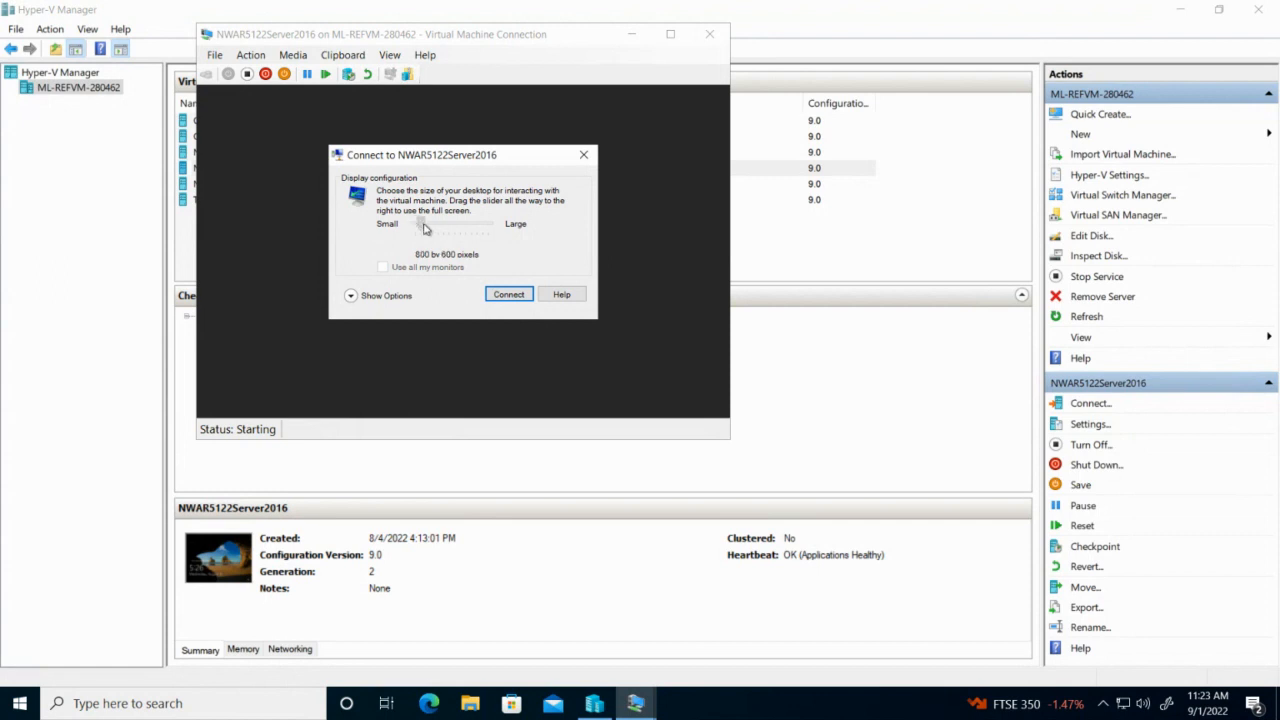
left_click(508, 294)
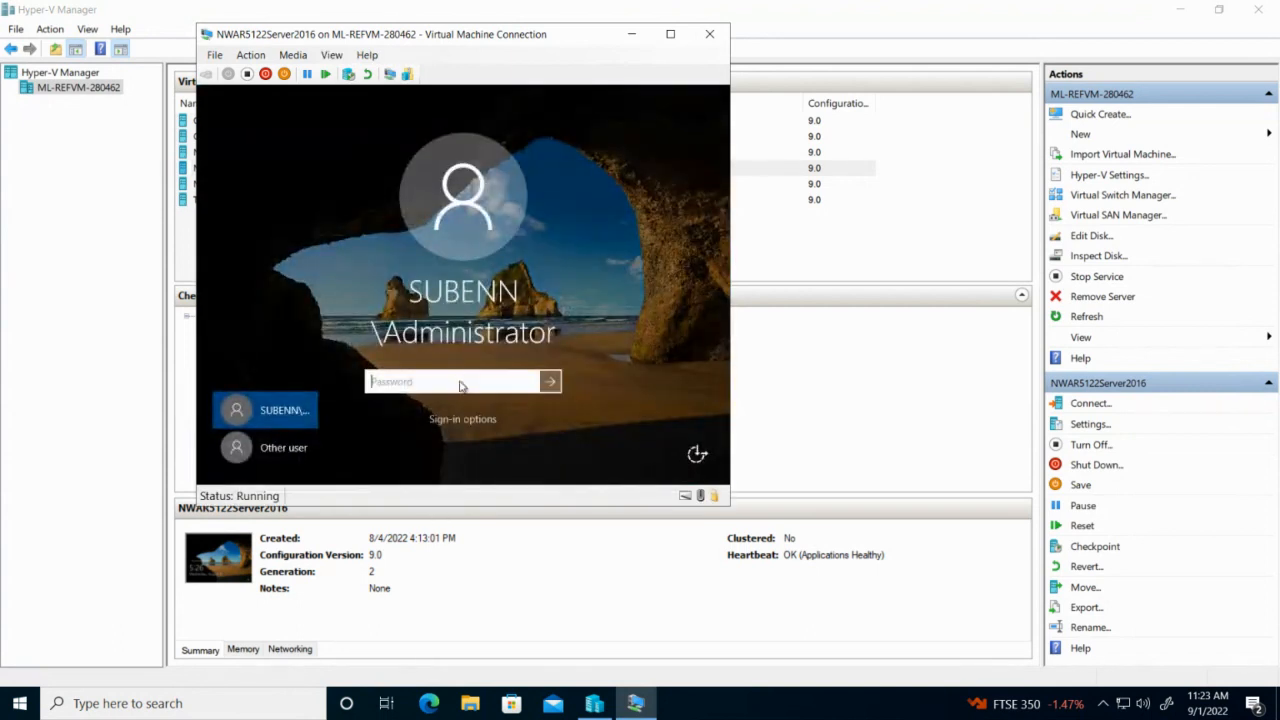
- Sign in to the server as Administrator with the account password
type("••••")
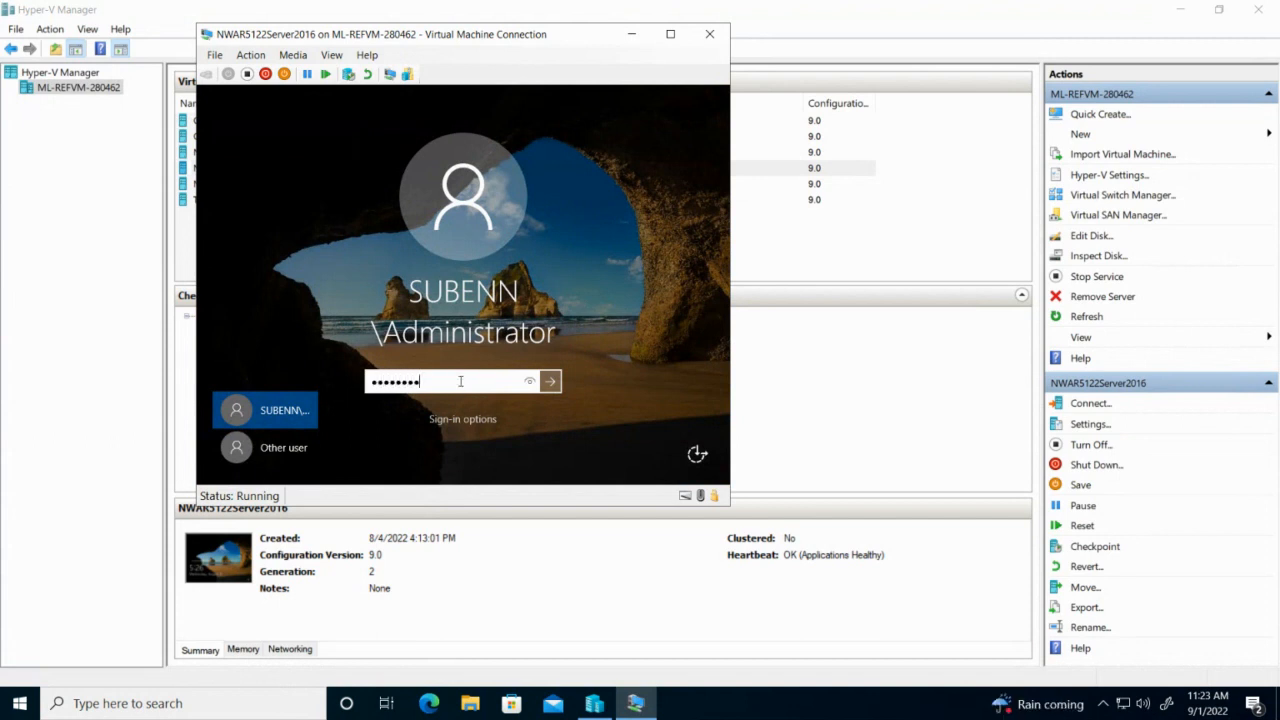
type("••••")
key("Return")
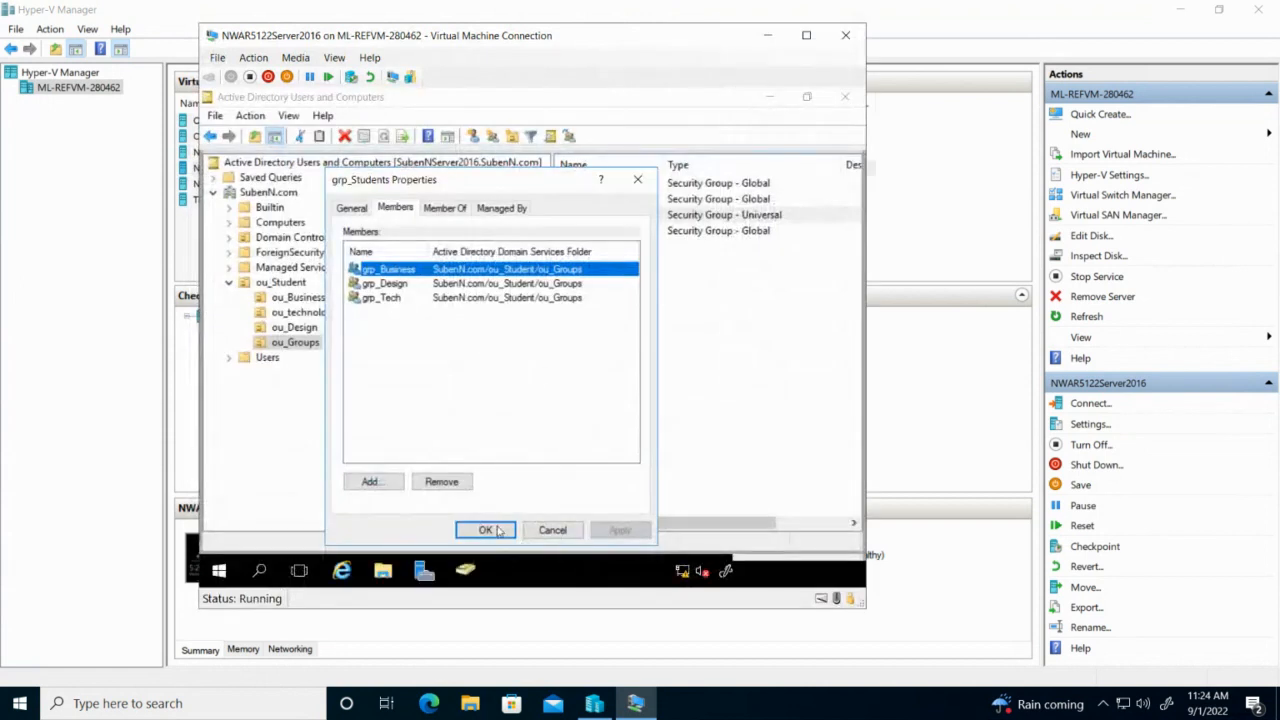
- Close the open group properties dialog, Active Directory Users and Computers, and Server Manager
left_click(487, 530)
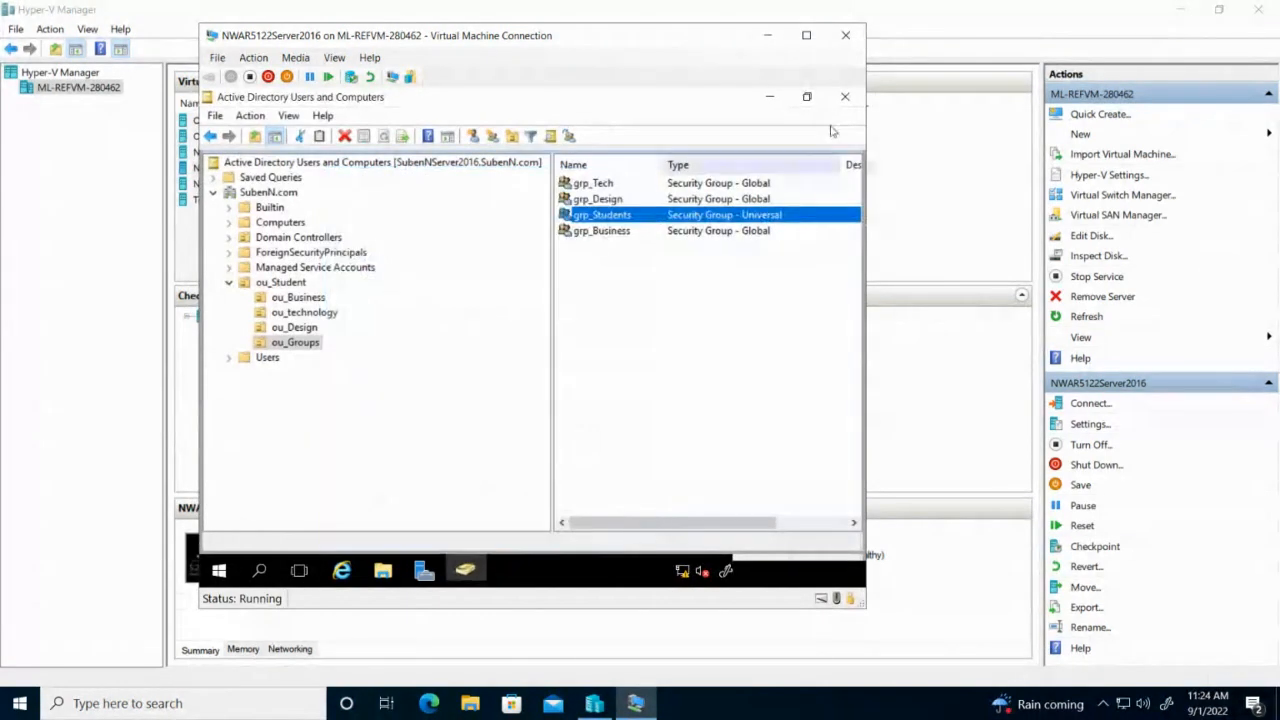
left_click(845, 97)
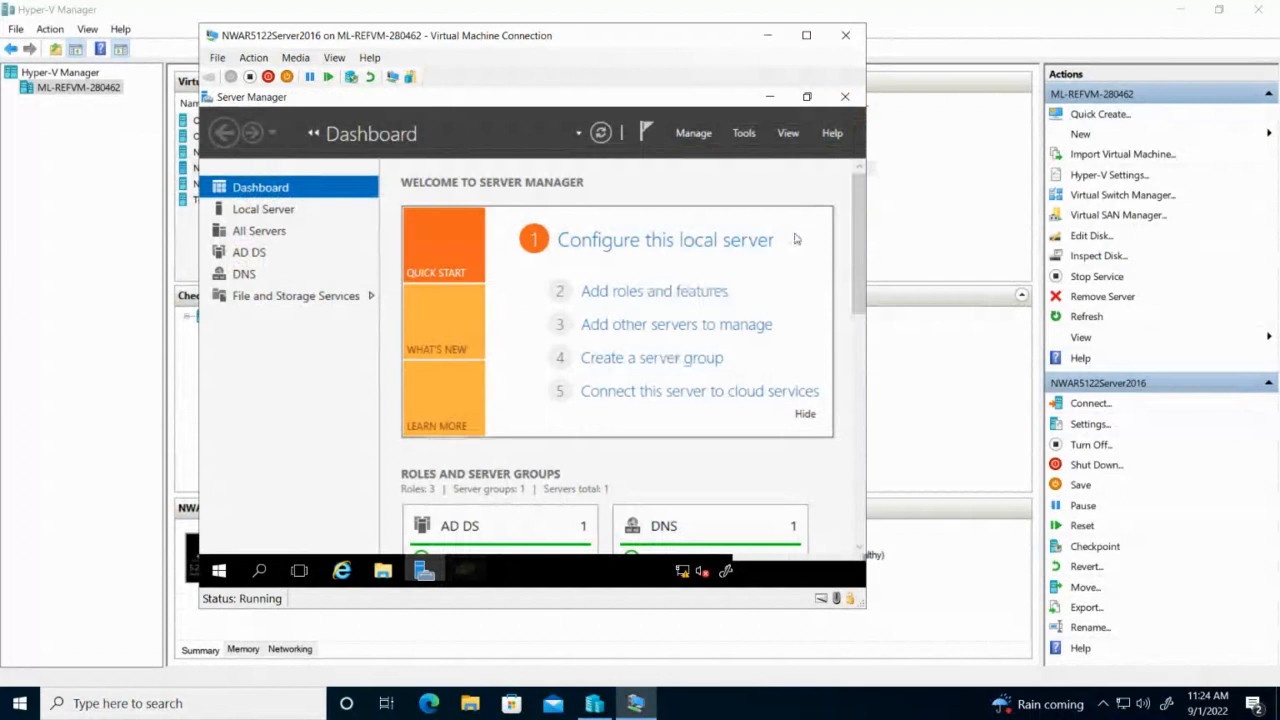
left_click(845, 97)
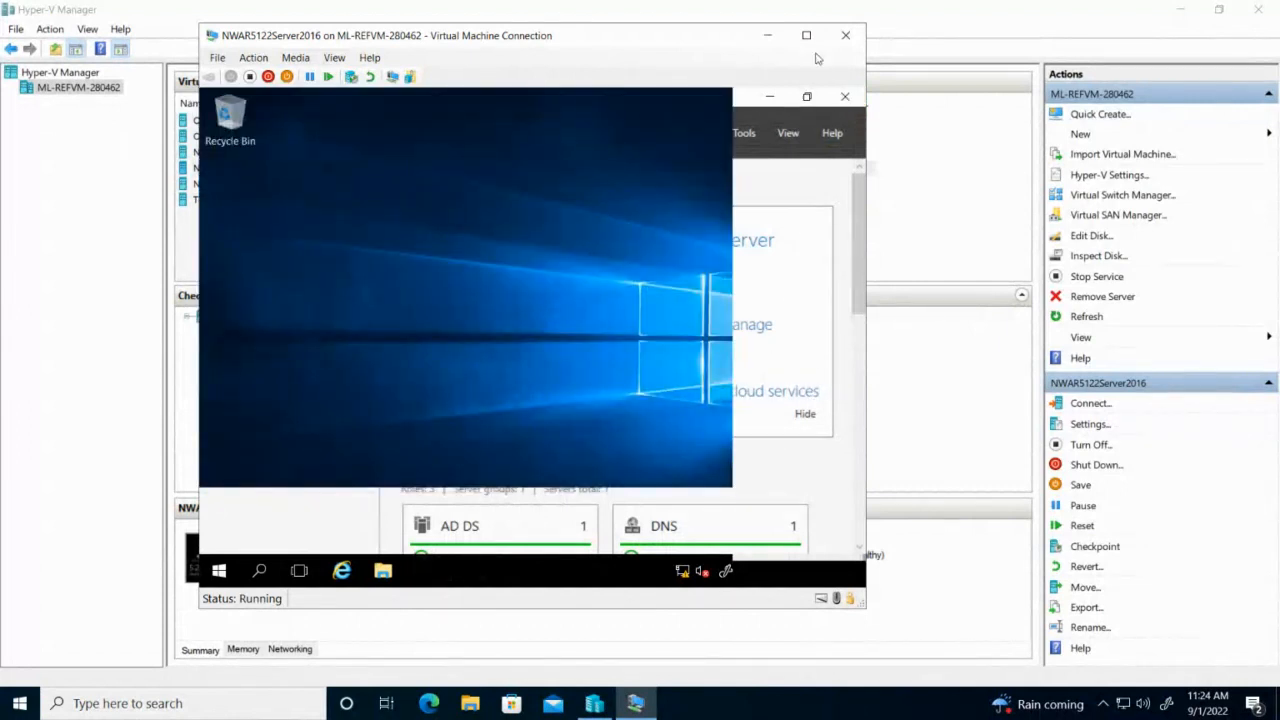
- Check the Activity 4 task document and return to the virtual machine
mouse_move(806, 5)
left_click(857, 13)
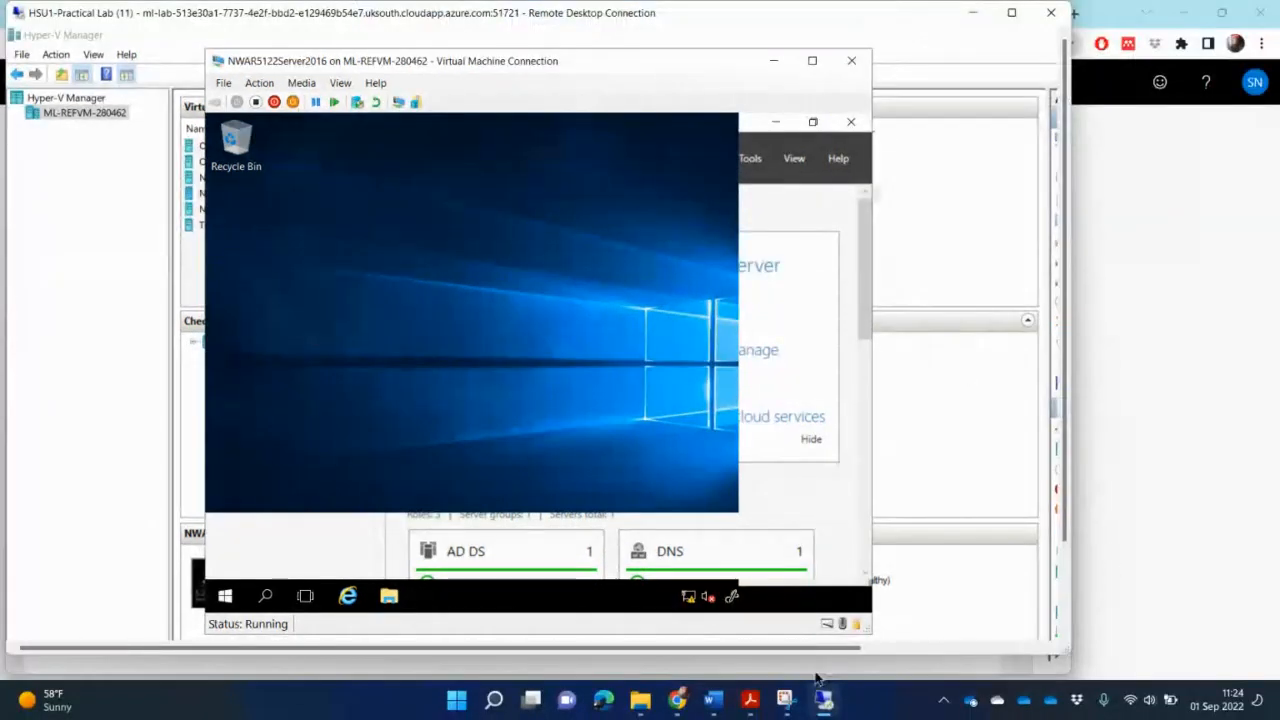
left_click(750, 704)
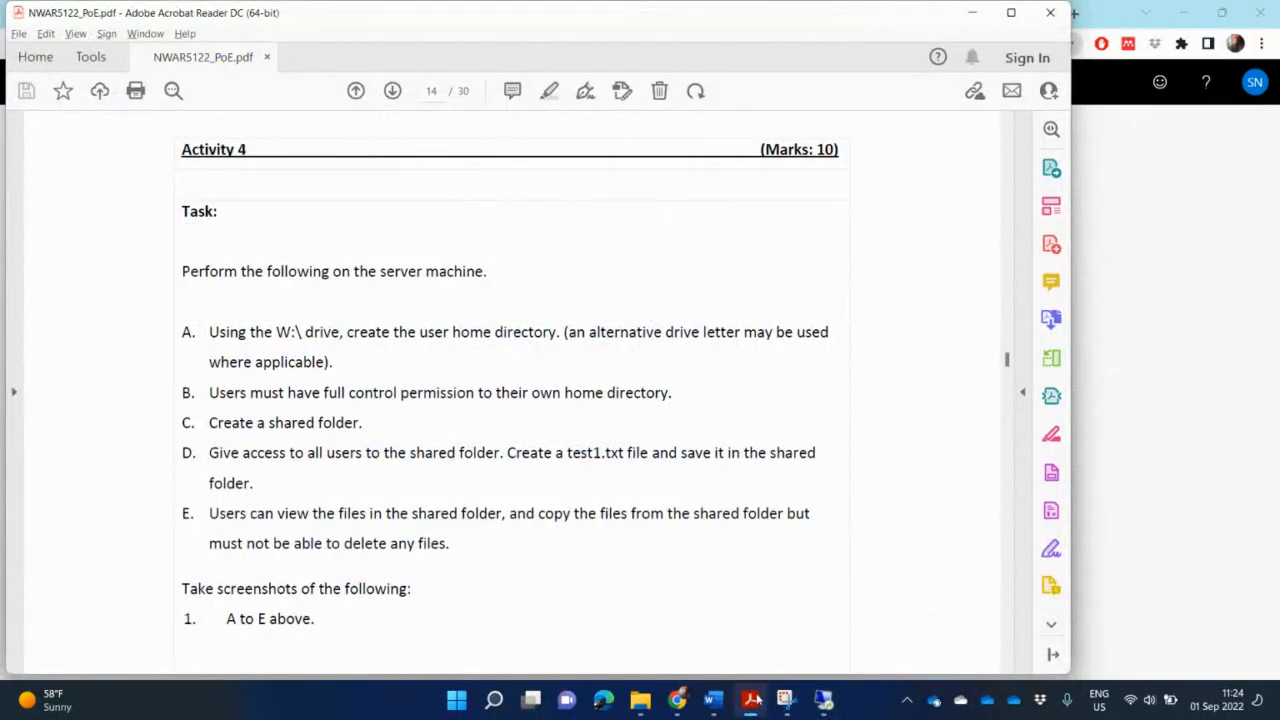
mouse_move(757, 700)
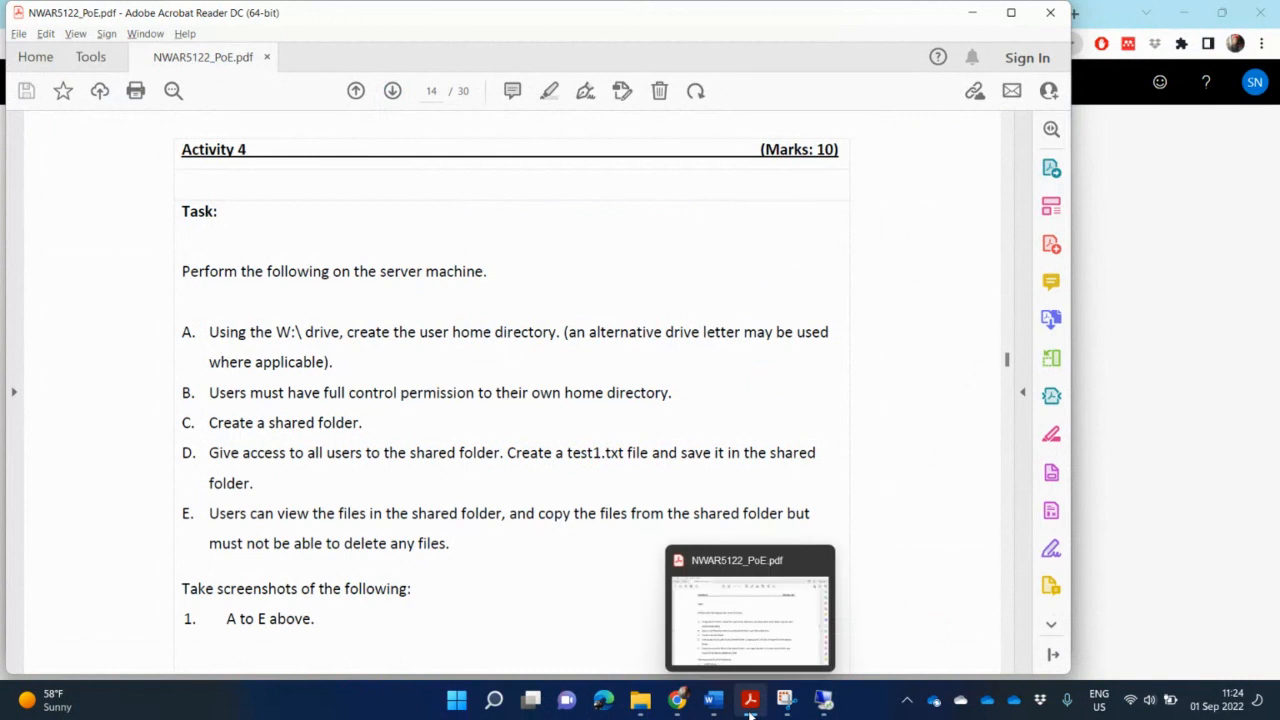
left_click(824, 700)
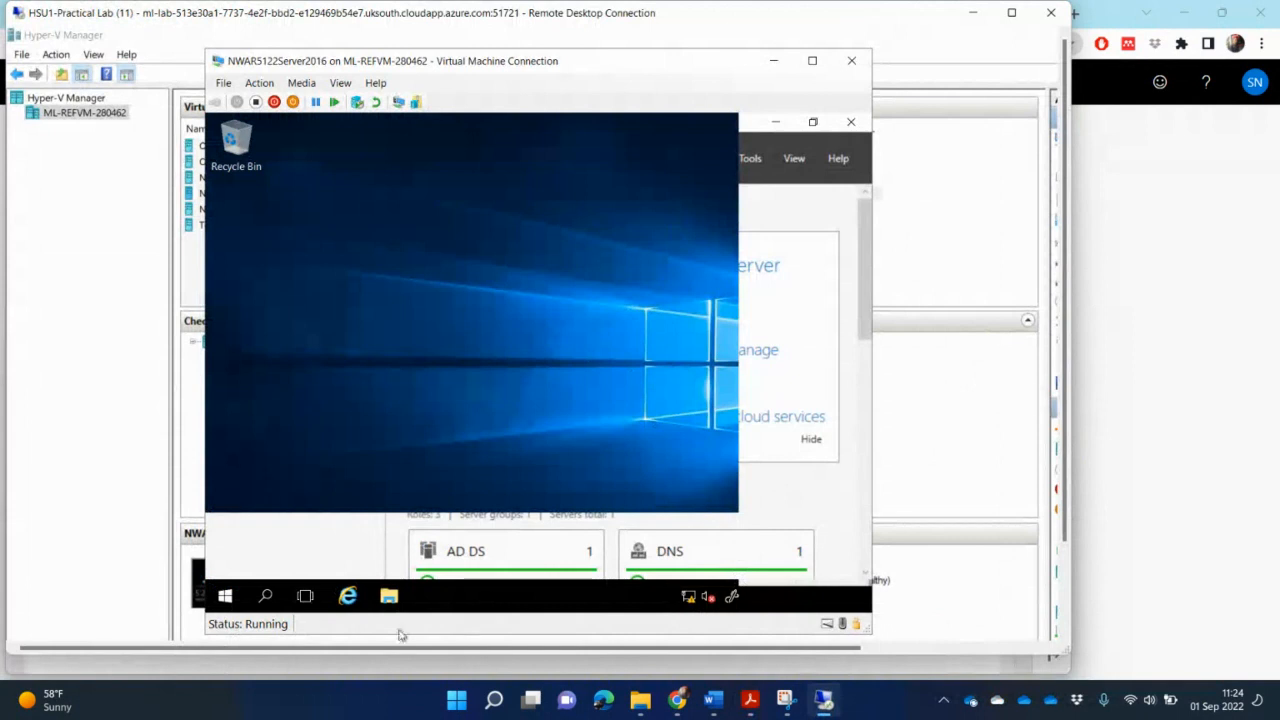
- Open Server Manager and launch Active Directory Users and Computers from its tools
left_click(227, 597)
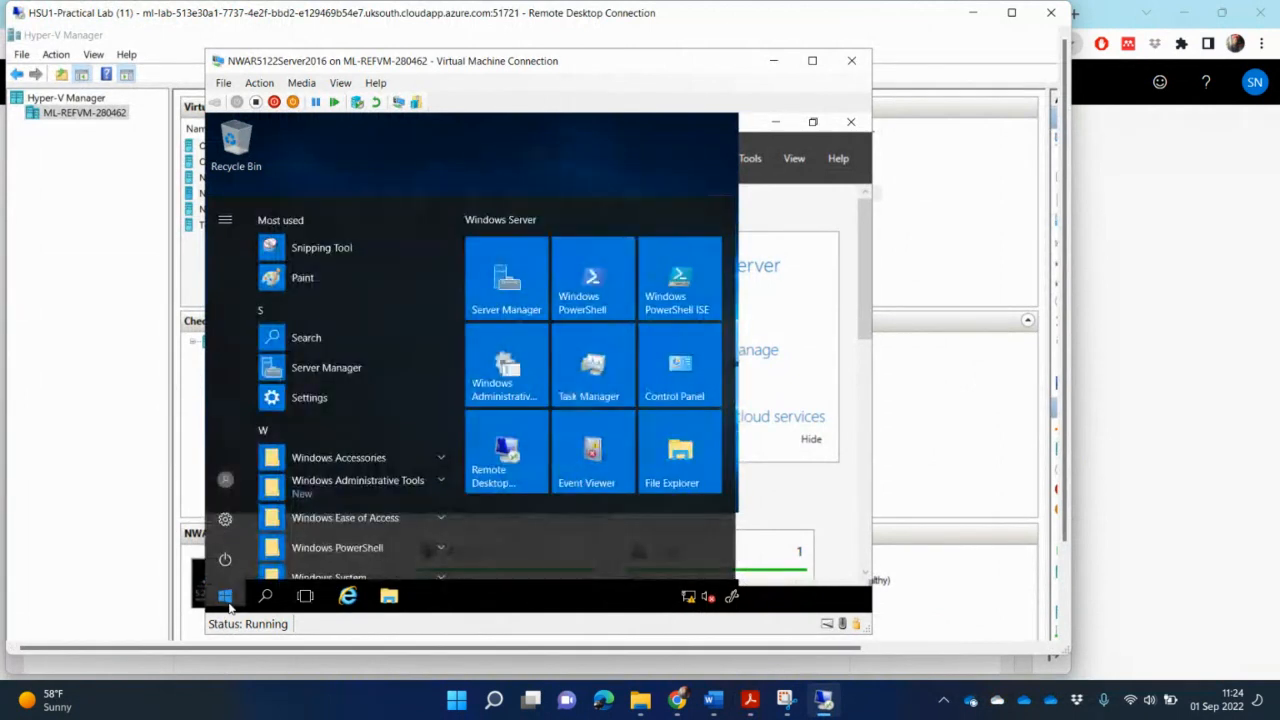
left_click(514, 283)
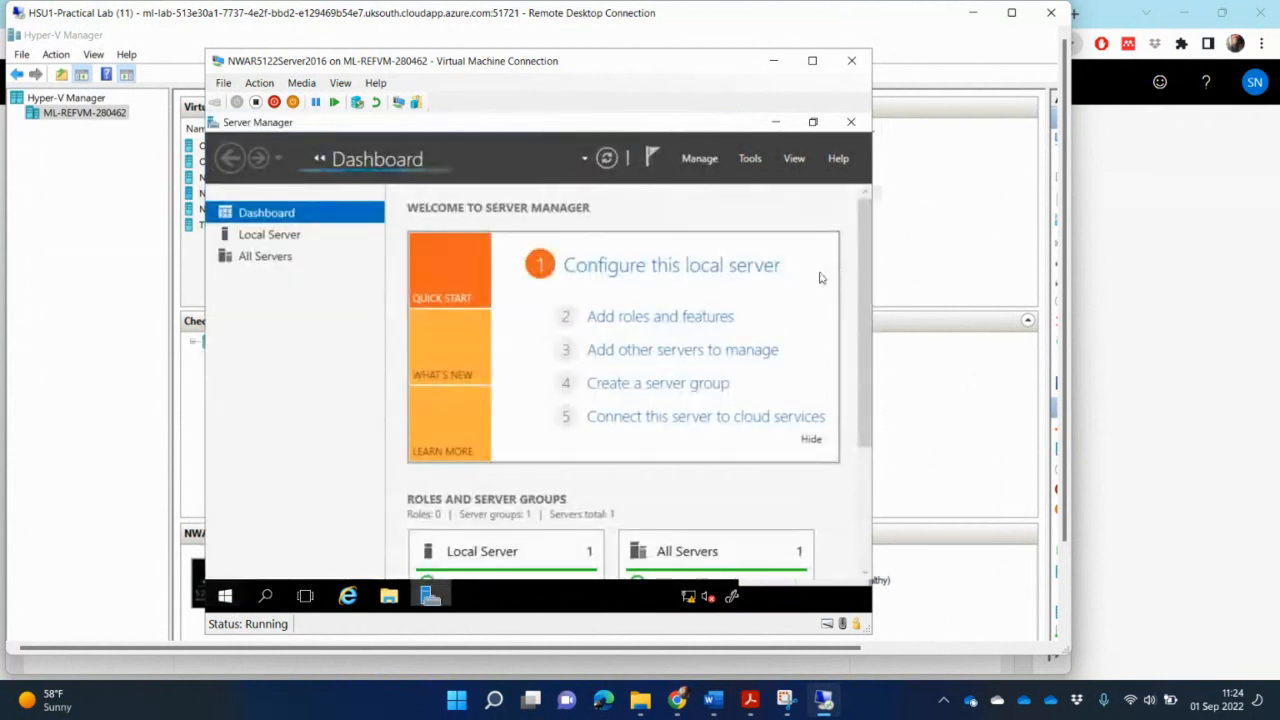
left_click(752, 160)
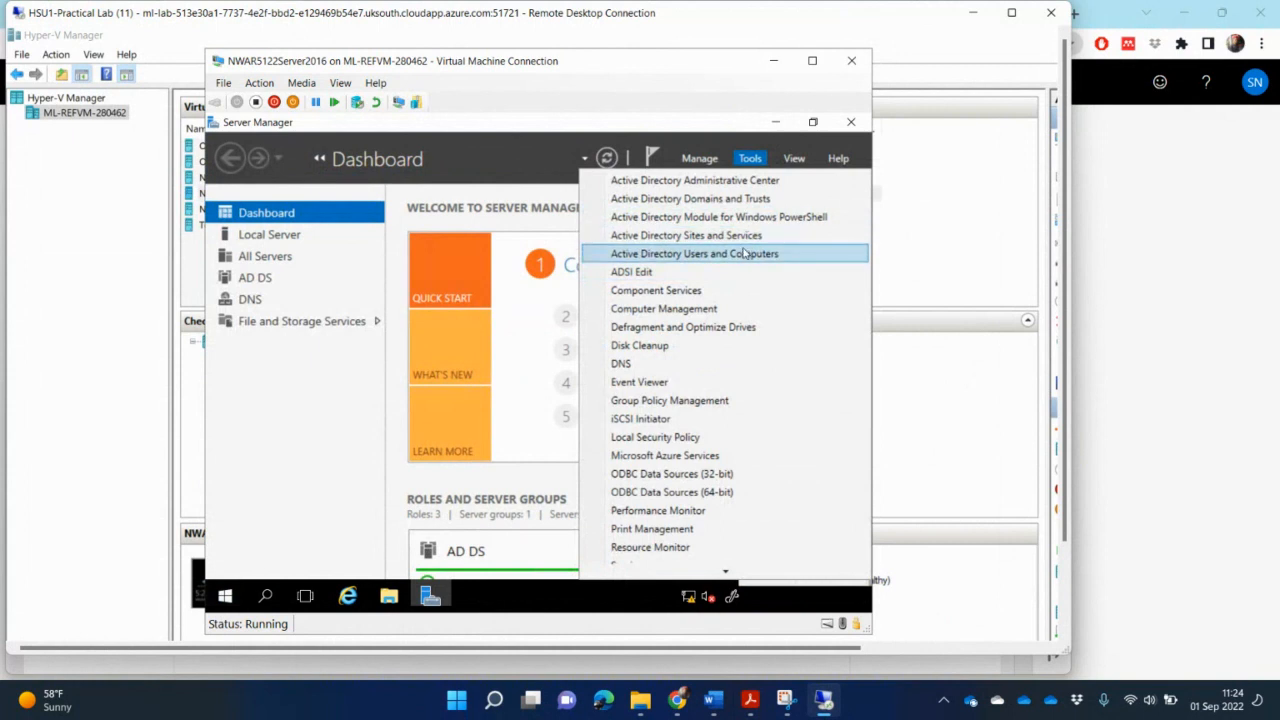
left_click(744, 253)
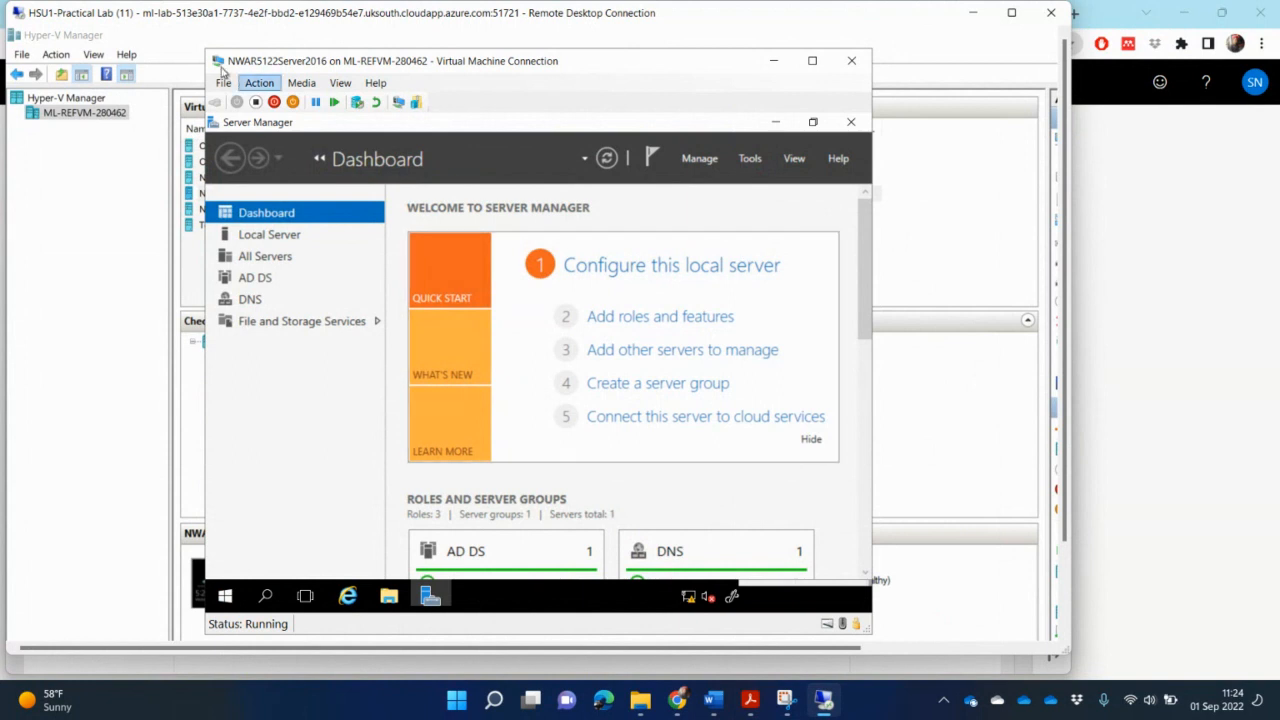
- Open the properties of the user Bugs Bunny in the ou_Design unit
left_click_drag(203, 47, 160, 26)
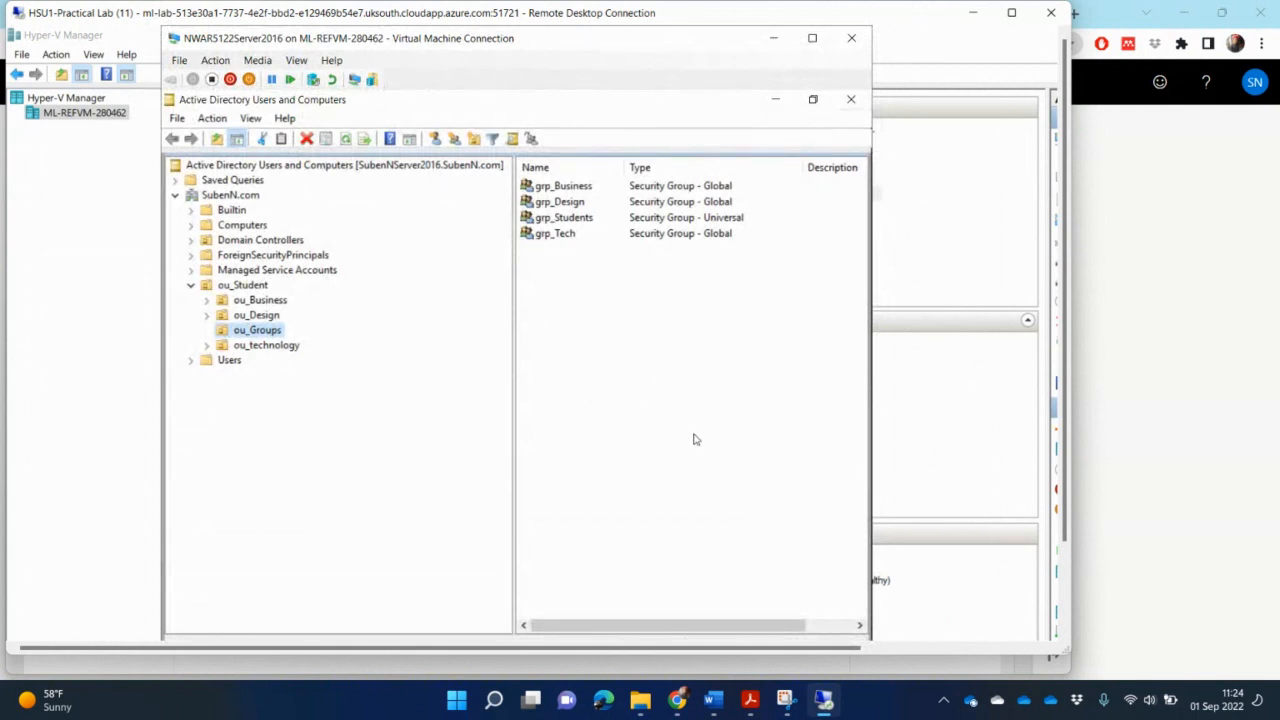
left_click(262, 316)
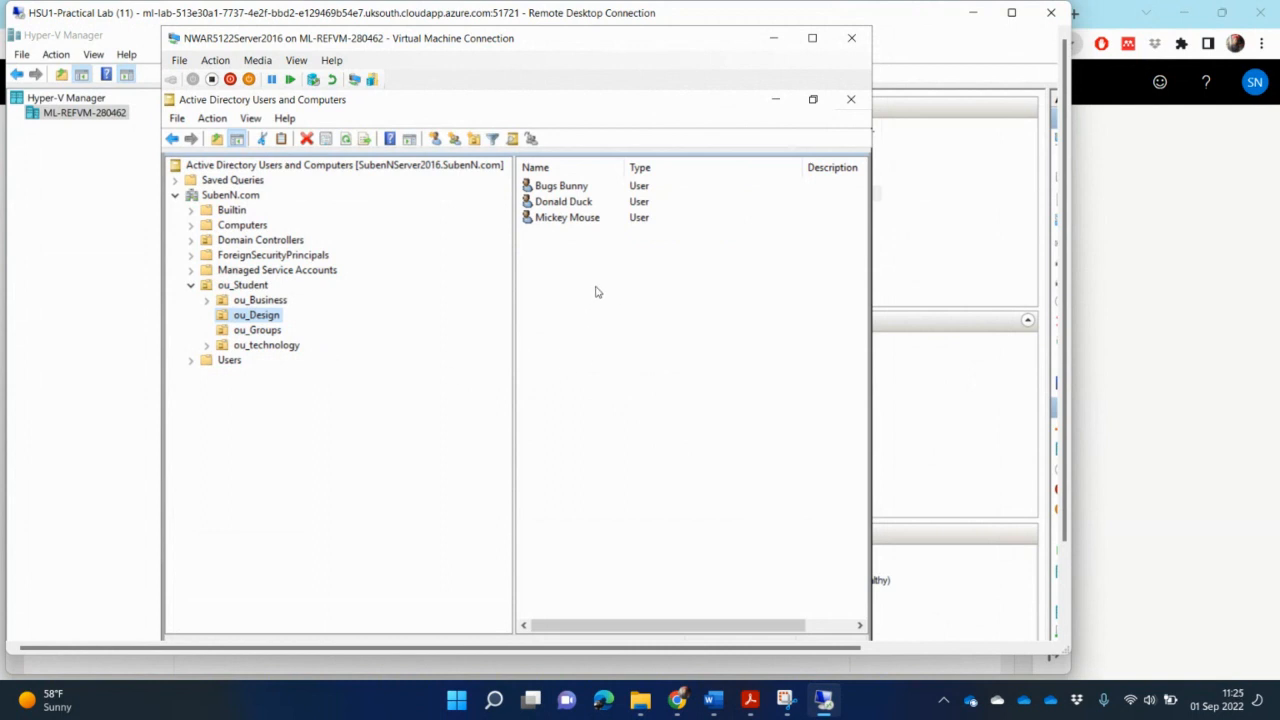
left_click(585, 188)
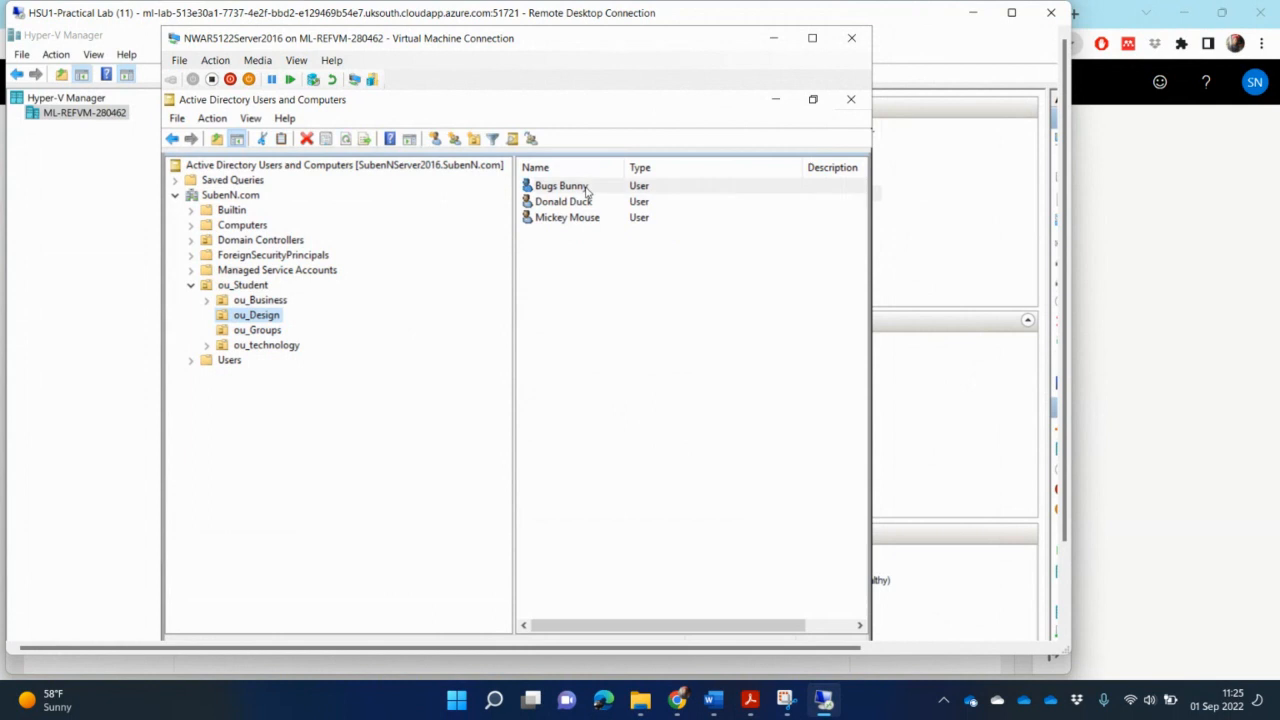
left_click(585, 188)
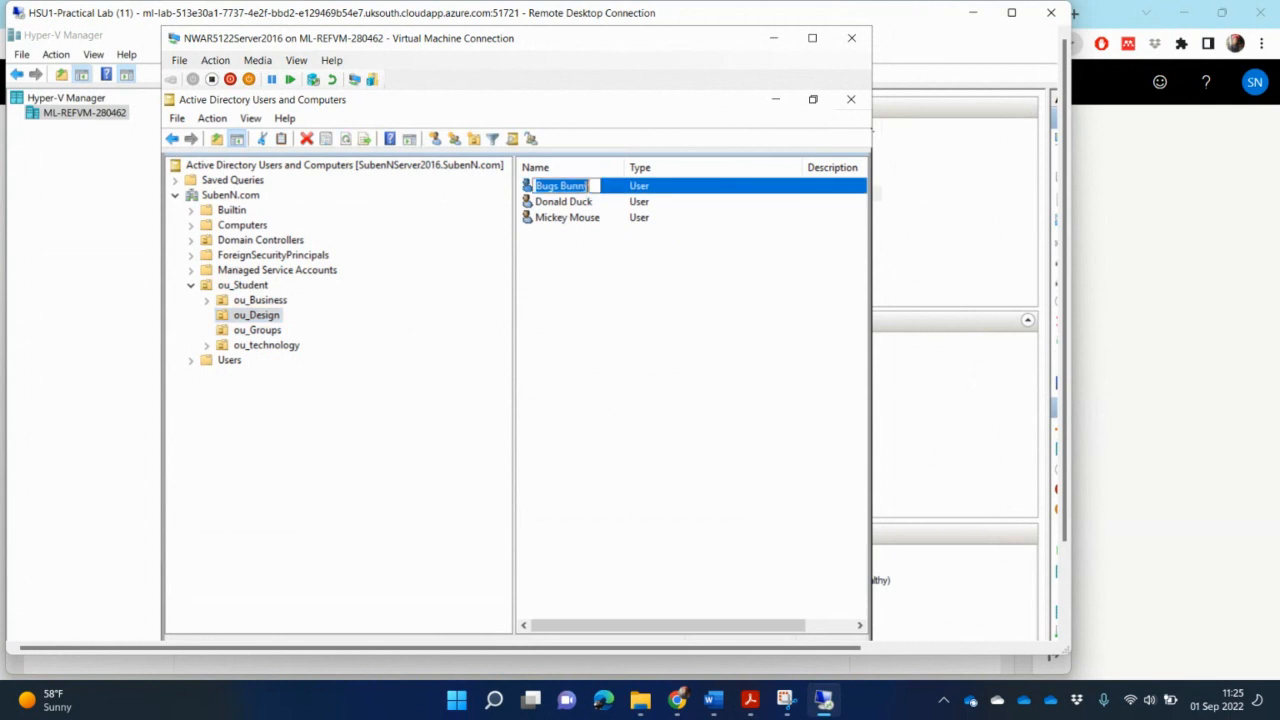
left_click(652, 192)
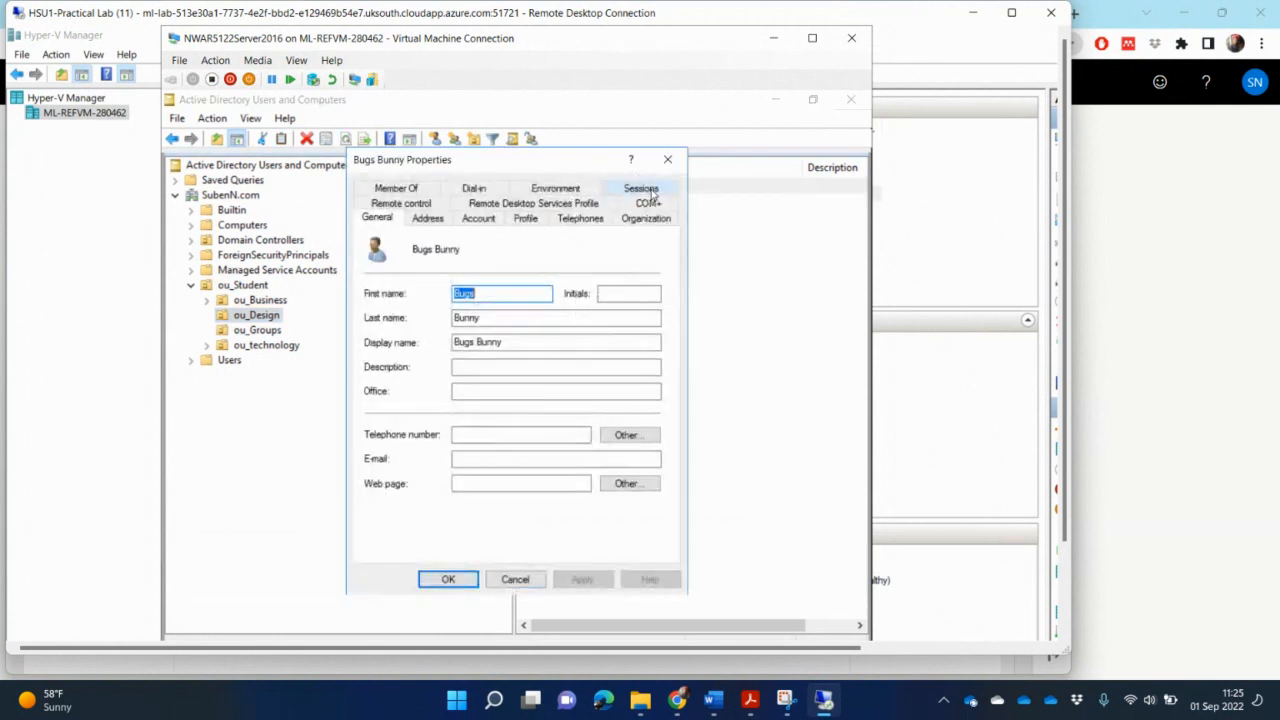
left_click(528, 219)
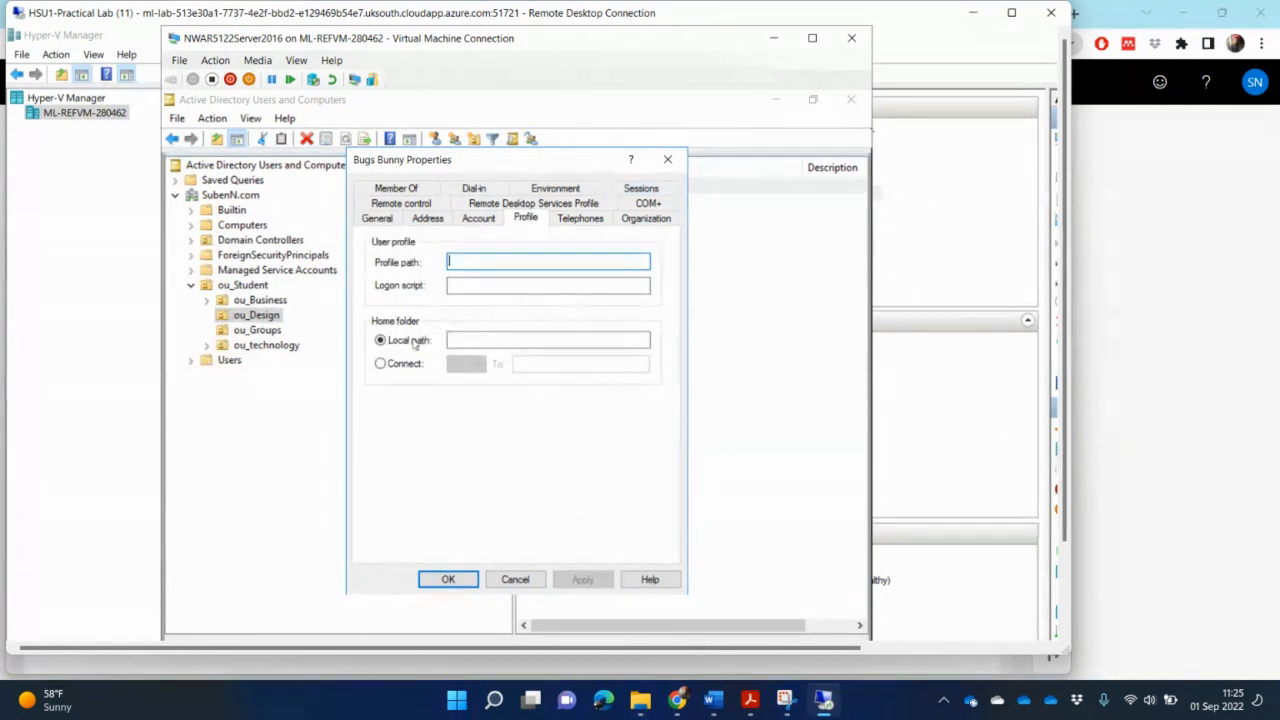
left_click(381, 364)
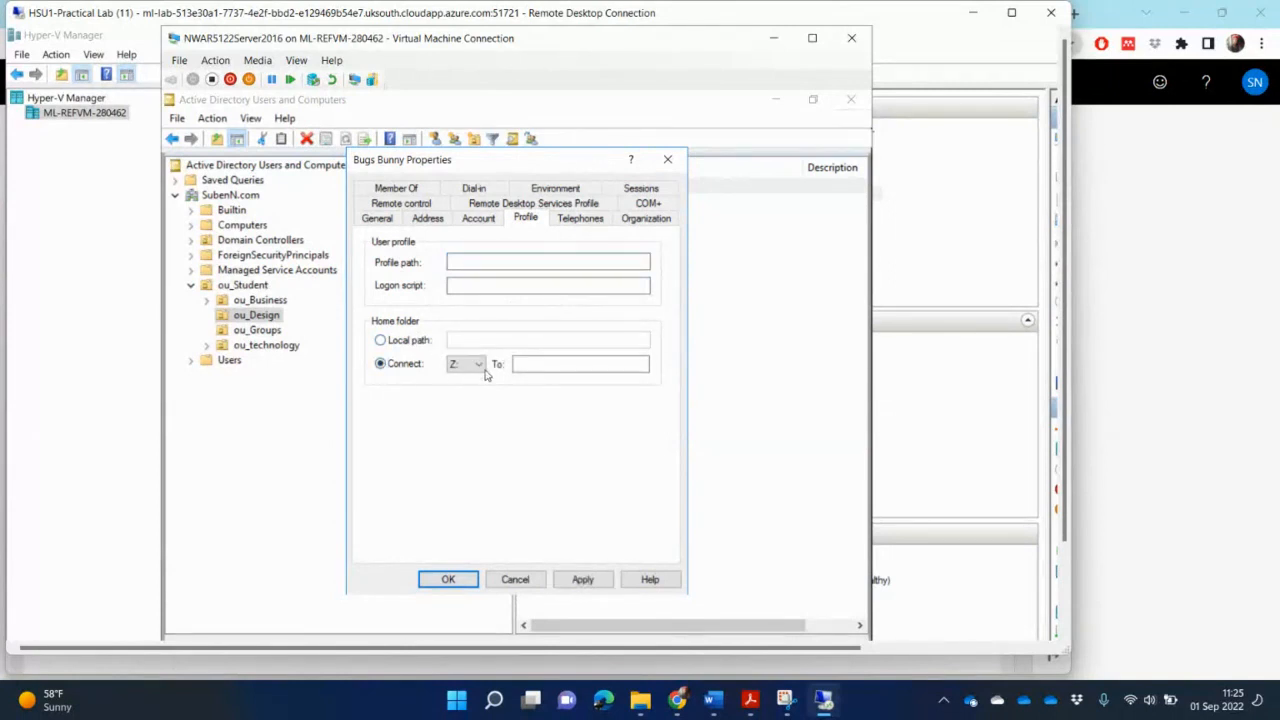
left_click(478, 366)
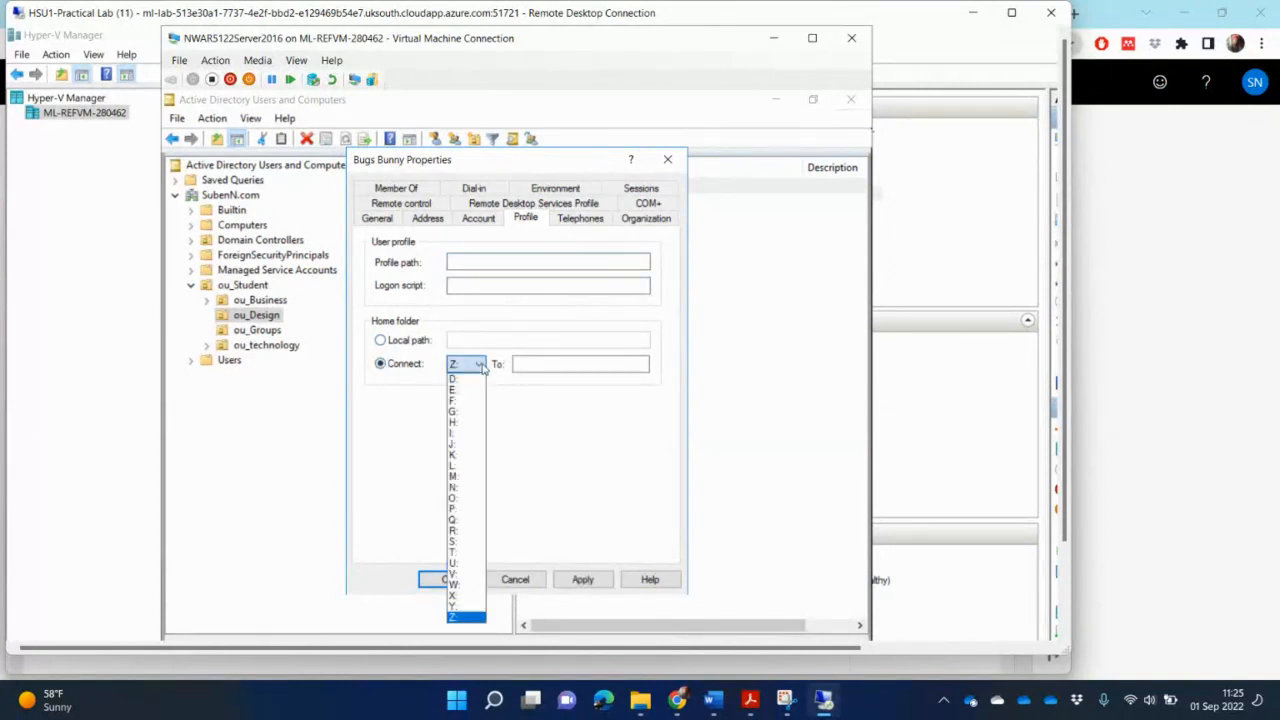
key("h")
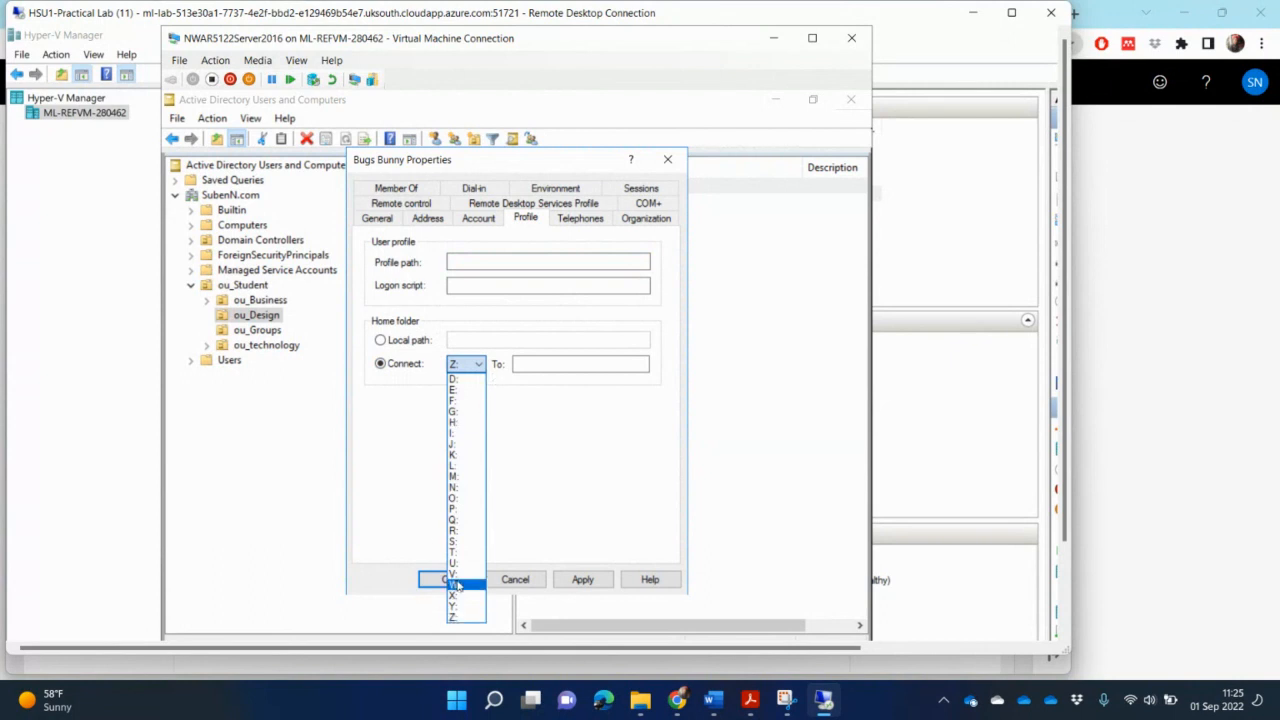
left_click(458, 585)
left_click(551, 366)
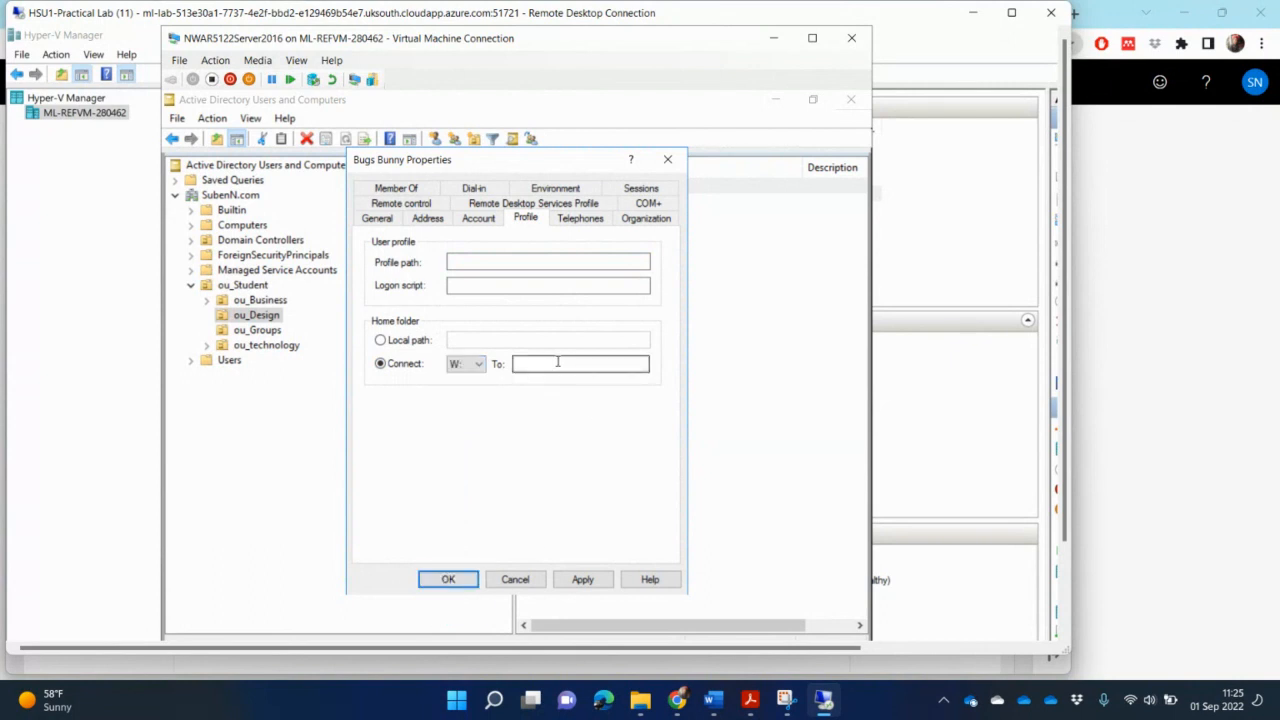
left_click(558, 363)
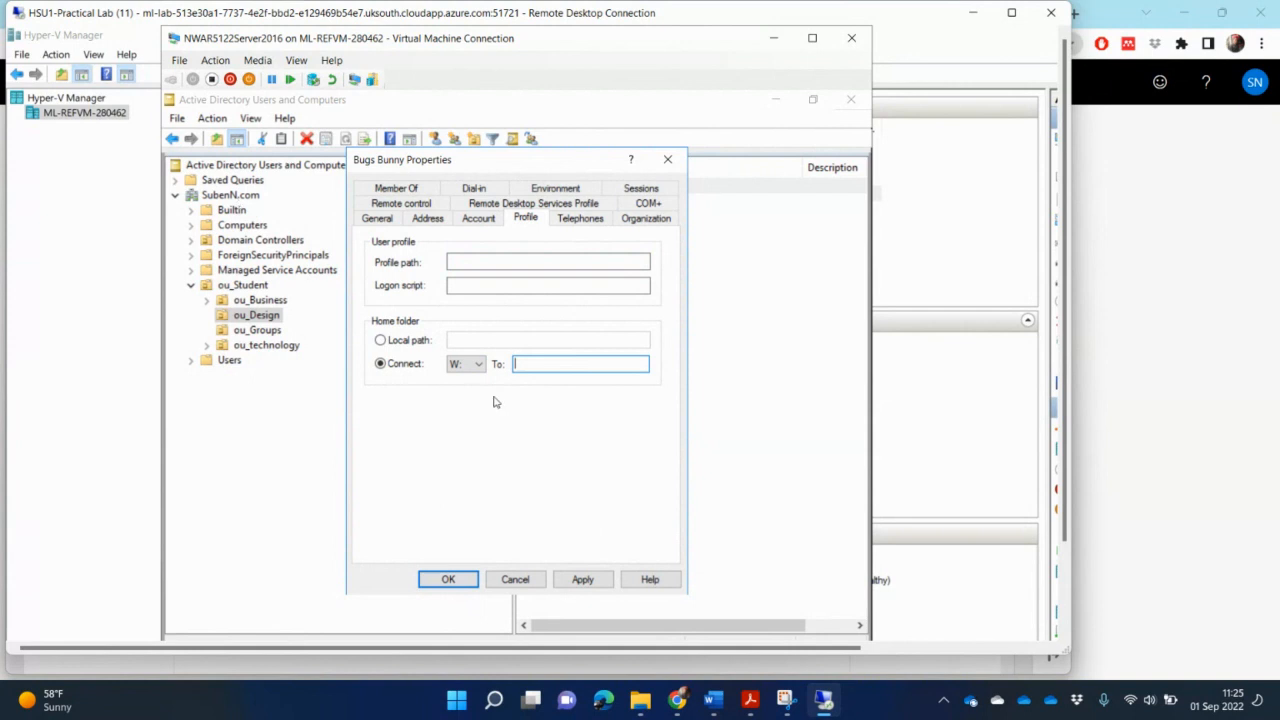
left_click(516, 579)
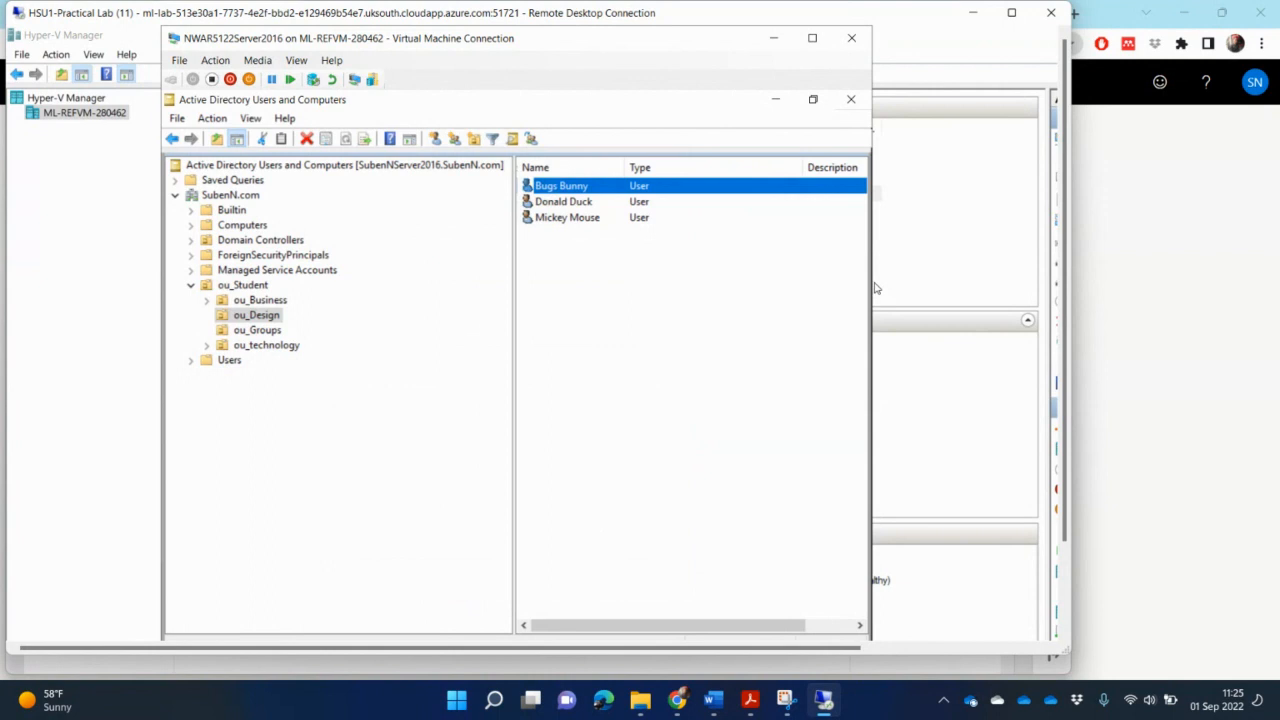
- Open File Explorer and view the system properties of This PC to check the computer details
left_click_drag(871, 285, 978, 276)
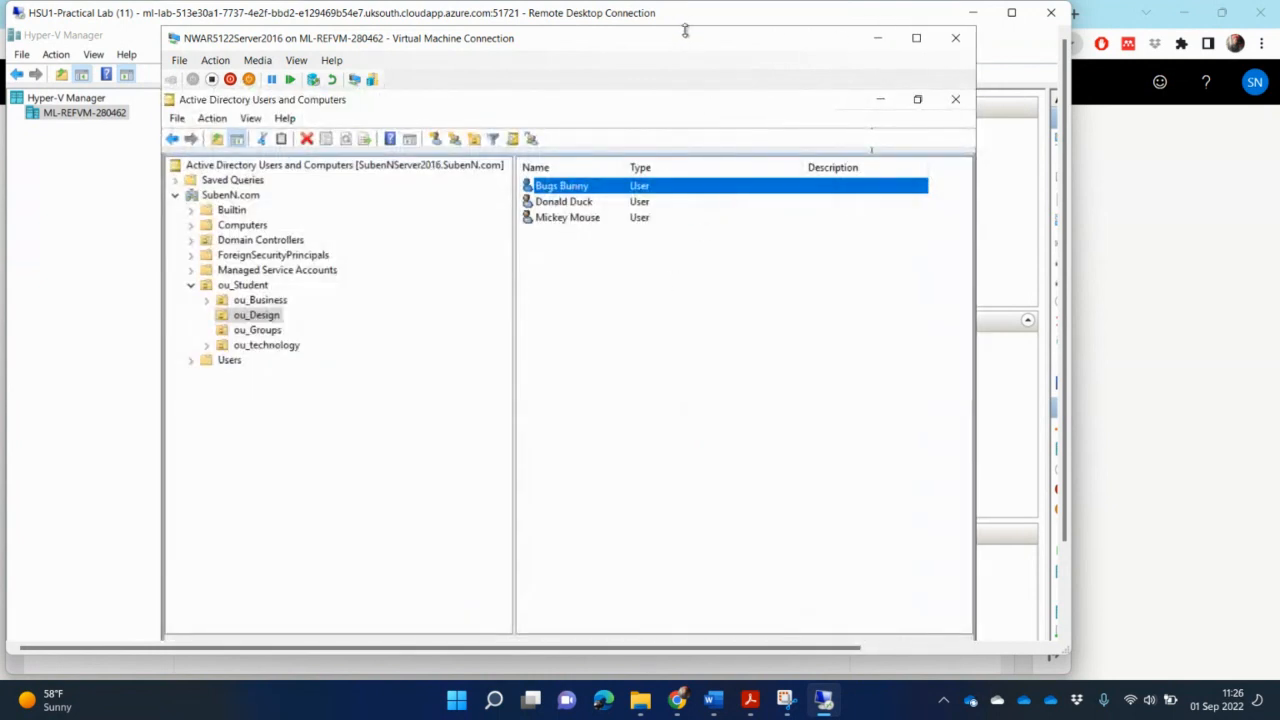
mouse_move(685, 31)
left_mouse_down()
mouse_move(686, 9)
mouse_move(688, 40)
left_mouse_up()
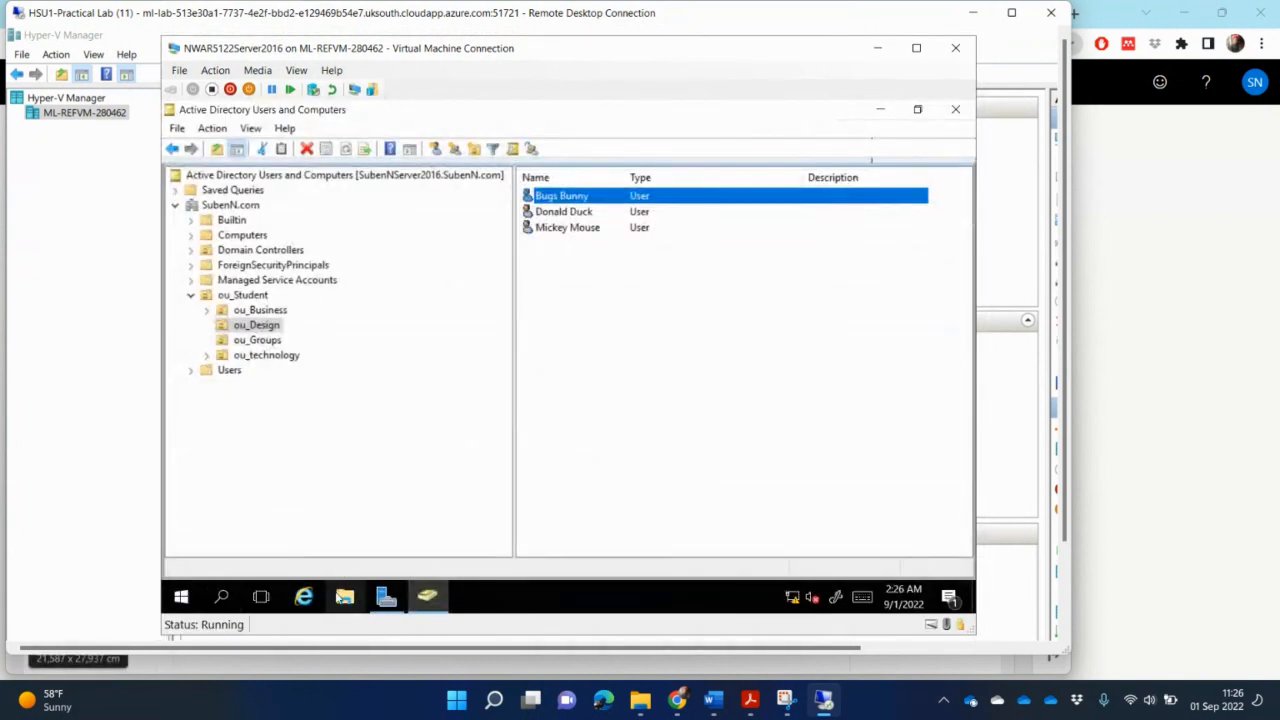
left_click(344, 597)
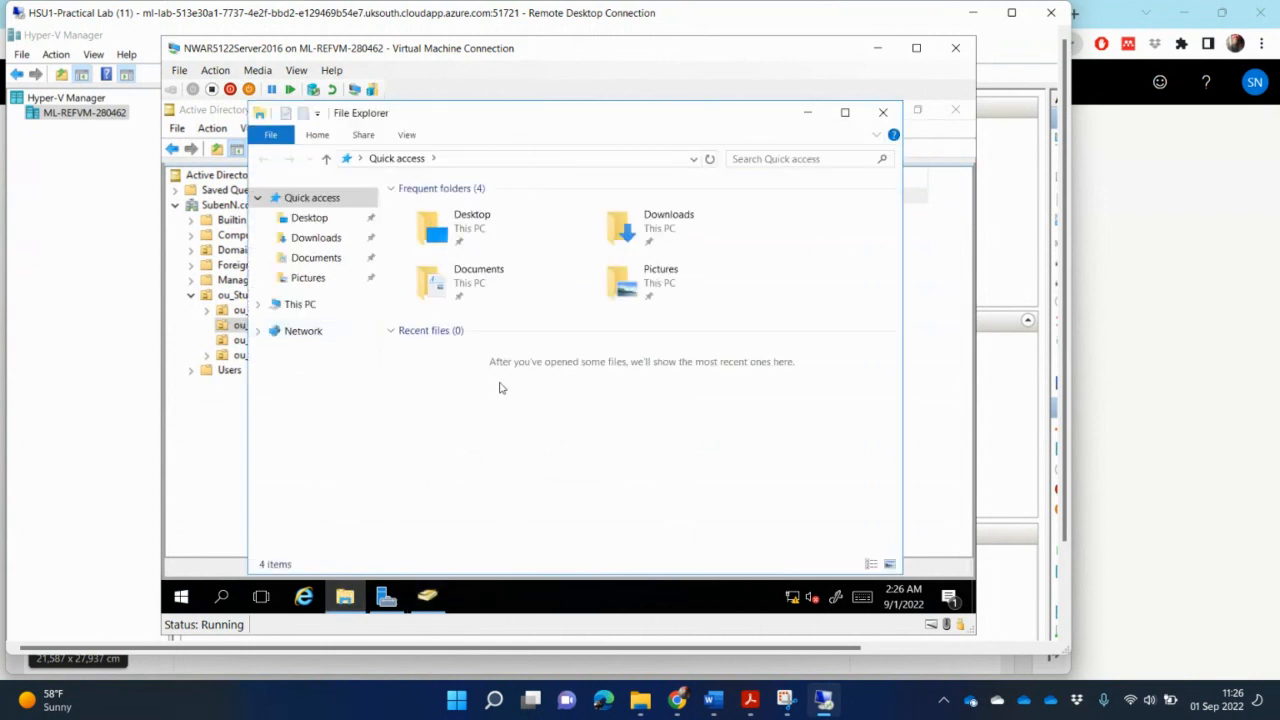
right_click(303, 313)
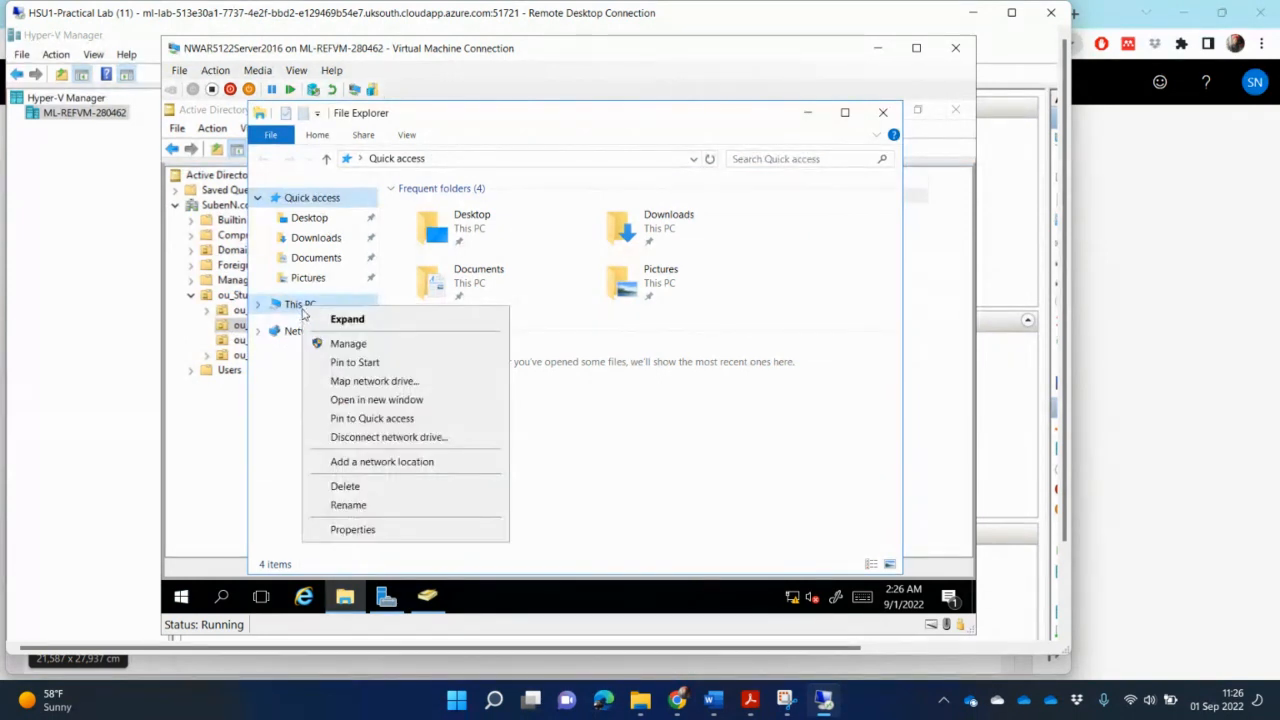
left_click(376, 532)
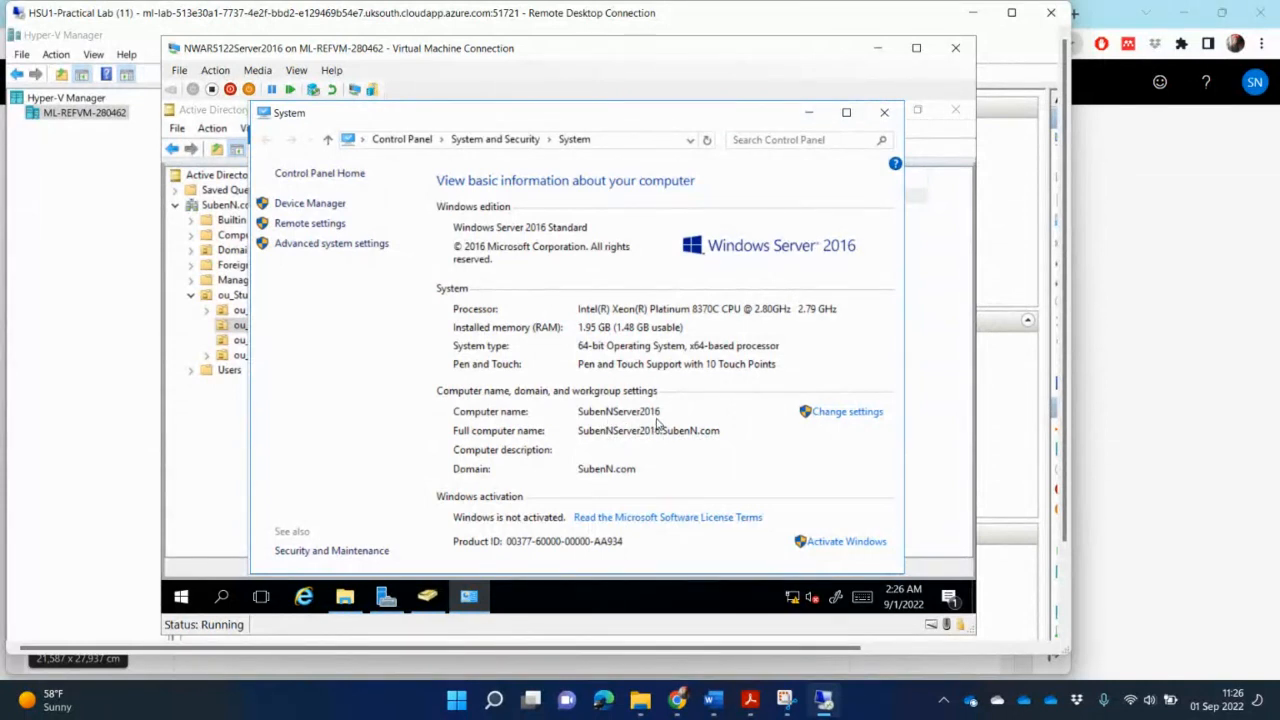
left_click(884, 115)
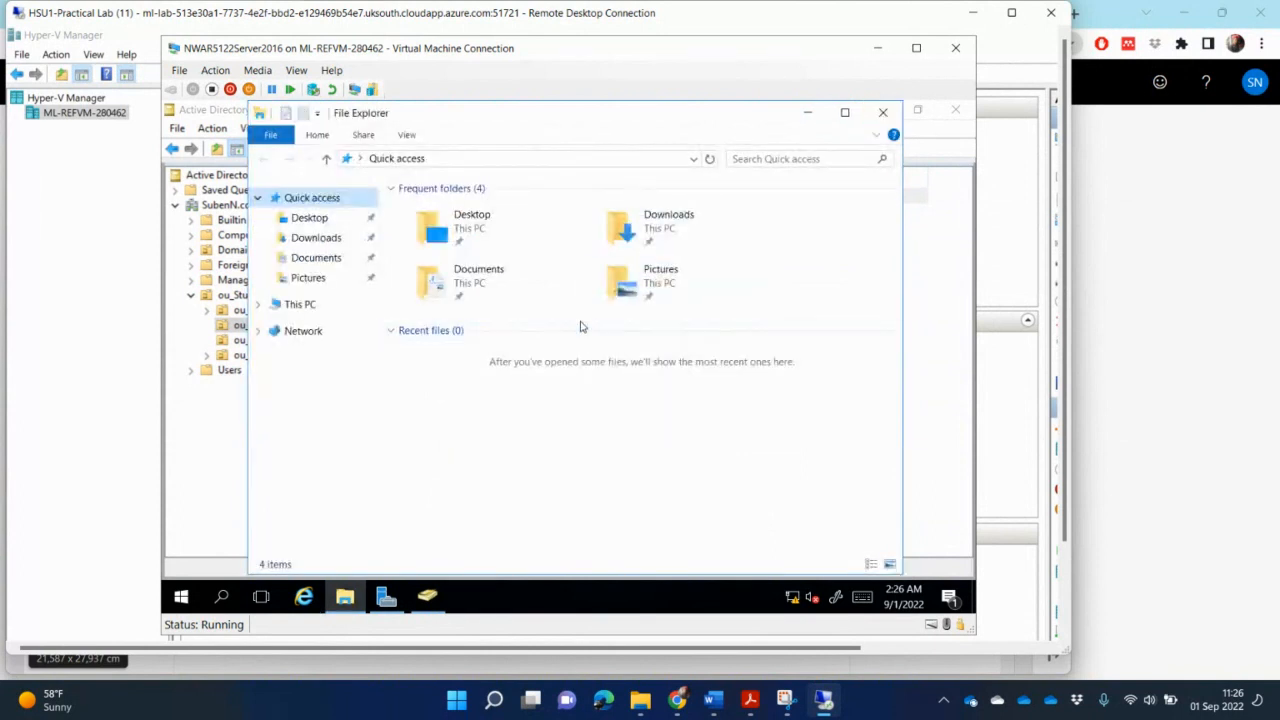
- Create a new folder named HomeDirectory on Local Disk (C:)
left_click(259, 304)
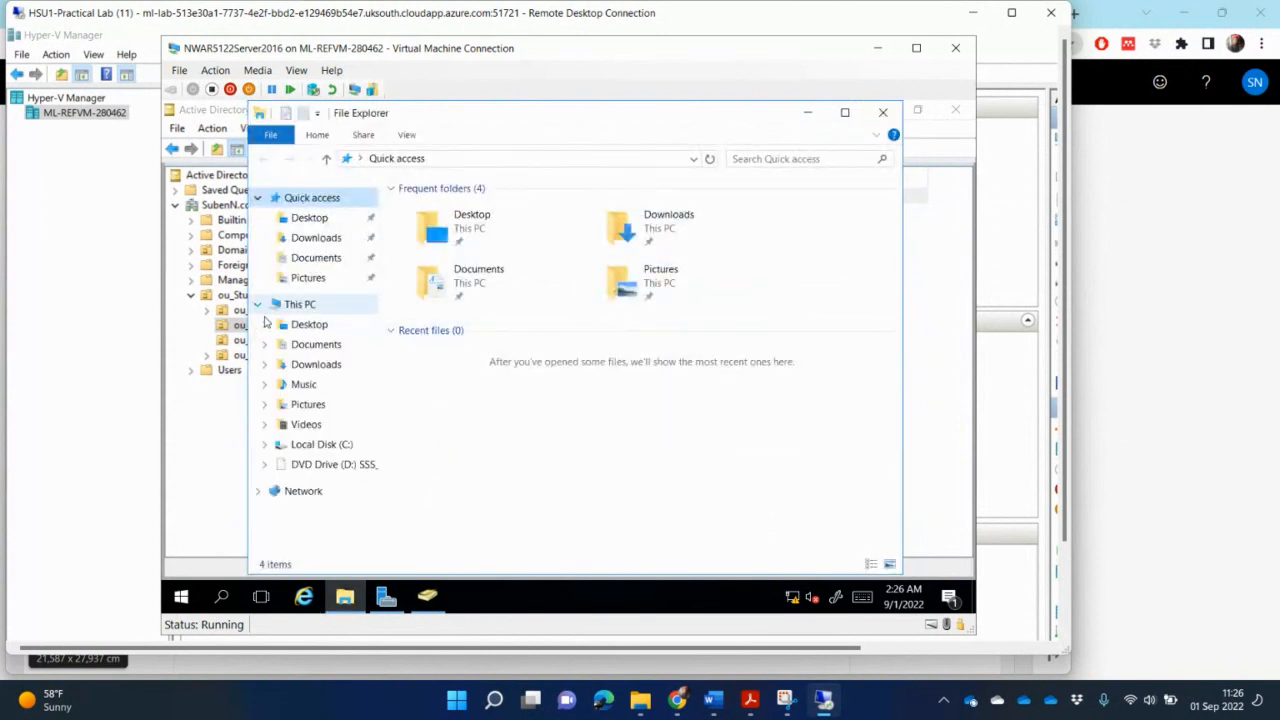
left_click(322, 447)
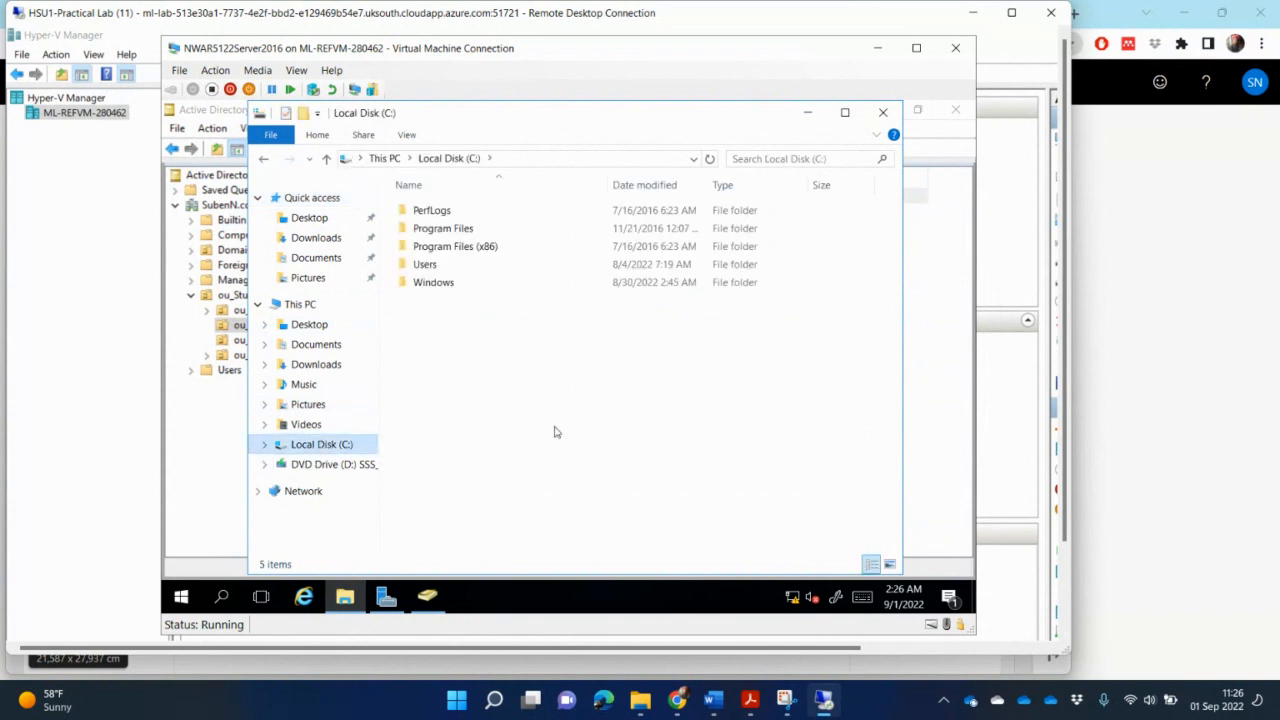
right_click(452, 330)
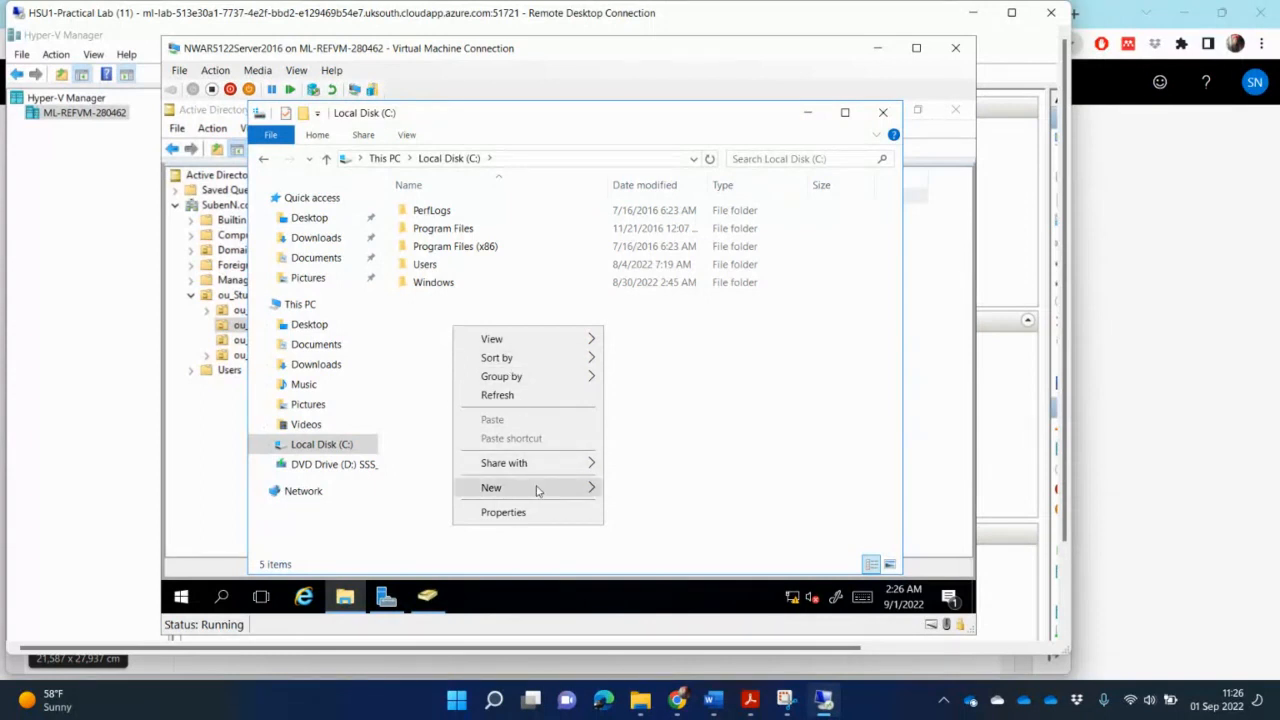
mouse_move(536, 489)
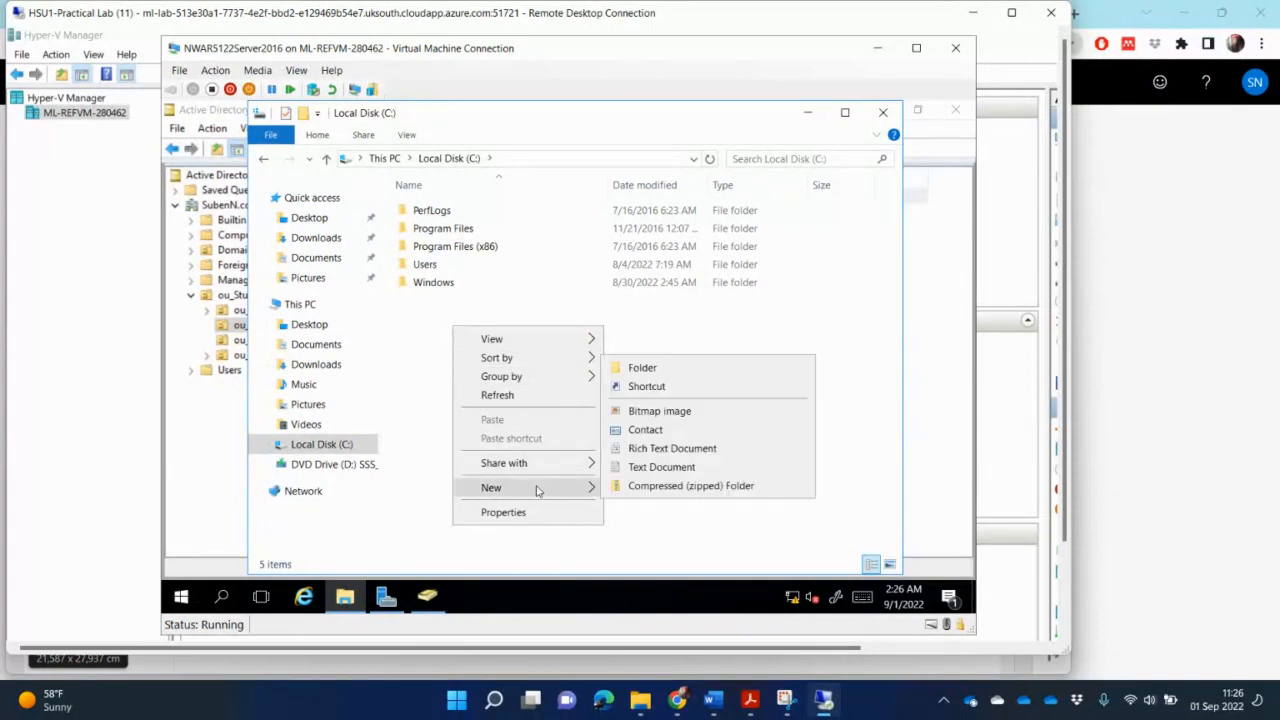
left_click(645, 368)
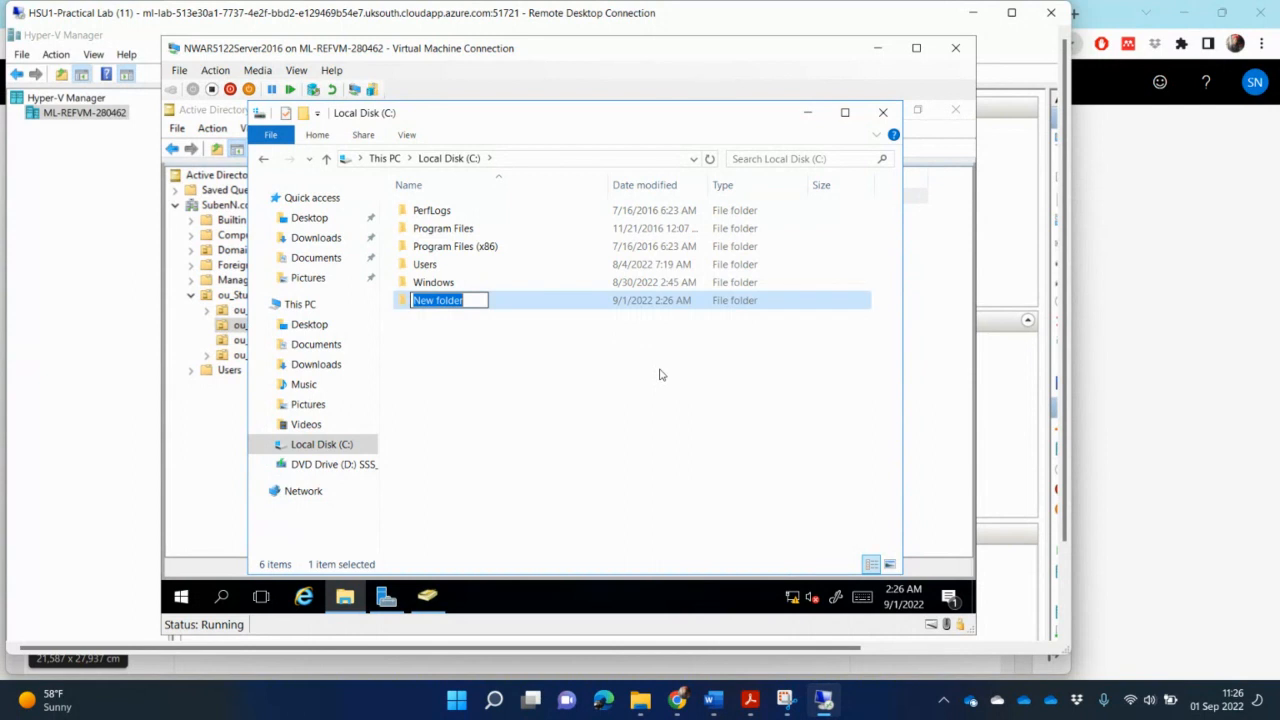
type("Home")
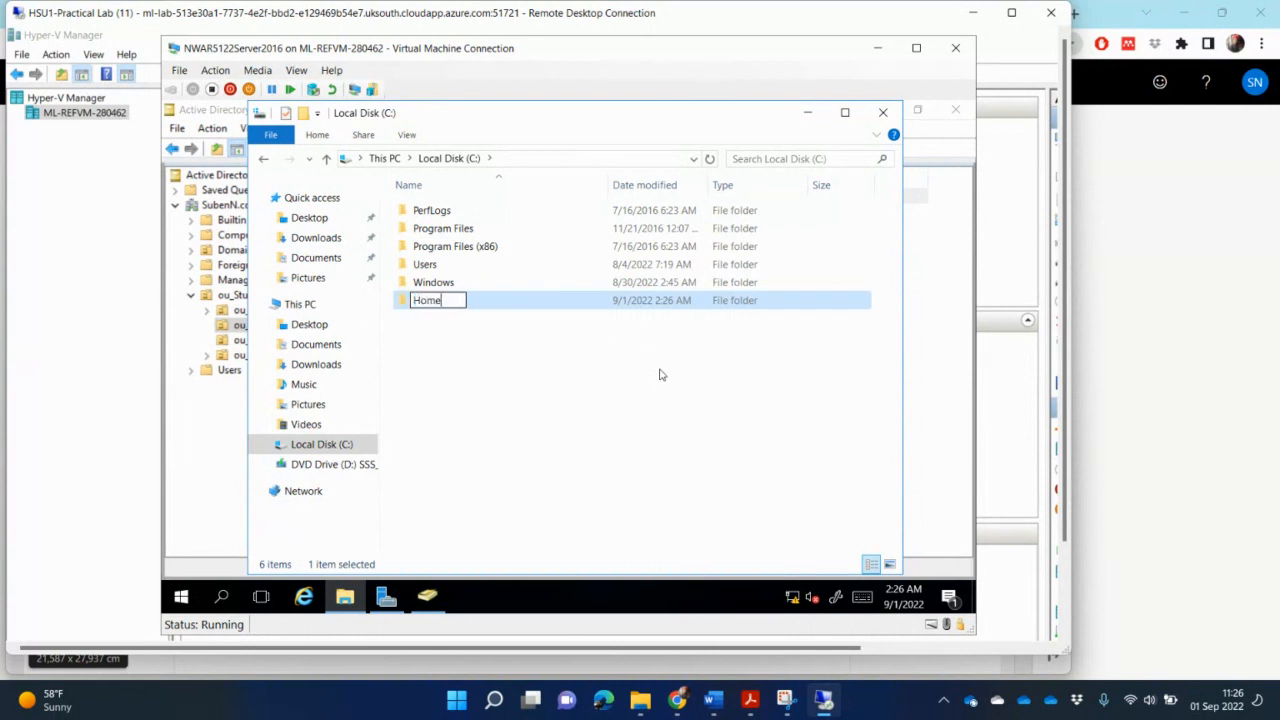
type("Directory")
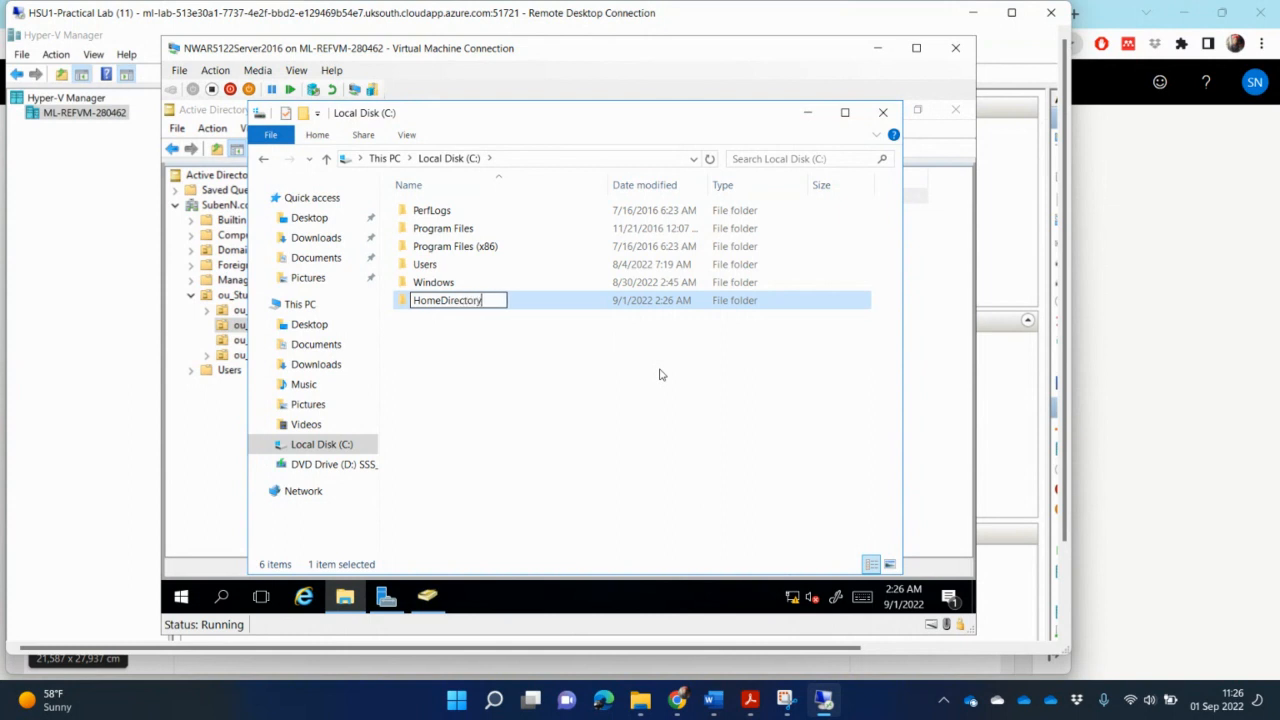
key("Return")
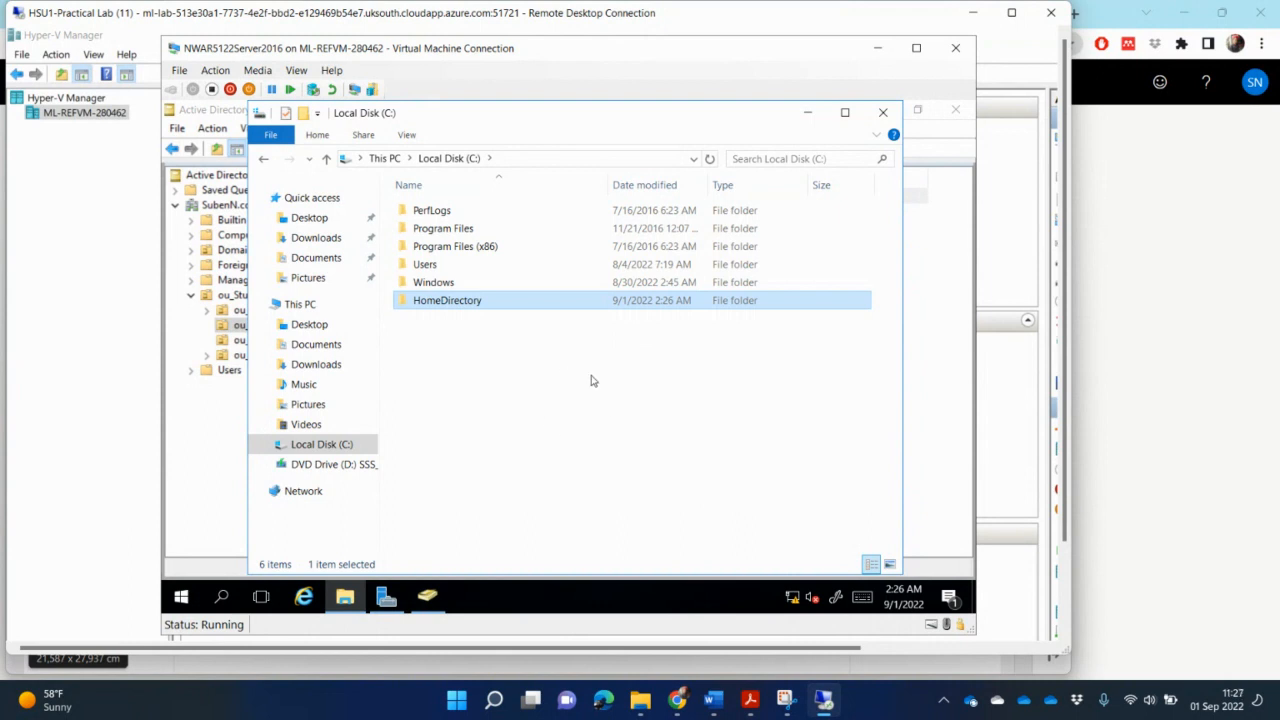
- Open sharing with specific people for the HomeDirectory folder and try to add domain
right_click(463, 309)
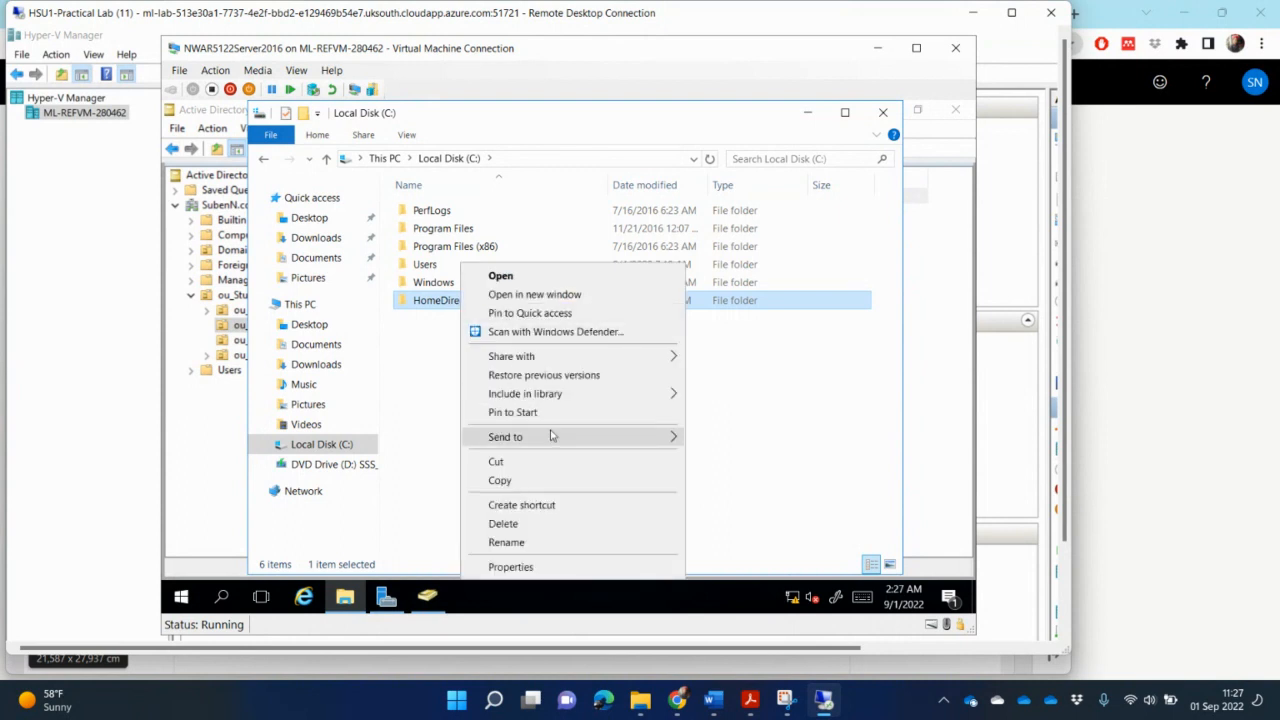
mouse_move(551, 436)
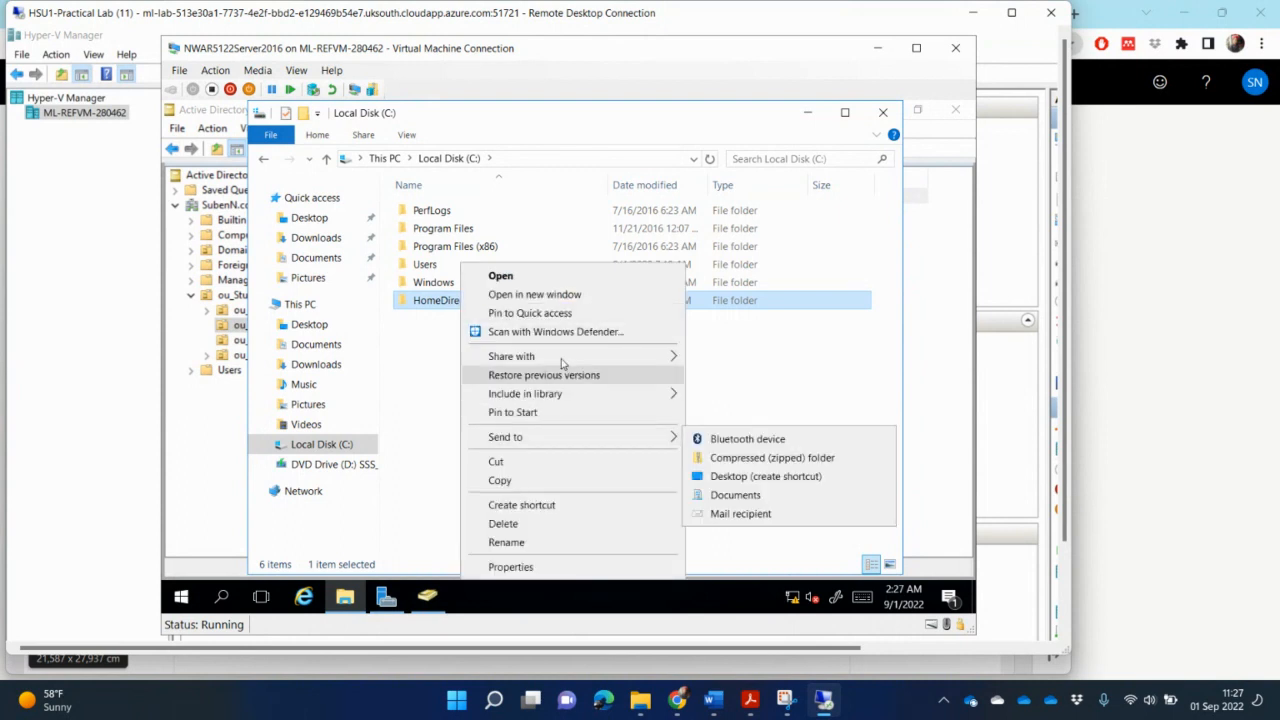
mouse_move(562, 362)
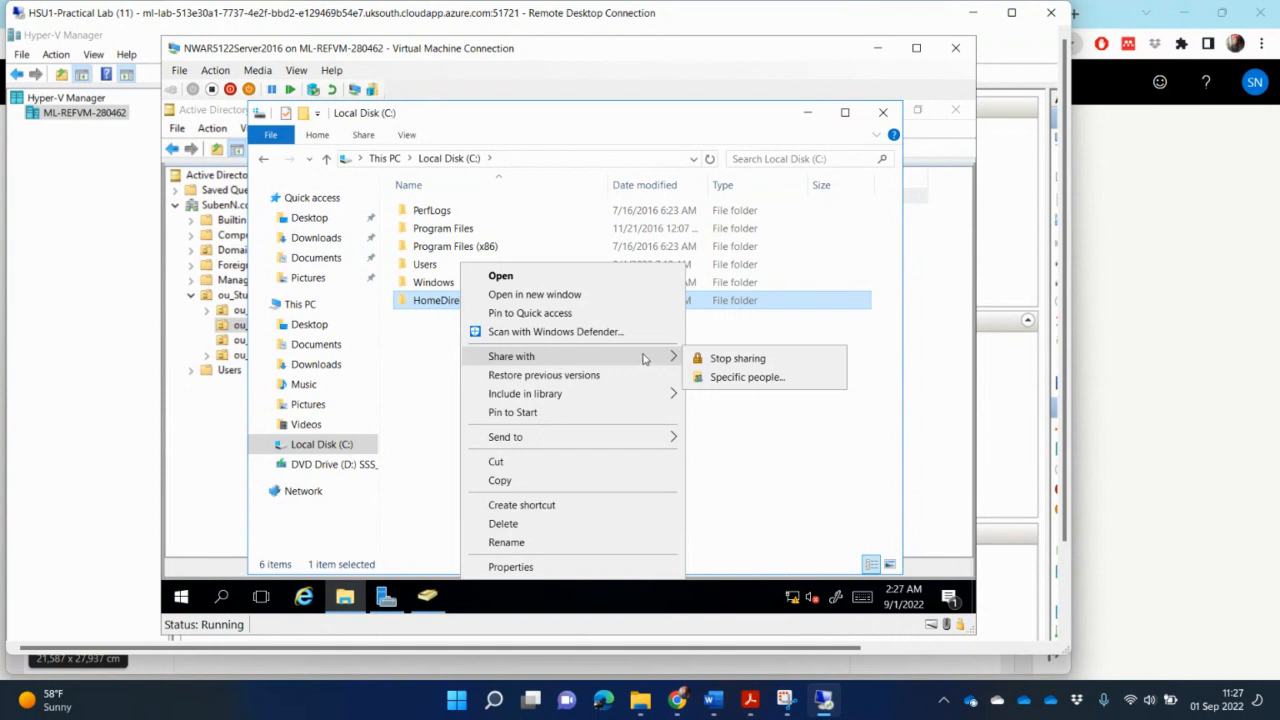
left_click(762, 377)
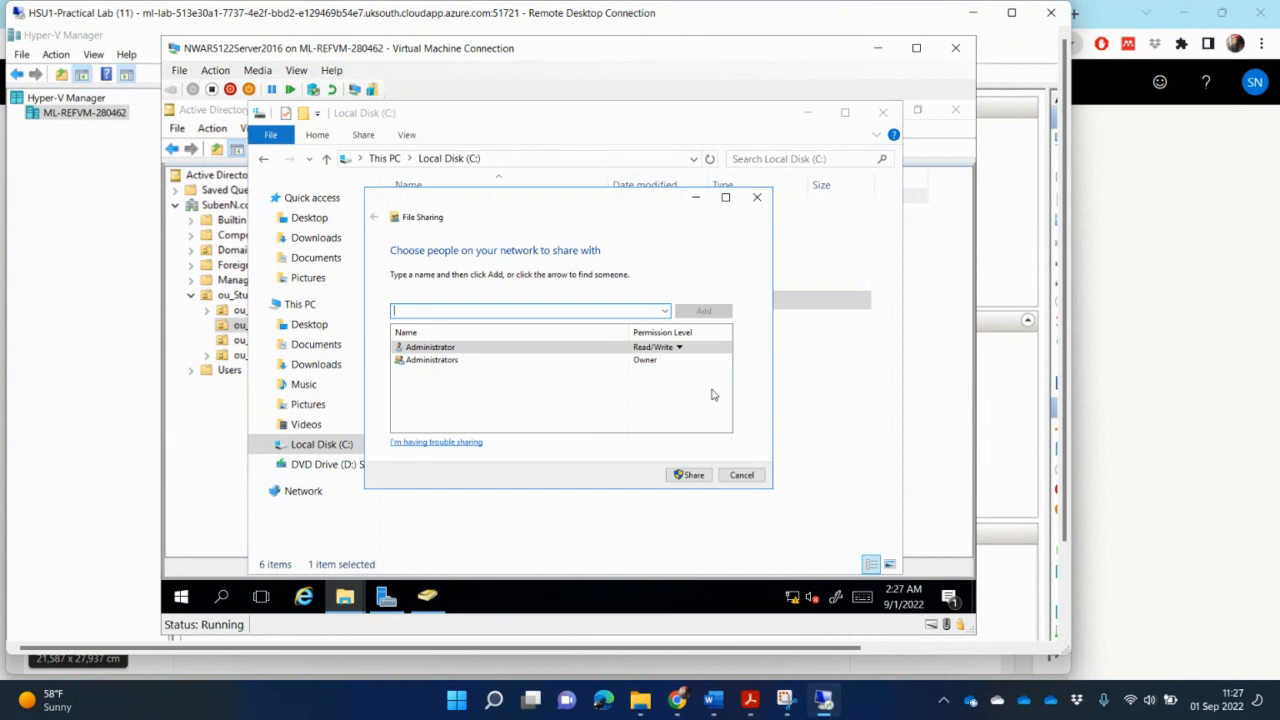
type("domain")
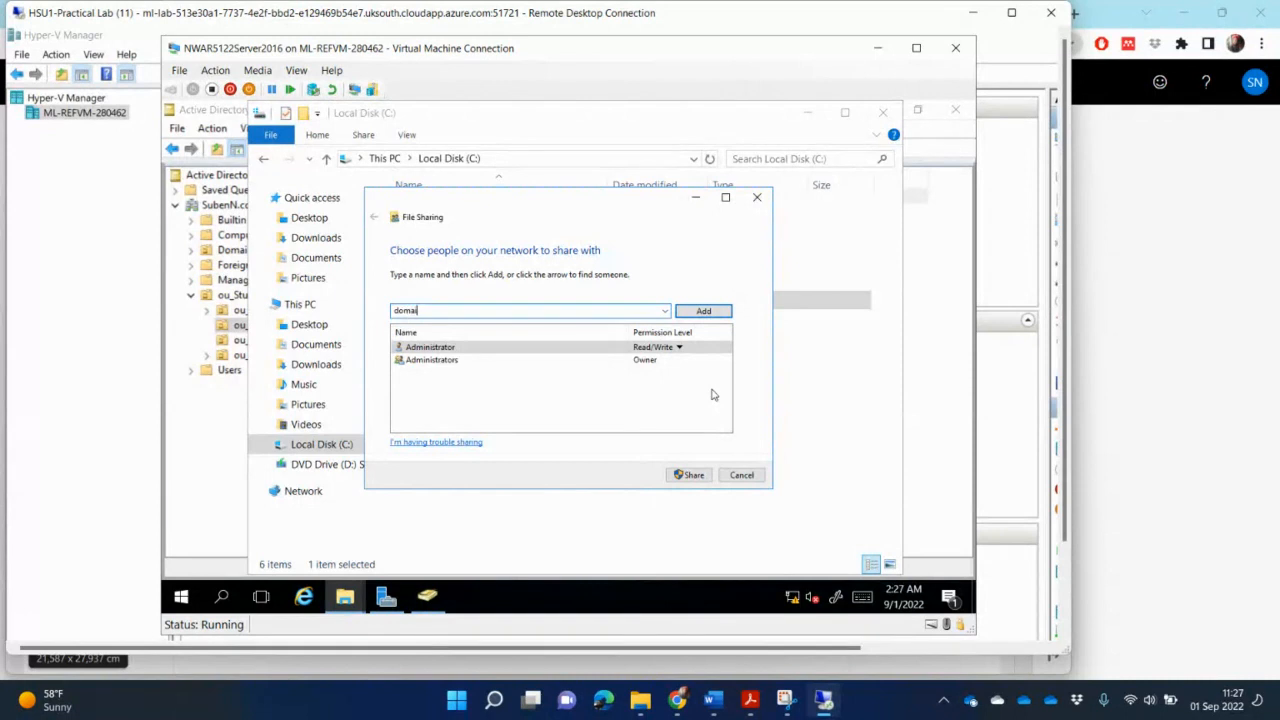
left_click(702, 311)
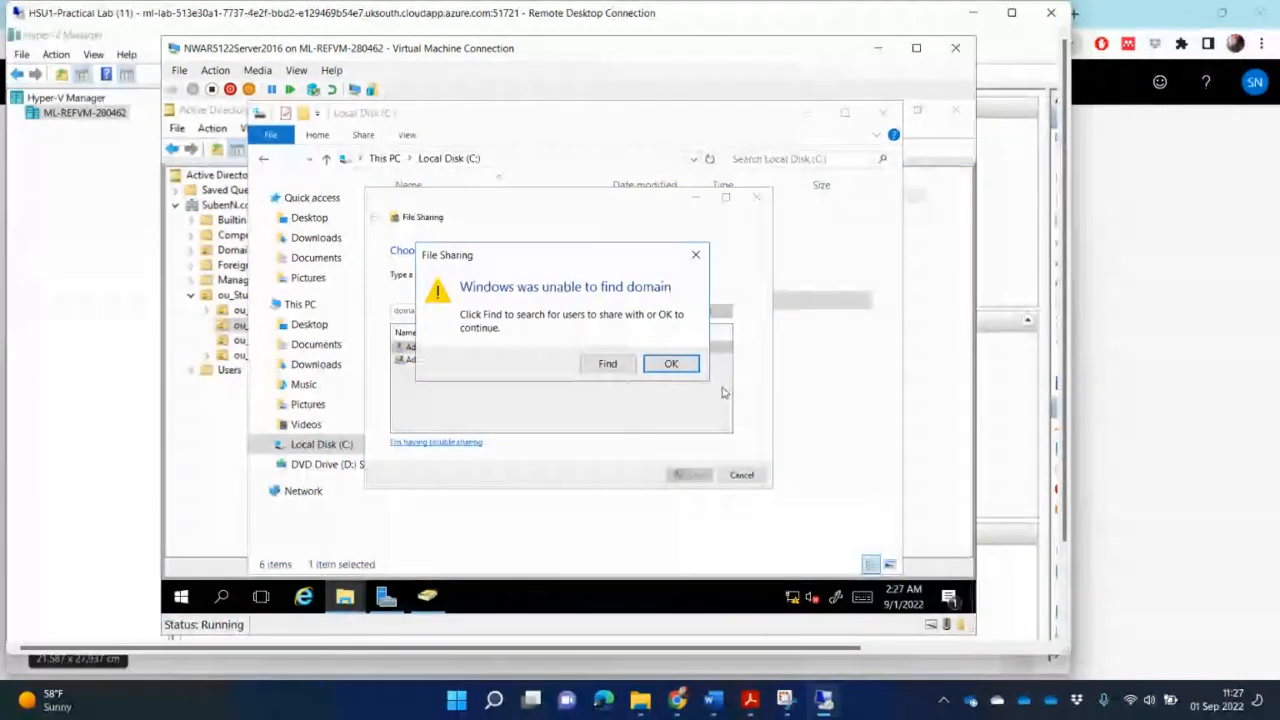
- Search the directory for domain and add the Domain Users group to the folder's sharing list
left_click(607, 362)
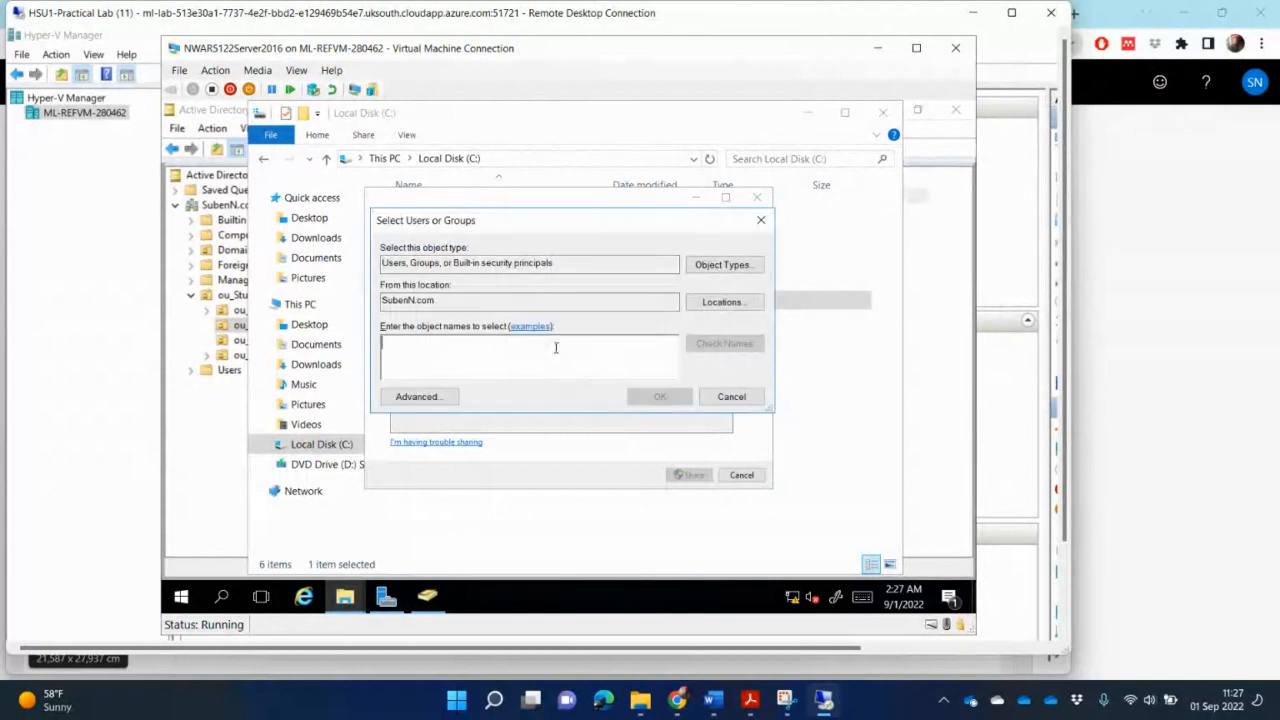
type("do")
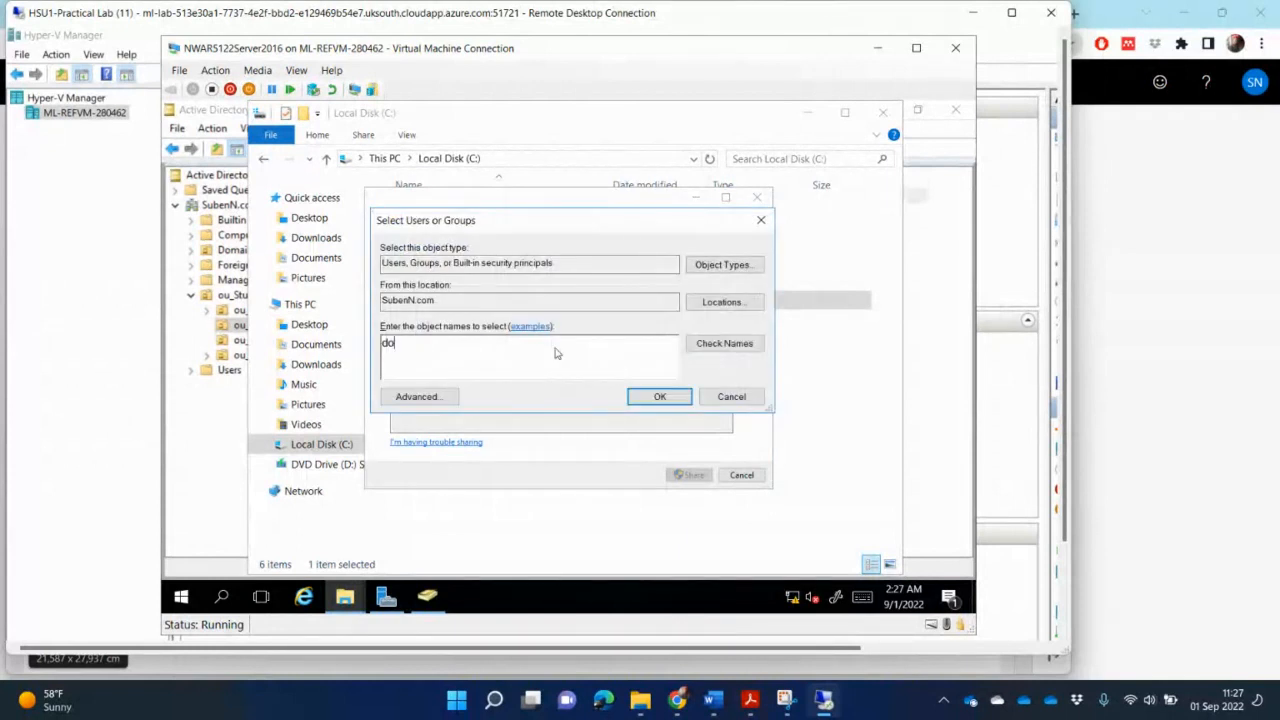
type("main")
left_click(723, 344)
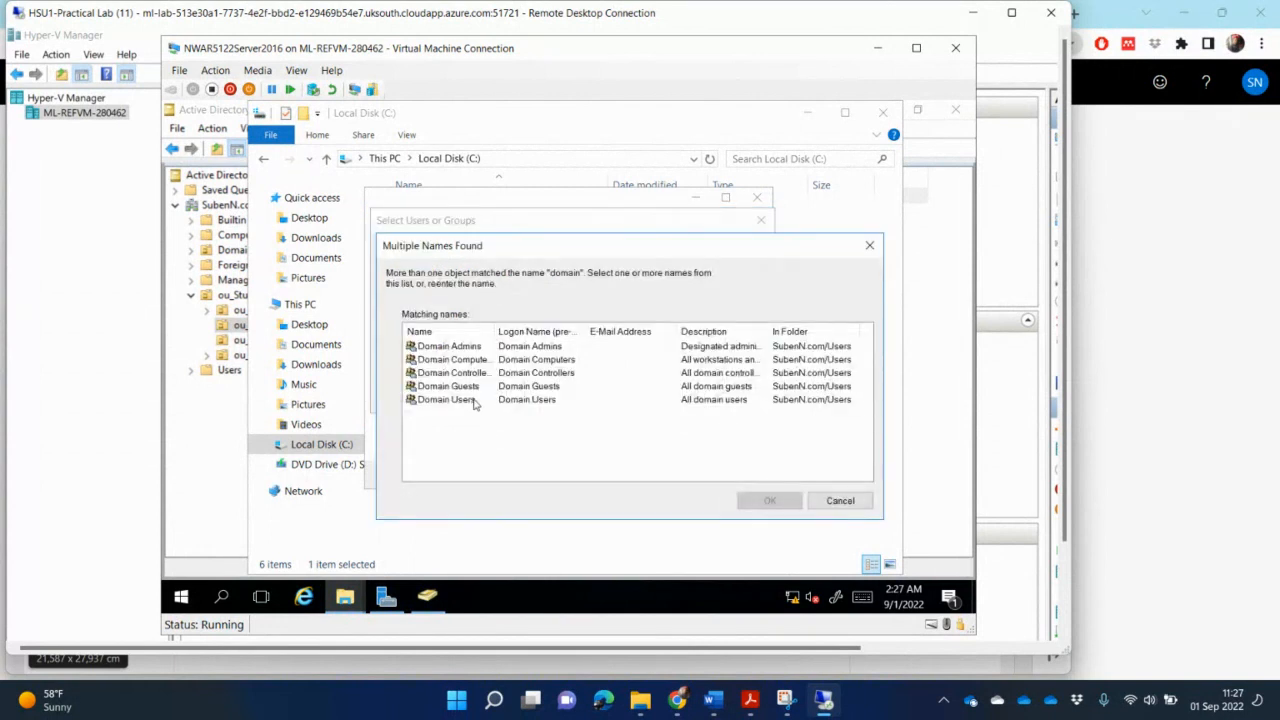
left_click(475, 403)
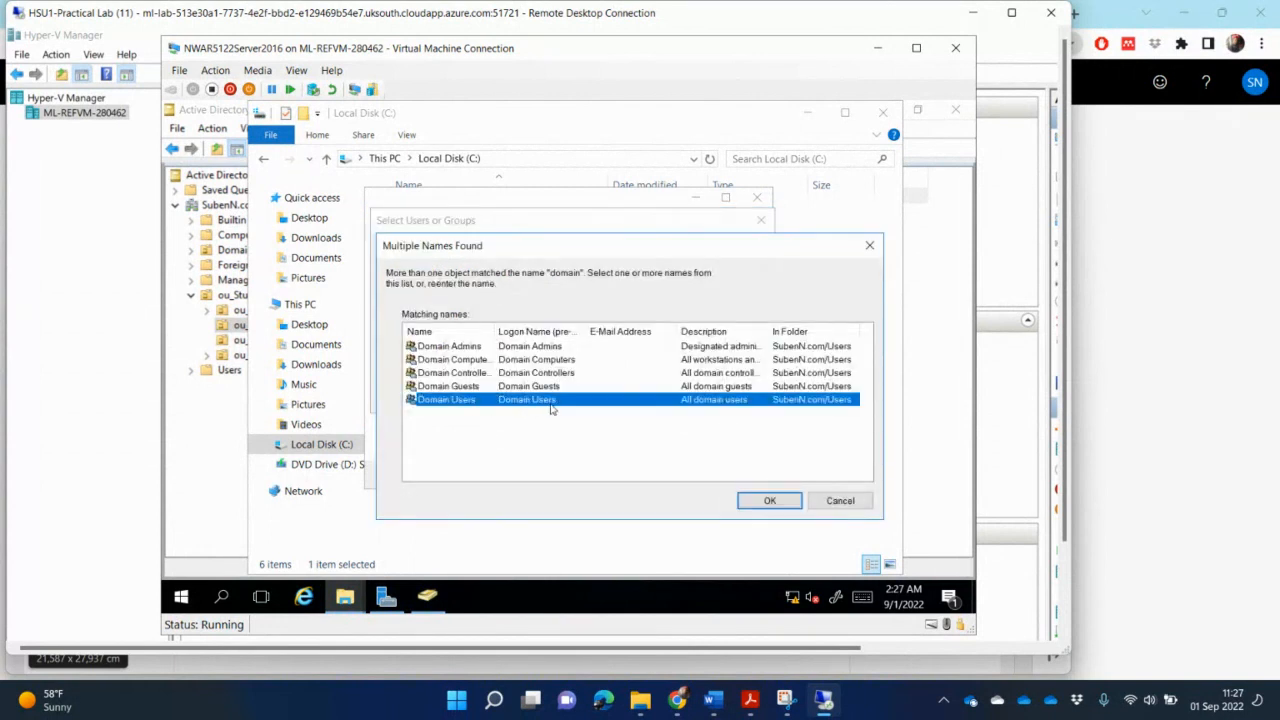
left_click(770, 501)
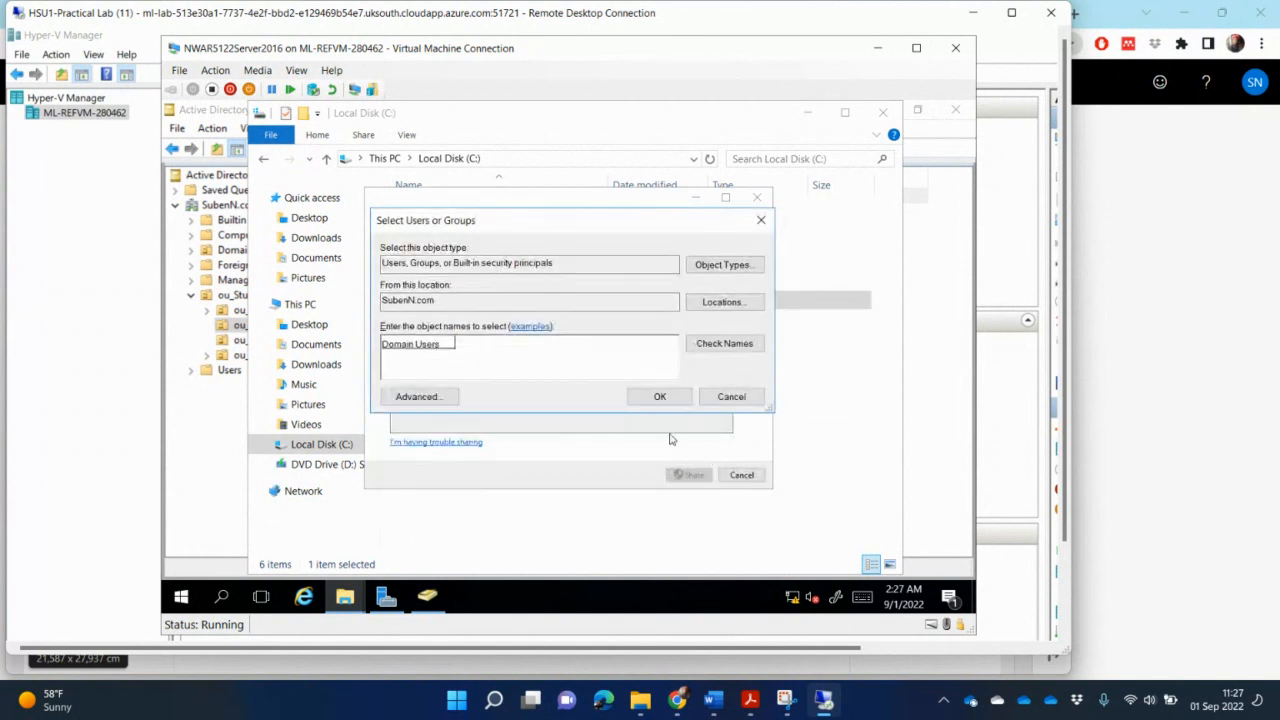
left_click(672, 397)
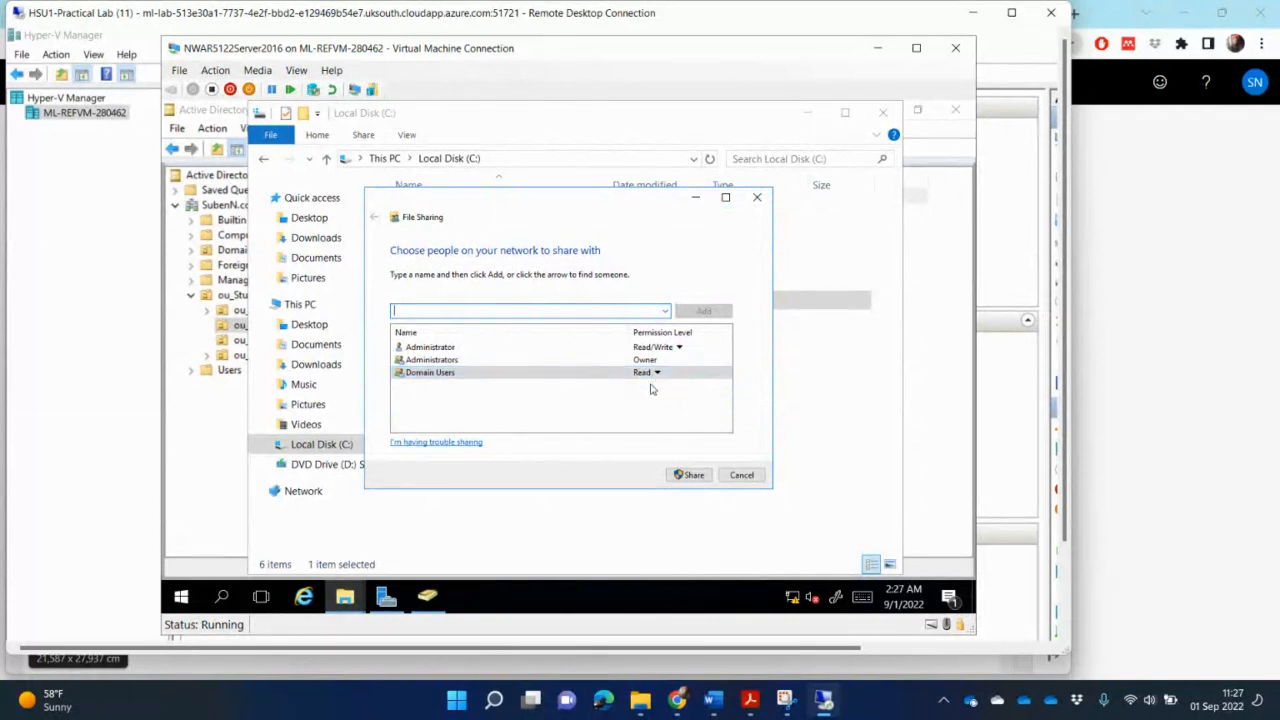
- Share the HomeDirectory folder with the listed users and select the shared folder entry
left_click(692, 476)
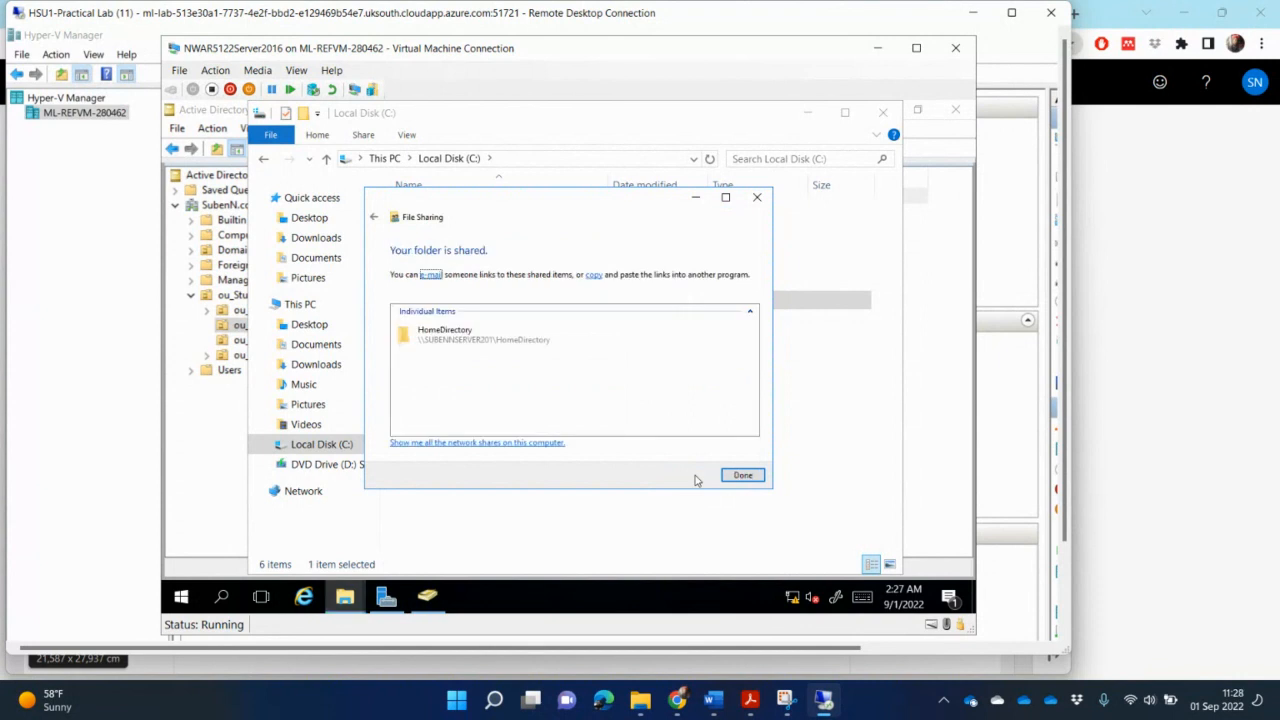
left_click(557, 342)
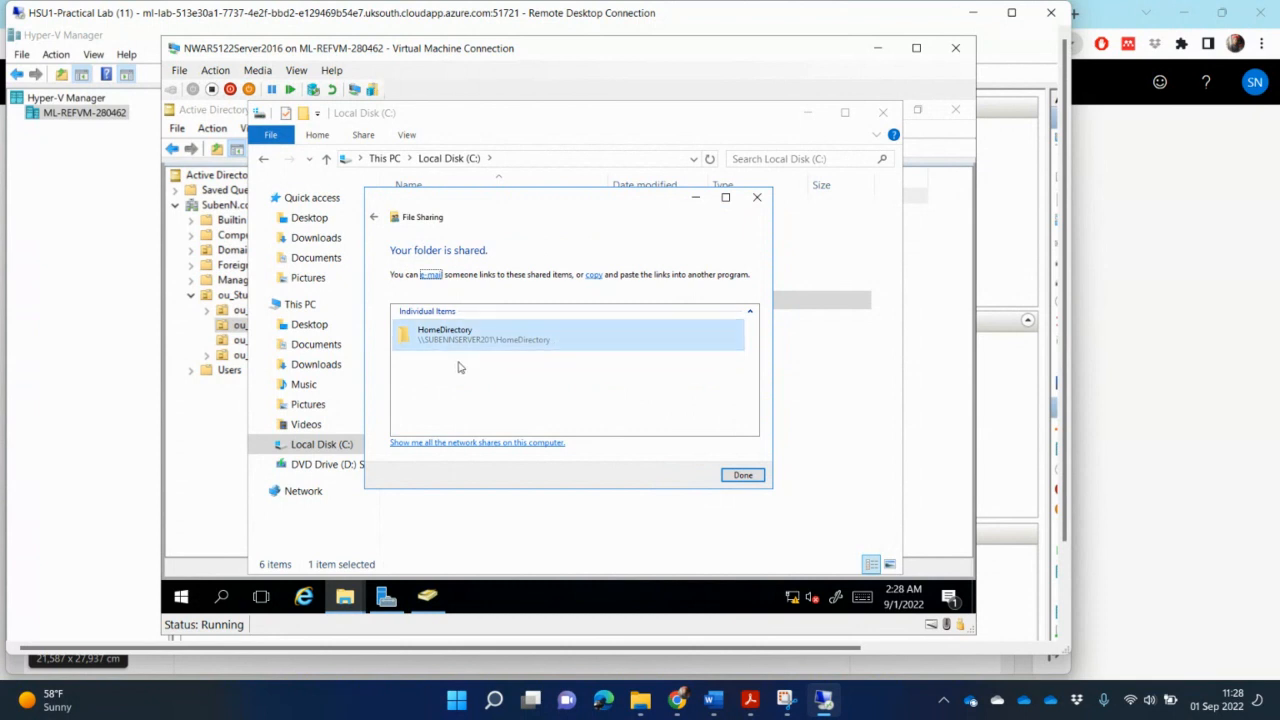
- Open the HomeDirectory folder's sharing properties and copy its network path \\SUBENNSERVER201\HomeDirectory
left_click(745, 476)
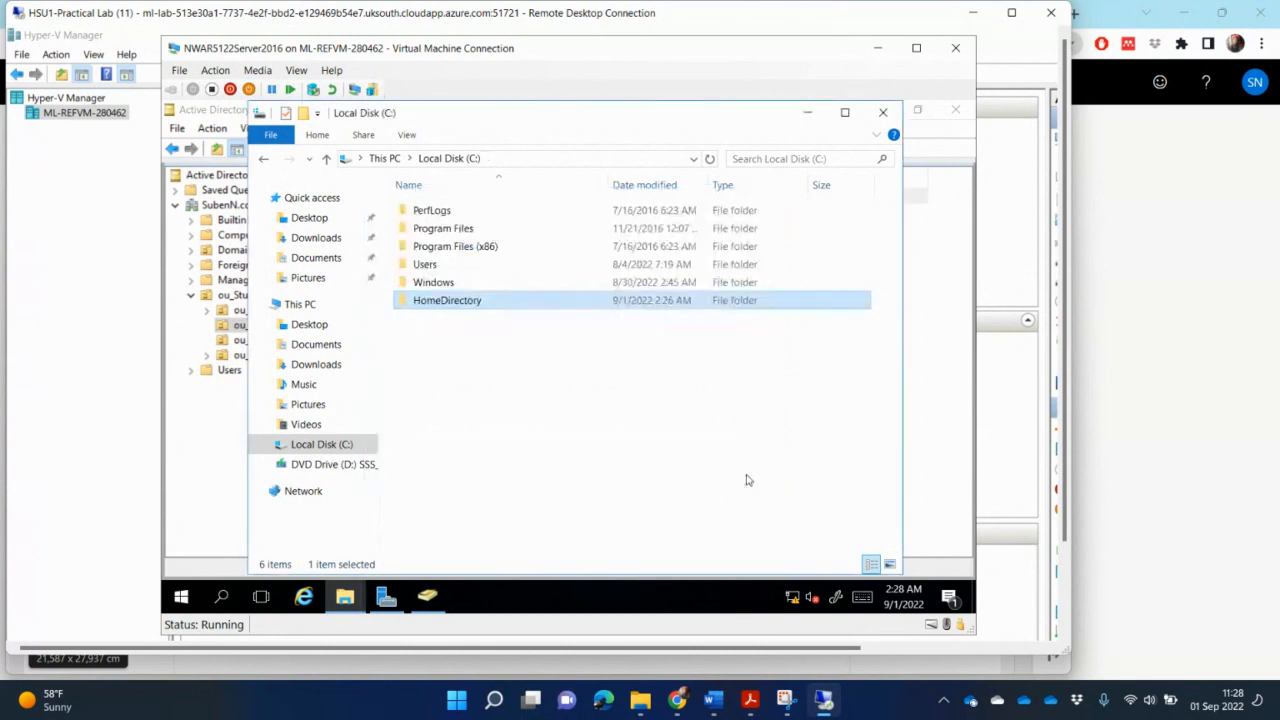
right_click(471, 304)
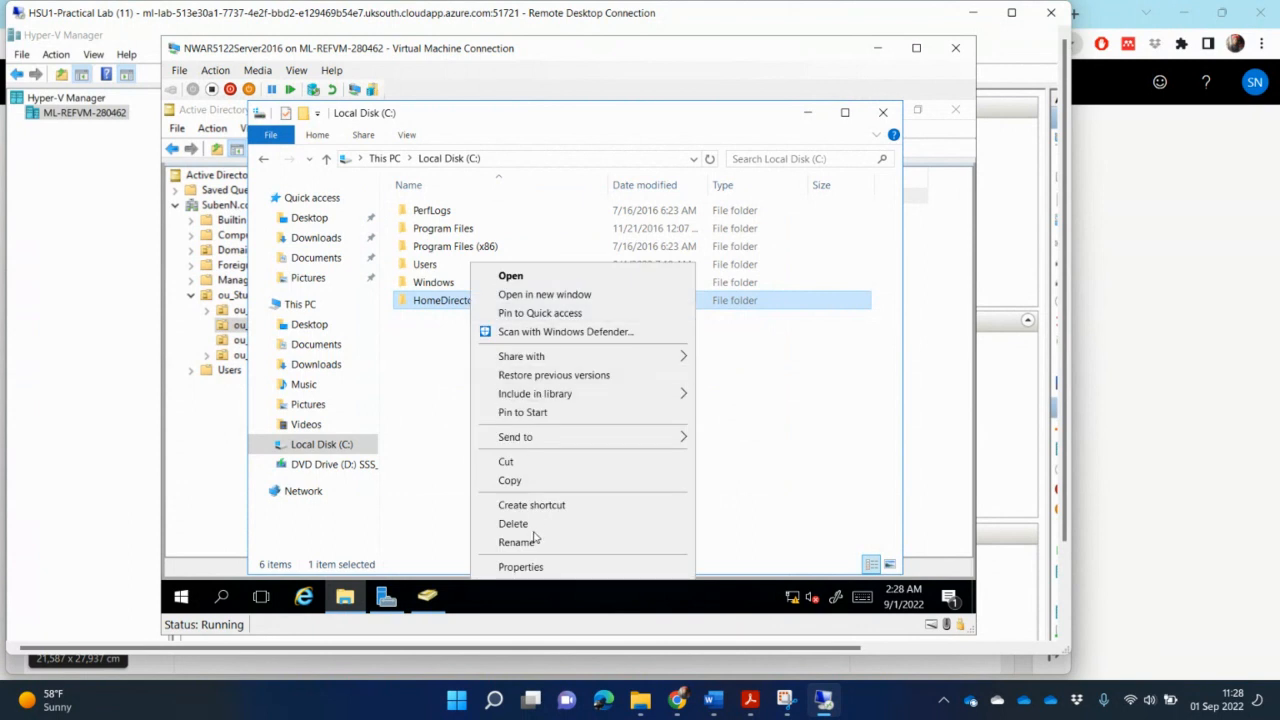
left_click(538, 566)
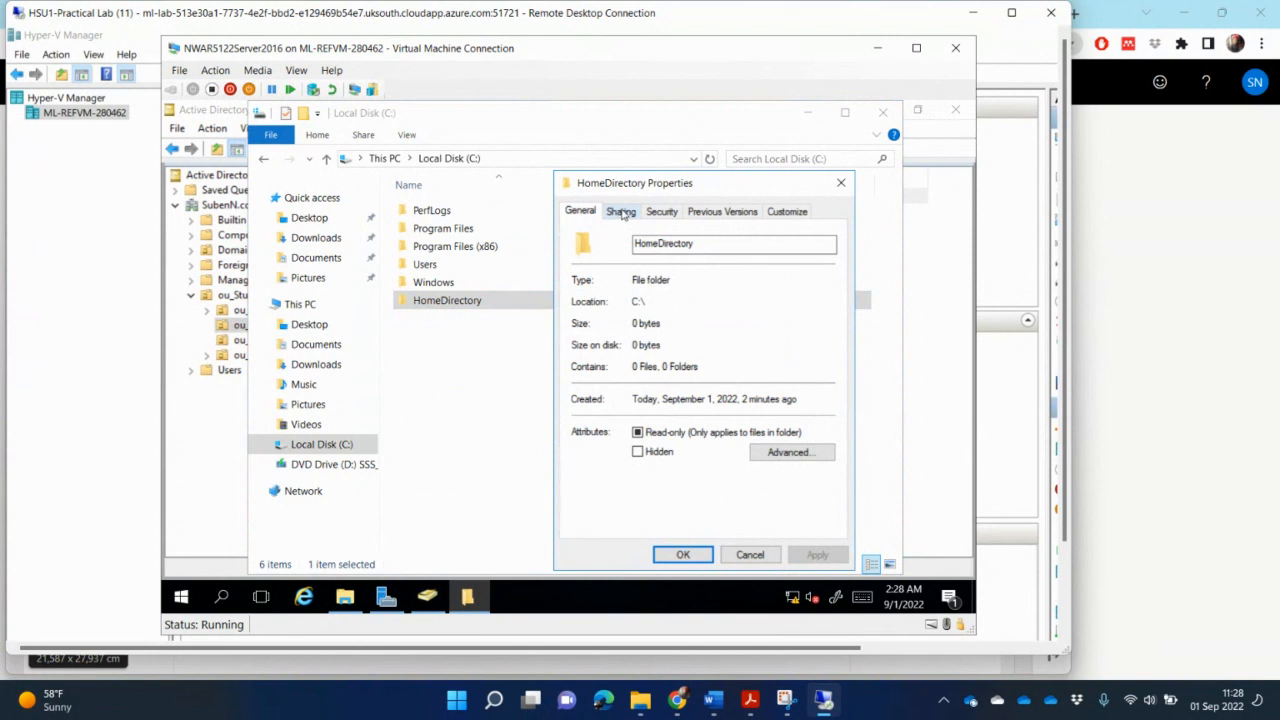
left_click(622, 212)
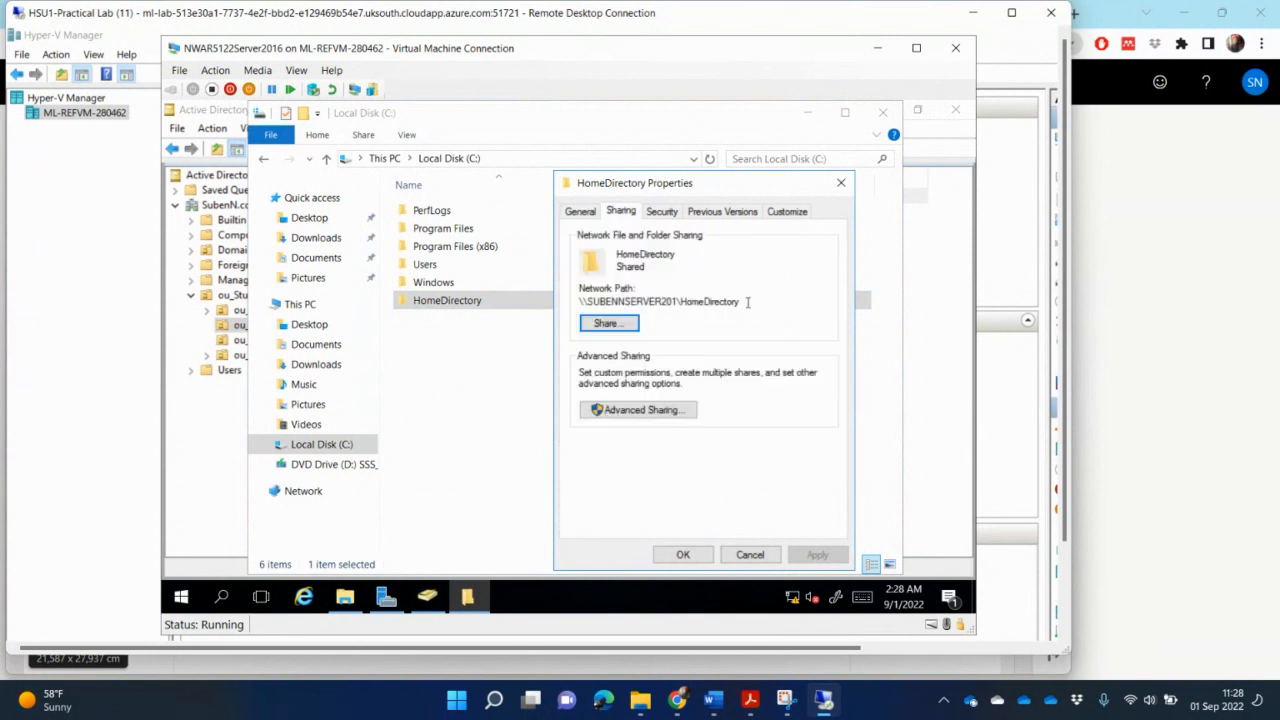
left_click_drag(747, 301, 576, 311)
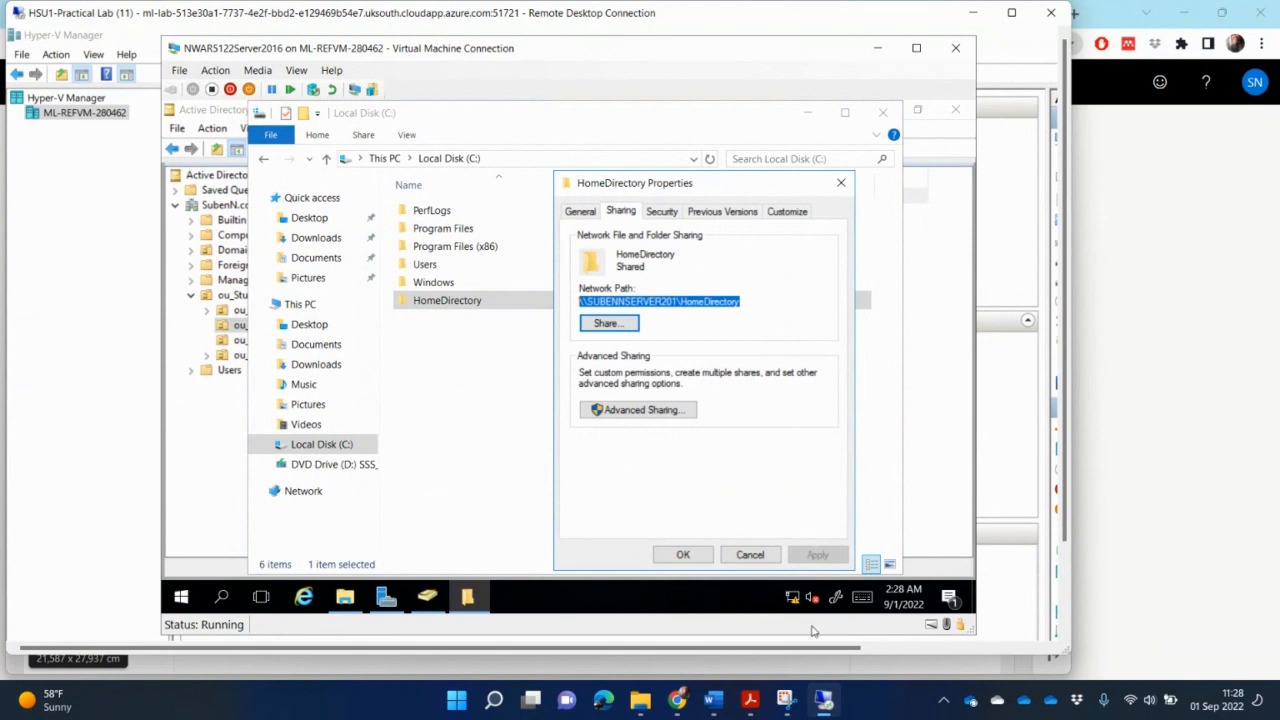
- Set Bugs Bunny's home folder to connect drive W: to \\SUBENNSERVER201\HomeDirectory and apply it
left_click(209, 489)
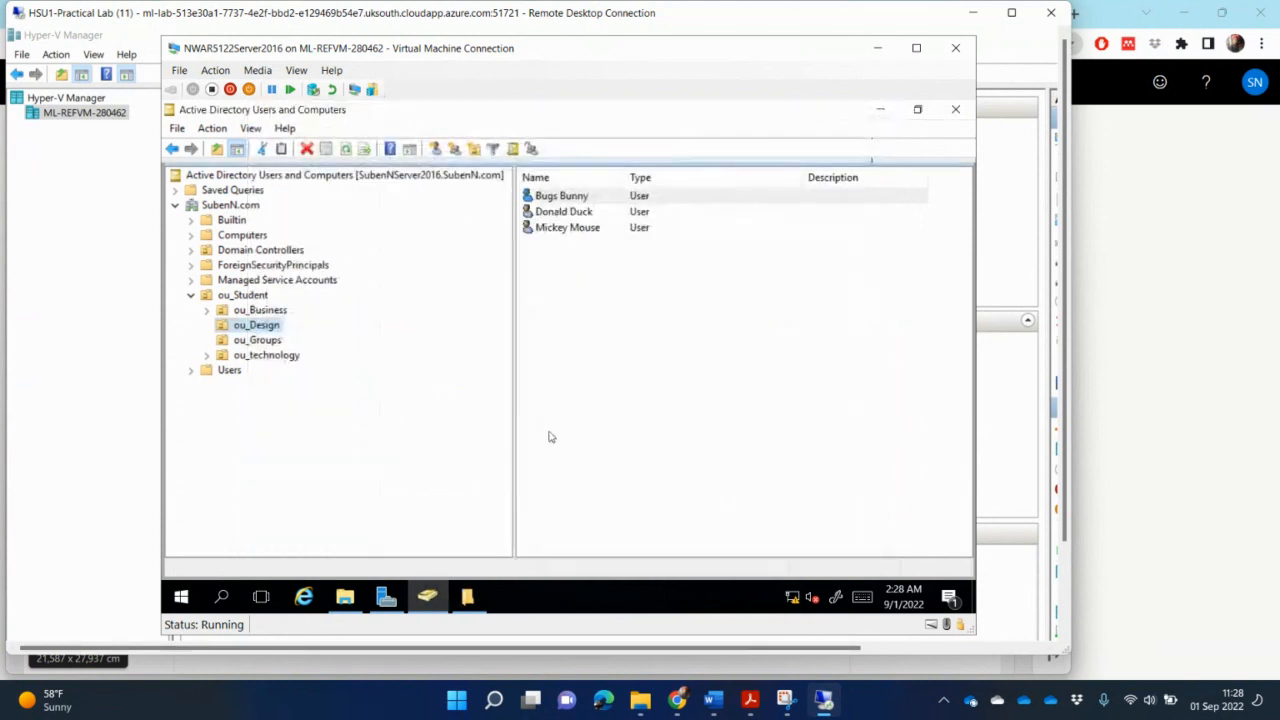
double_click(566, 198)
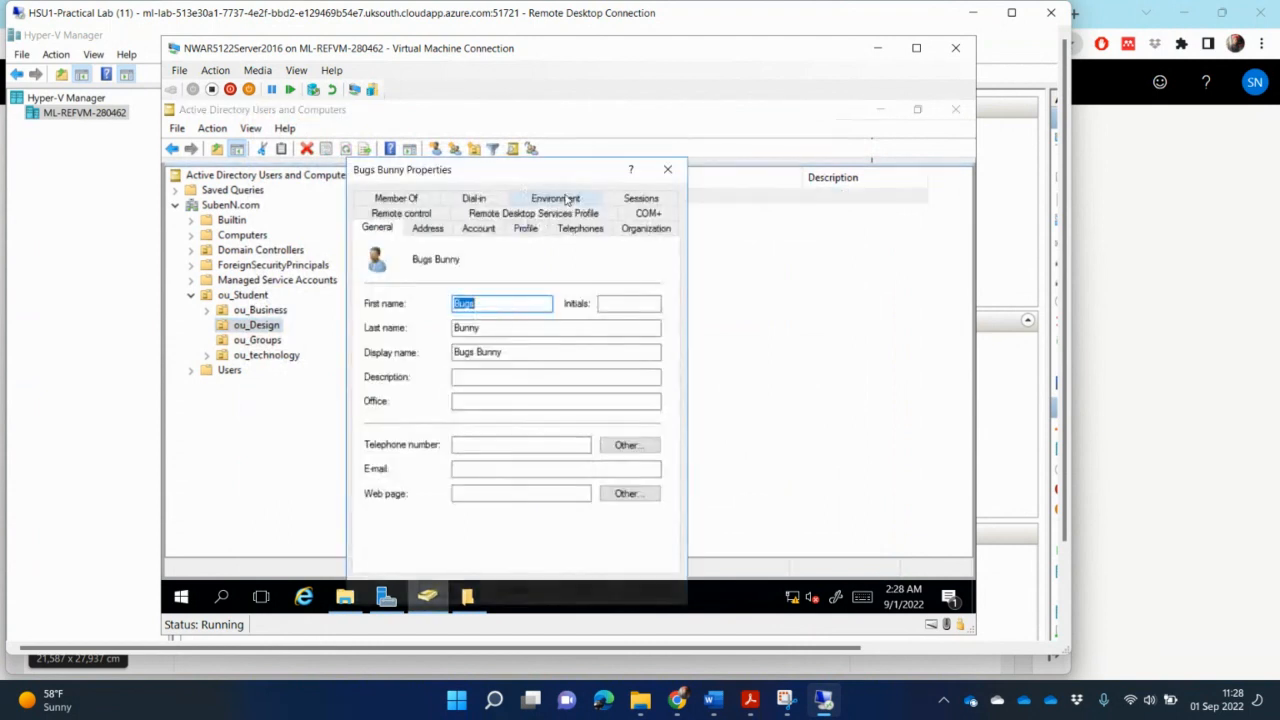
left_click(527, 229)
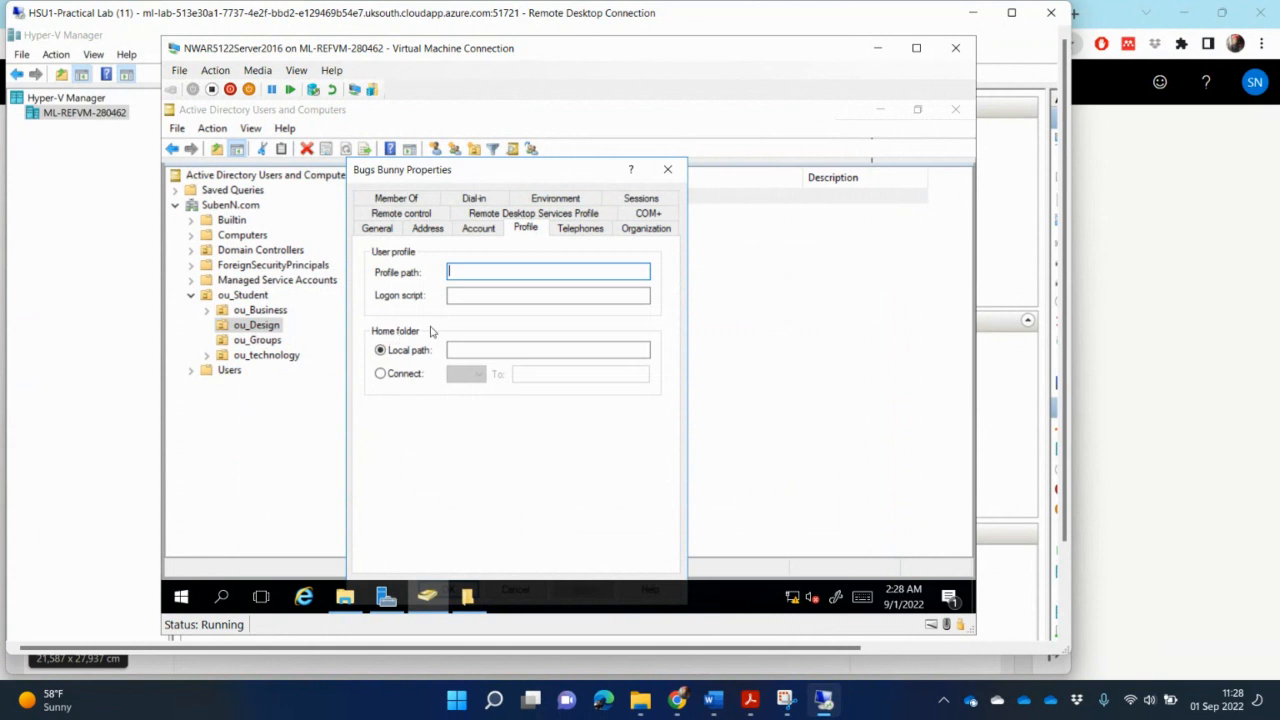
left_click(380, 375)
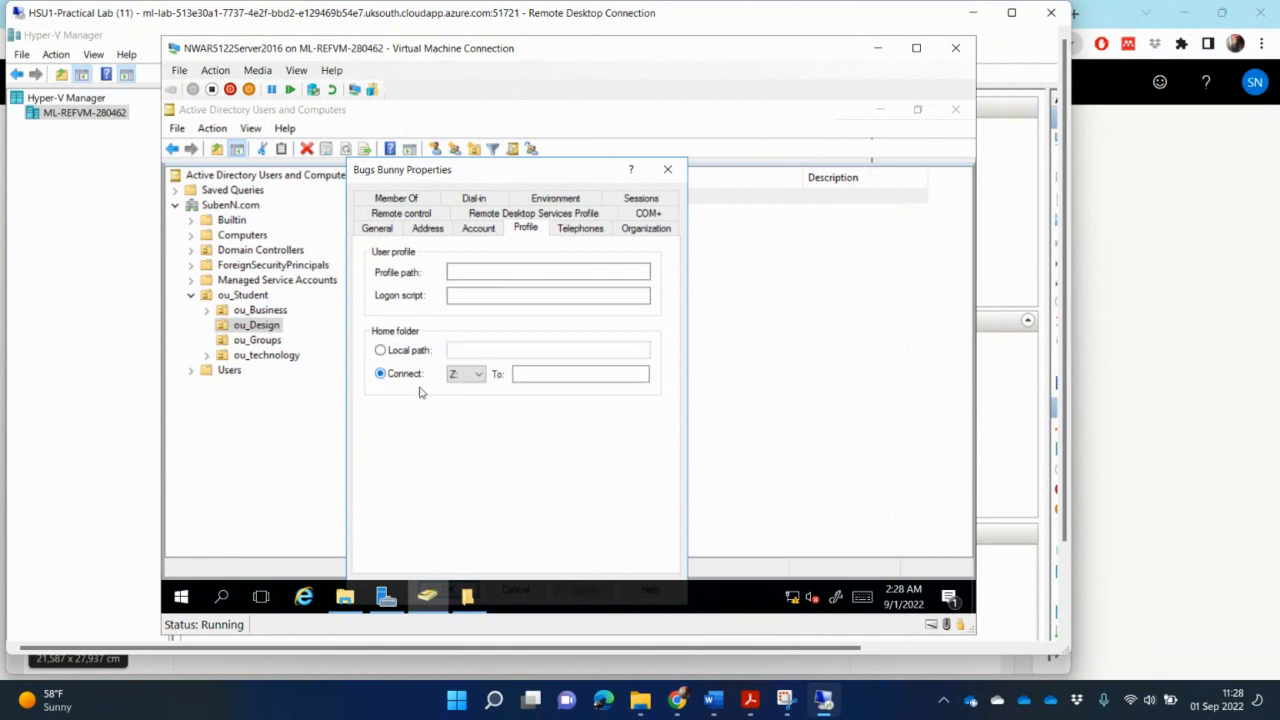
left_click(480, 376)
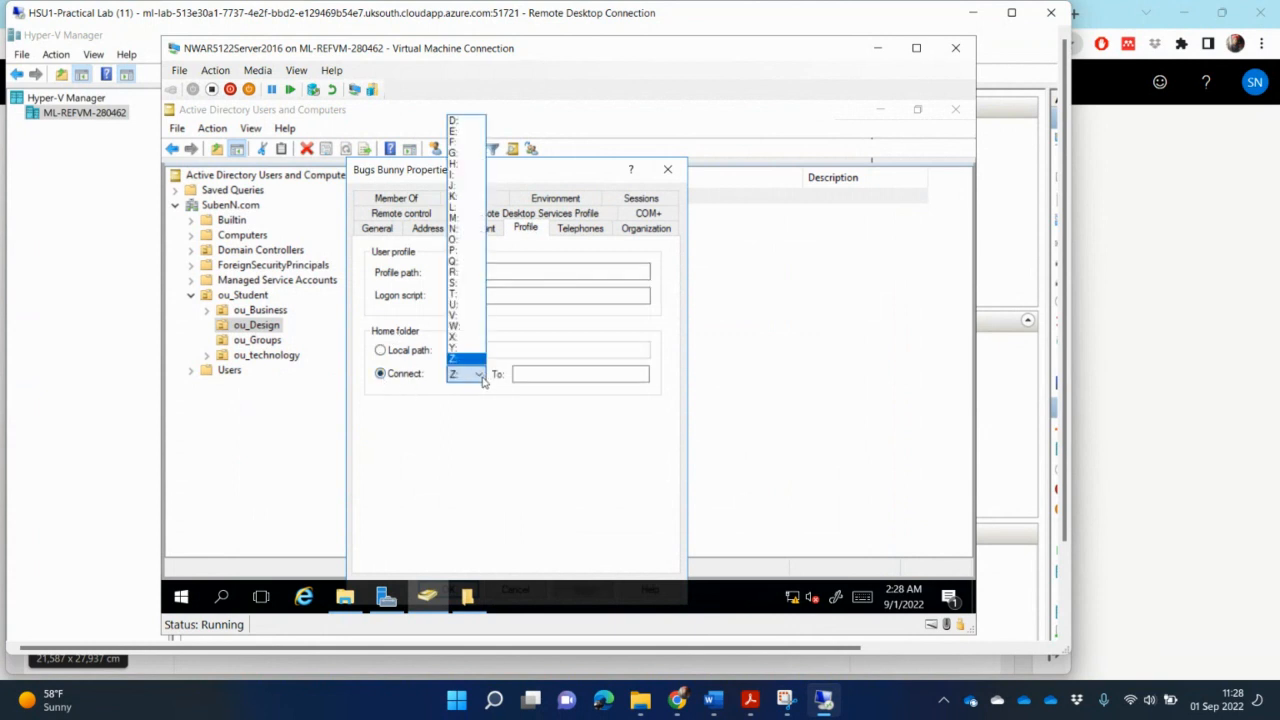
left_click(470, 327)
left_click(549, 374)
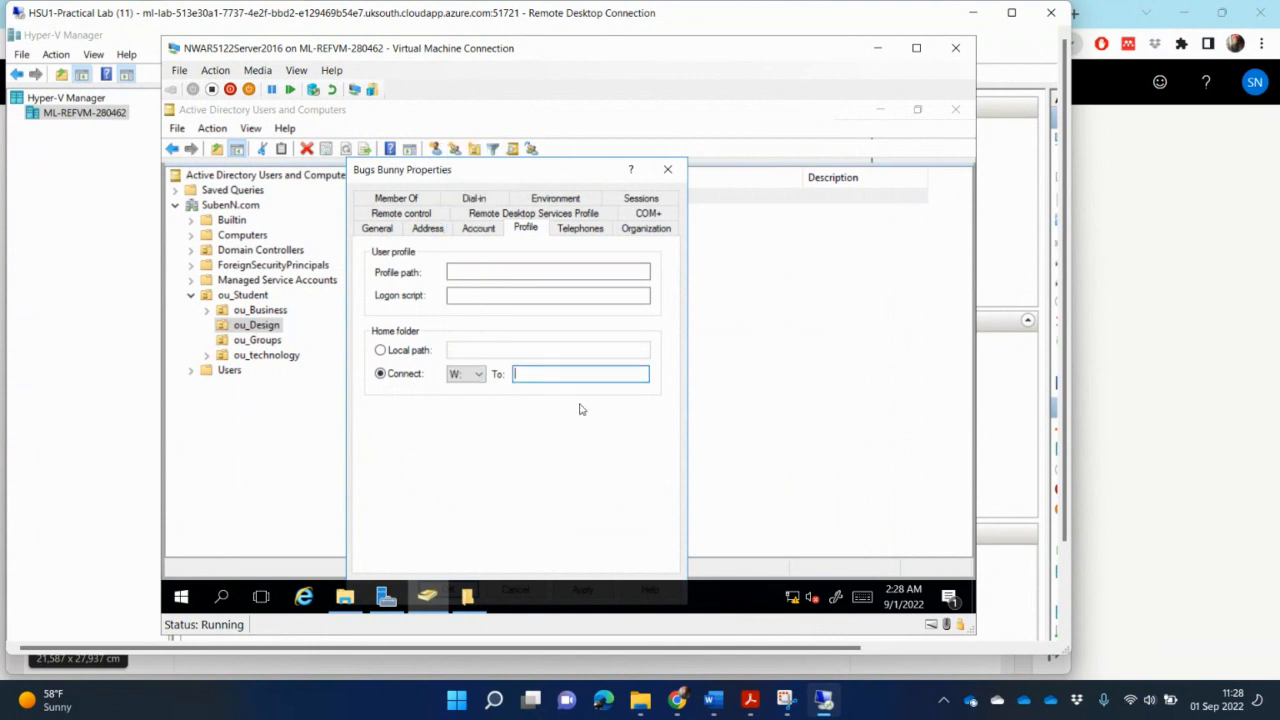
key("ctrl+v")
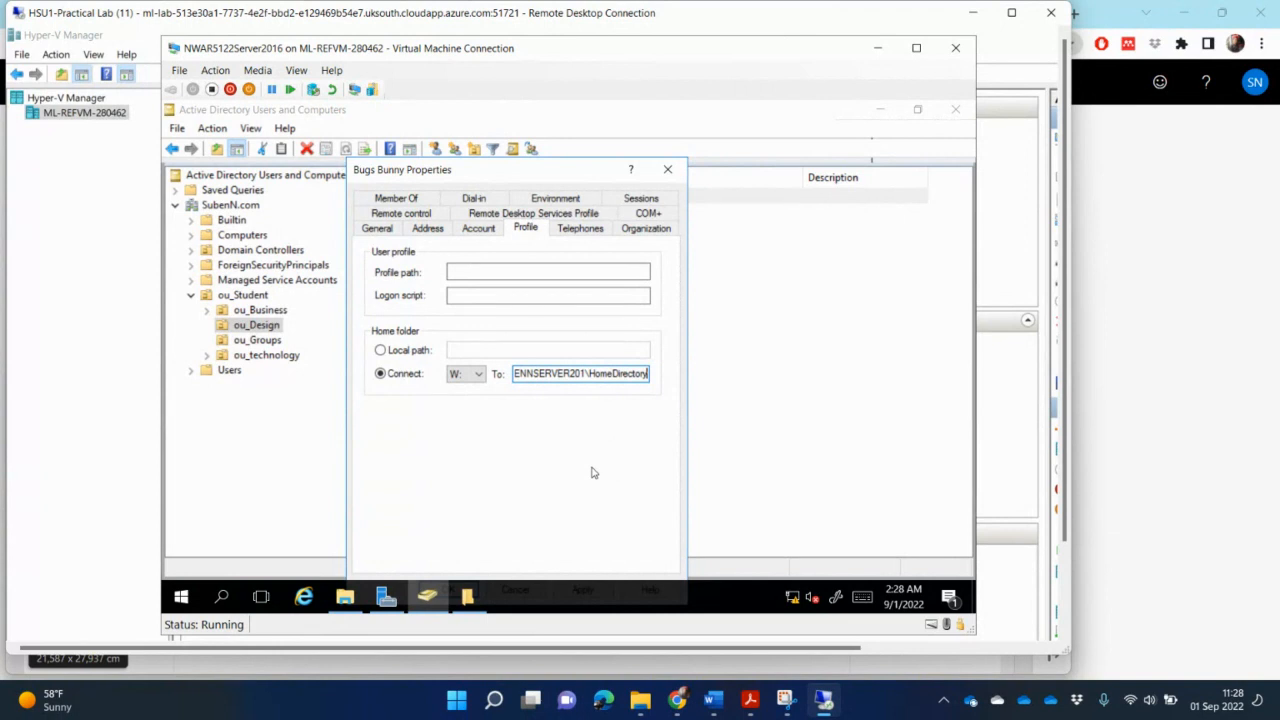
left_click_drag(544, 168, 542, 128)
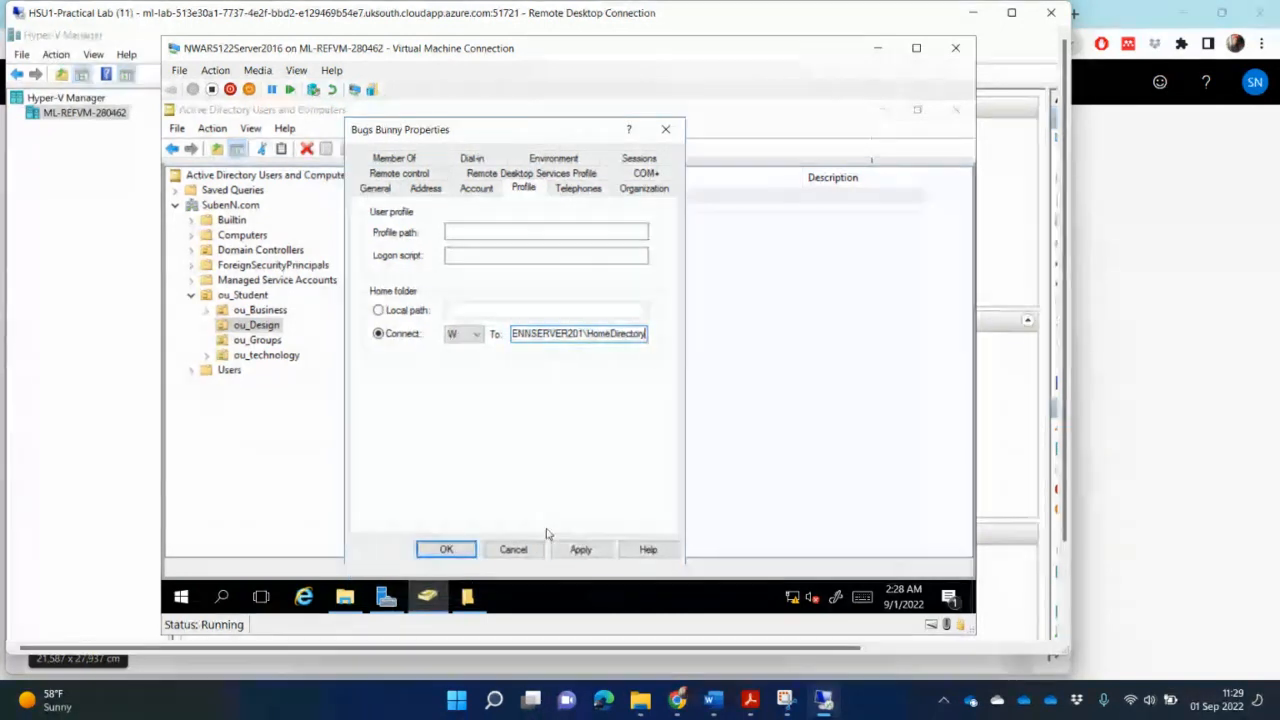
left_click(581, 549)
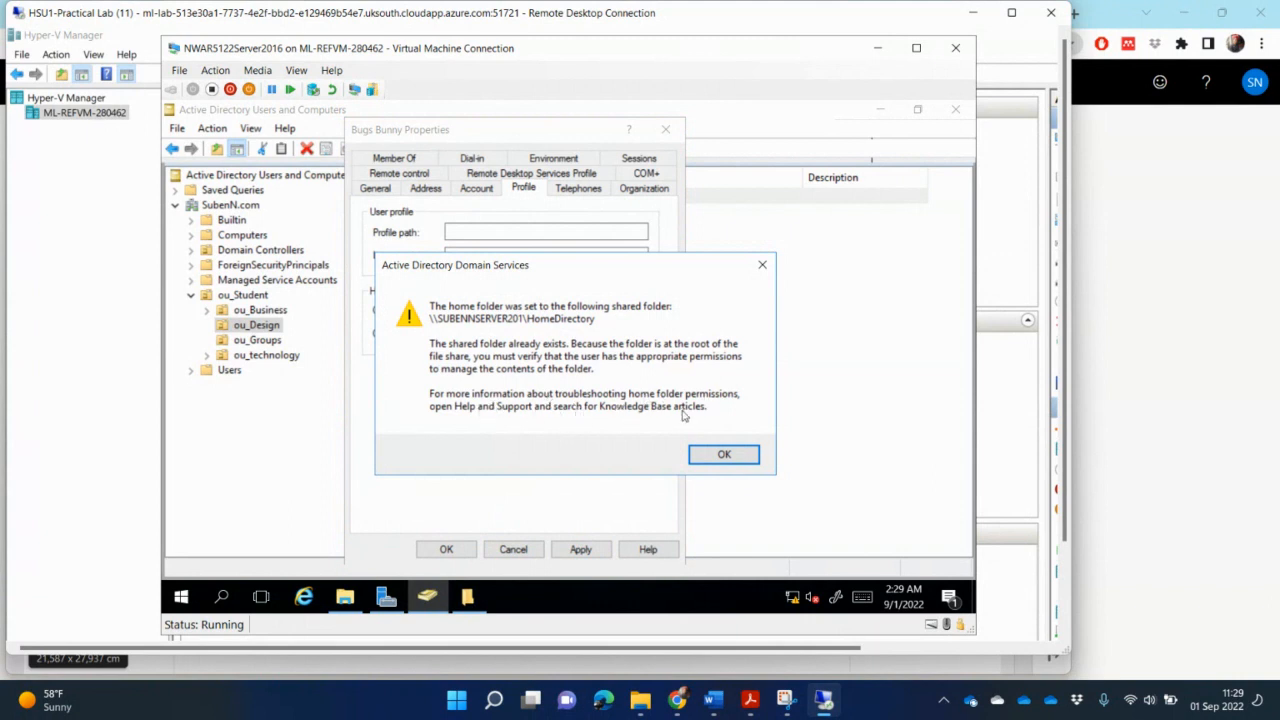
left_click(722, 457)
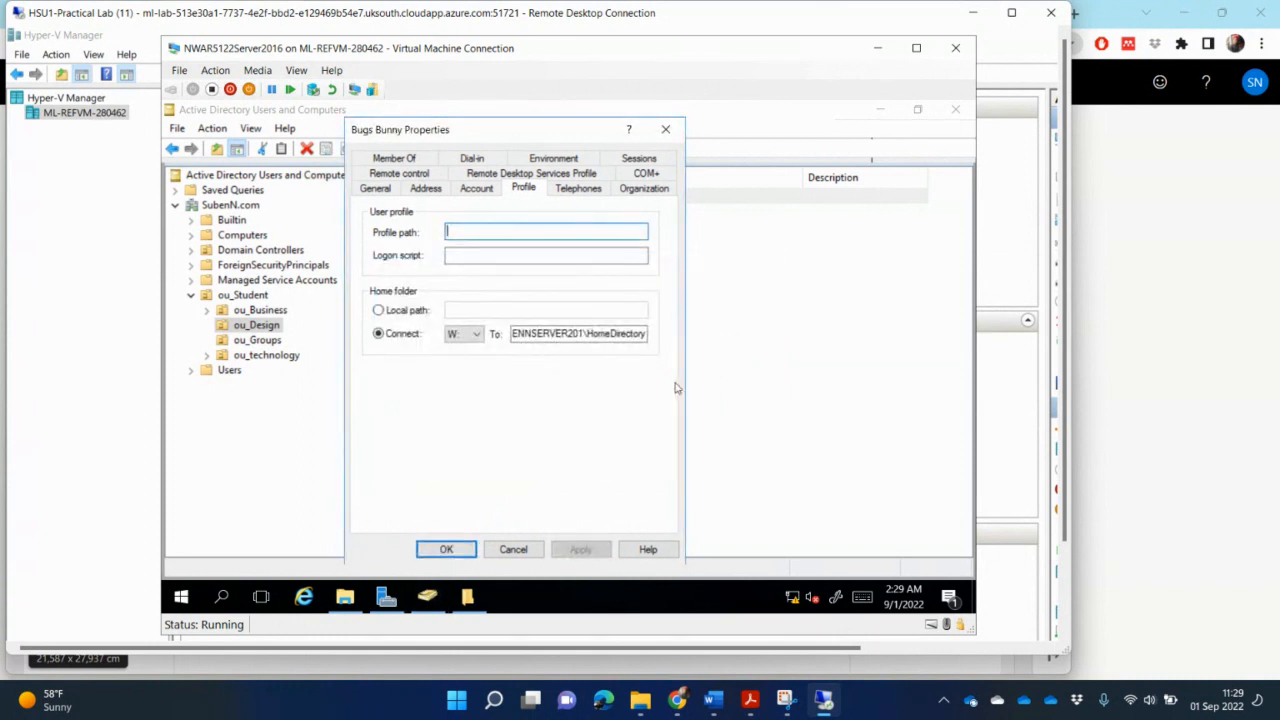
left_click(446, 550)
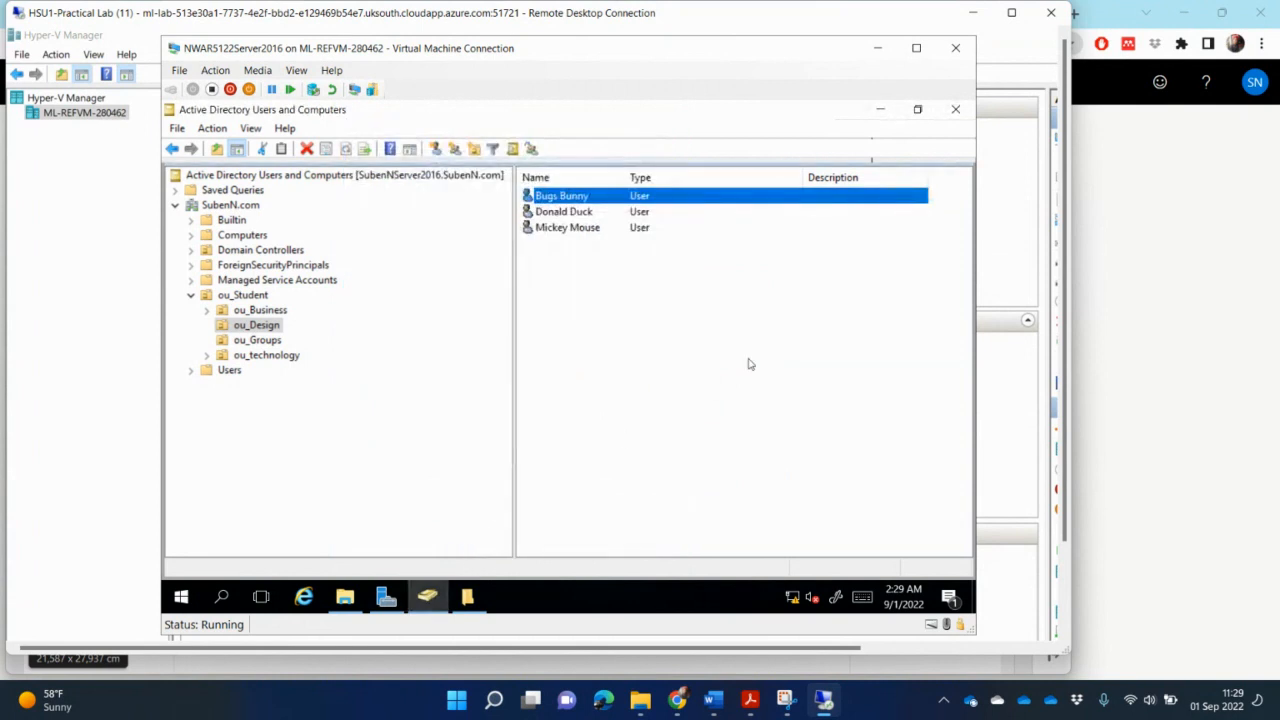
double_click(585, 212)
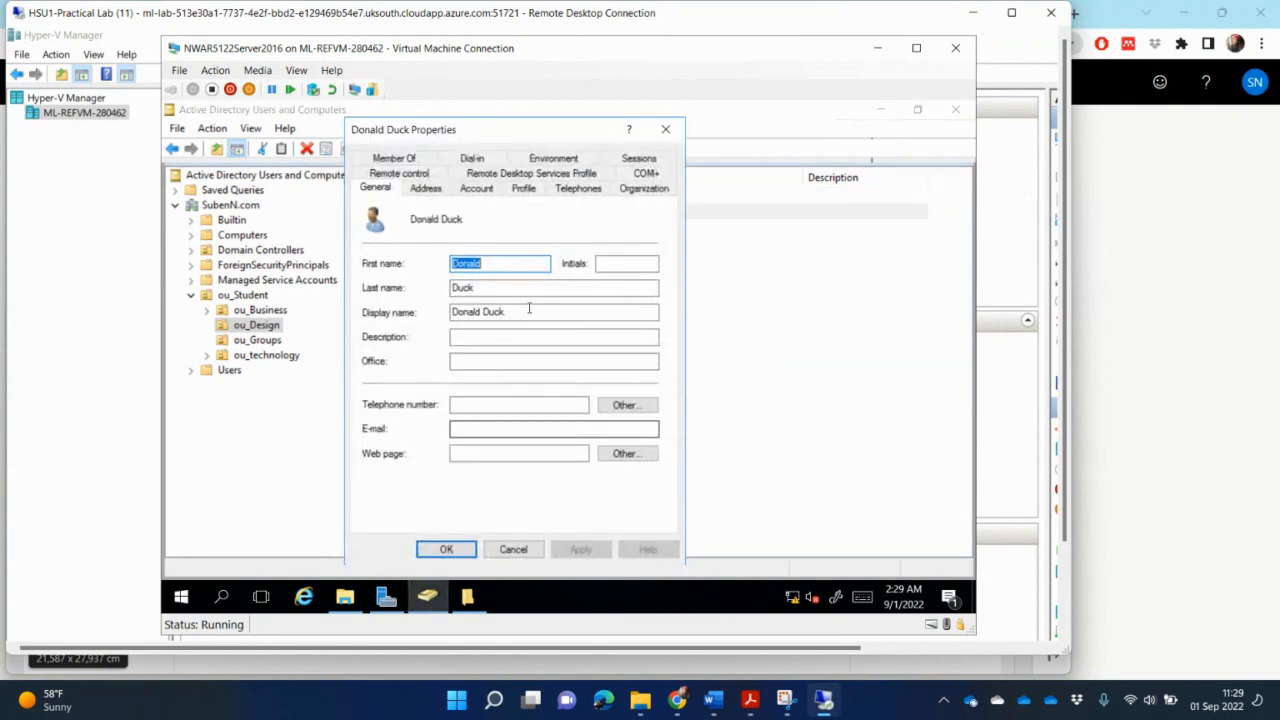
left_click(526, 189)
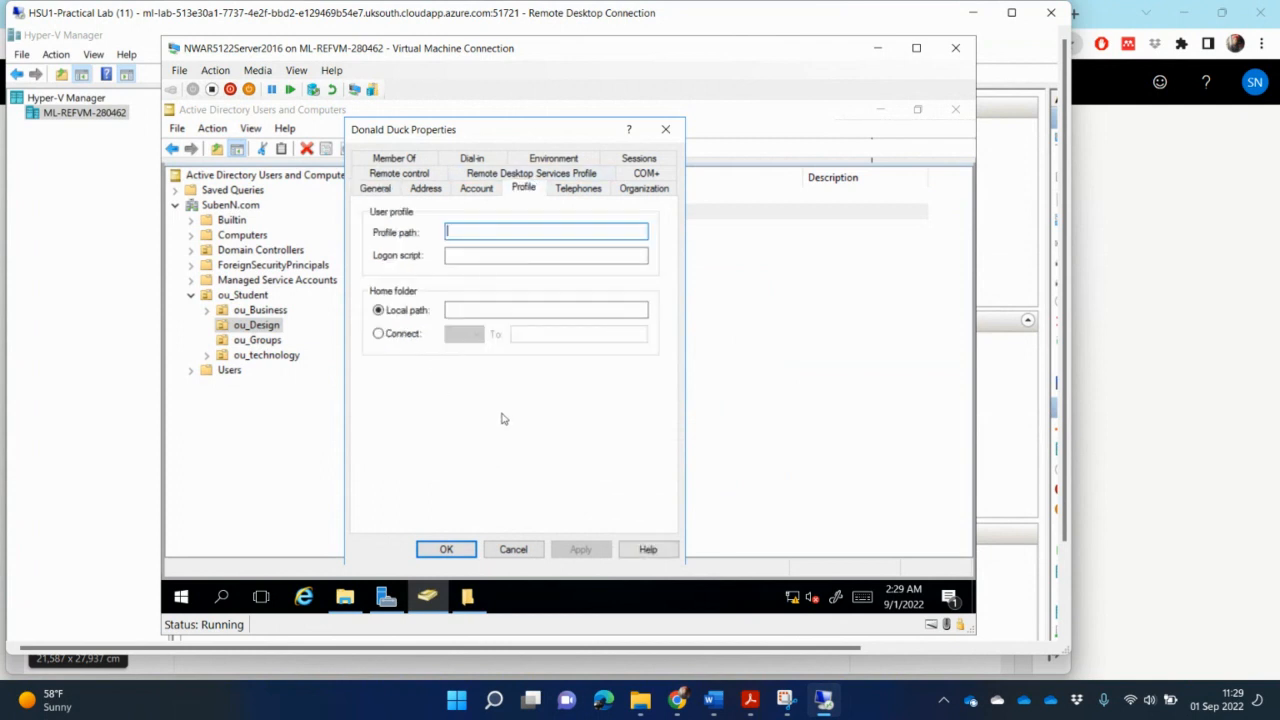
left_click(396, 336)
left_click(462, 334)
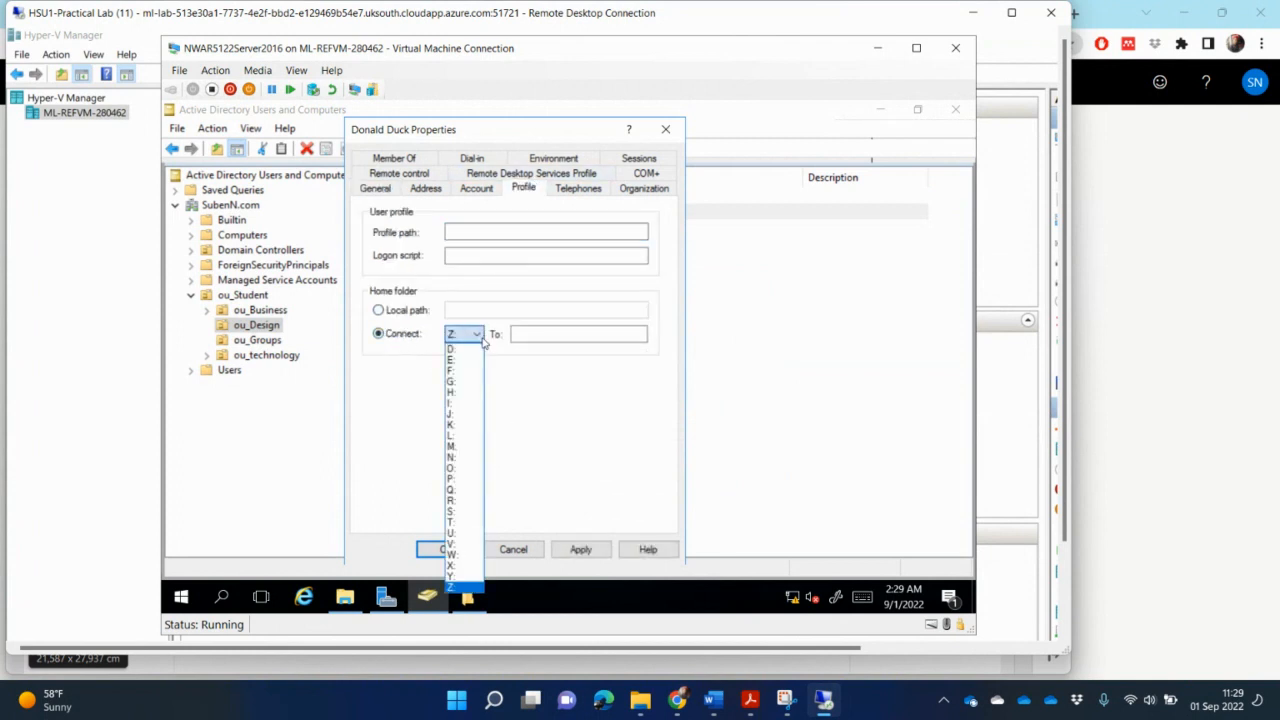
left_click(467, 555)
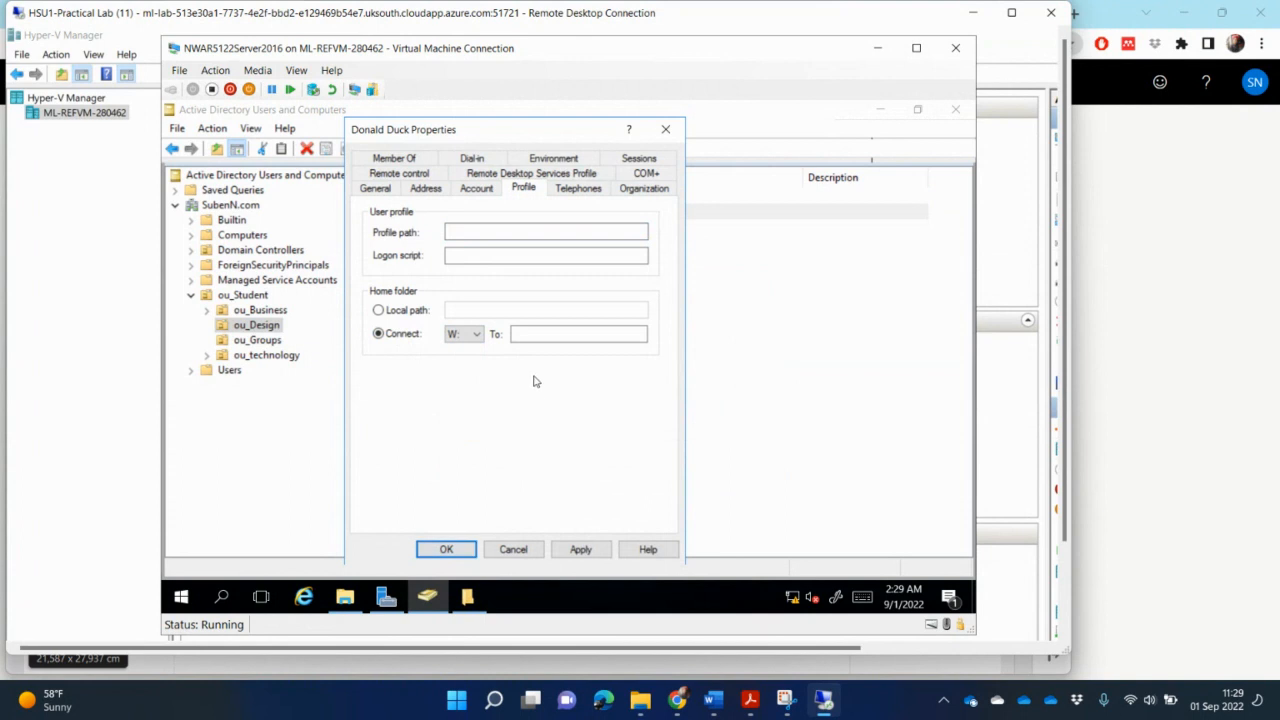
left_click(548, 334)
- Try a shortened pasted server path as Donald Duck's home folder and confirm it
key("ctrl+v")
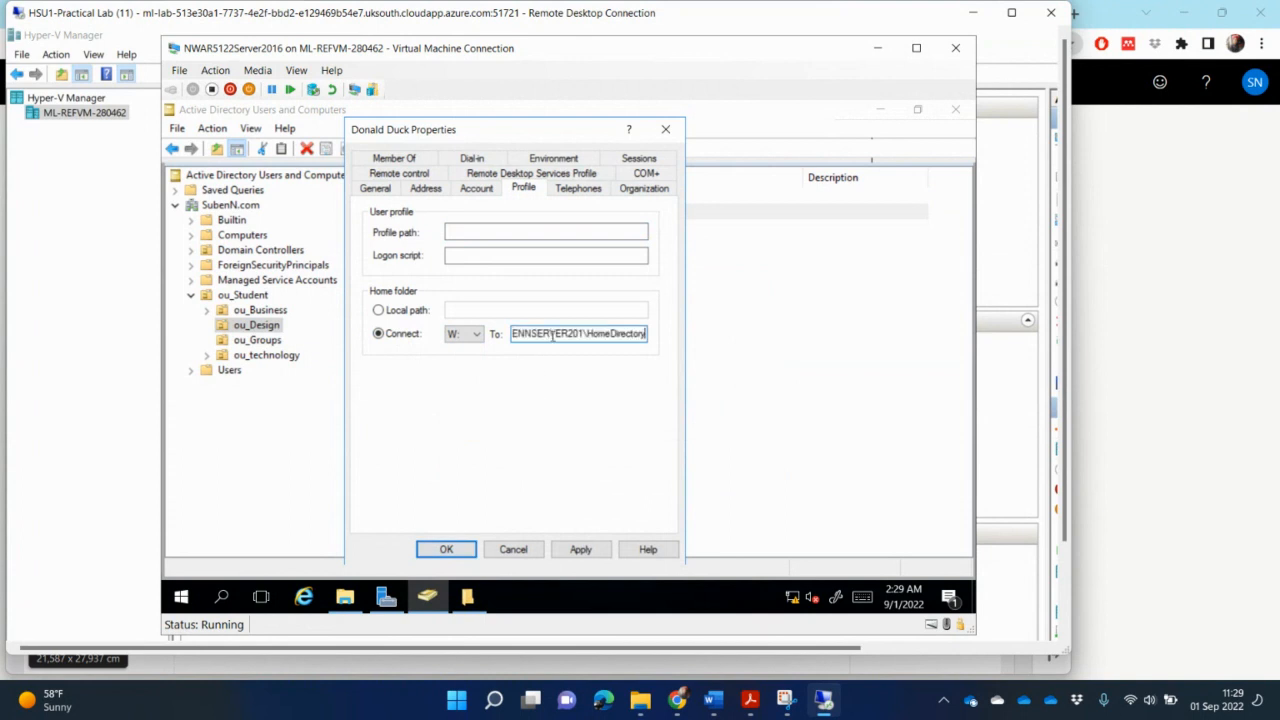
key("BackSpace")
key("BackSpace")
key("BackSpace")
key("BackSpace")
key("BackSpace")
key("BackSpace")
key("BackSpace")
key("BackSpace")
key("BackSpace")
key("BackSpace")
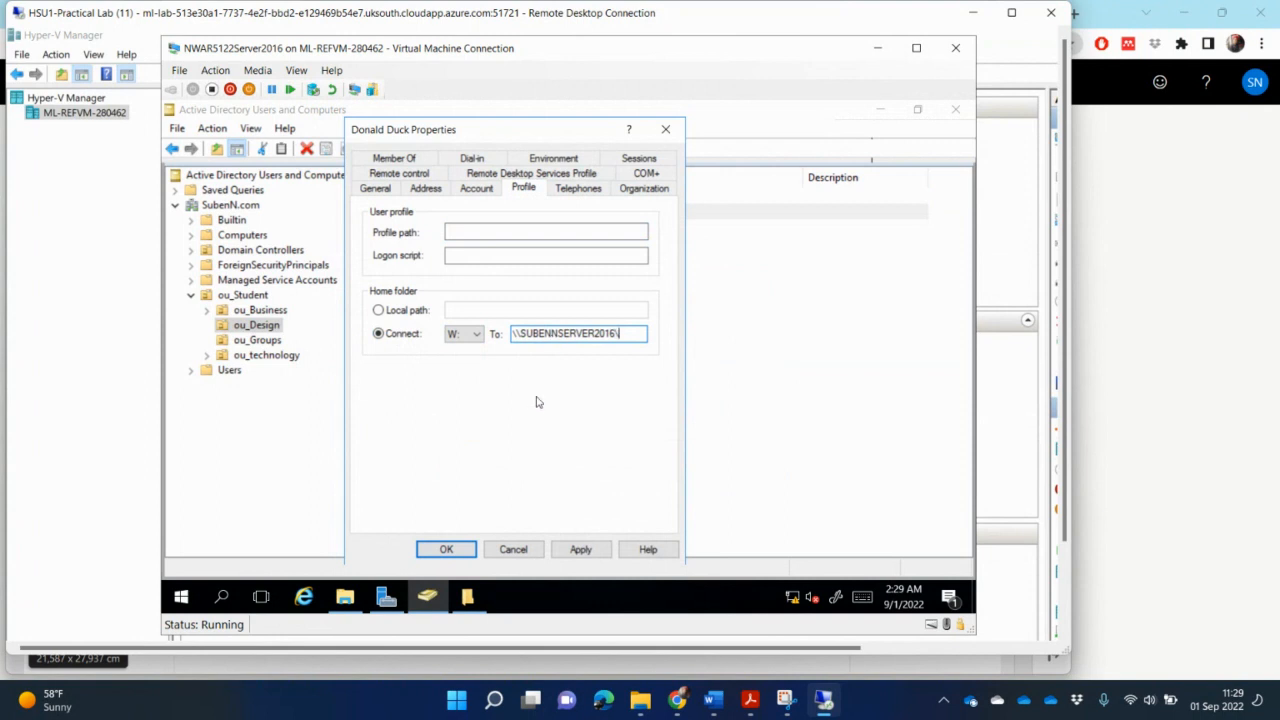
left_click(446, 549)
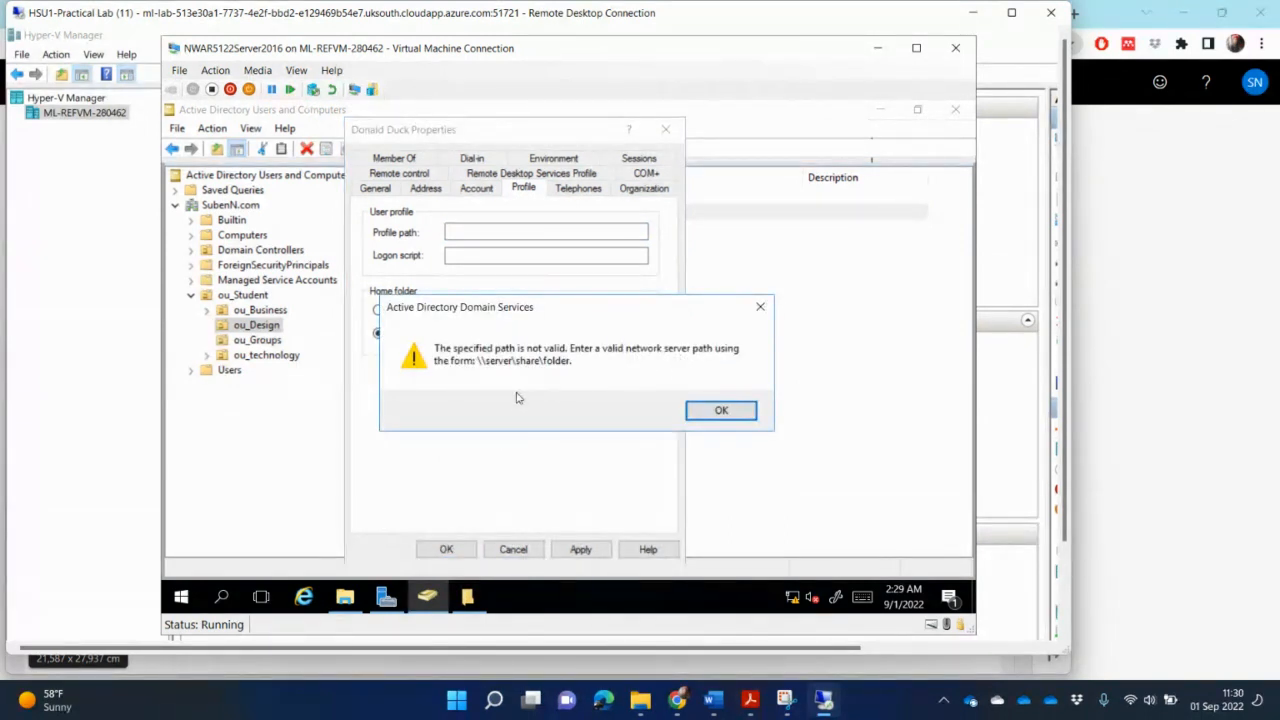
left_click(725, 413)
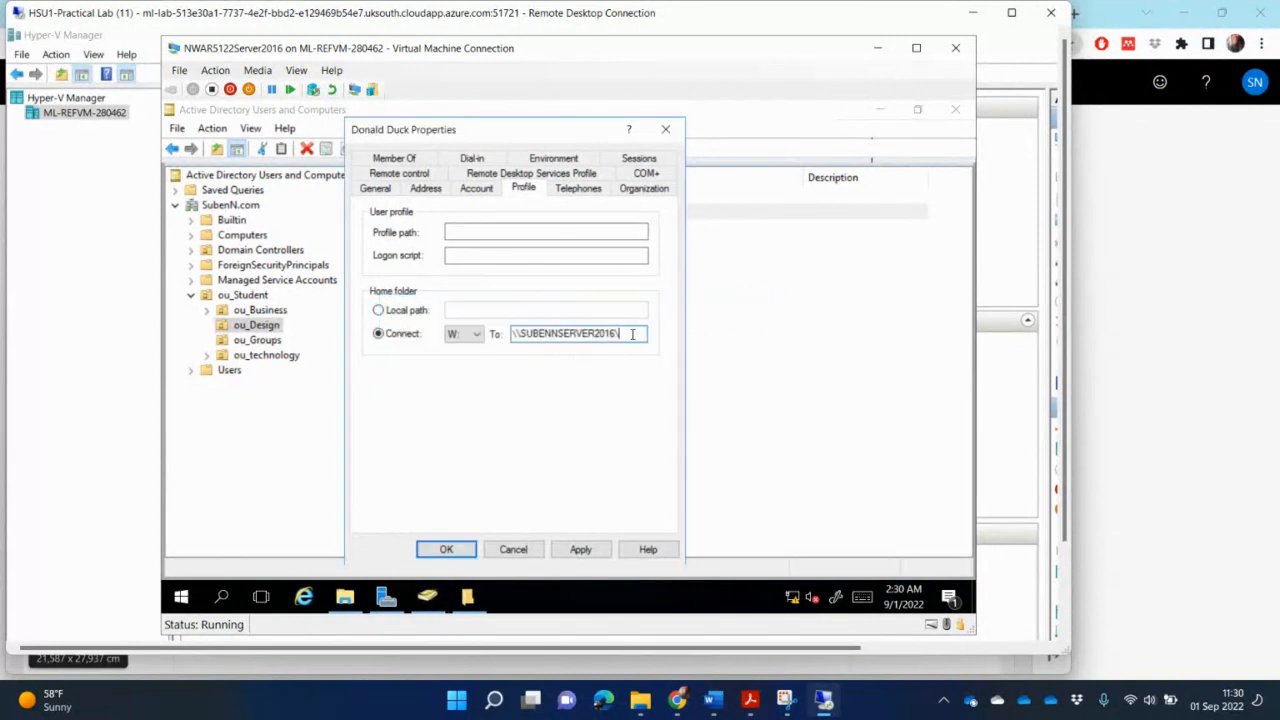
- Replace Donald Duck's home folder path with \\SUBENNSERVER201\HomeDirectory and confirm the change
left_click_drag(632, 334, 510, 333)
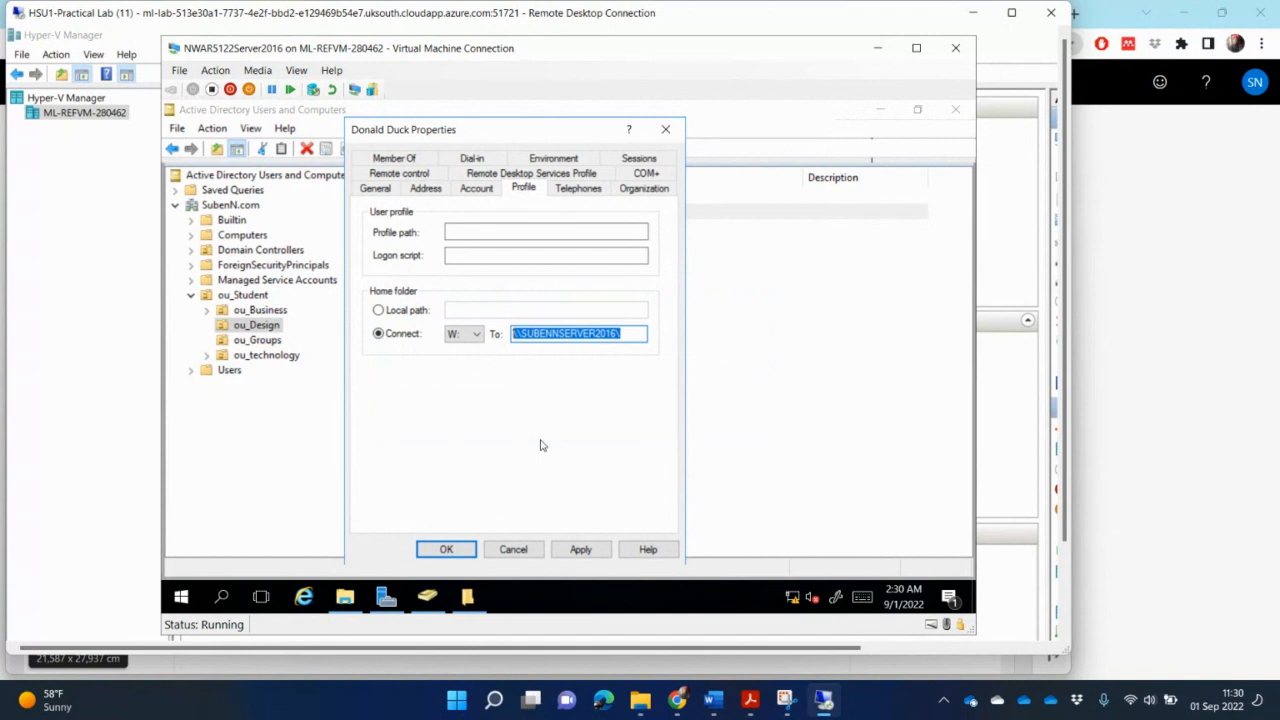
key("ctrl+v")
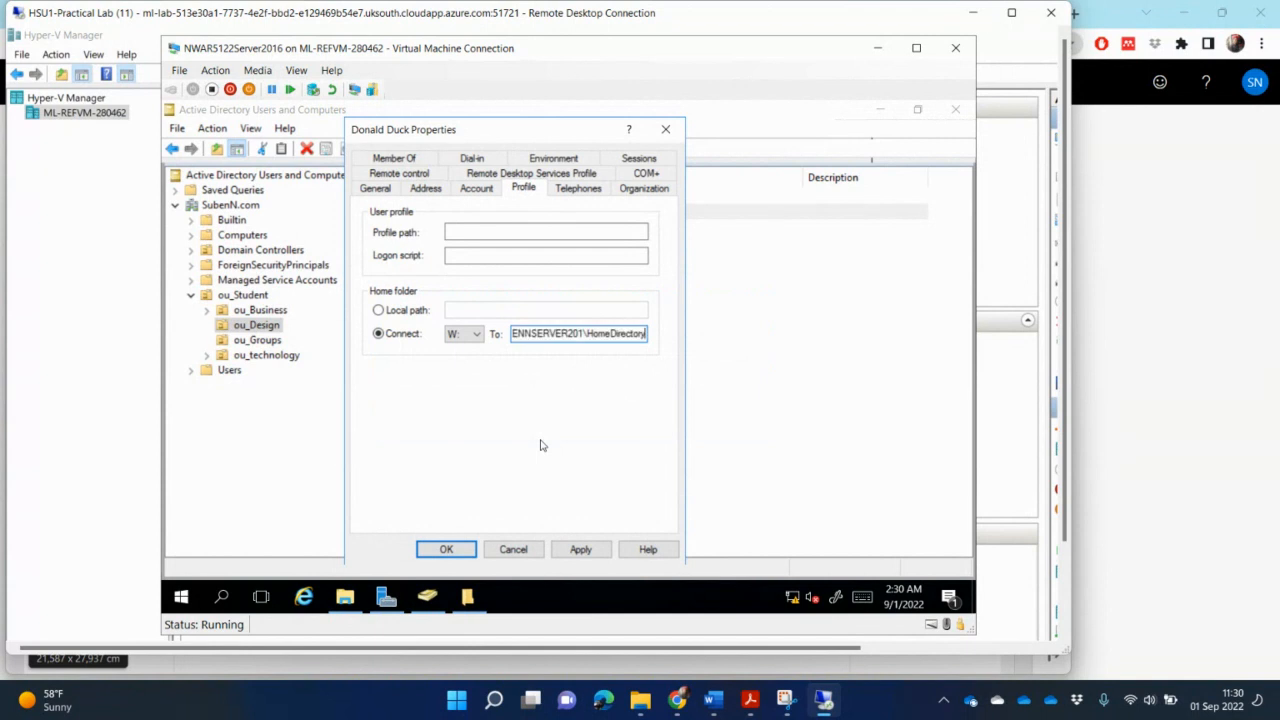
left_click(453, 551)
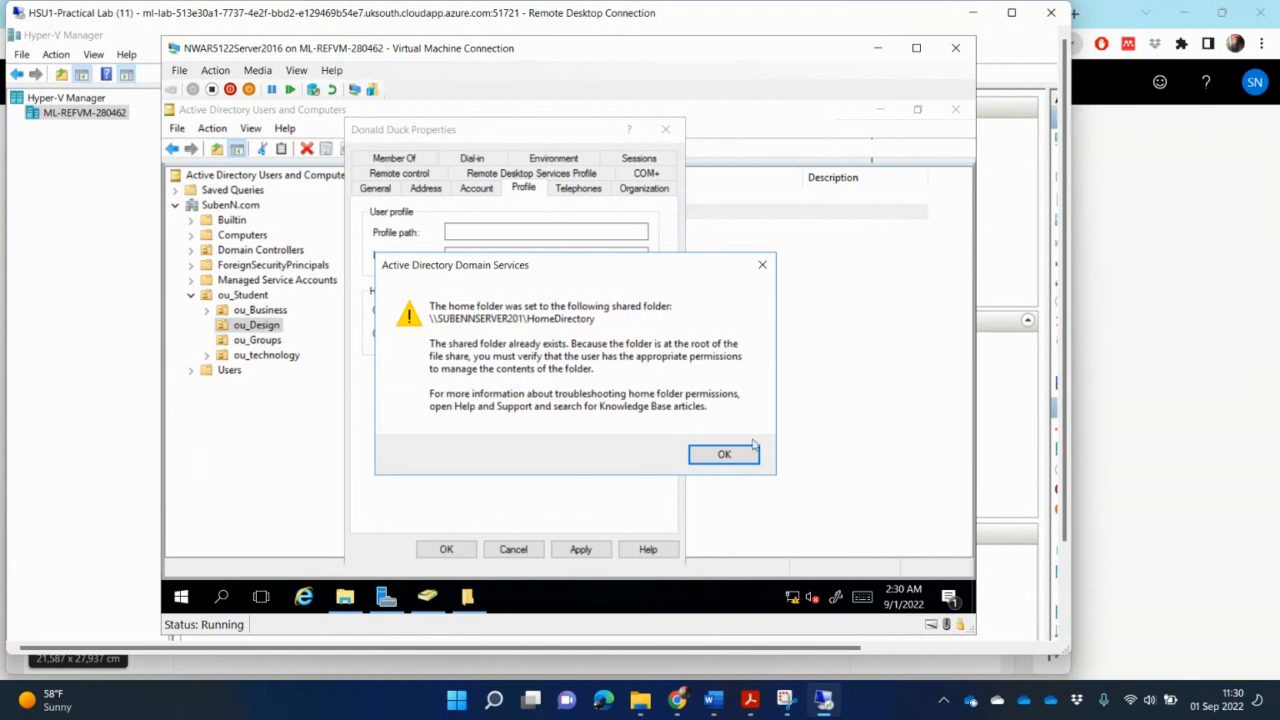
left_click(725, 455)
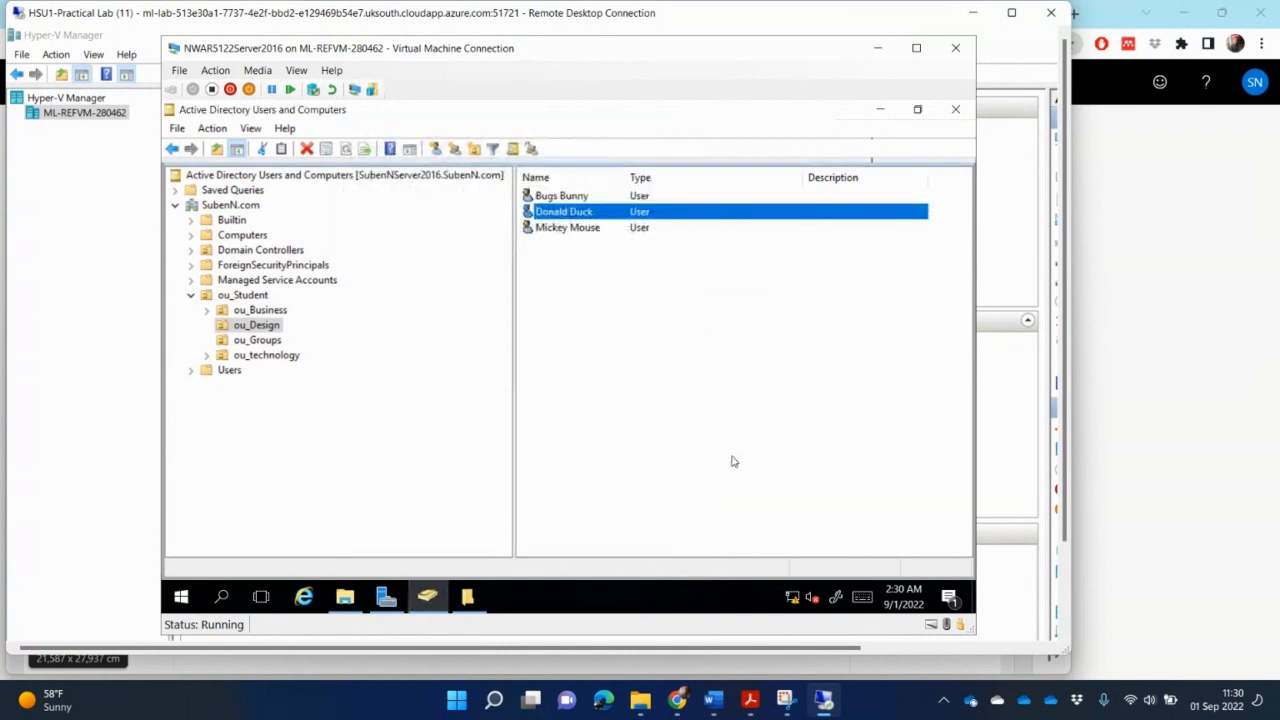
- Set Mickey Mouse's home folder to connect drive W: to \\SUBENNSERVER201\HomeDirectory and confirm it
double_click(586, 229)
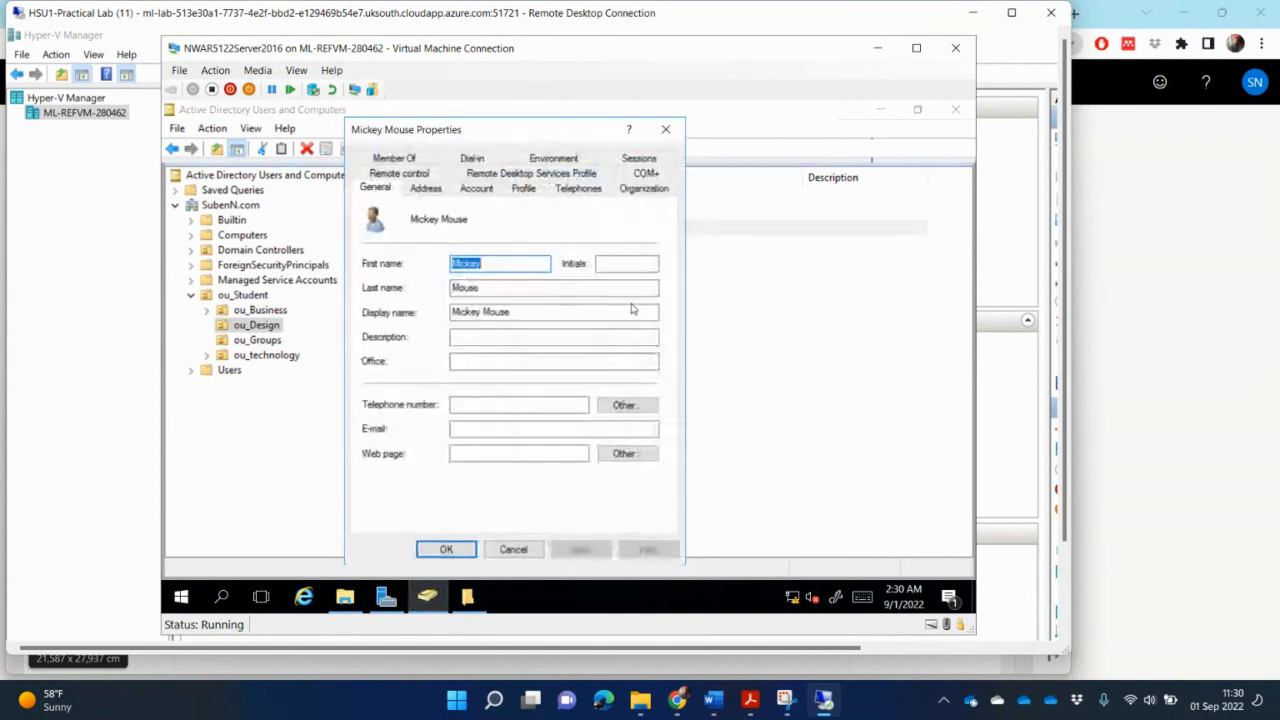
left_click(523, 188)
left_click(403, 336)
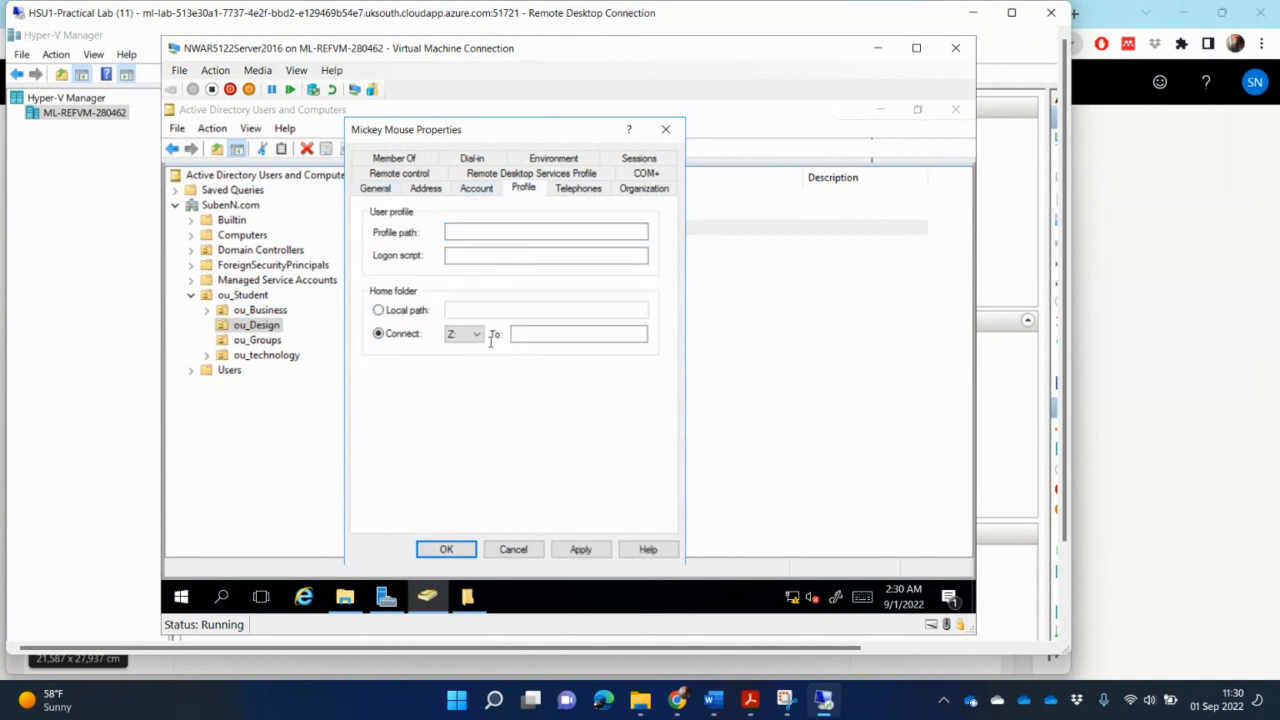
left_click(478, 336)
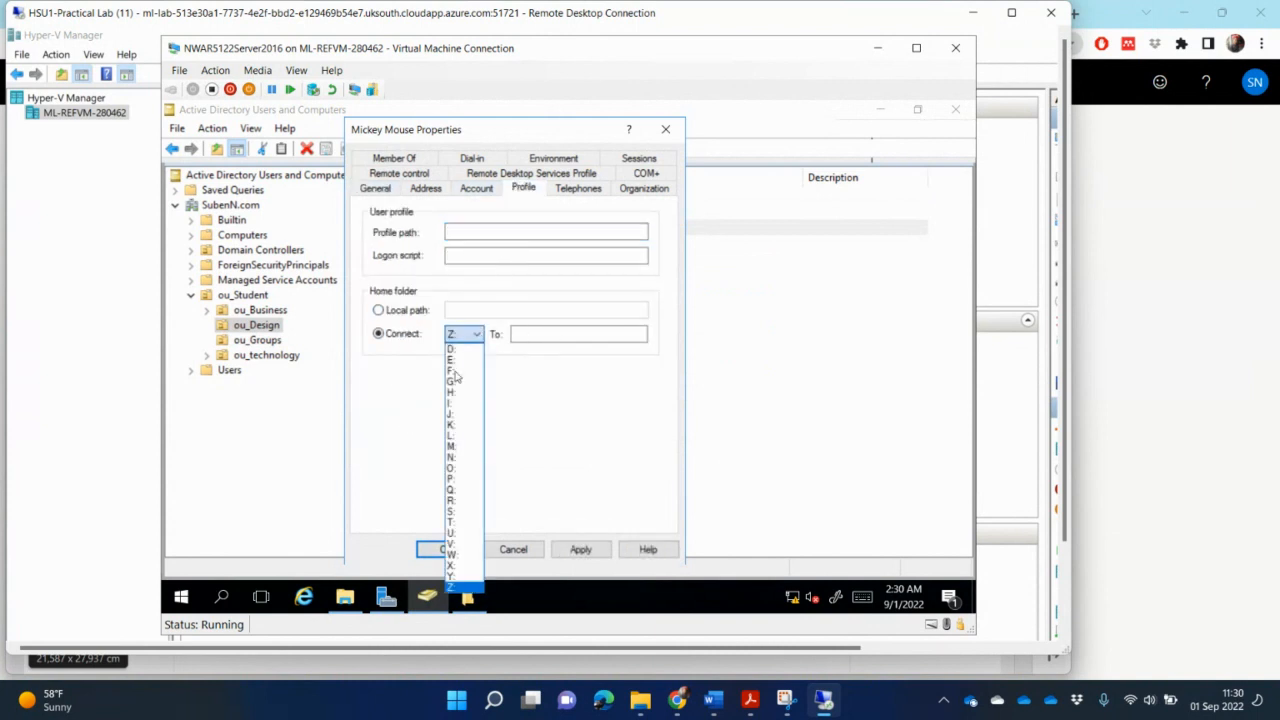
left_click(451, 555)
left_click(533, 334)
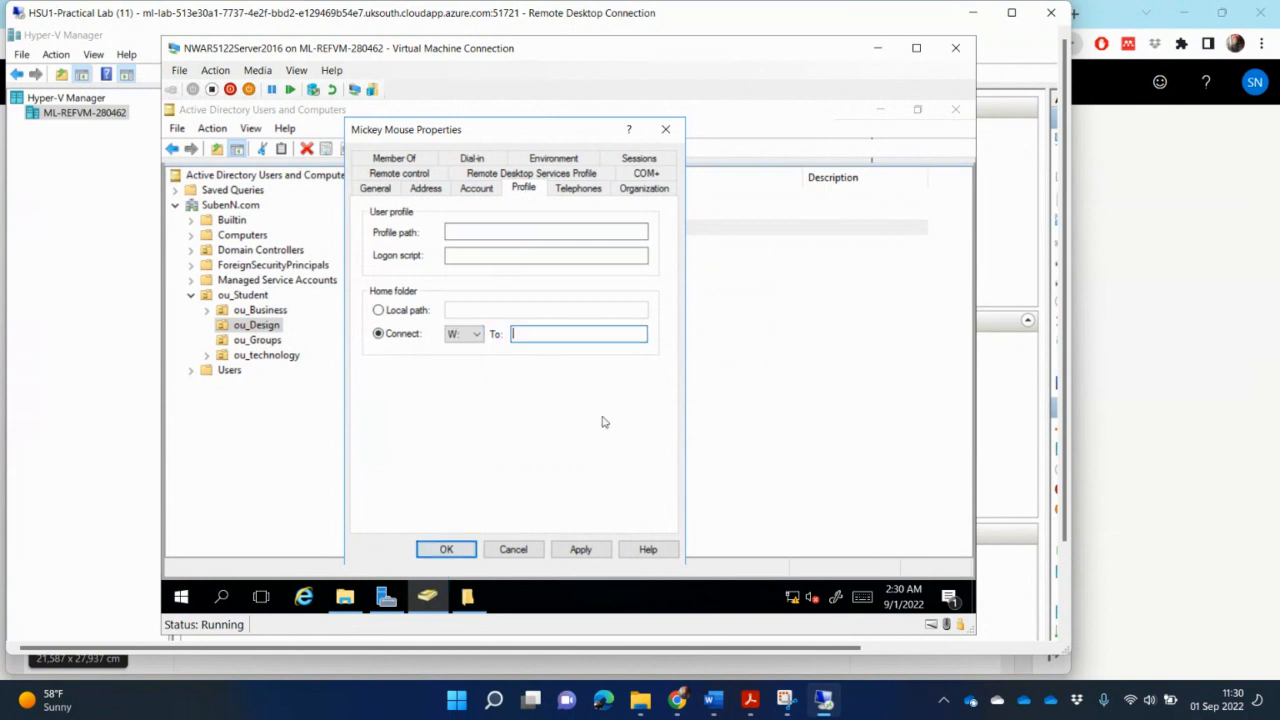
key("ctrl+v")
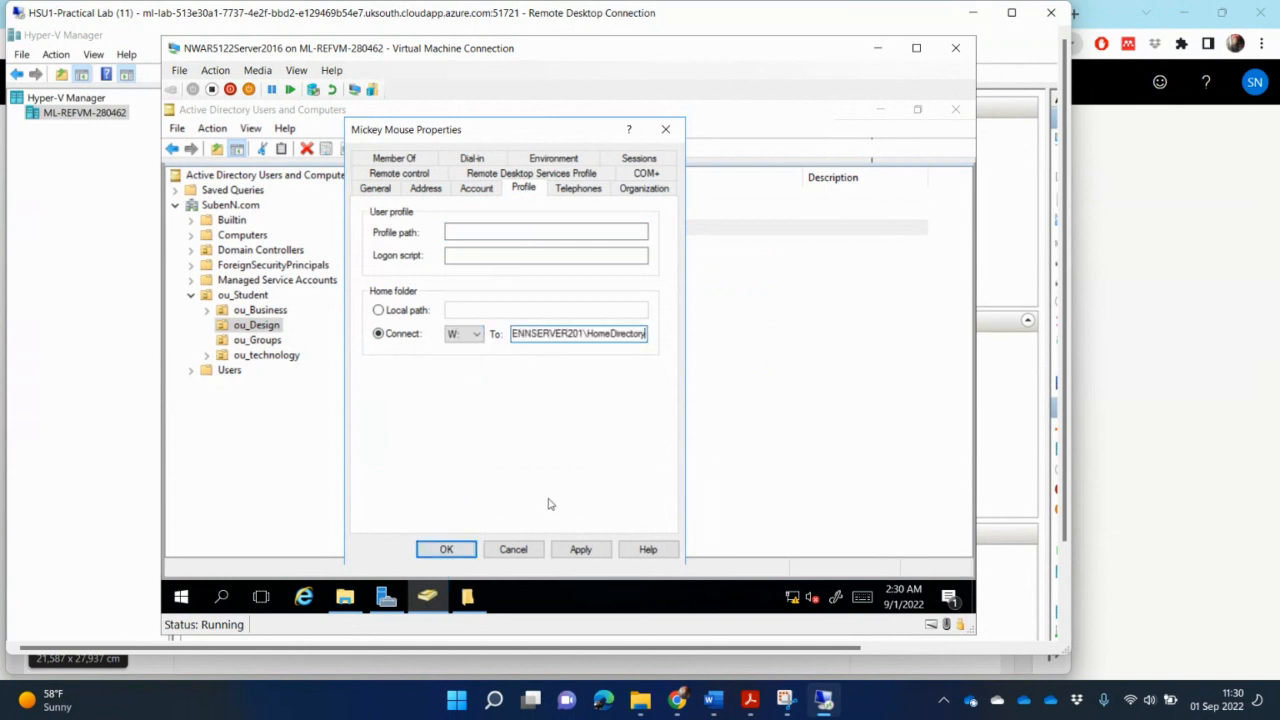
left_click(447, 551)
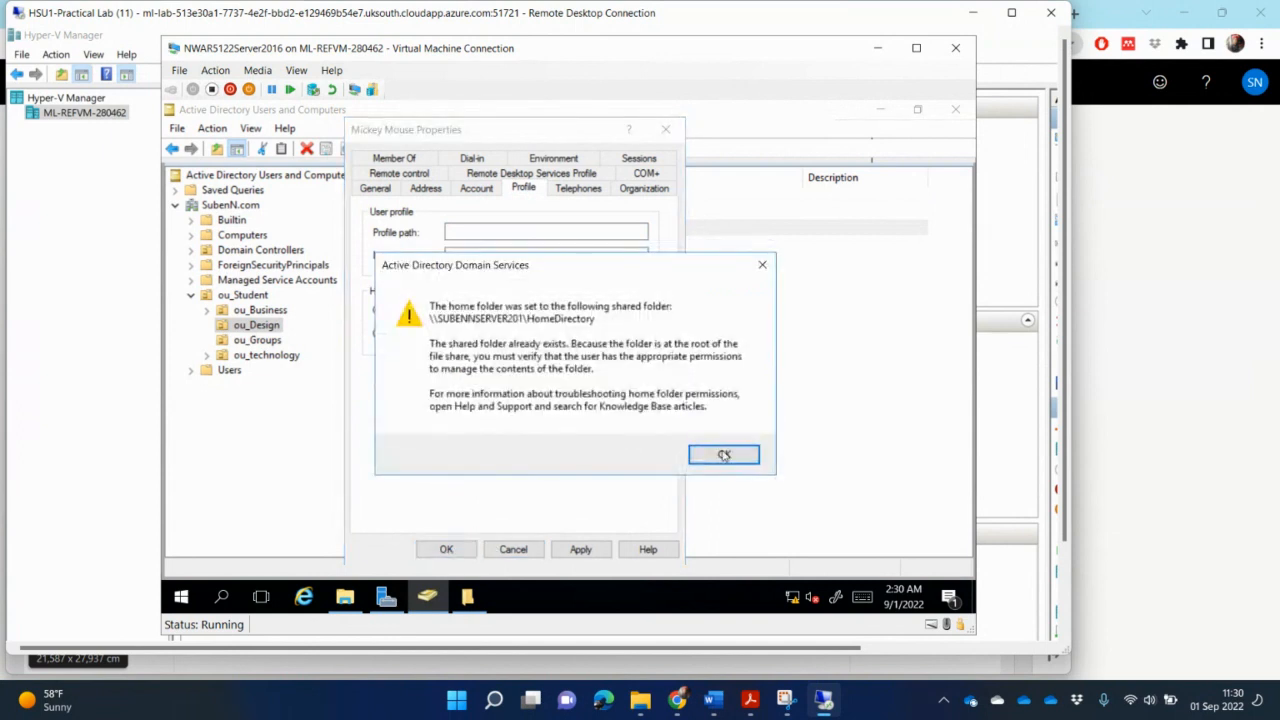
left_click(723, 454)
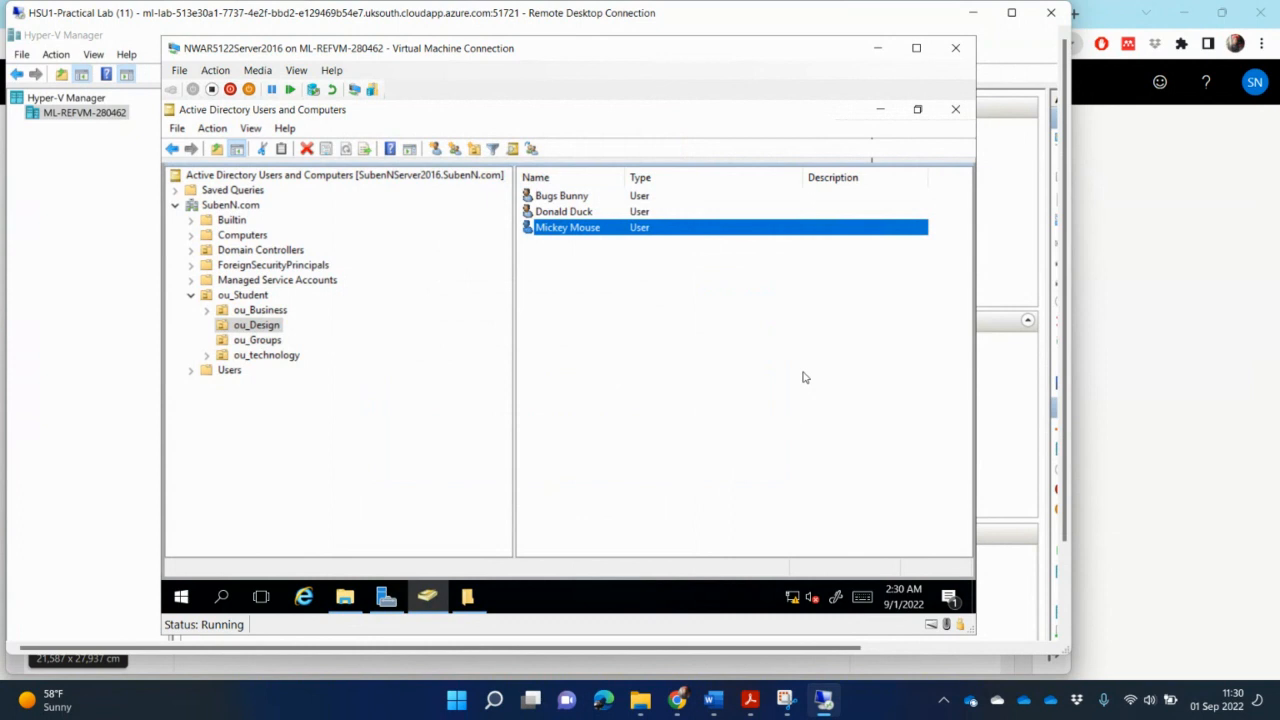
- Review the Activity 4 task list in the assignment PDF
left_click(750, 698)
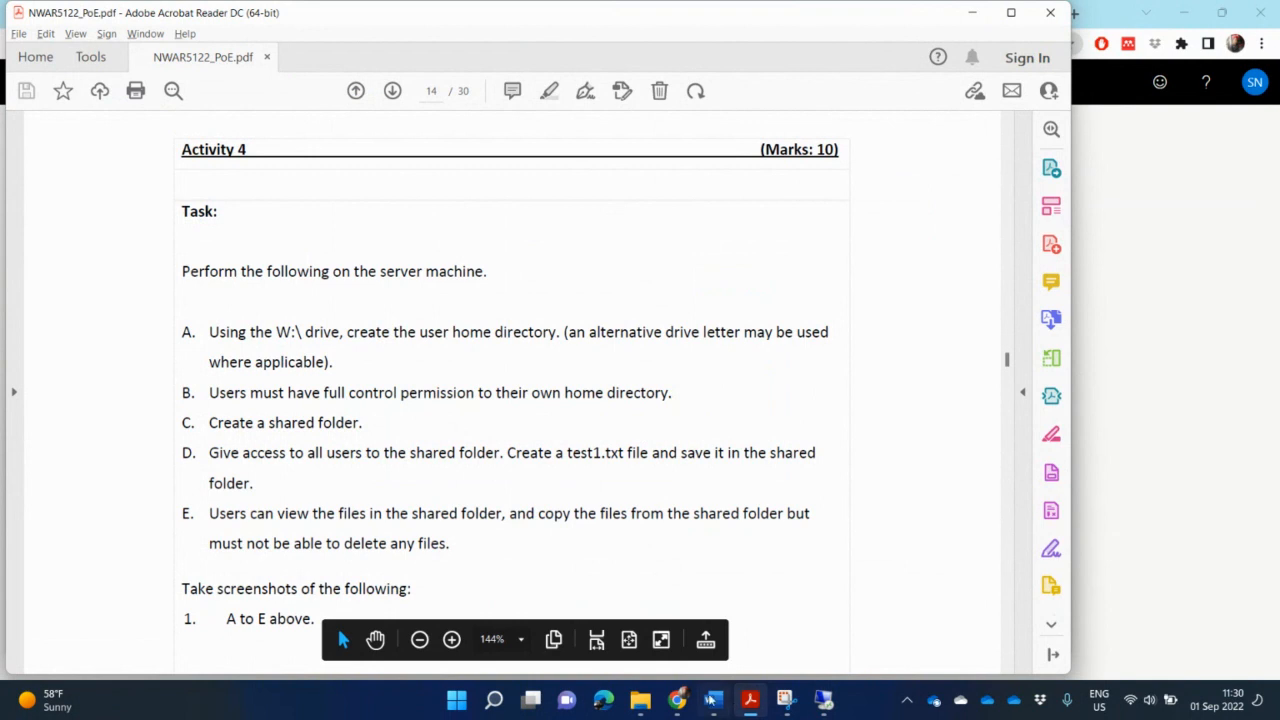
left_click(640, 700)
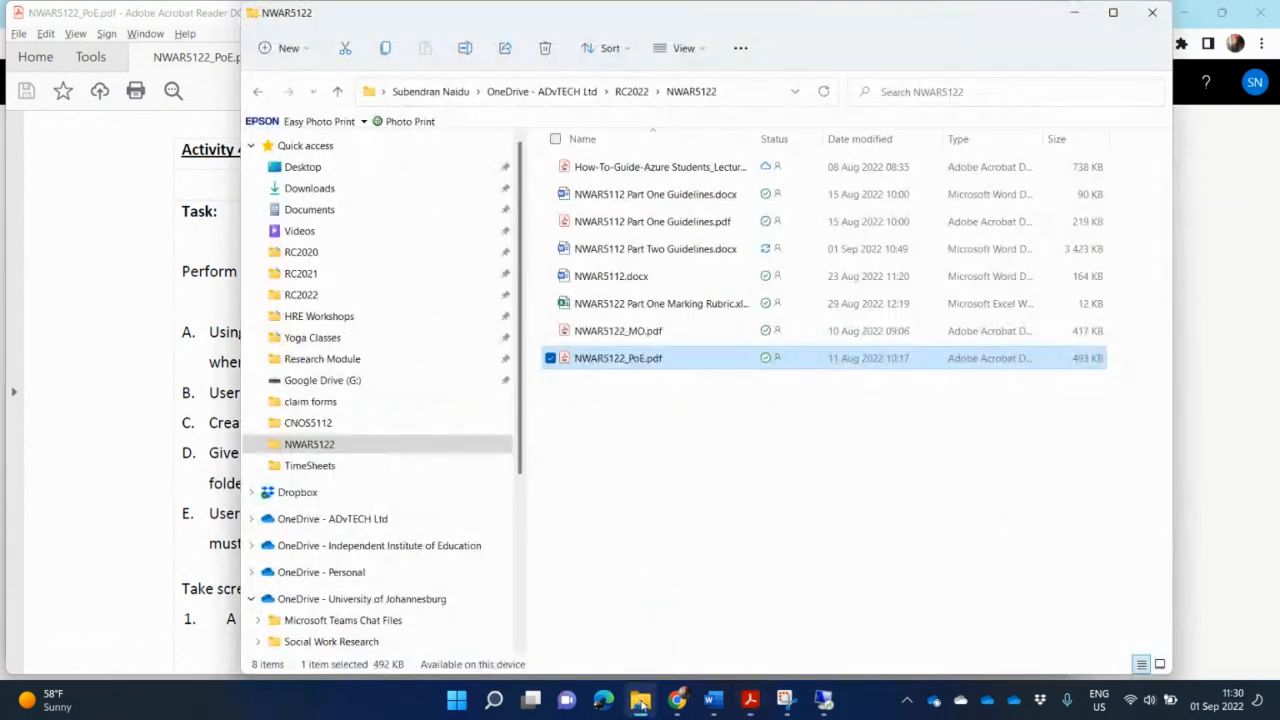
left_click(823, 700)
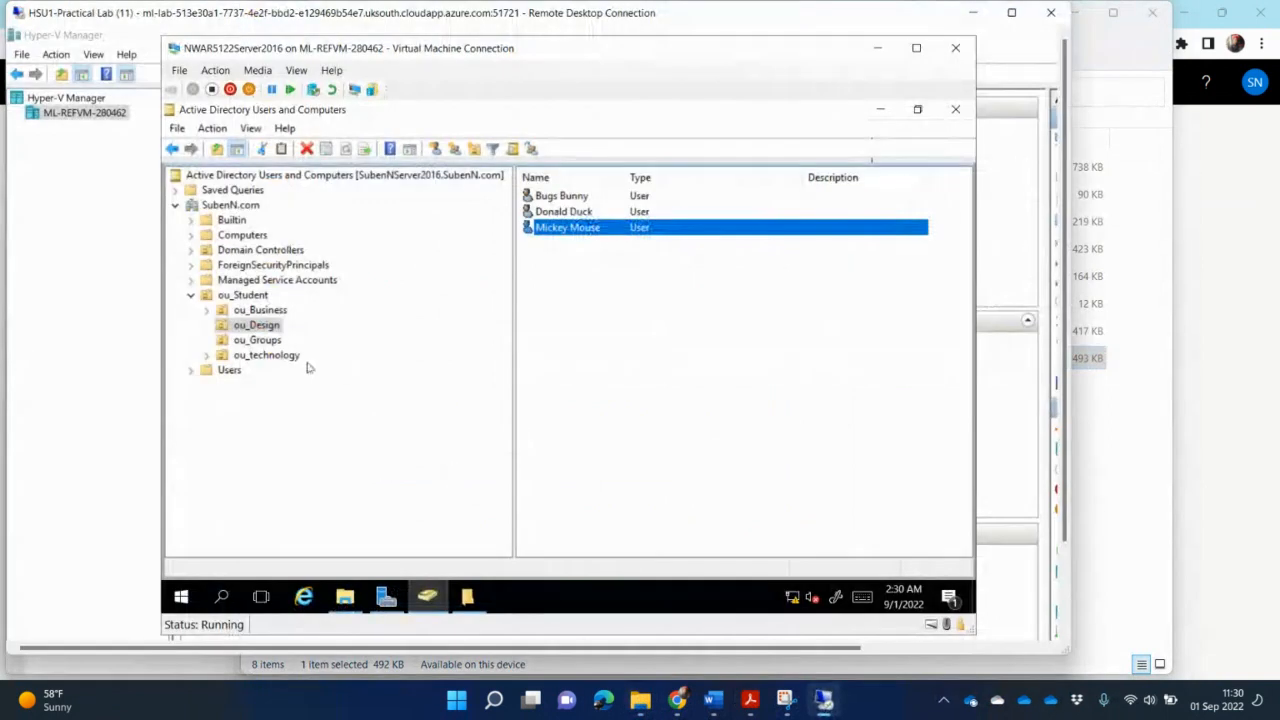
- Add Donald Duck, Mickey Mouse and Bugs Bunny to the HomeDirectory folder's share permissions
left_click(467, 597)
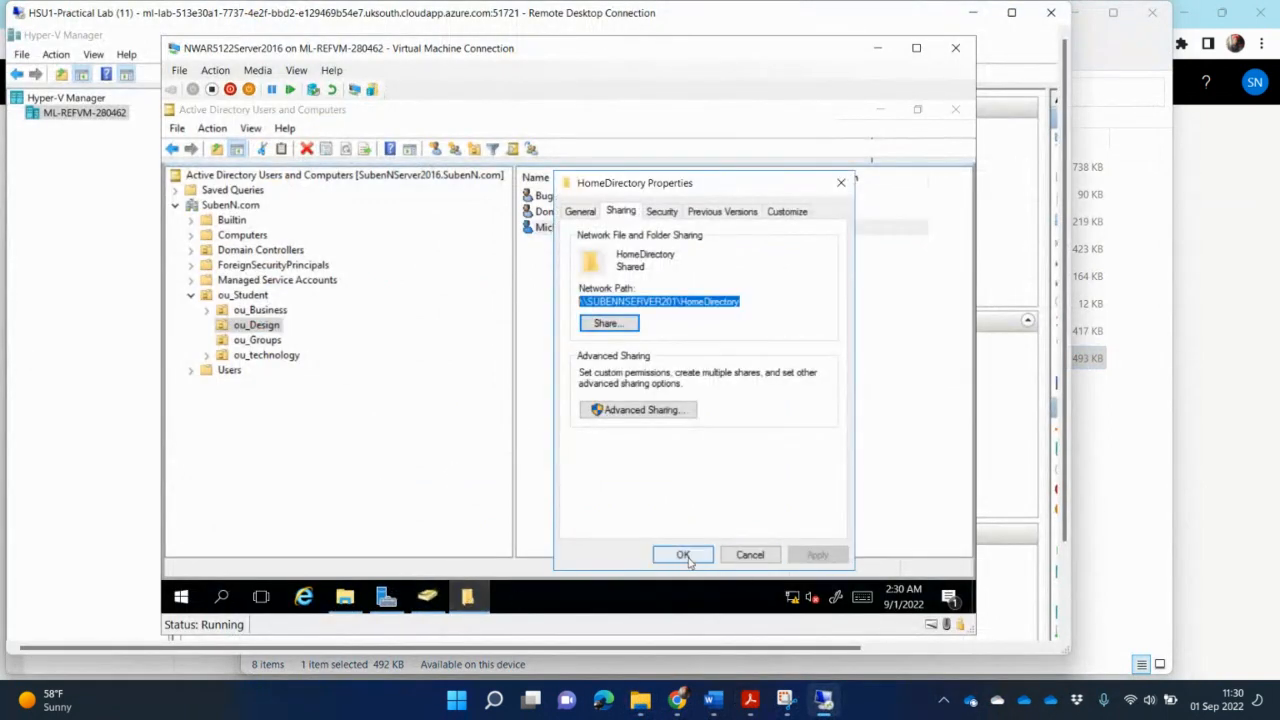
left_click(684, 556)
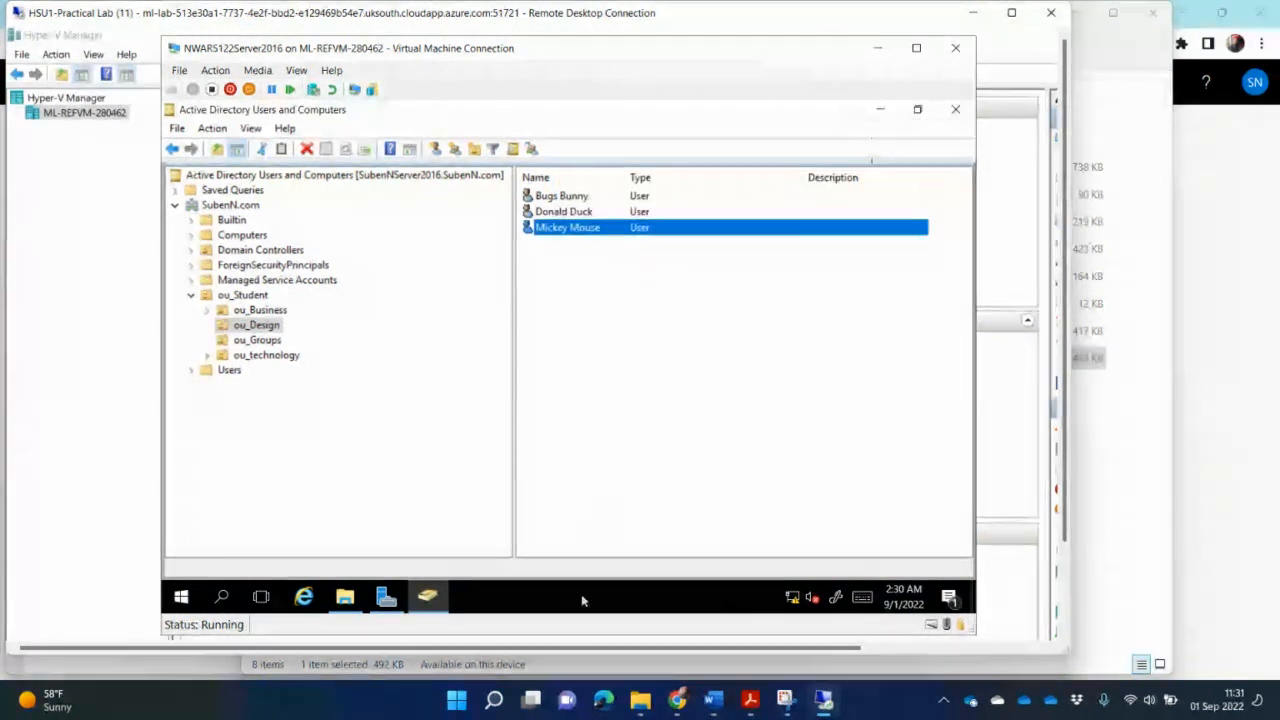
left_click(349, 599)
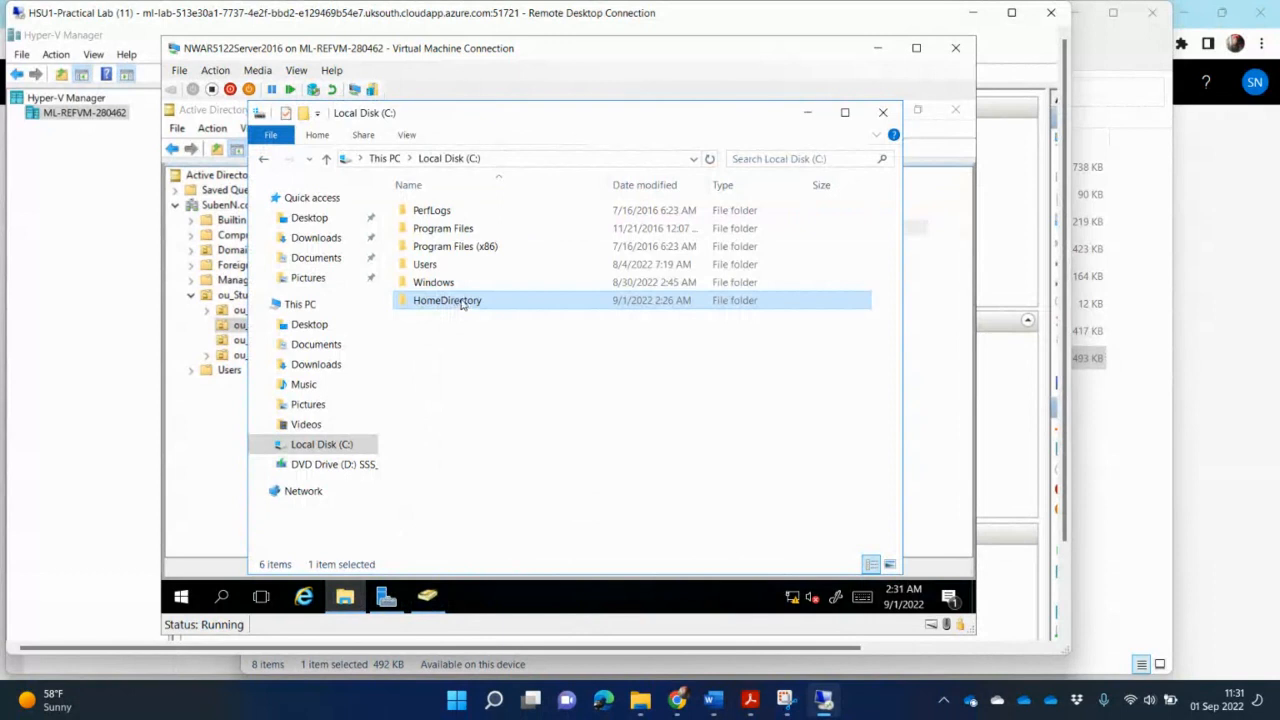
right_click(462, 302)
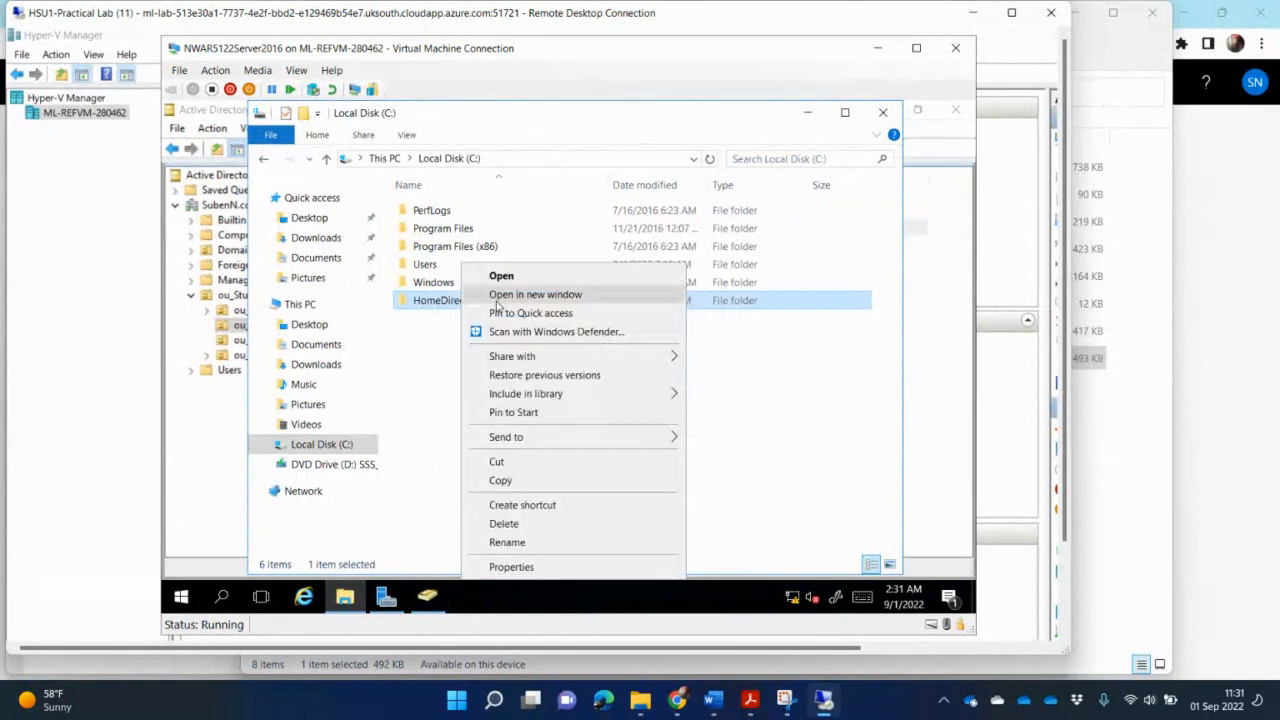
left_click(570, 568)
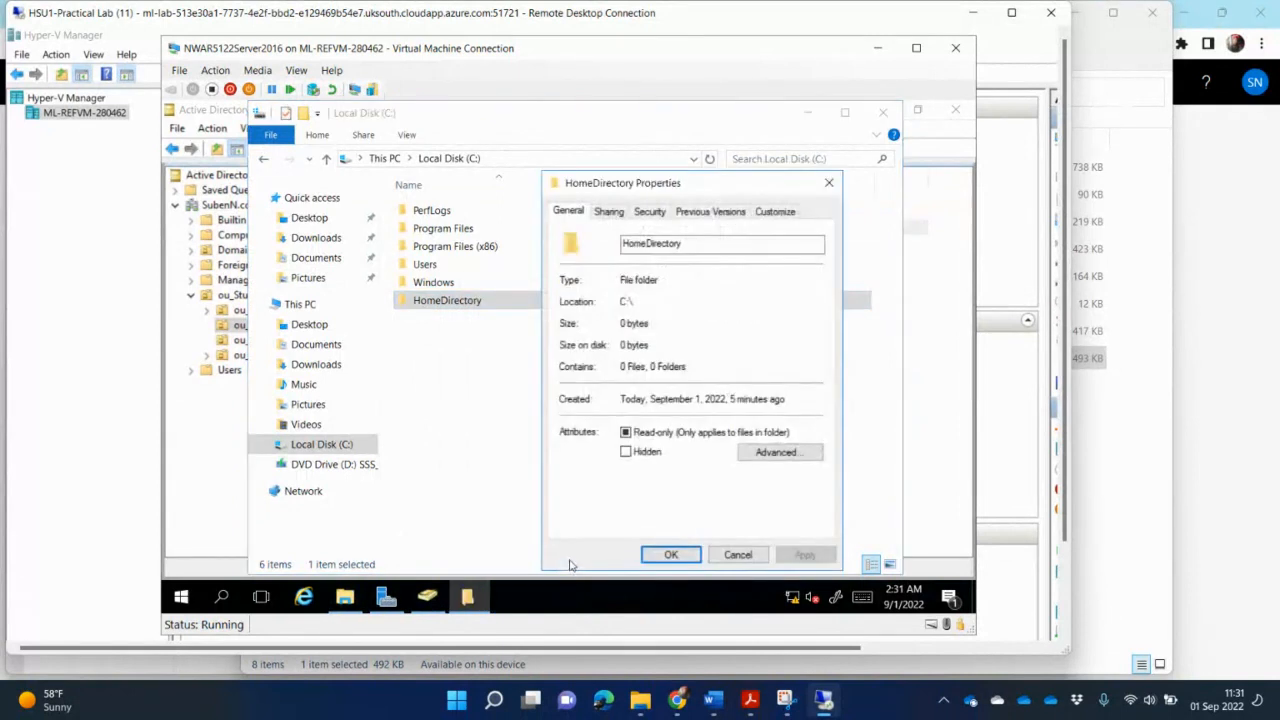
left_click(623, 213)
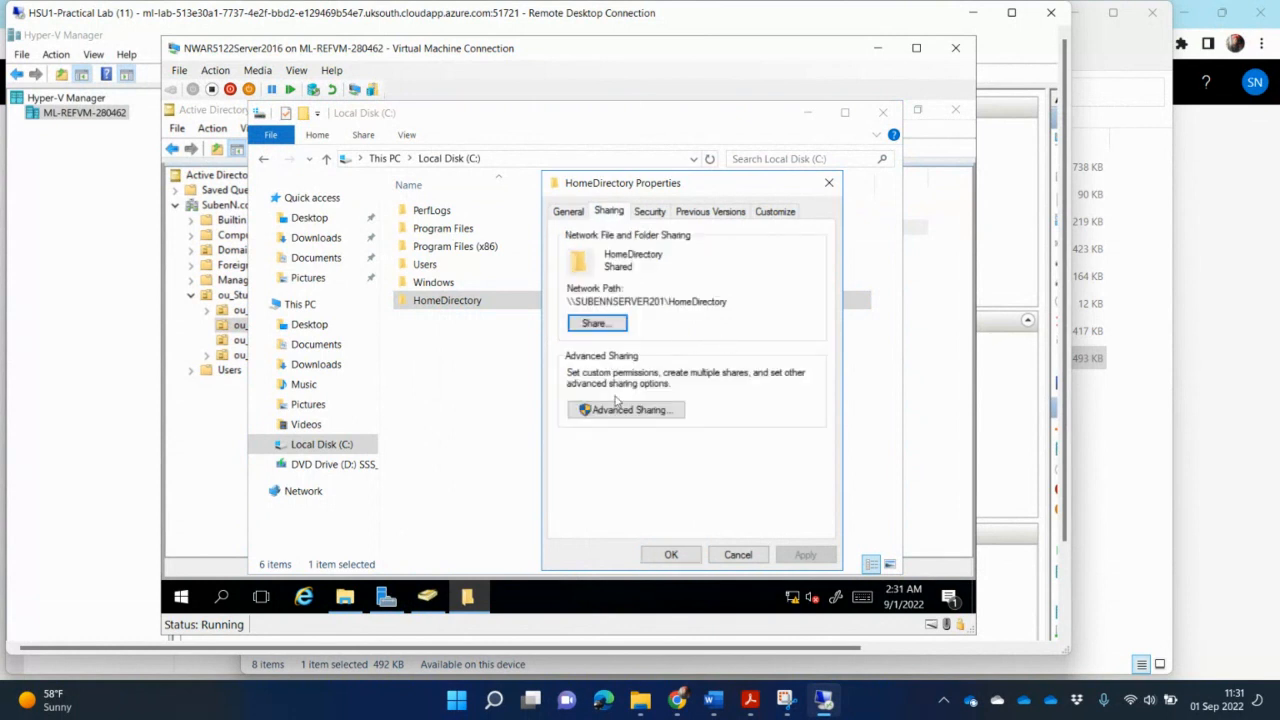
left_click(659, 417)
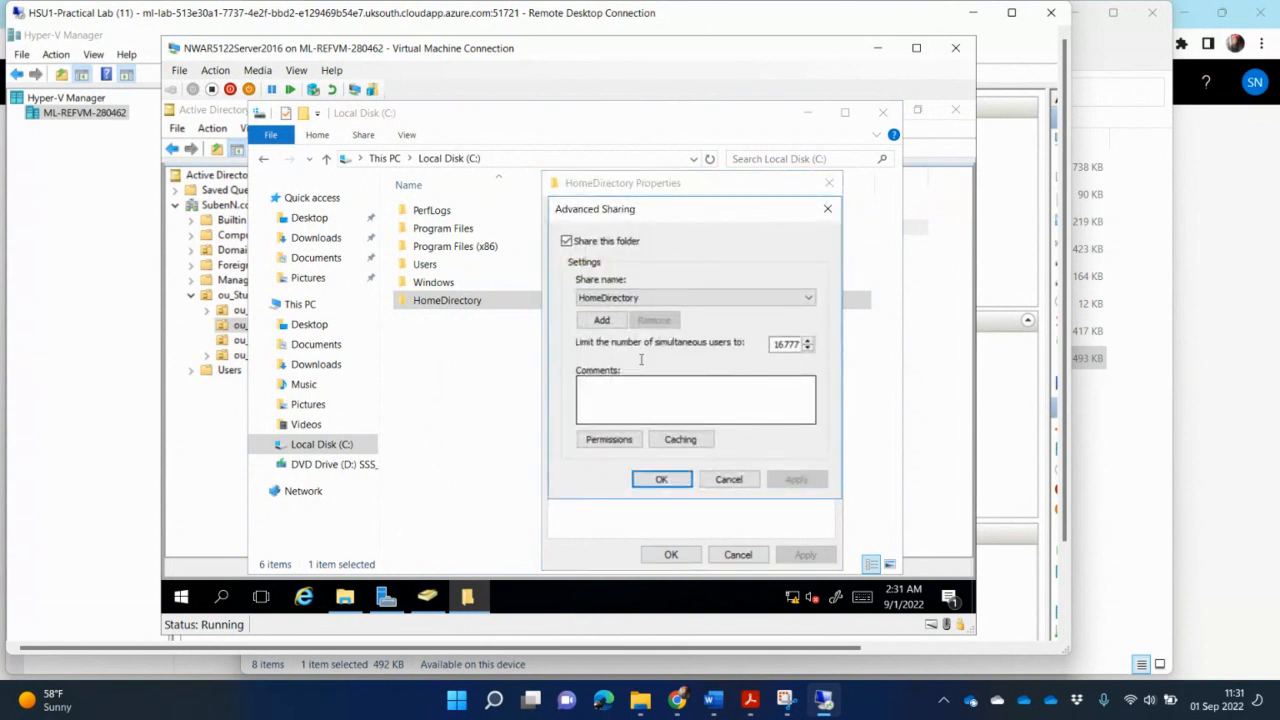
left_click(602, 320)
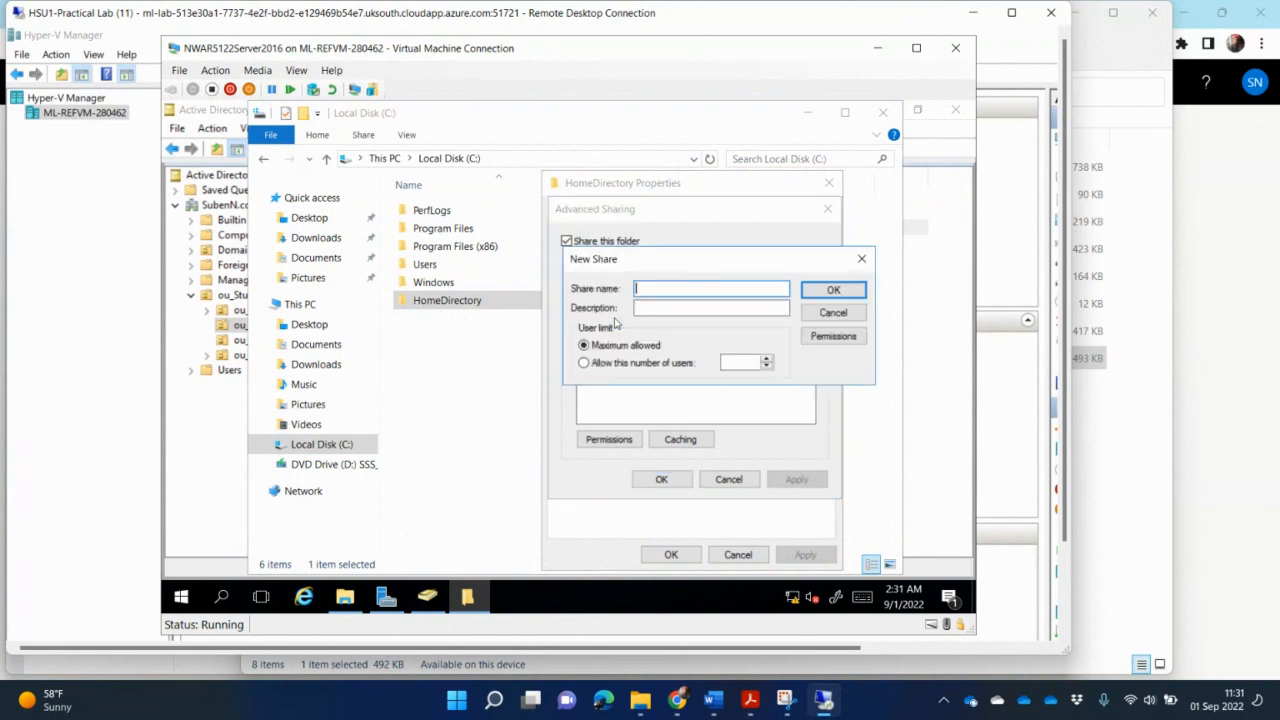
left_click(833, 312)
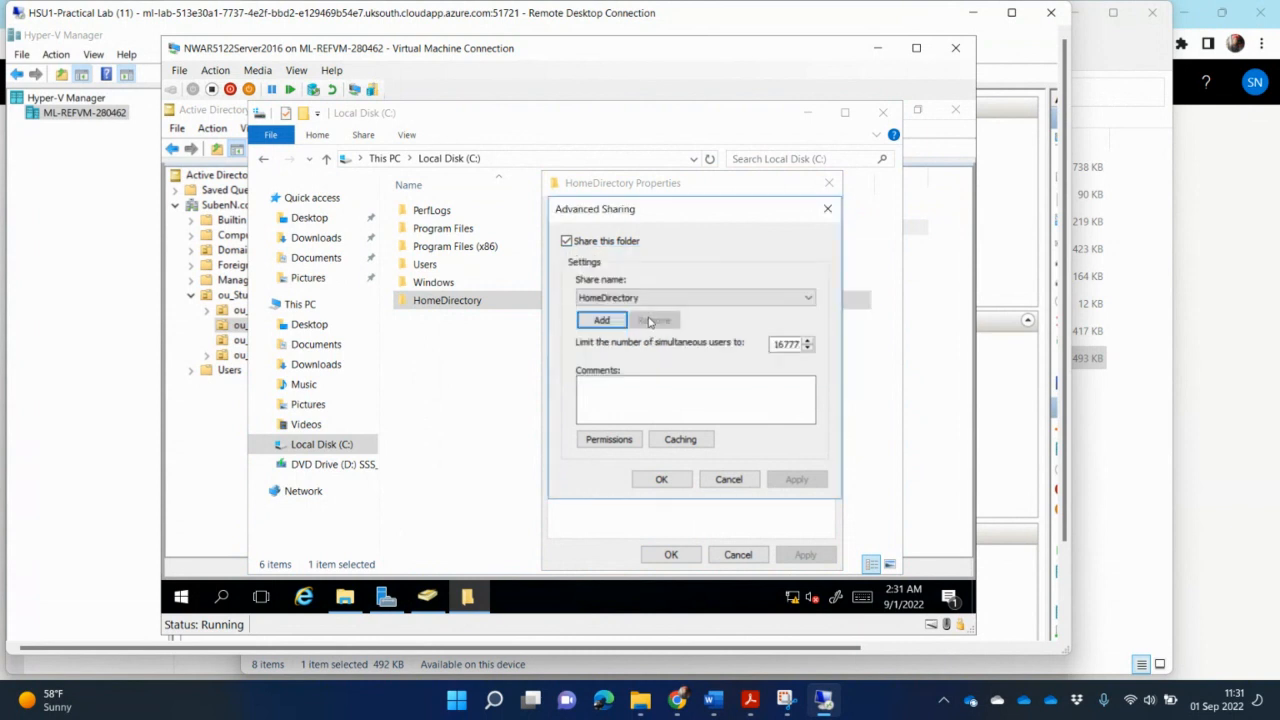
left_click(611, 444)
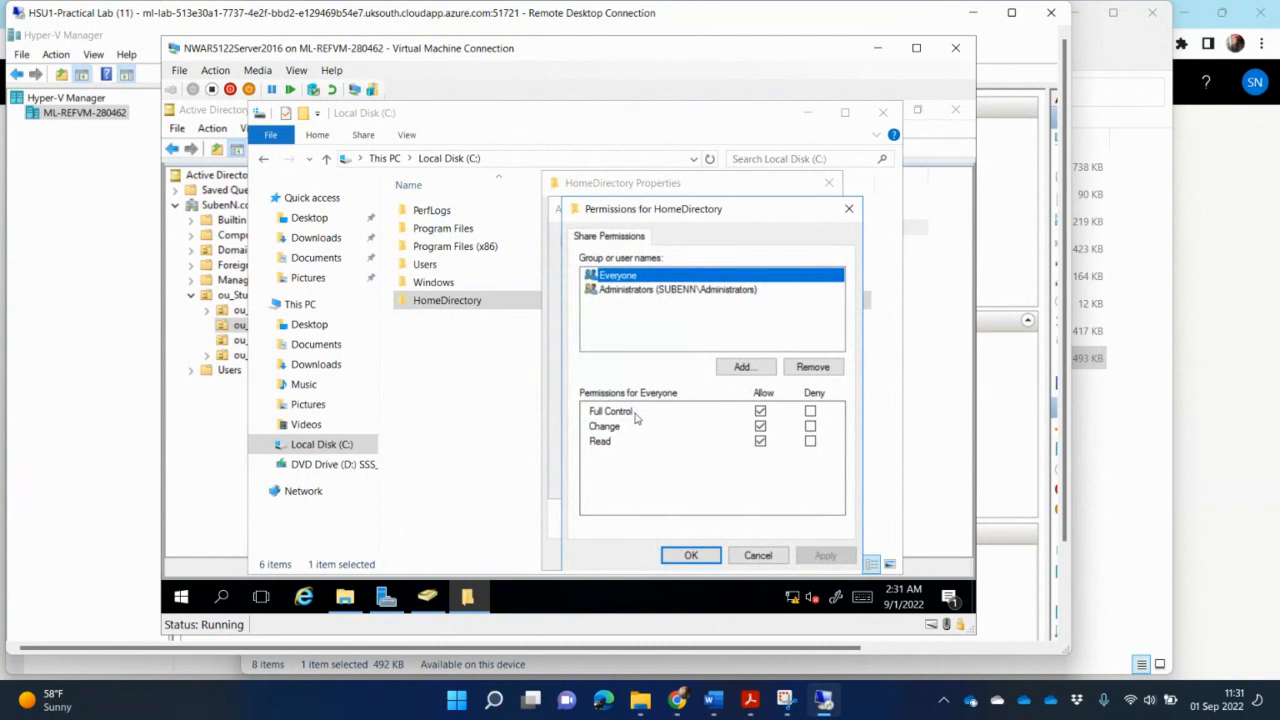
left_click(743, 369)
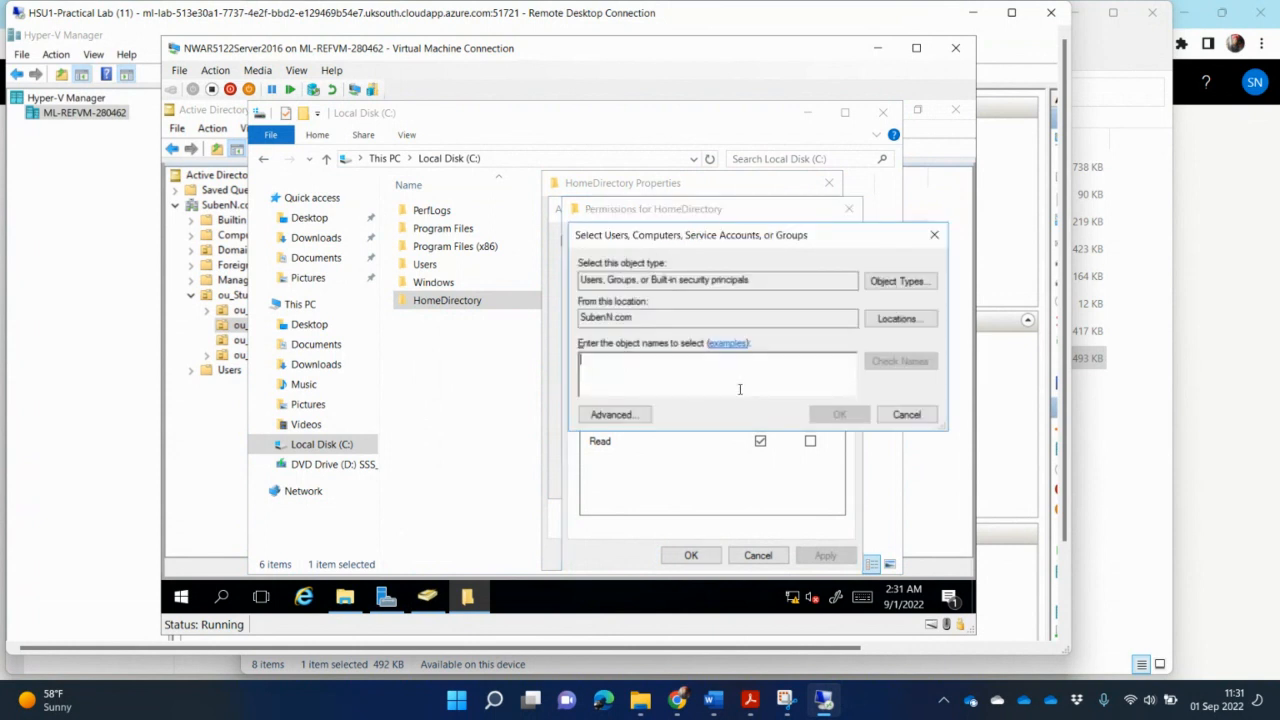
type("donal")
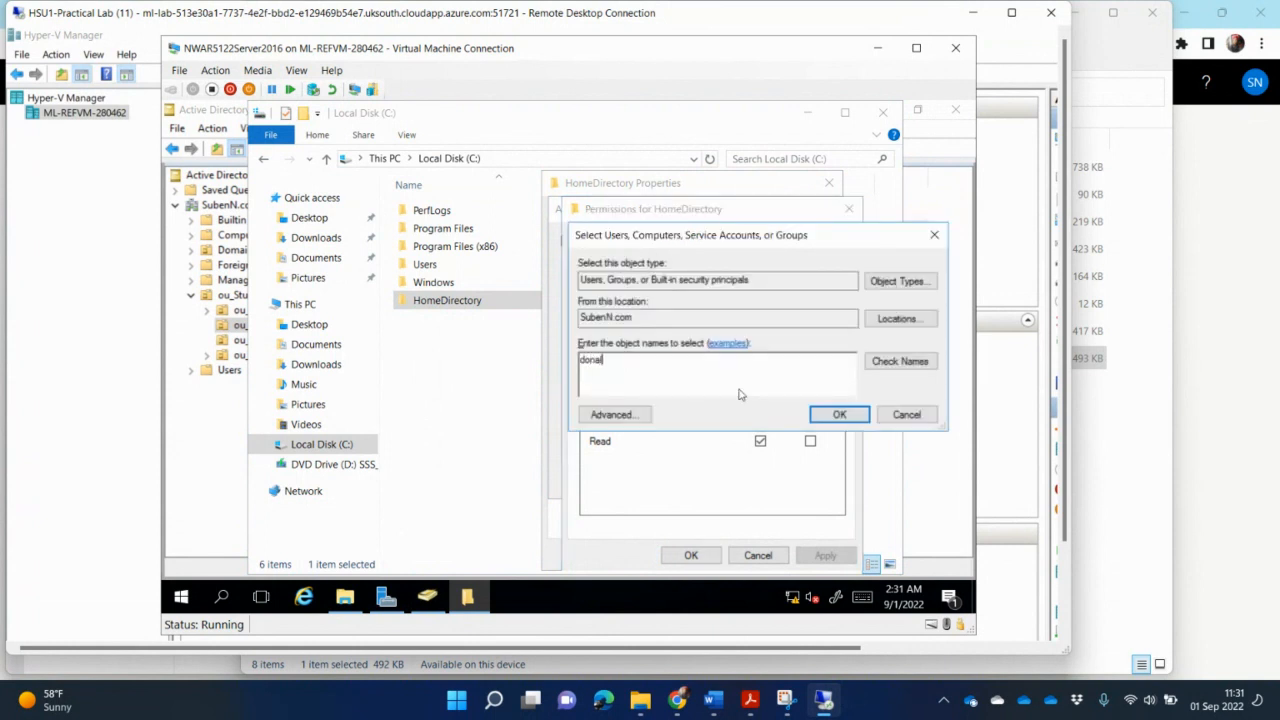
left_click(886, 362)
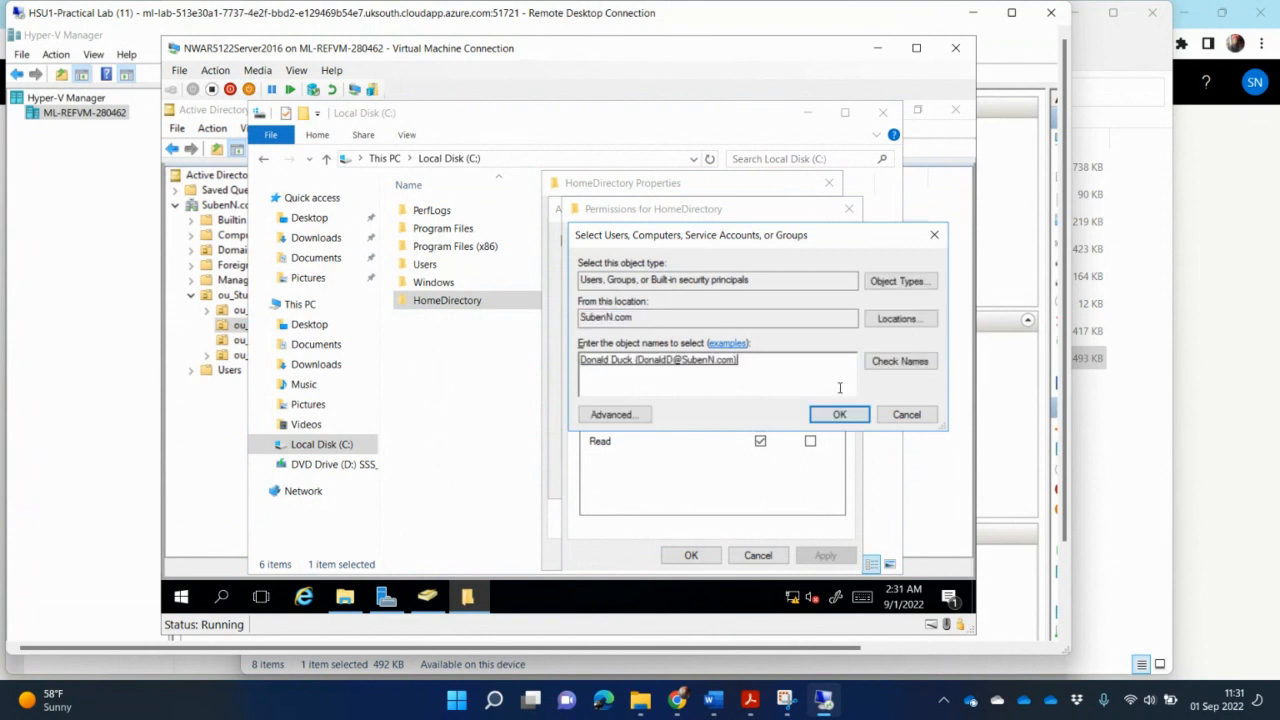
type("mickey")
left_click(900, 362)
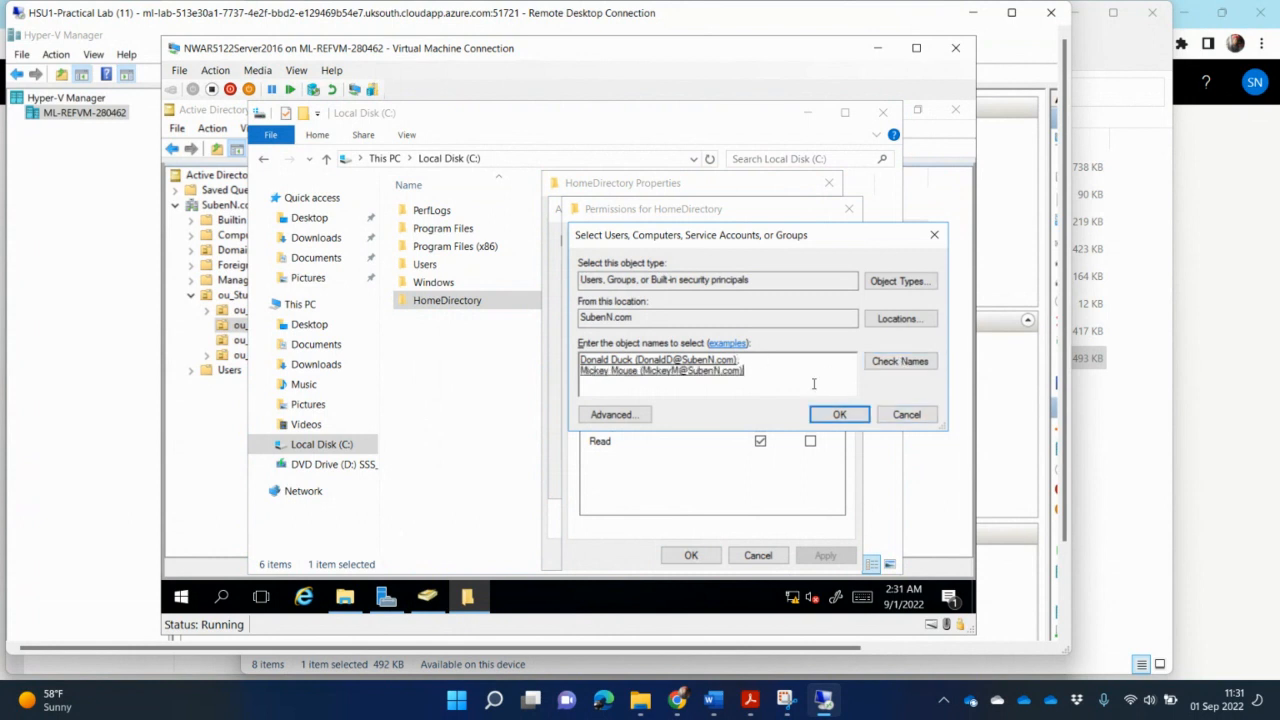
type("bugs")
left_click(900, 361)
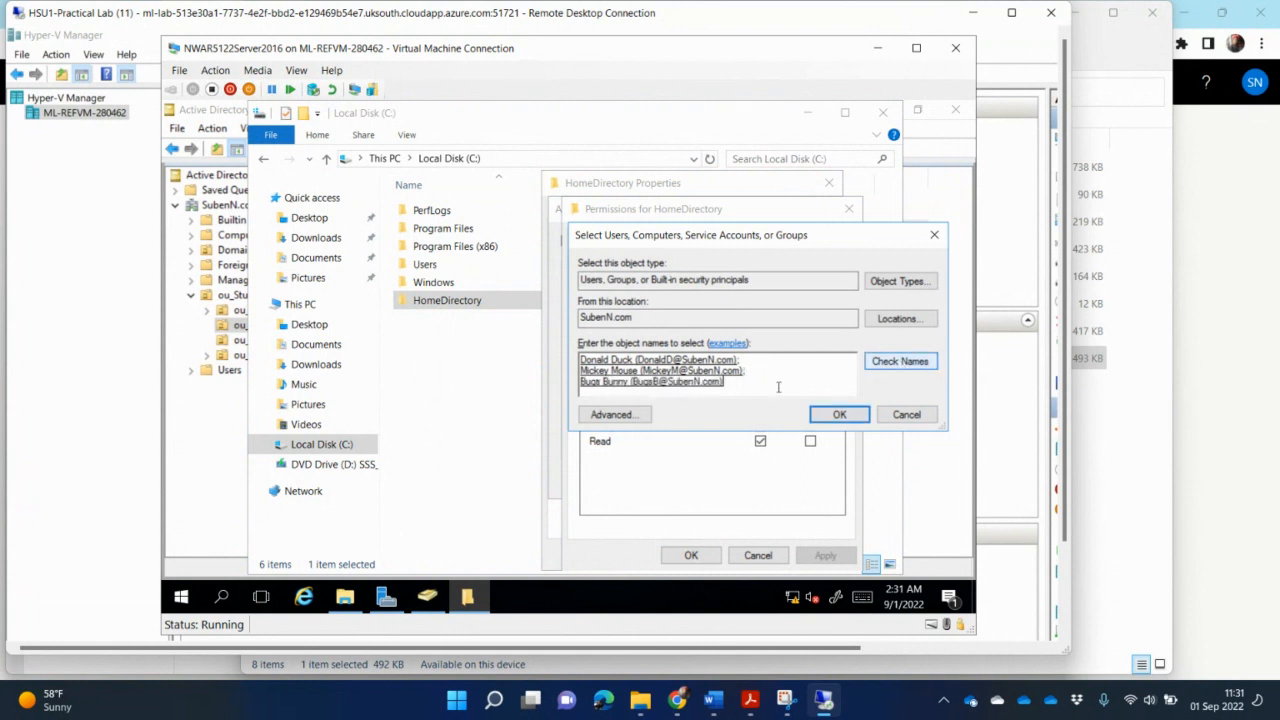
left_click(836, 415)
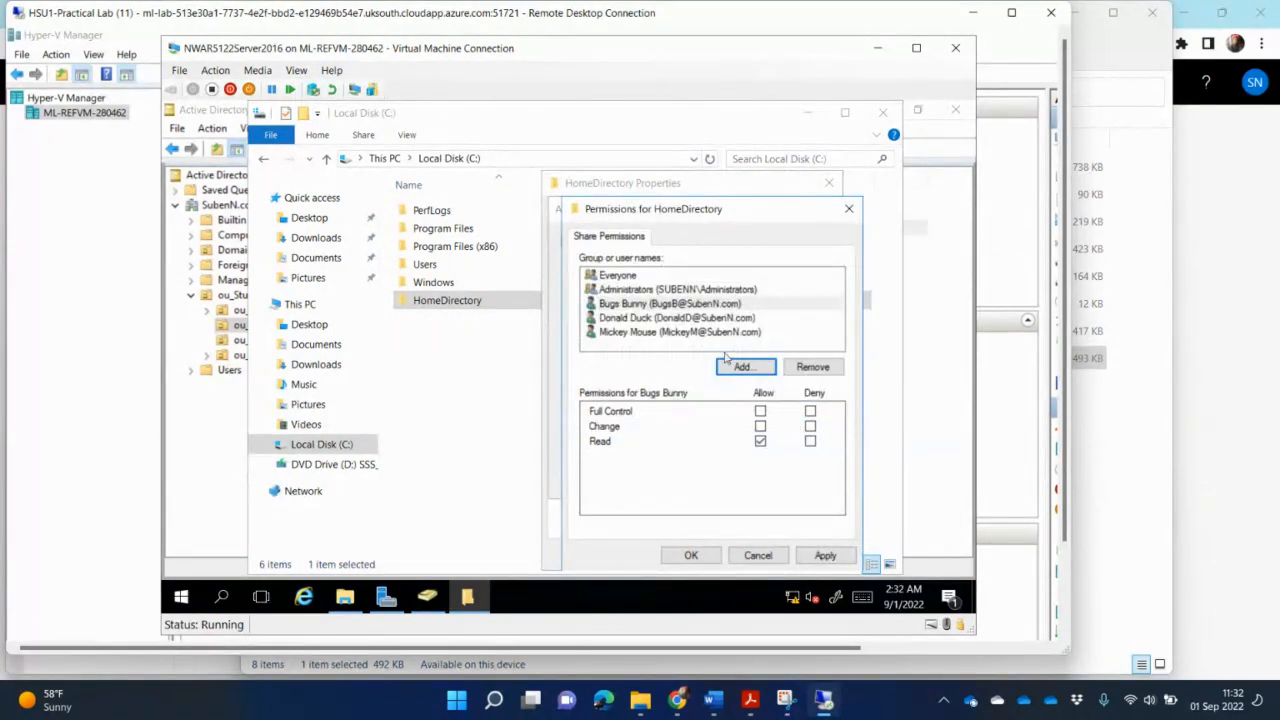
- Grant Full Control to Bugs Bunny, Donald Duck and Mickey Mouse on the HomeDirectory share and apply the permissions
left_click(663, 318)
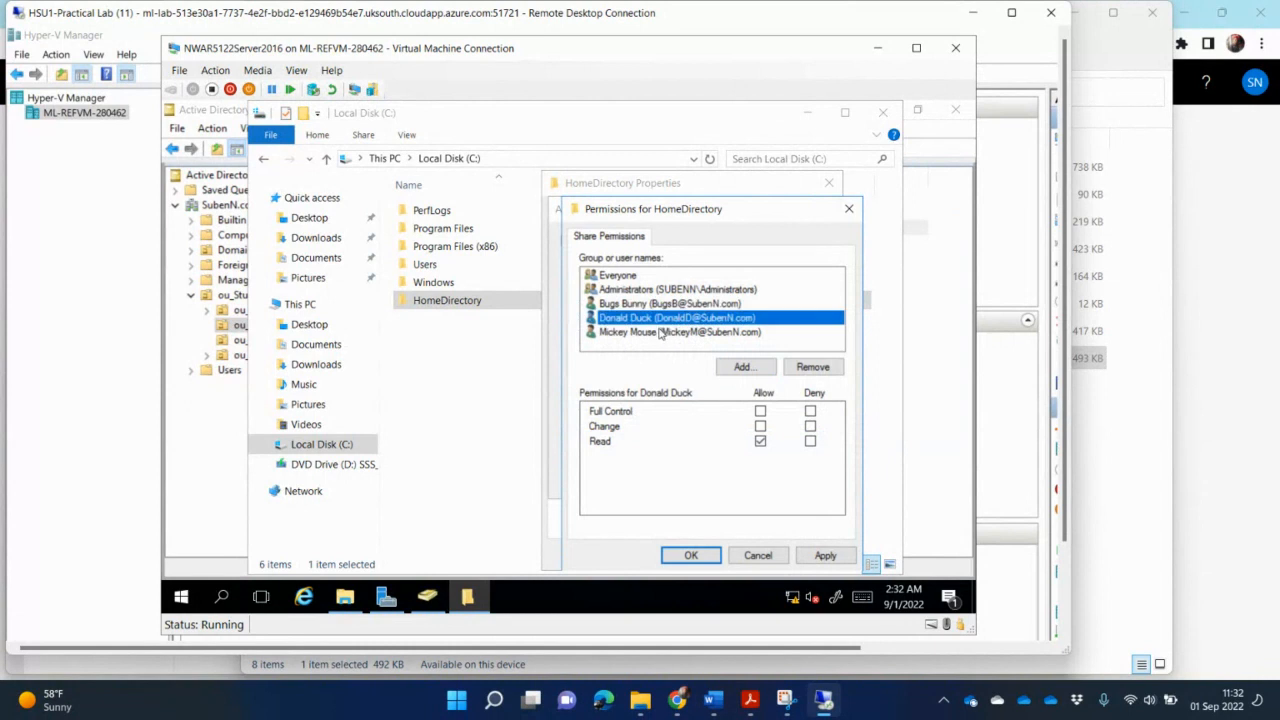
left_click(663, 327)
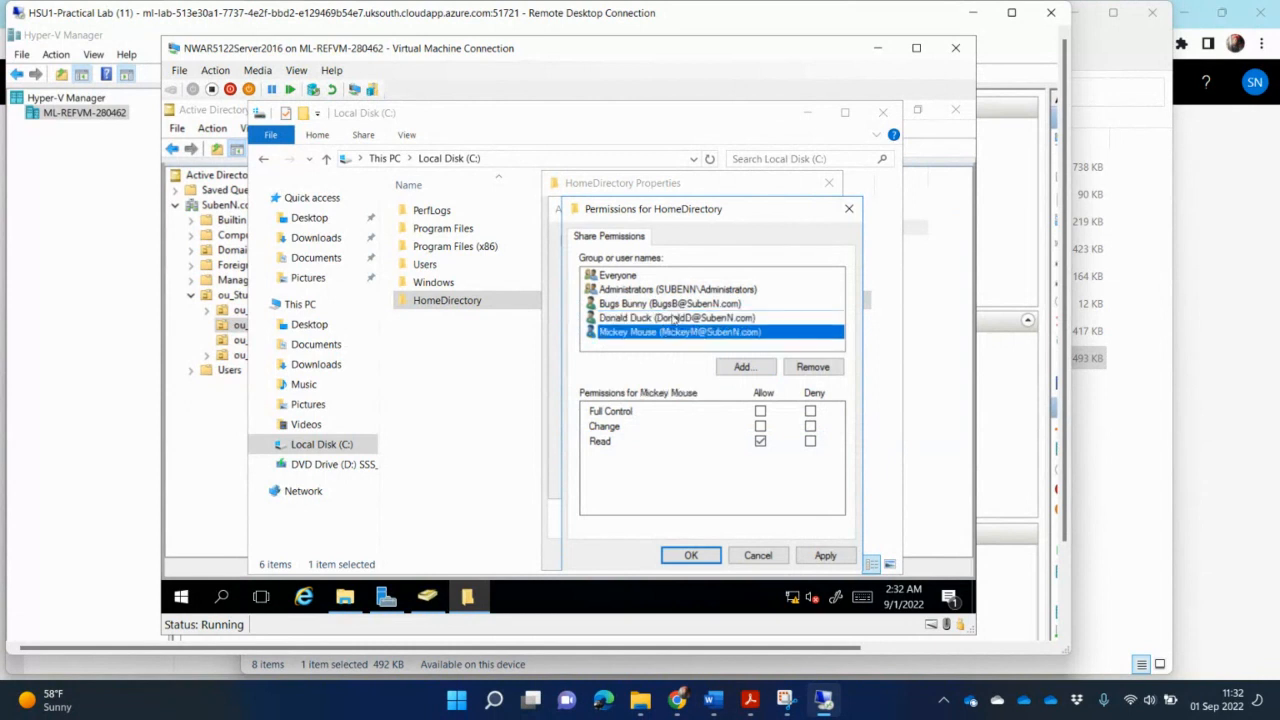
left_click(675, 317)
left_click(684, 303)
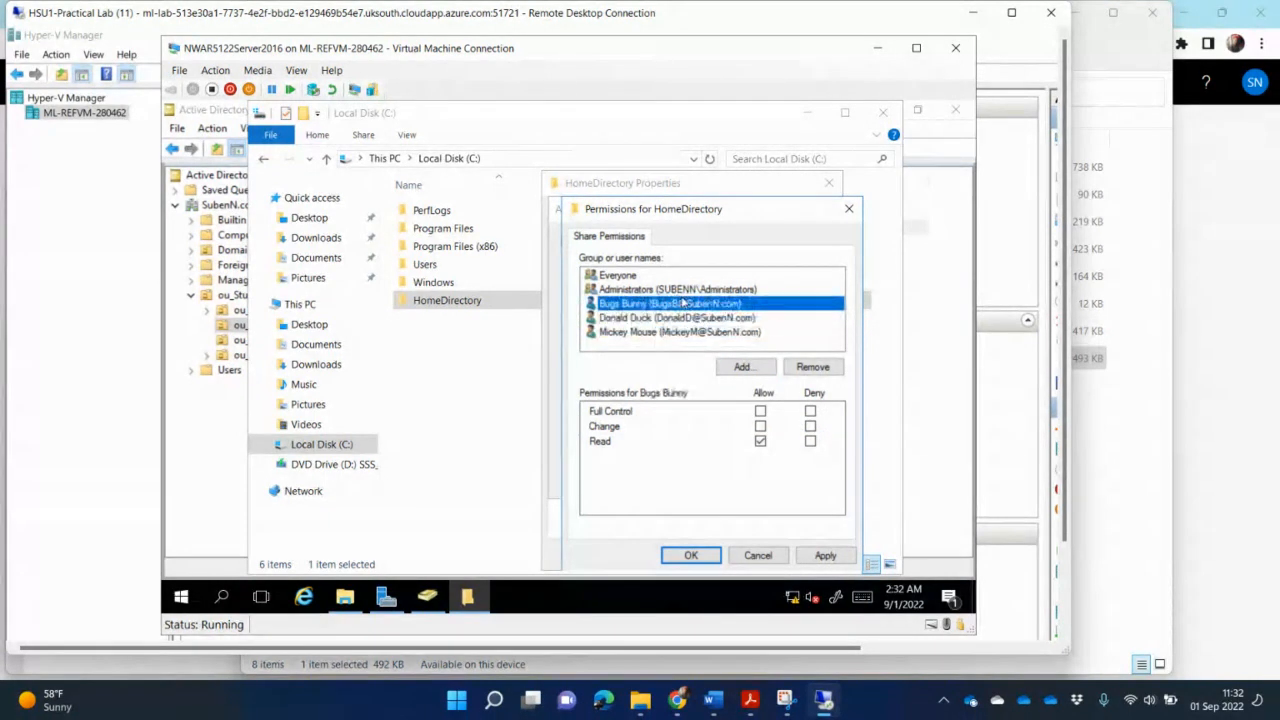
left_click(760, 412)
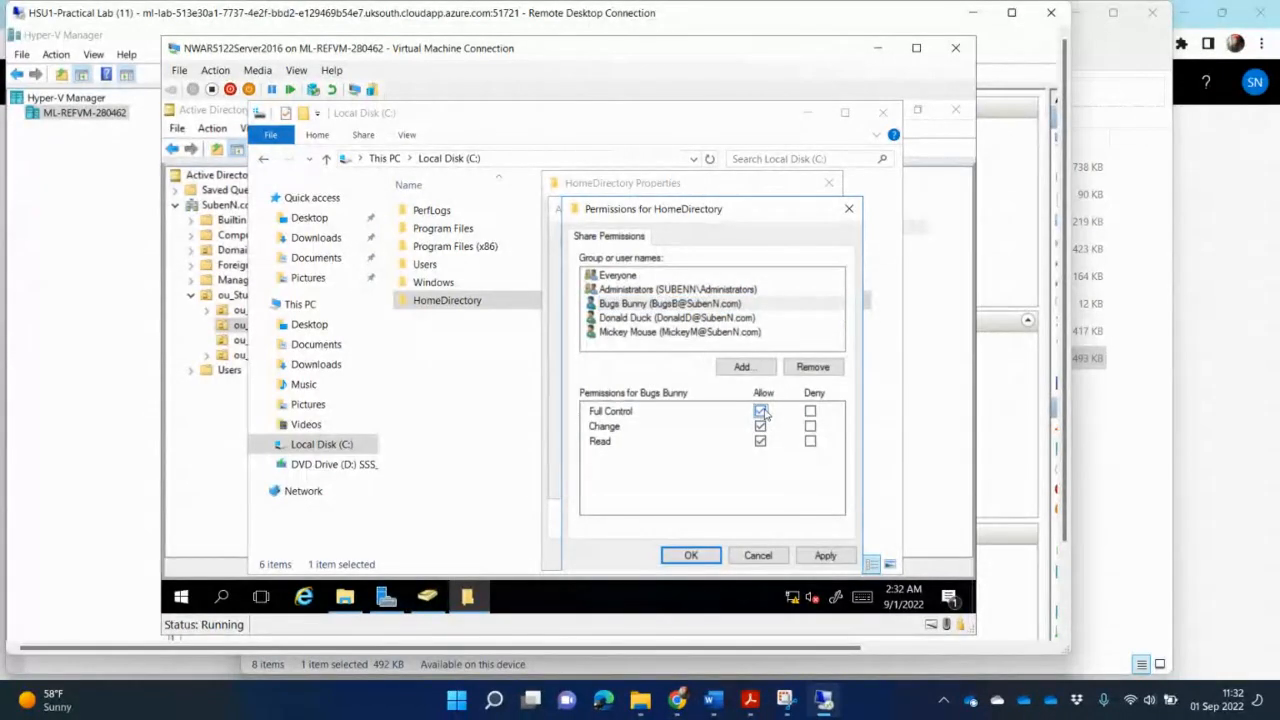
left_click(716, 318)
left_click(761, 411)
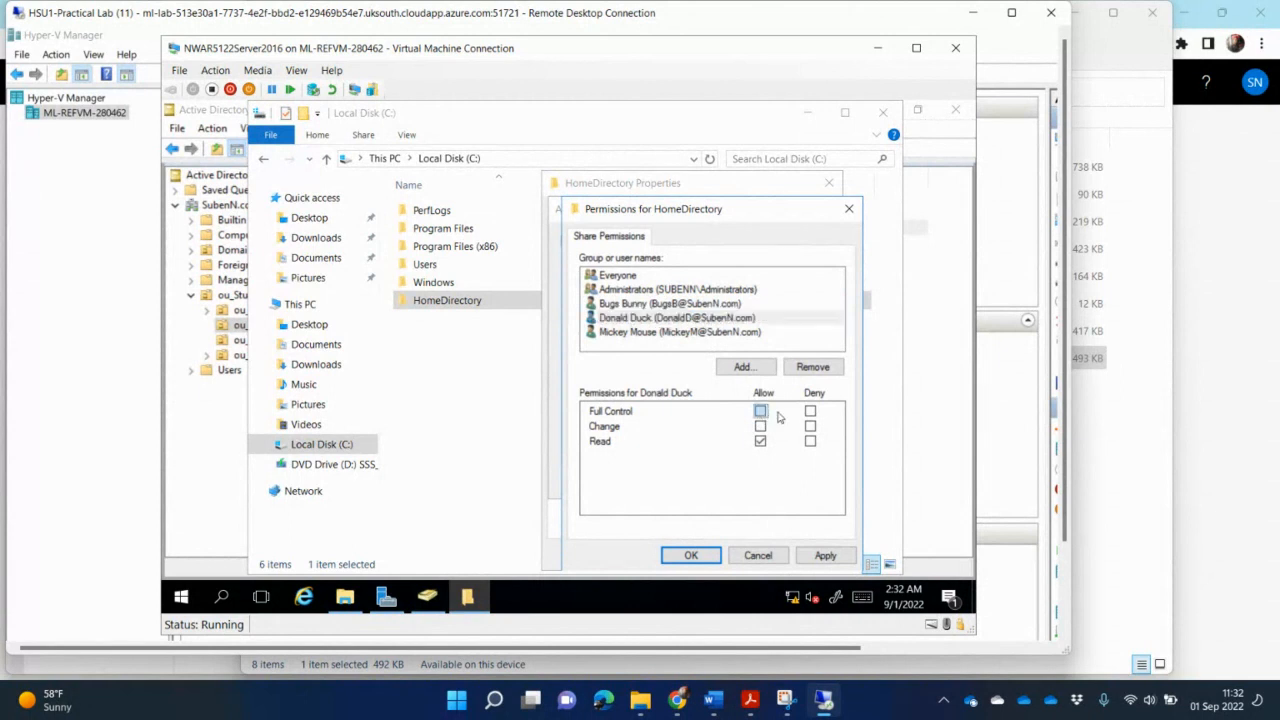
left_click(726, 332)
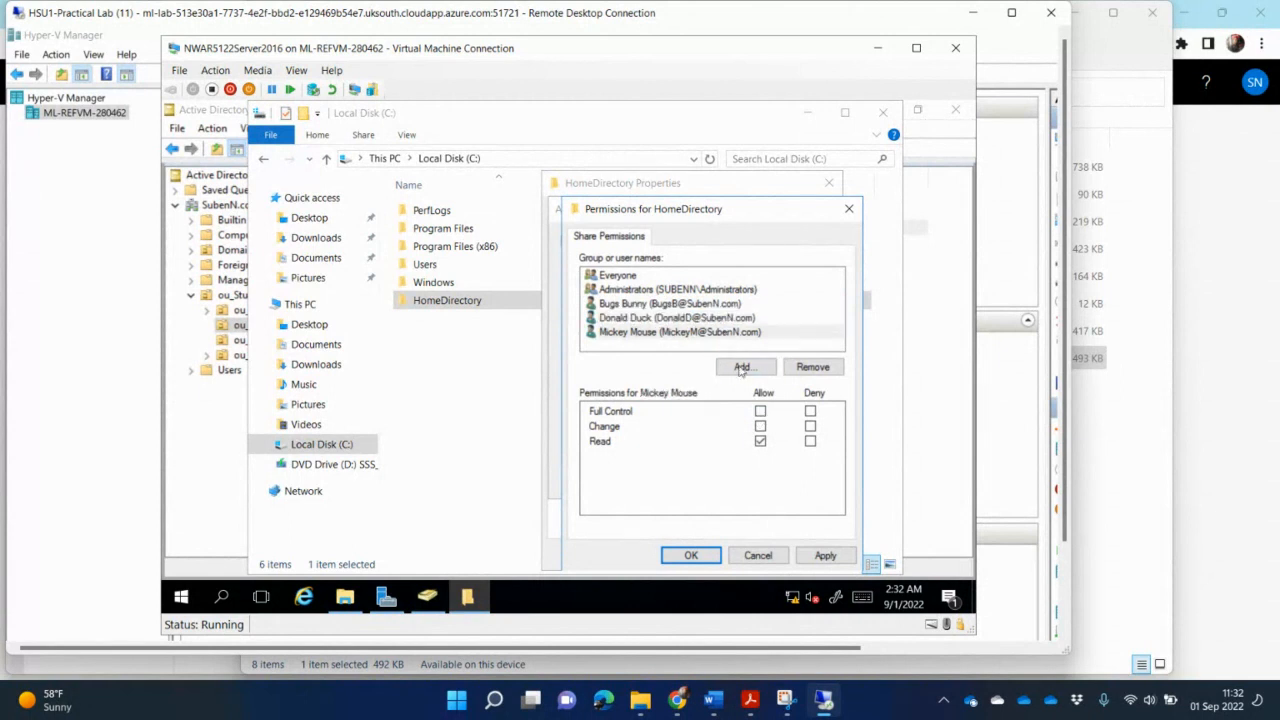
left_click(761, 411)
left_click(826, 555)
left_click(700, 558)
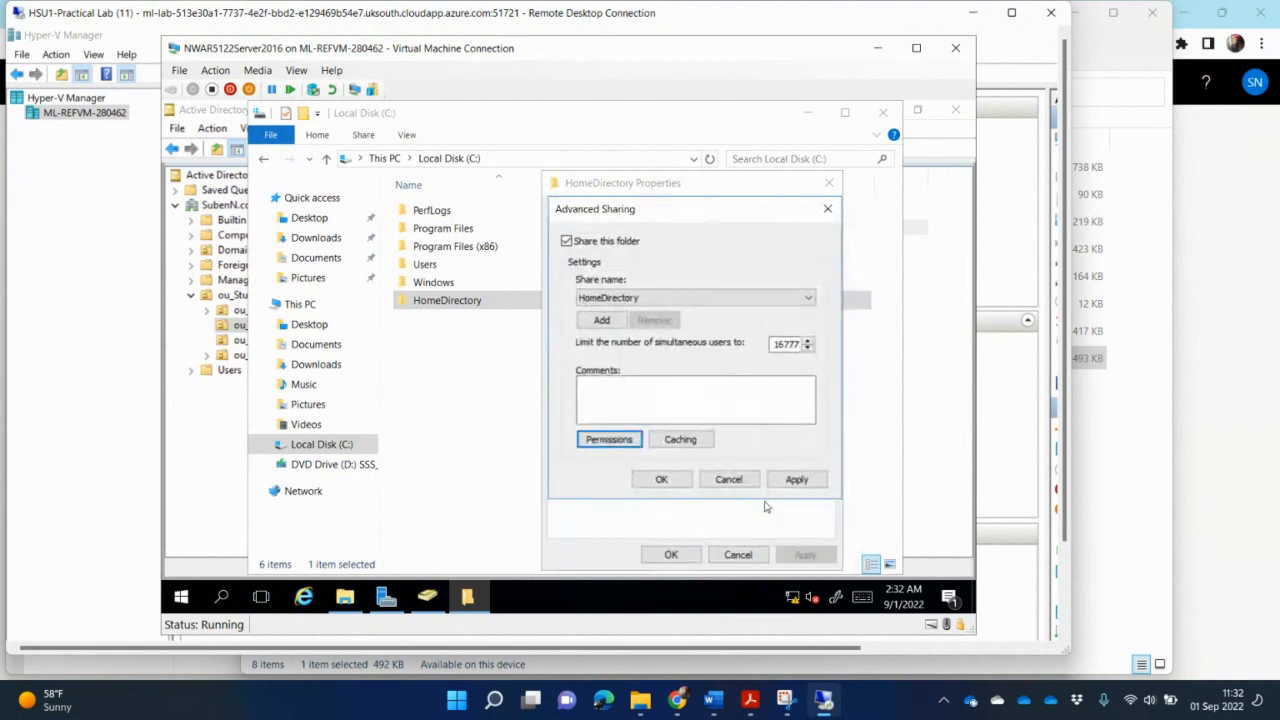
left_click(661, 479)
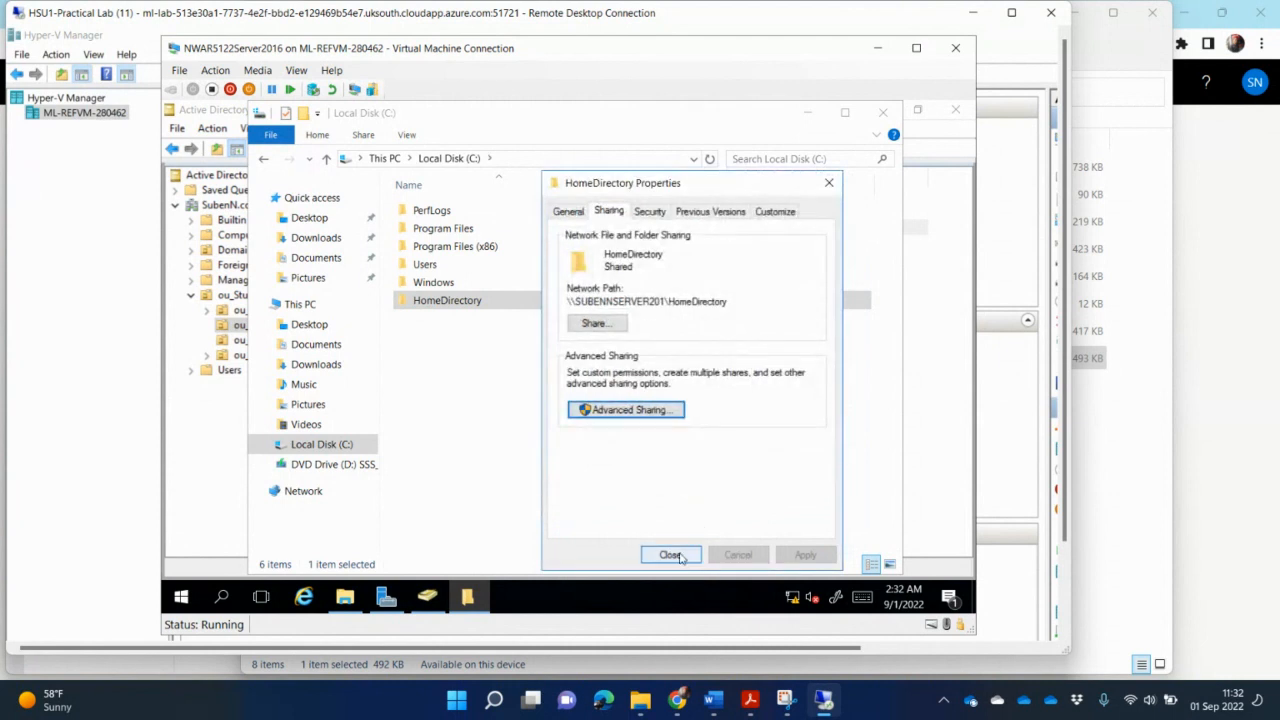
left_click(670, 555)
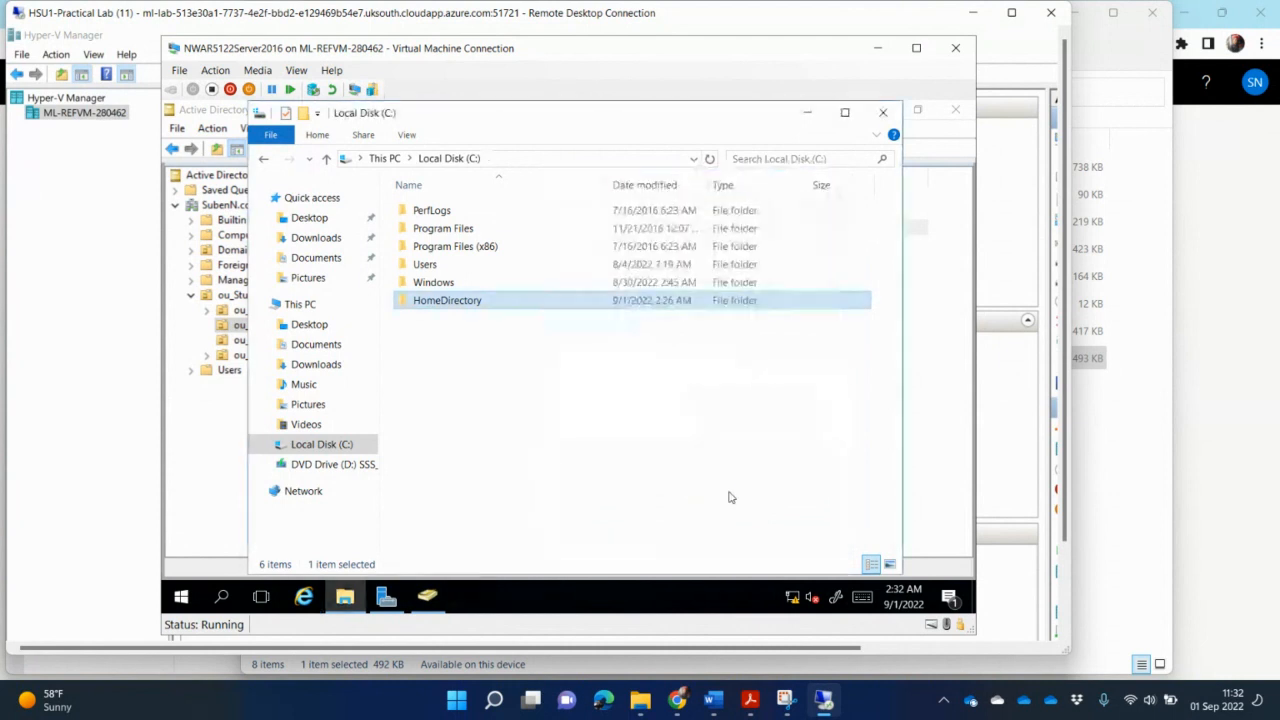
- Check the assignment's task list again in the PDF
left_click(750, 700)
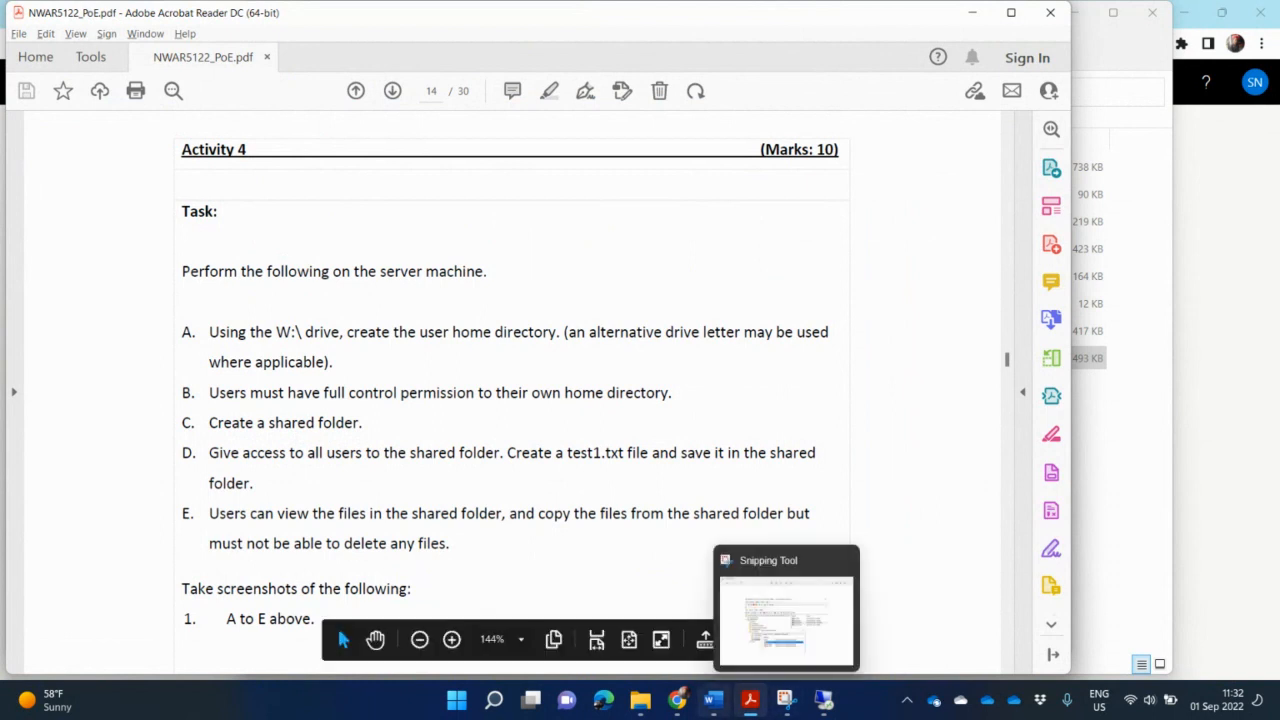
mouse_move(679, 701)
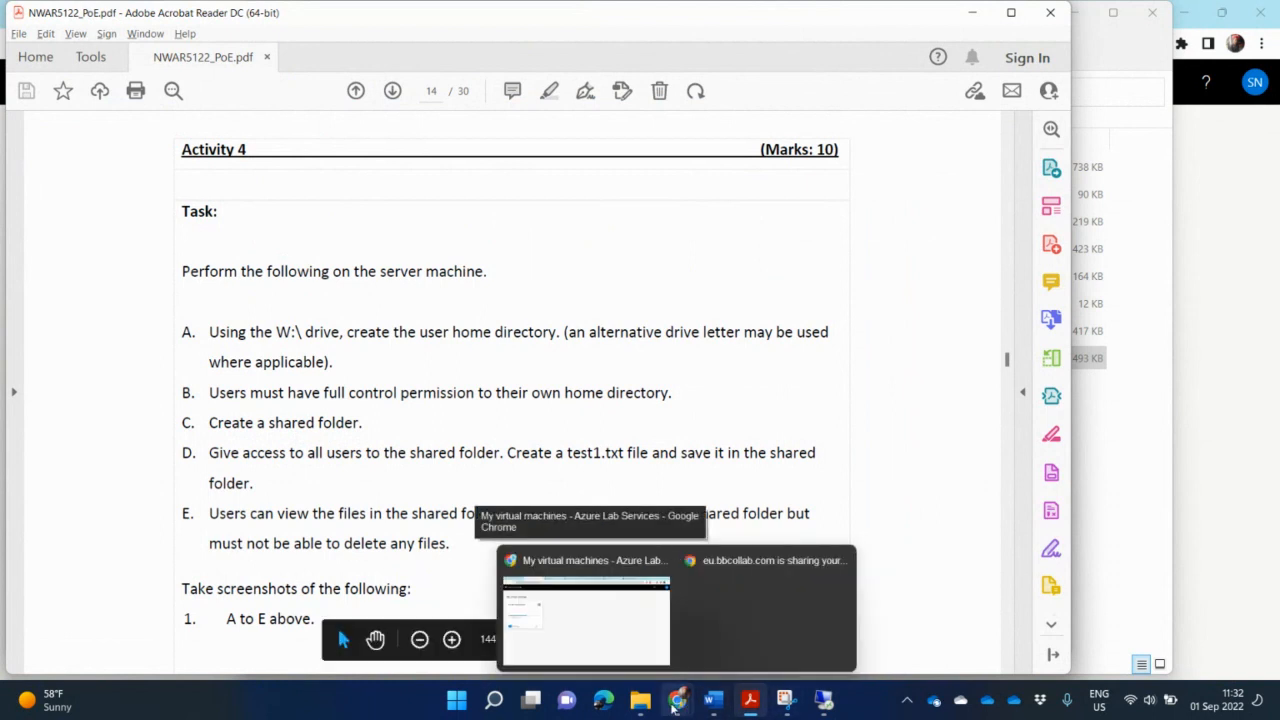
left_click(824, 700)
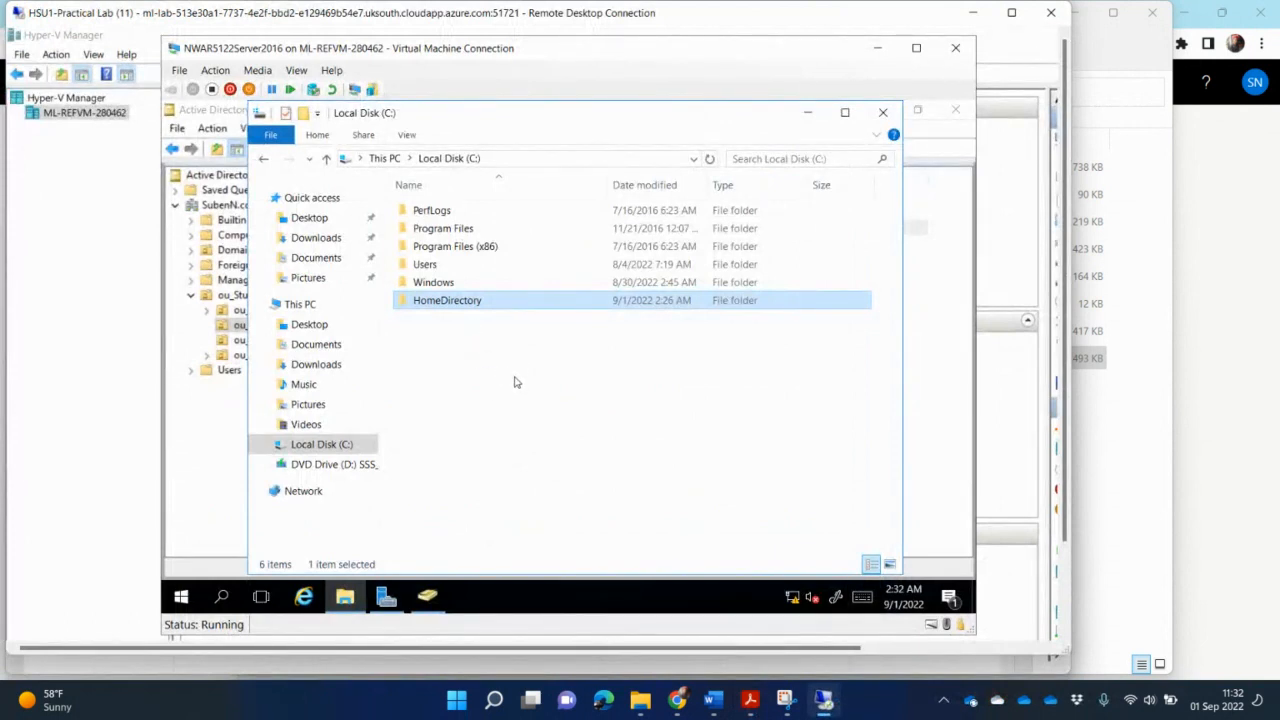
- Create a new folder named Shared on the C: drive
right_click(461, 347)
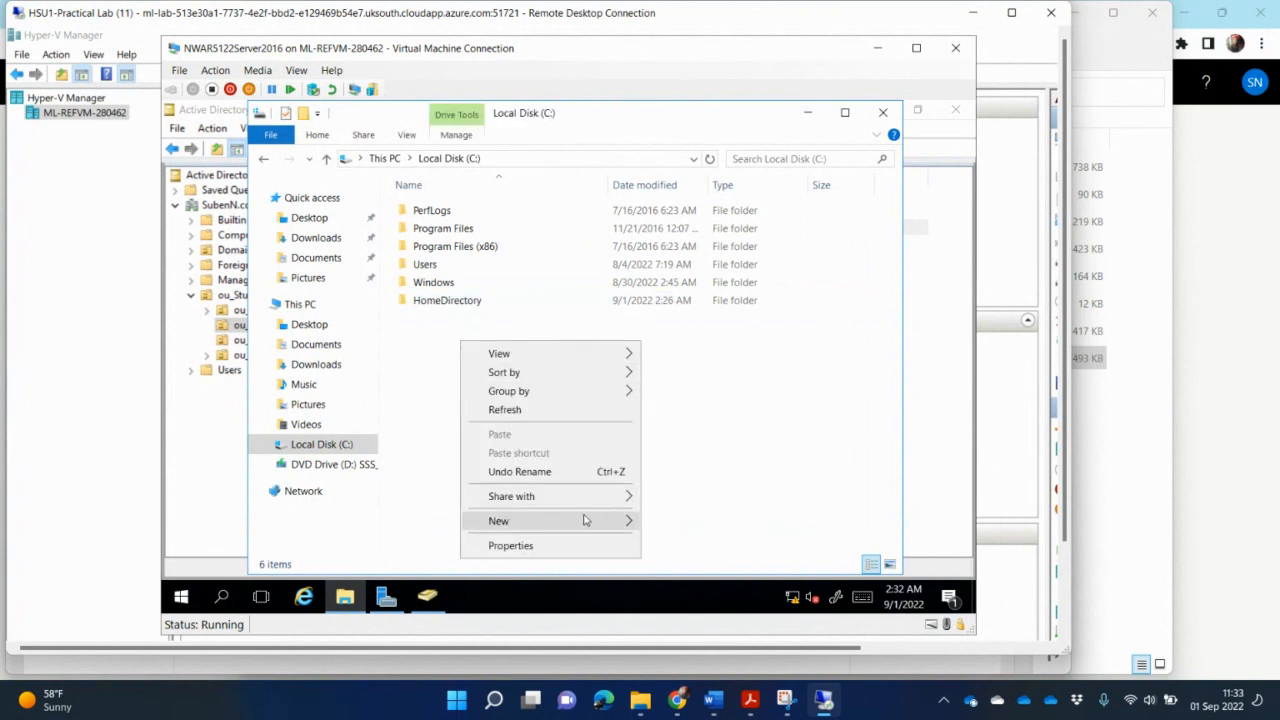
mouse_move(590, 522)
left_click(697, 402)
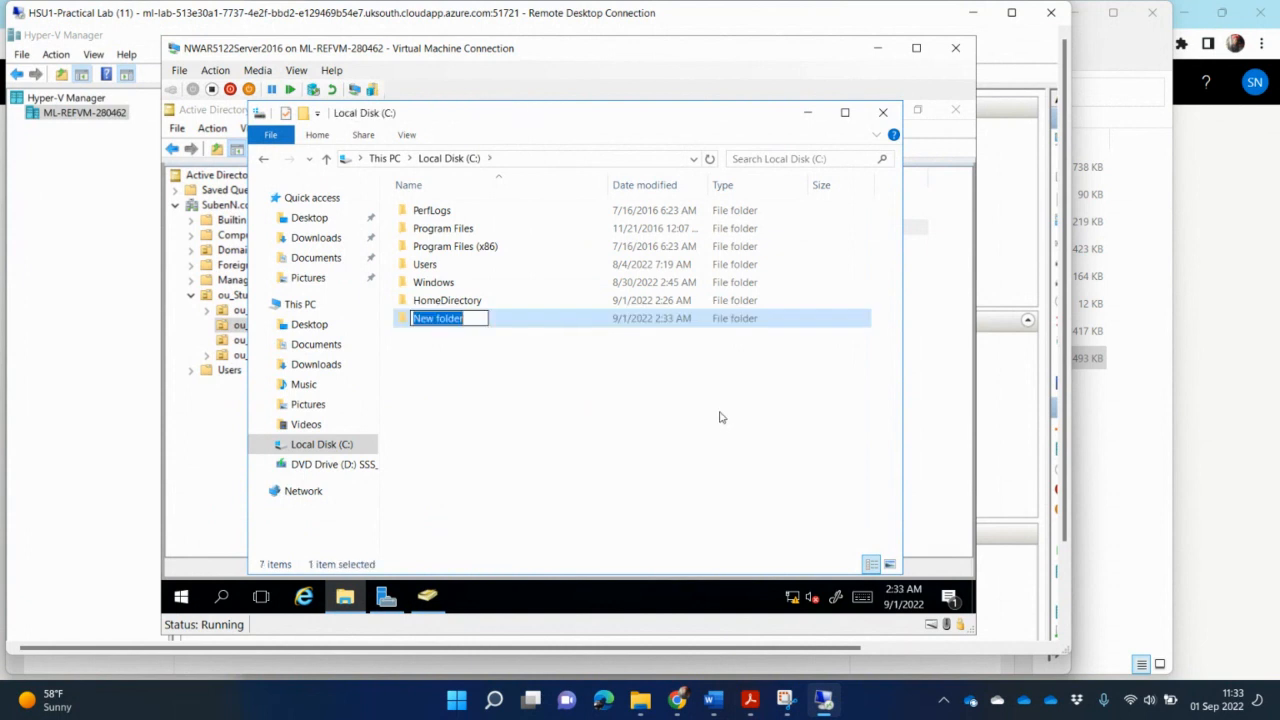
type("Shared")
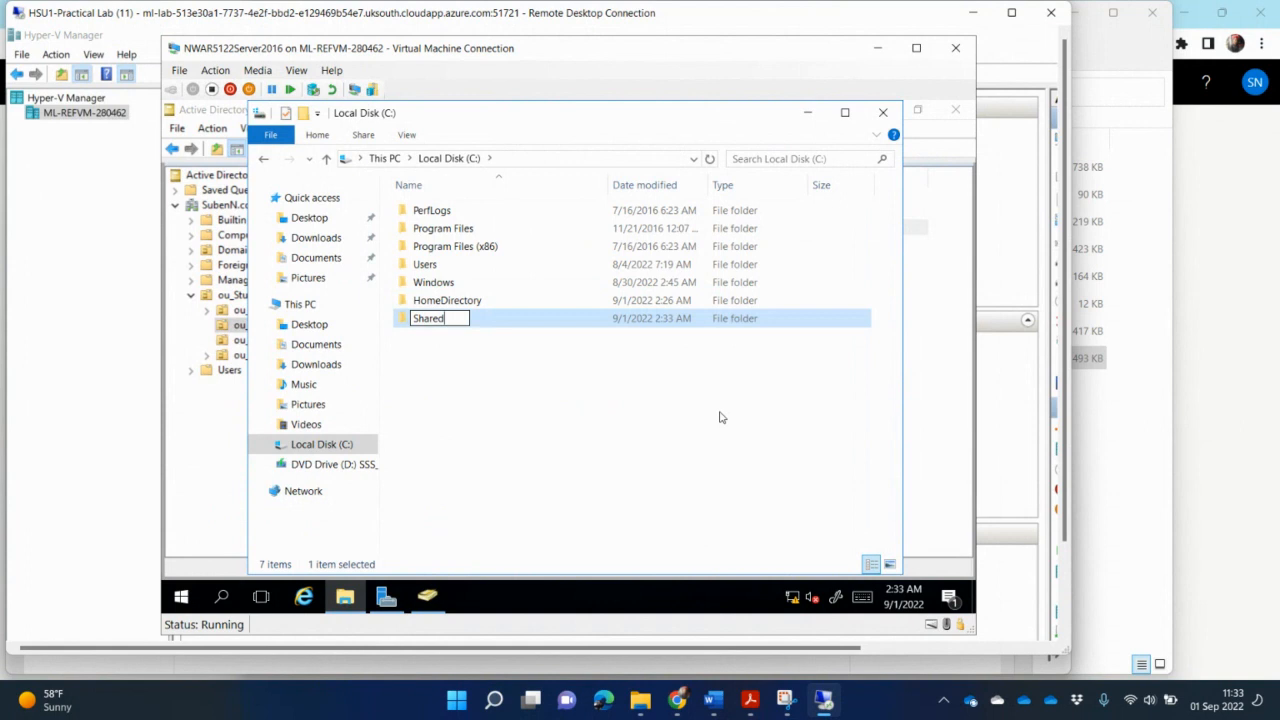
type("Folder")
- Rename the new folder to Shared Folder
key("Return")
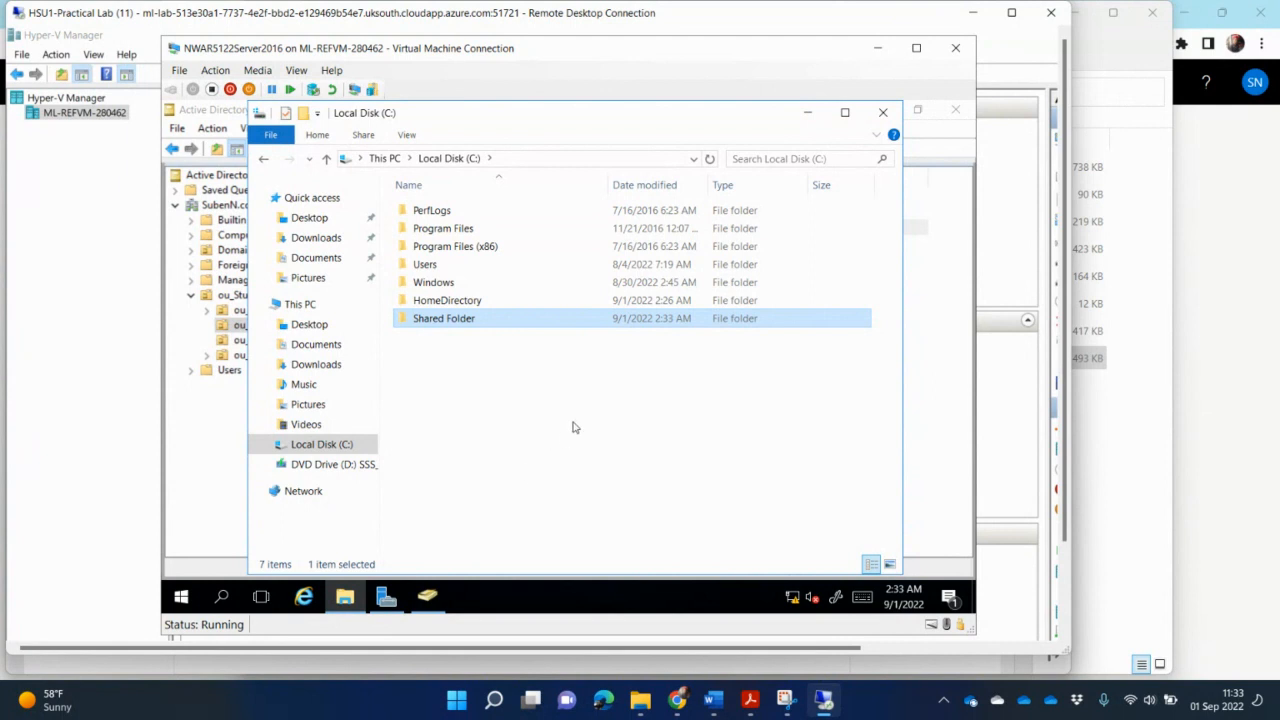
key("alt+Tab")
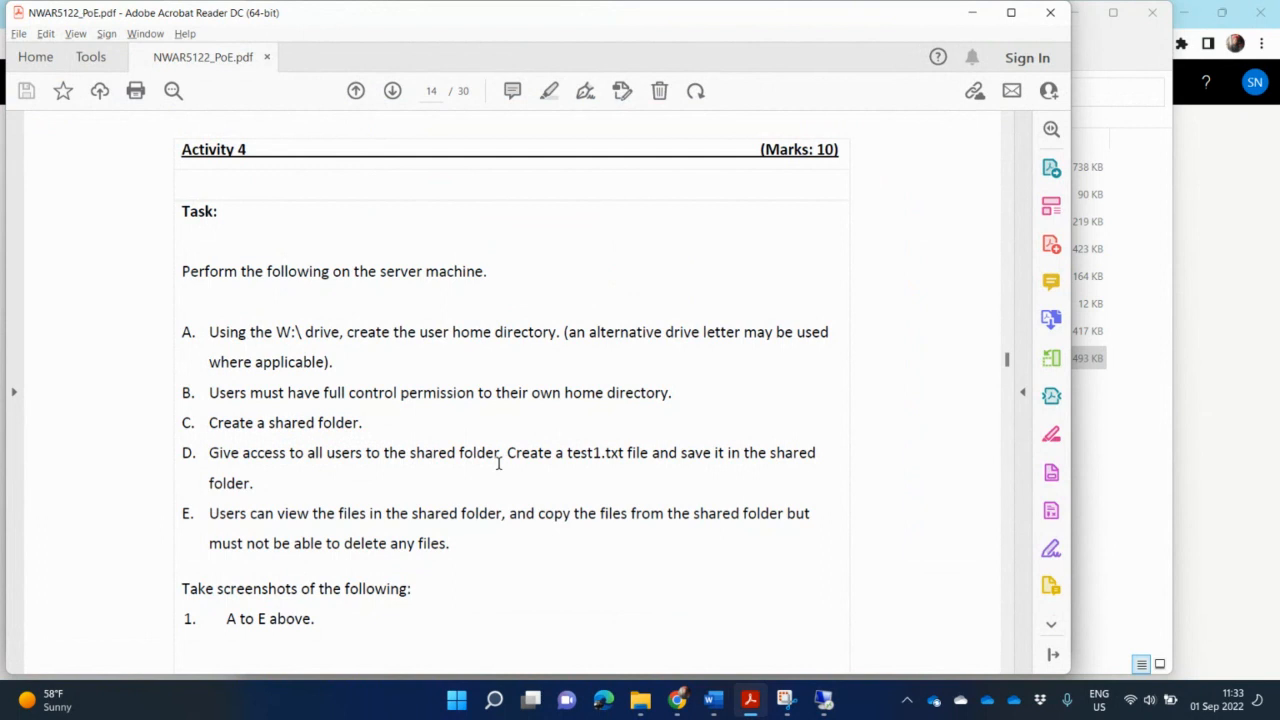
key("alt+Tab")
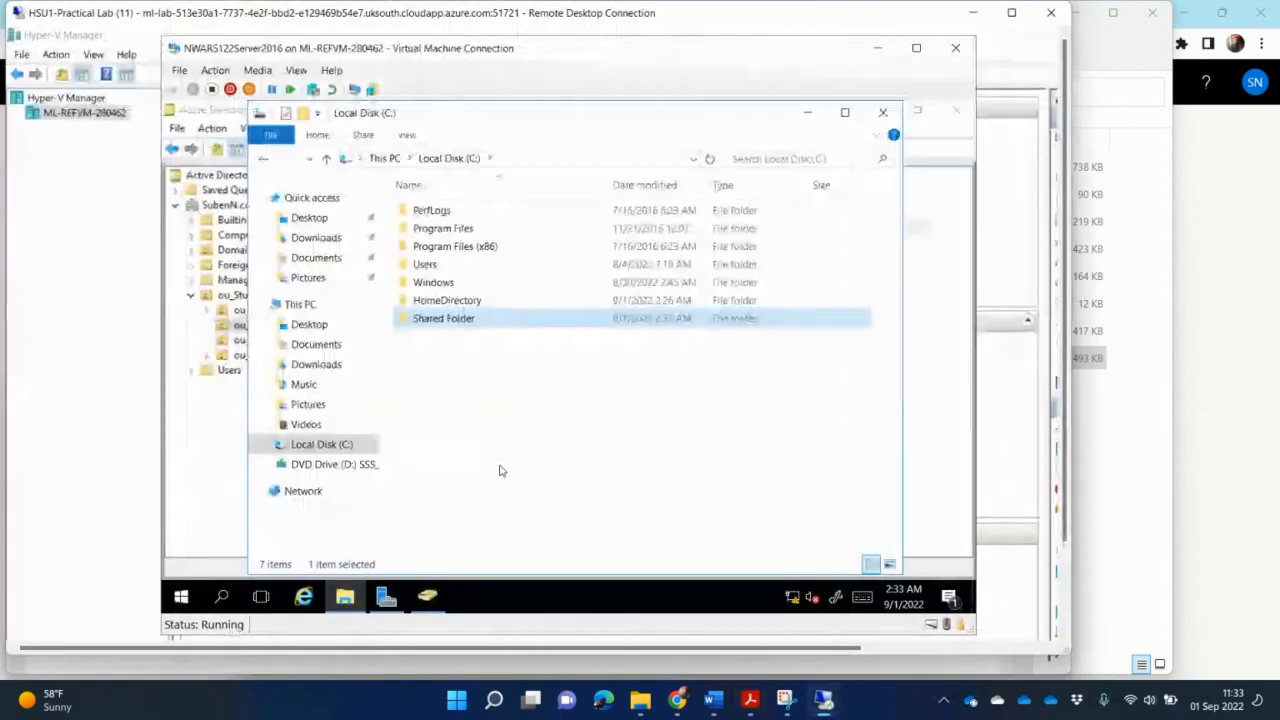
- Share the Shared Folder with the Domain Users group through the file sharing dialog
right_click(469, 321)
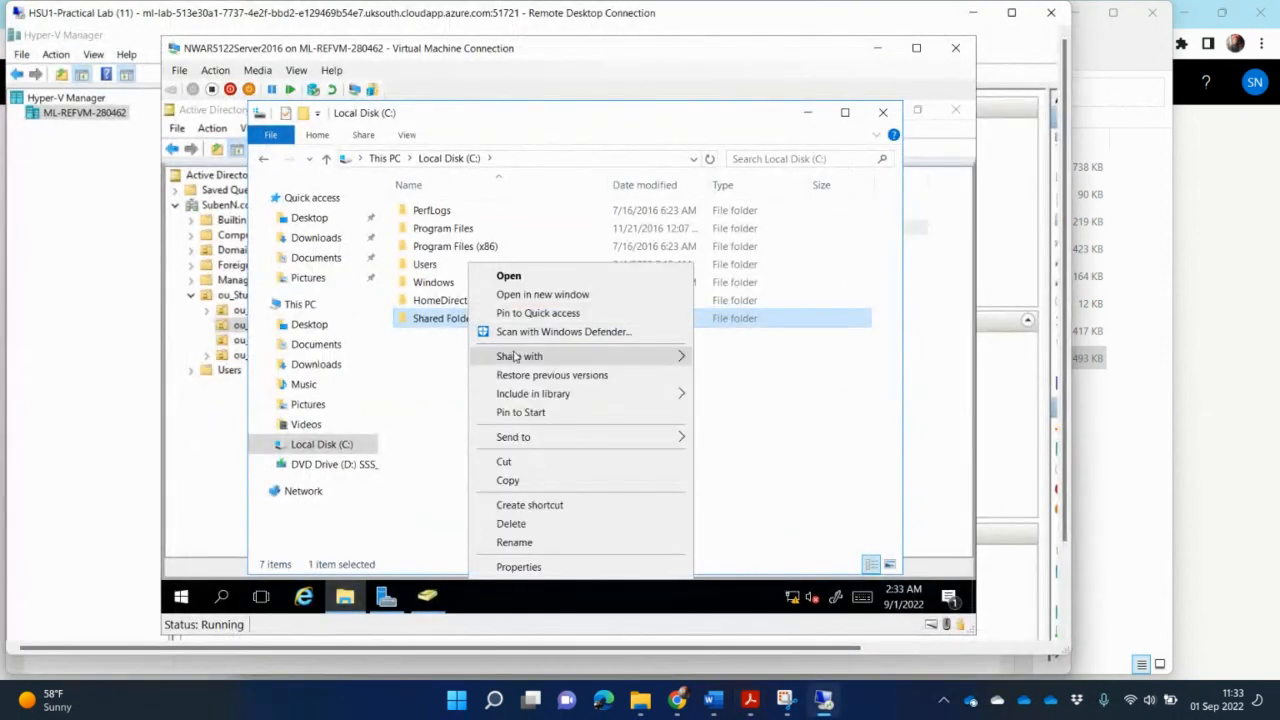
mouse_move(515, 357)
left_click(758, 378)
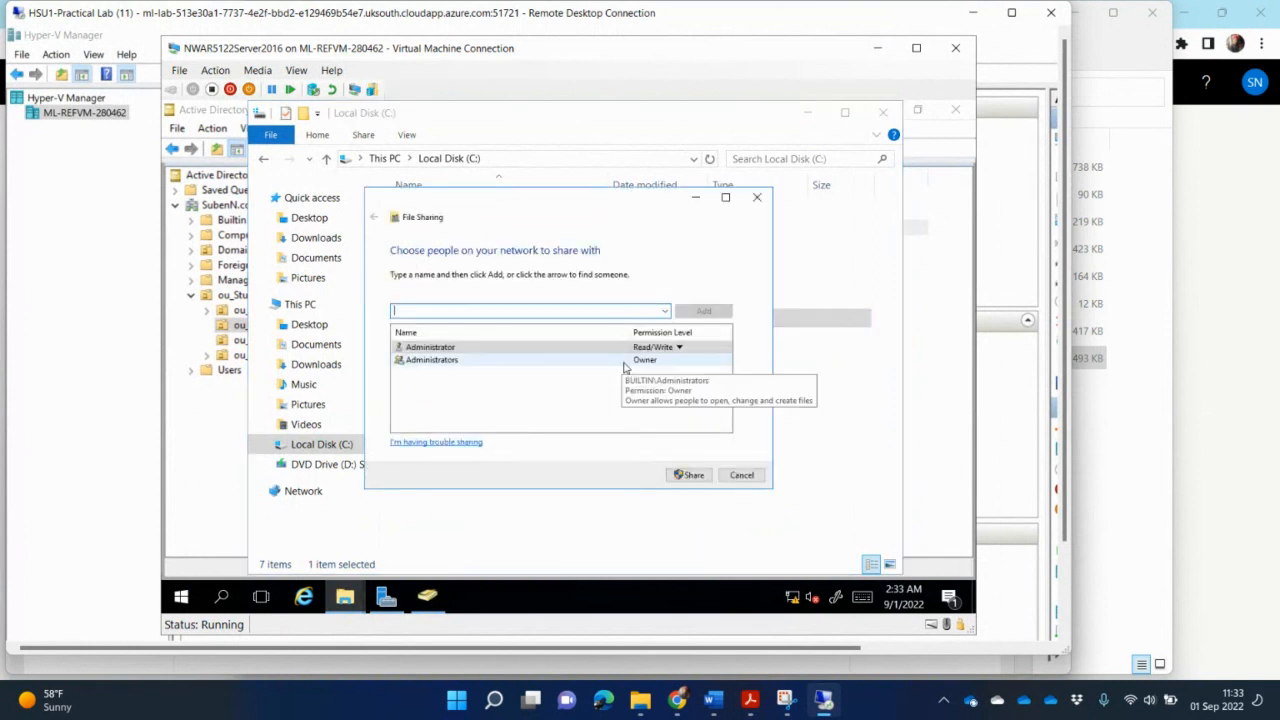
type("do")
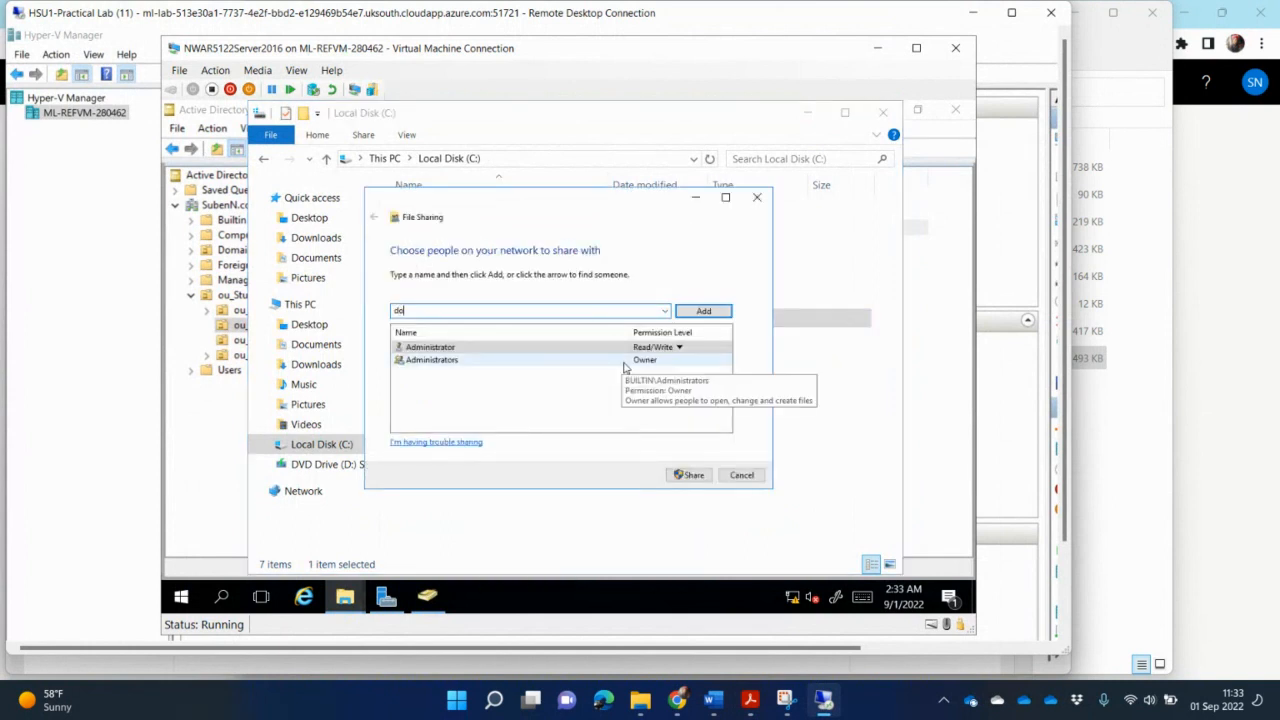
type("main")
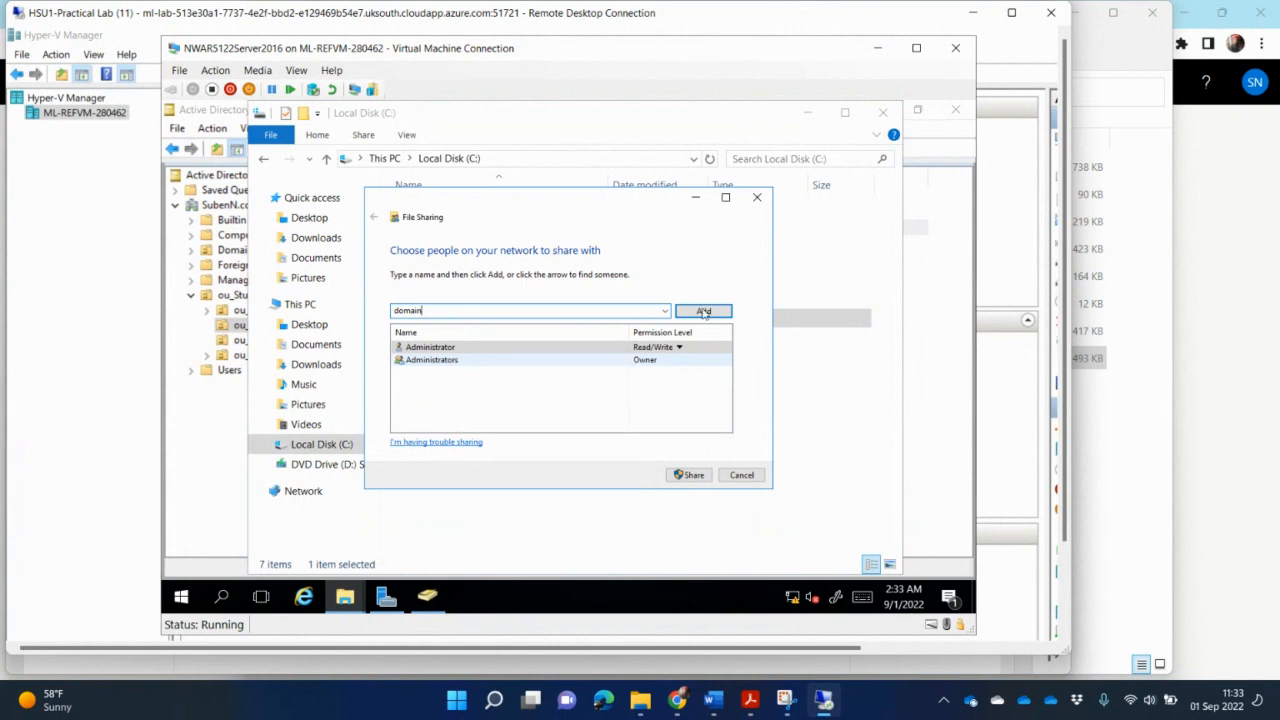
left_click(708, 310)
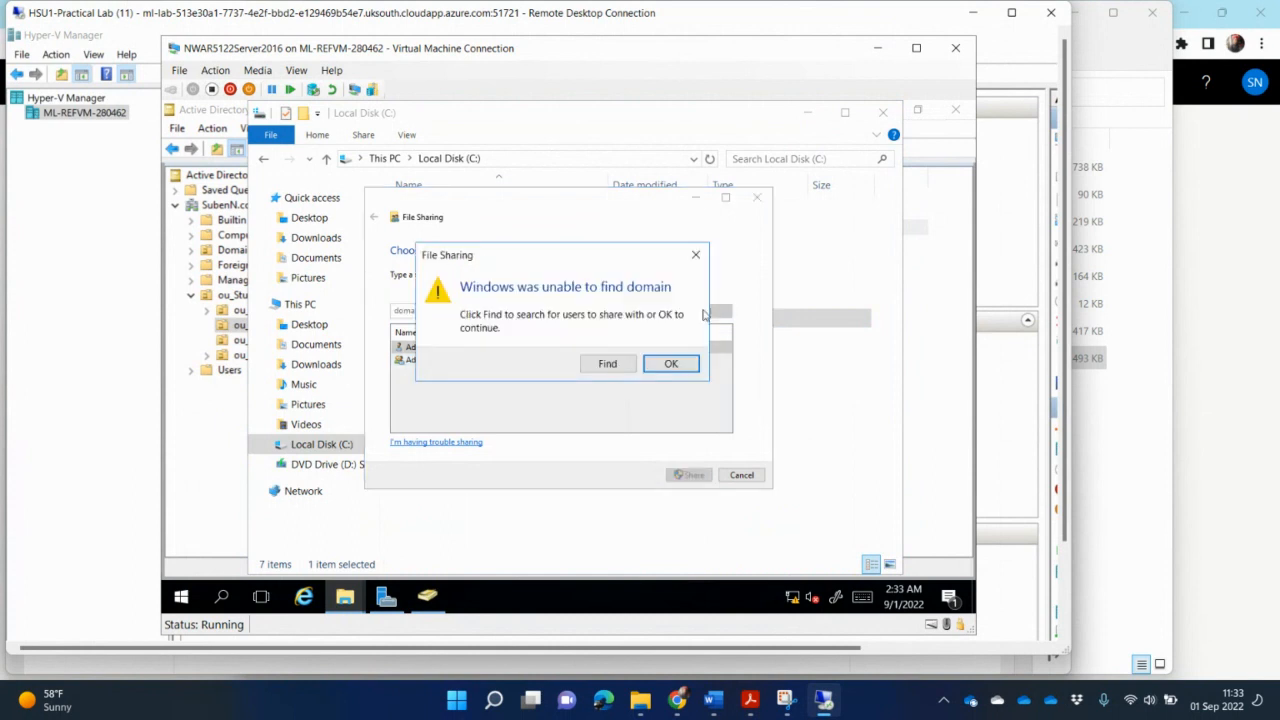
left_click(609, 363)
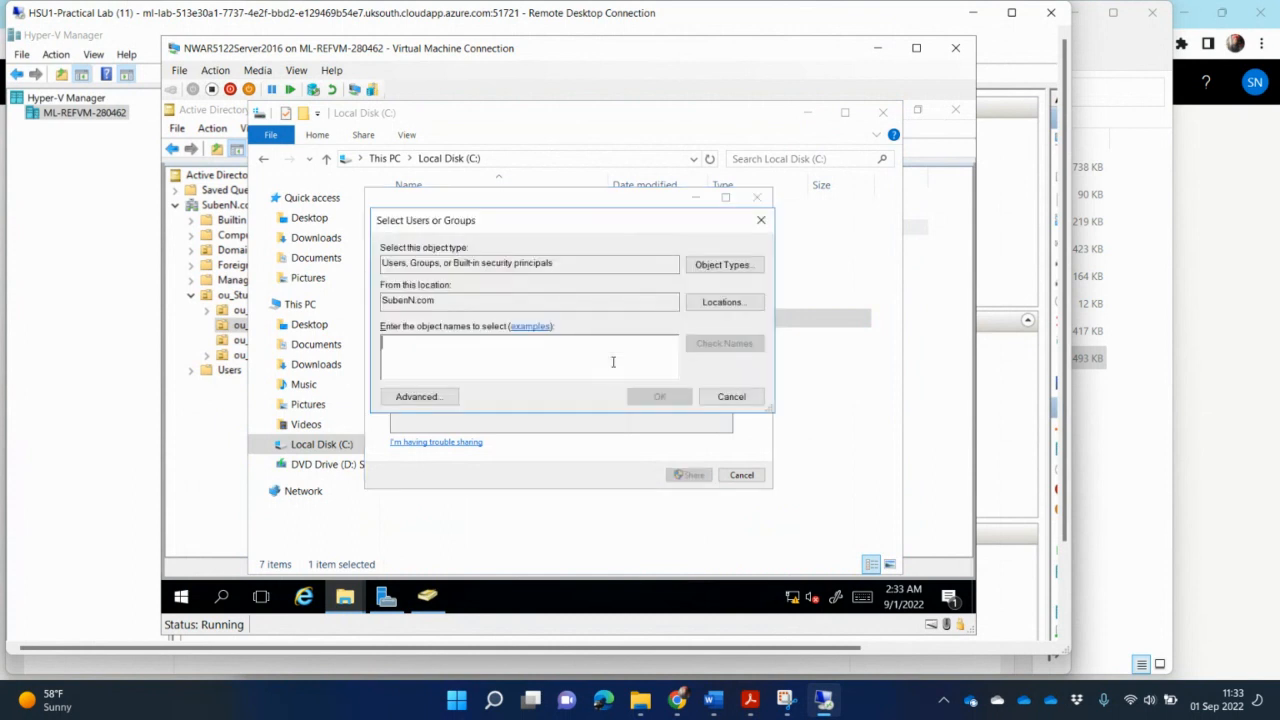
type("domain")
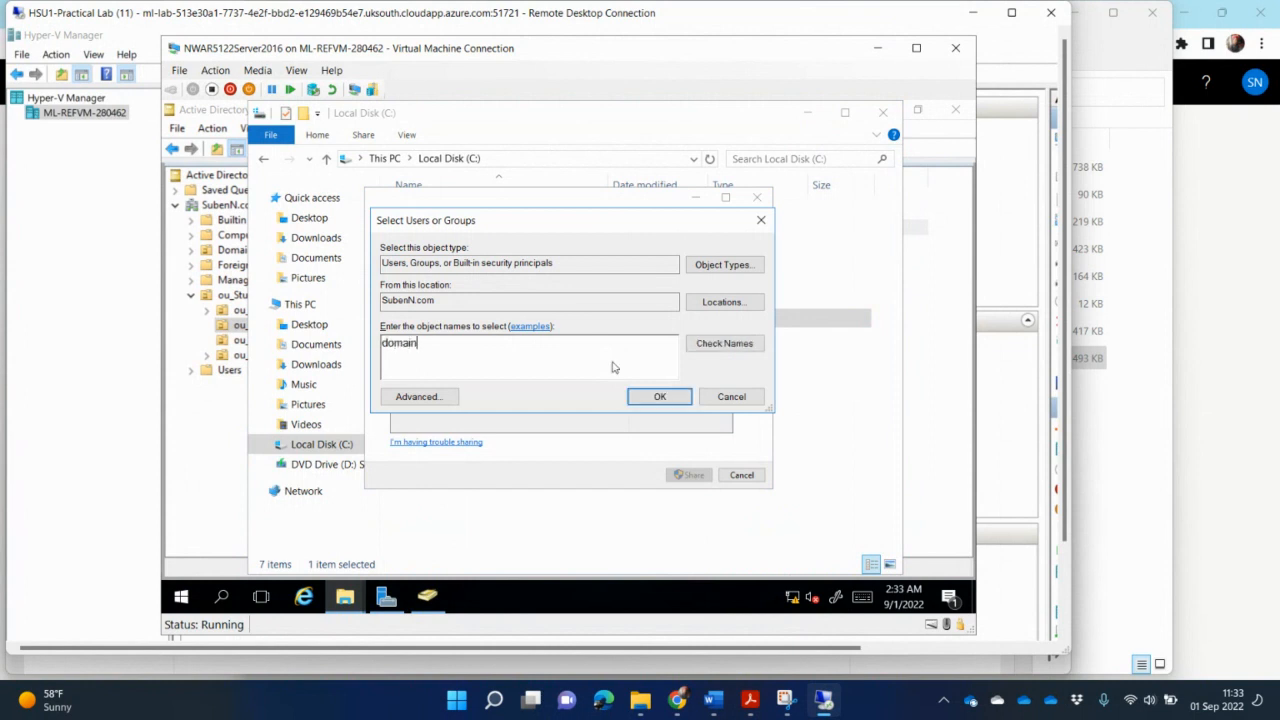
left_click(721, 343)
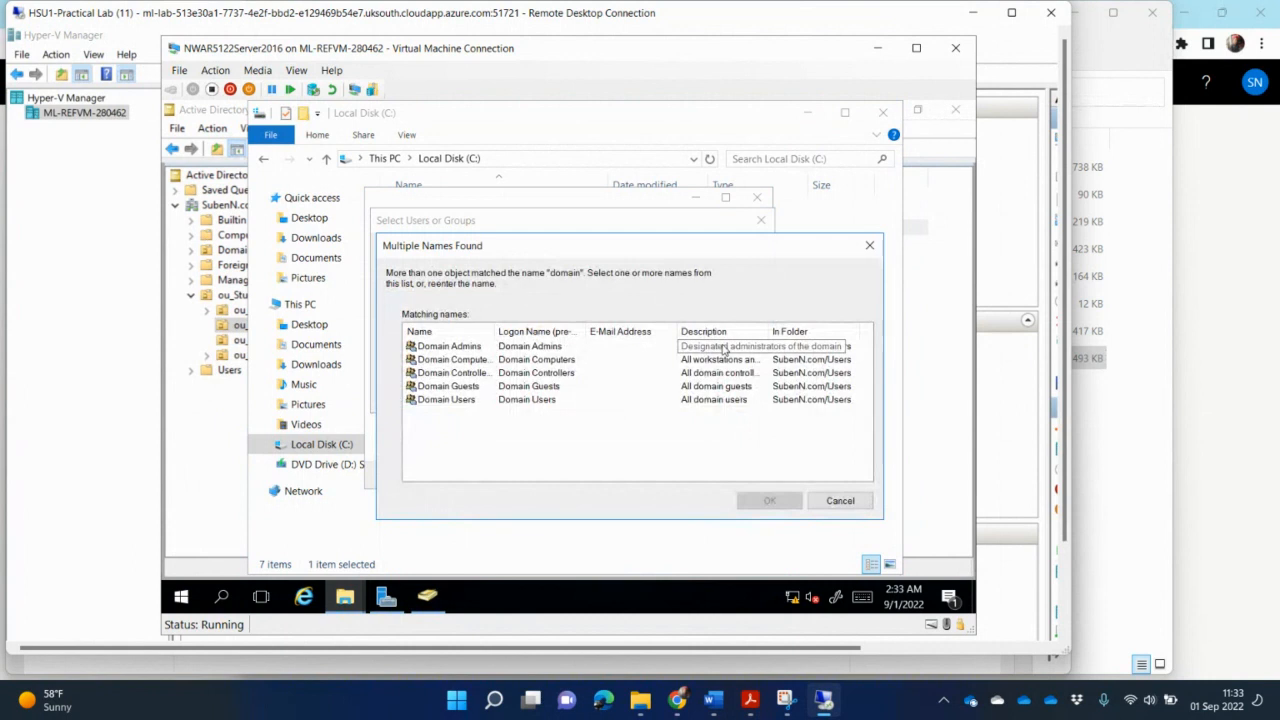
left_click(528, 400)
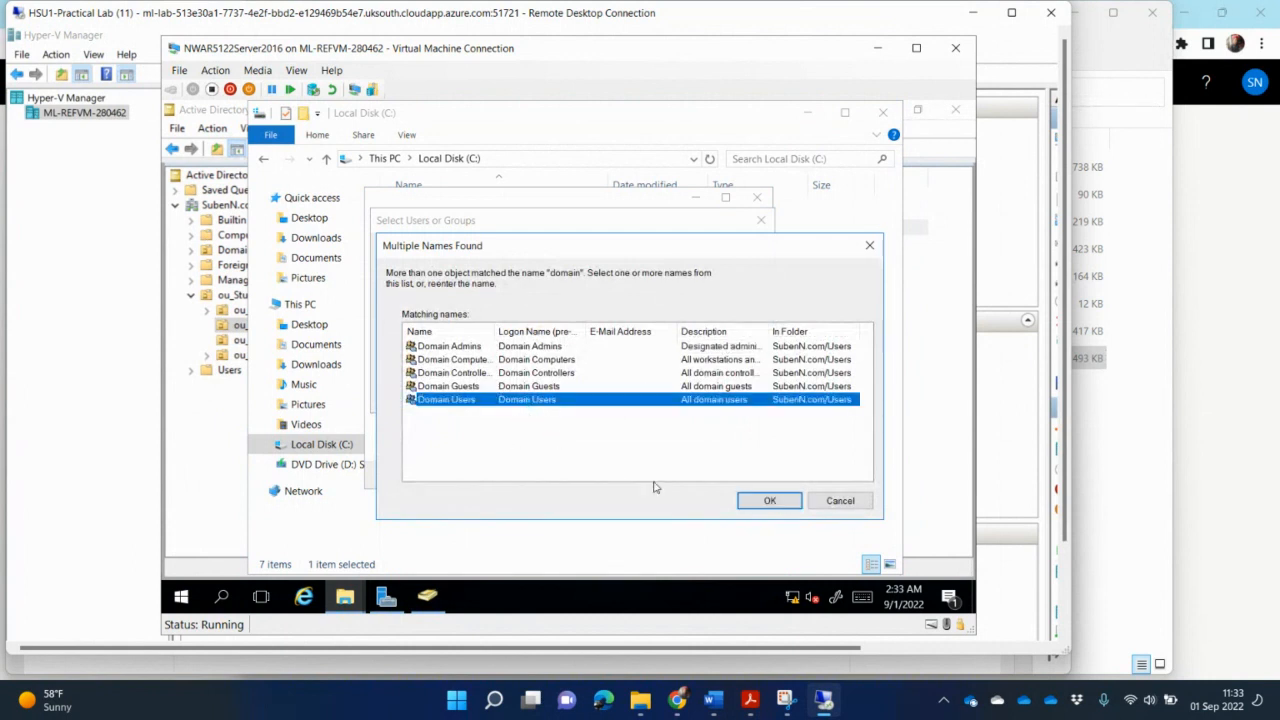
left_click(769, 500)
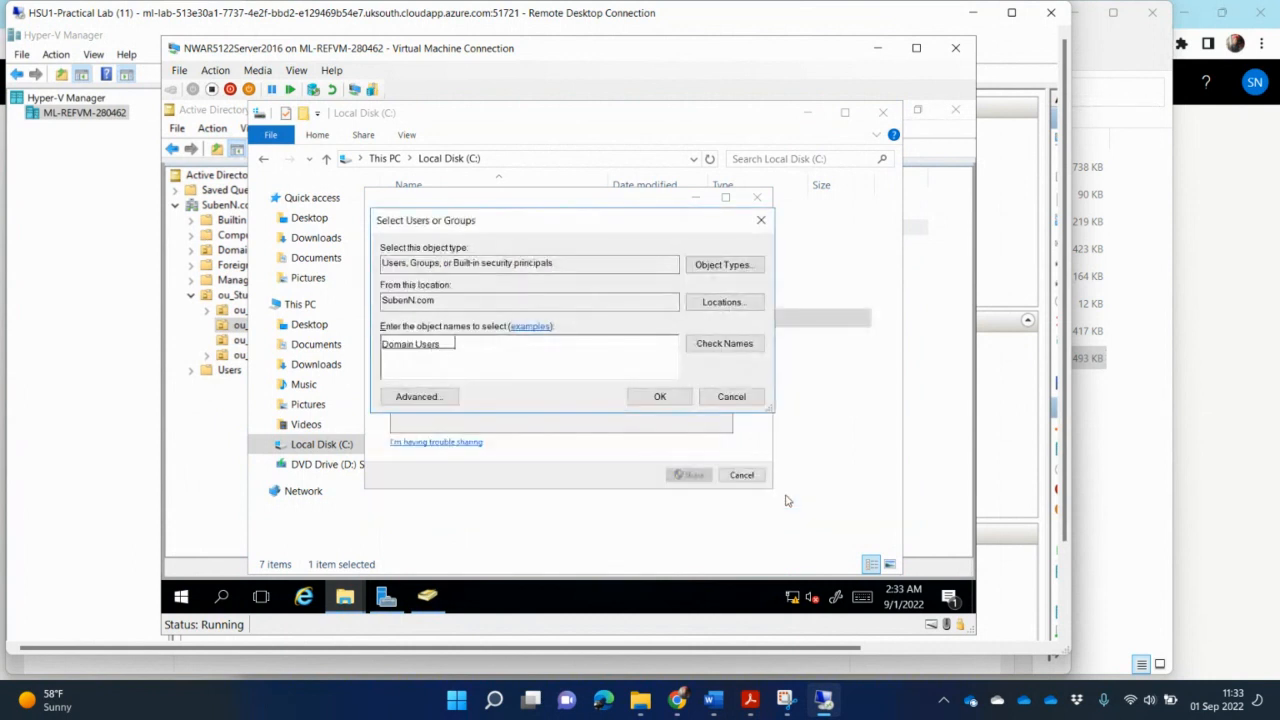
left_click(676, 401)
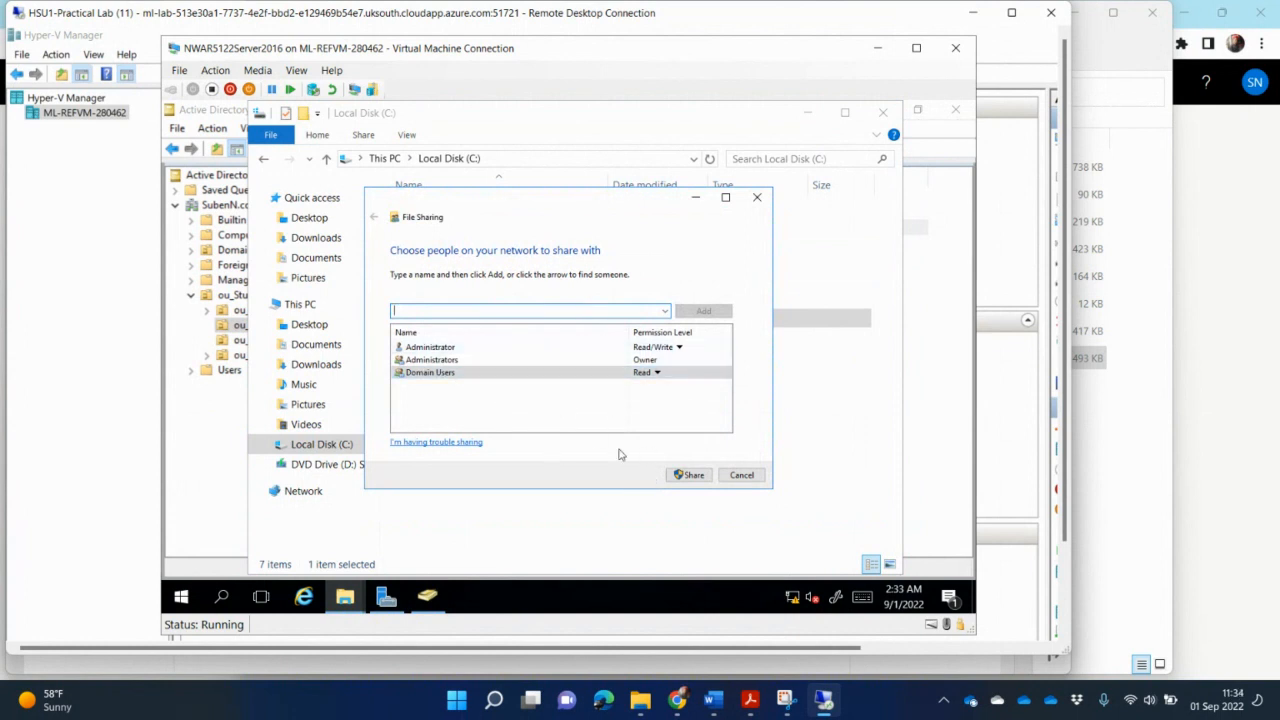
left_click(692, 475)
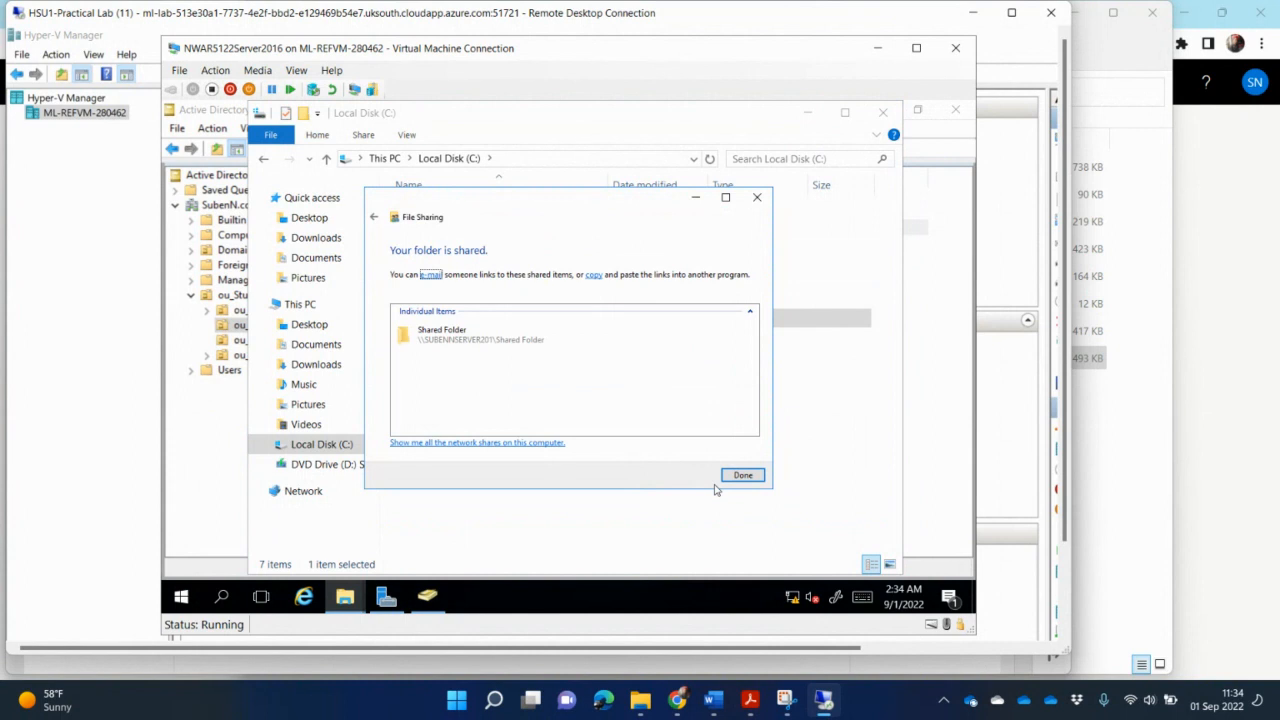
left_click(743, 475)
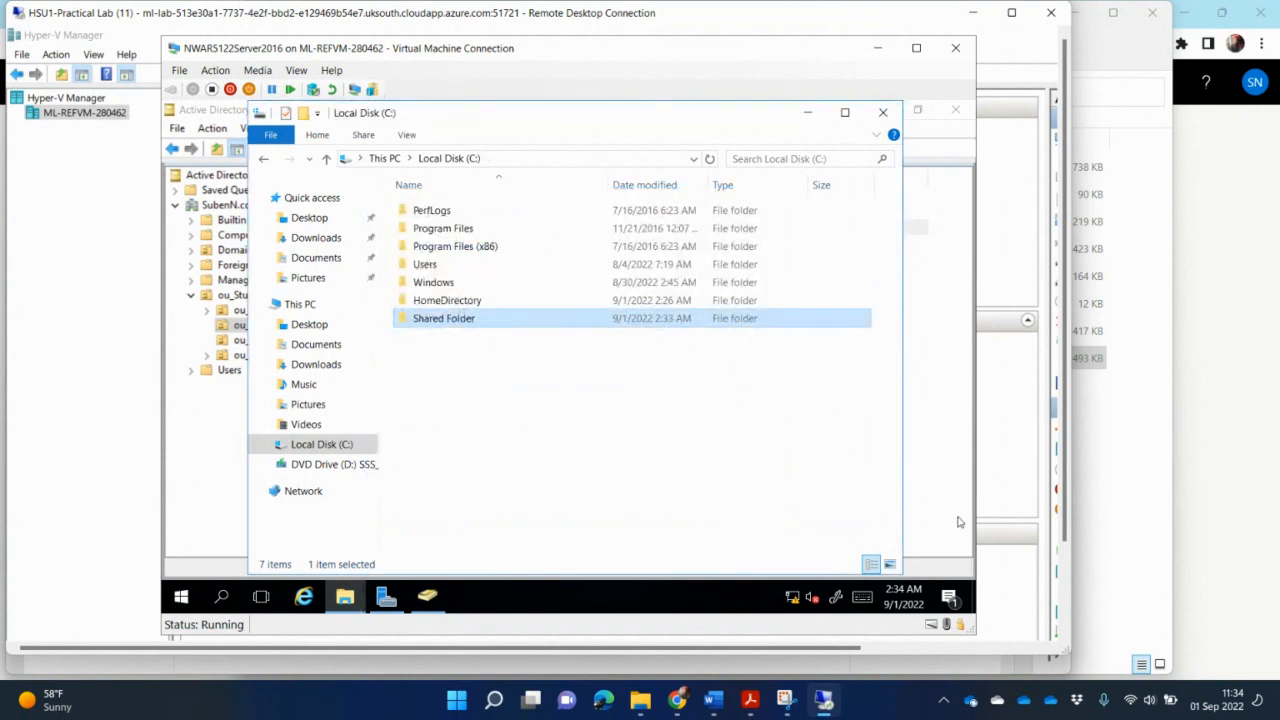
- Check the assignment's task list in the PDF
left_click(750, 700)
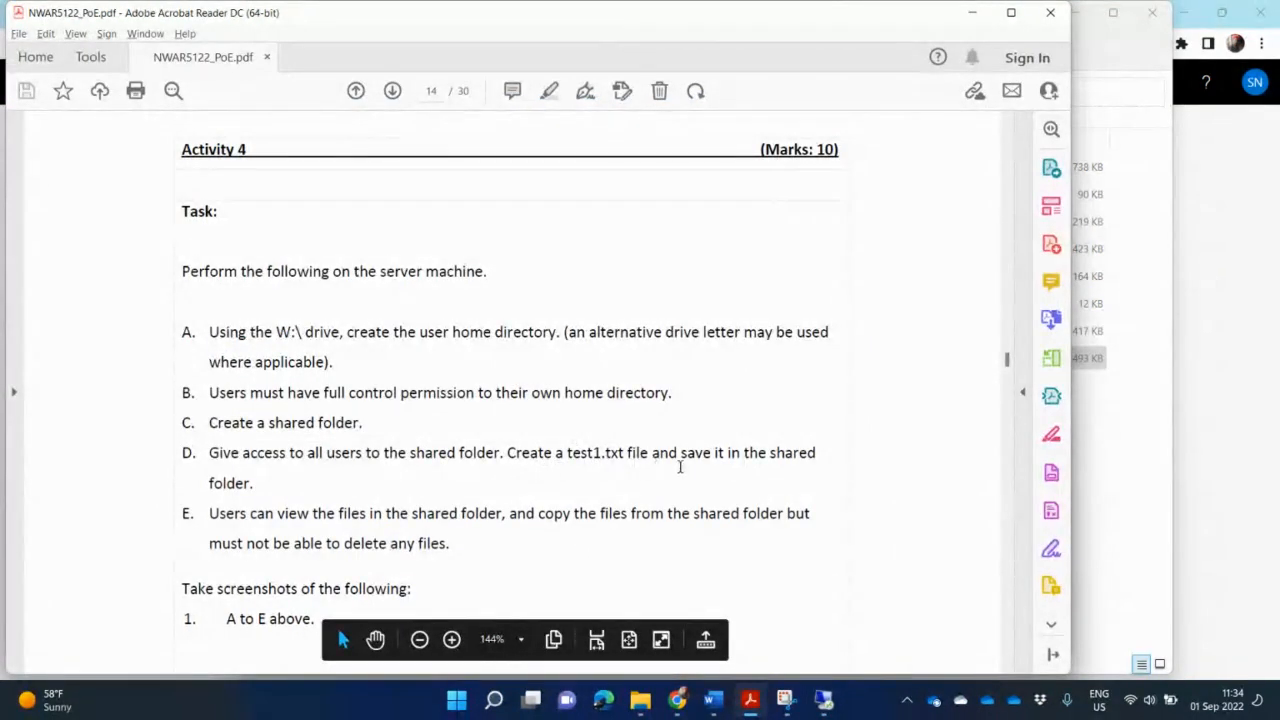
mouse_move(752, 702)
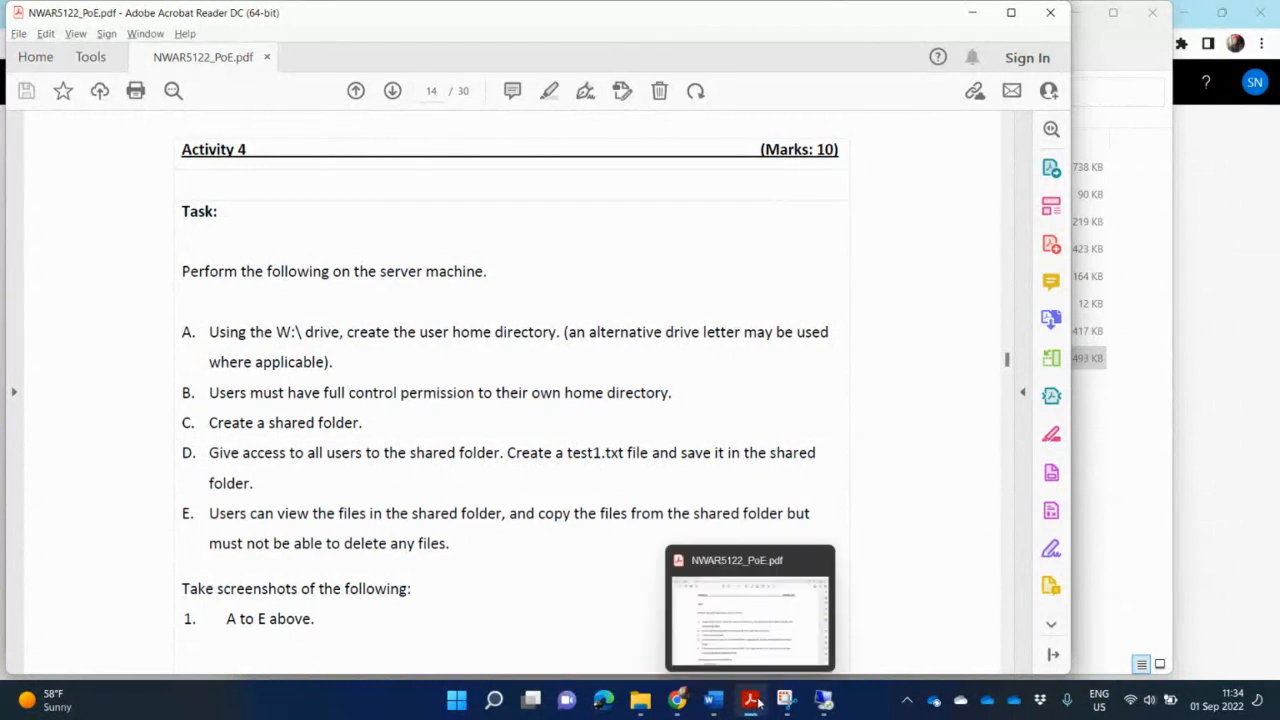
mouse_move(826, 706)
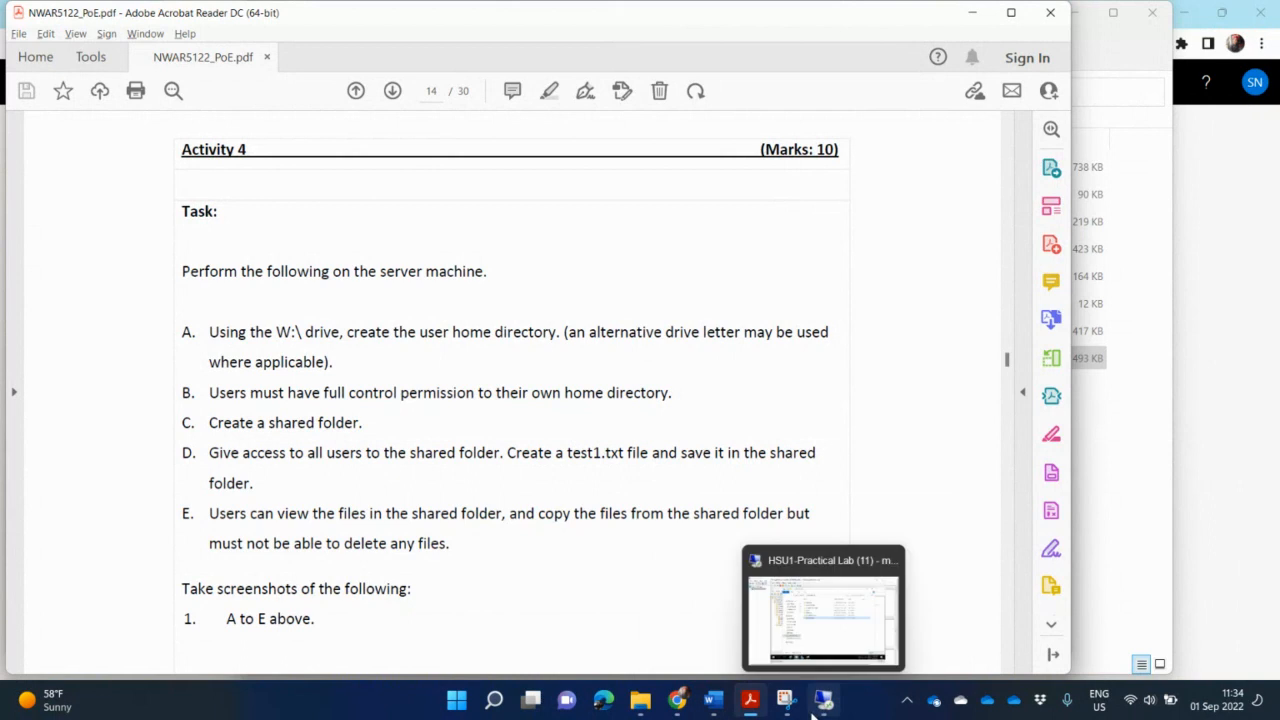
left_click(821, 704)
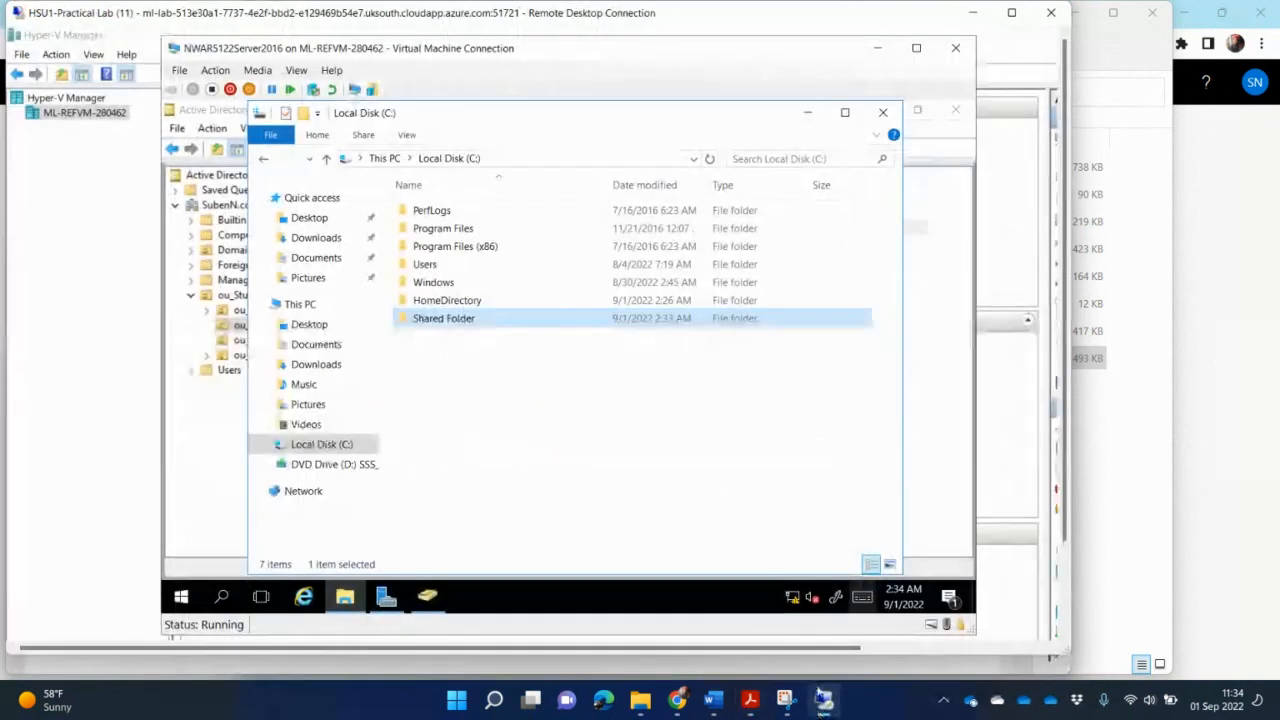
- Create a new text document named text inside the Shared Folder
double_click(470, 318)
right_click(511, 292)
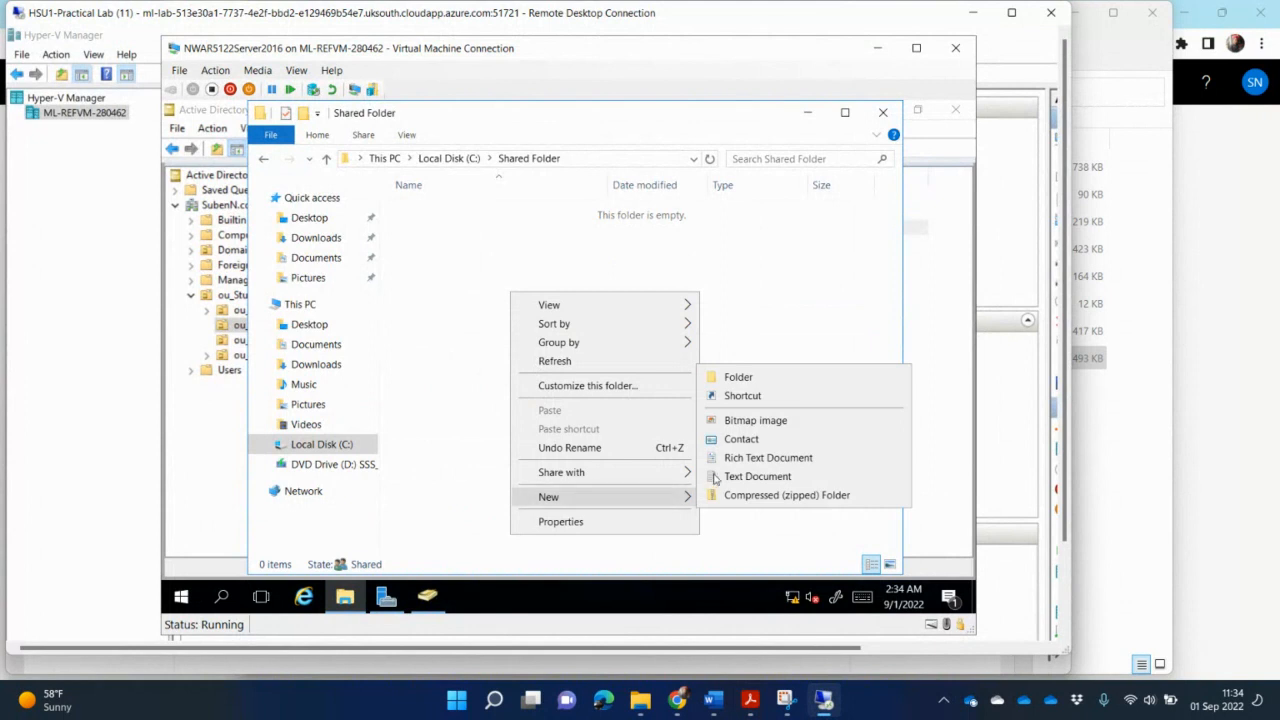
mouse_move(685, 497)
left_click(746, 477)
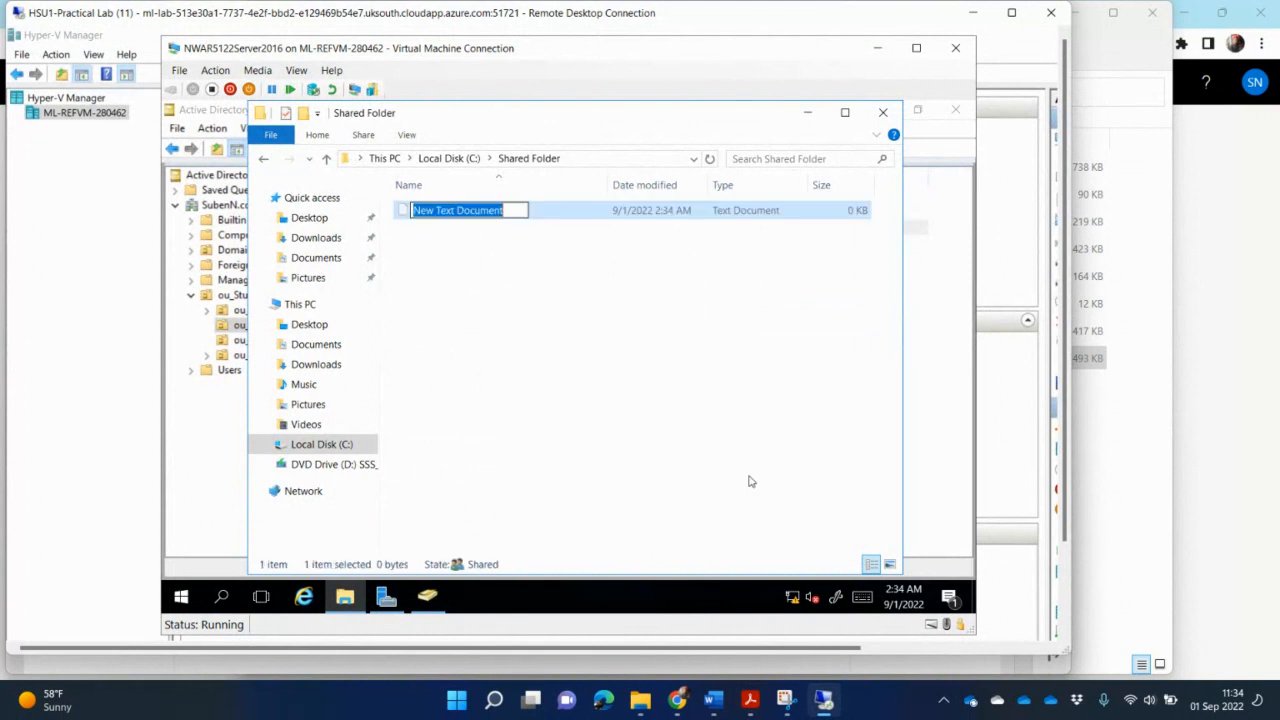
type("tes")
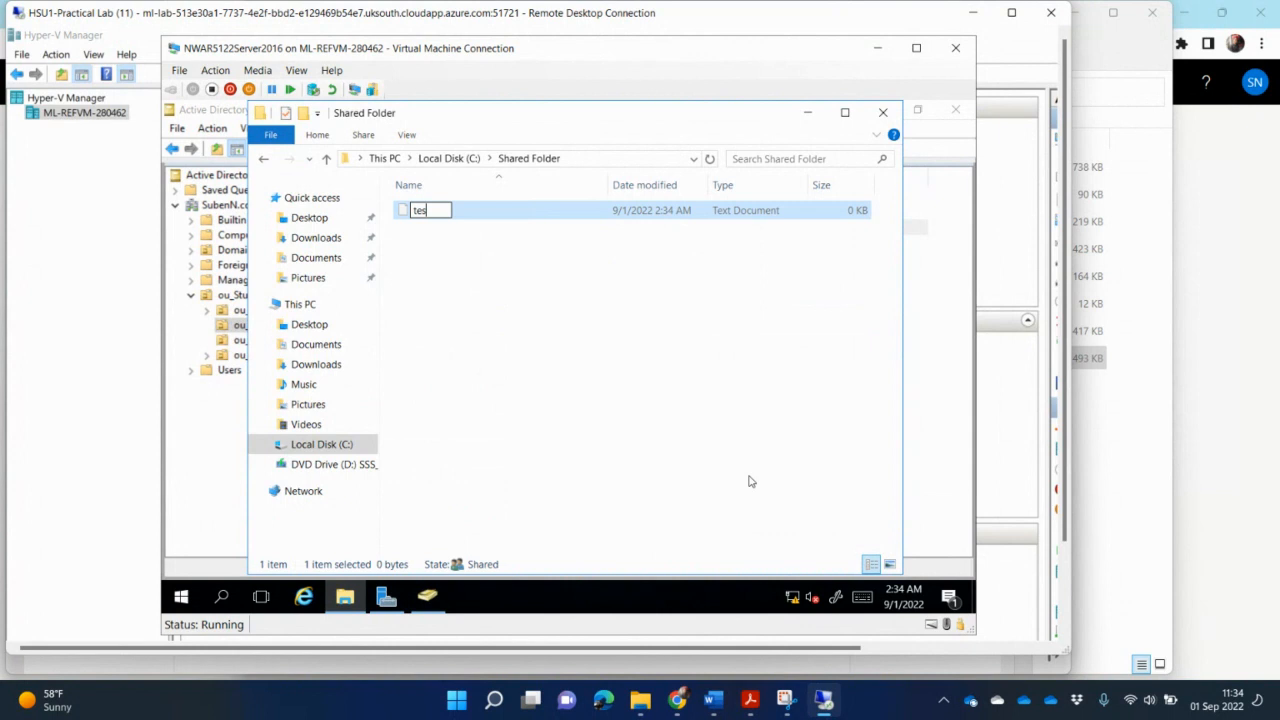
key("BackSpace")
type("xt")
key("Return")
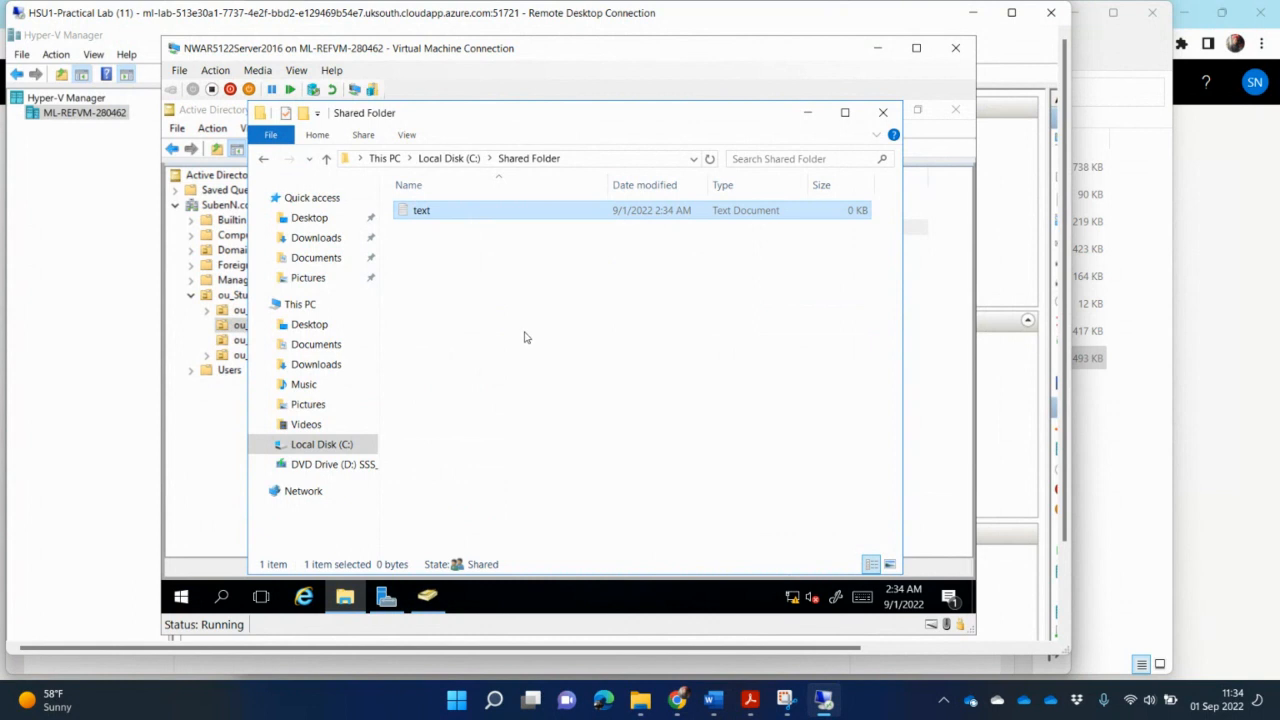
- Inspect the Domain Users security permissions in the Shared Folder's properties
left_click(750, 700)
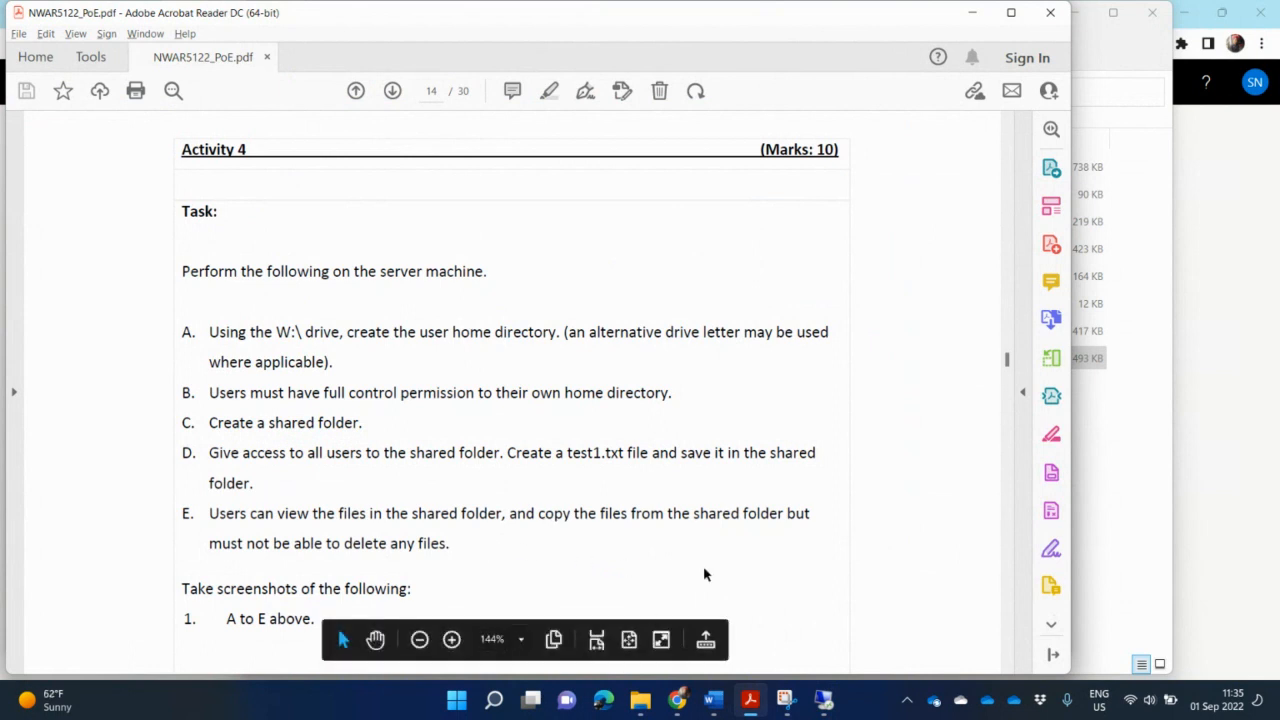
key("alt+Tab")
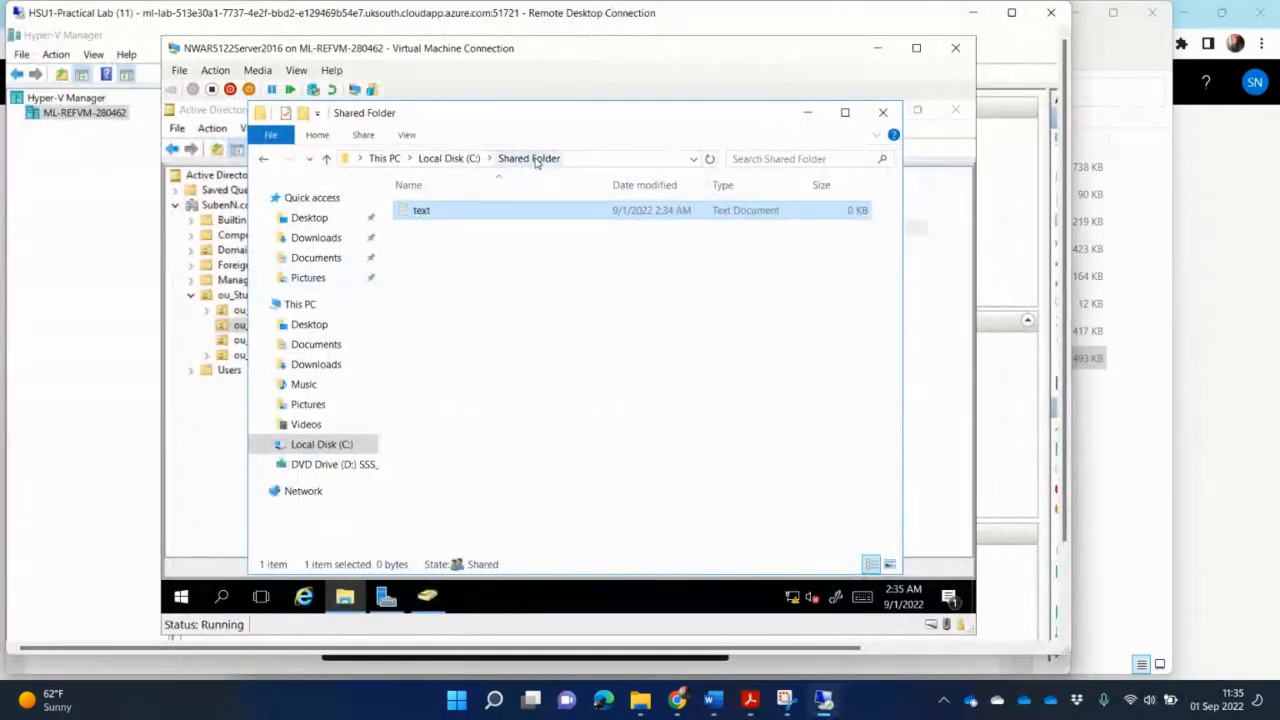
left_click(535, 160)
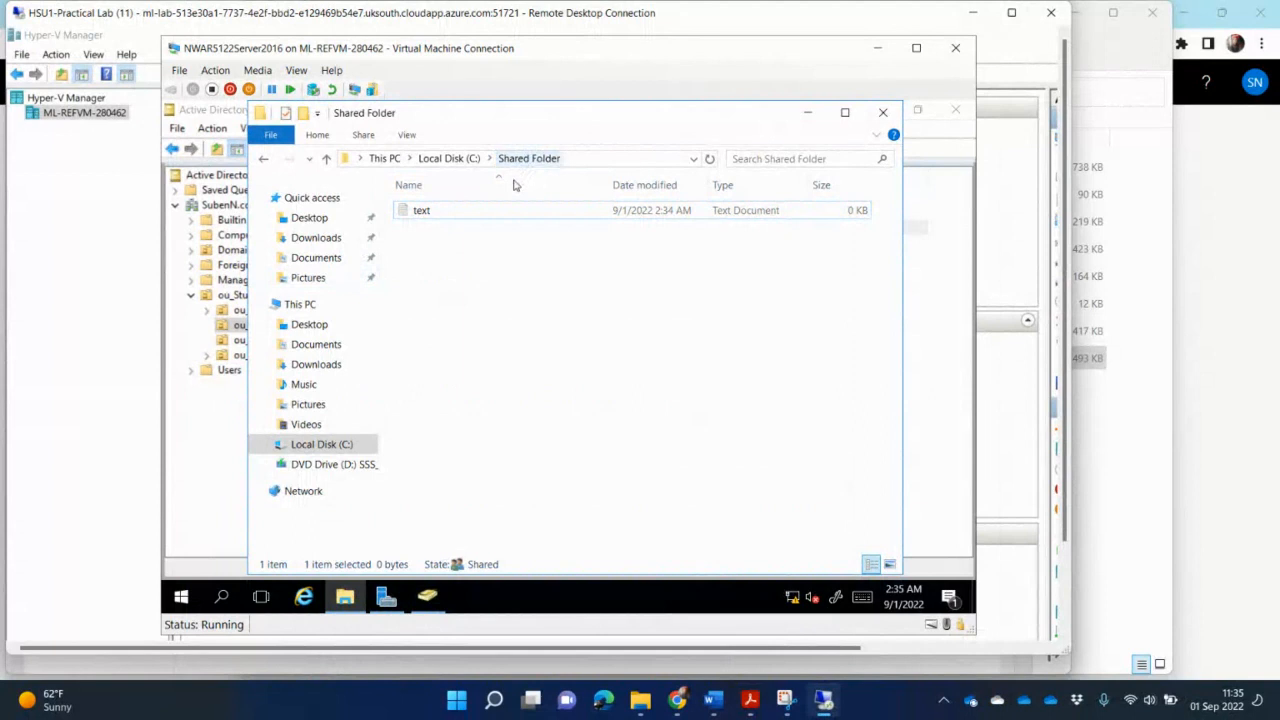
left_click(449, 158)
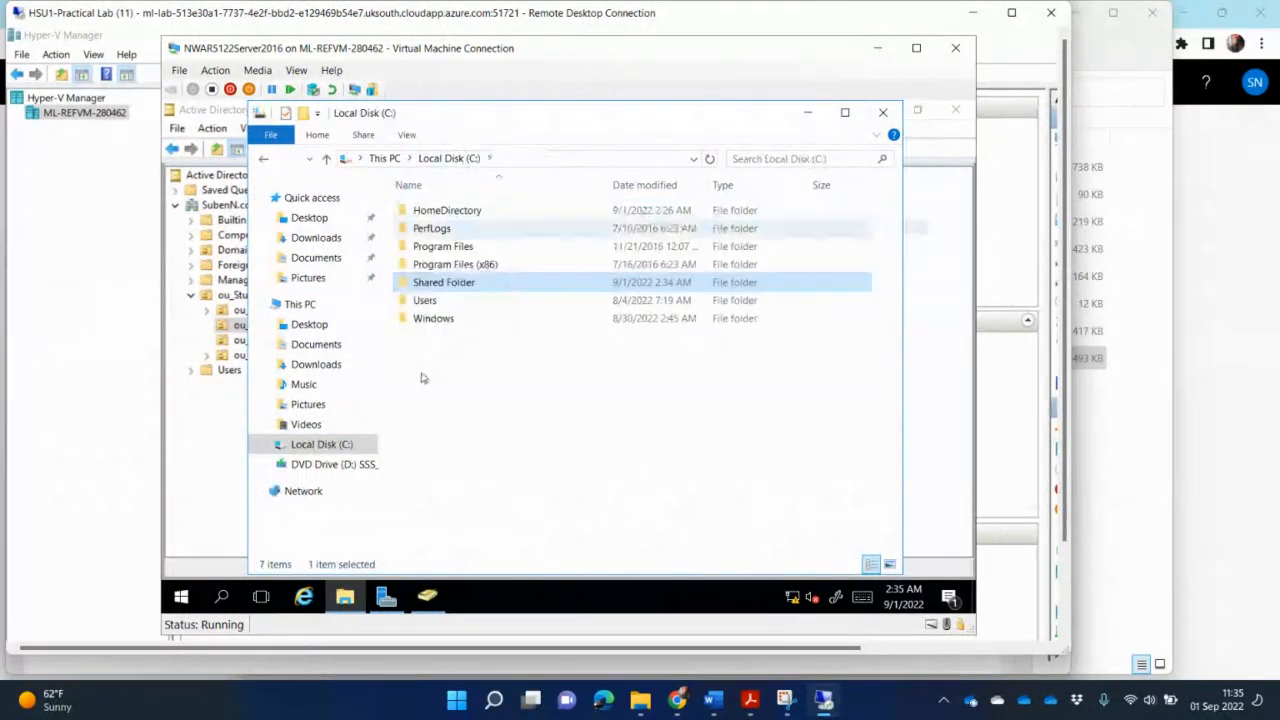
right_click(450, 283)
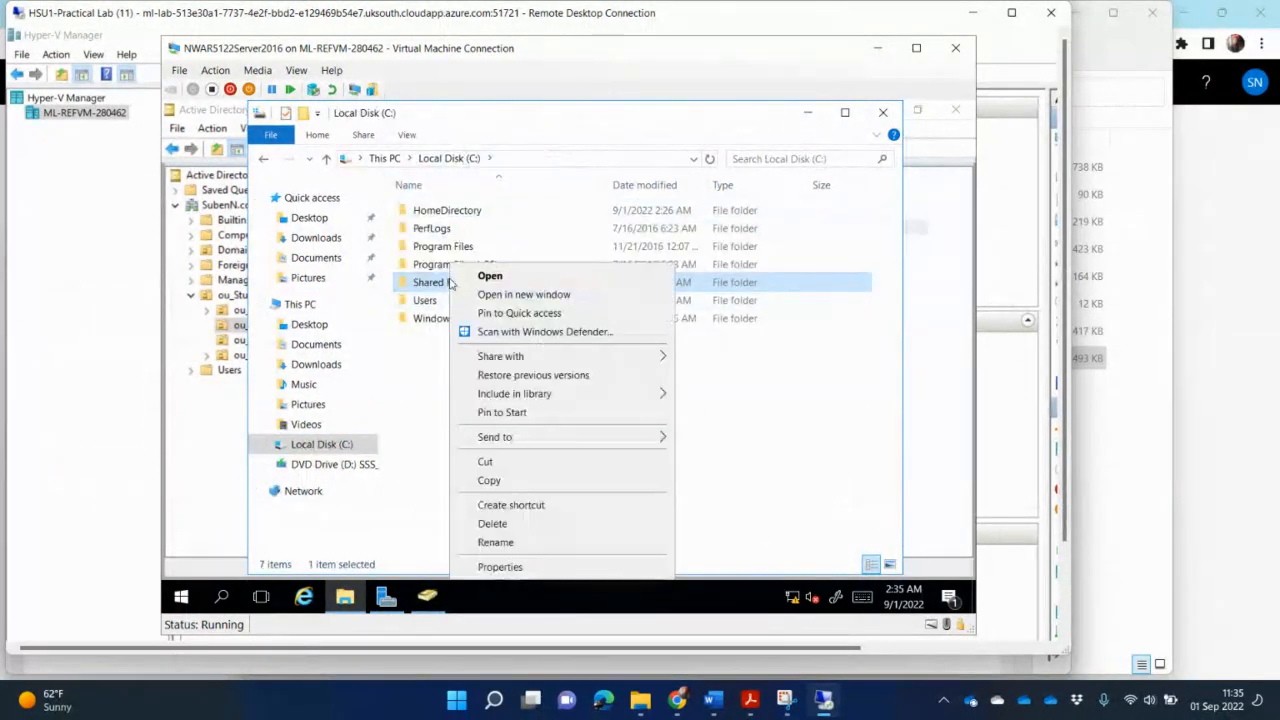
left_click(533, 568)
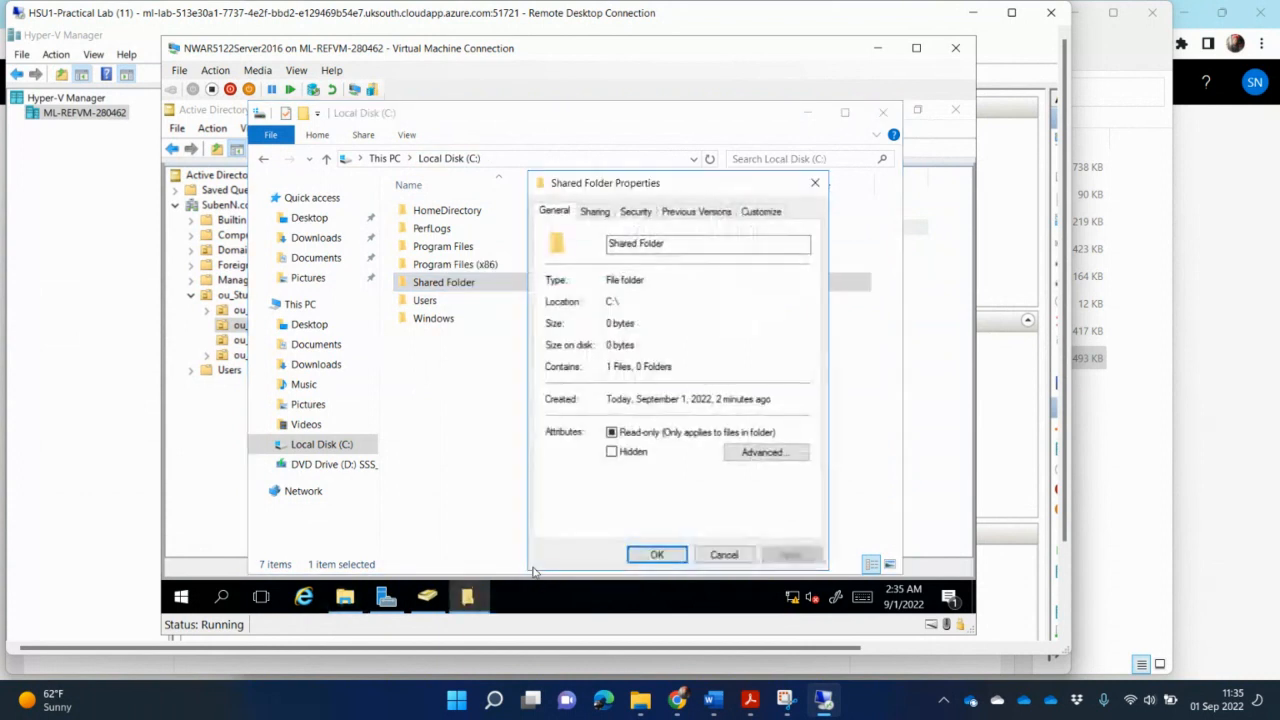
left_click(636, 212)
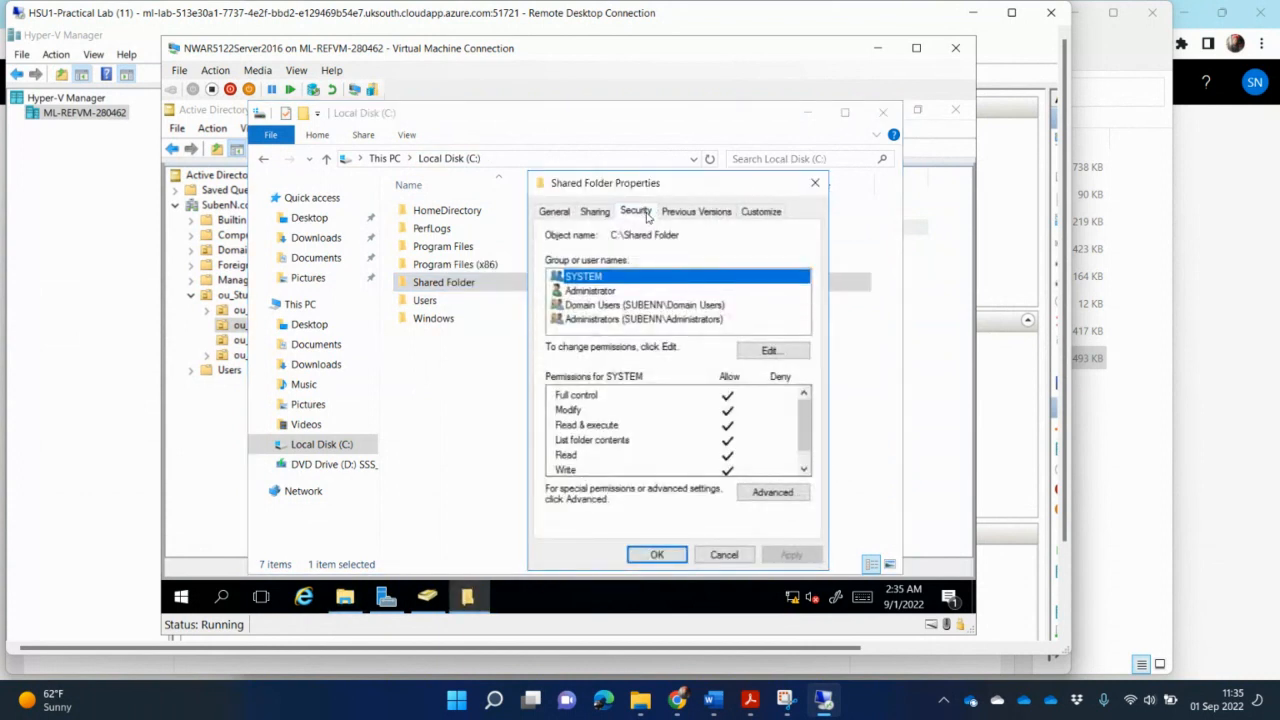
left_click(675, 306)
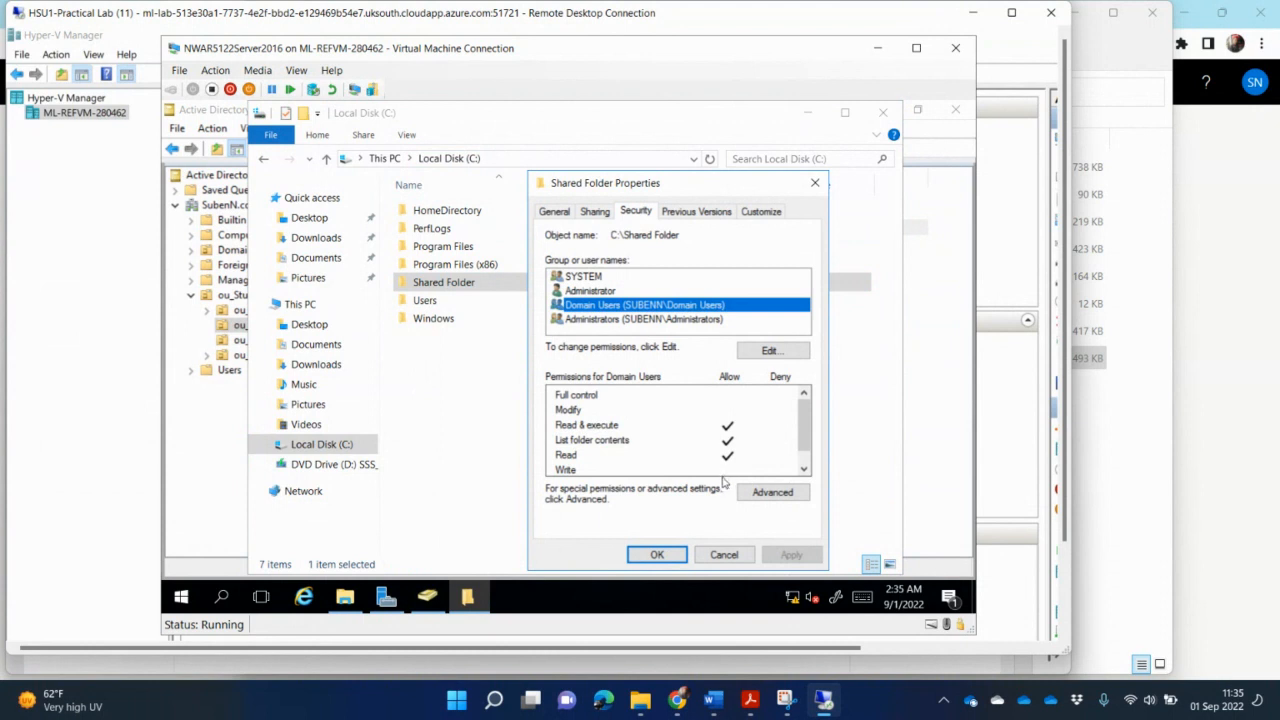
left_click(668, 557)
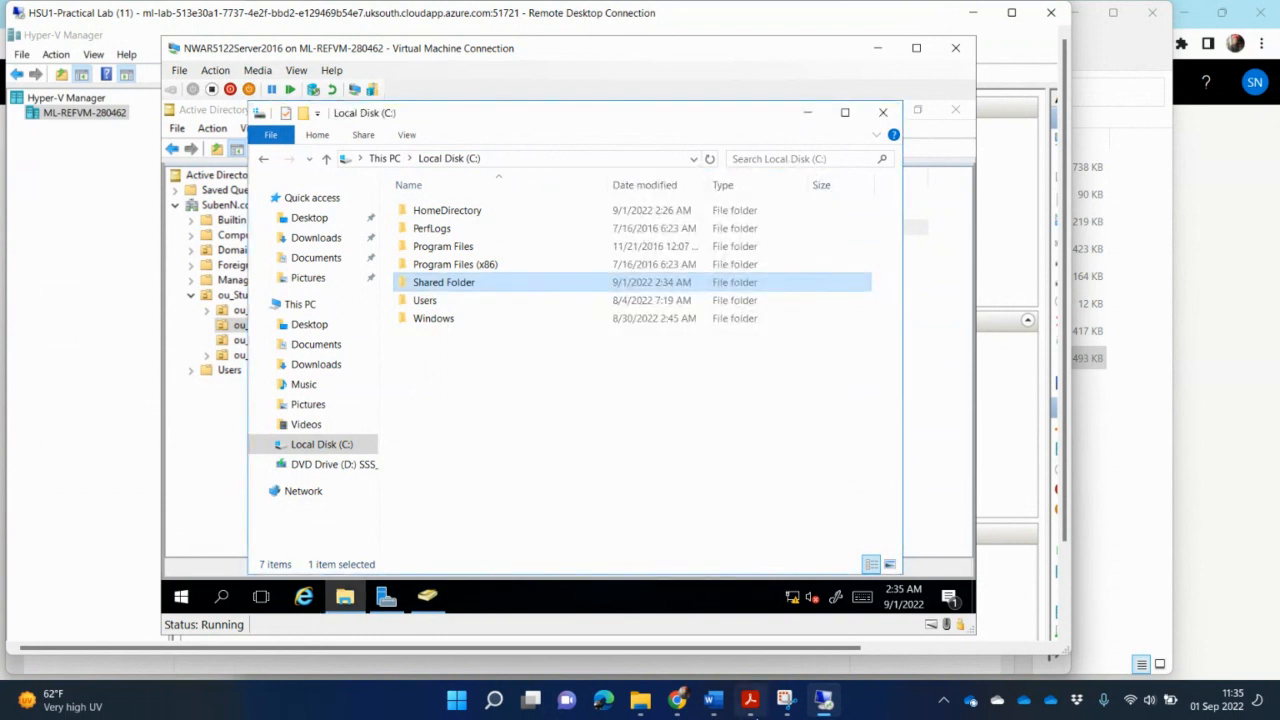
- Read further down the assignment instructions in the PDF
left_click(750, 699)
scroll(658, 555, "down", 1)
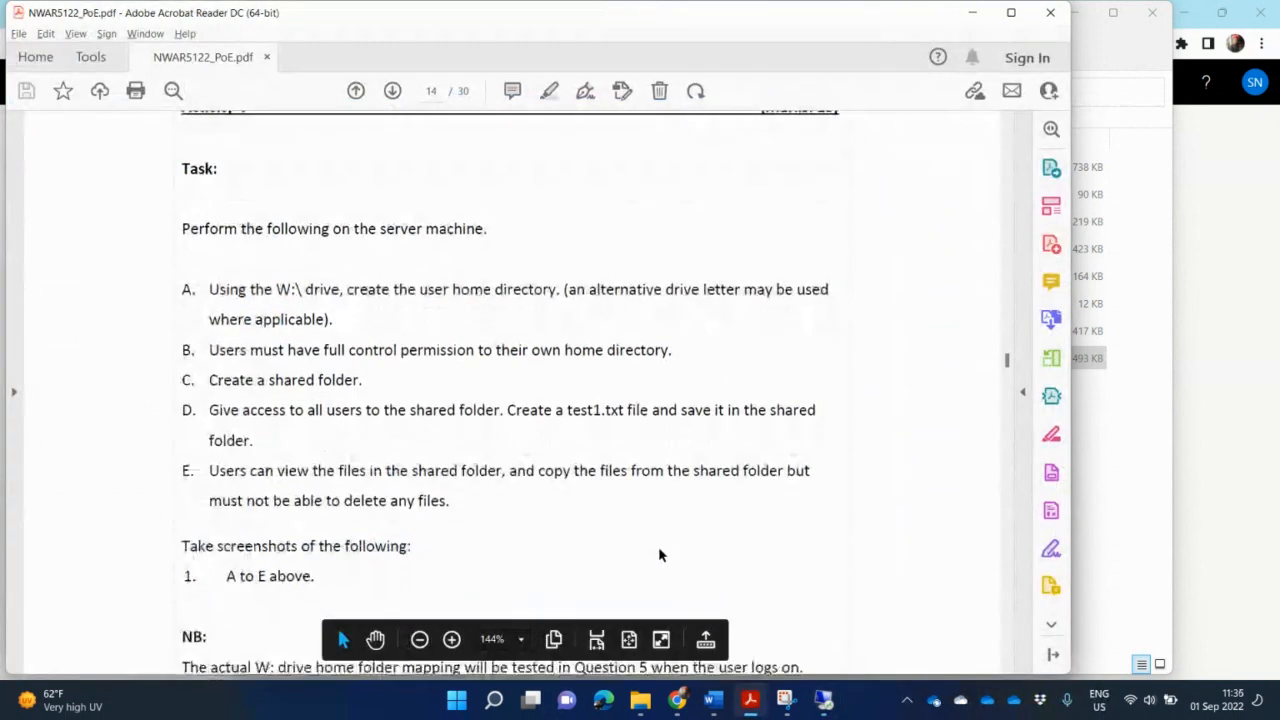
scroll(658, 555, "down", 1)
scroll(658, 555, "down", 2)
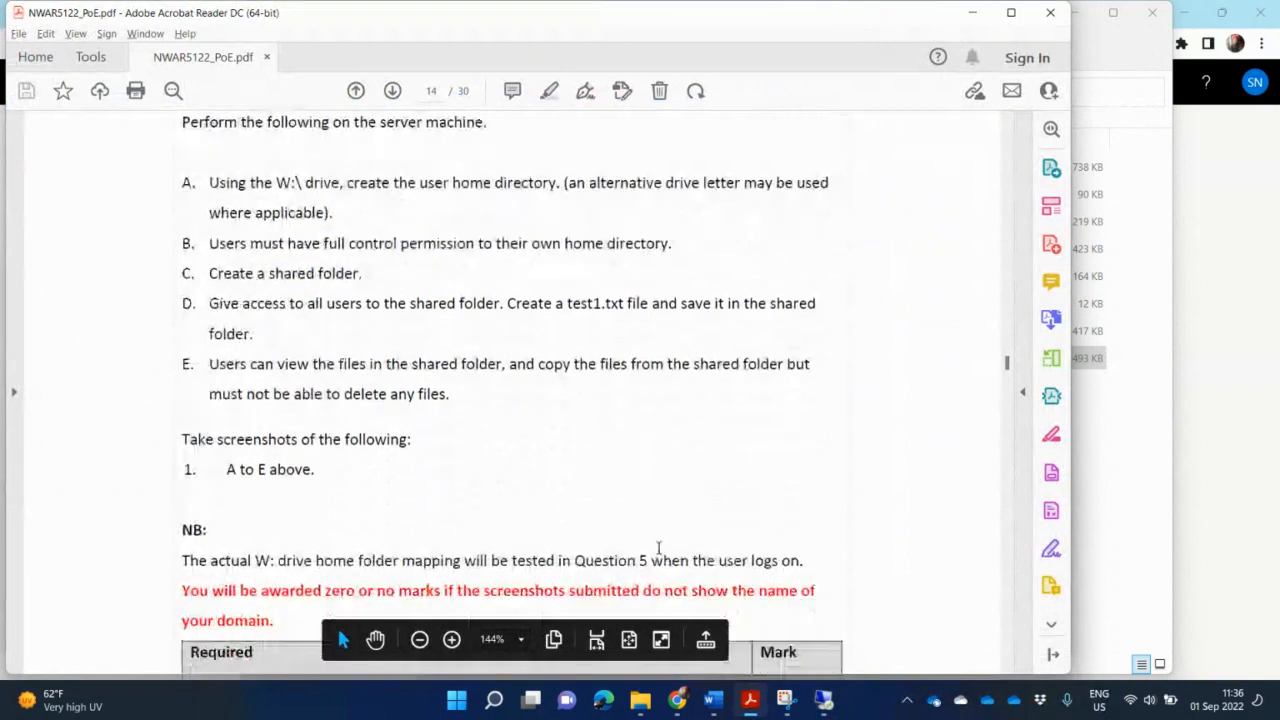
- Select the mark allocation table rows in the assignment PDF for copying
scroll(658, 540, "down", 1)
scroll(698, 414, "down", 1)
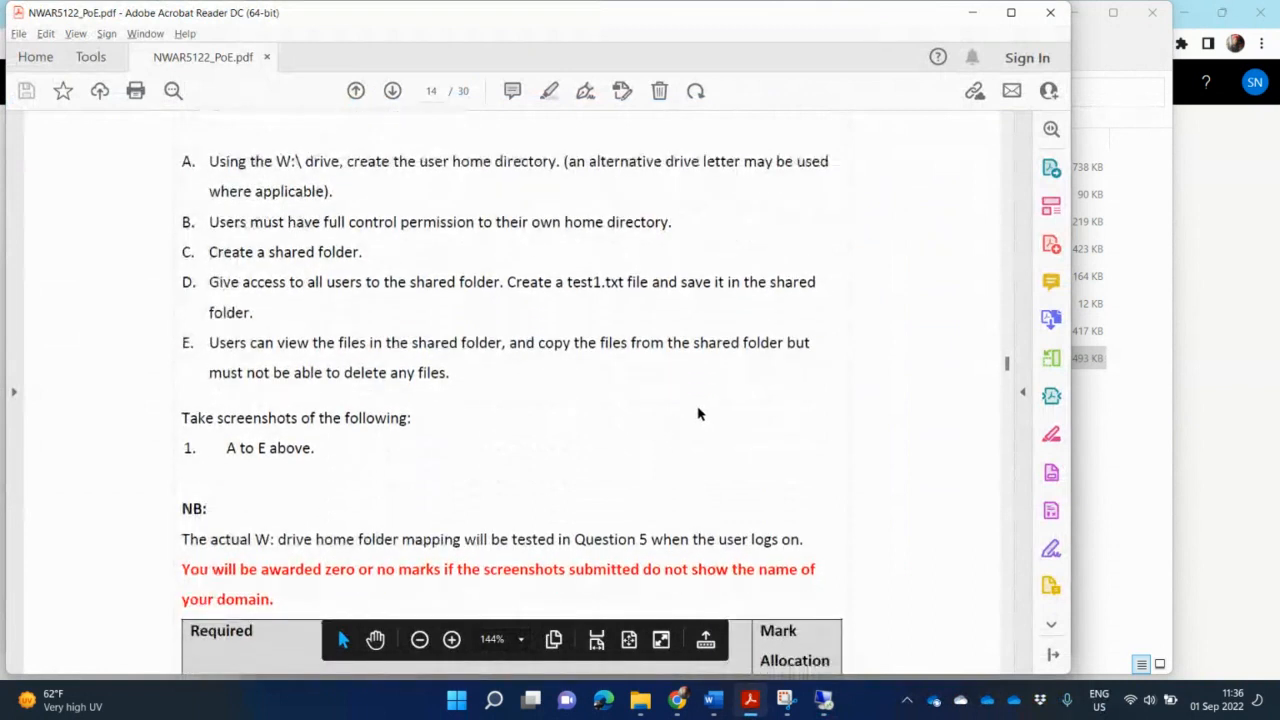
scroll(698, 414, "down", 8)
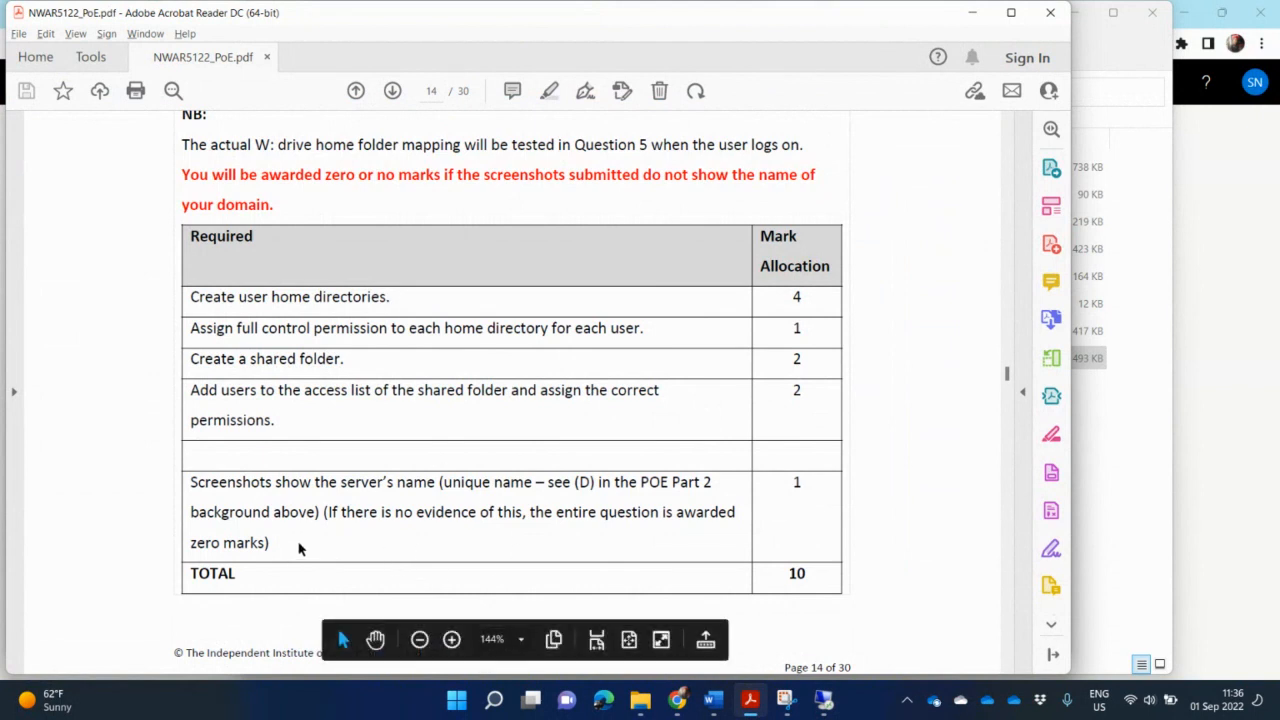
left_click_drag(280, 542, 226, 300)
key("ctrl+c")
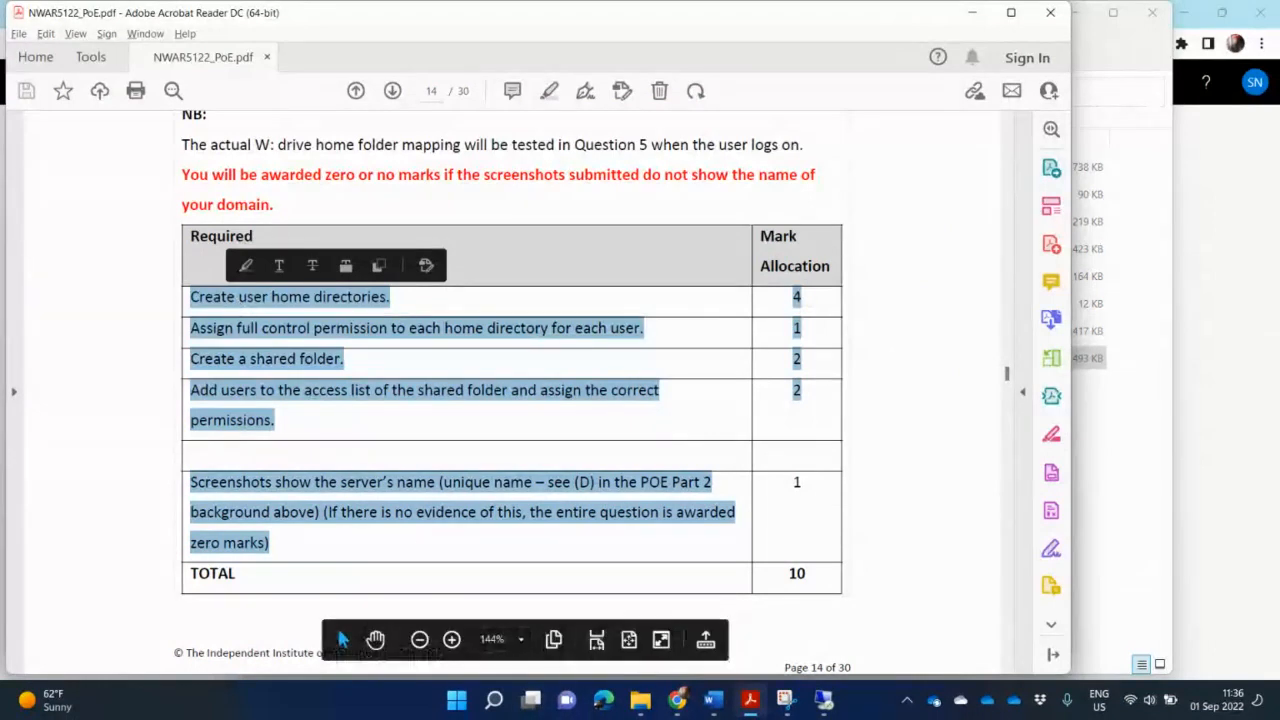
- Switch to the guidelines document and delete the Activity Five folder permissions screenshot
left_click(714, 703)
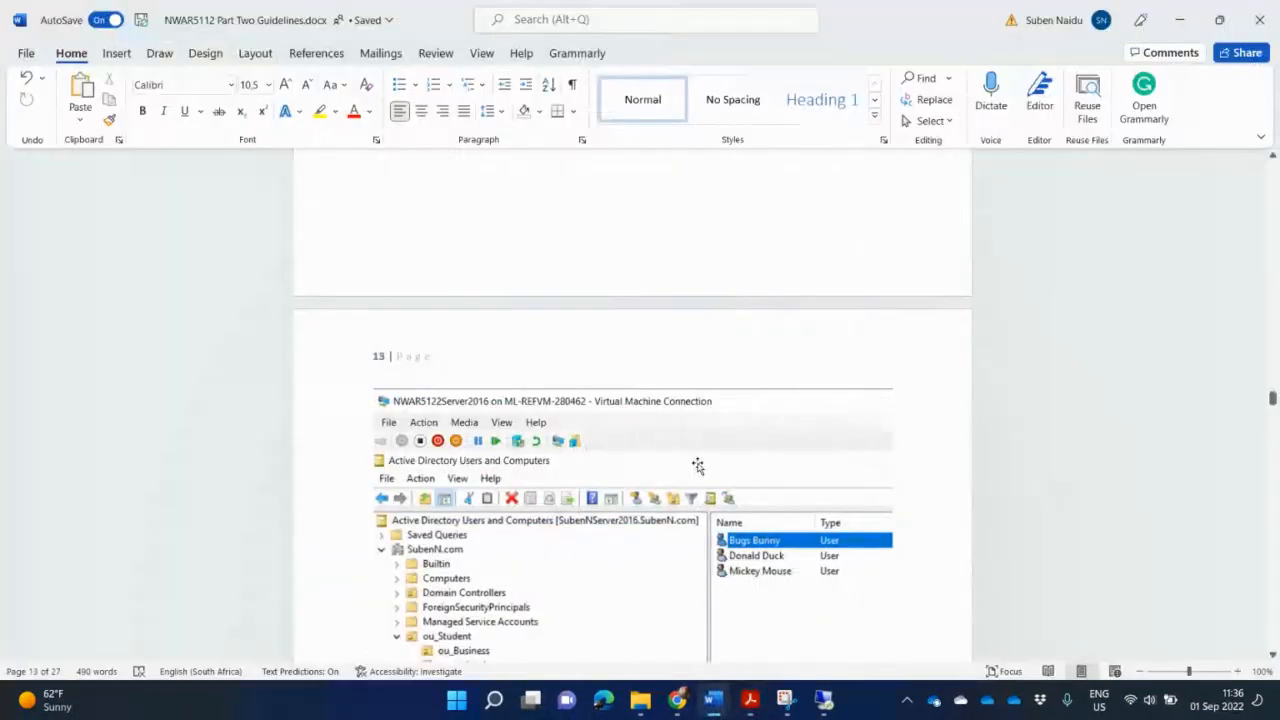
scroll(709, 468, "down", 10)
scroll(709, 468, "down", 15)
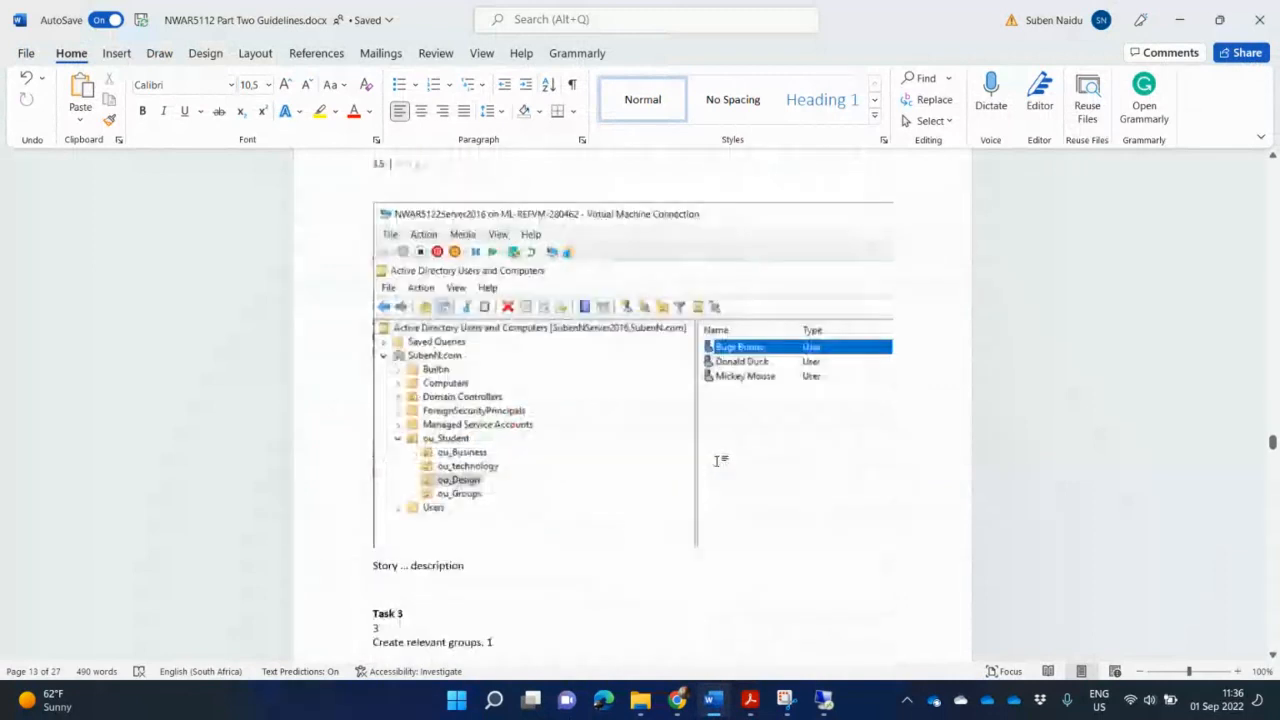
scroll(717, 465, "down", 15)
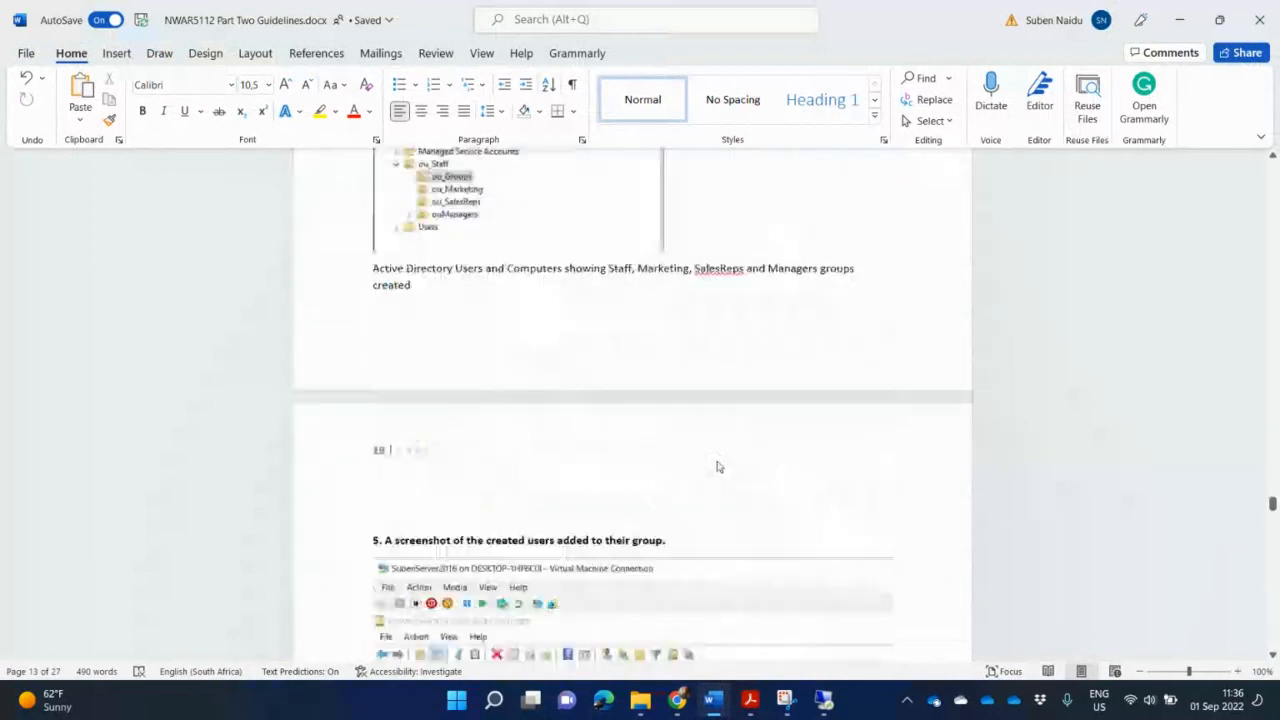
scroll(717, 461, "down", 15)
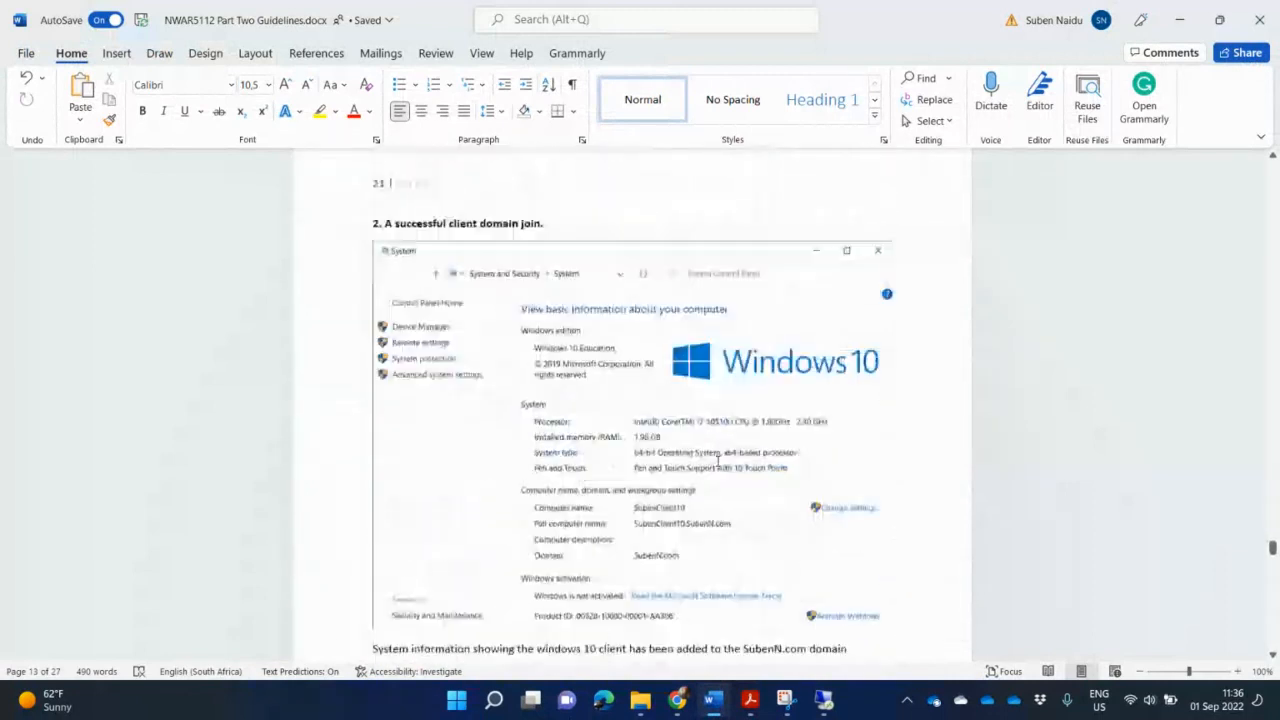
scroll(717, 461, "down", 1)
scroll(717, 460, "up", 3)
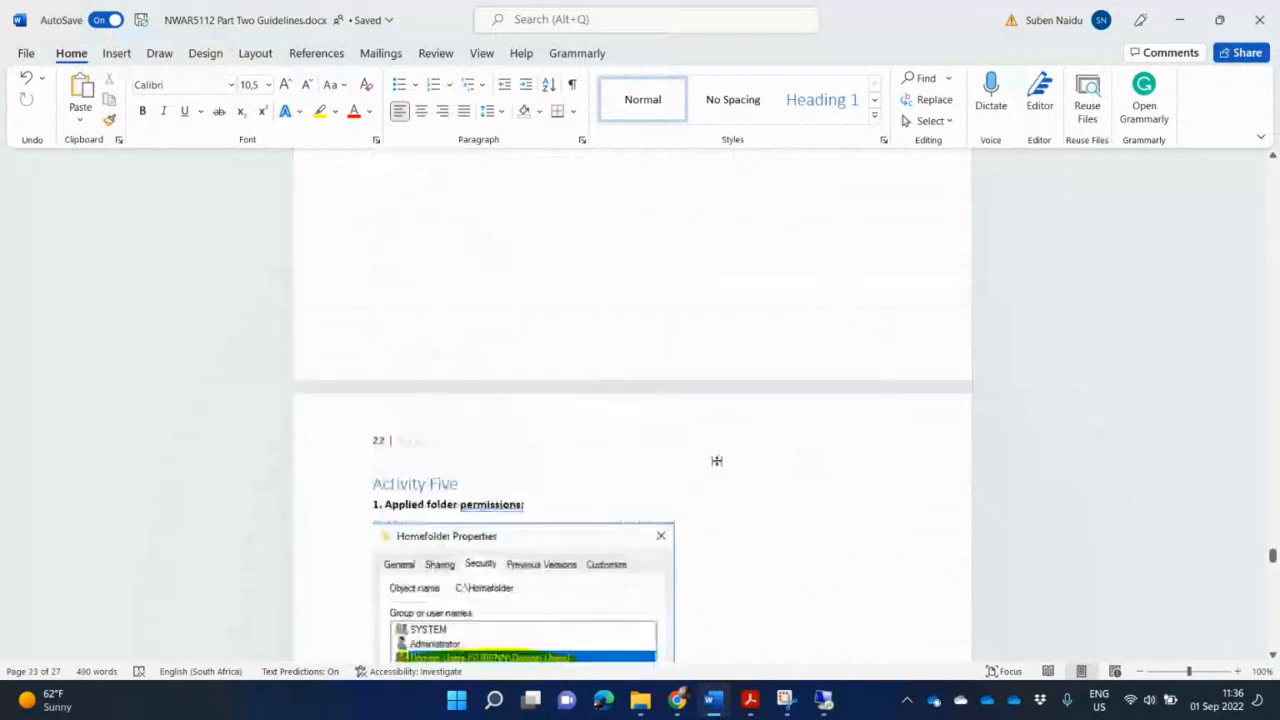
left_click(567, 622)
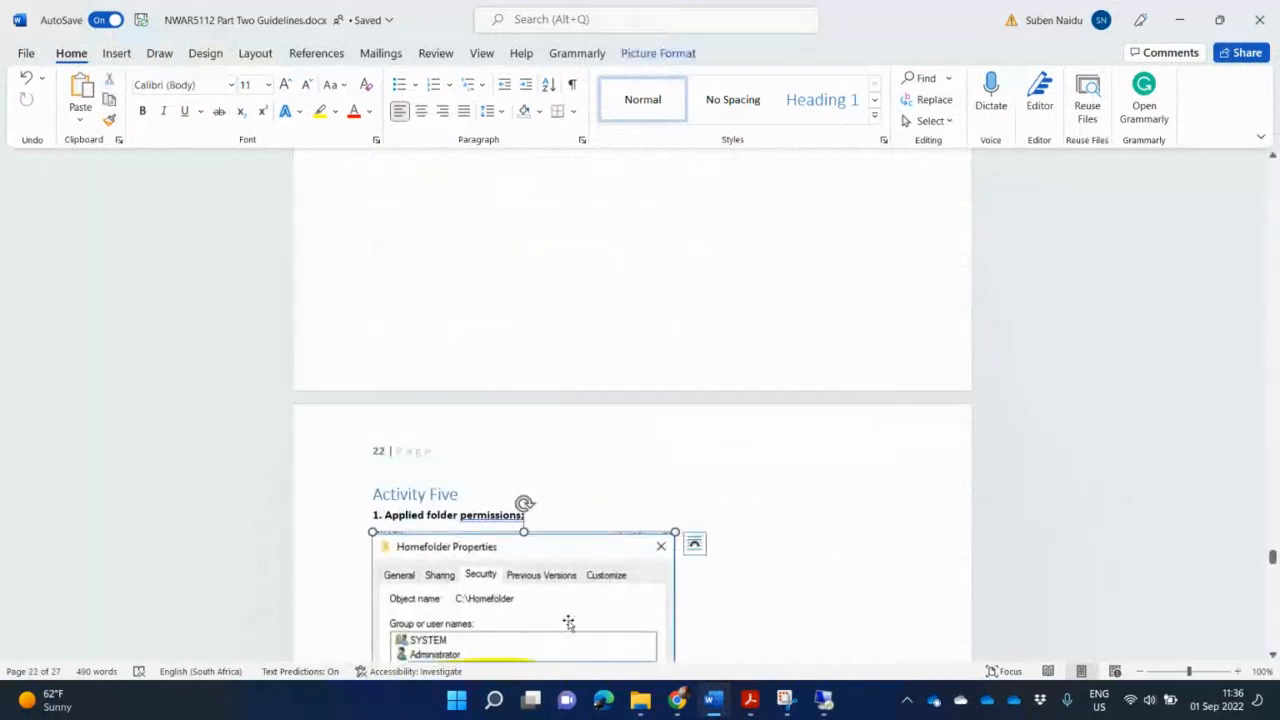
key("Delete")
- Delete the client domain join screenshot from the guidelines document
scroll(569, 620, "up", 10)
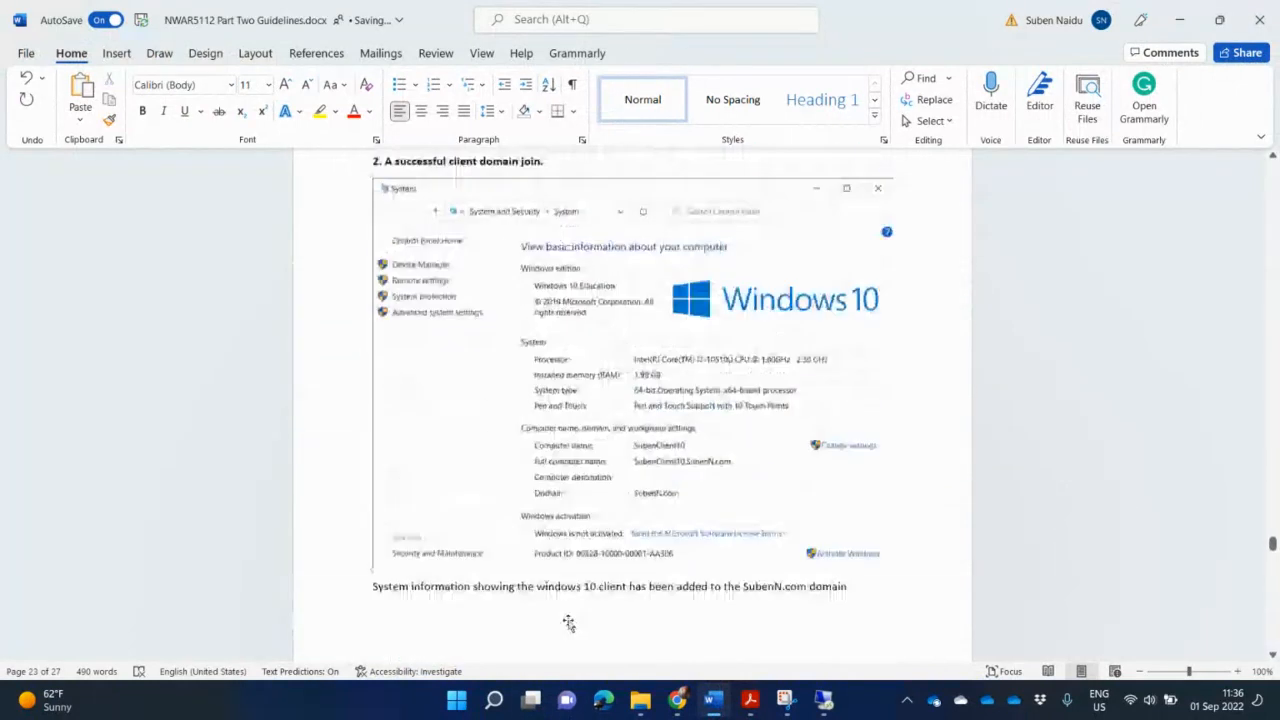
left_click(566, 529)
key("Delete")
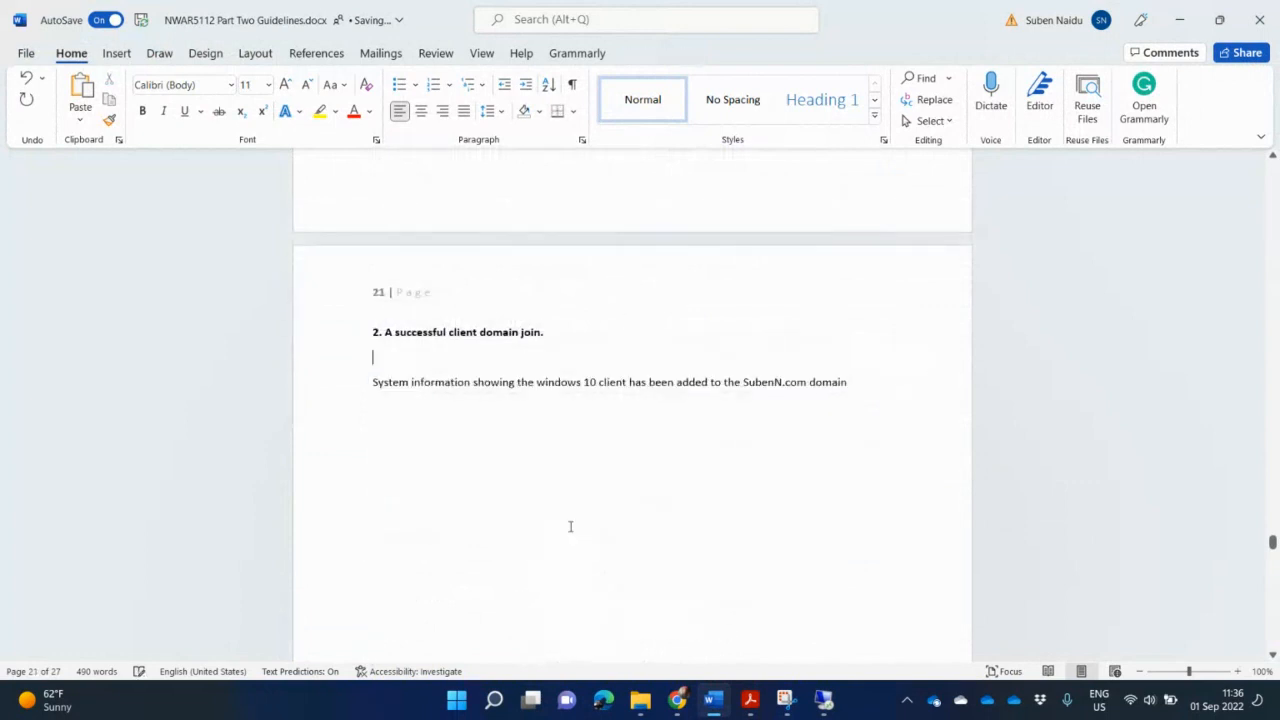
- Delete the network connection details screenshot under Activity Four
scroll(555, 530, "up", 10)
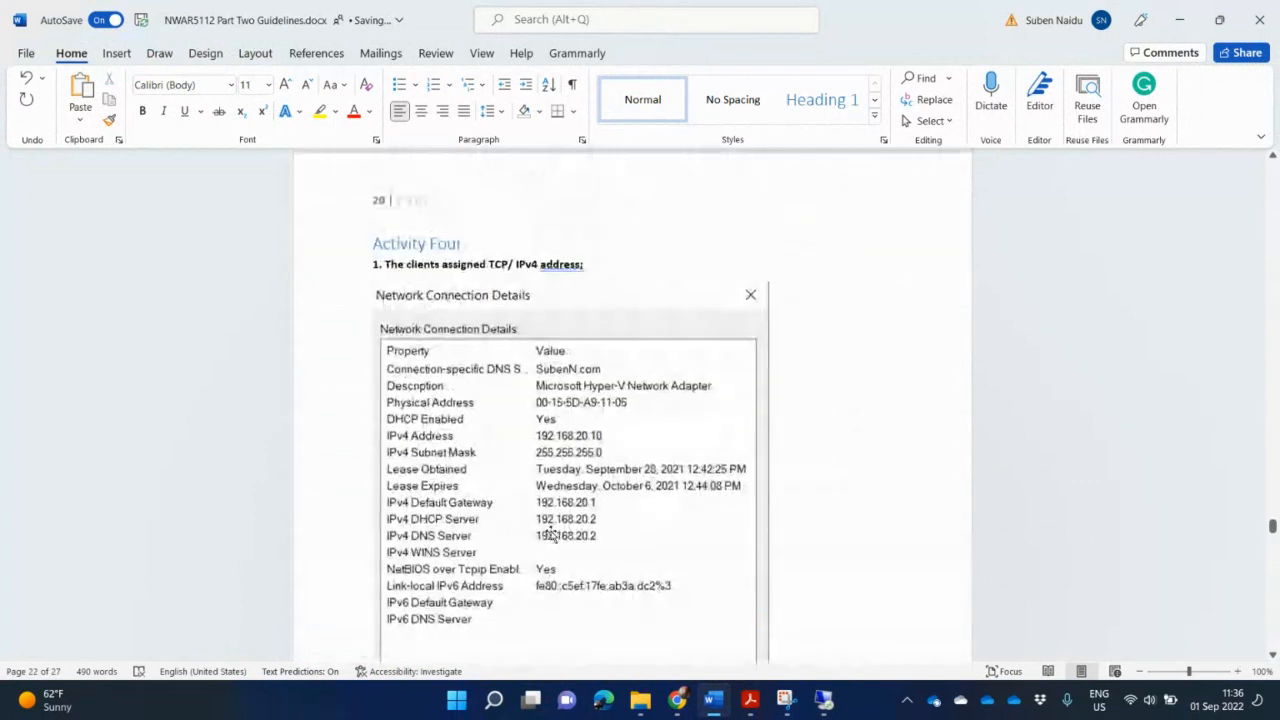
left_click(561, 537)
key("Delete")
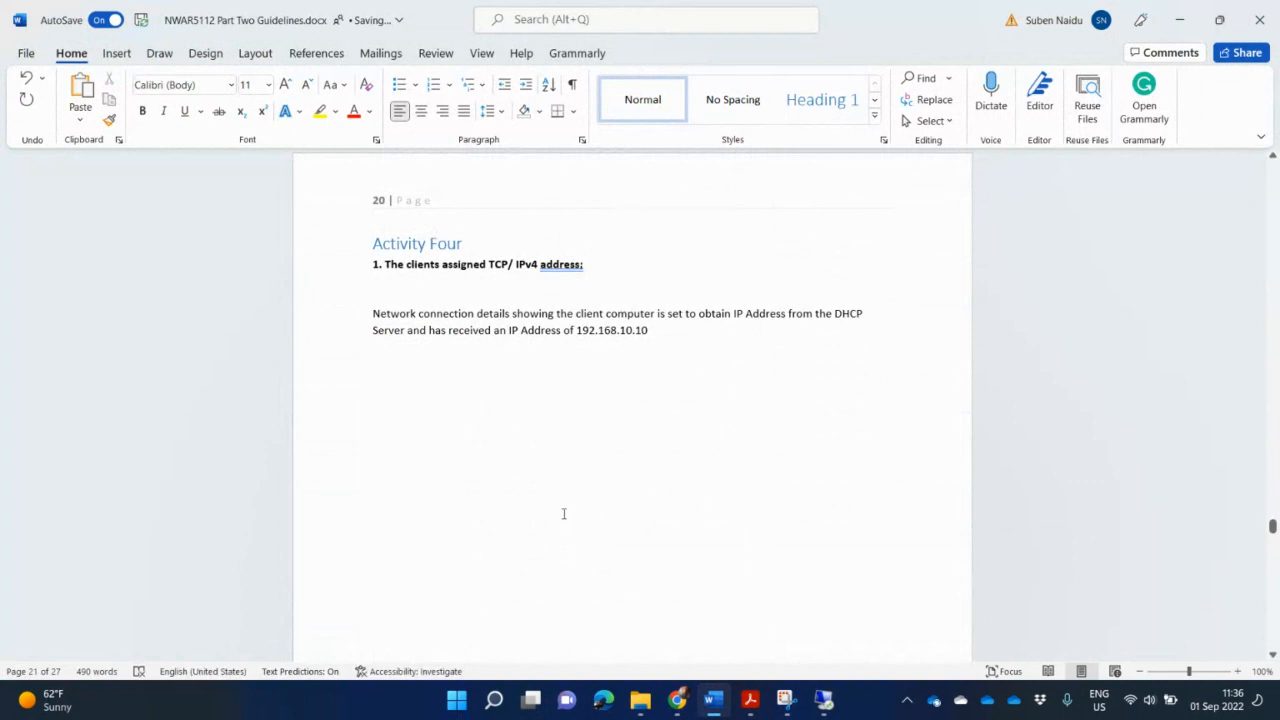
- Replace the remaining Activity Four text with the pasted mark allocation list
left_click_drag(501, 363, 320, 281)
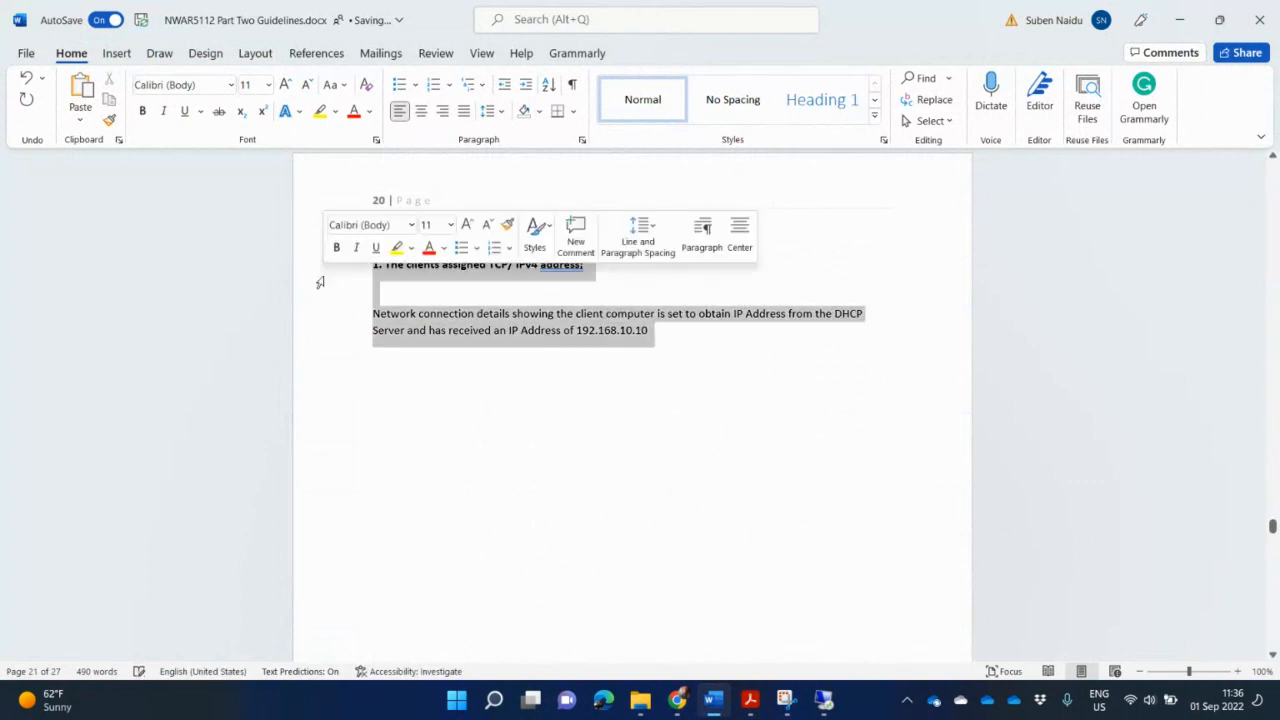
key("Delete")
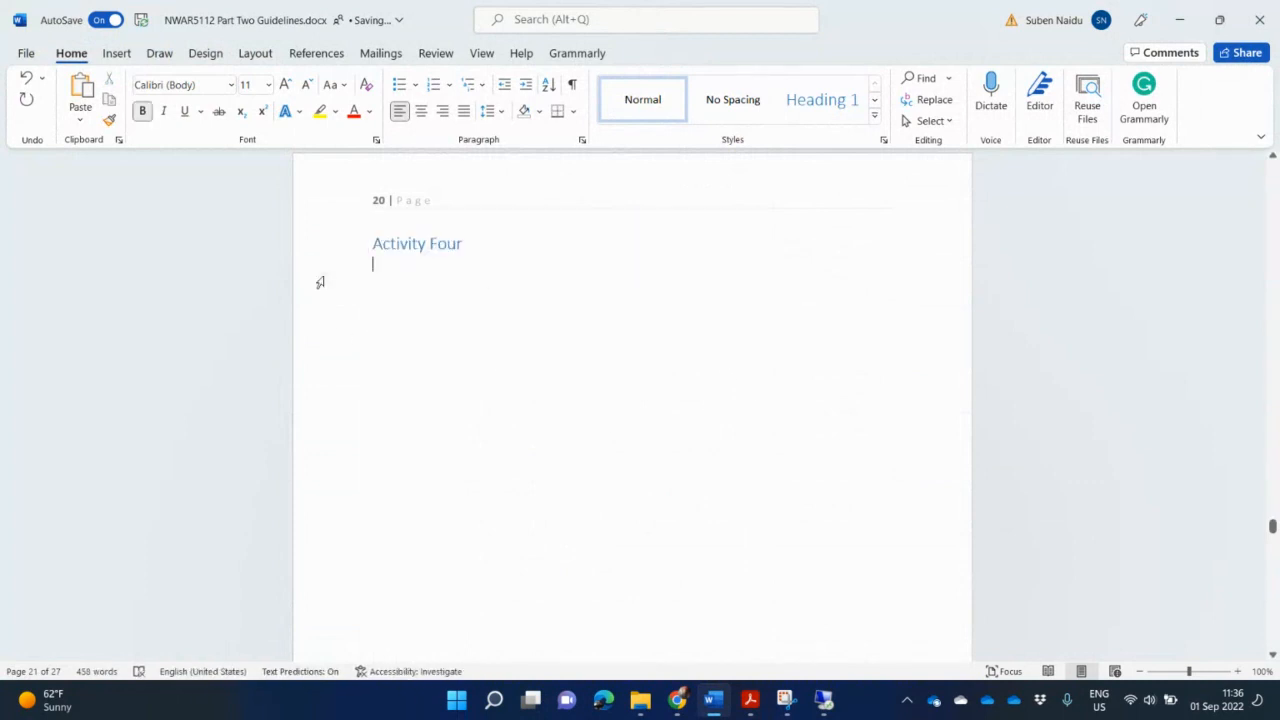
key("ctrl+v")
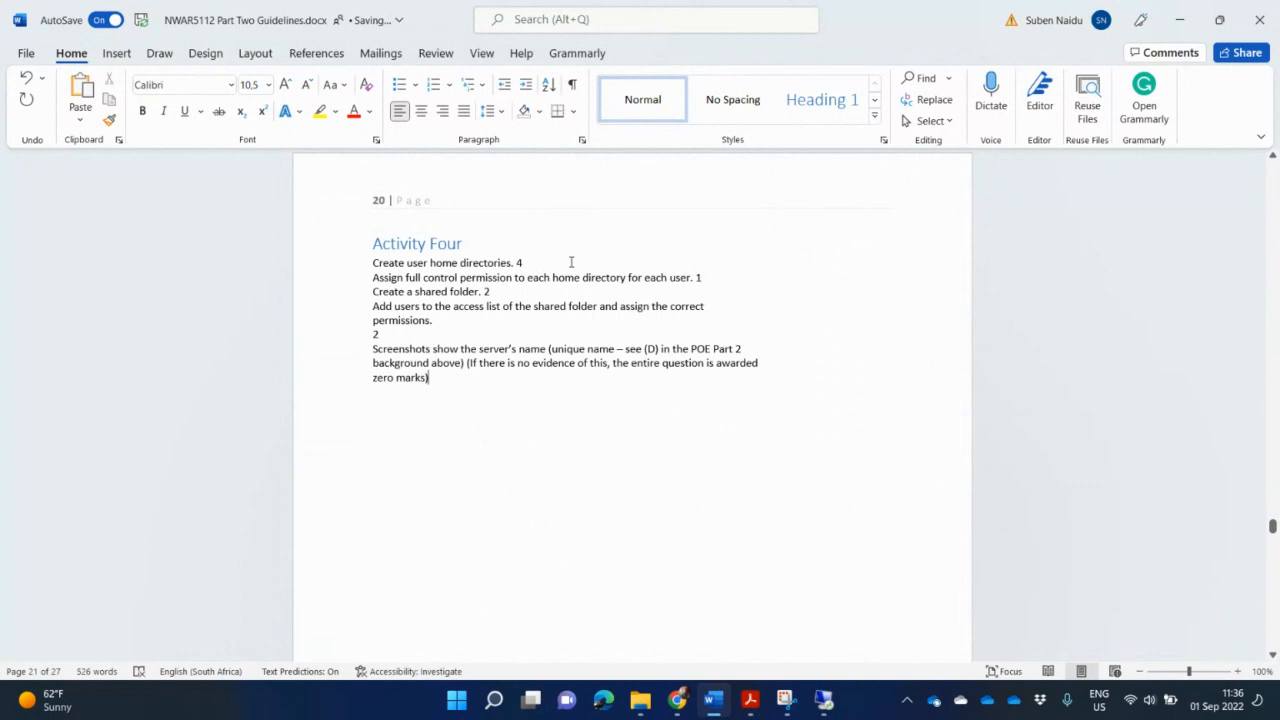
- Separate the pasted mark allocation items with blank lines and join their wrapped lines into single lines
left_click(551, 263)
key("Return")
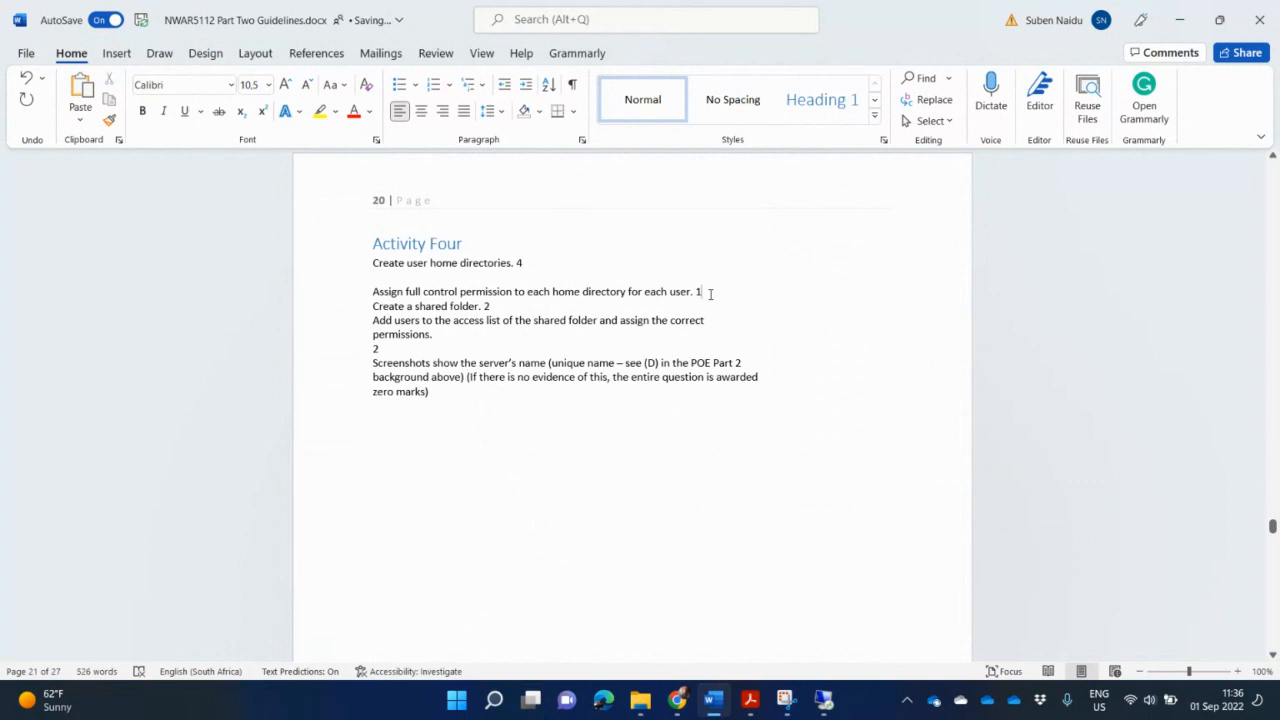
key("Return")
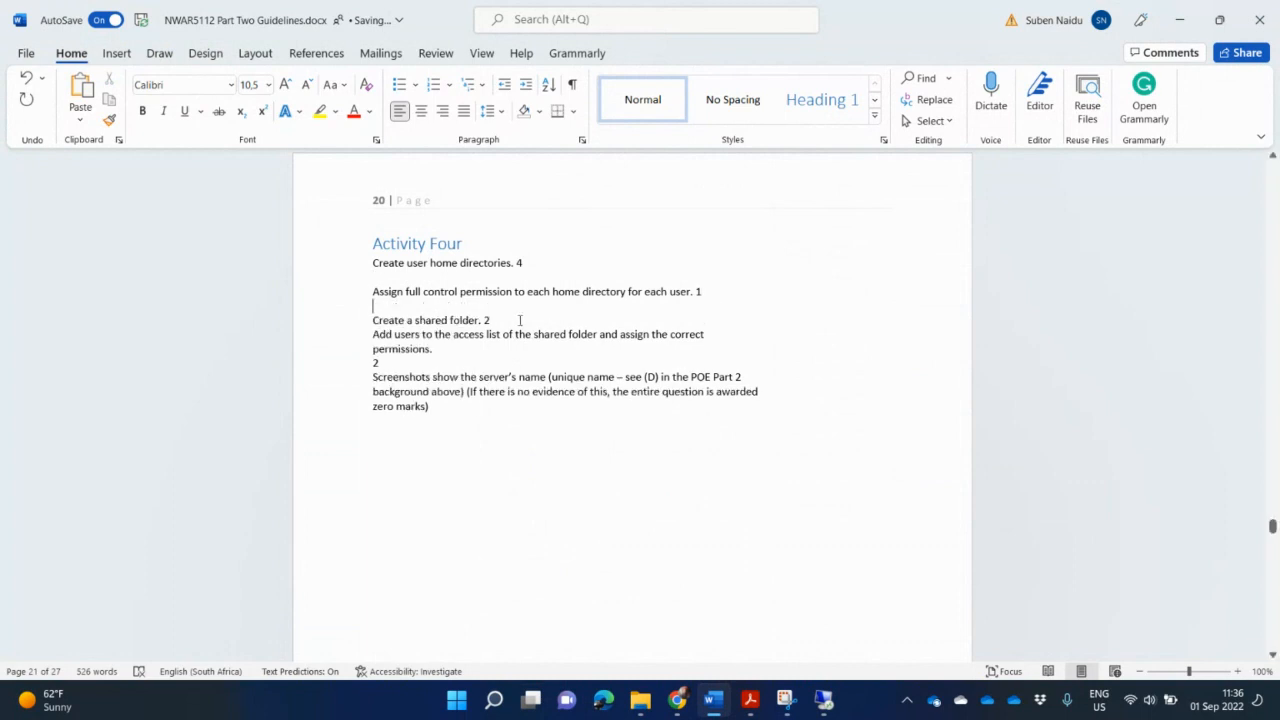
key("Return")
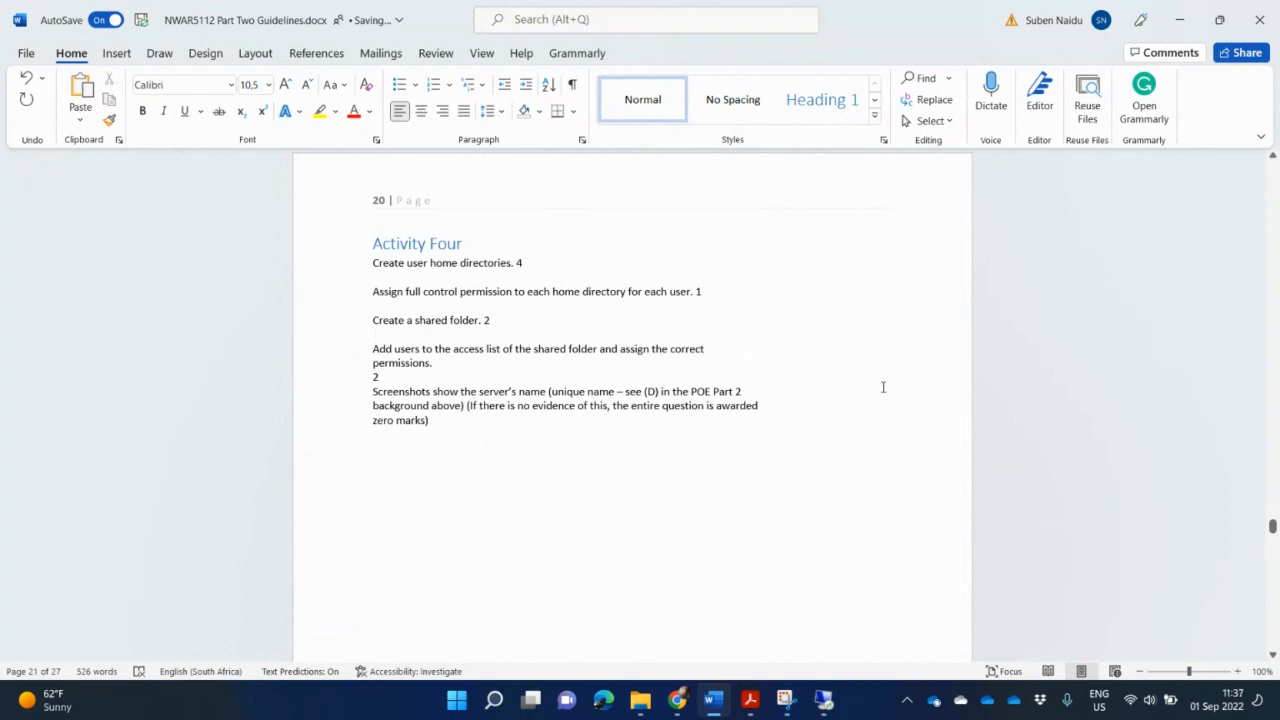
left_click(891, 346)
key("Delete")
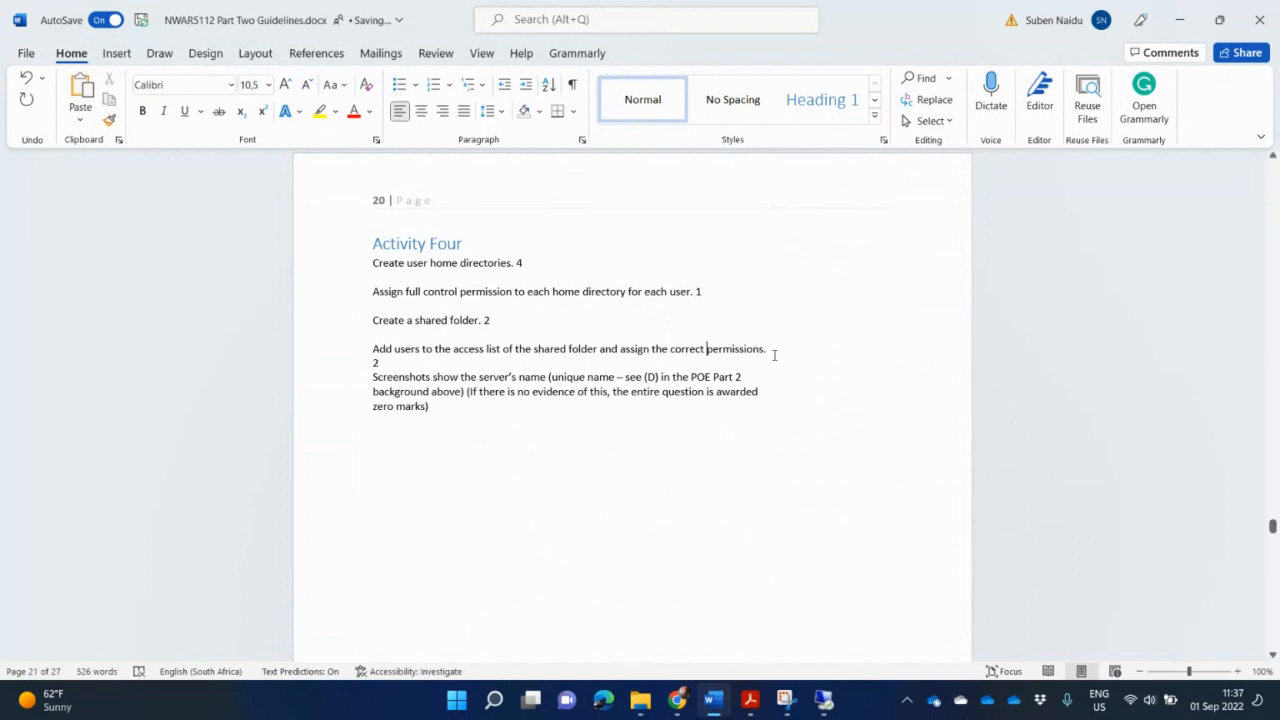
key("Return")
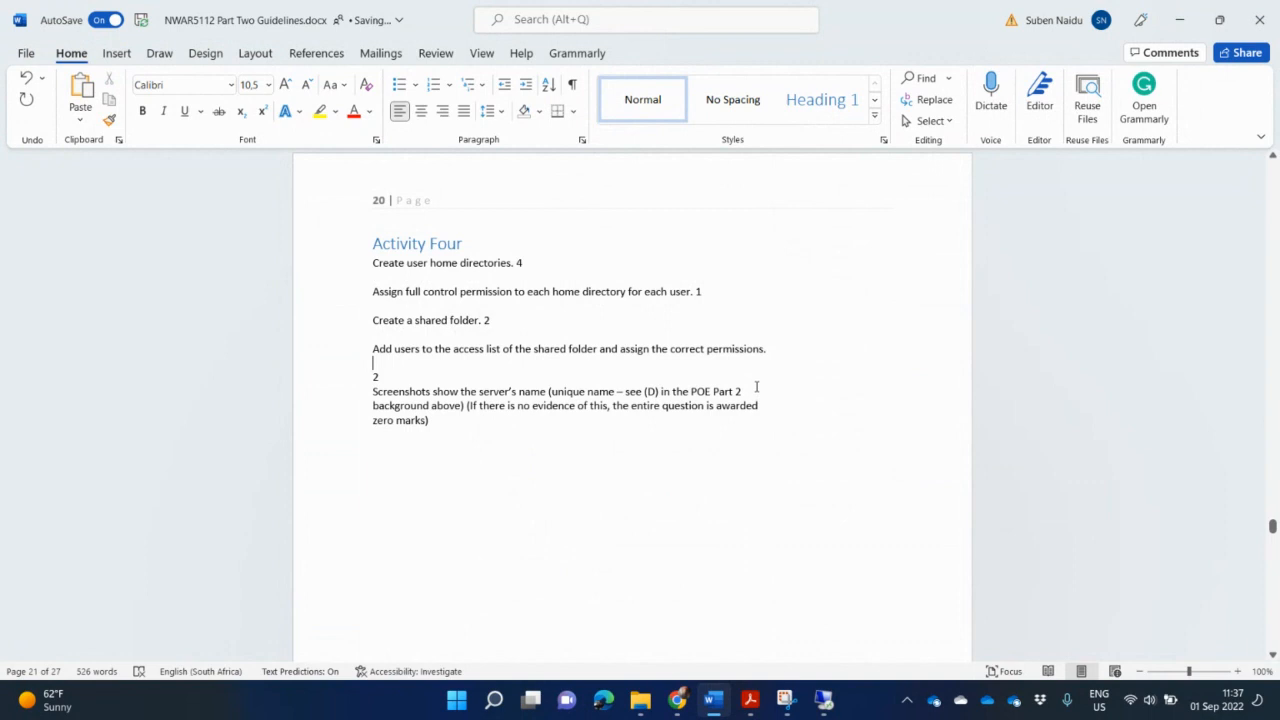
left_click(757, 390)
key("Delete")
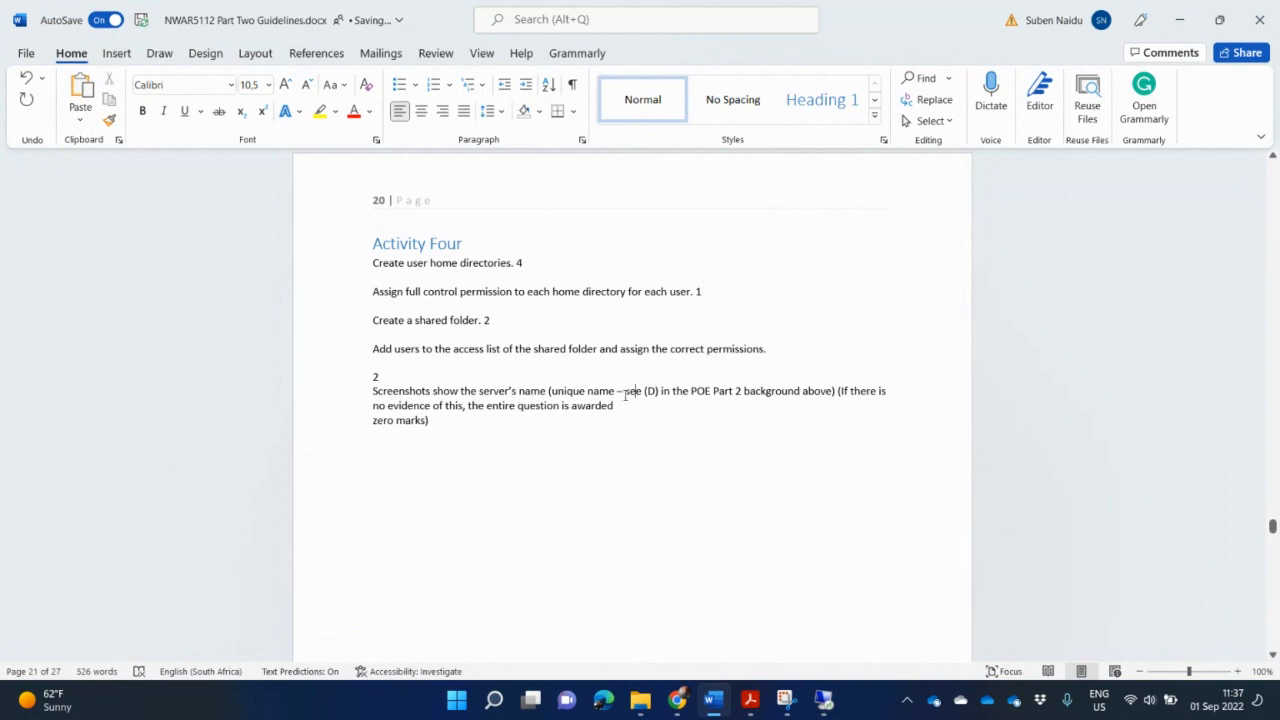
key("Delete")
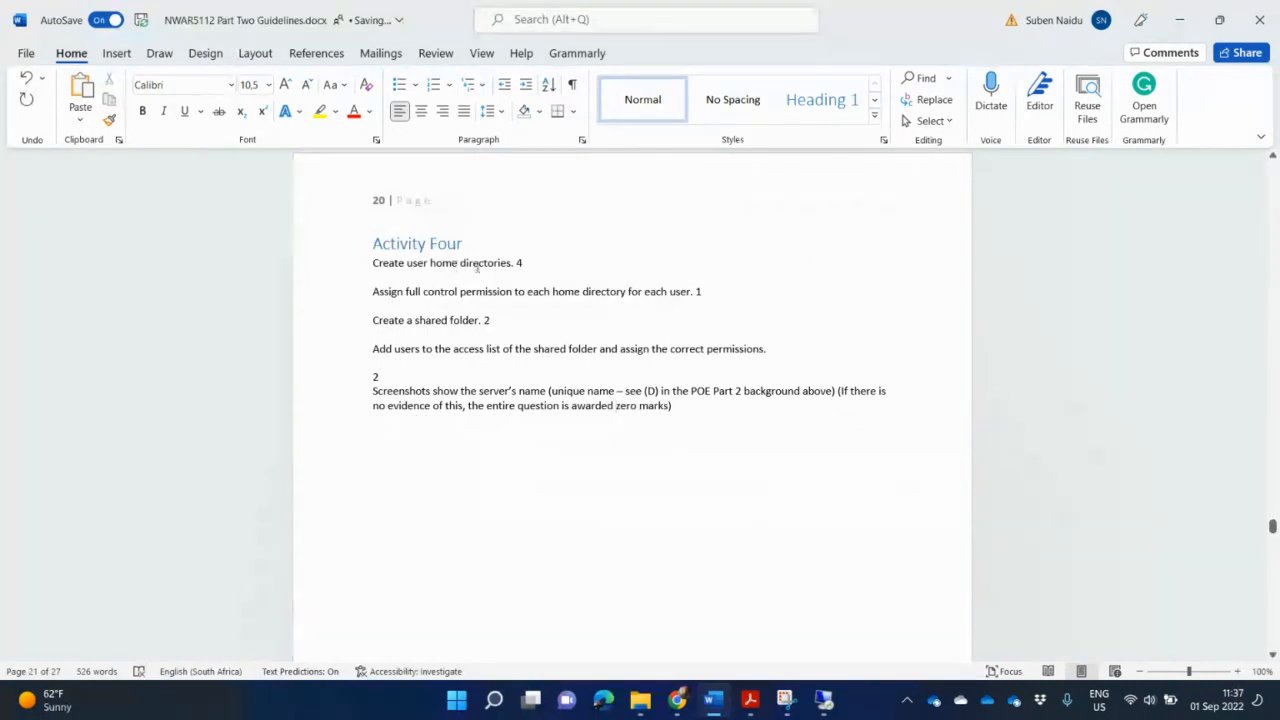
left_click(548, 262)
key("Return")
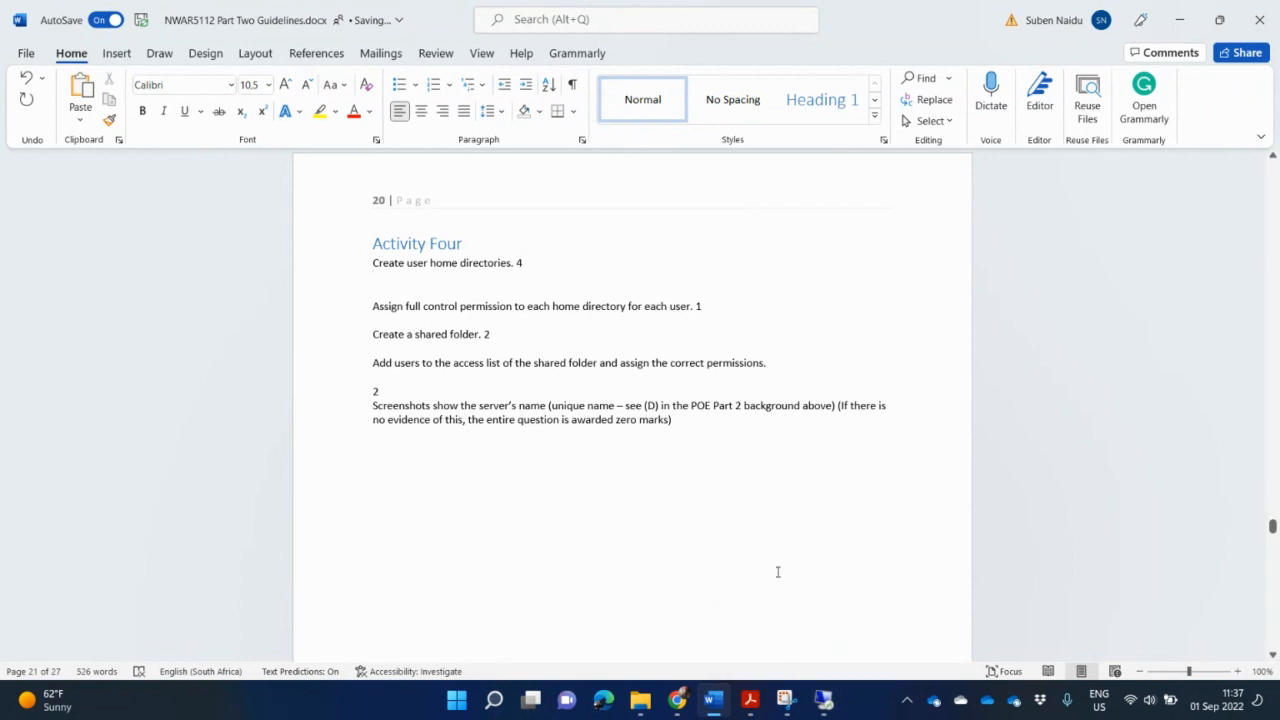
- Switch to the server virtual machine and open the HomeDirectory folder on the C: drive
mouse_move(680, 706)
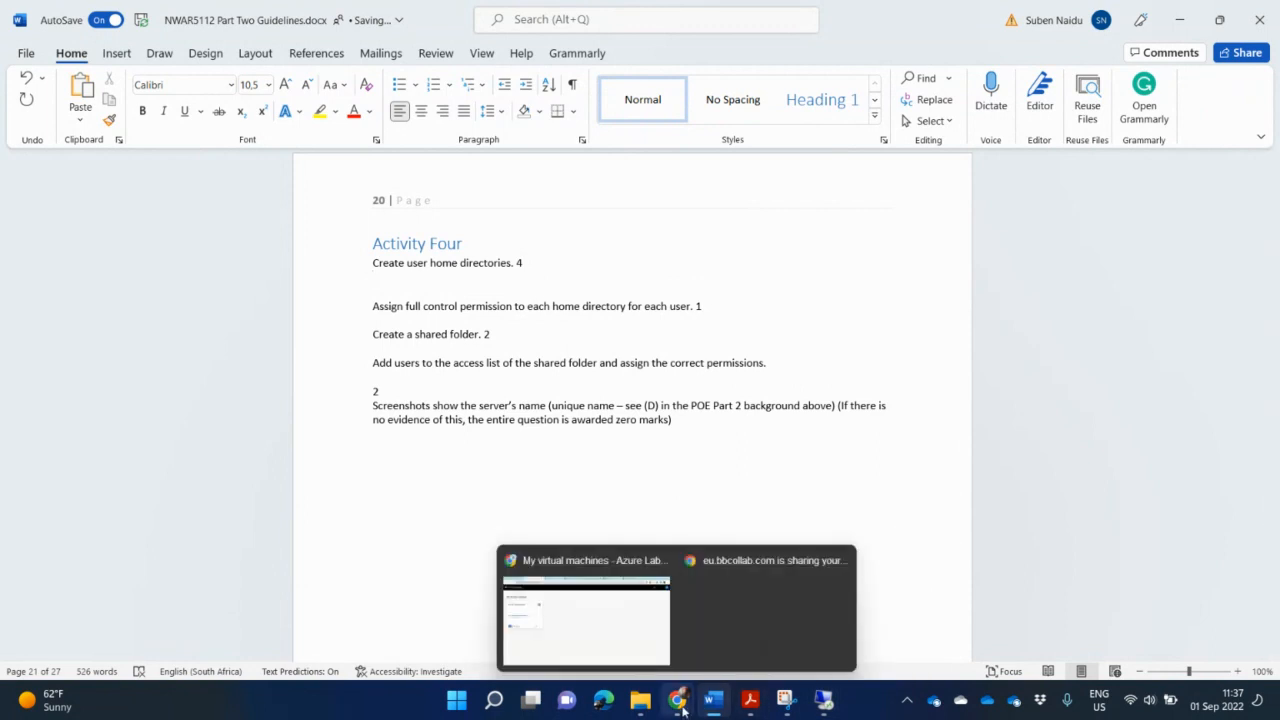
left_click(729, 617)
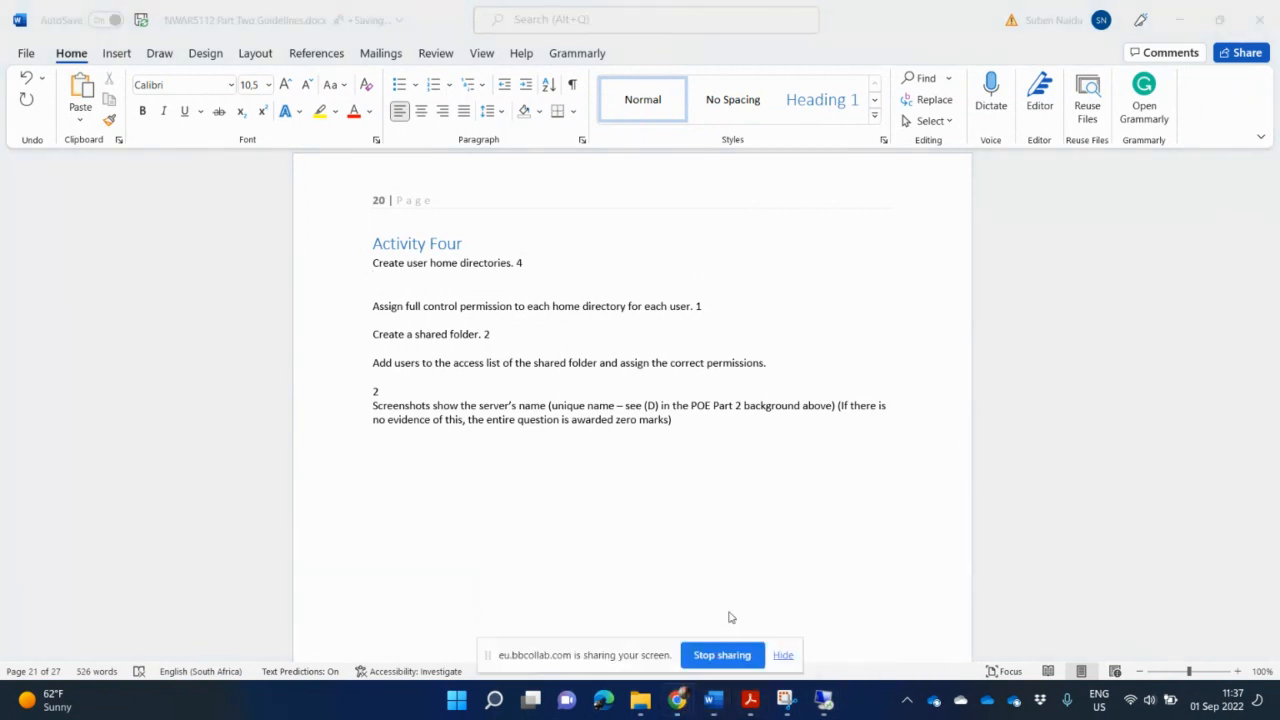
mouse_move(680, 706)
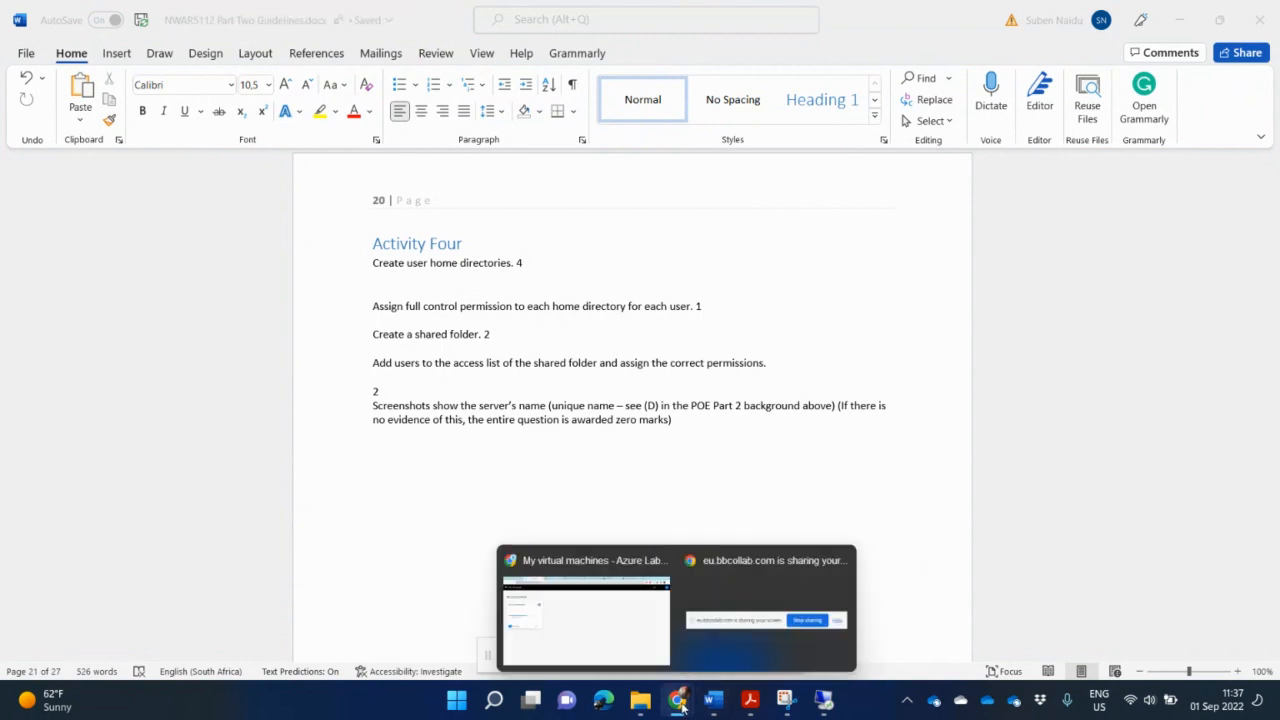
left_click(620, 652)
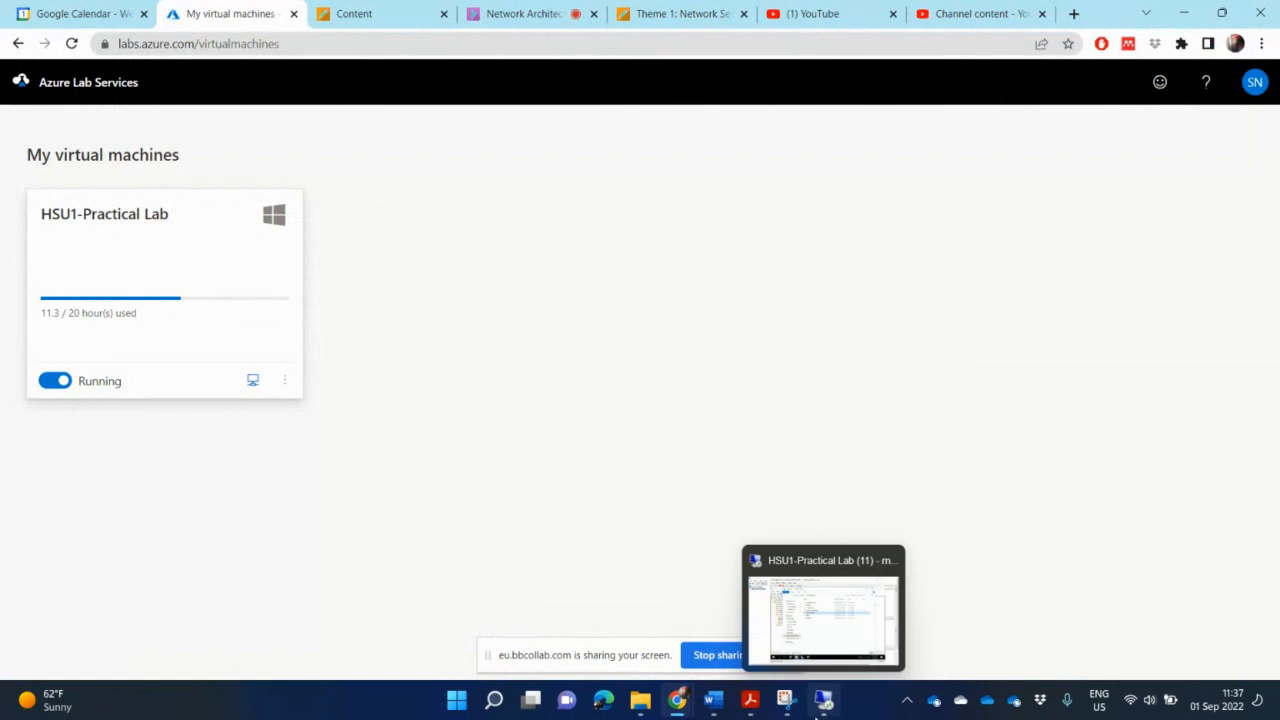
left_click(826, 702)
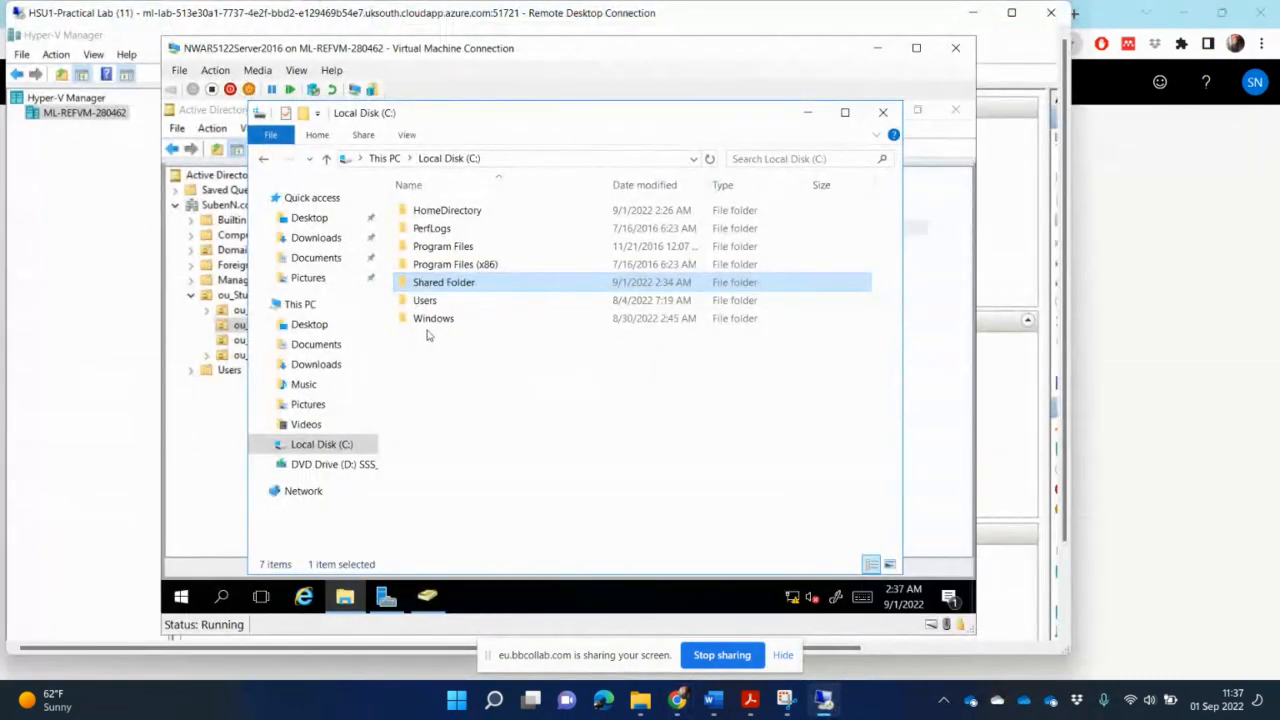
double_click(474, 212)
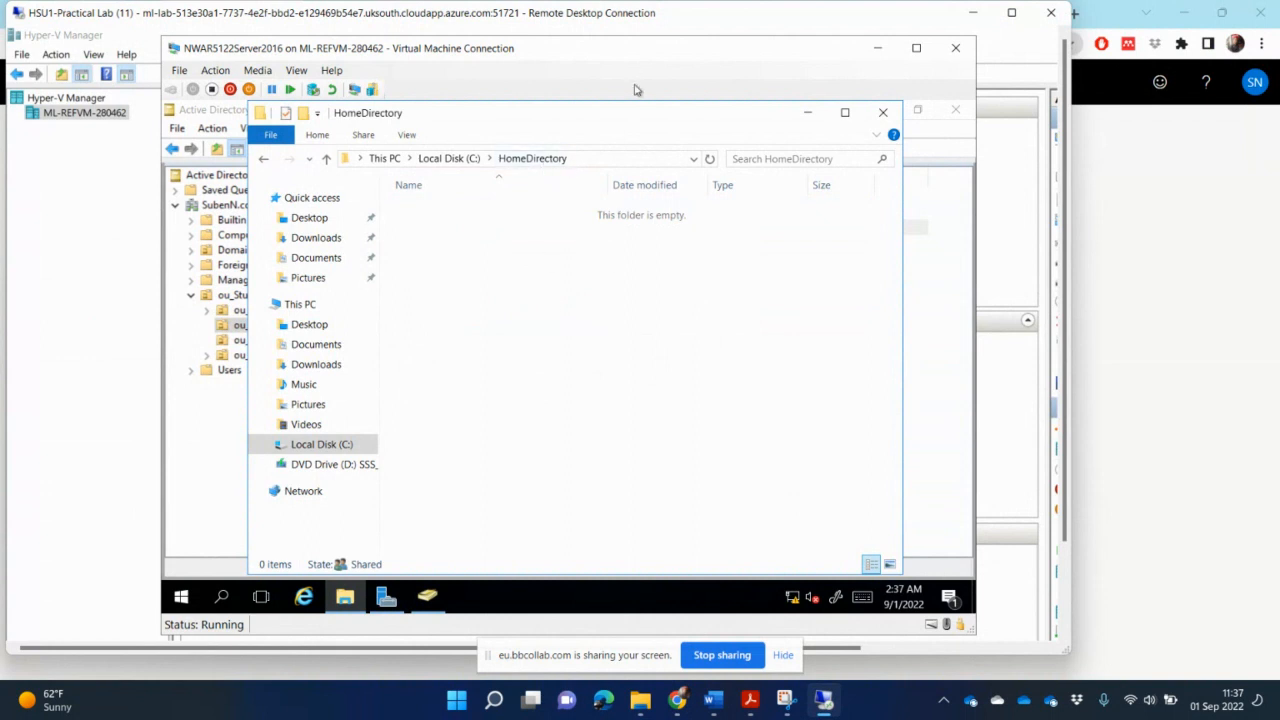
- Create a new folder named BugsB inside HomeDirectory
right_click(453, 232)
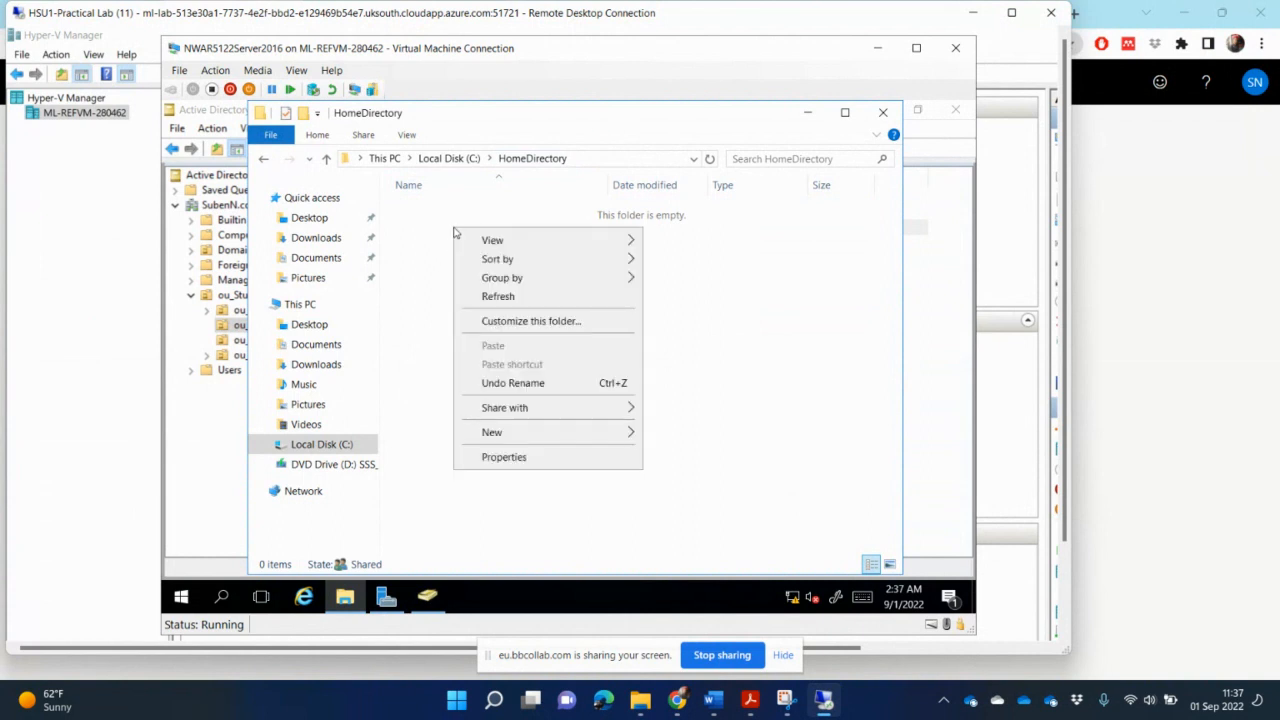
mouse_move(570, 440)
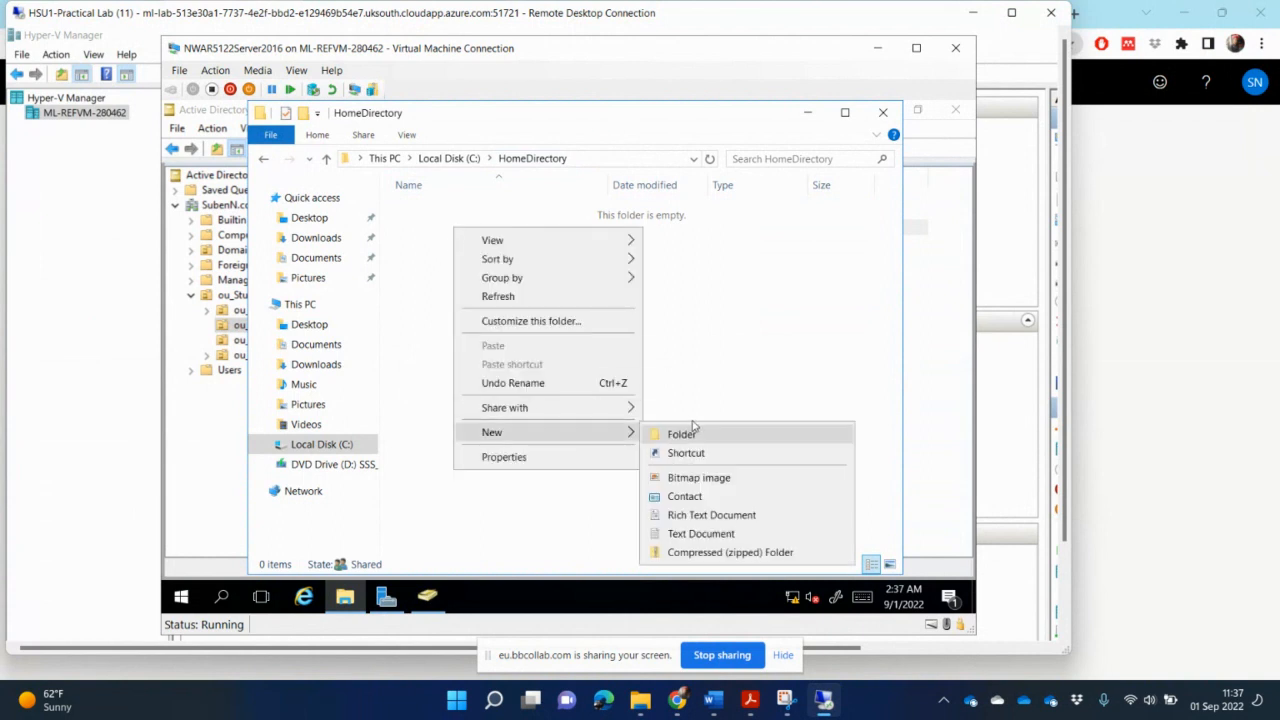
left_click(682, 434)
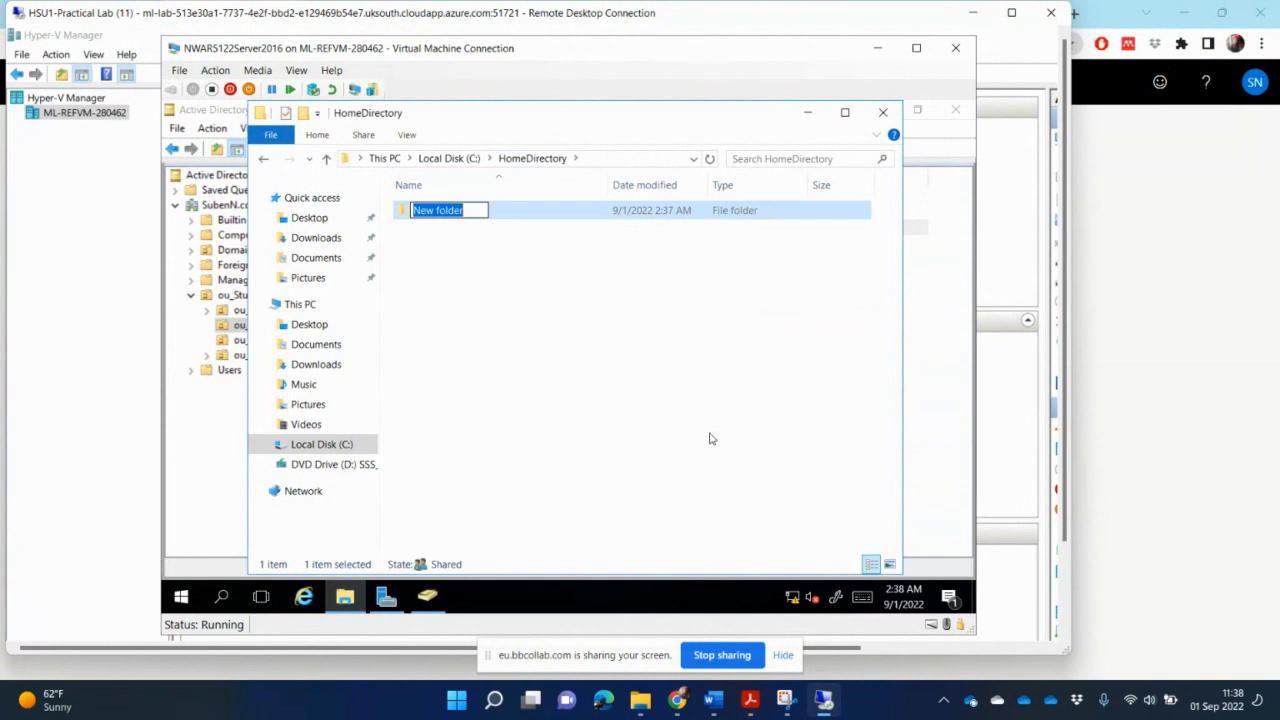
type("Bugs")
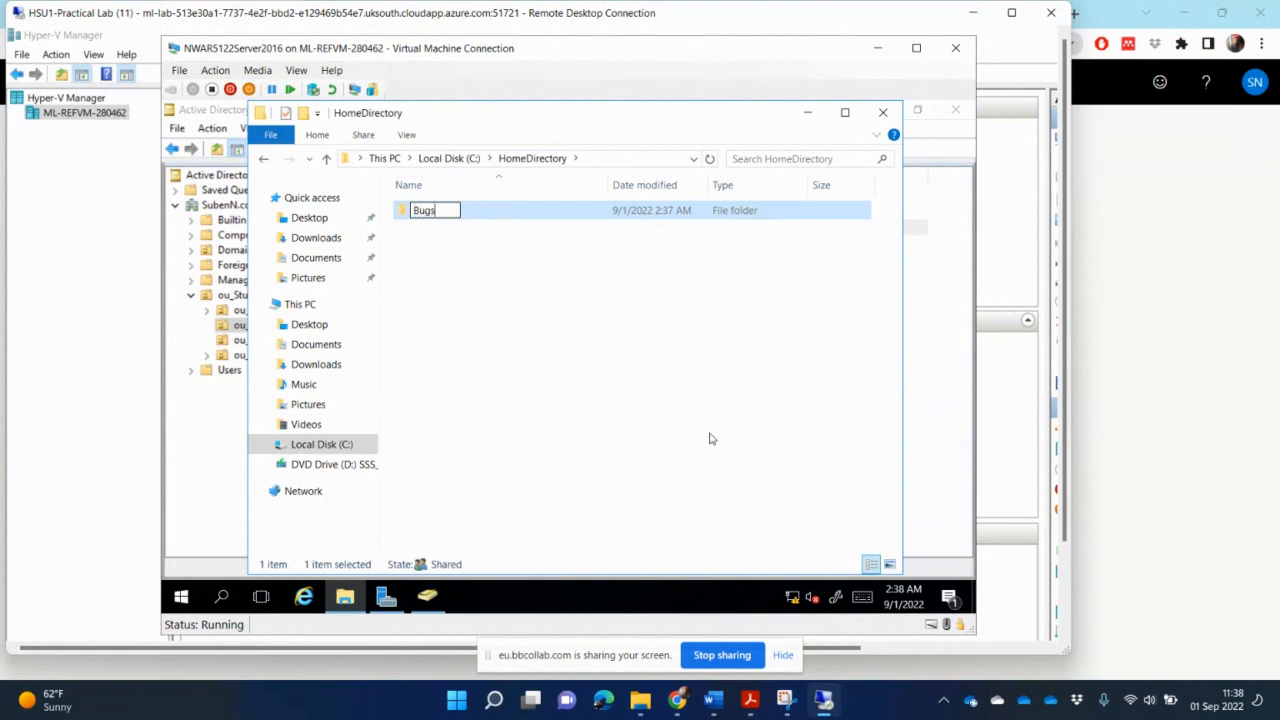
type("B")
key("Return")
left_click(536, 284)
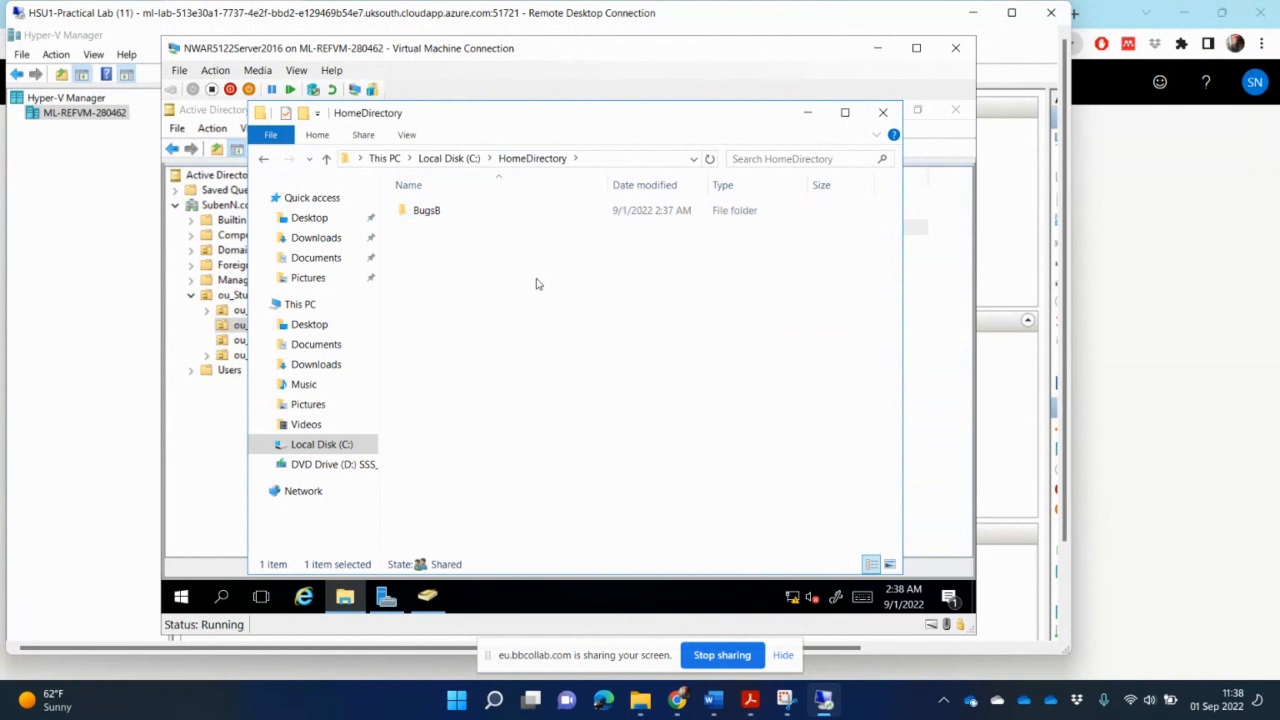
- Create a new folder named MickeyM inside HomeDirectory
right_click(532, 278)
mouse_move(627, 484)
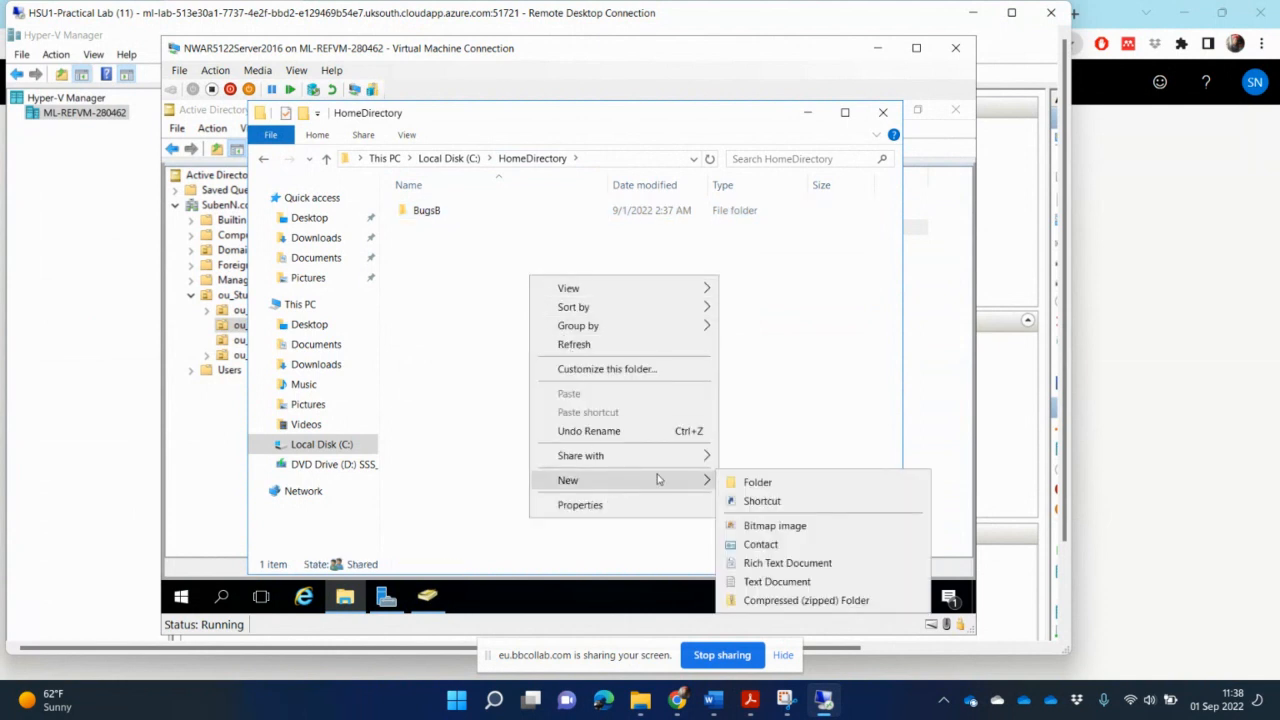
left_click(757, 480)
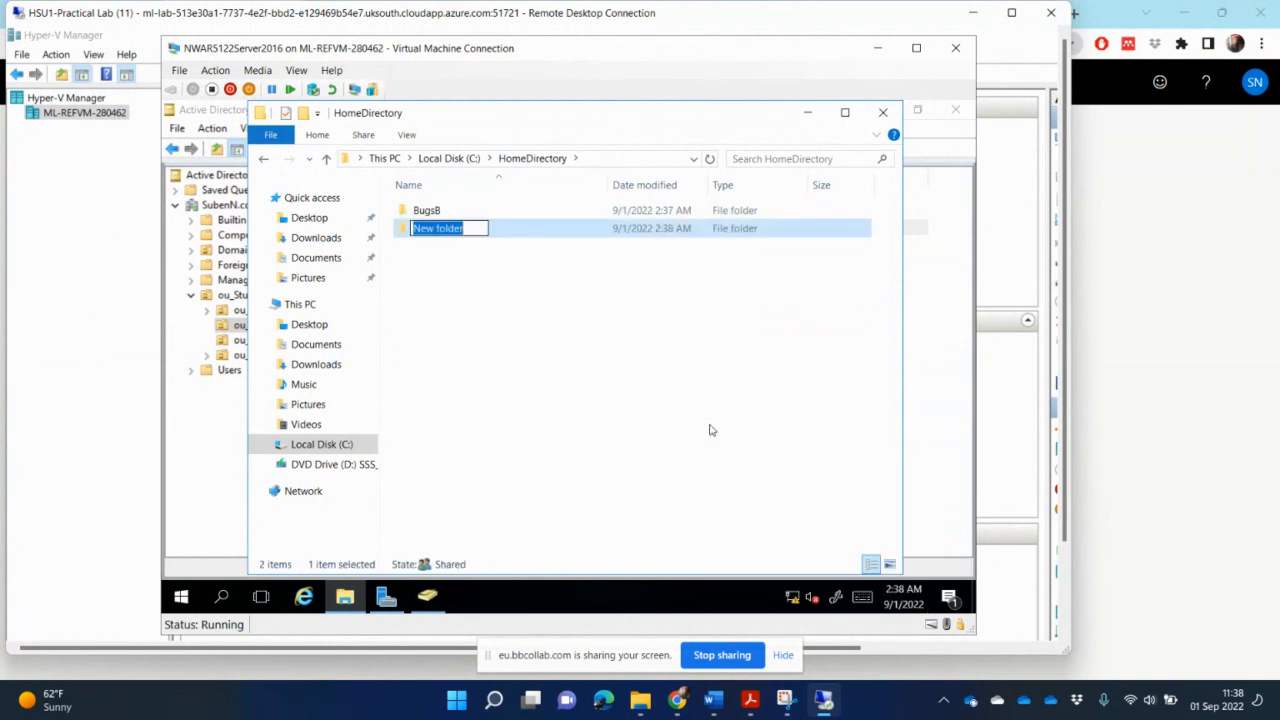
type("Mi")
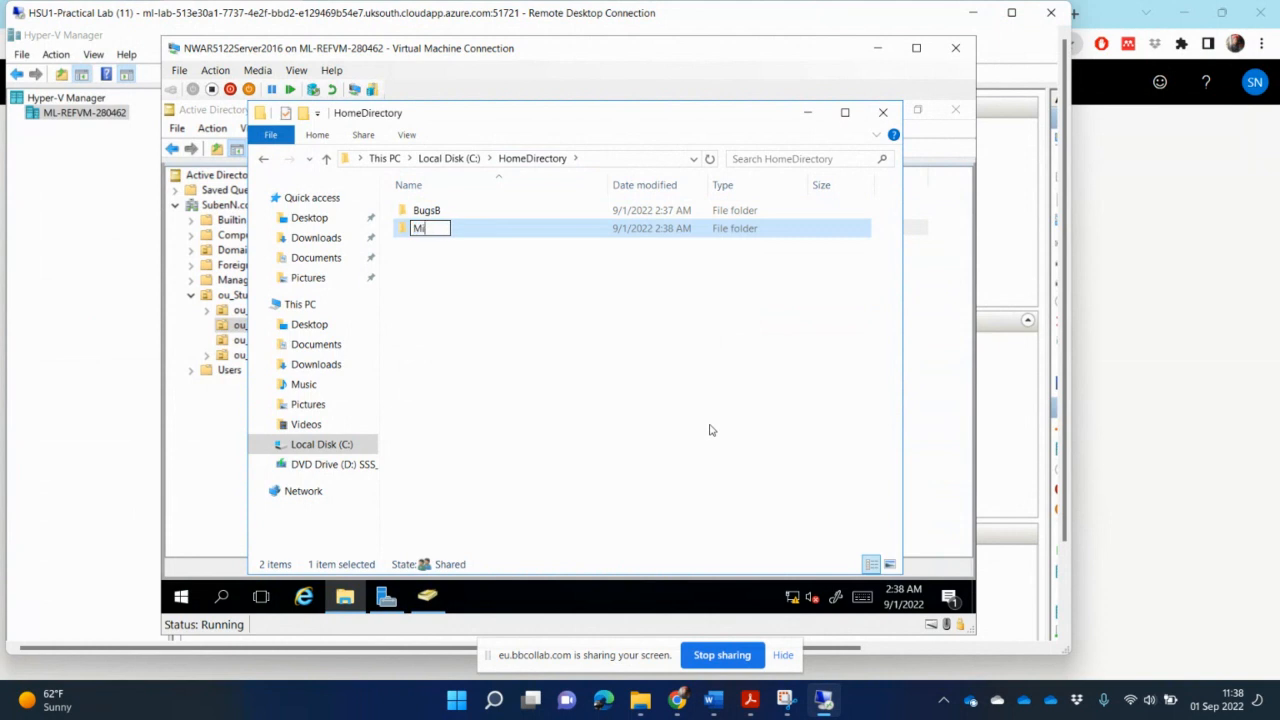
type("ckeyM")
key("Return")
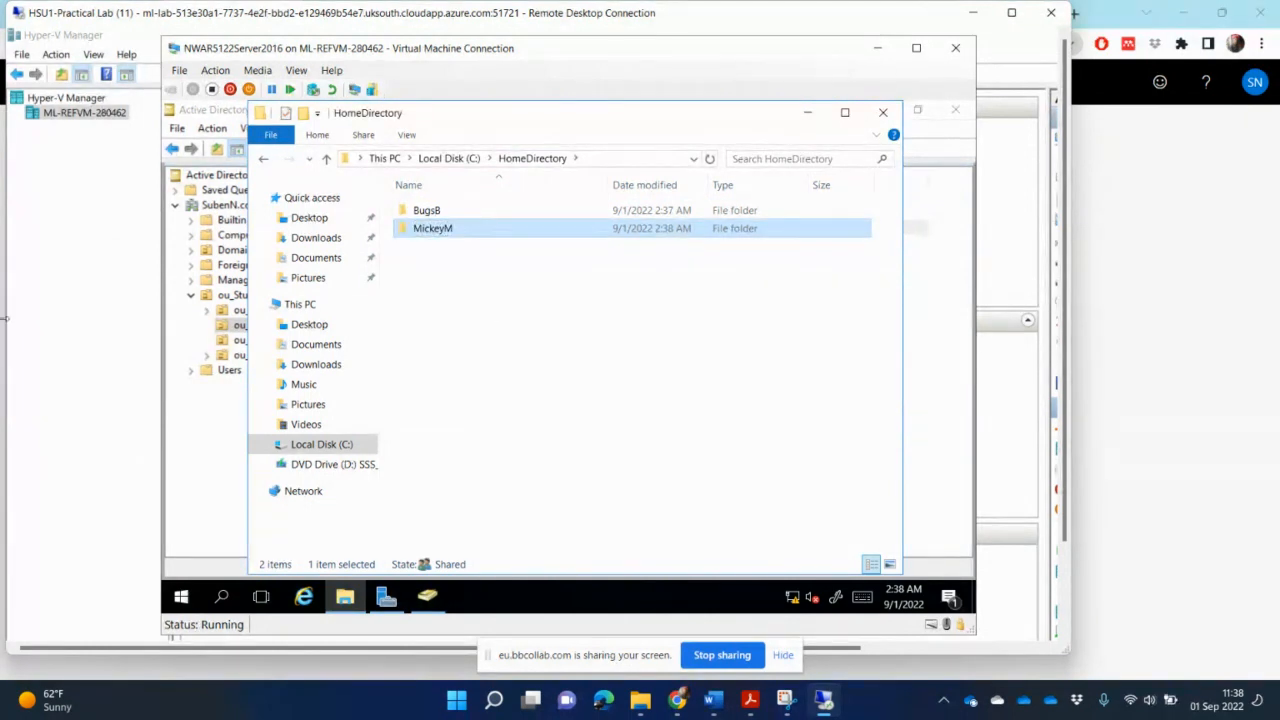
- Create a new folder named DonaldD inside HomeDirectory
right_click(446, 259)
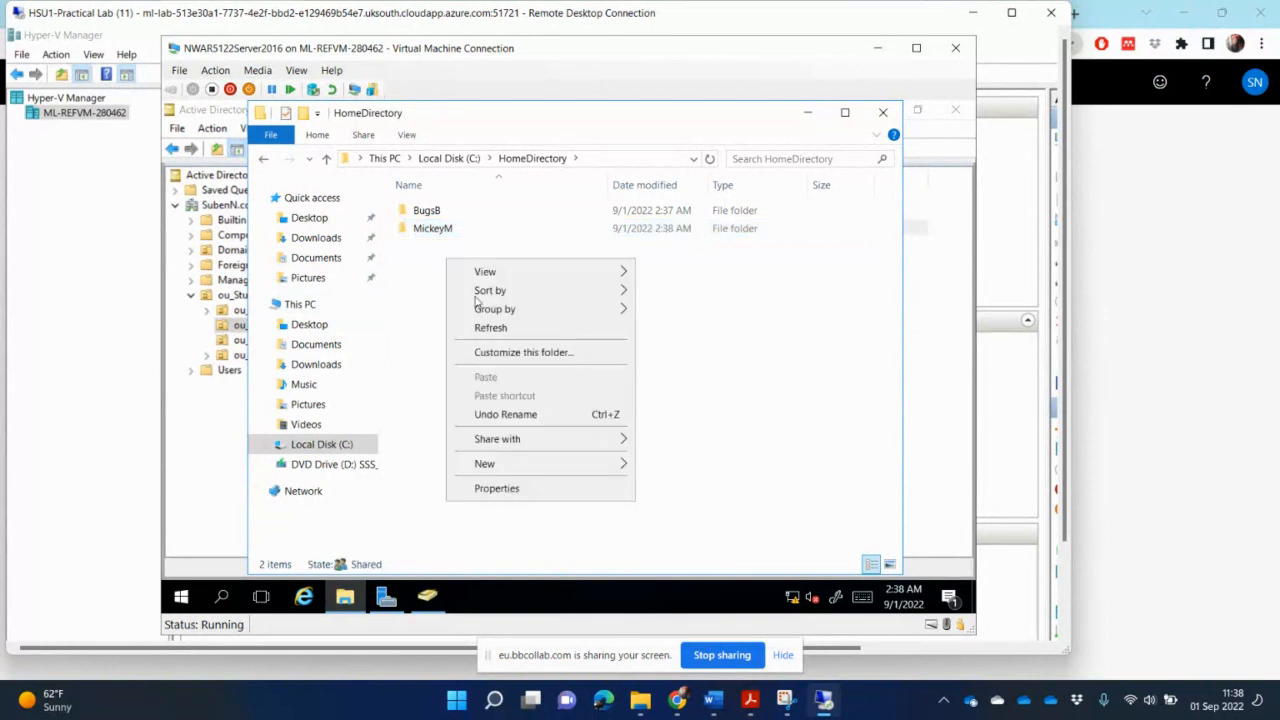
mouse_move(560, 464)
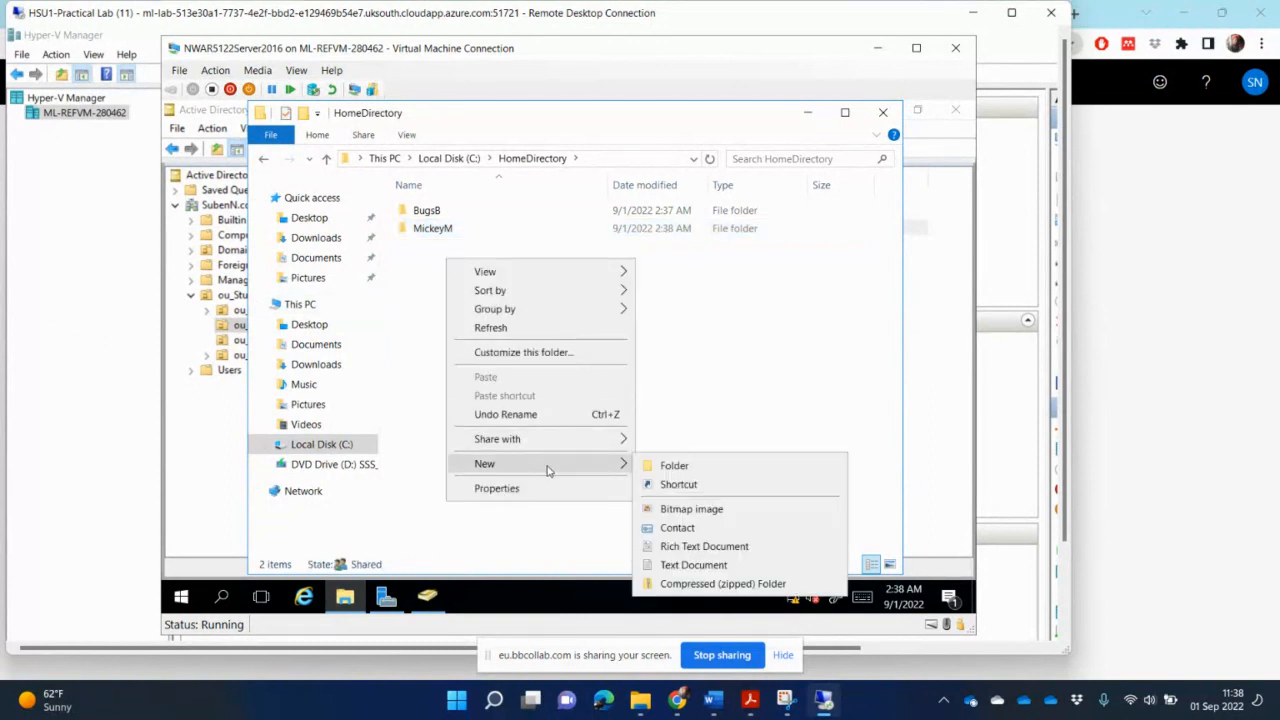
left_click(722, 473)
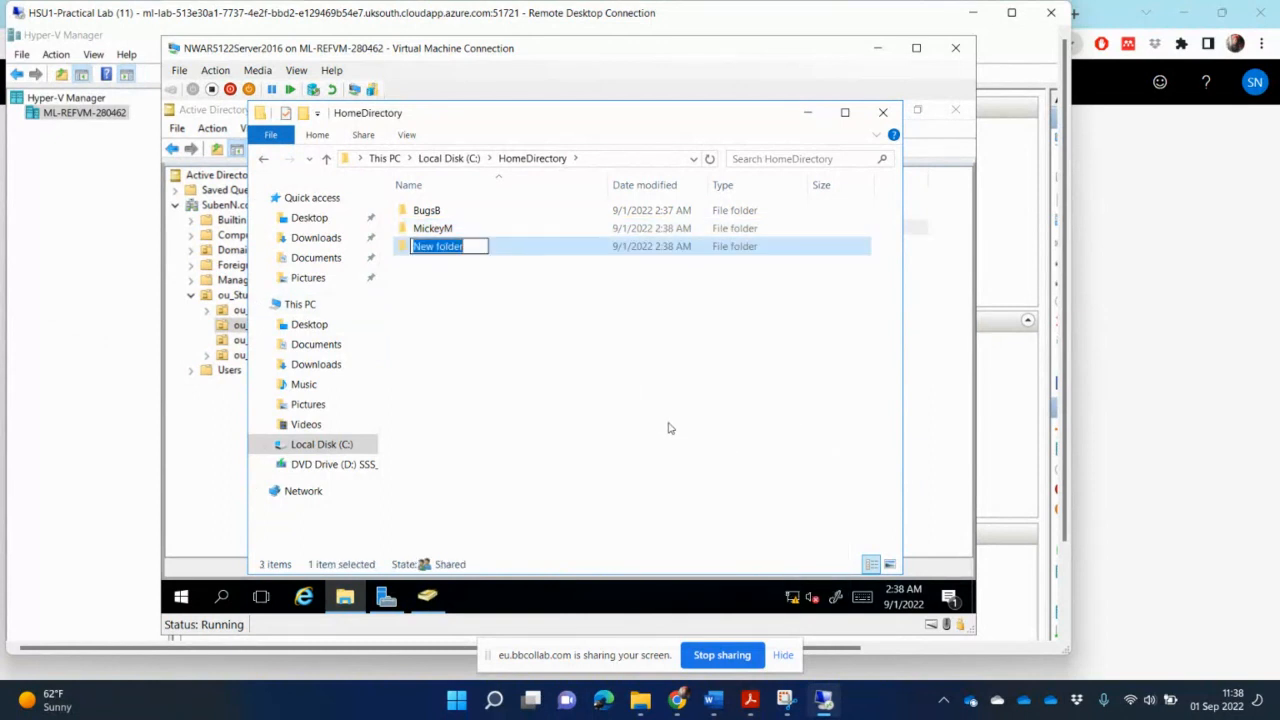
type("D")
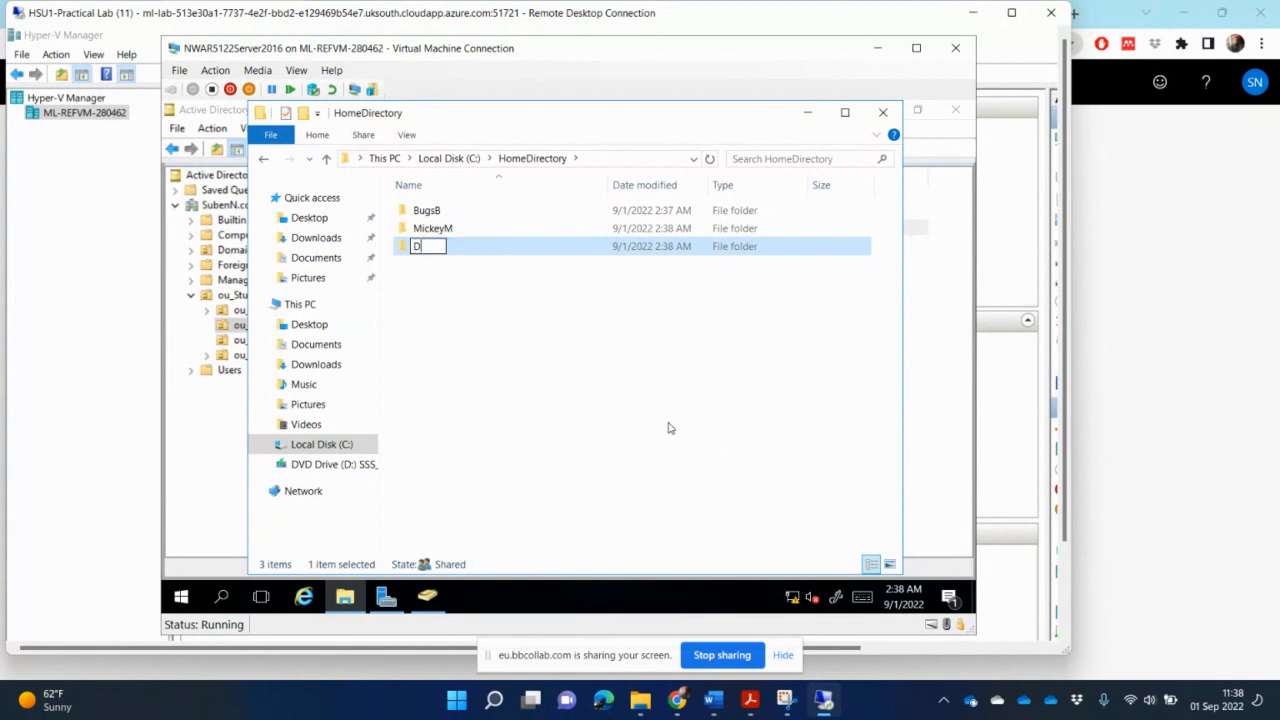
type("onal")
type("dD")
key("Return")
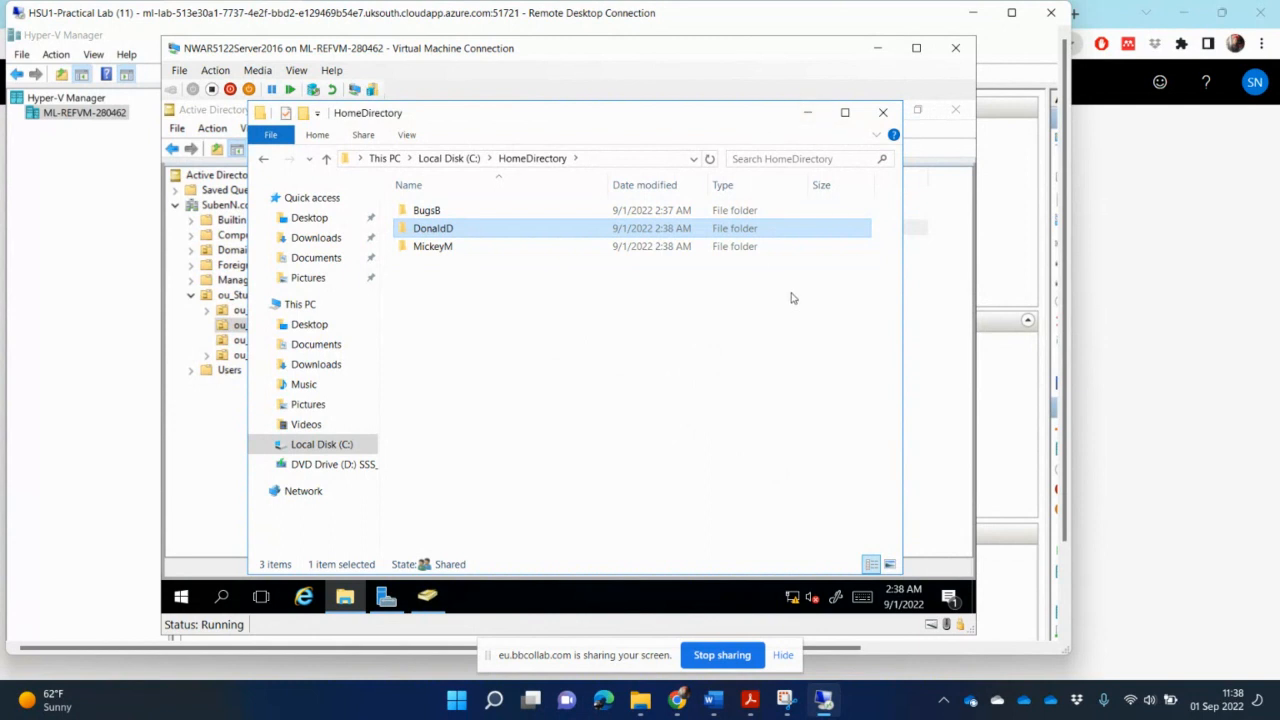
- Open the Bugs Bunny user's properties in Active Directory to review the profile home folder settings, then close them
left_click(928, 302)
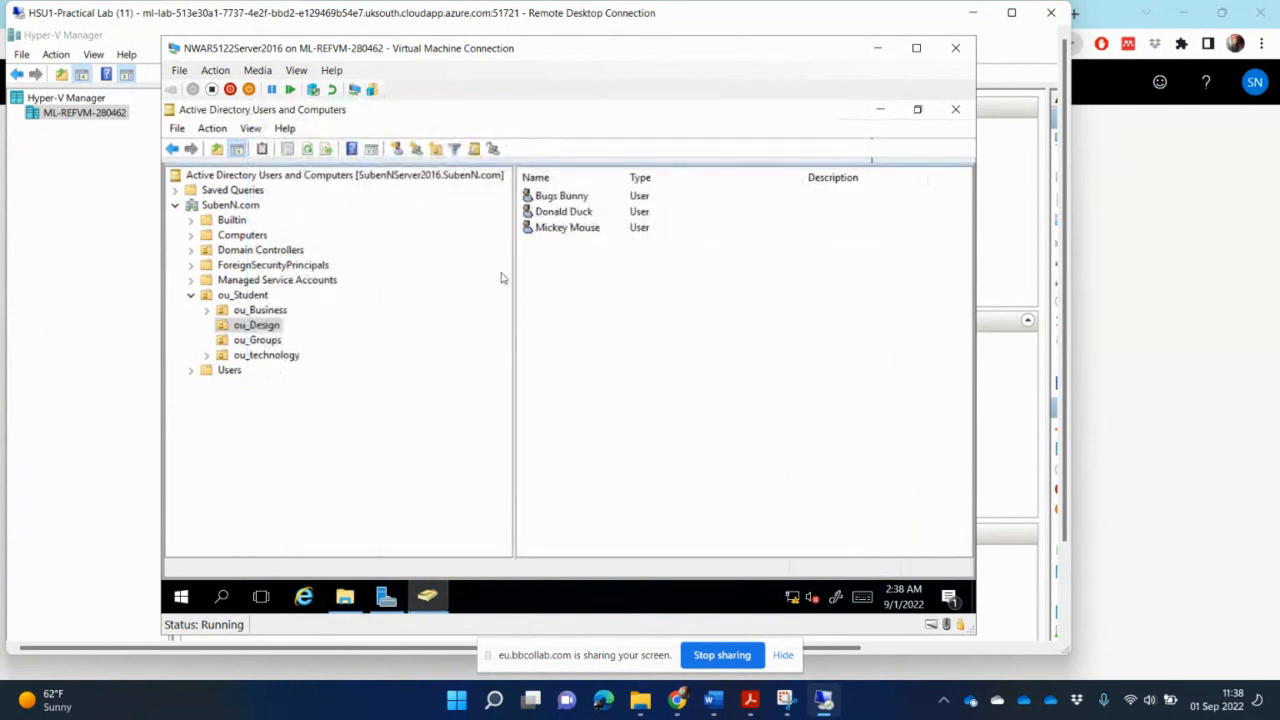
double_click(580, 200)
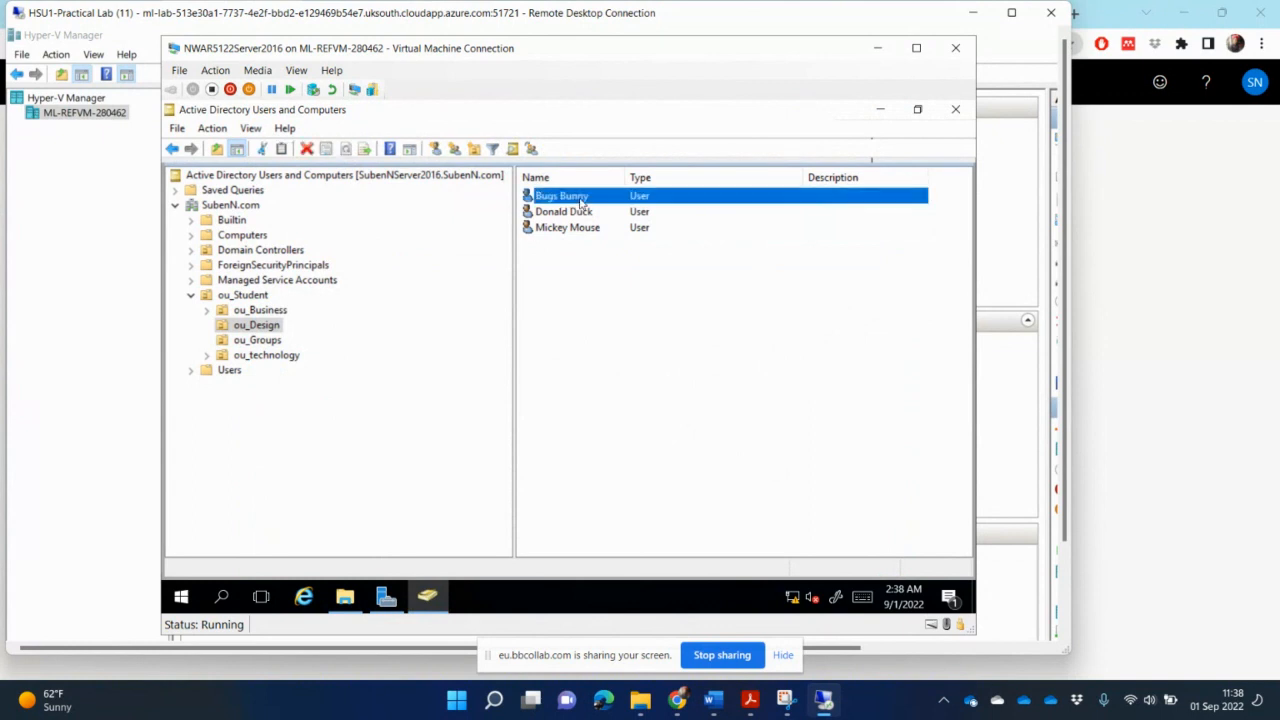
left_click(524, 189)
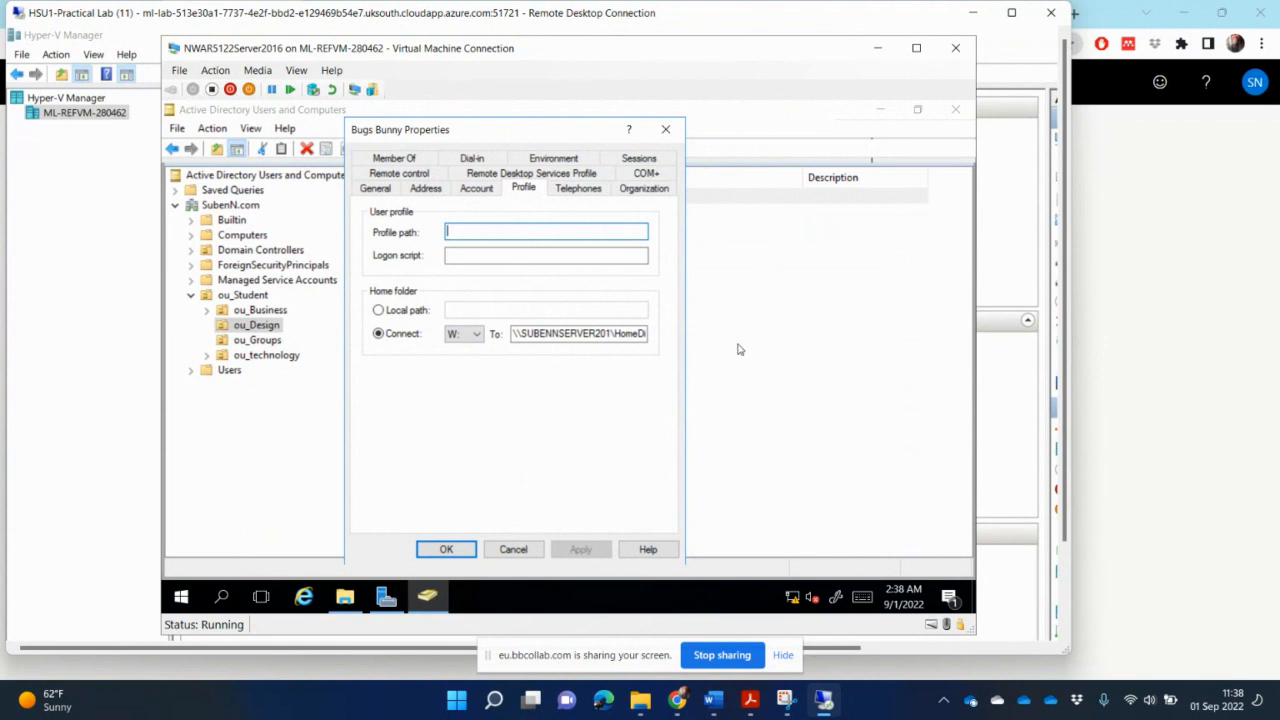
left_click(515, 551)
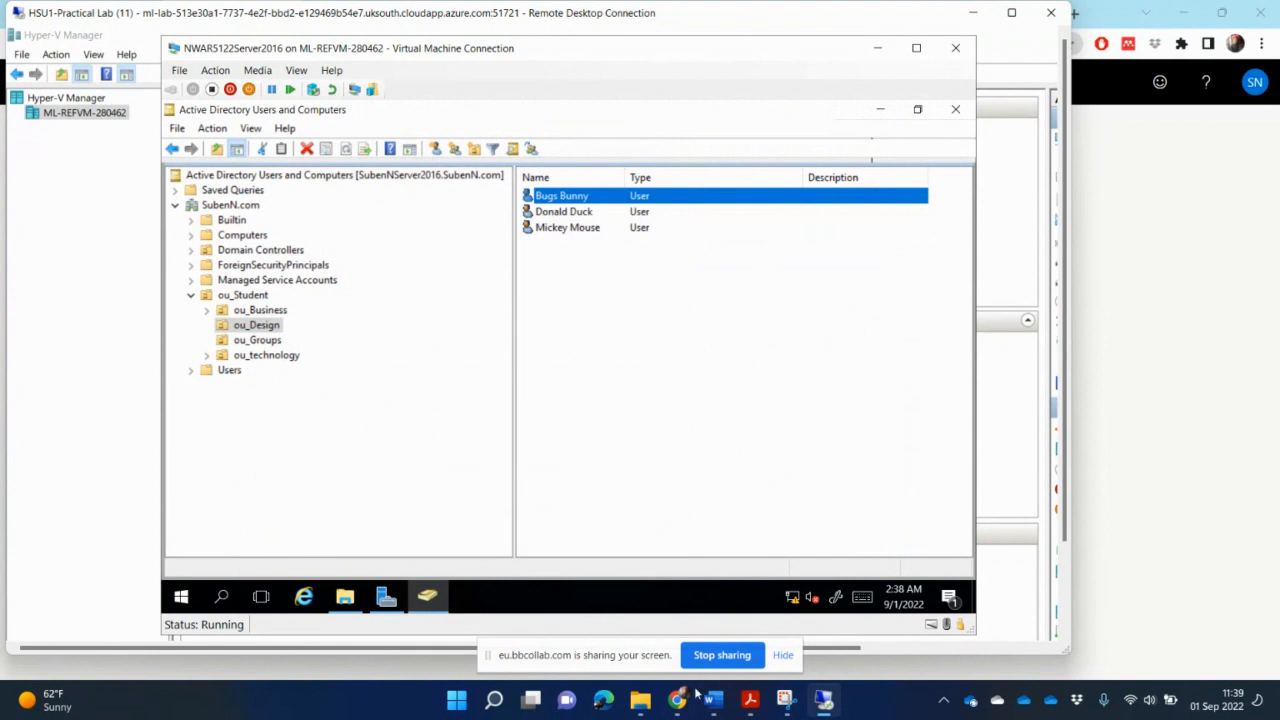
- Return to the HomeDirectory folder and open the BugsB folder's properties to review its sharing options
left_click(643, 705)
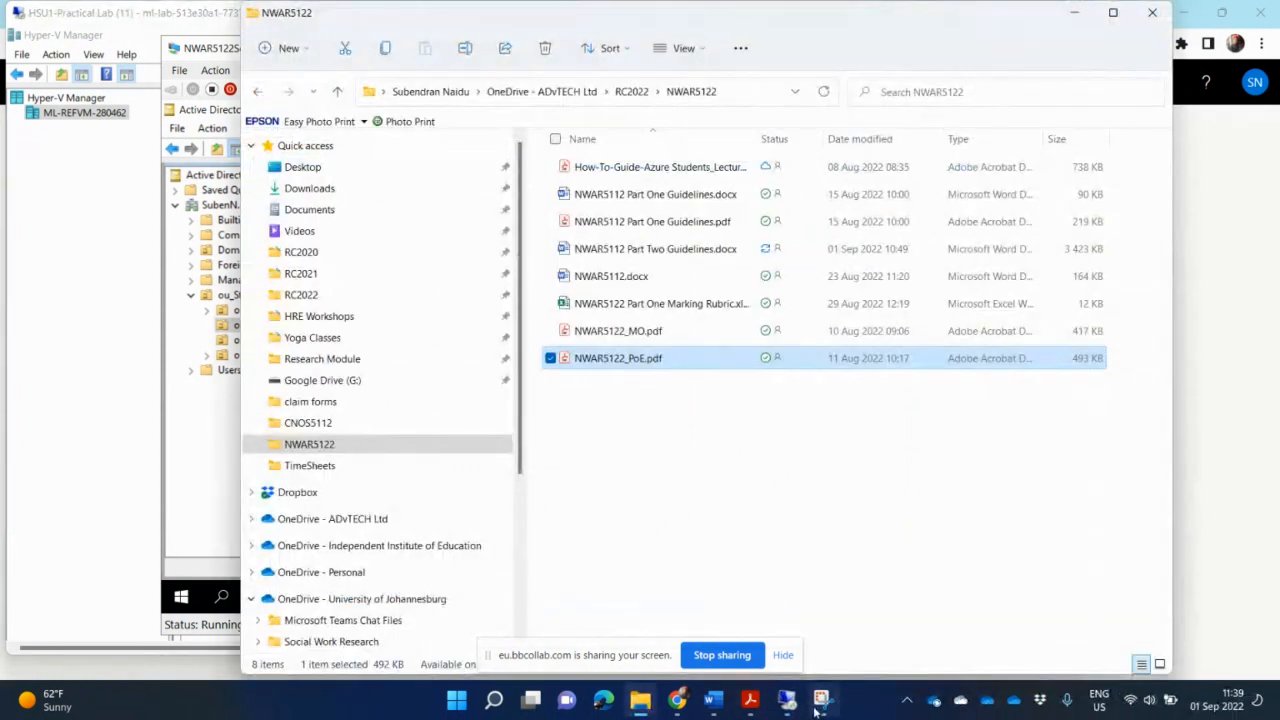
left_click(787, 698)
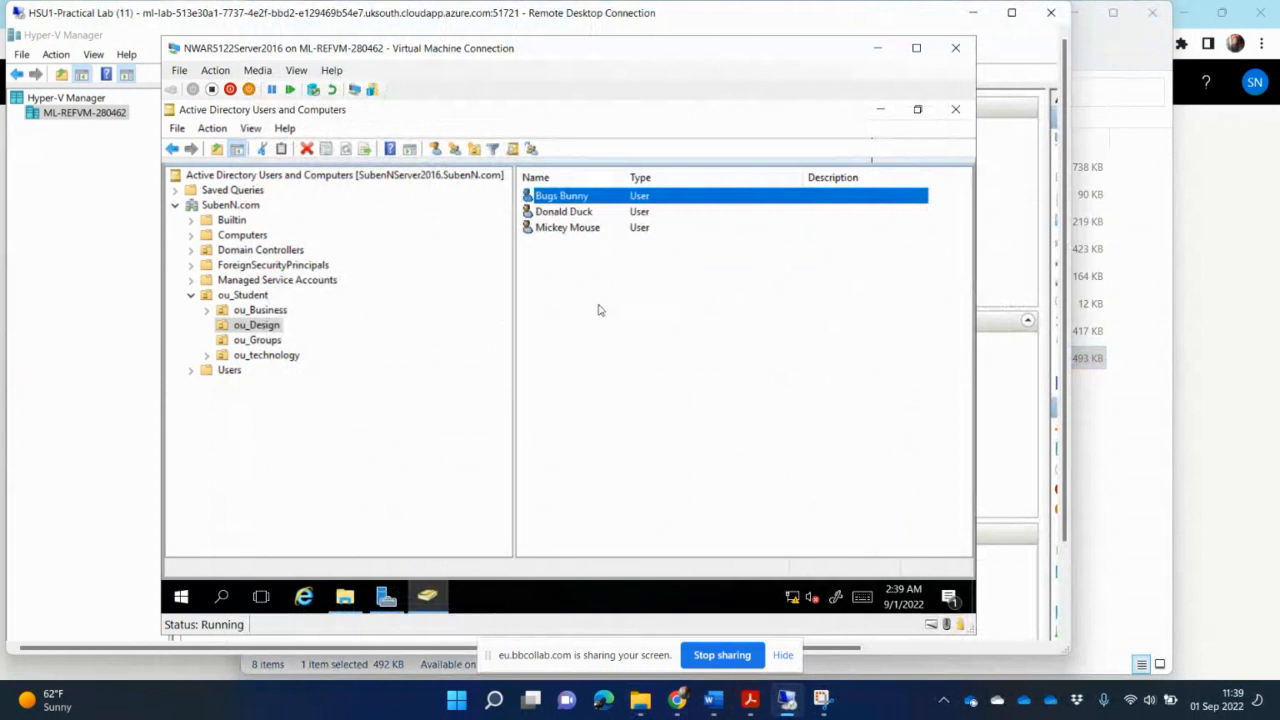
left_click(345, 597)
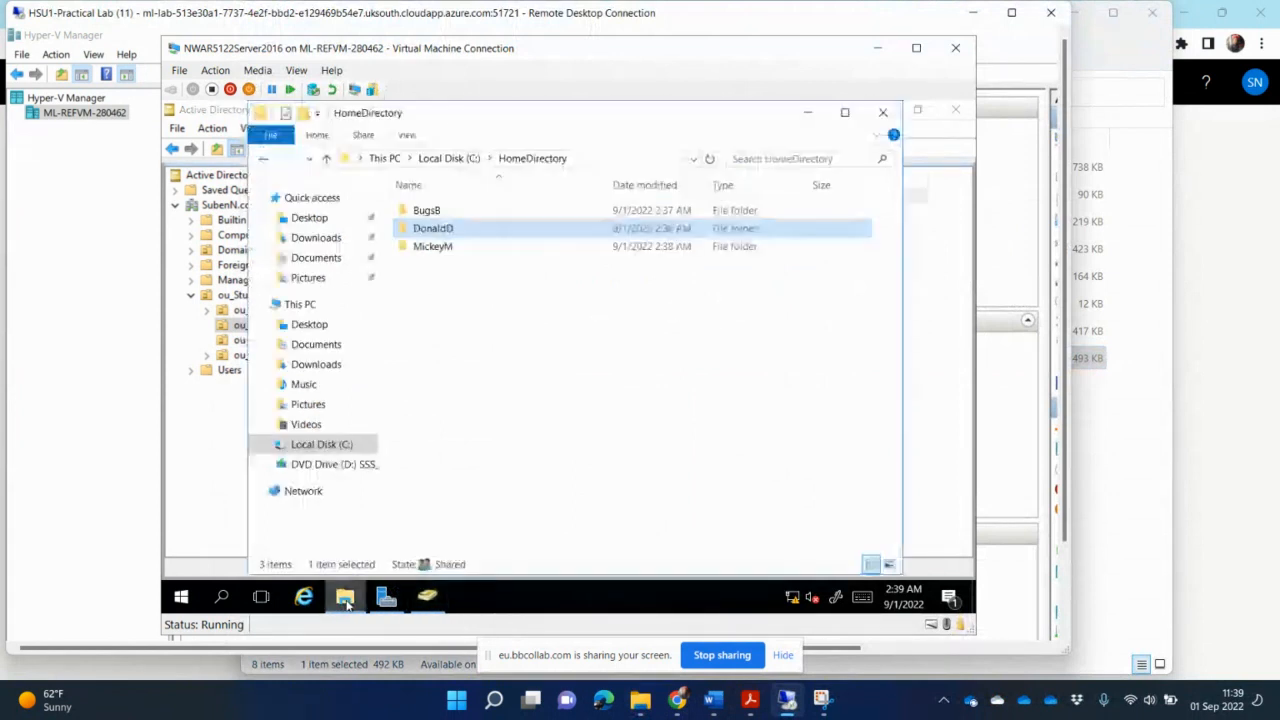
left_click(435, 213)
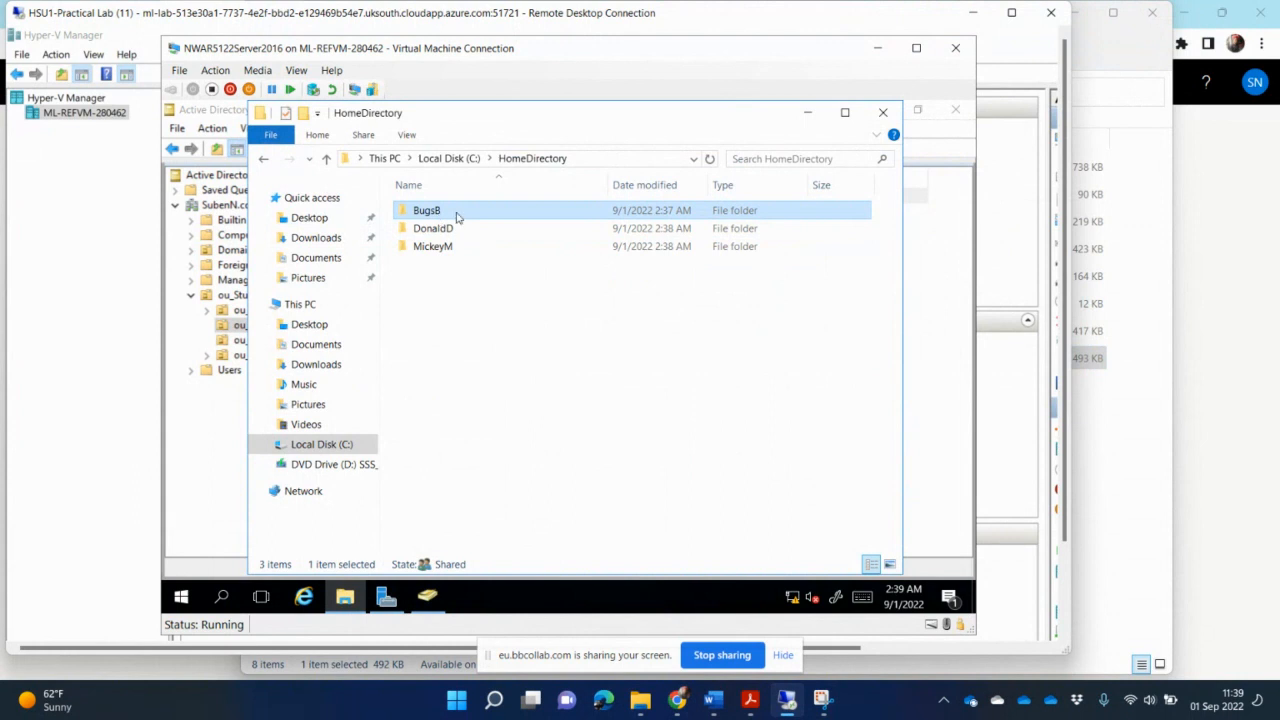
right_click(456, 217)
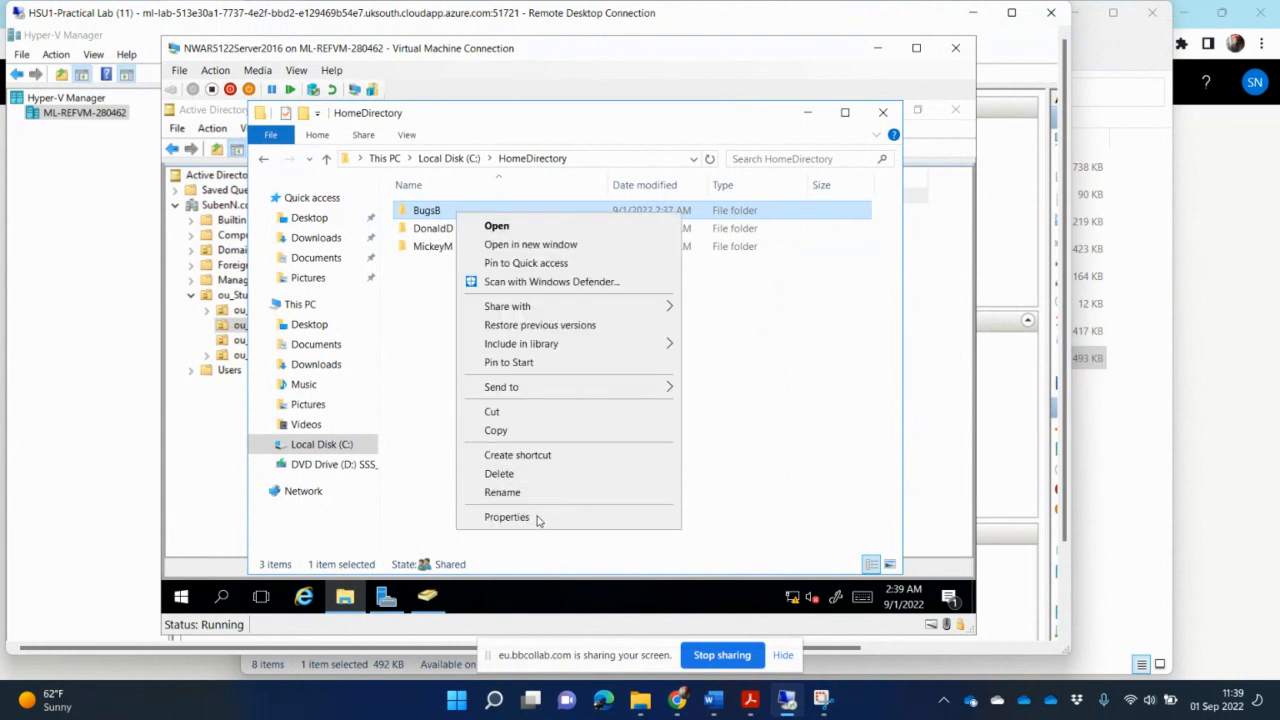
left_click(507, 517)
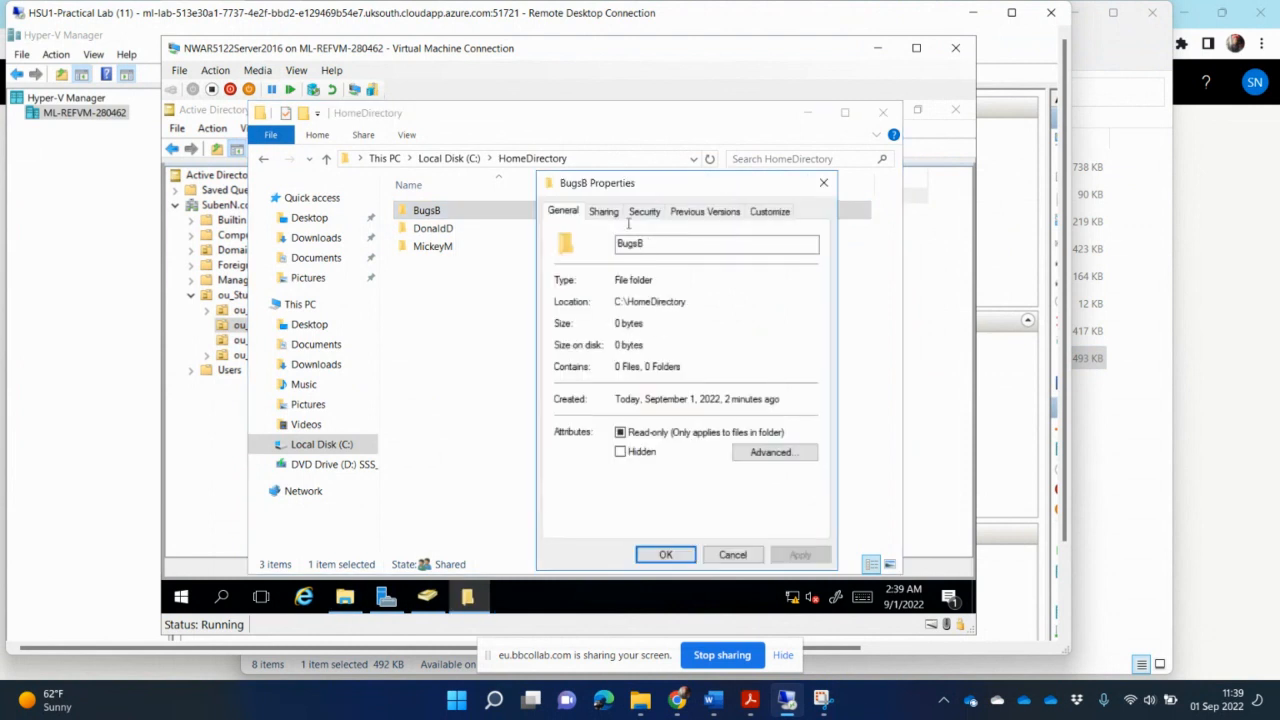
left_click(604, 211)
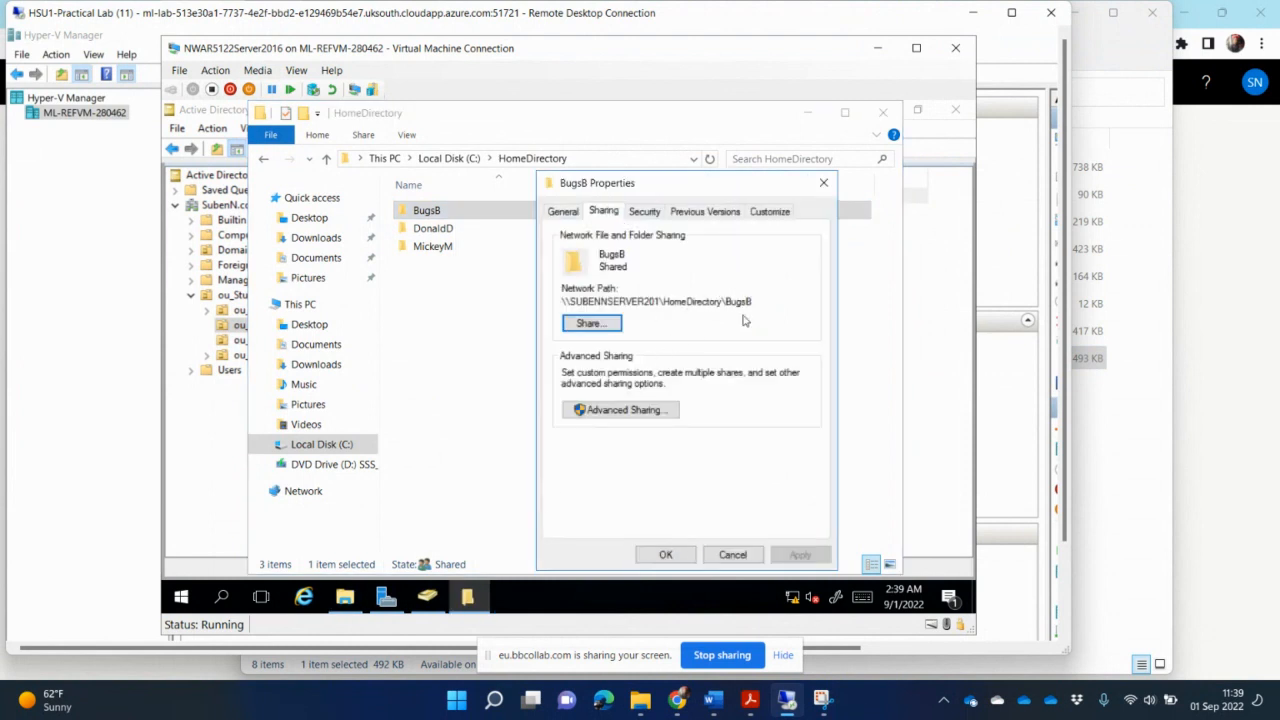
left_click(610, 325)
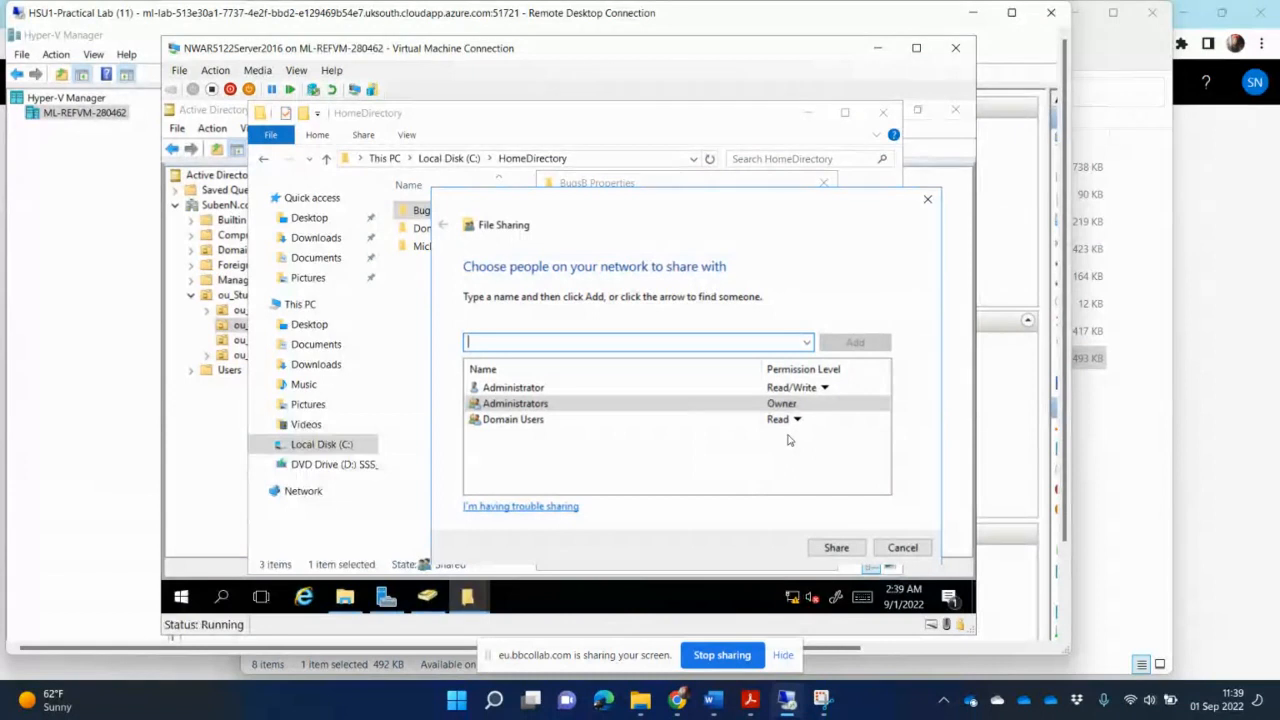
left_click(903, 549)
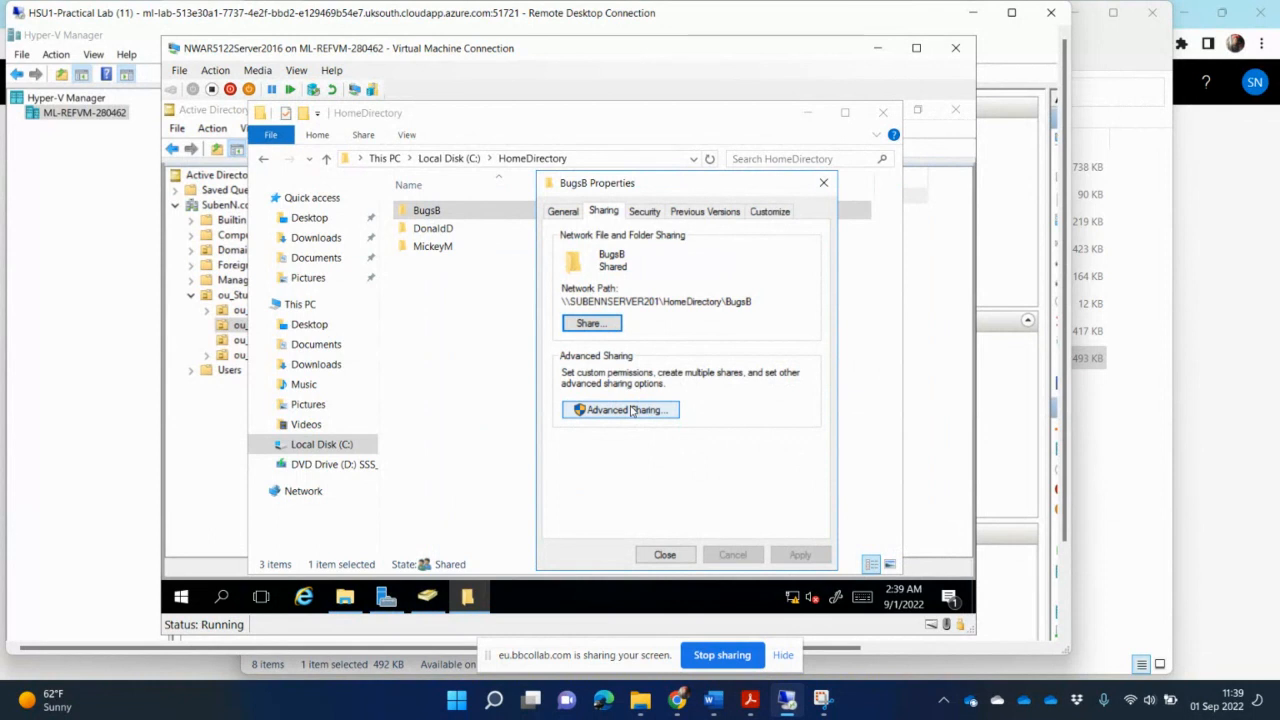
- Add the Bugs Bunny user to the BugsB folder's security permissions and allow Full control
left_click(646, 213)
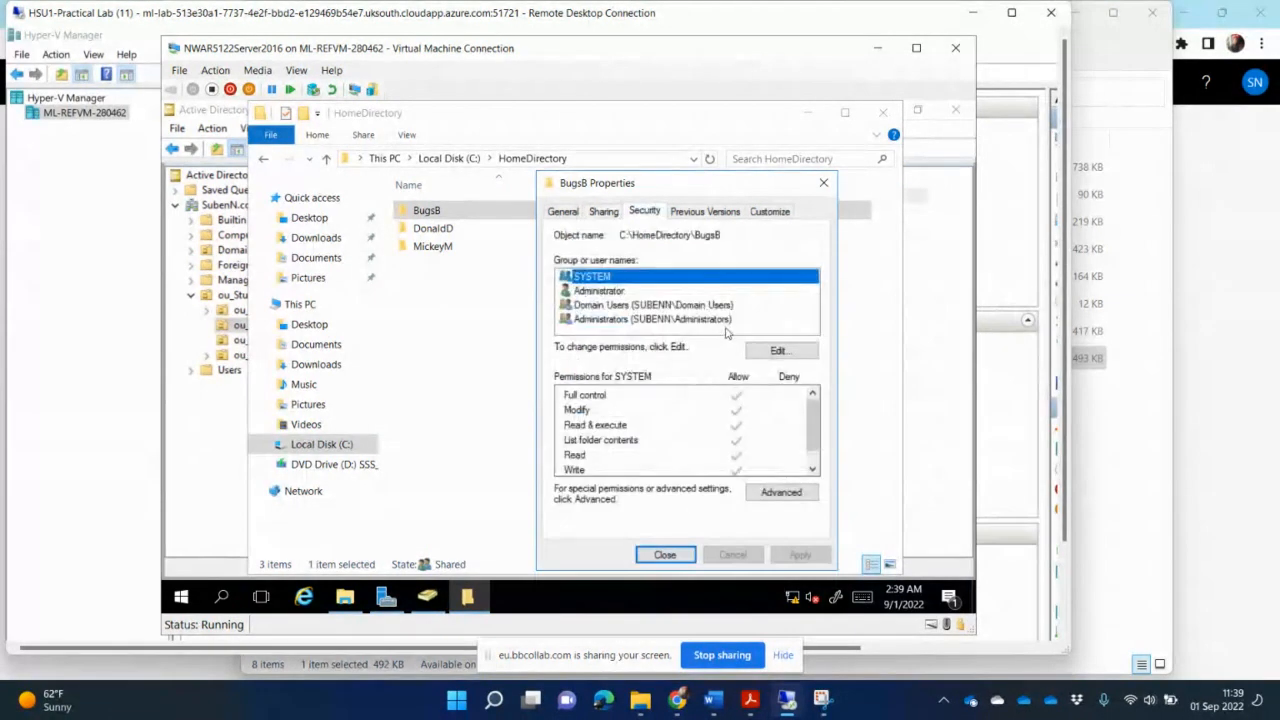
left_click(700, 310)
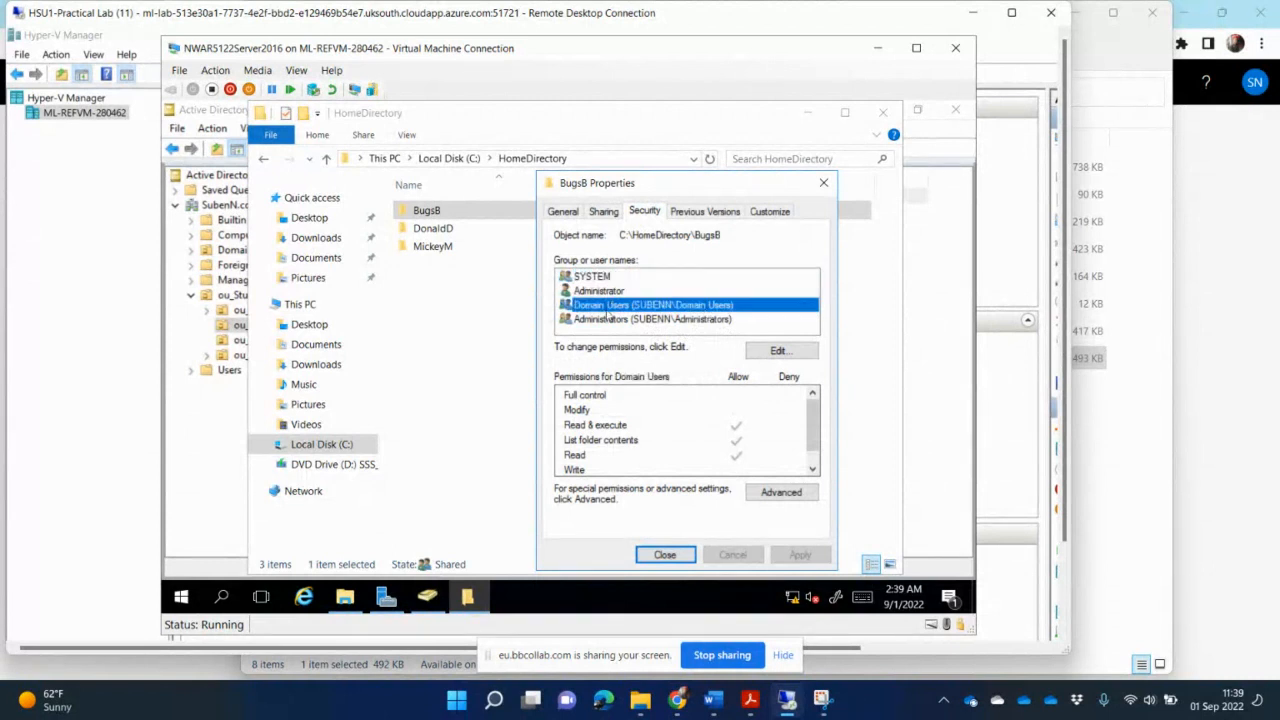
left_click(780, 351)
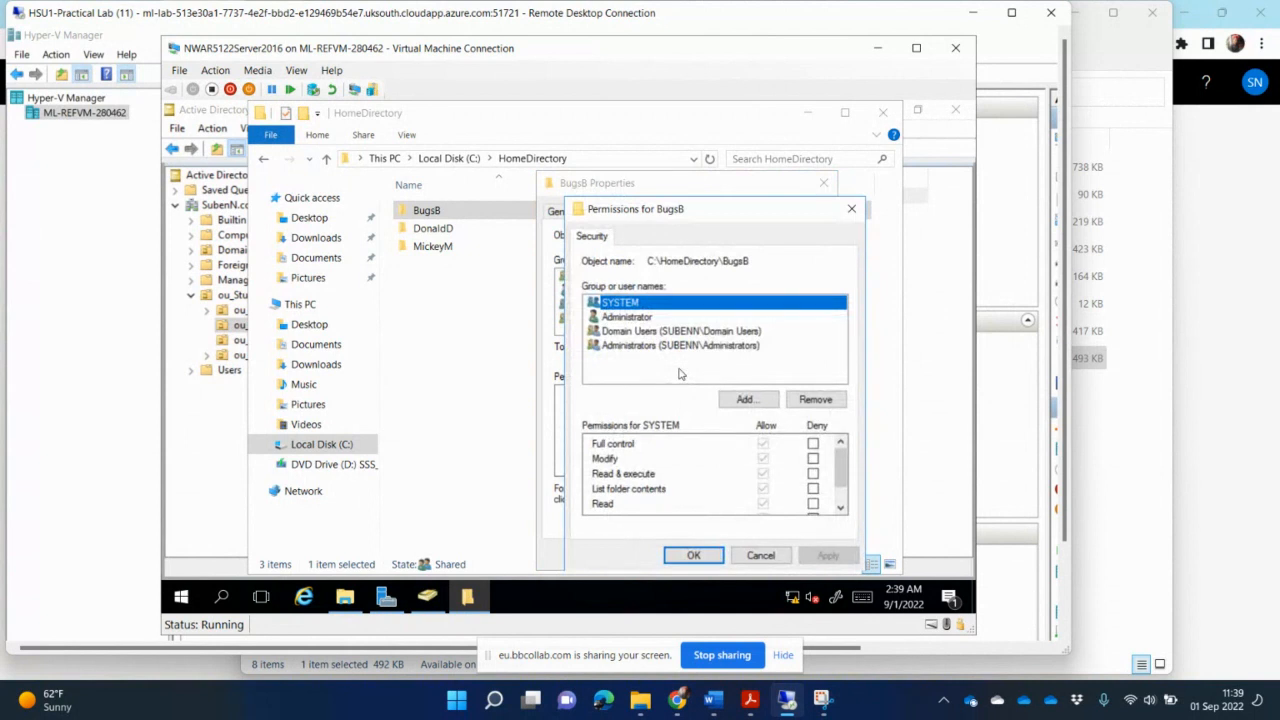
left_click(752, 399)
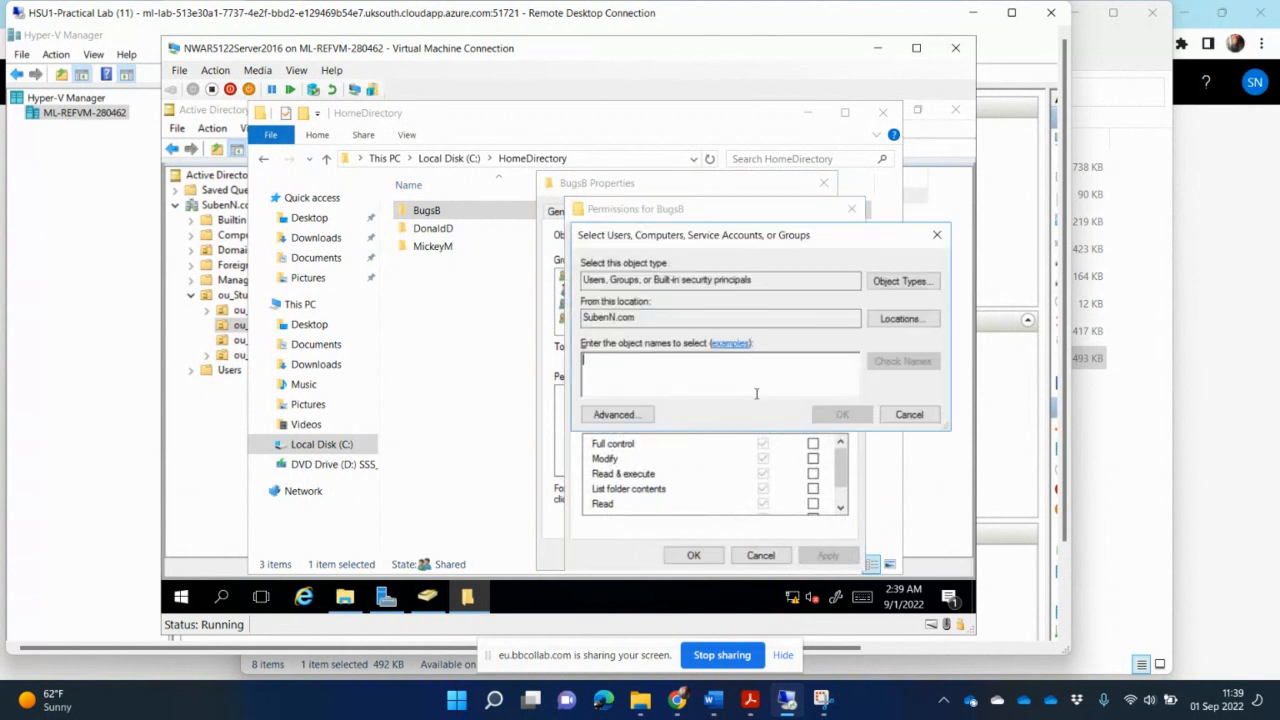
type("bugs")
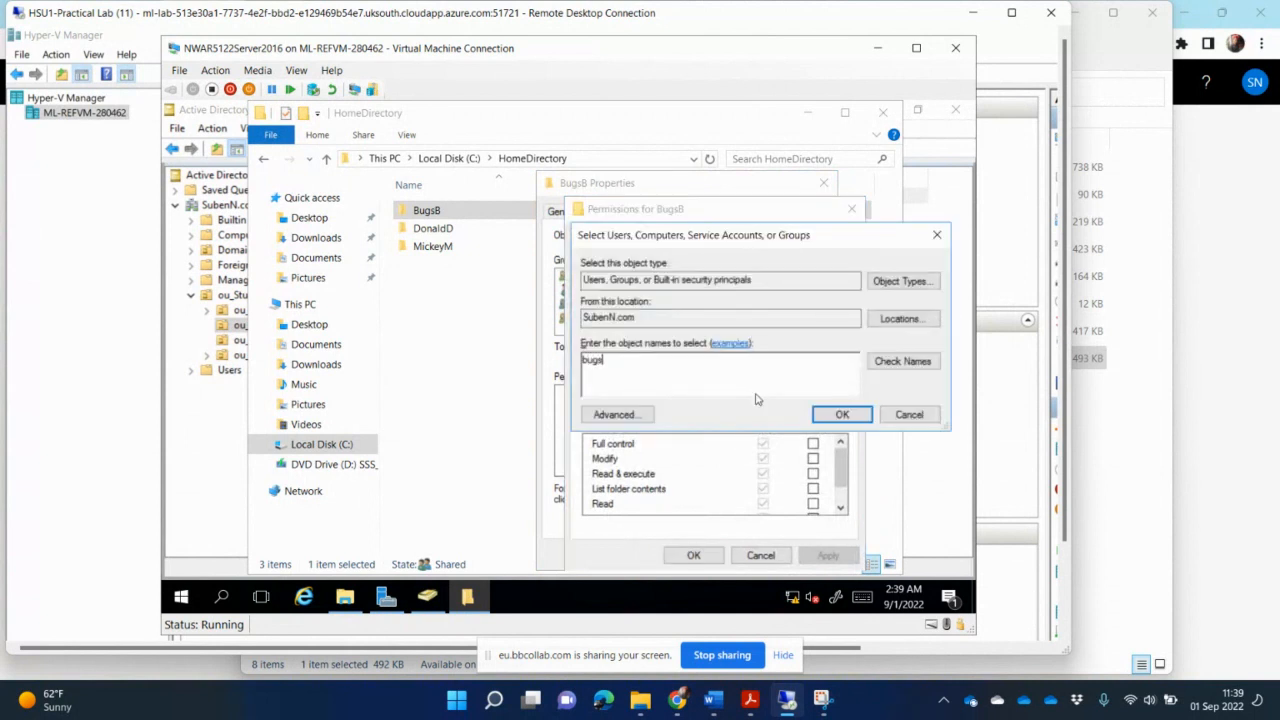
left_click(890, 362)
left_click(845, 413)
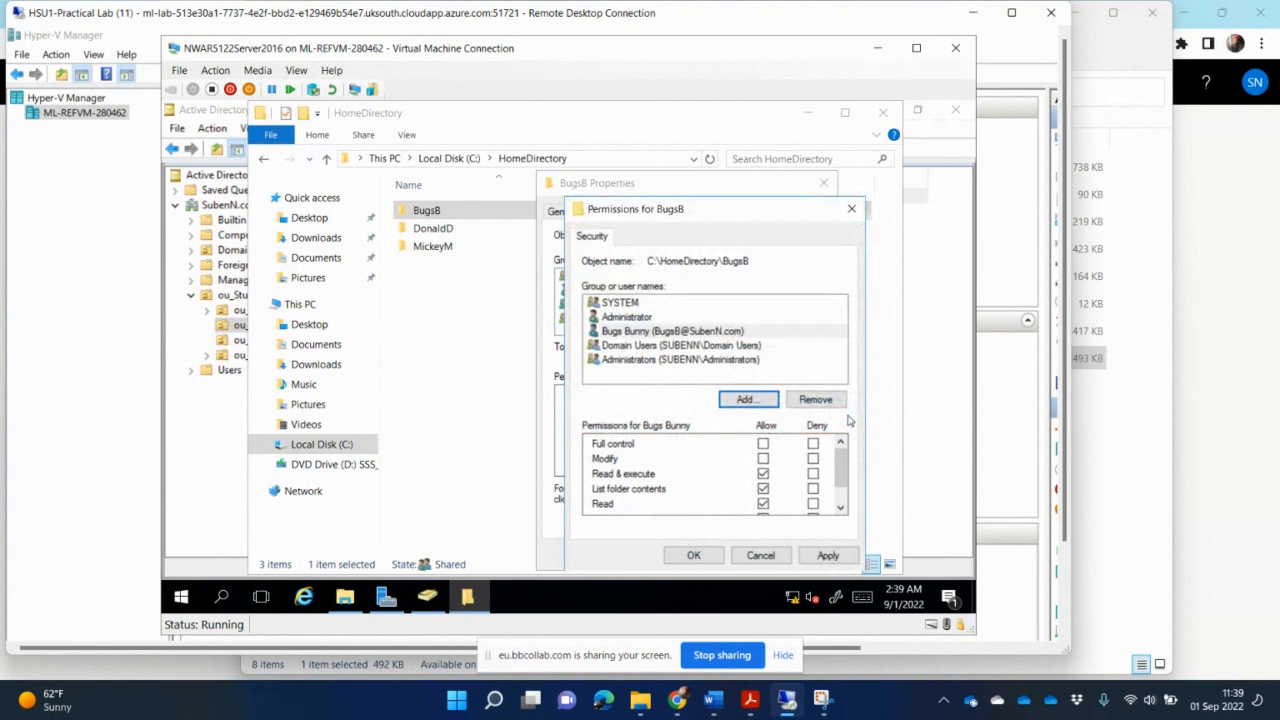
left_click(763, 444)
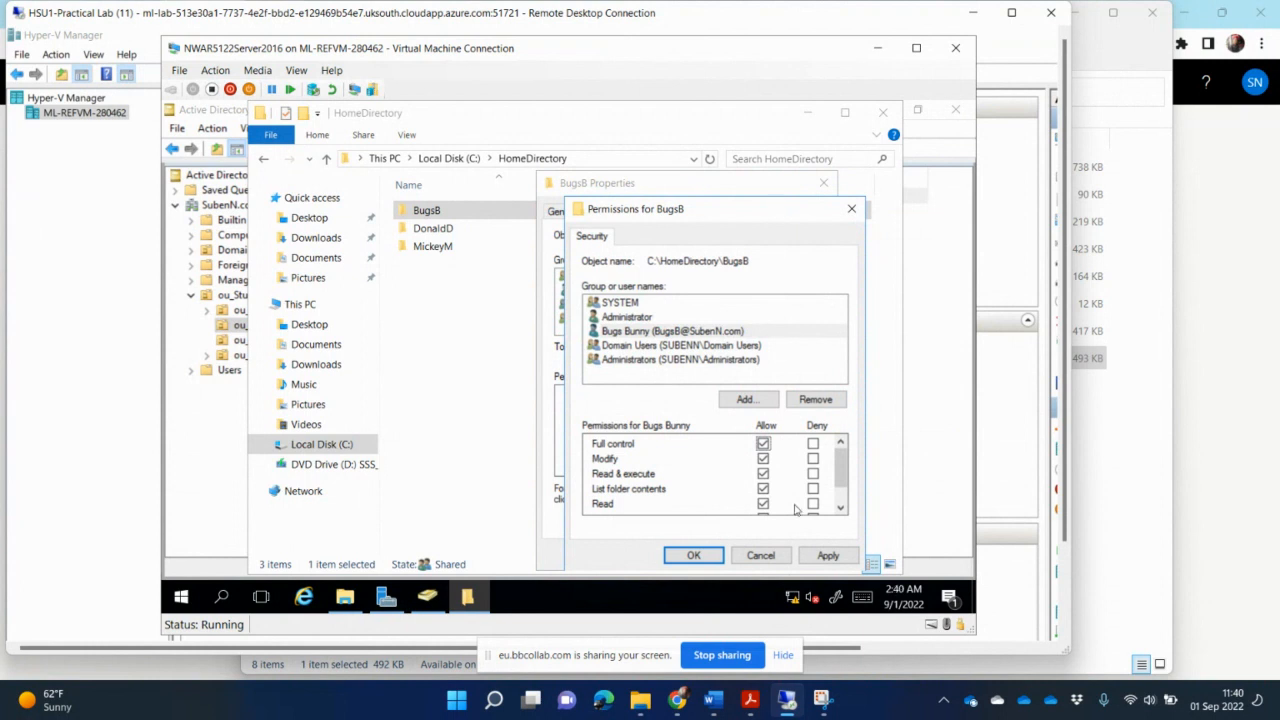
- Try to remove Domain Users from the BugsB folder's permissions list
left_click(678, 346)
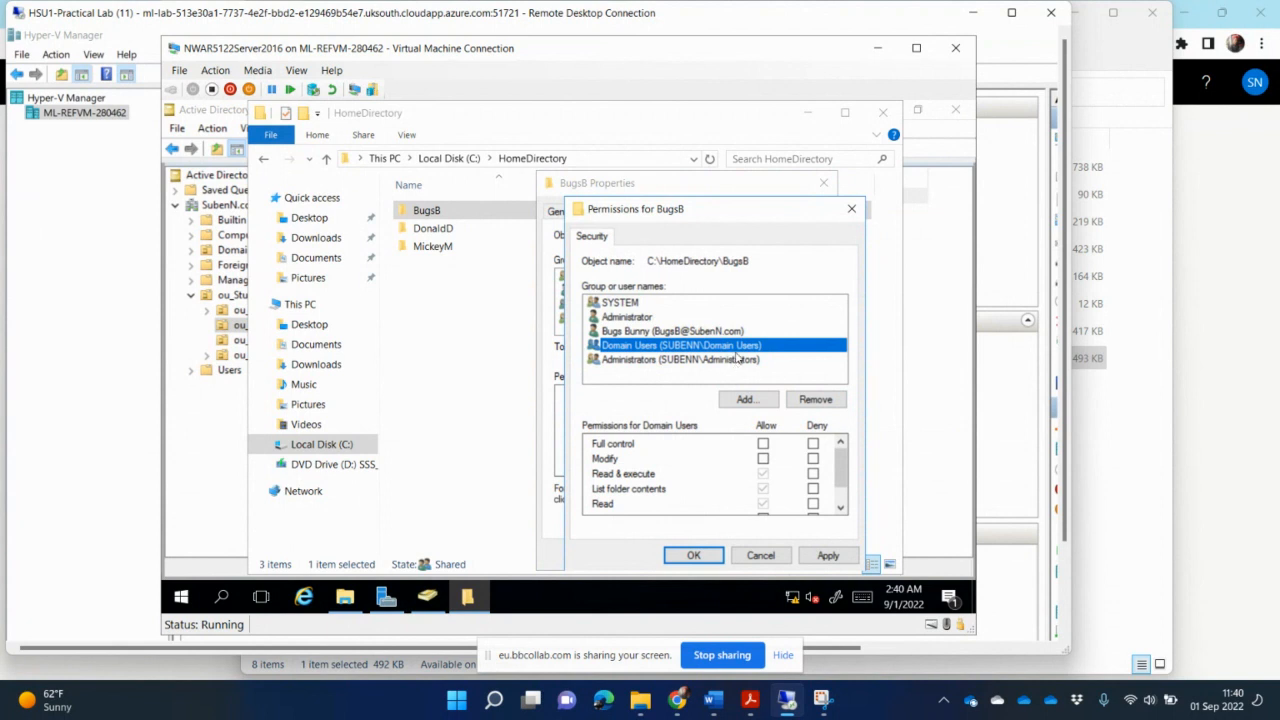
left_click(743, 364)
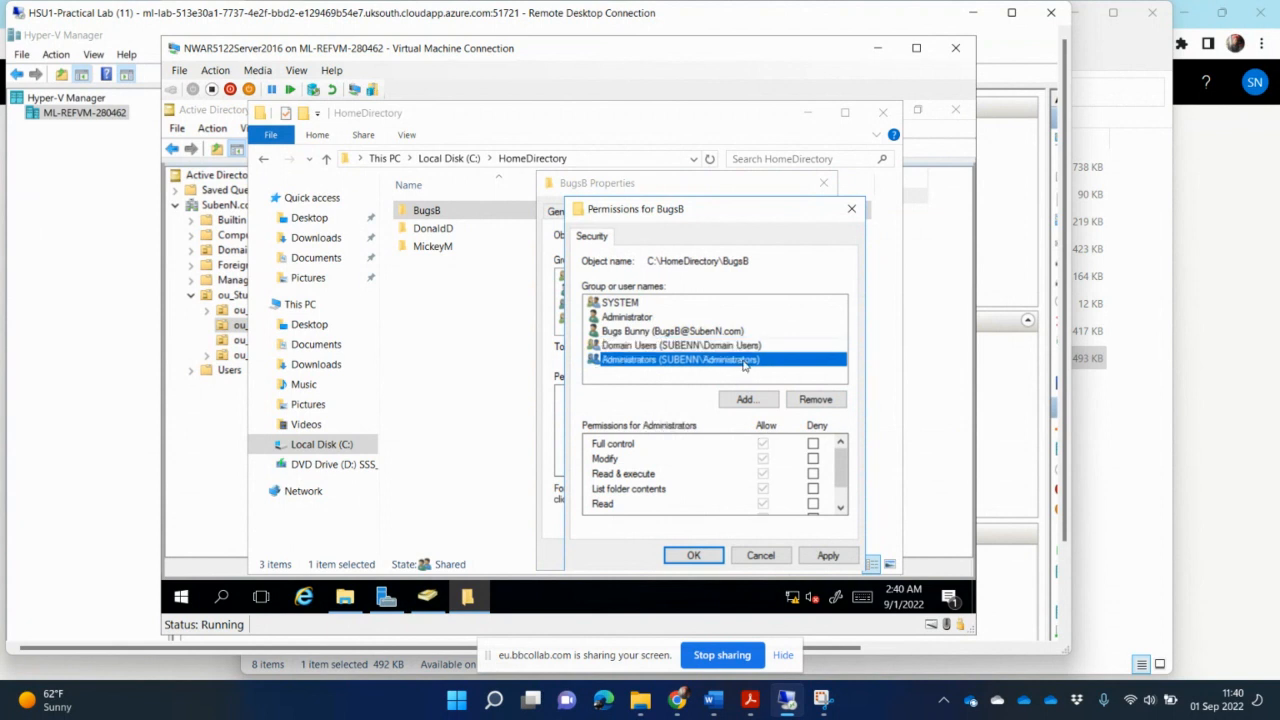
left_click(749, 346)
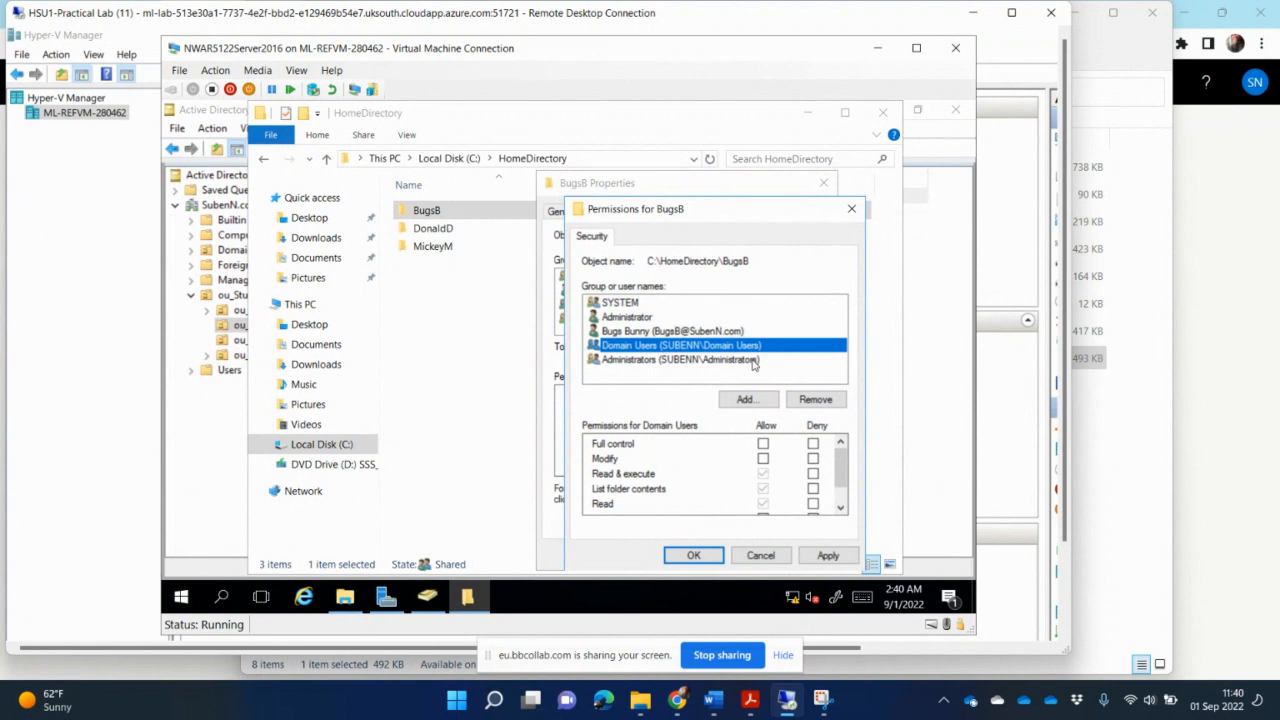
left_click(830, 402)
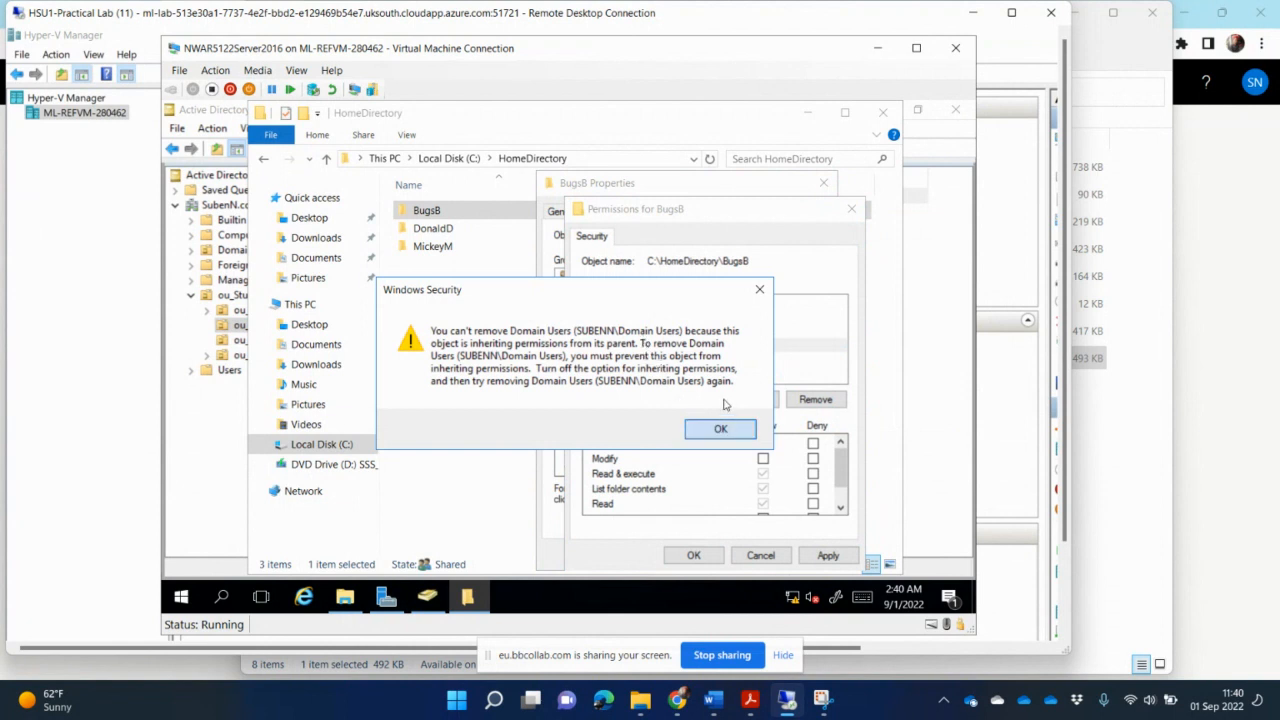
left_click(712, 428)
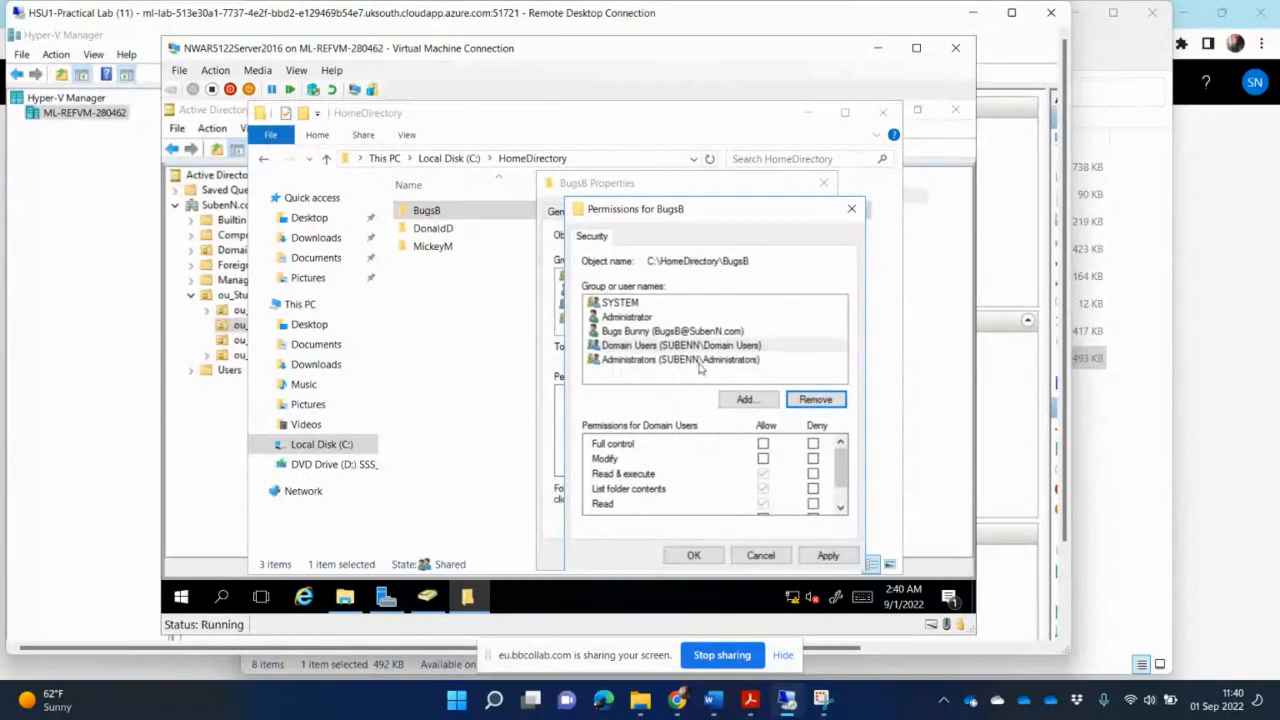
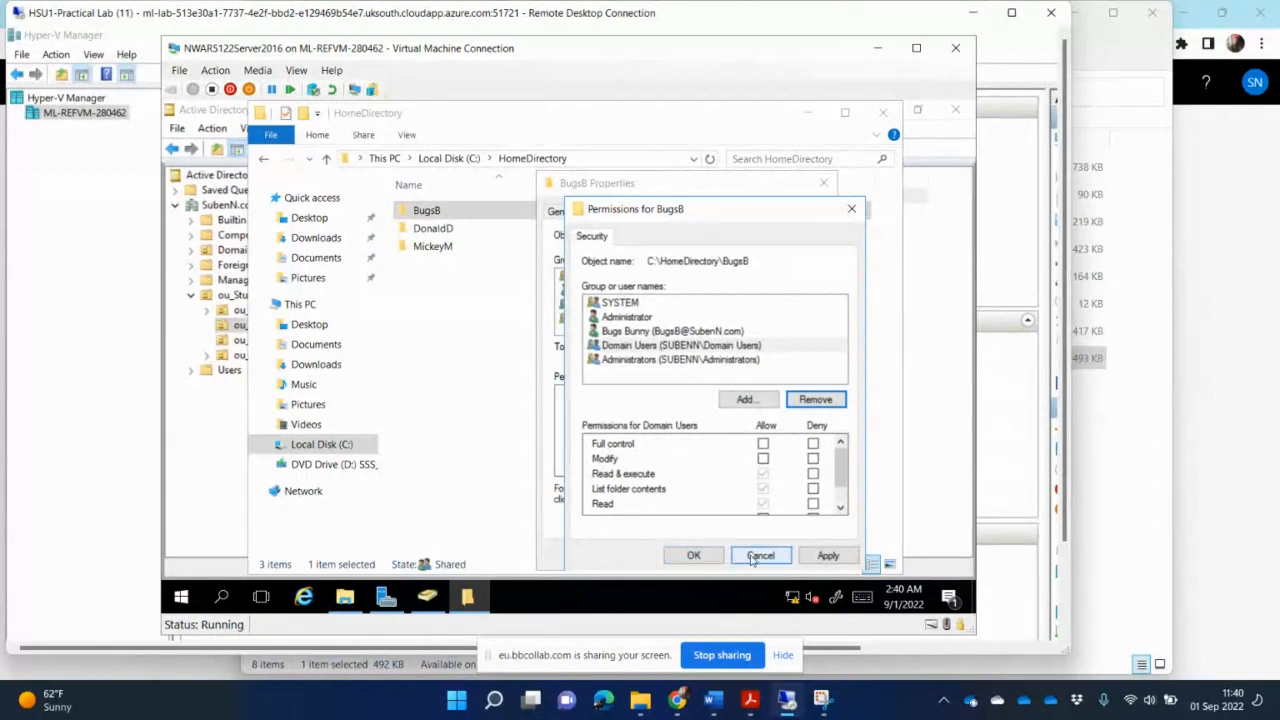
- Confirm the BugsB folder permissions, then close its properties and the HomeDirectory folder window
left_click(697, 556)
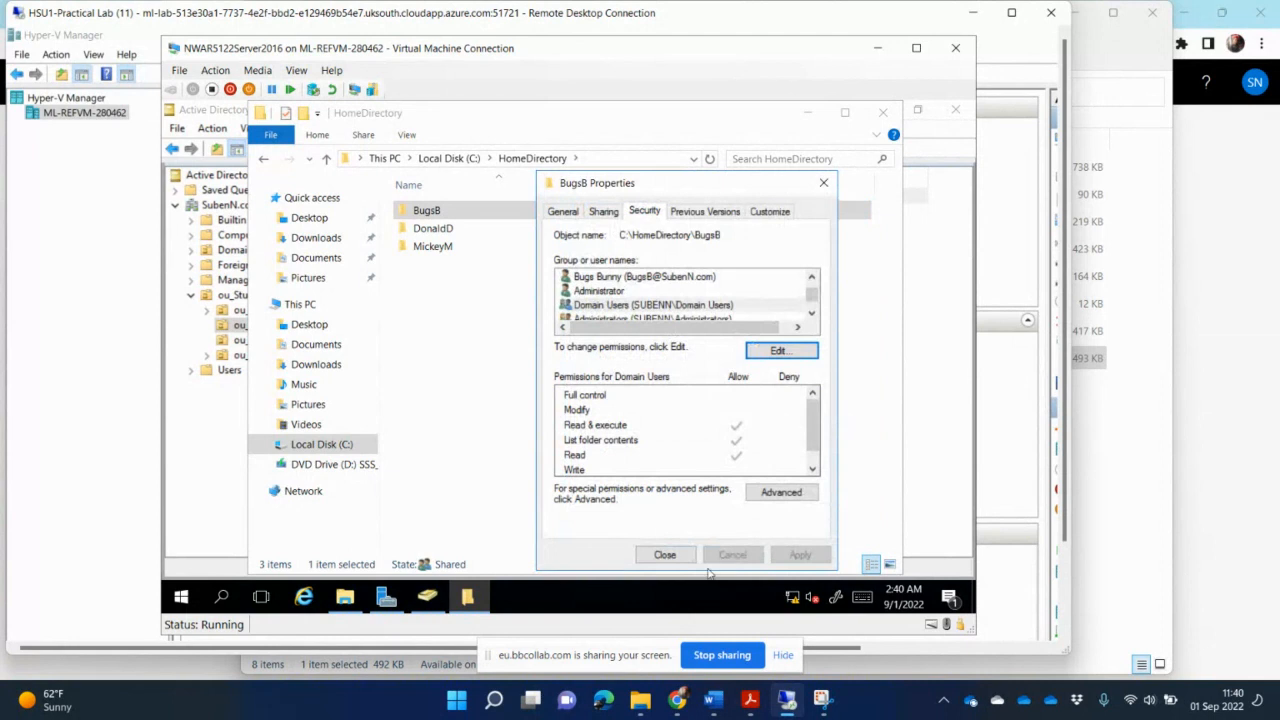
left_click(671, 555)
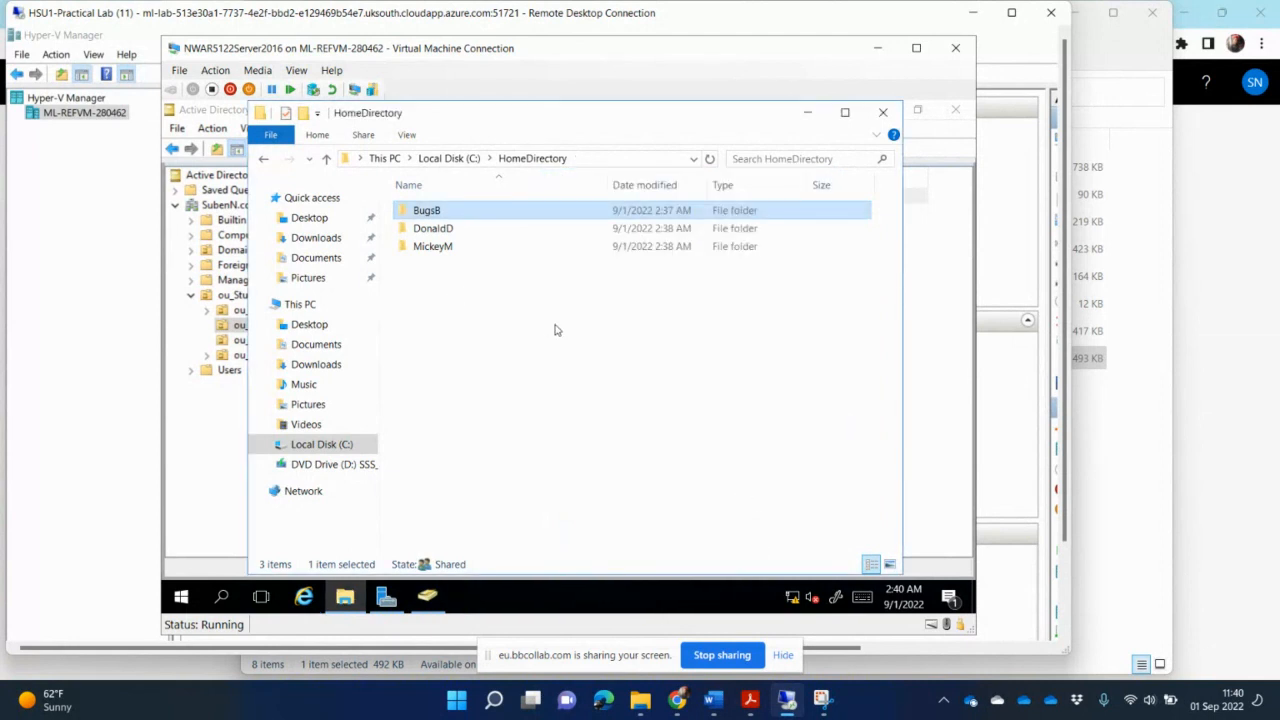
left_click(884, 111)
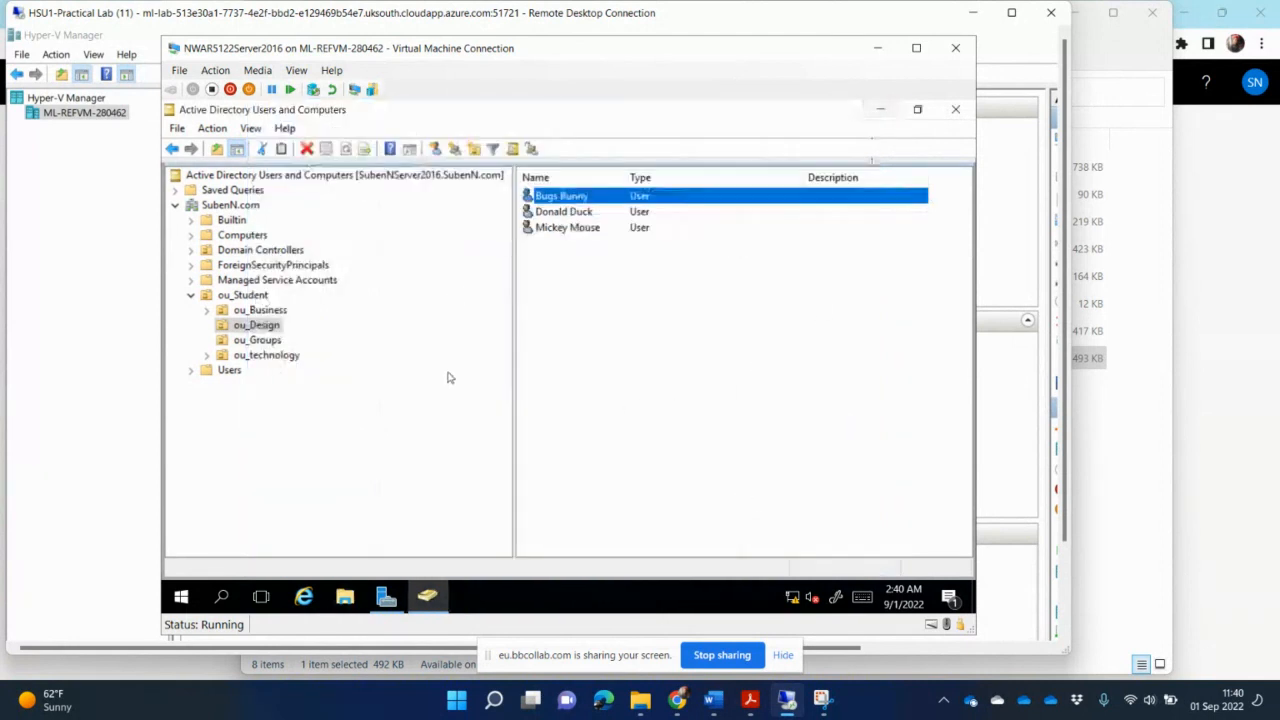
- Open Bugs Bunny's properties, then review the BugsB folder's network path on its Sharing properties and cancel
left_click(593, 195)
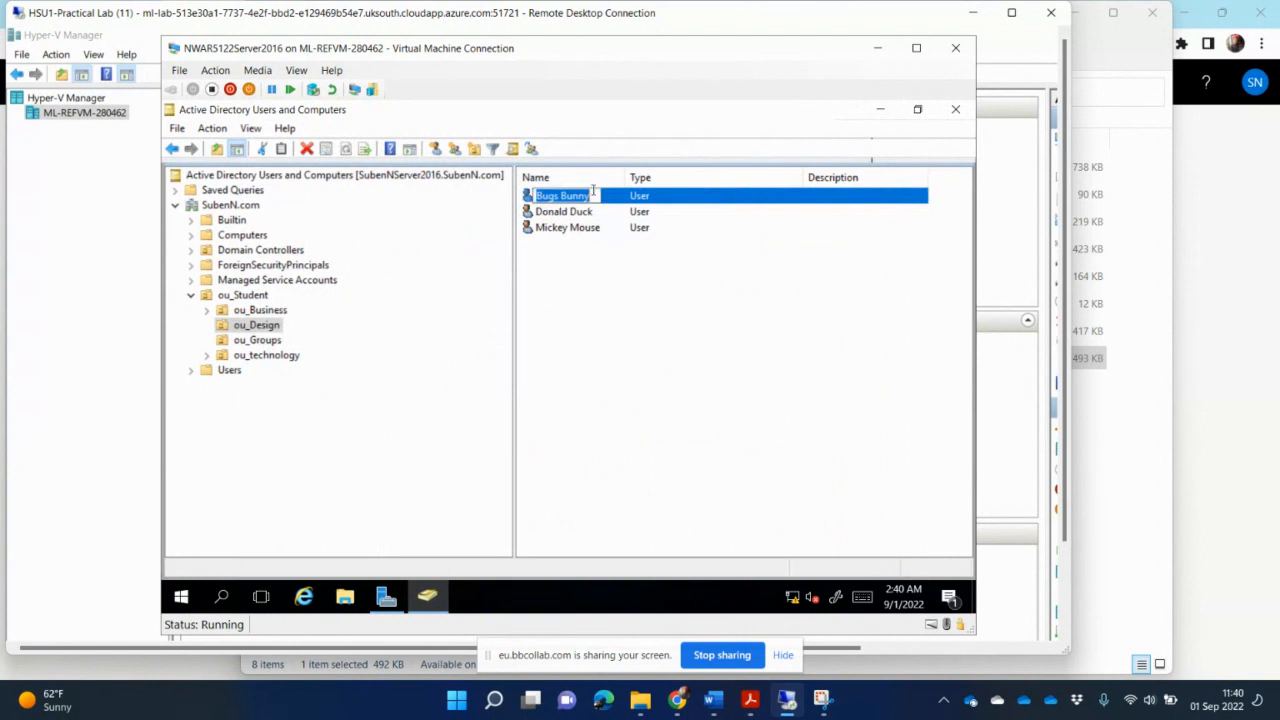
double_click(665, 199)
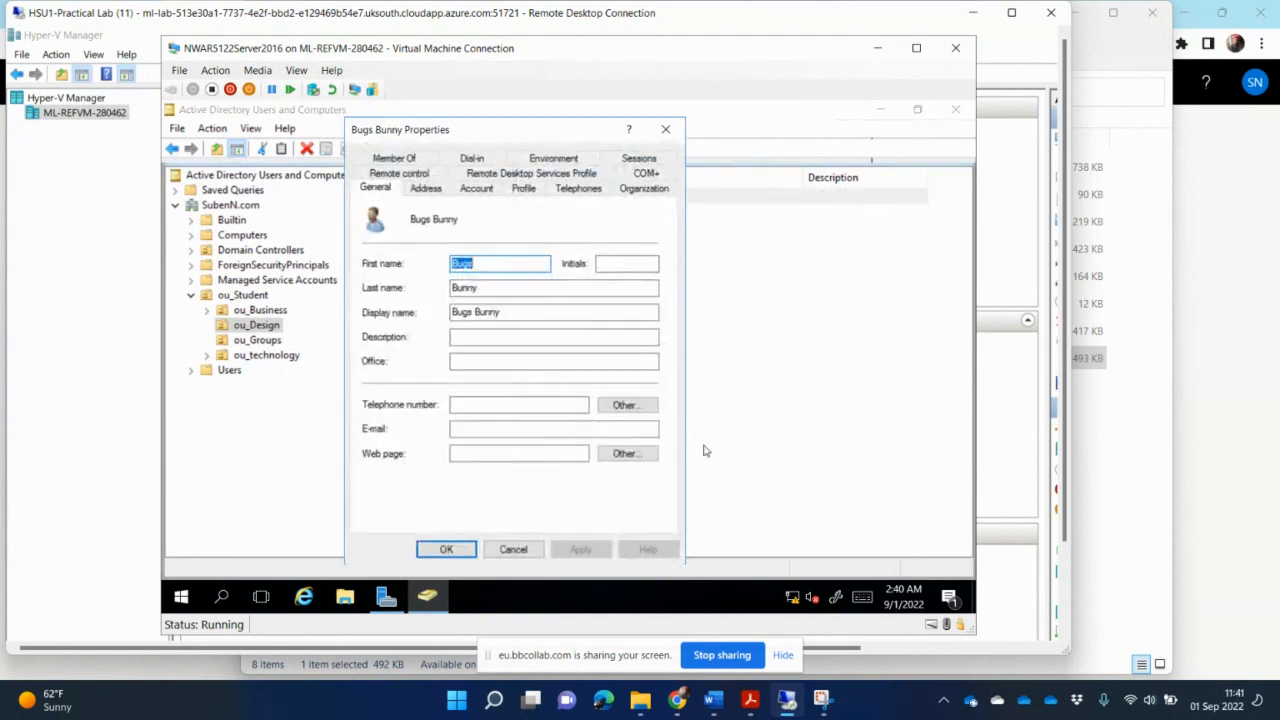
left_click(345, 597)
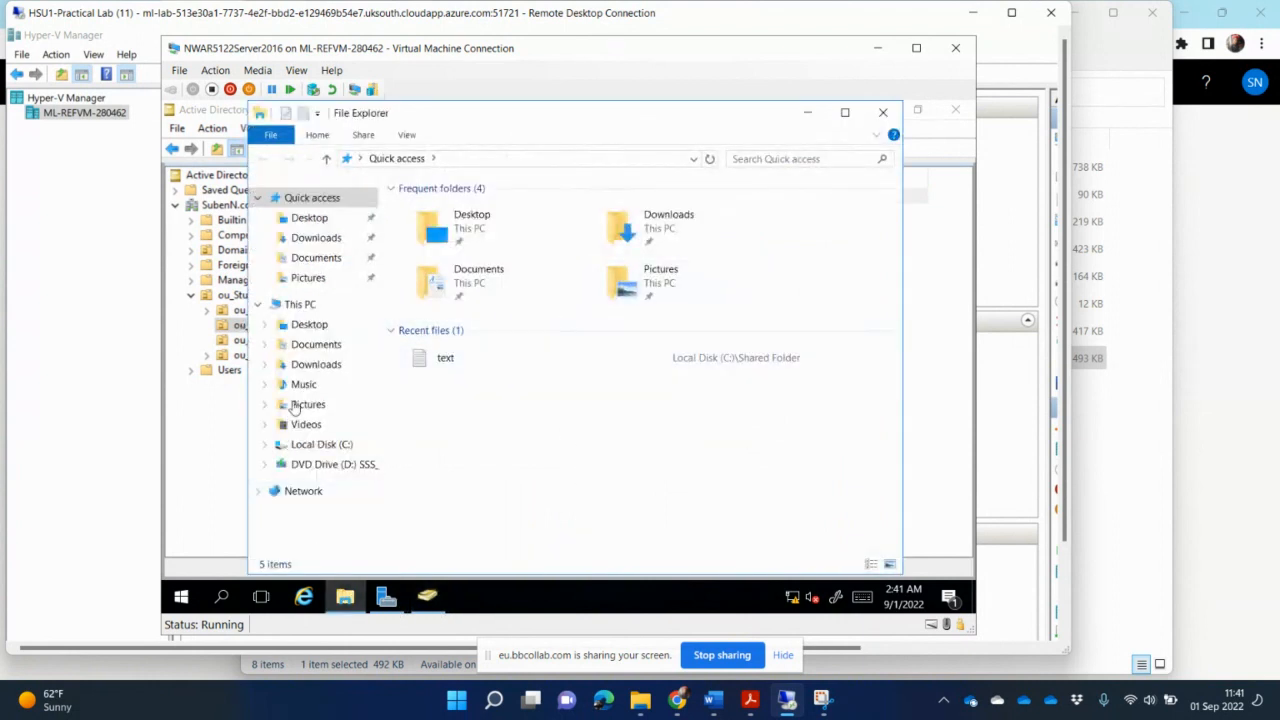
left_click(330, 444)
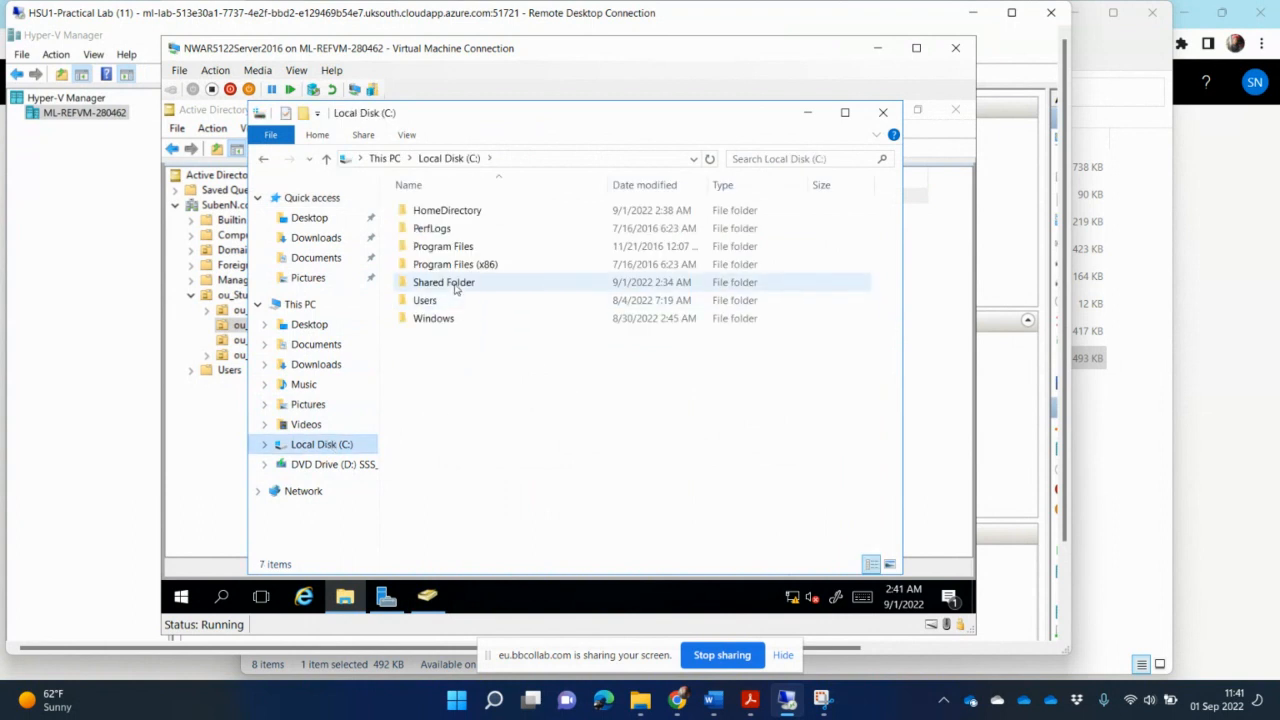
double_click(477, 211)
left_click(477, 211)
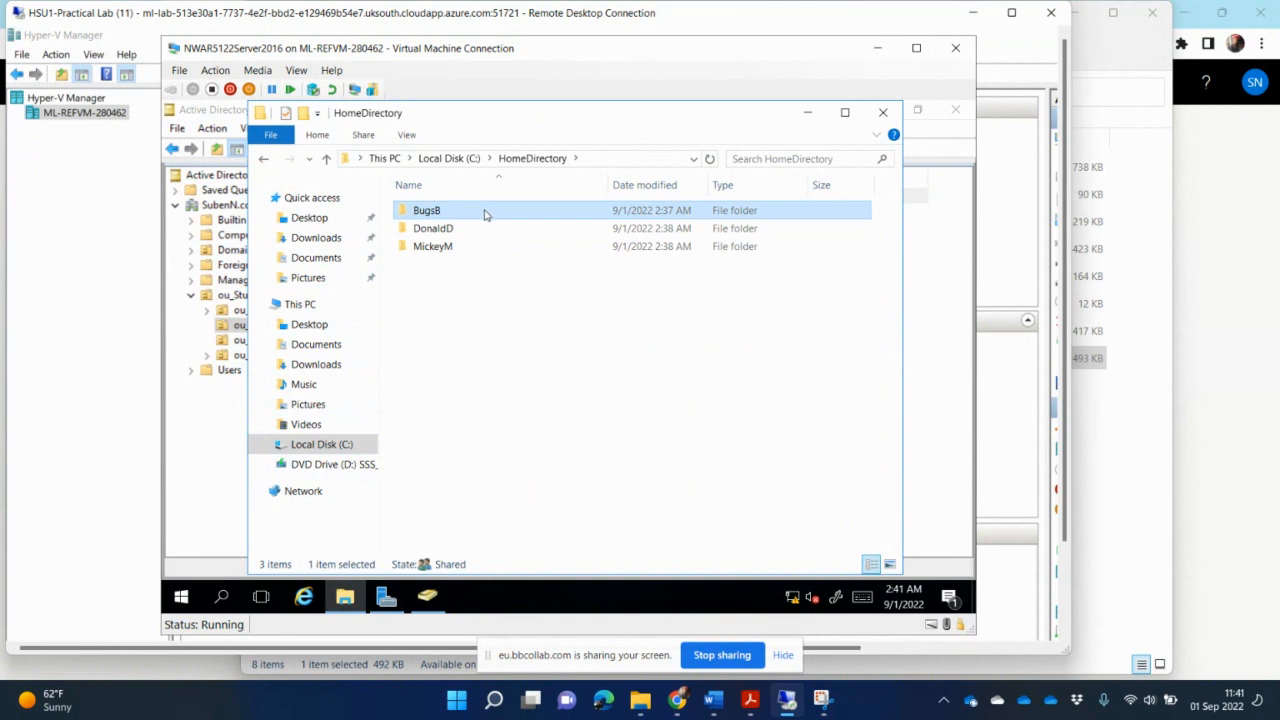
right_click(484, 214)
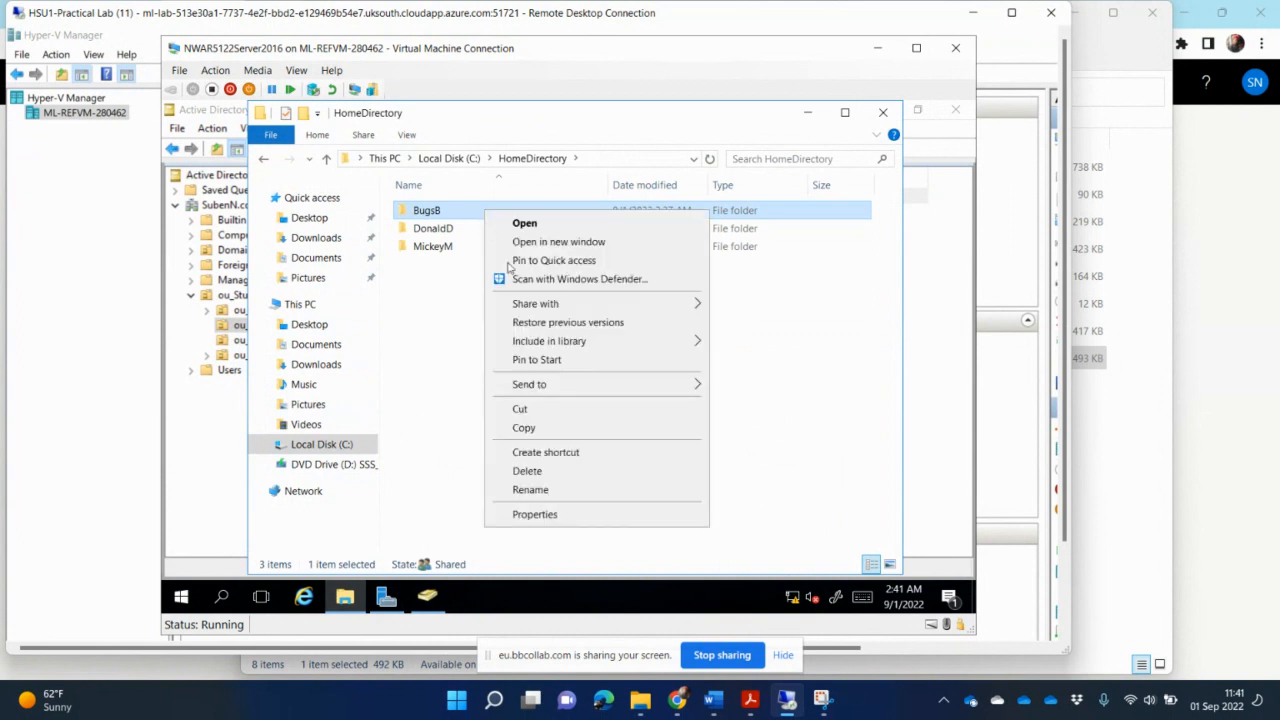
left_click(571, 517)
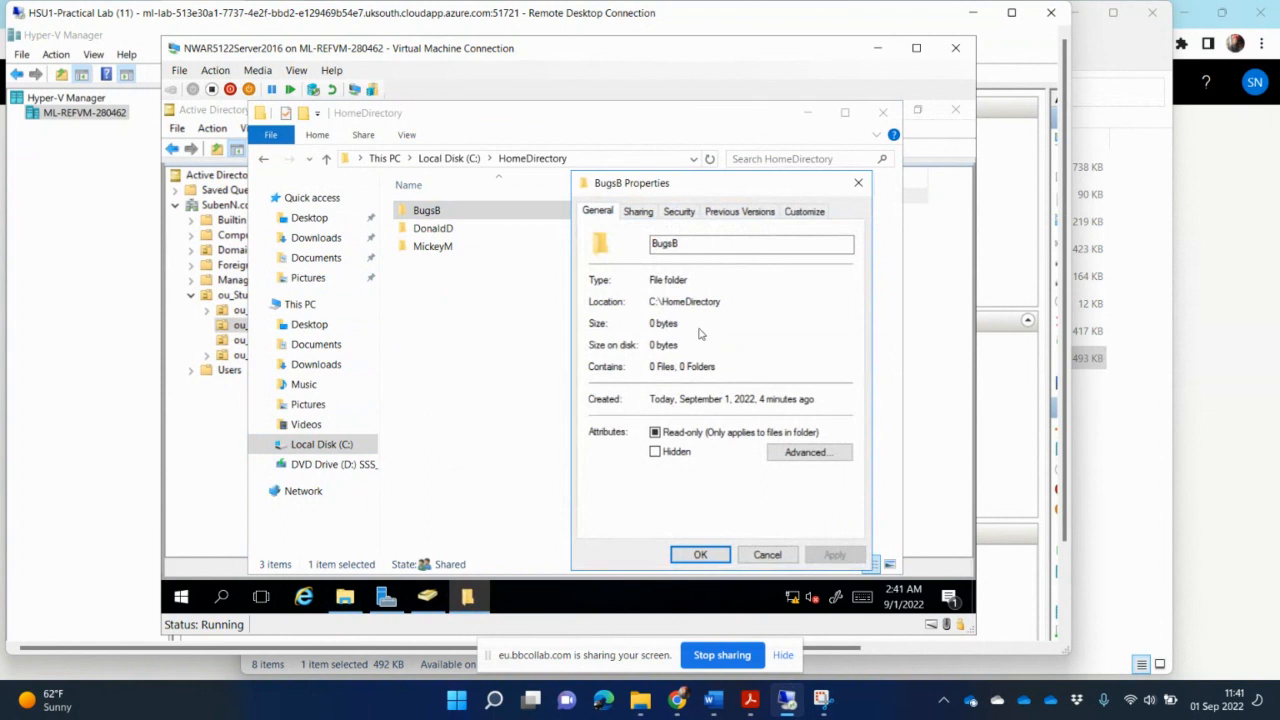
left_click(638, 211)
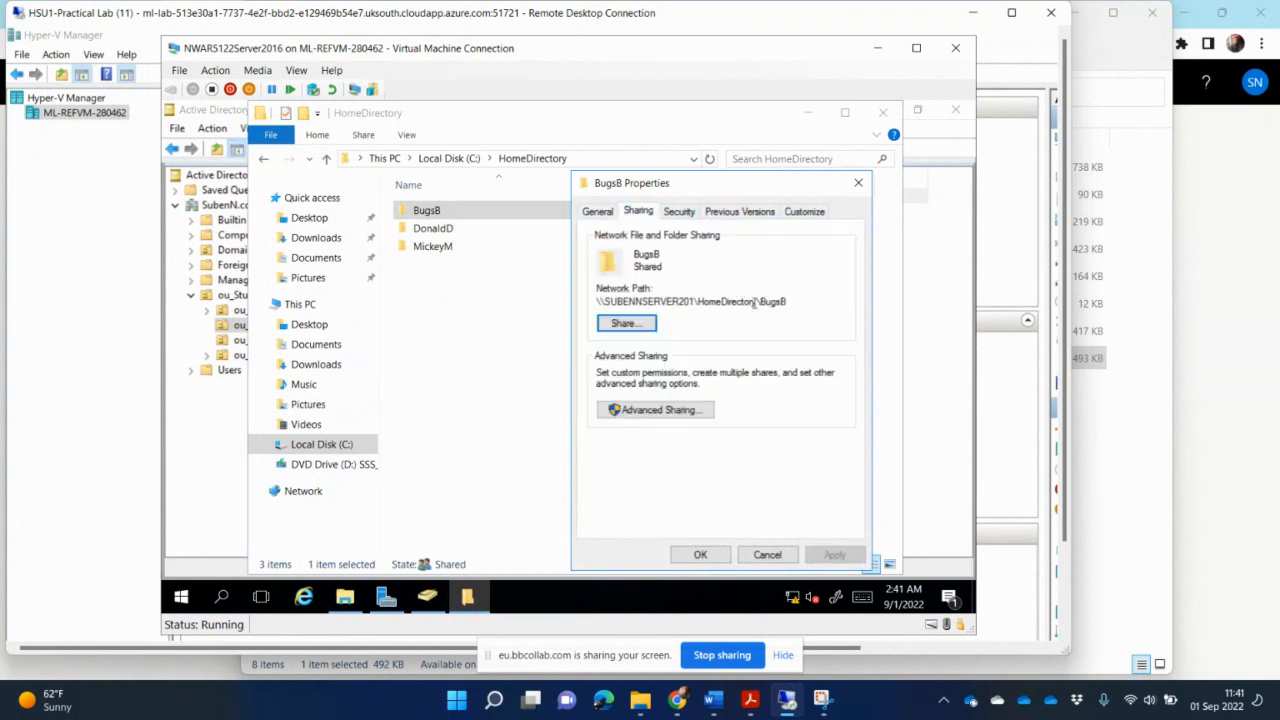
left_click_drag(792, 300, 565, 304)
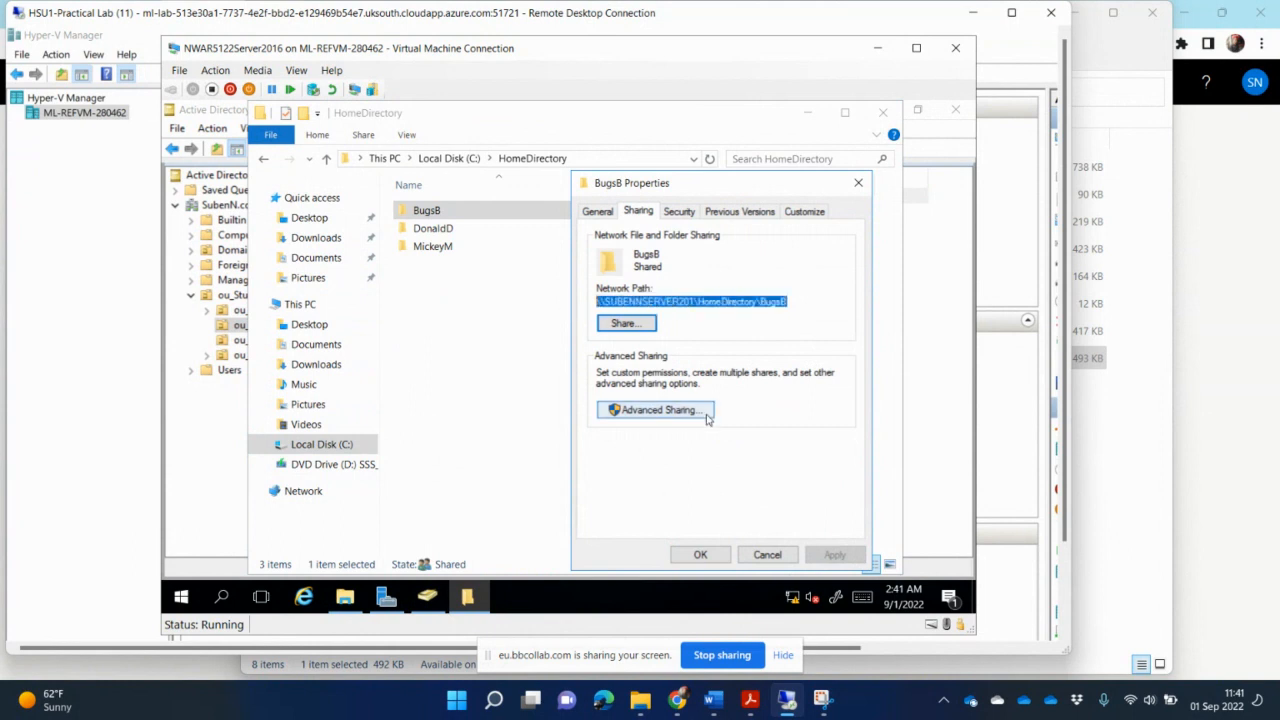
left_click(708, 556)
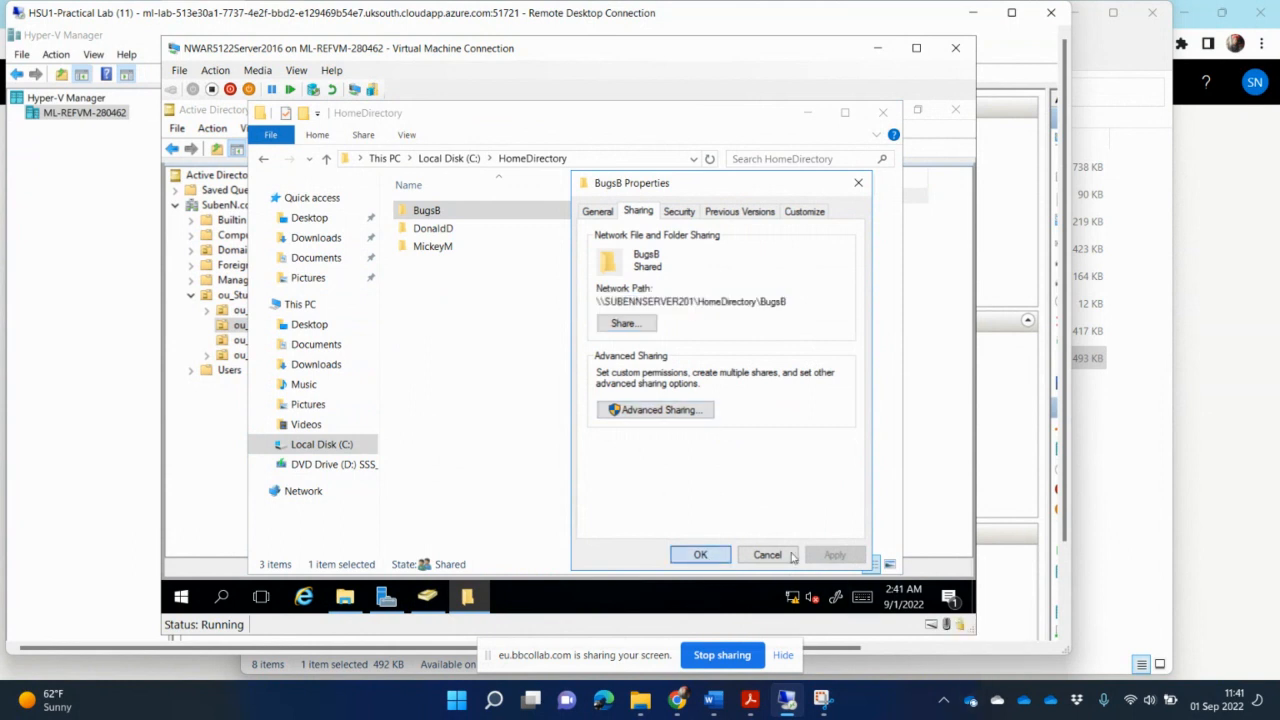
left_click(767, 555)
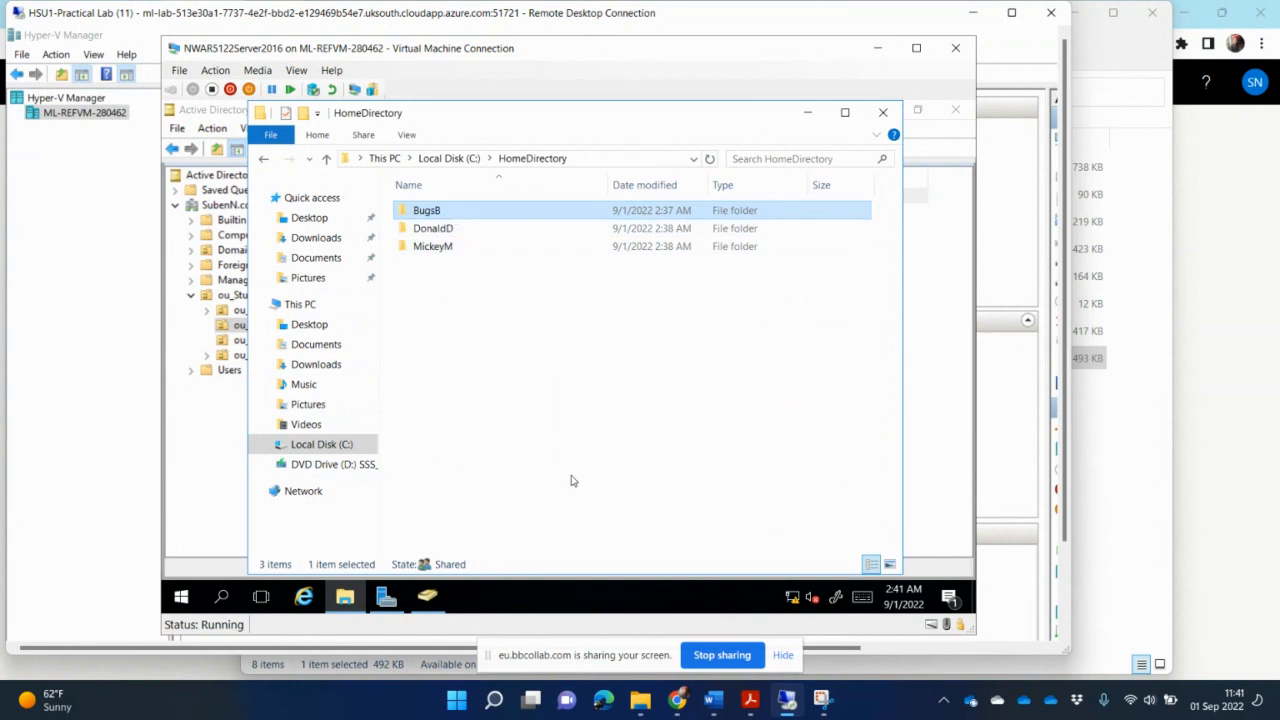
- Reapply Bugs Bunny's home folder connection on W: to \\SUBENNSERVER201\HomeDirectory\BugsB and grant the user full control
left_click(928, 360)
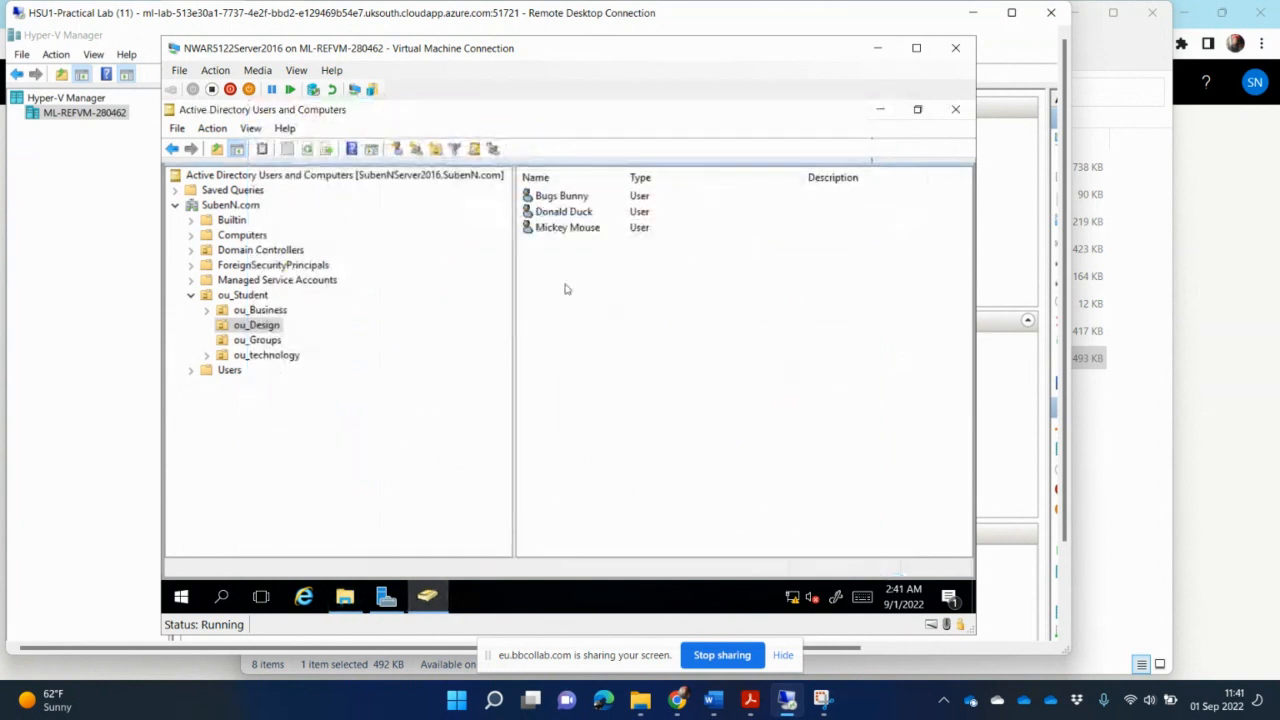
double_click(562, 196)
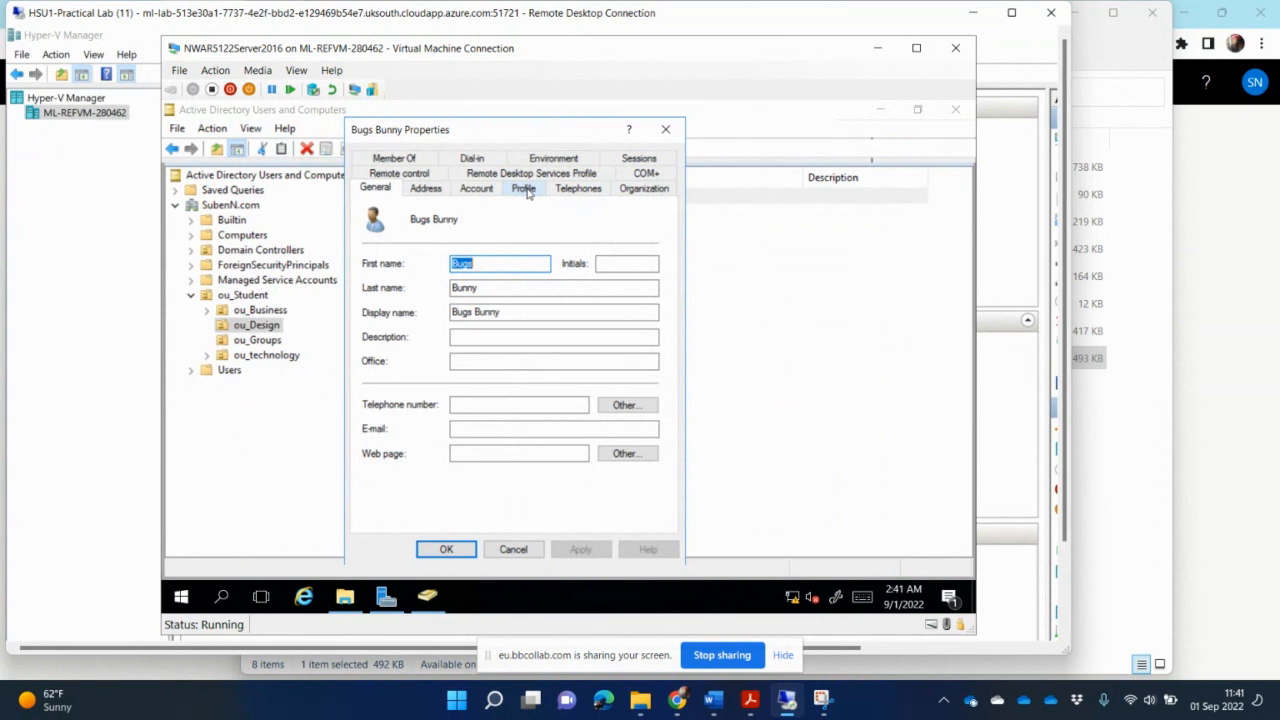
left_click(524, 189)
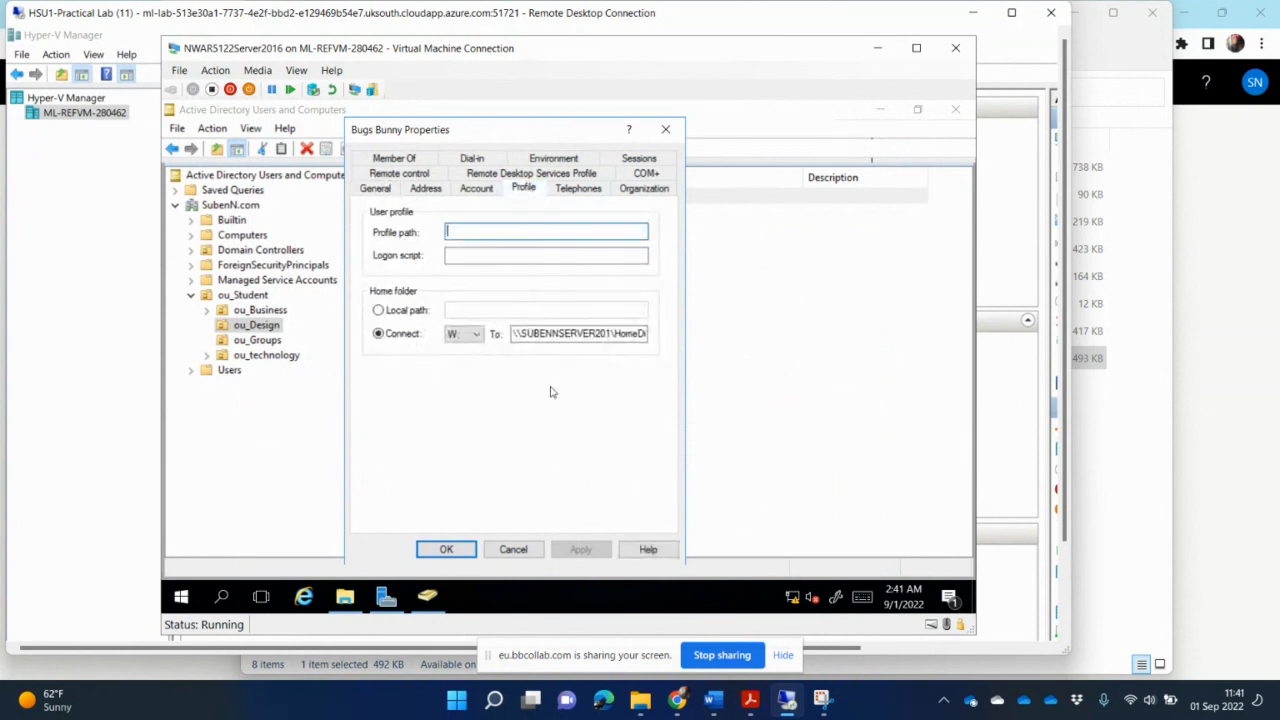
double_click(585, 333)
key("Right")
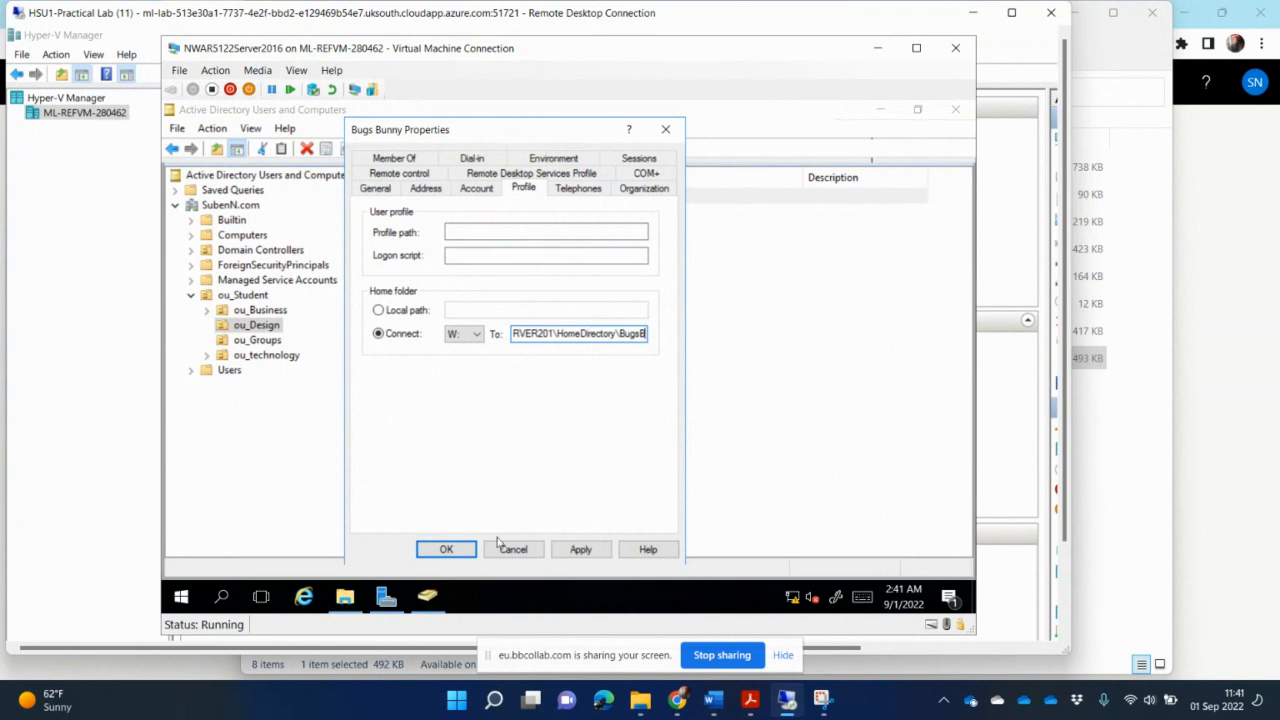
left_click(460, 544)
left_click(462, 546)
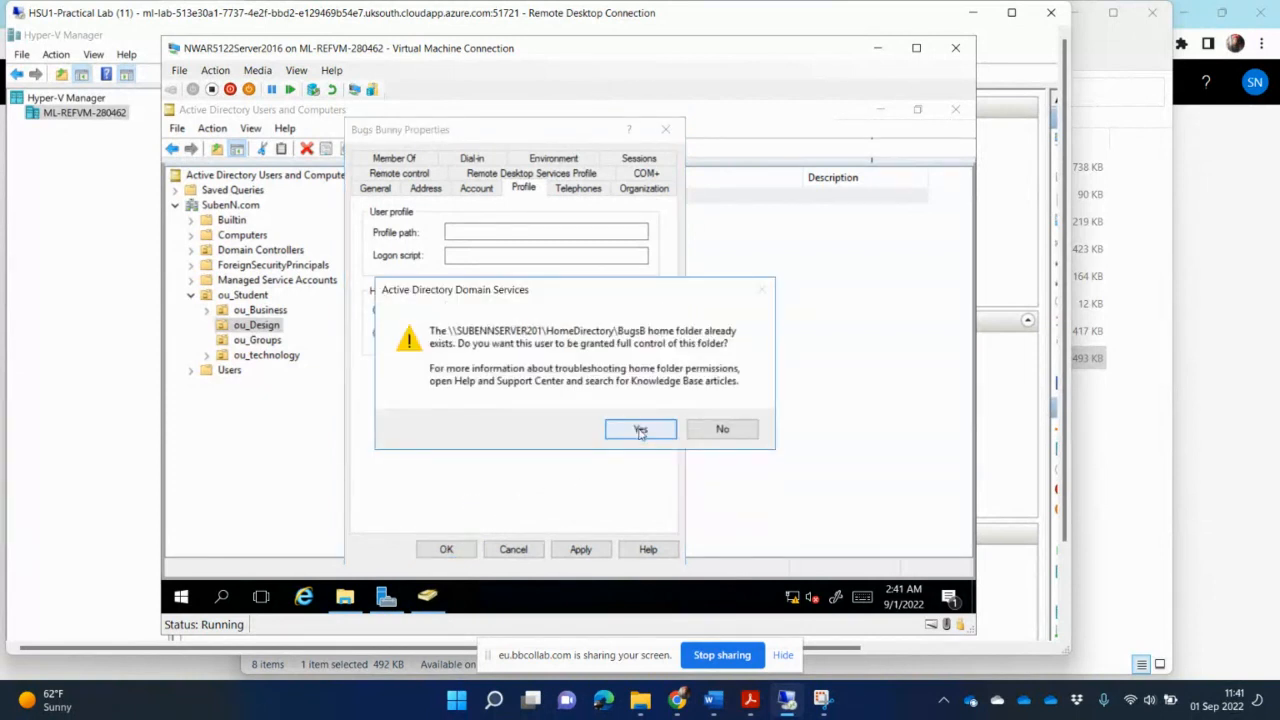
left_click(640, 429)
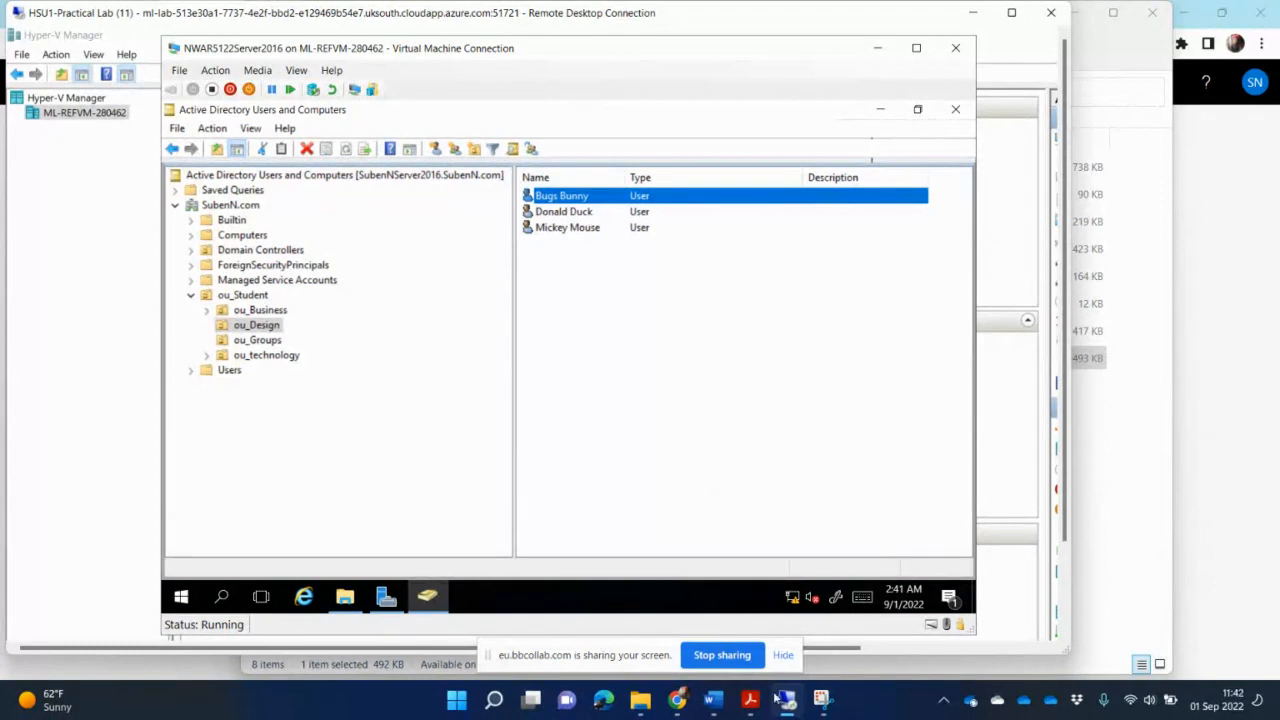
mouse_move(751, 703)
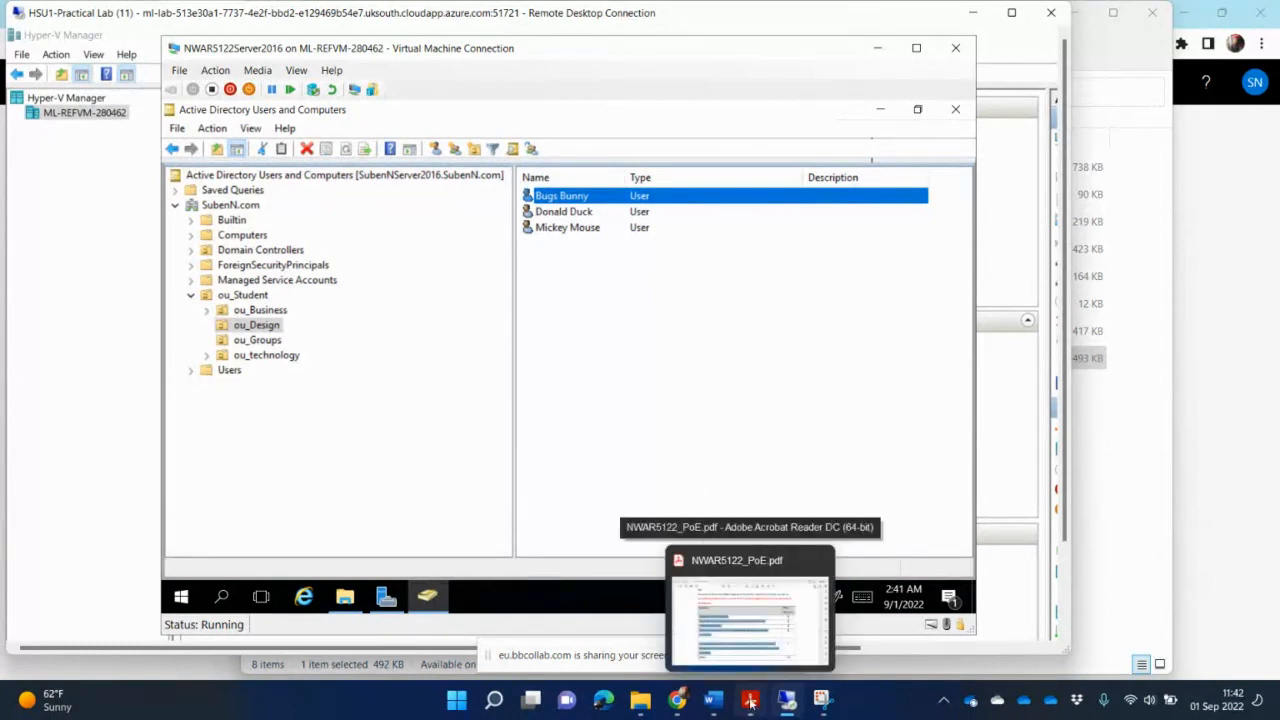
left_click(712, 702)
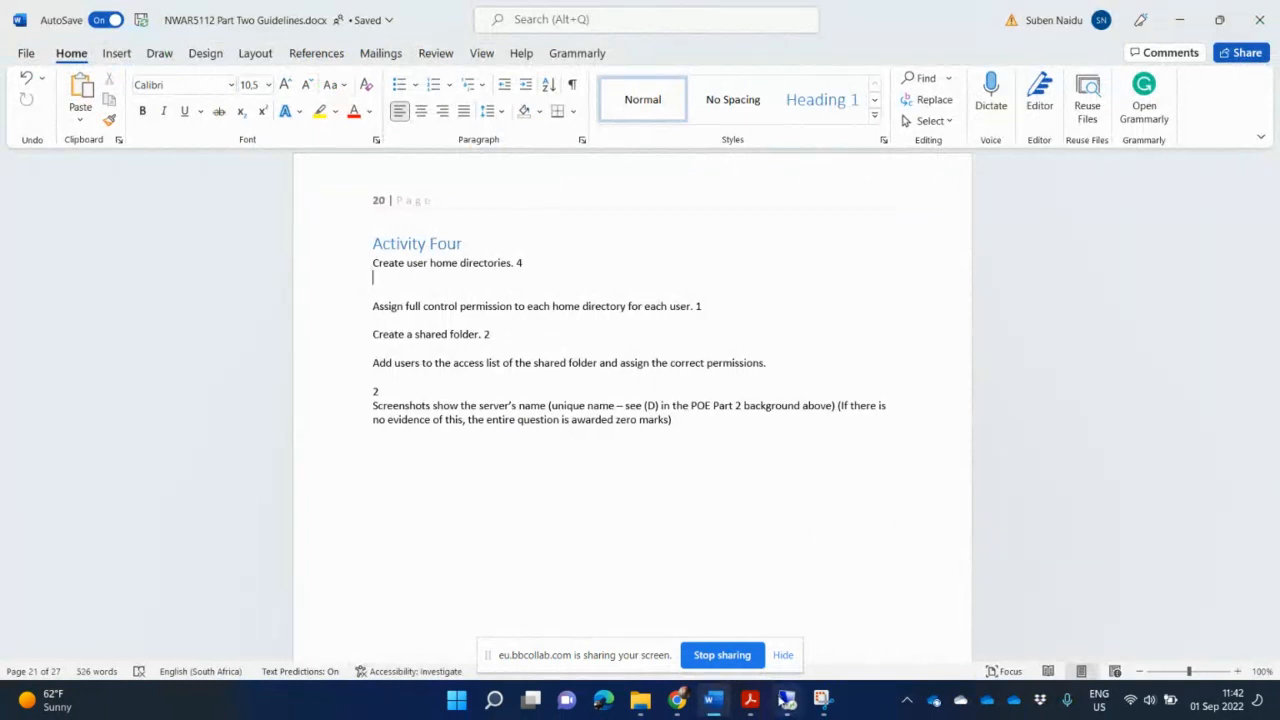
mouse_move(788, 706)
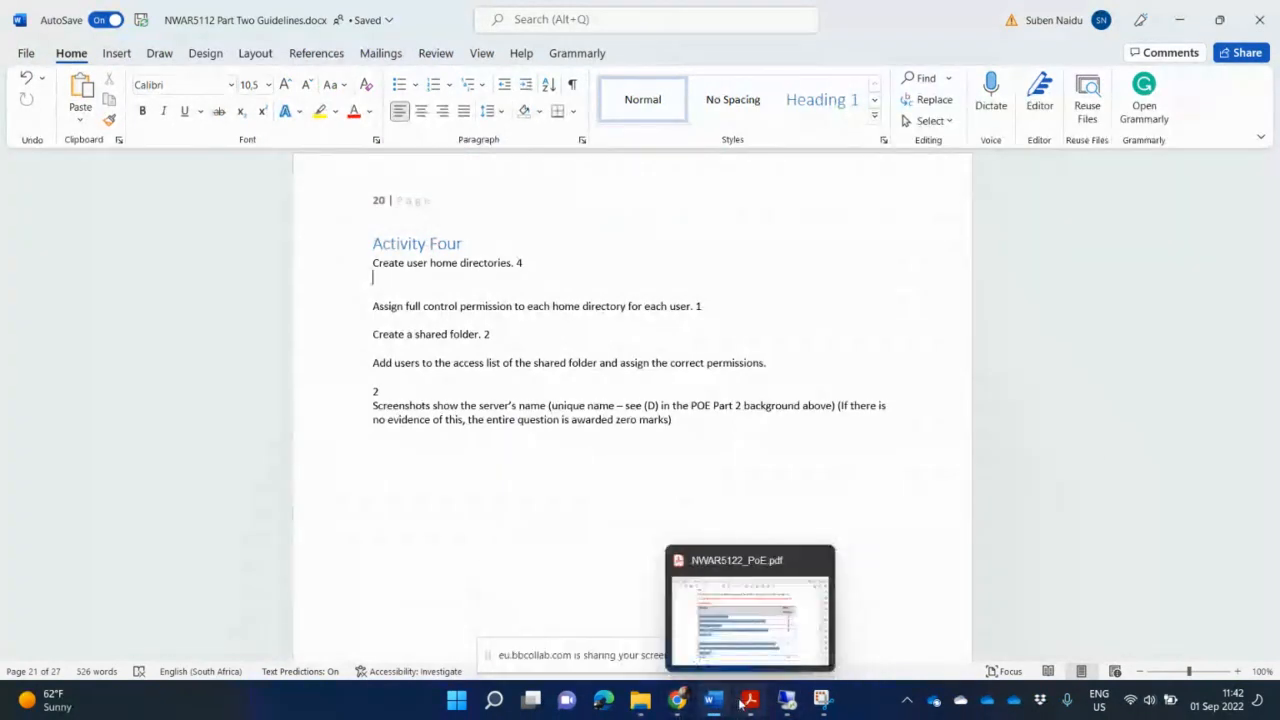
left_click(641, 702)
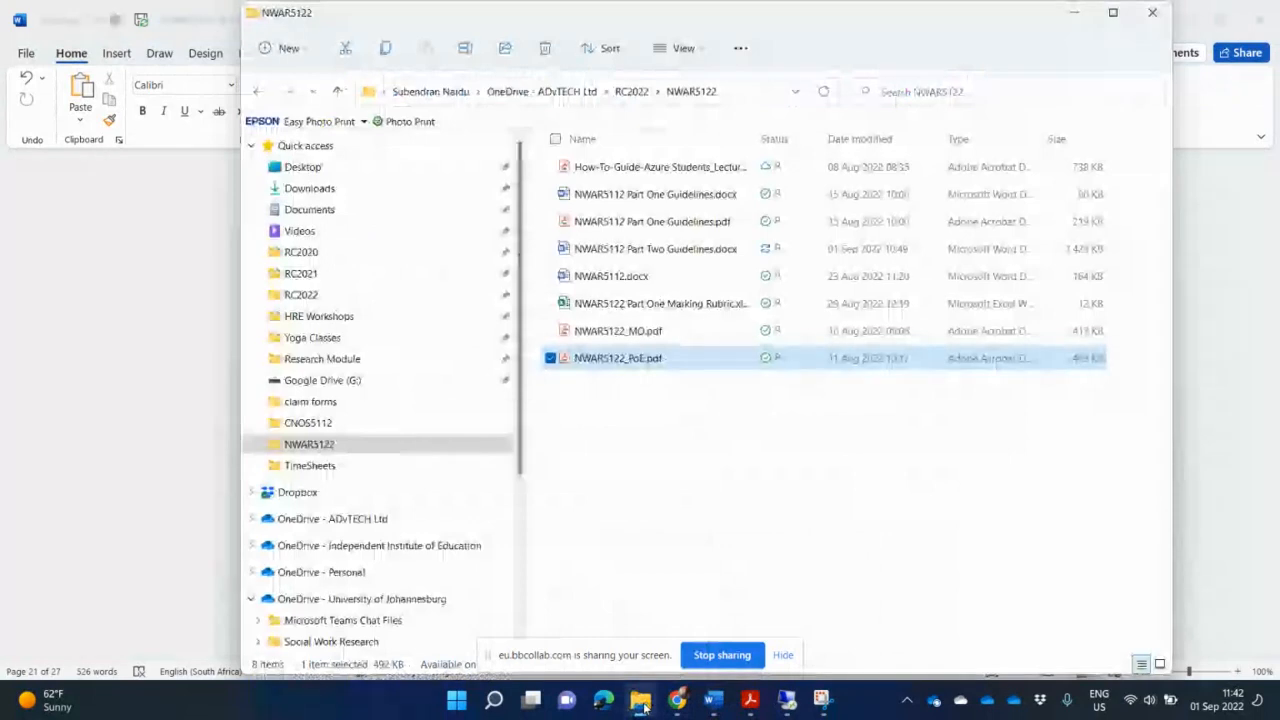
left_click(787, 702)
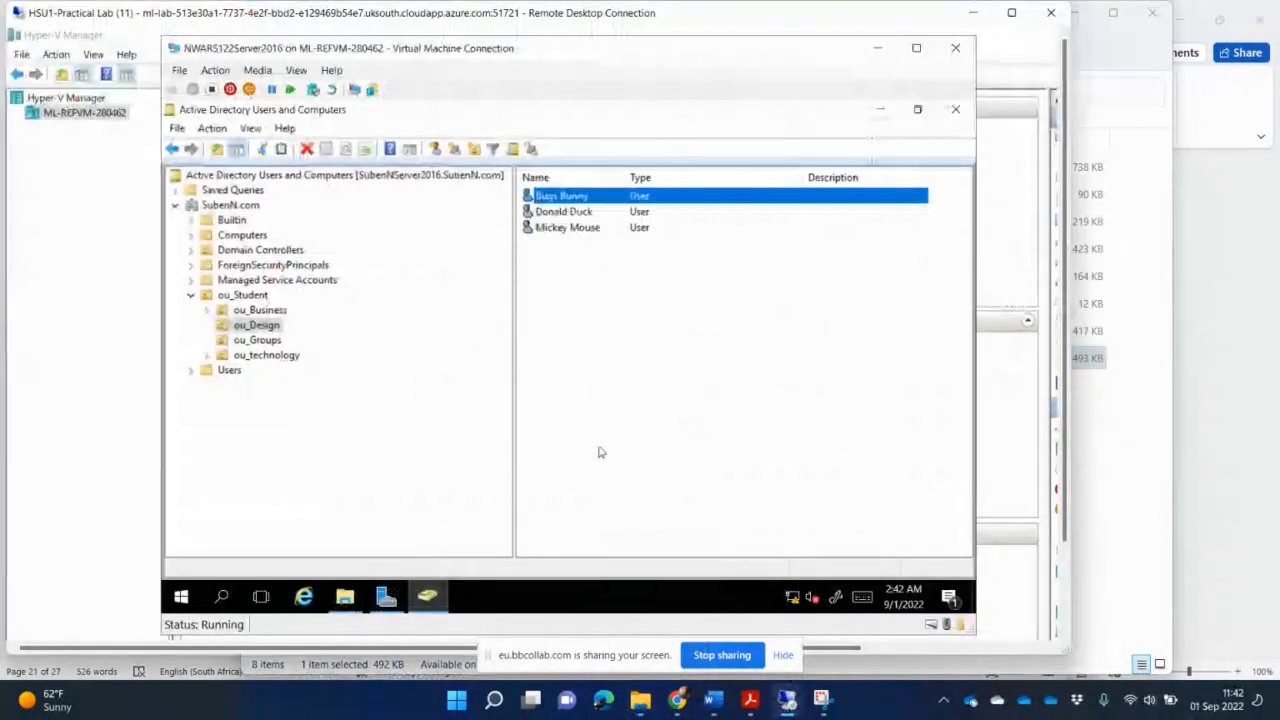
- Open File Explorer, expand Local Disk (C:) and HomeDirectory in the navigation tree, and reposition the window over Active Directory
left_click(345, 598)
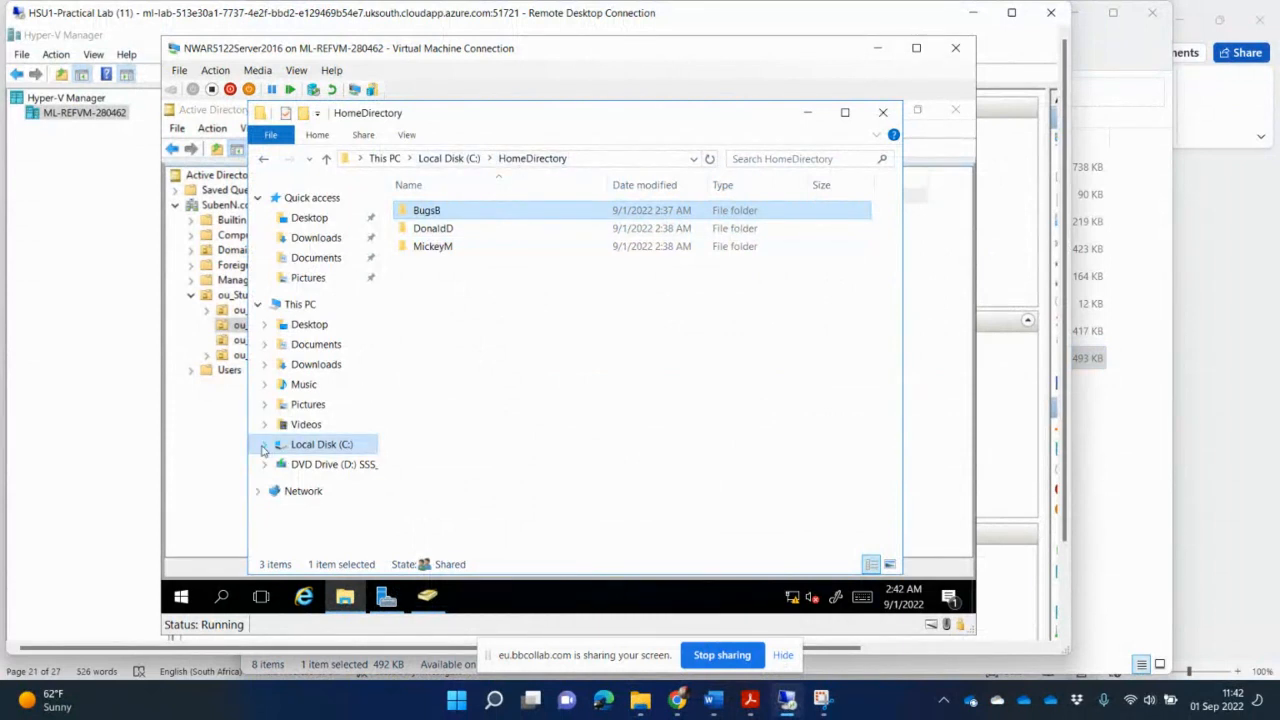
left_click(263, 446)
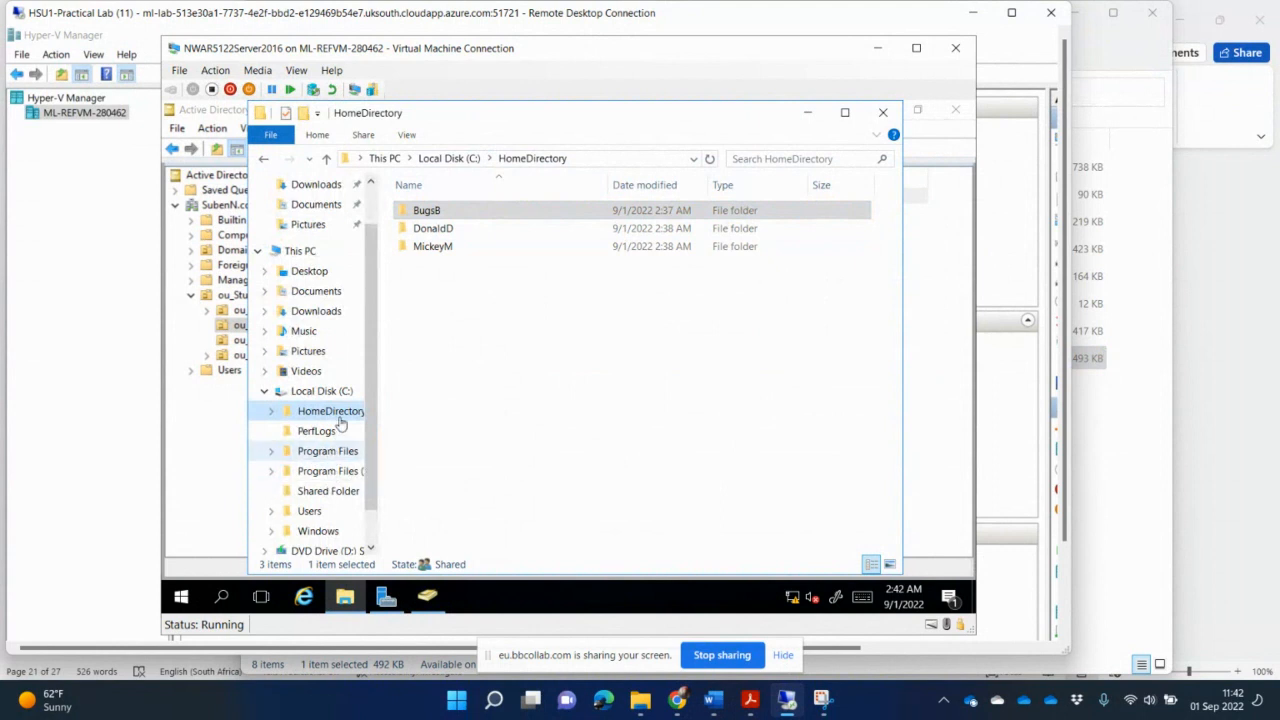
left_click(271, 411)
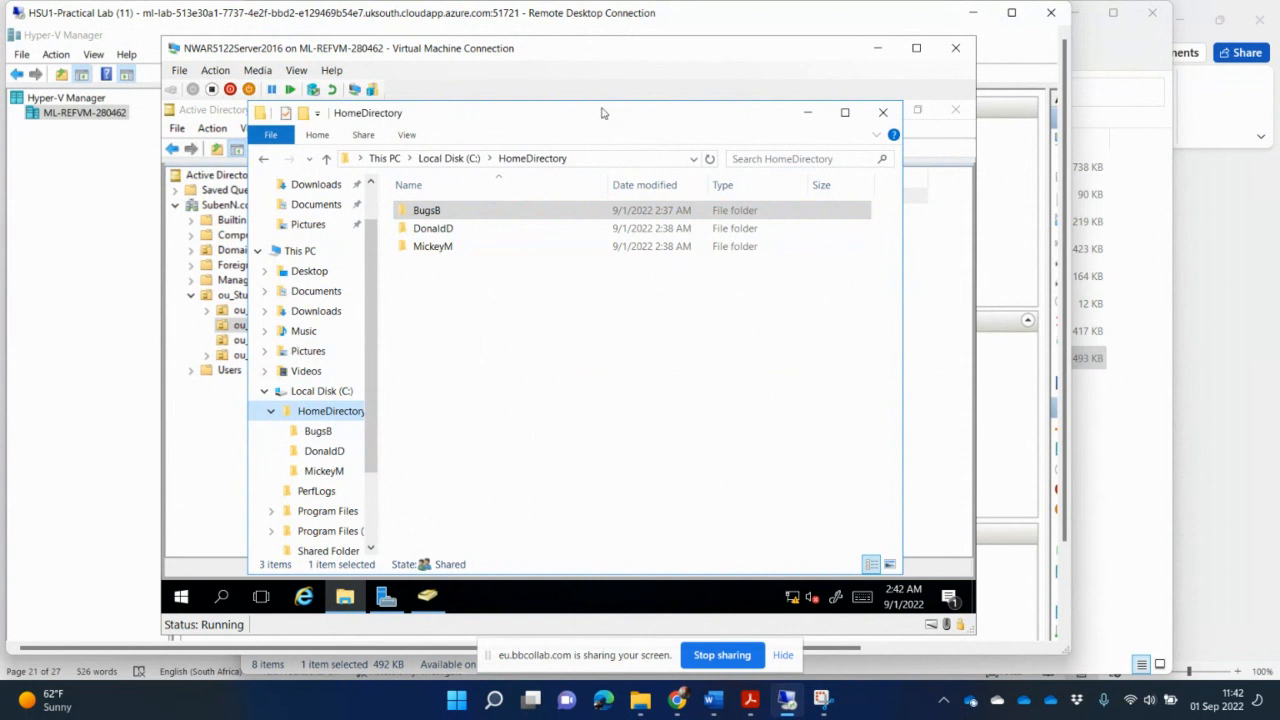
left_click_drag(602, 113, 713, 207)
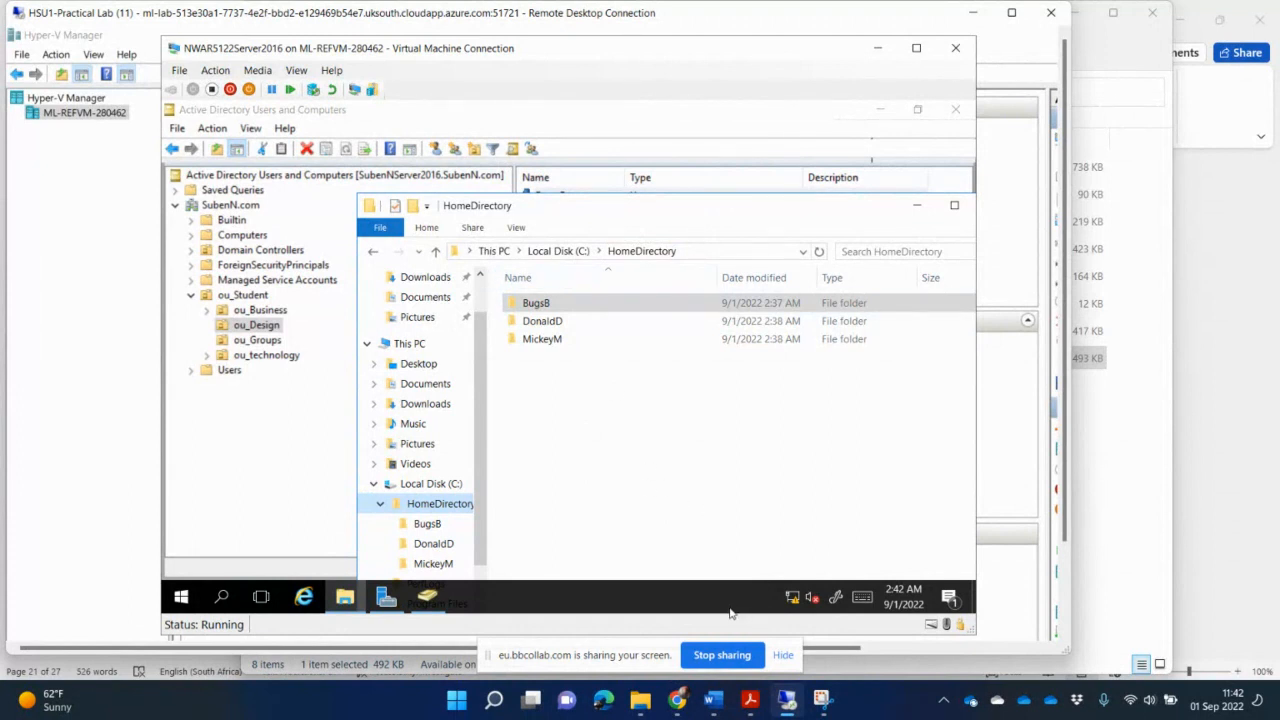
- Capture a new Snipping Tool screenshot of the virtual machine window with the HomeDirectory user folders
left_click(821, 698)
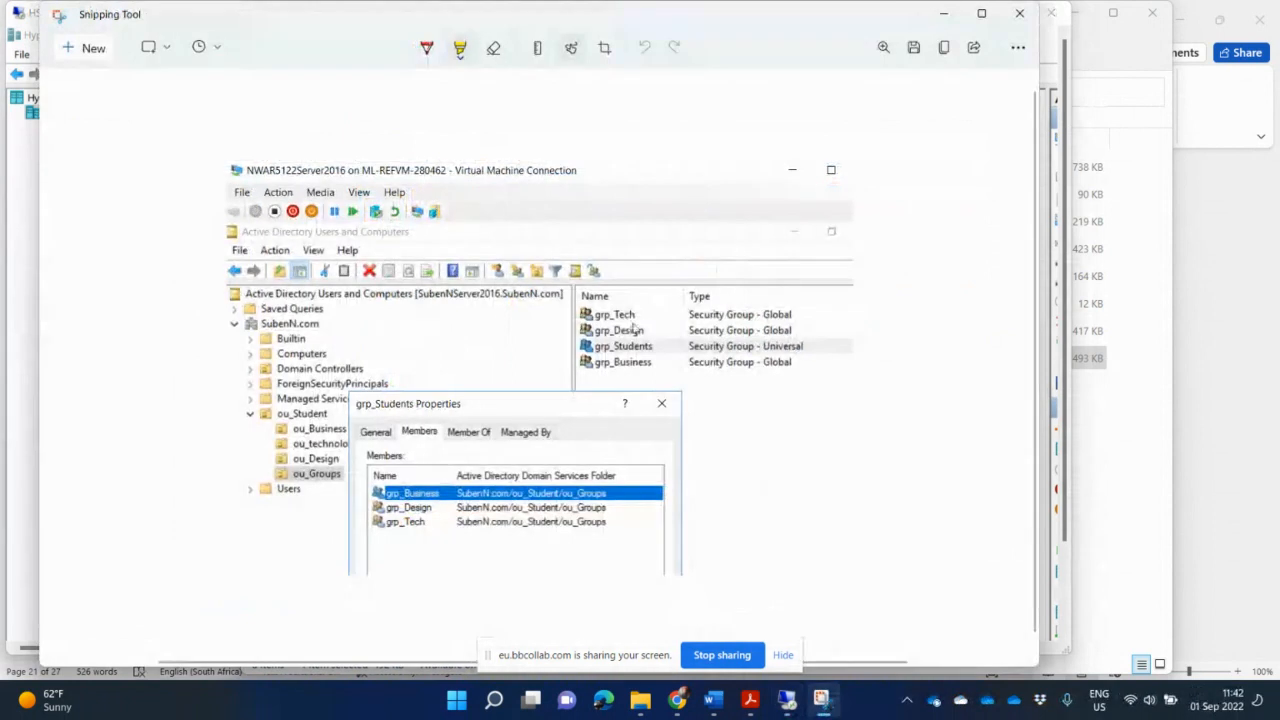
left_click(90, 48)
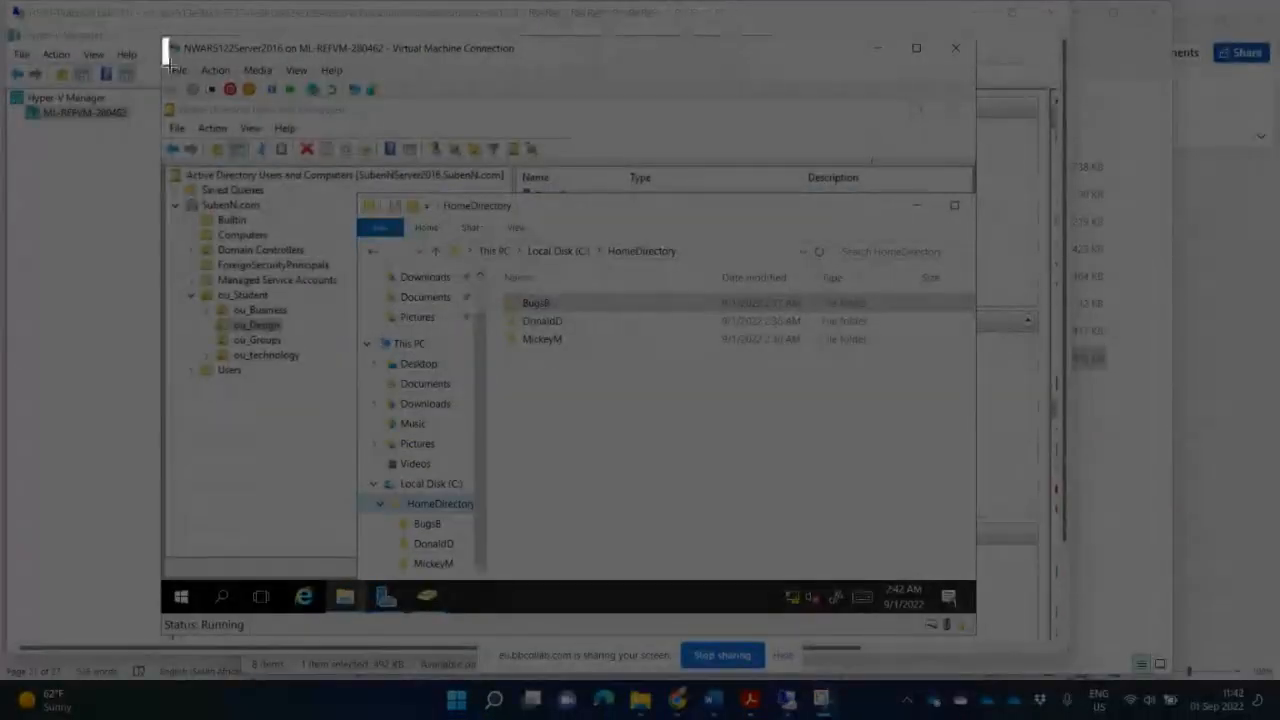
left_click_drag(162, 36, 950, 574)
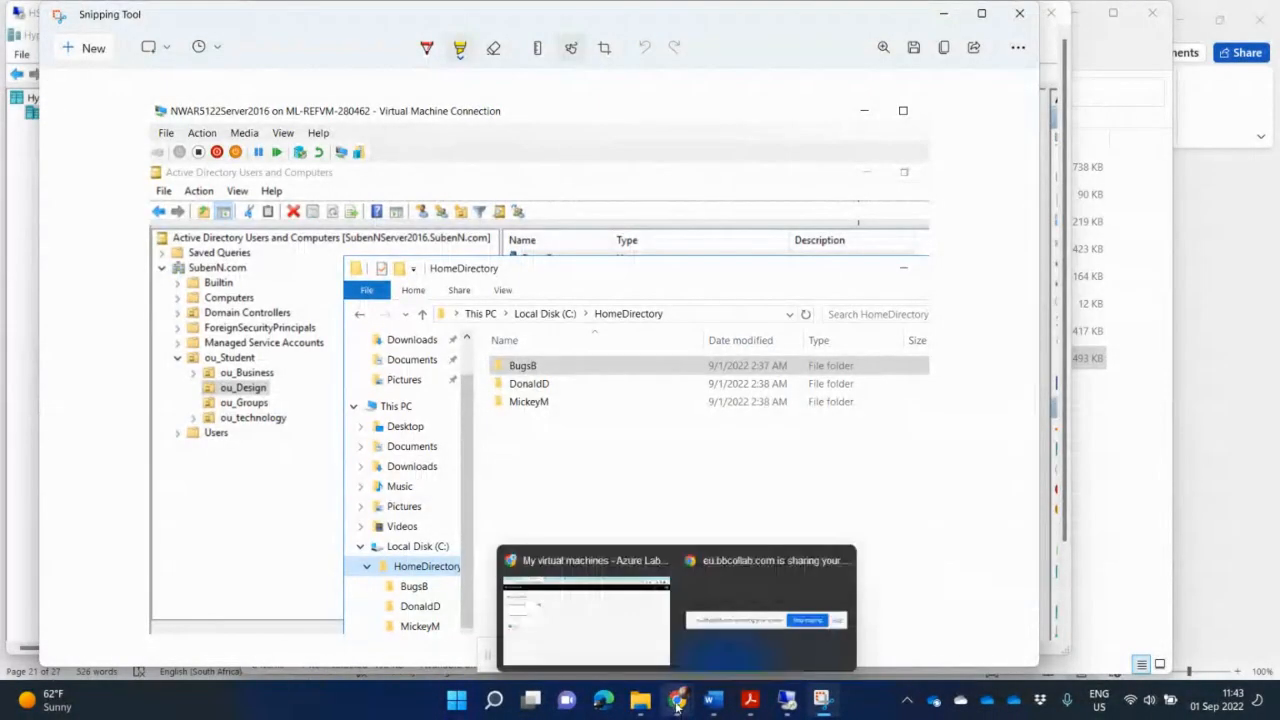
- Switch to the NWAR5112 Part Two Guidelines document in Word
left_click(640, 705)
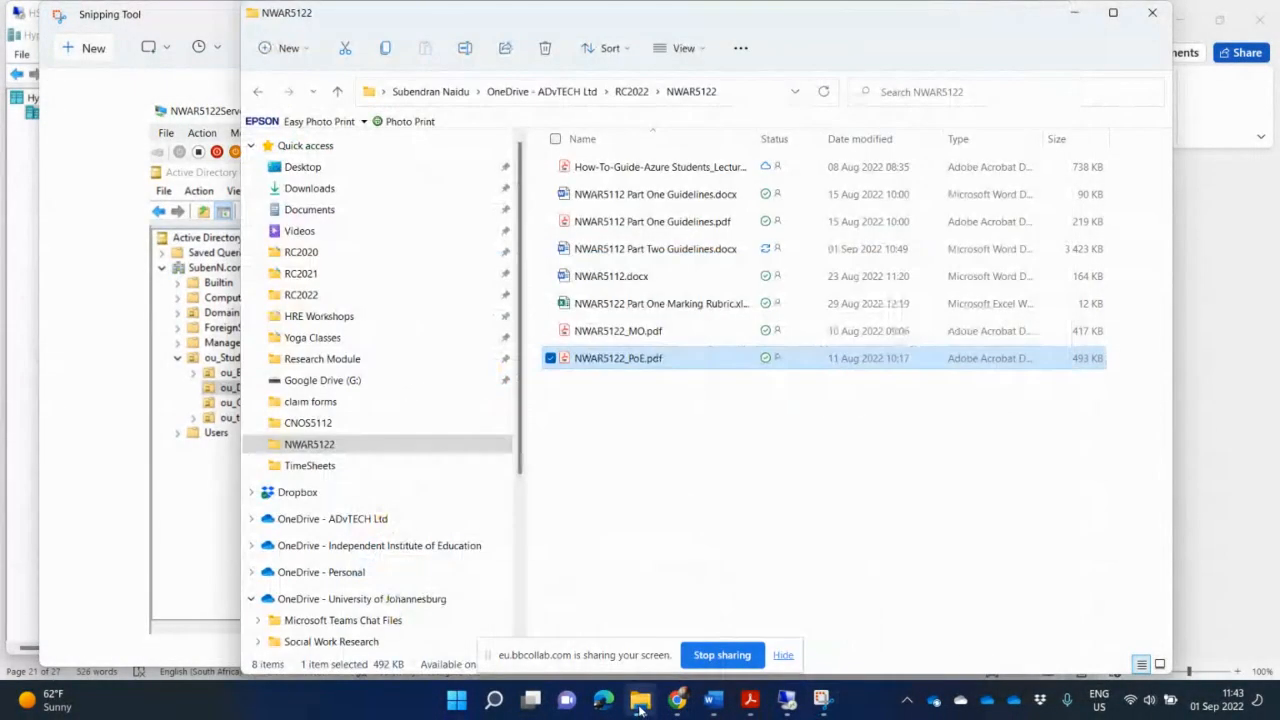
left_click(715, 700)
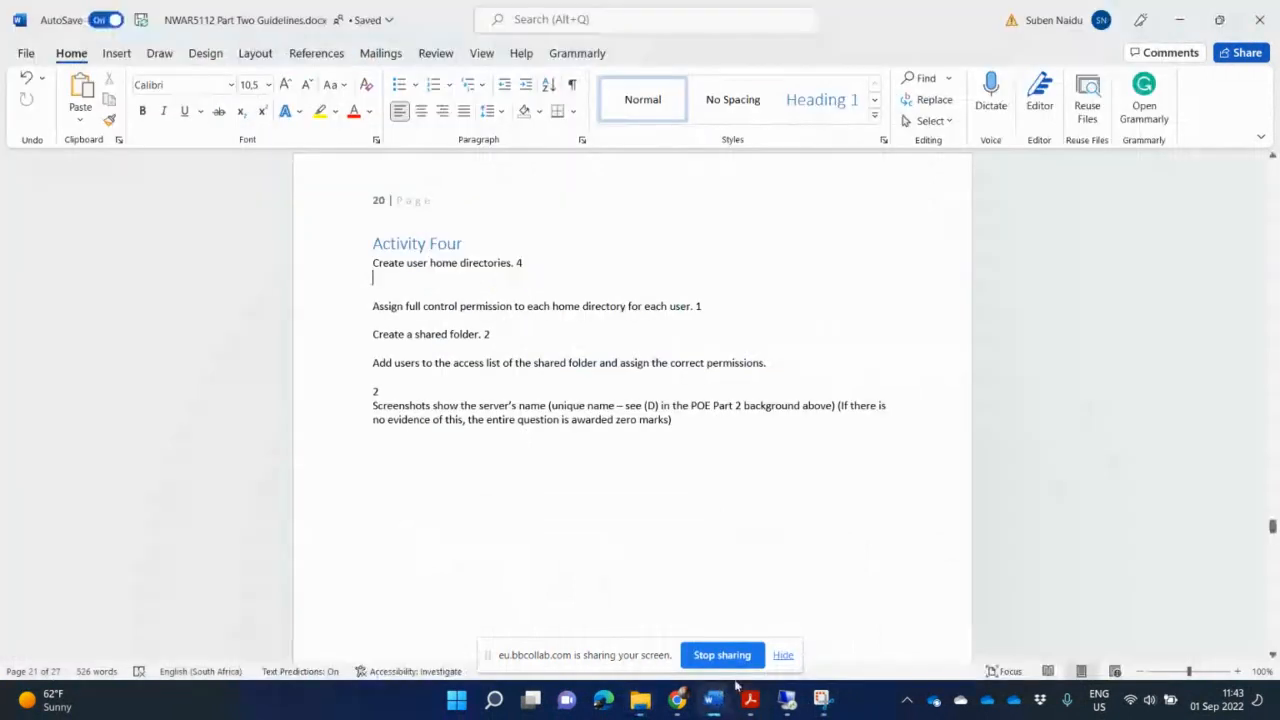
mouse_move(740, 690)
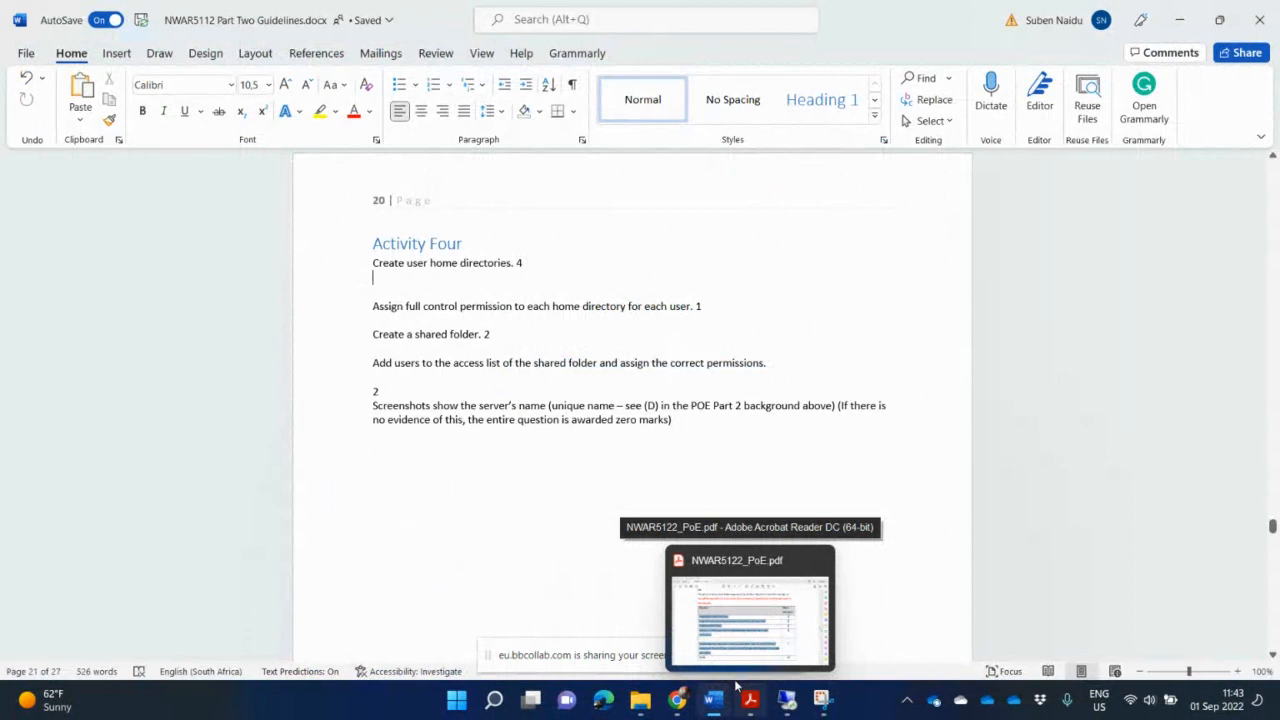
- Paste the HomeDirectory screenshot below the 'Create user home directories' line and add a new line after it
key("ctrl+v")
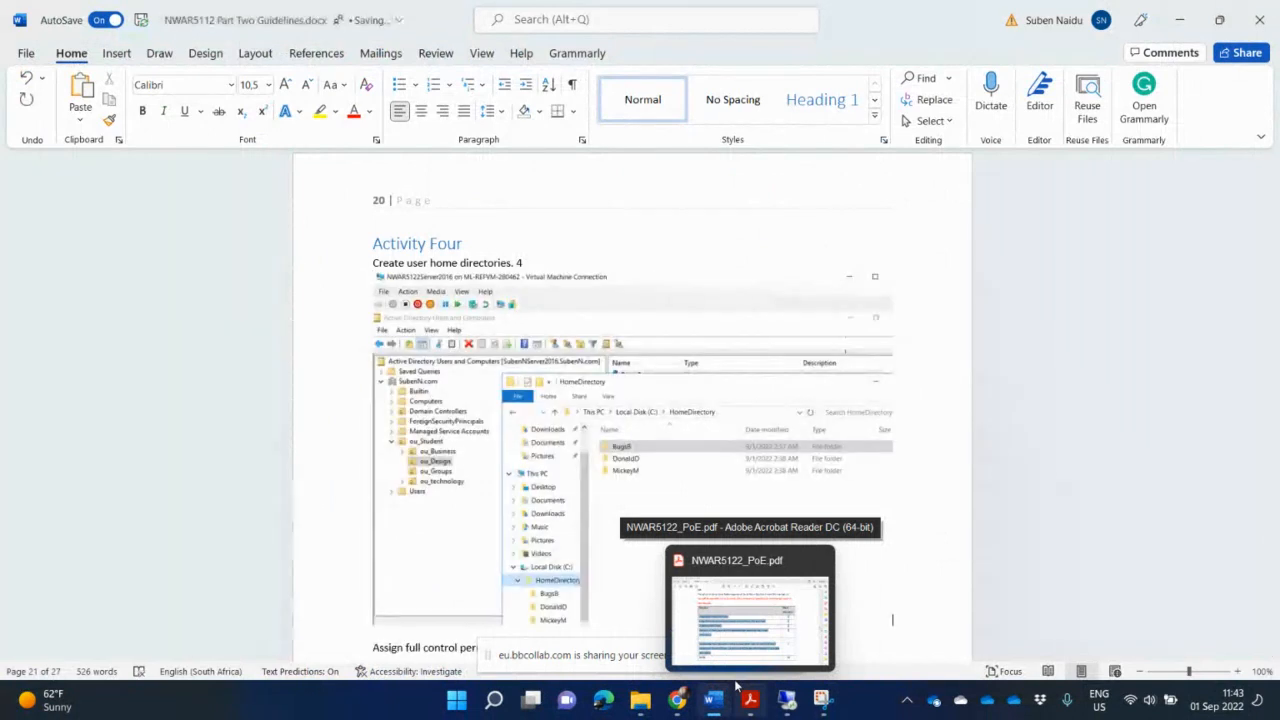
key("Return")
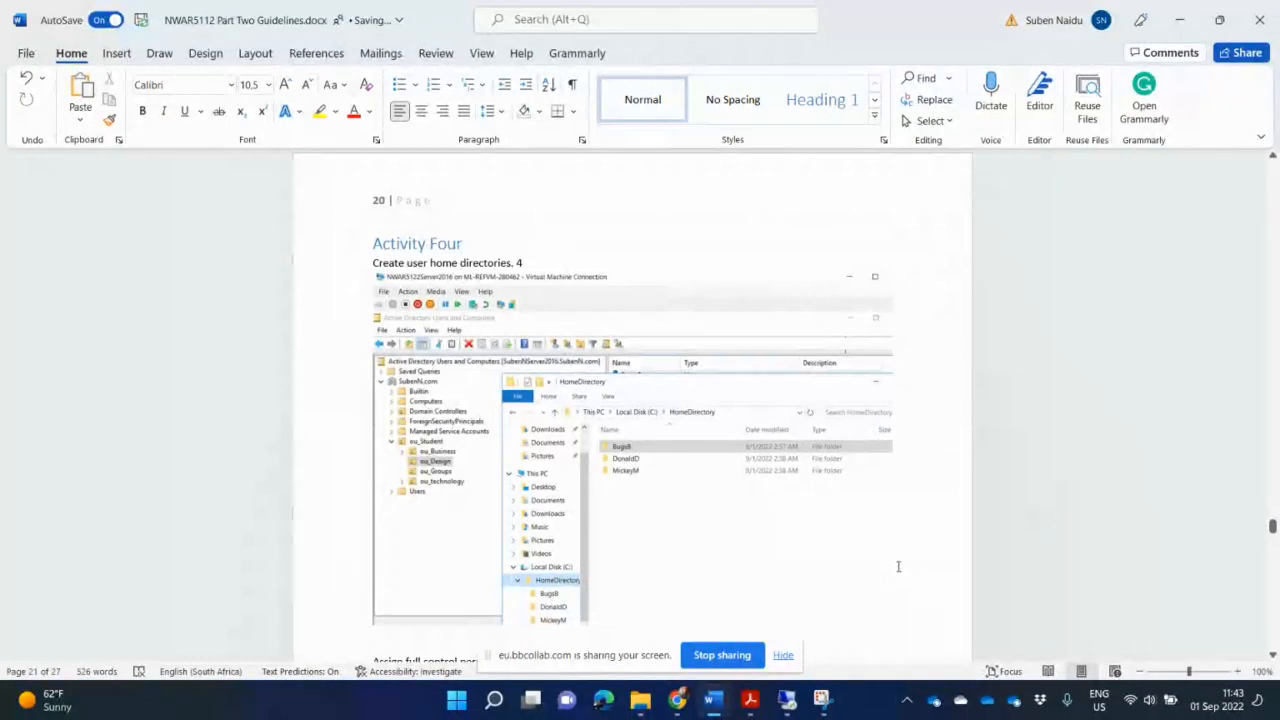
scroll(891, 563, "down", 4)
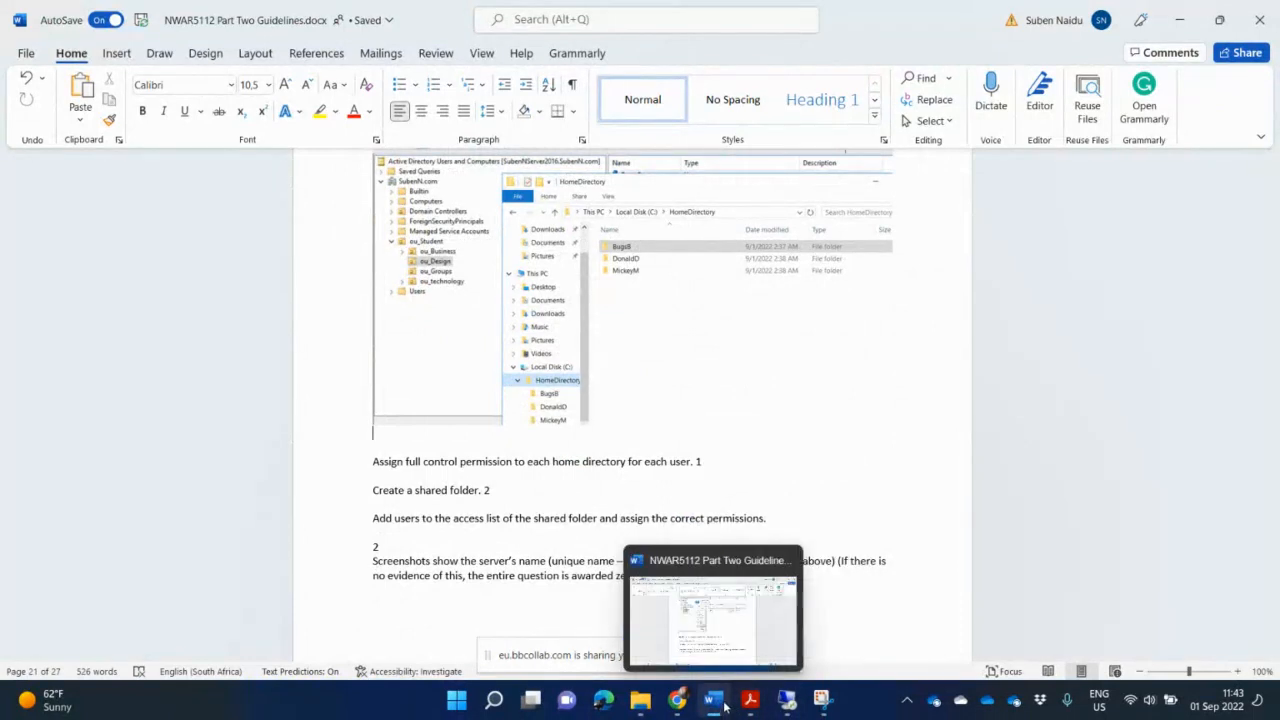
- Switch to the virtual machine connection and close the HomeDirectory File Explorer window
mouse_move(788, 704)
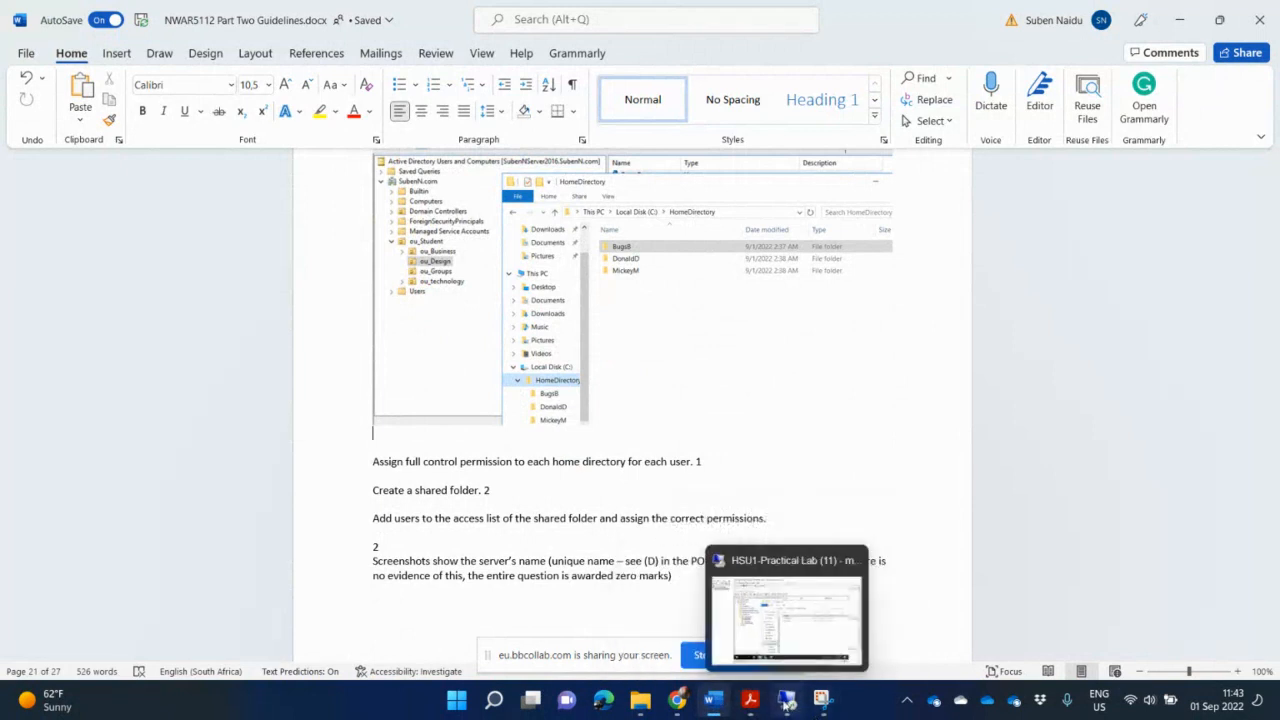
left_click(788, 700)
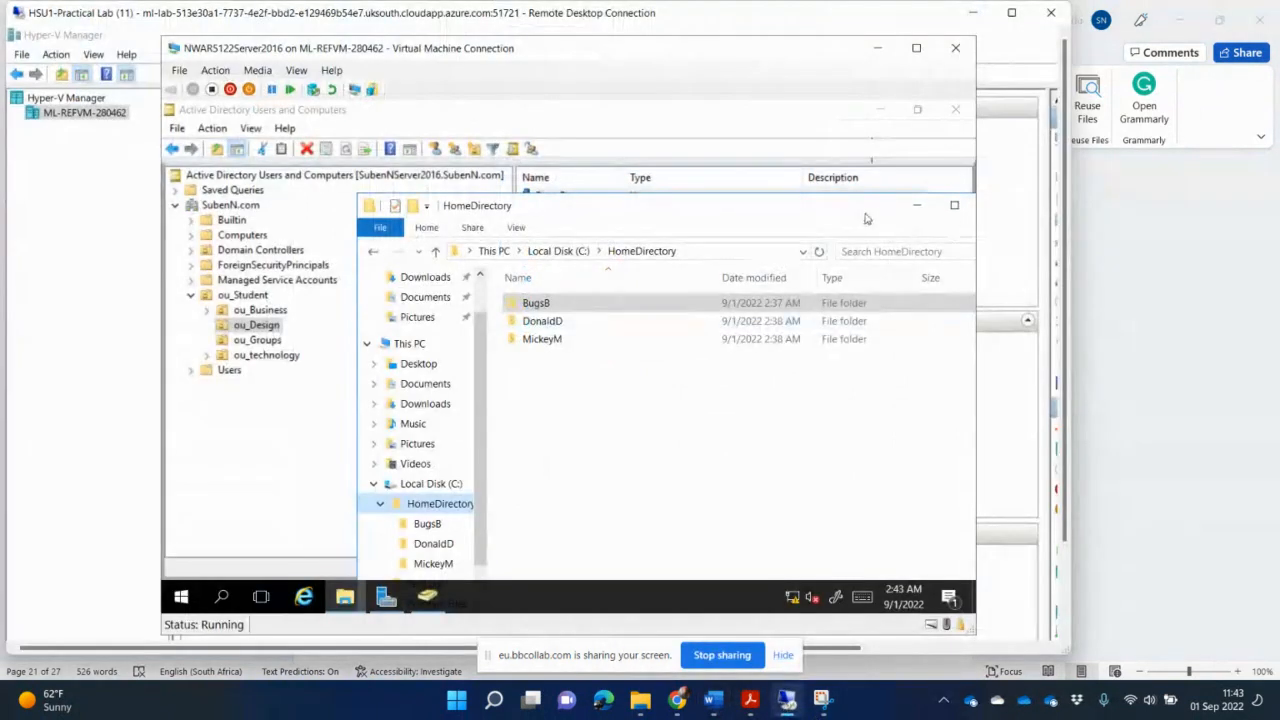
left_click_drag(866, 218, 782, 222)
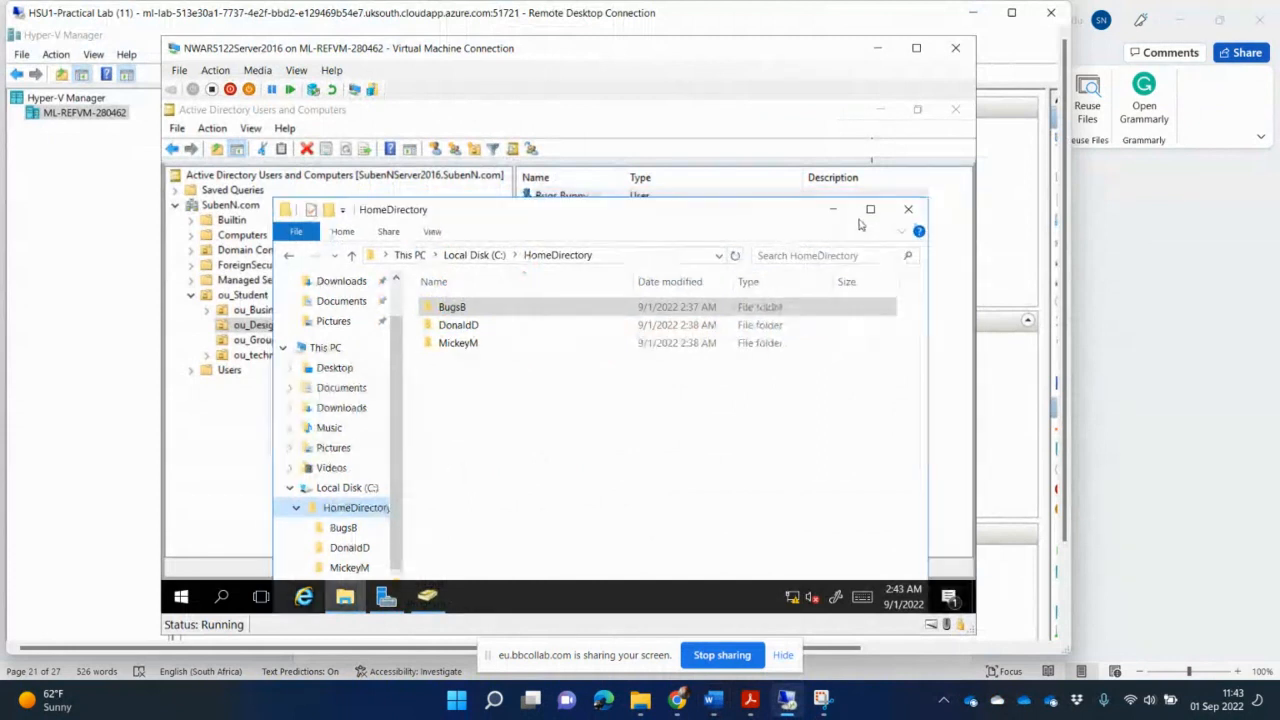
left_click(910, 210)
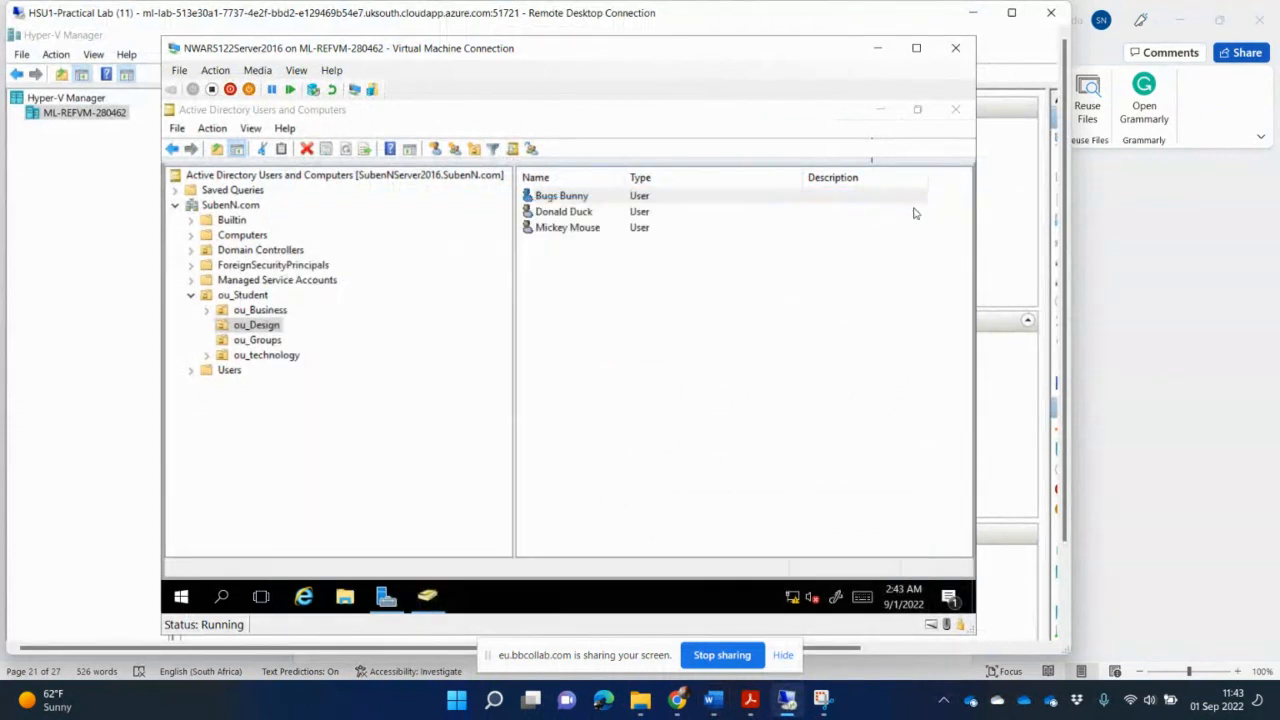
- Open Bugs Bunny's properties and inspect the home folder connection path on the Profile tab
double_click(562, 196)
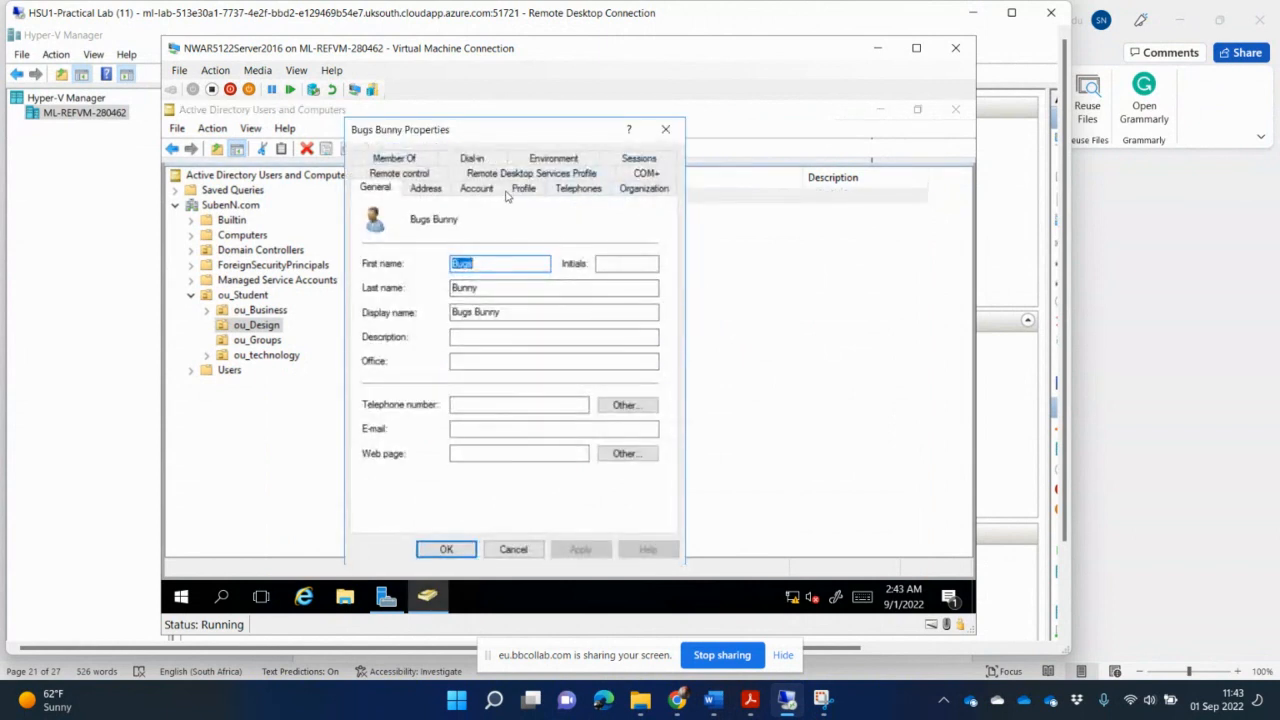
left_click(523, 188)
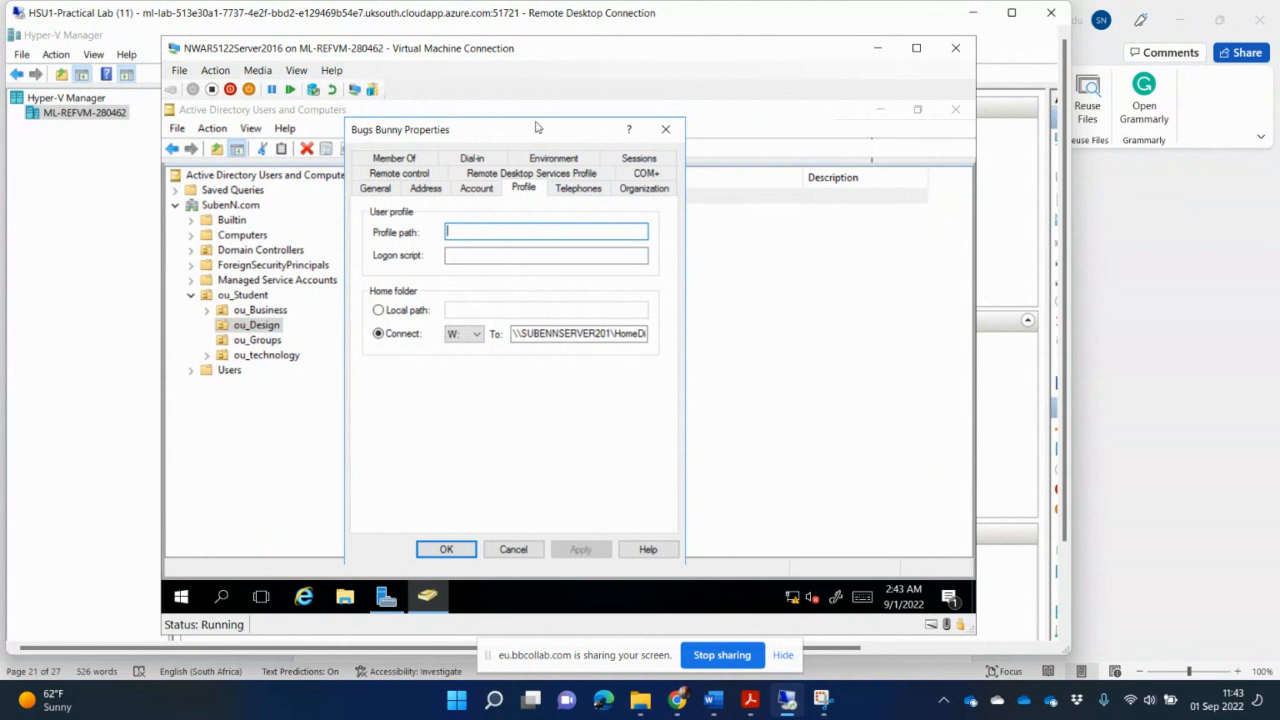
left_click_drag(536, 127, 566, 253)
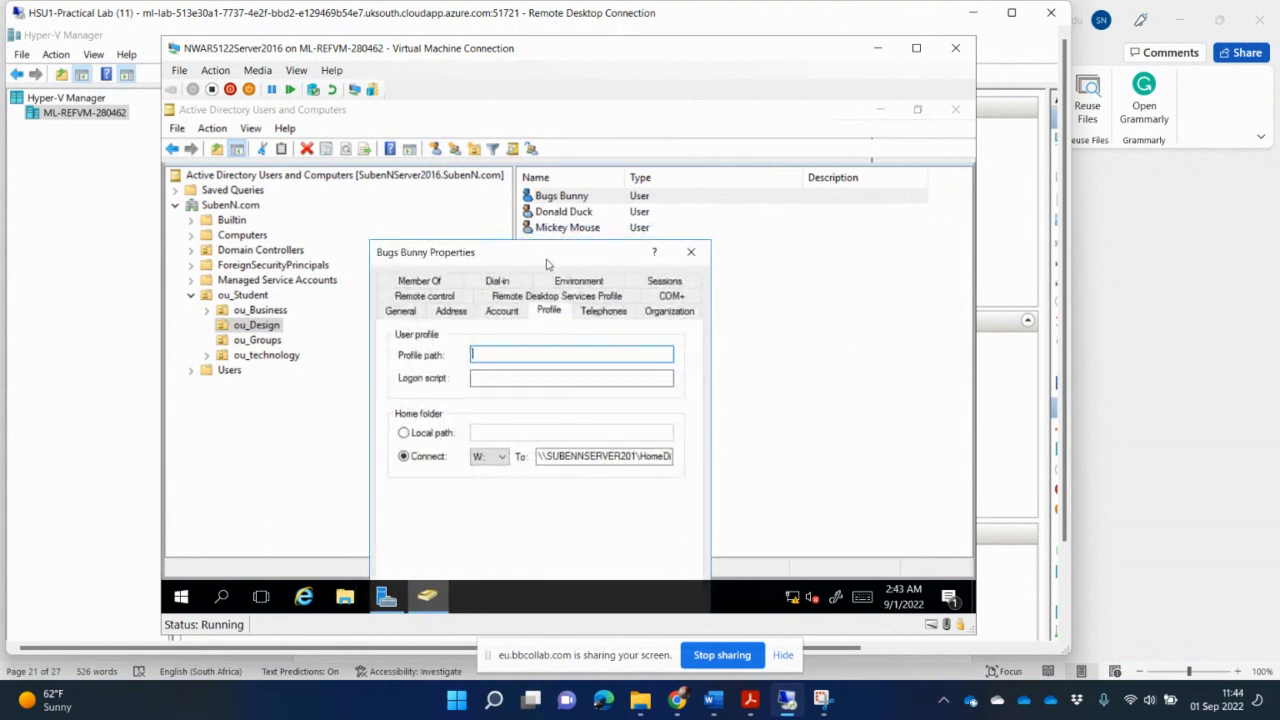
left_click(649, 455)
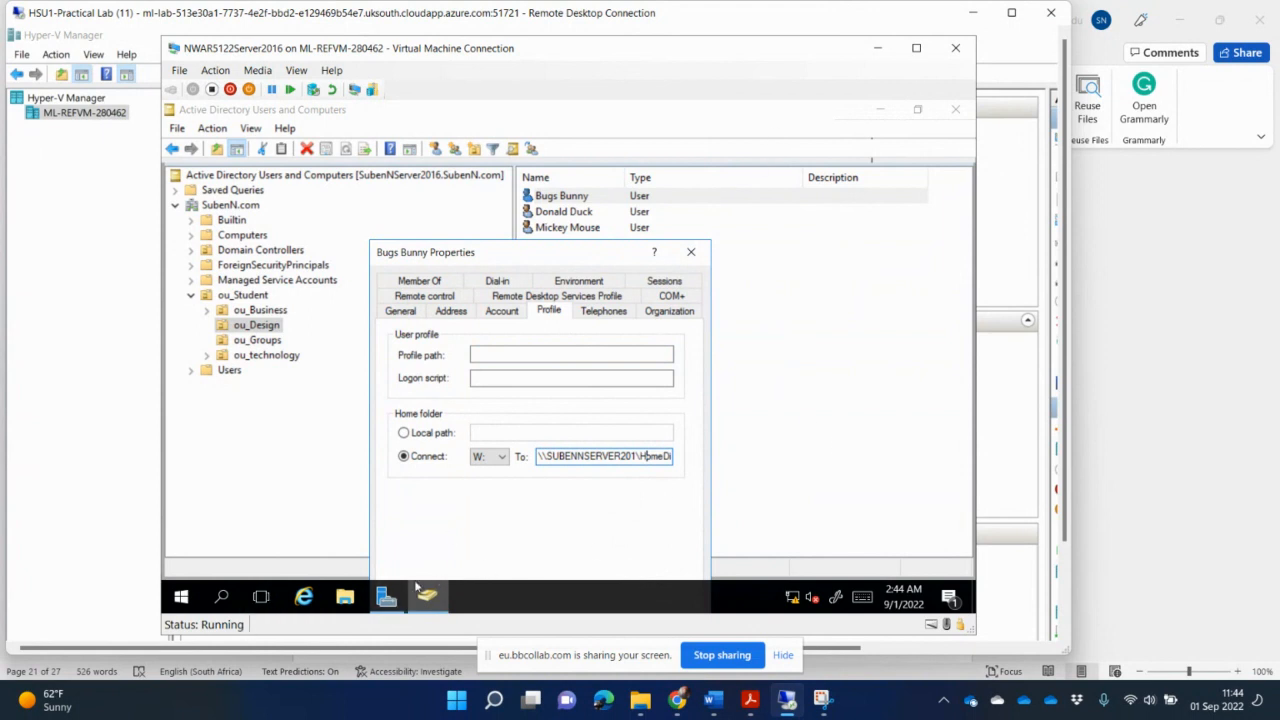
- Open Active Directory Administrative Center from Server Manager's tools, maximize it, and open the Users container under SubenN (local)
left_click(386, 597)
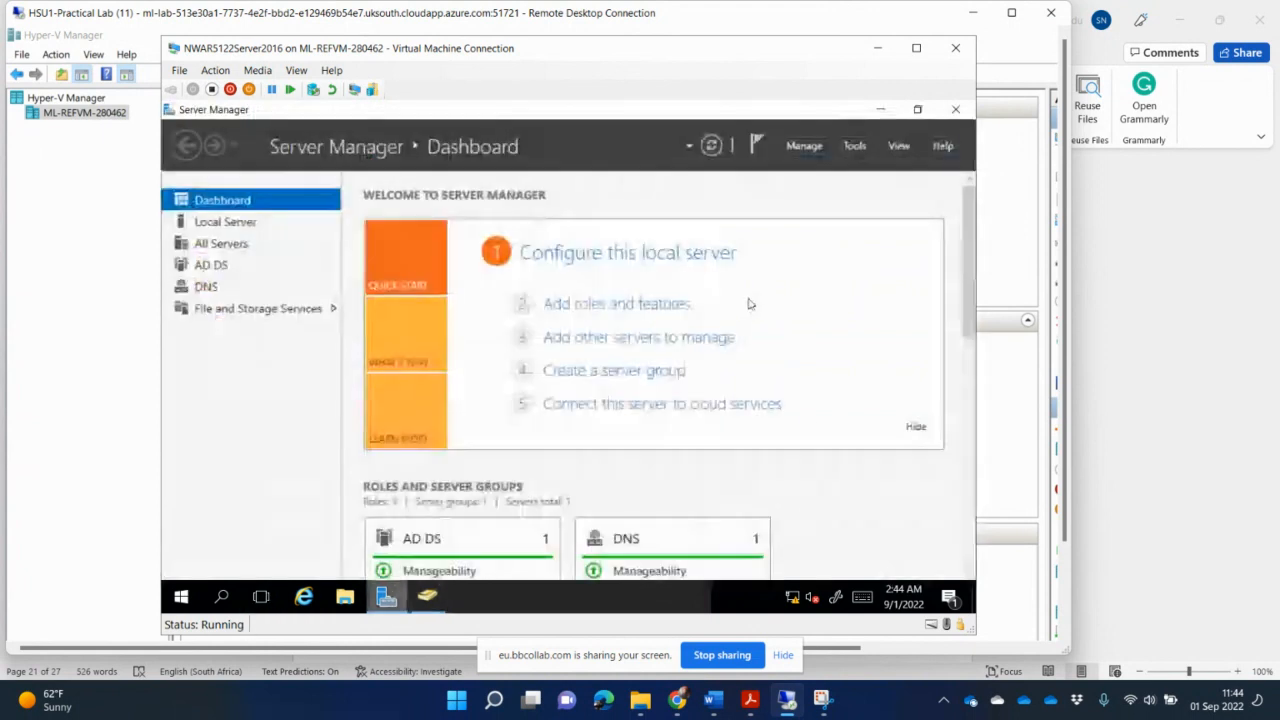
left_click(855, 146)
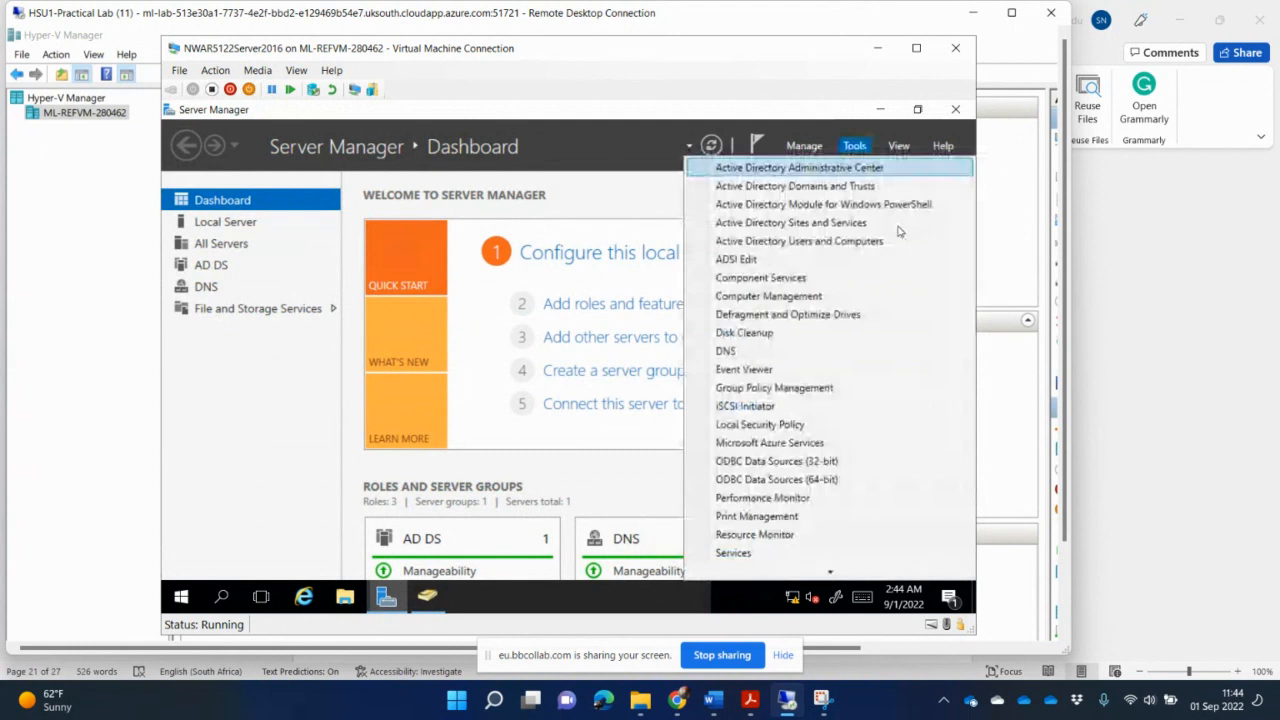
left_click(864, 168)
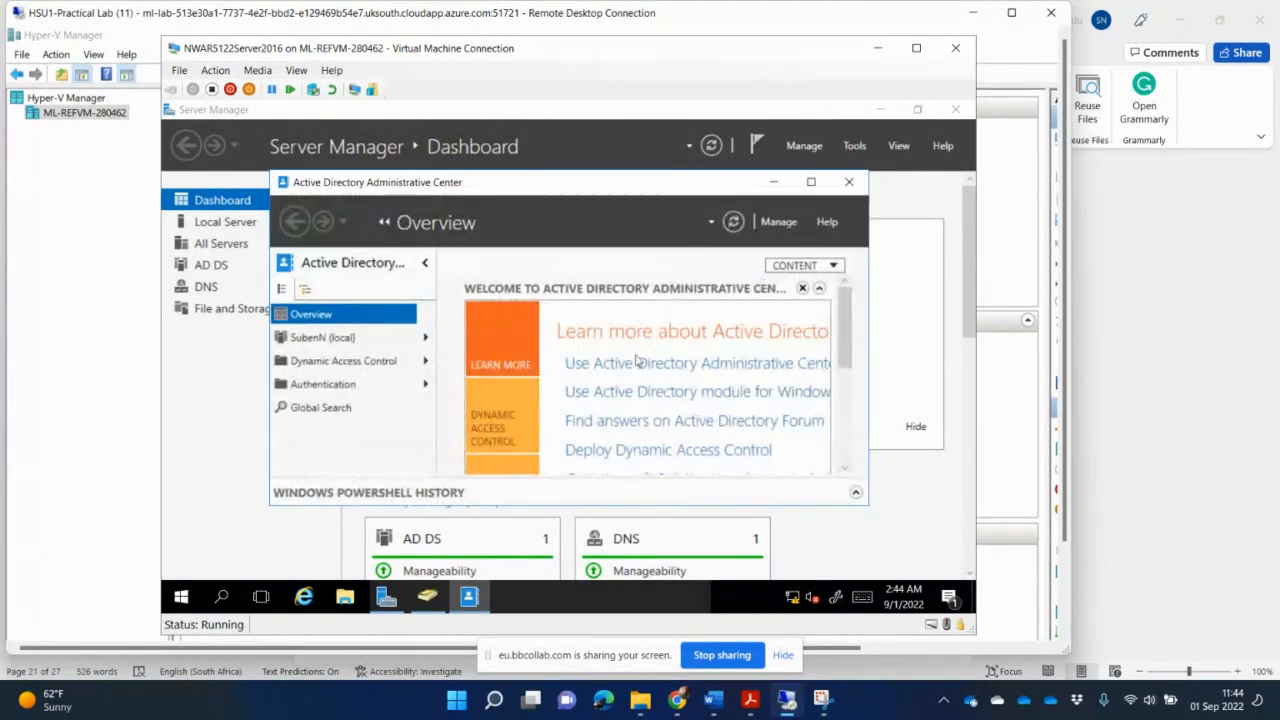
left_click(811, 183)
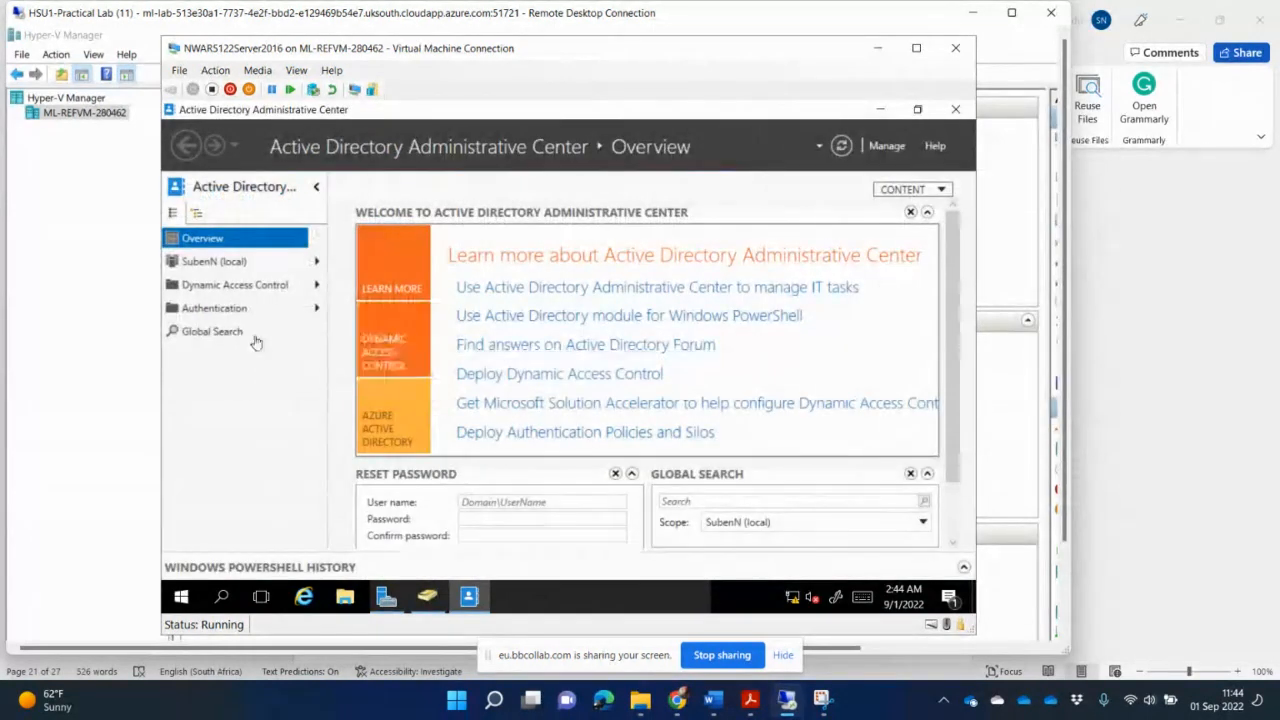
left_click(216, 265)
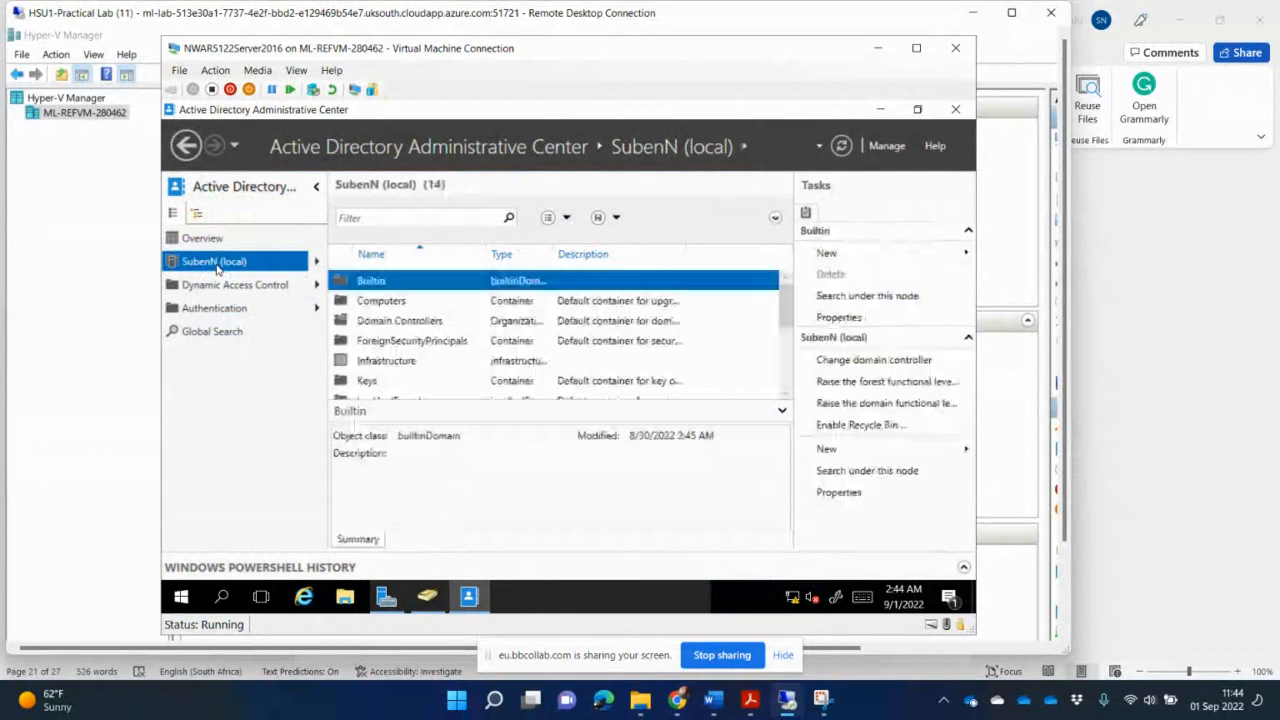
left_click(405, 343)
scroll(410, 350, "down", 3)
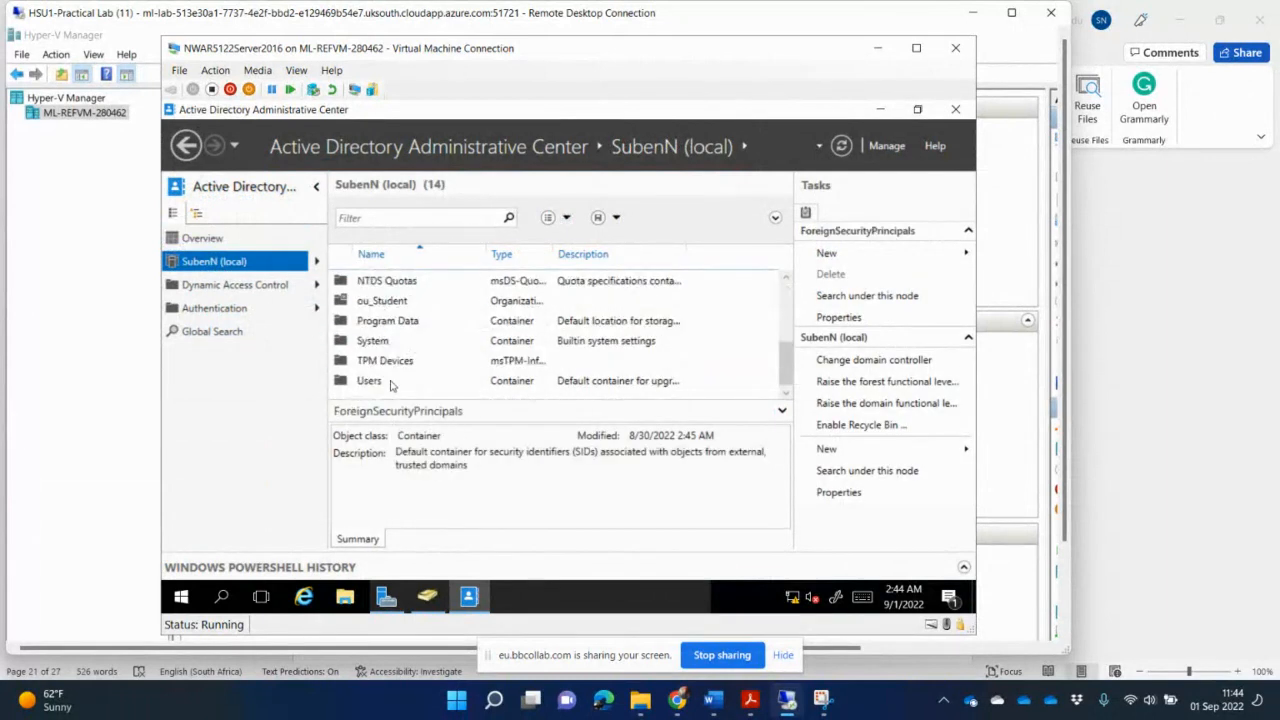
double_click(370, 381)
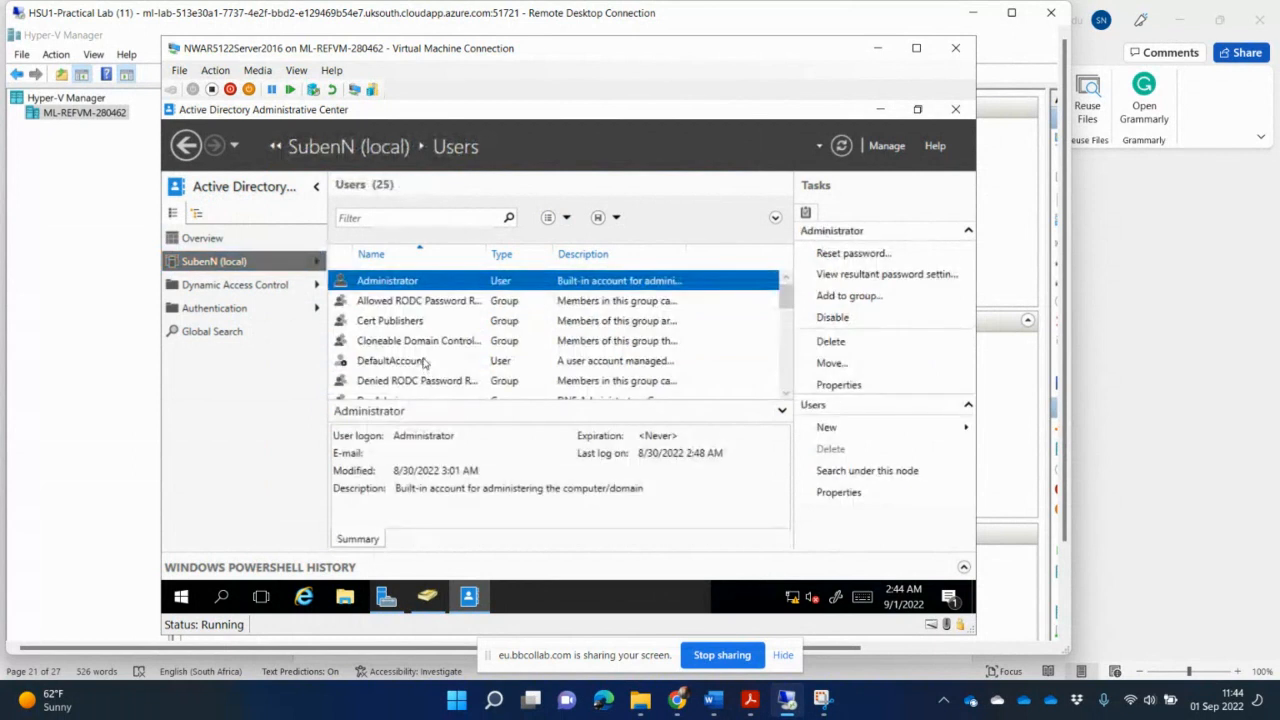
- Browse through the list of users and groups in the Users container
scroll(425, 363, "down", 1)
scroll(425, 363, "down", 3)
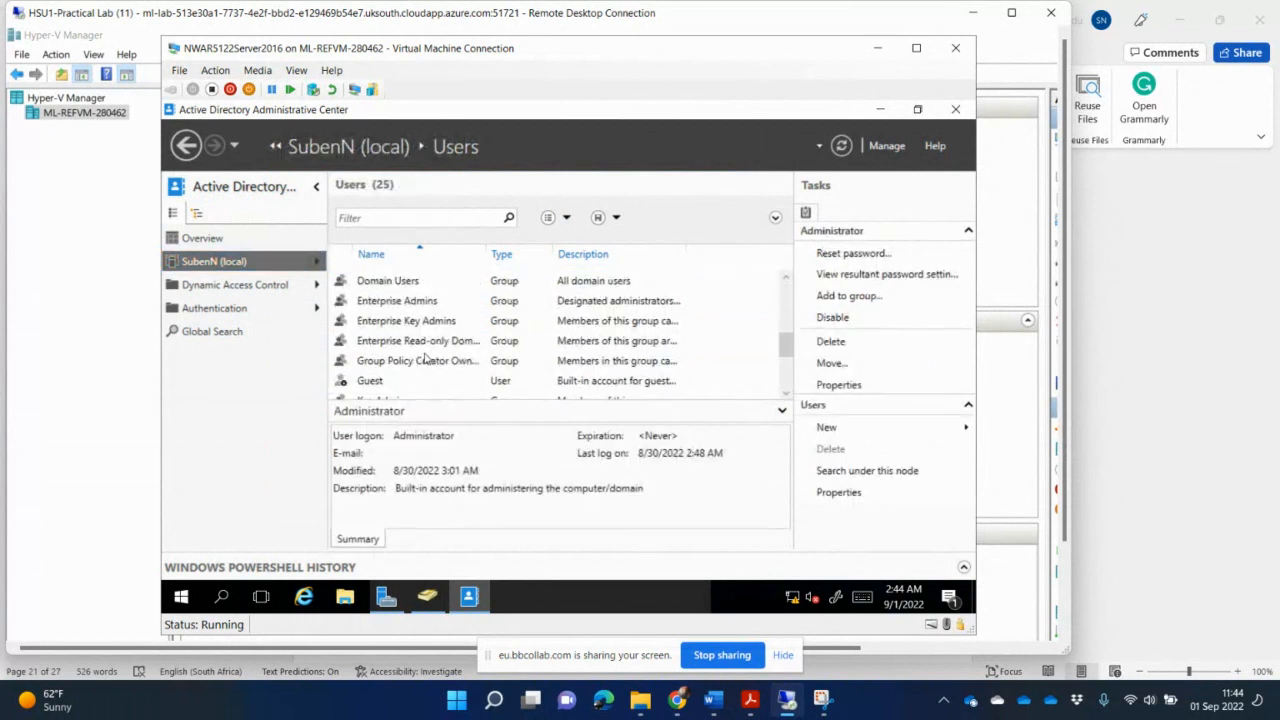
scroll(424, 360, "down", 3)
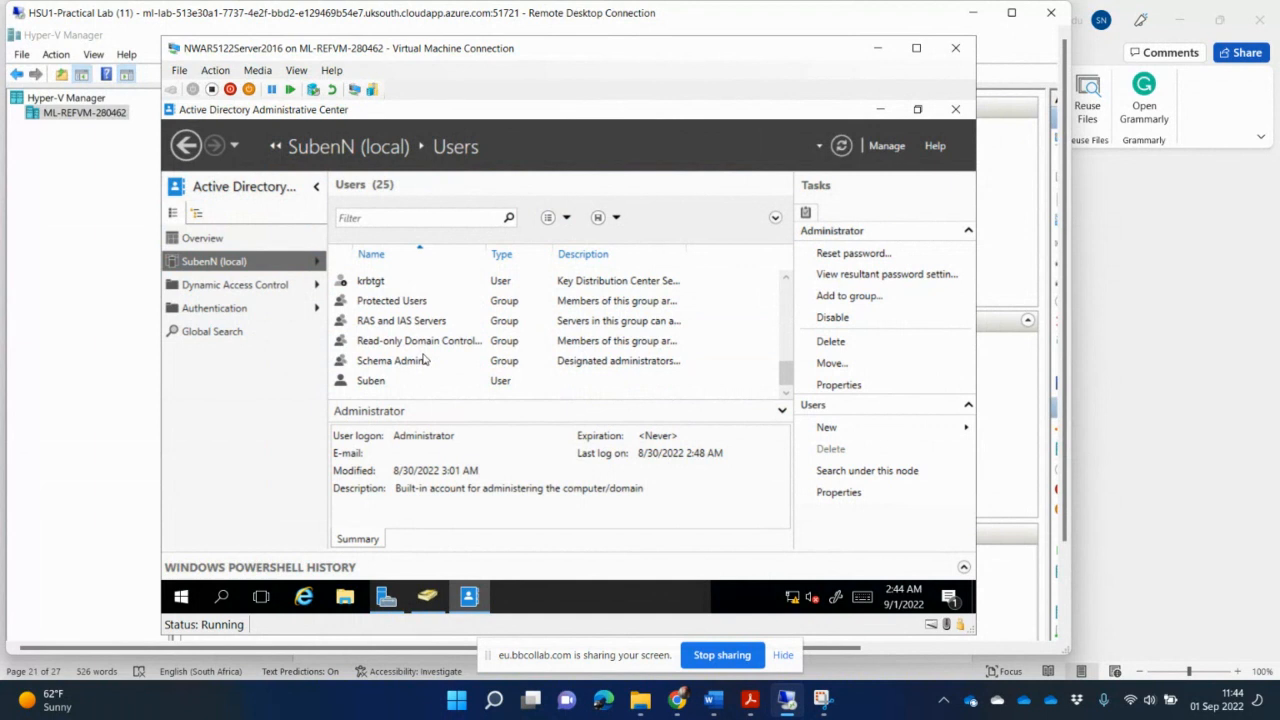
scroll(424, 360, "up", 3)
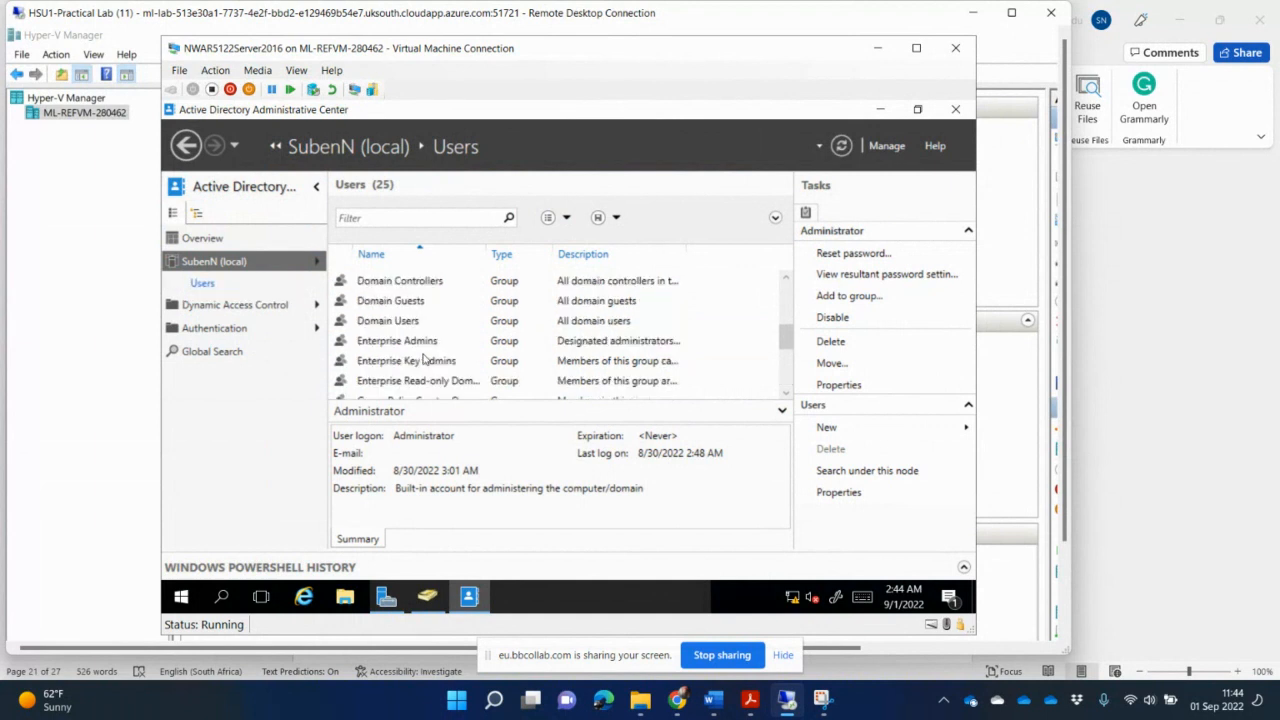
scroll(424, 359, "down", 2)
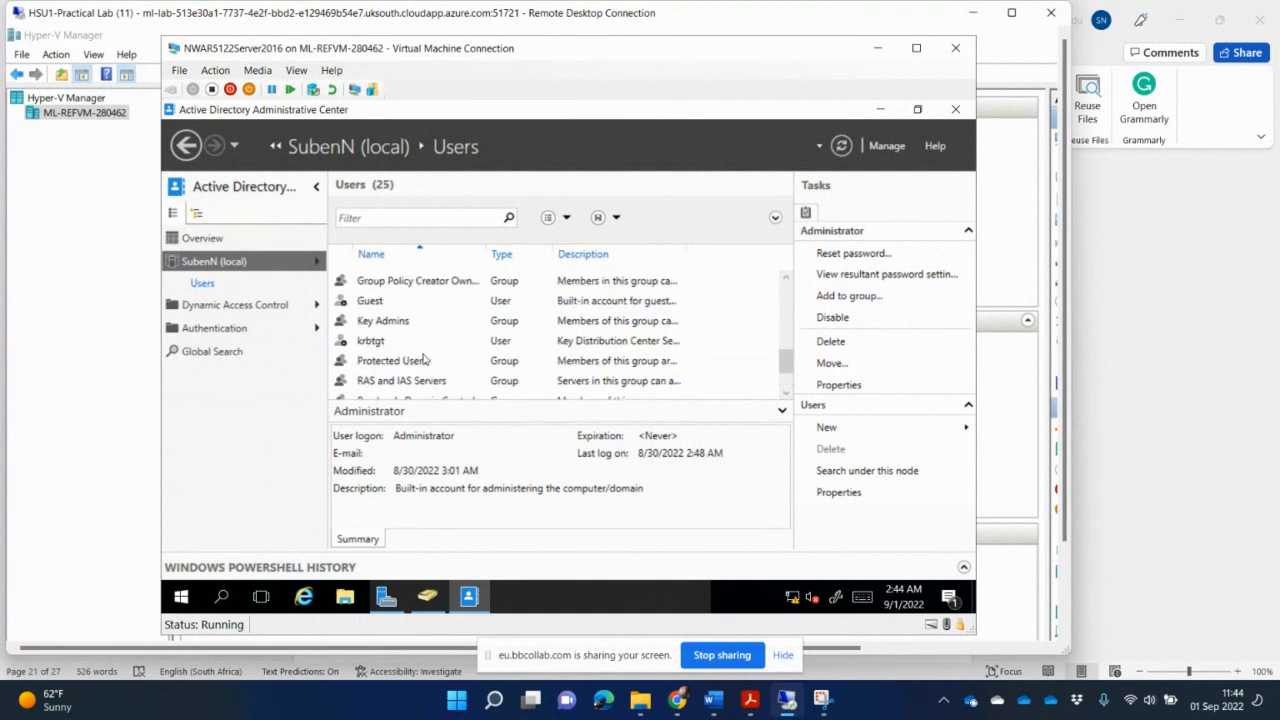
scroll(424, 360, "up", 5)
scroll(424, 360, "down", 4)
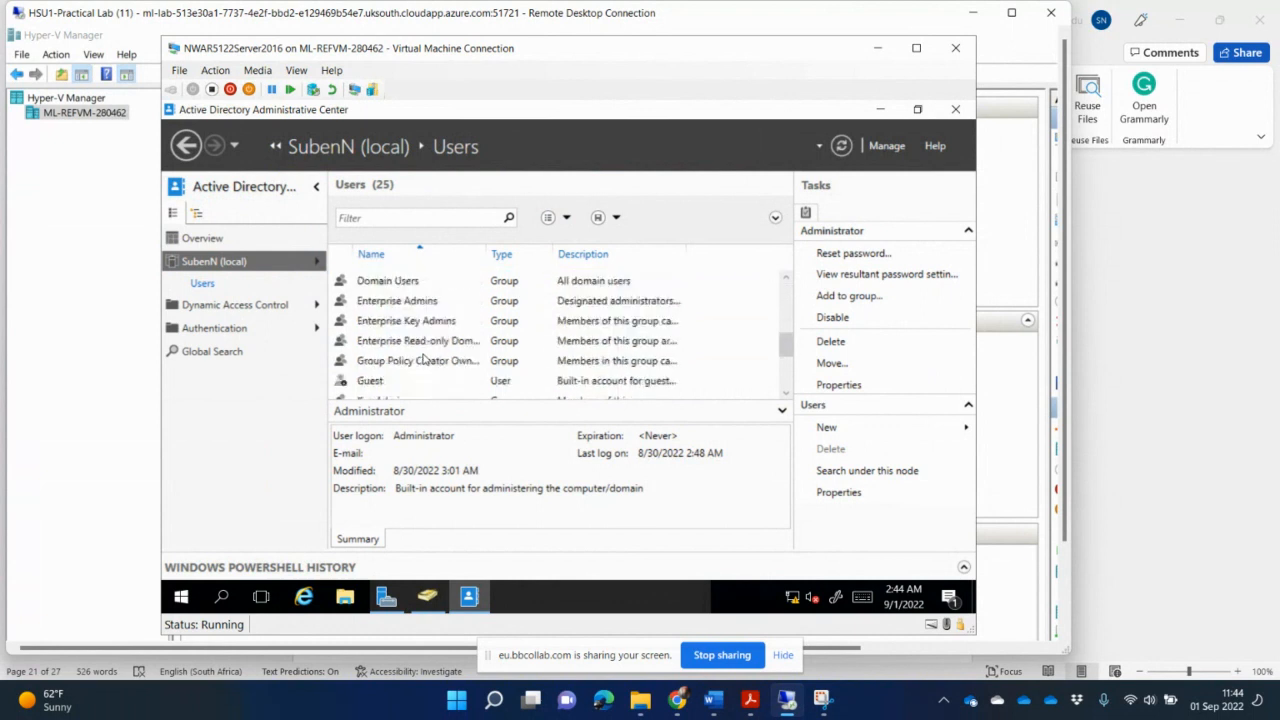
scroll(424, 360, "down", 2)
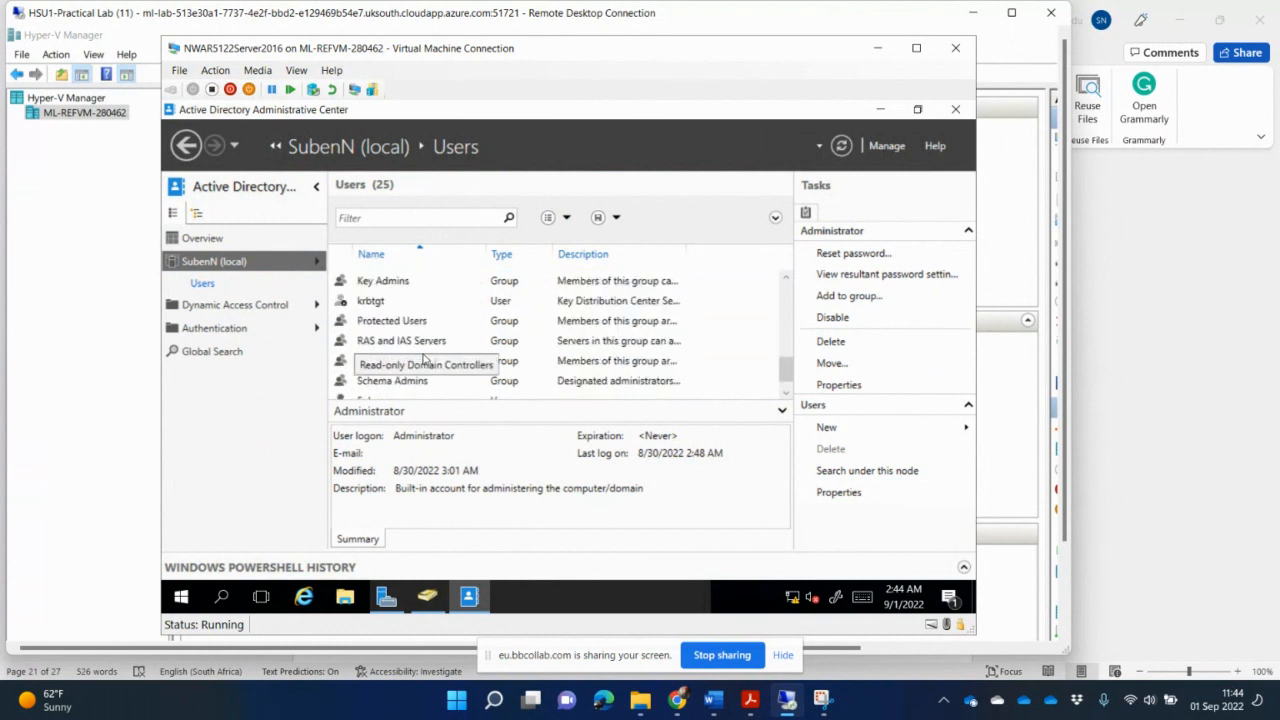
scroll(424, 358, "down", 1)
scroll(424, 360, "up", 2)
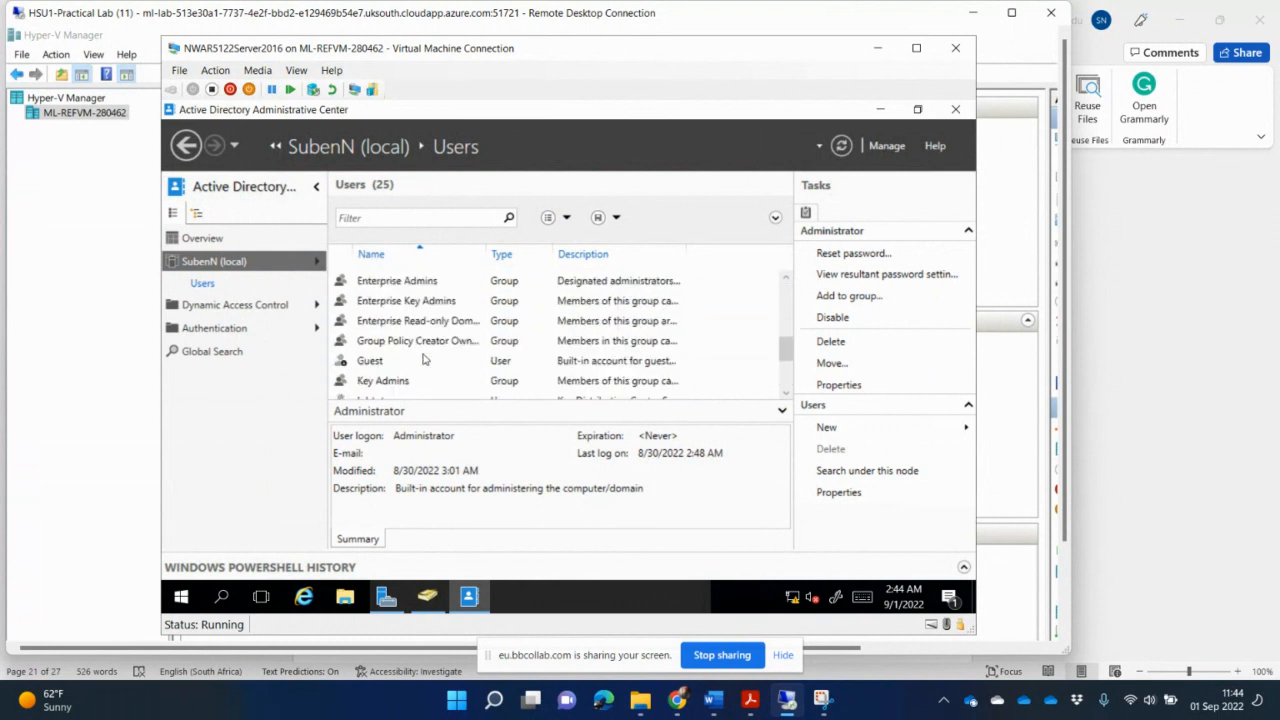
scroll(424, 358, "up", 1)
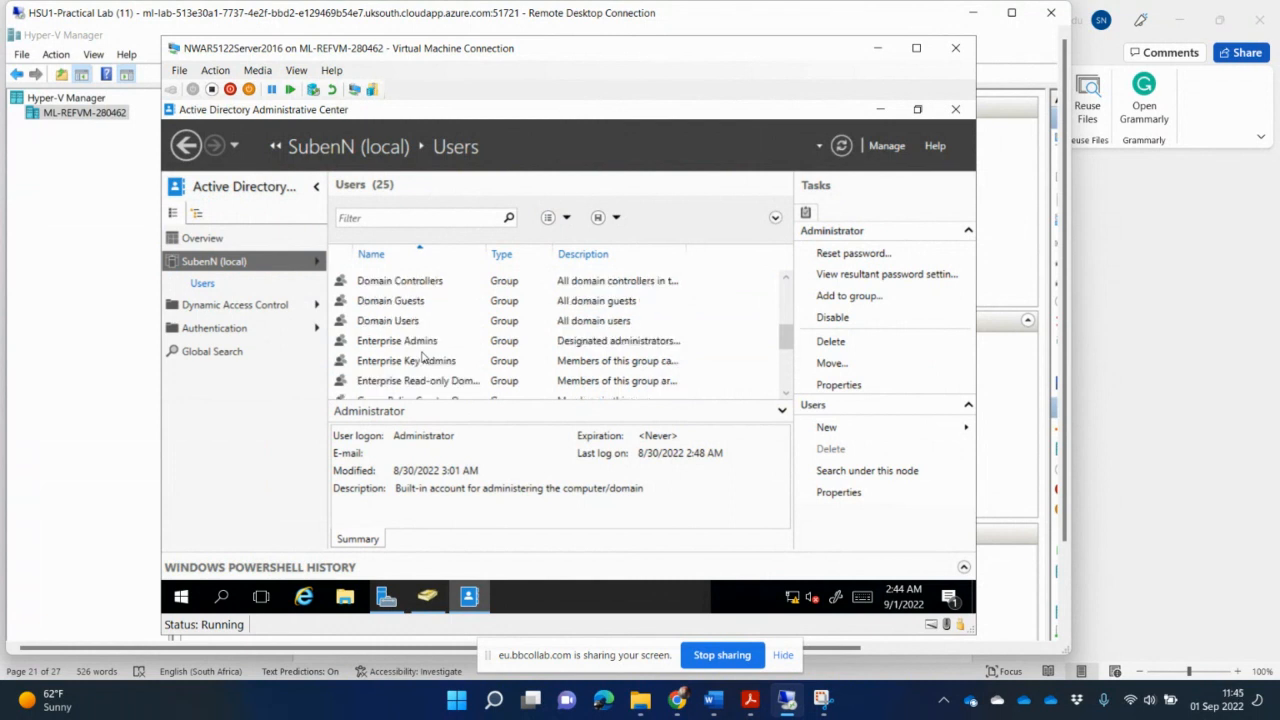
scroll(424, 358, "up", 1)
scroll(424, 358, "up", 3)
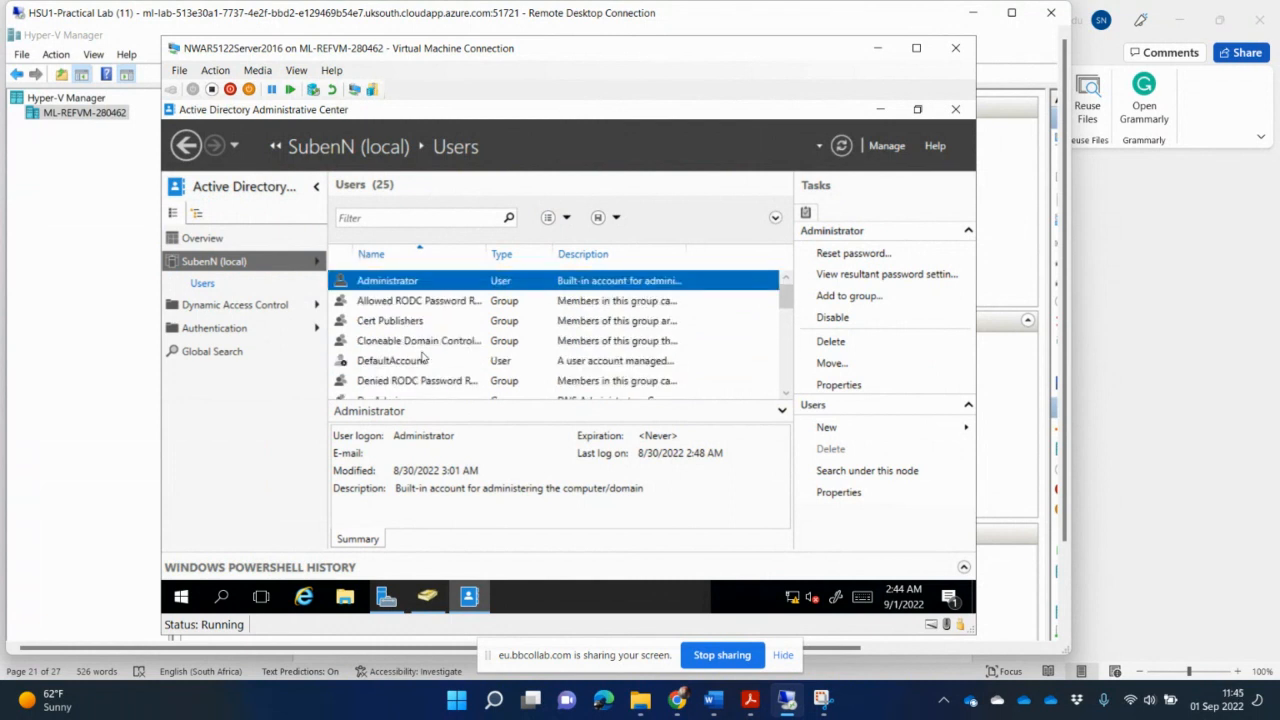
scroll(422, 357, "down", 1)
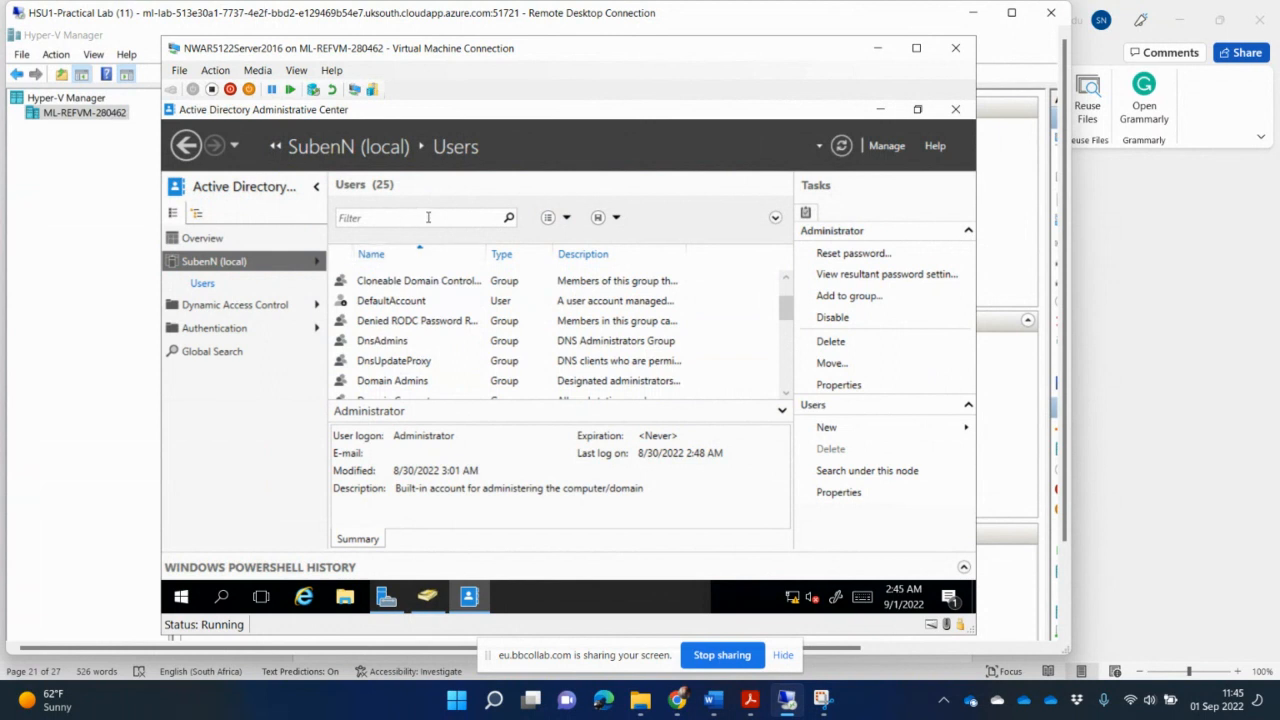
- Filter the Users container for bugs, clear the filter, and scroll through the list again
left_click(428, 217)
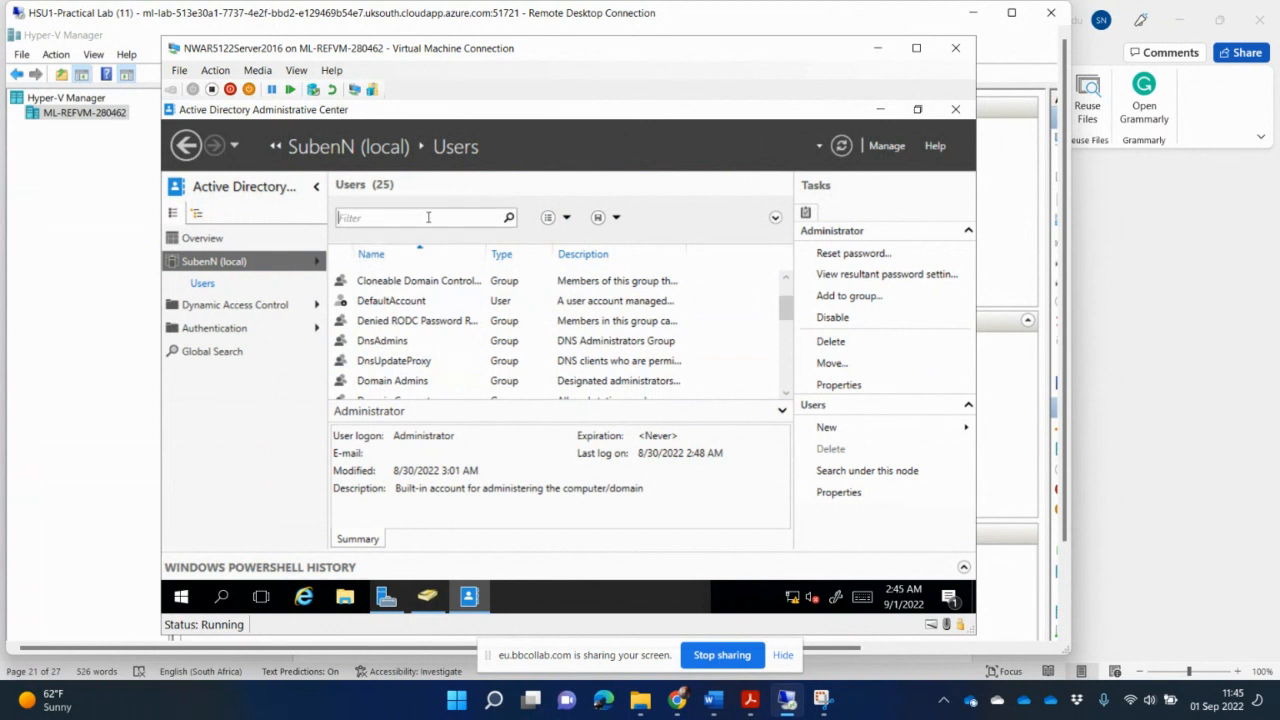
type("bugs")
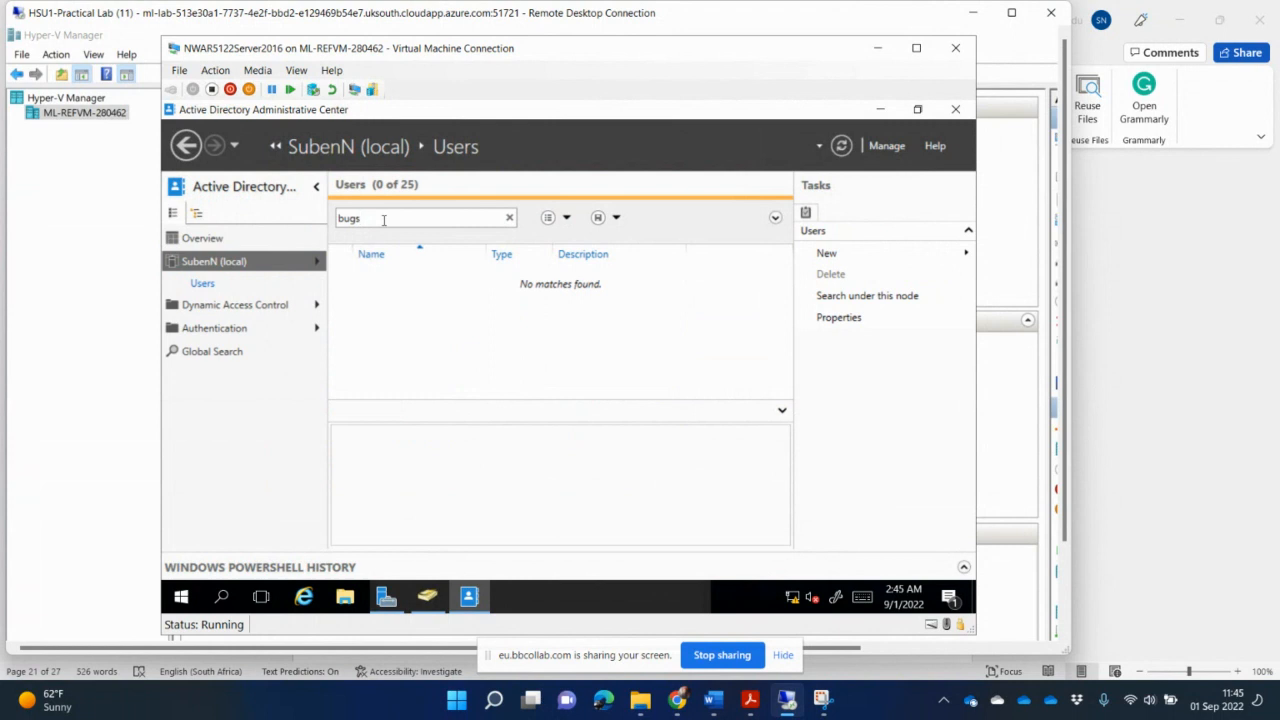
key("BackSpace")
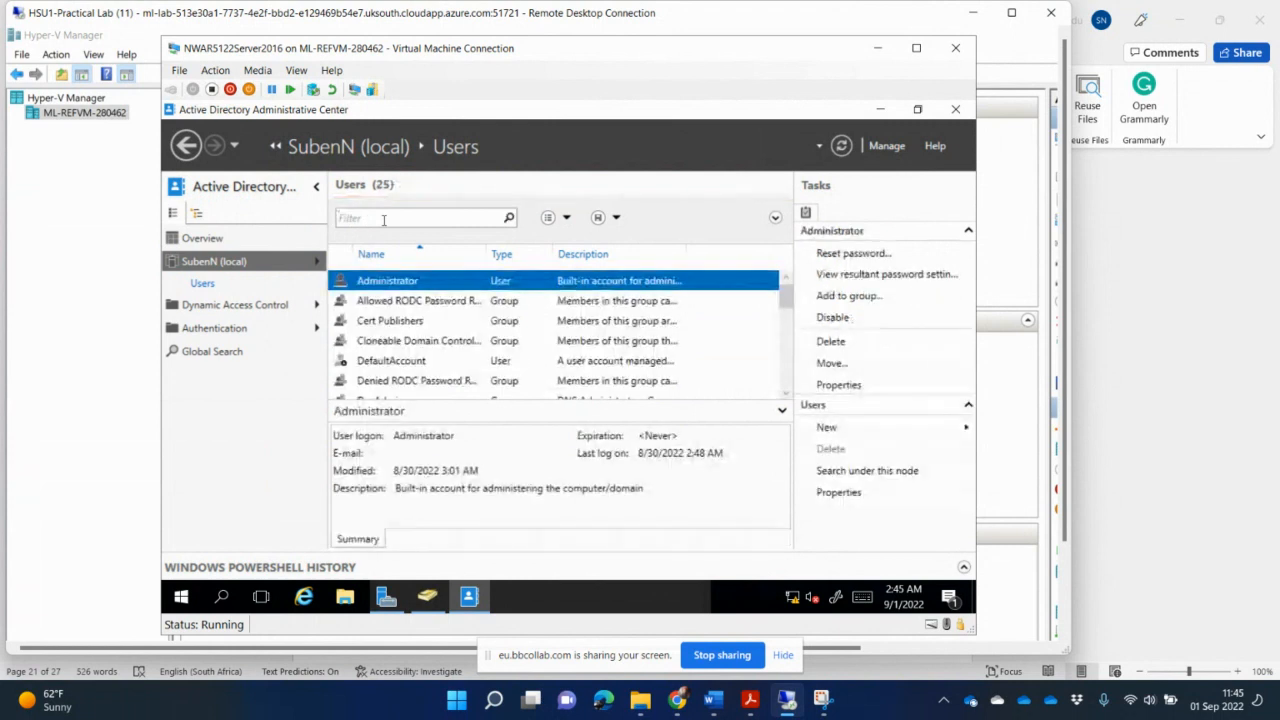
left_click(552, 341)
scroll(552, 345, "down", 5)
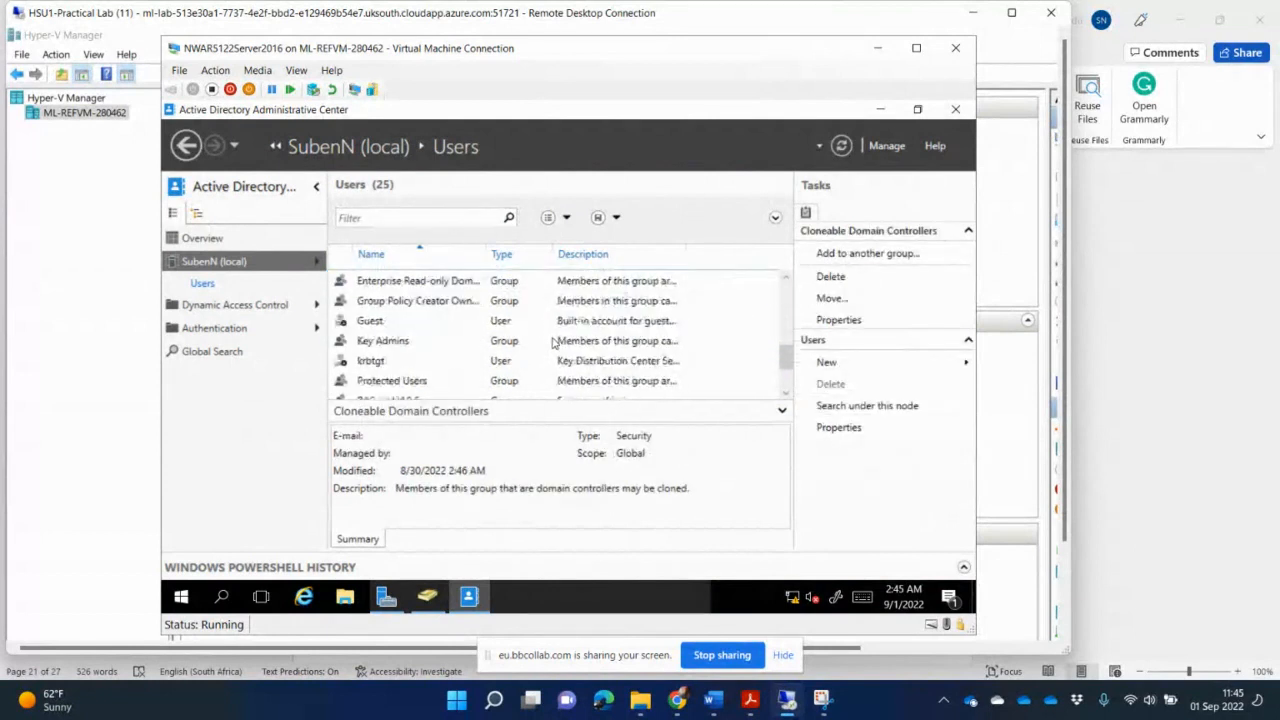
scroll(552, 342, "down", 2)
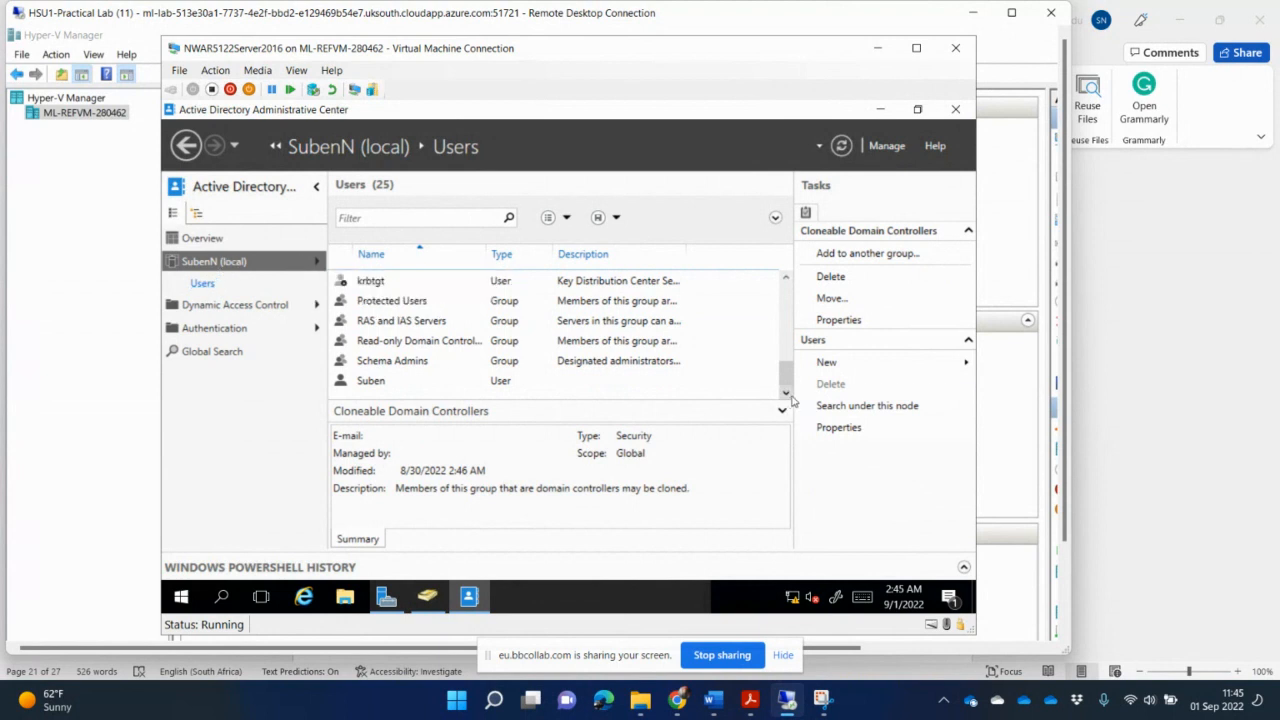
- Close Active Directory Administrative Center and return to Active Directory Users and Computers
left_click(955, 109)
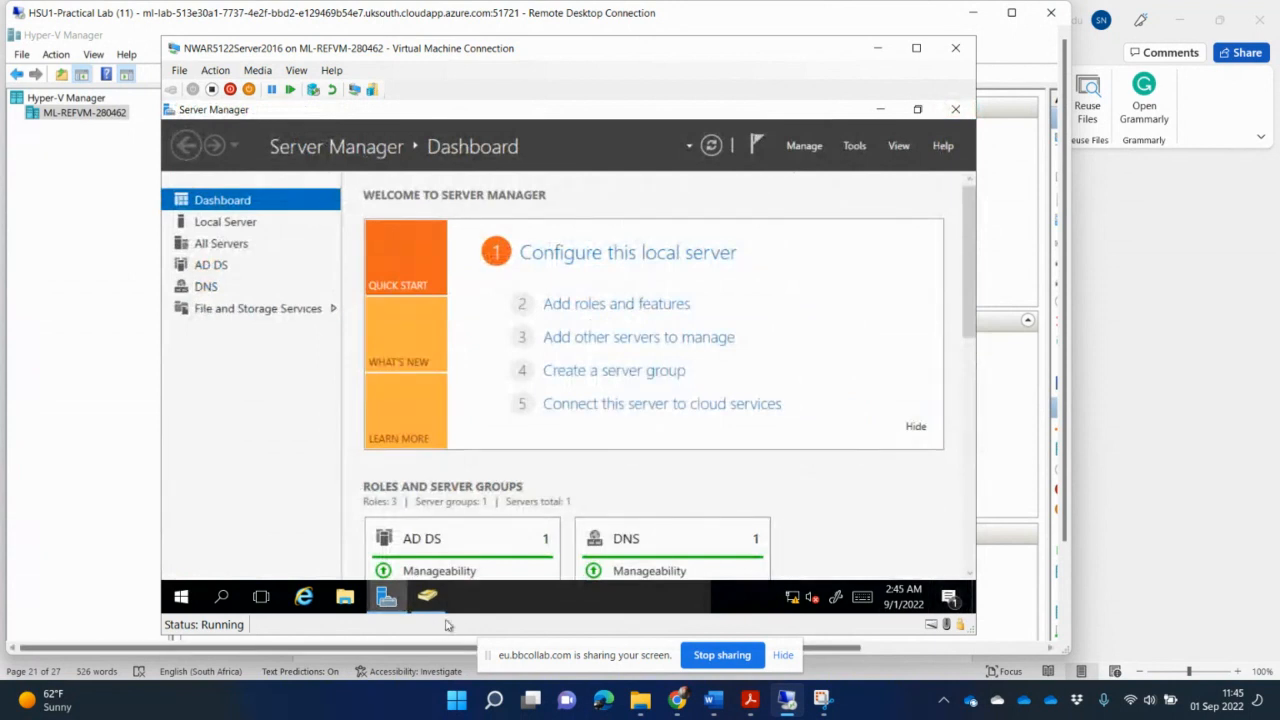
left_click(427, 596)
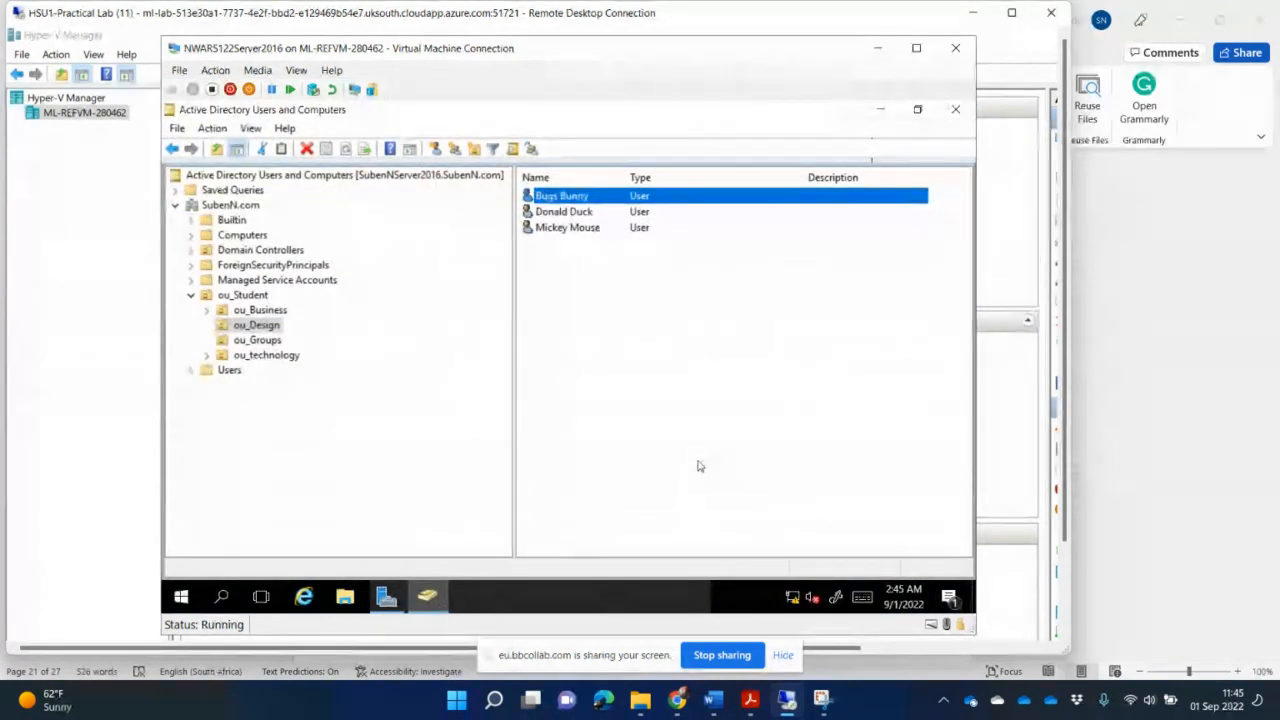
- Open Bugs Bunny's properties on the Profile tab, snip the home folder settings, and paste the screenshot into the guidelines document
double_click(580, 198)
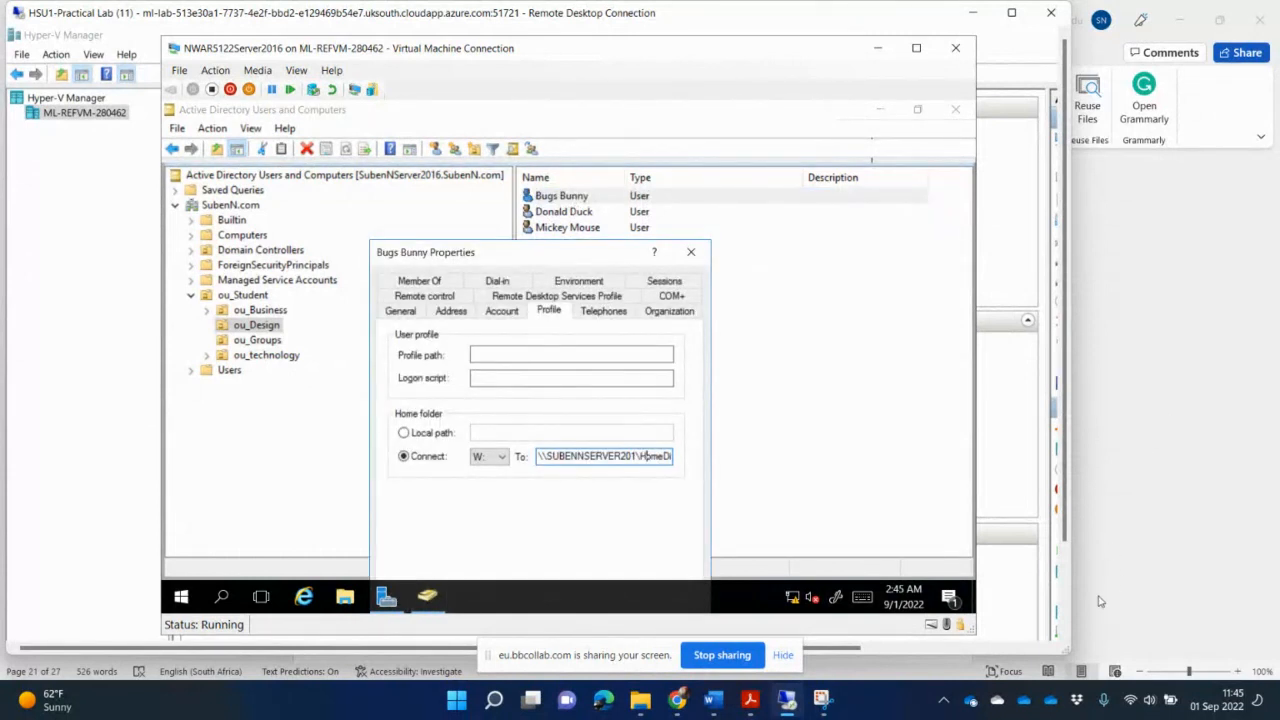
left_click(820, 699)
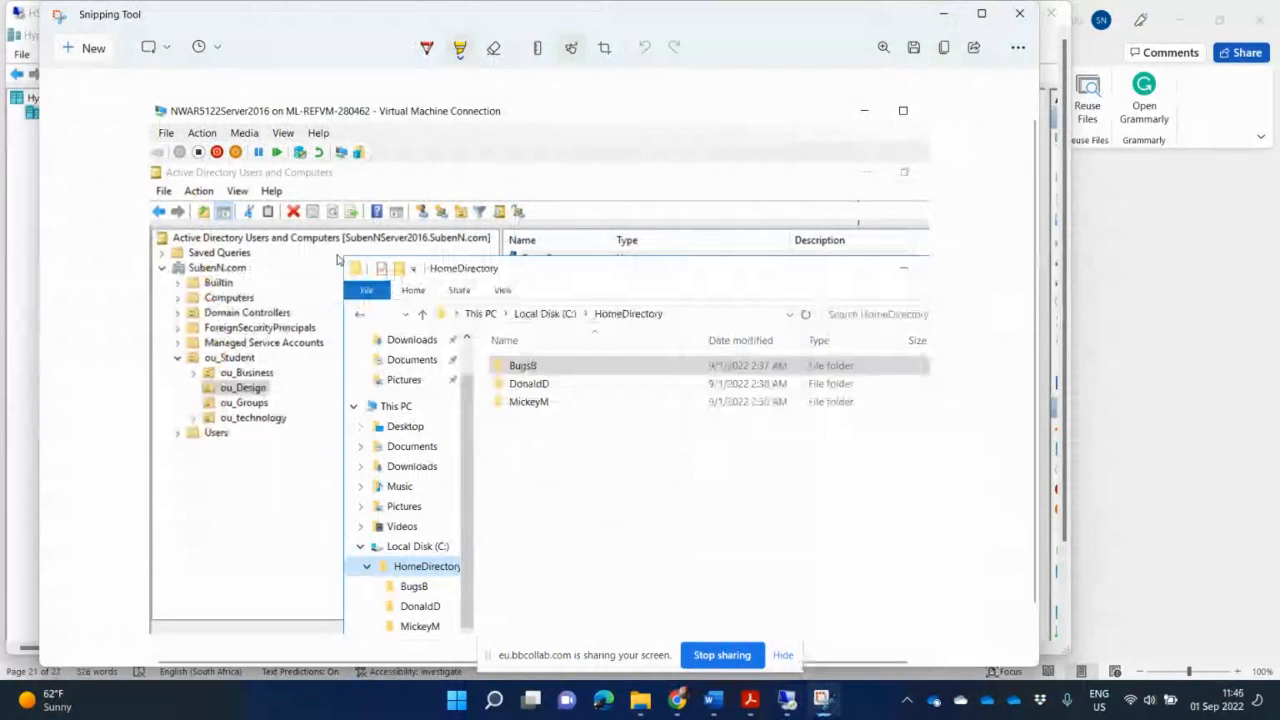
left_click(88, 48)
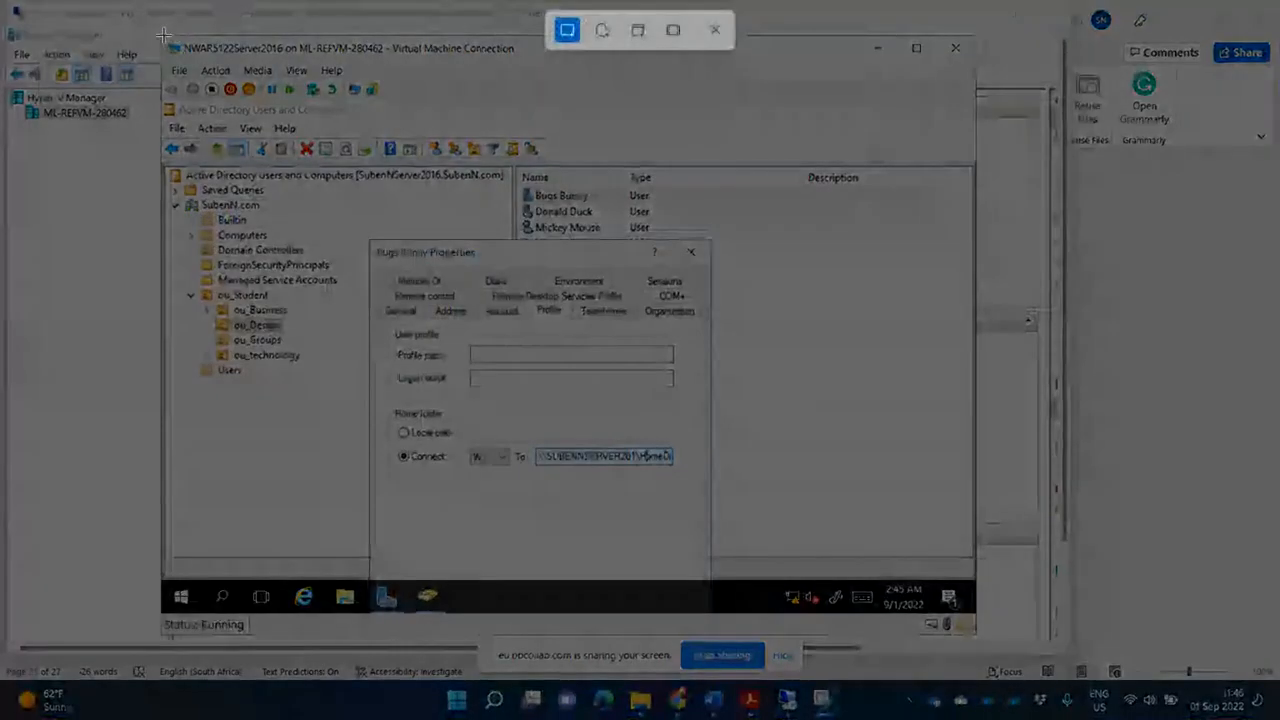
left_click_drag(163, 36, 835, 483)
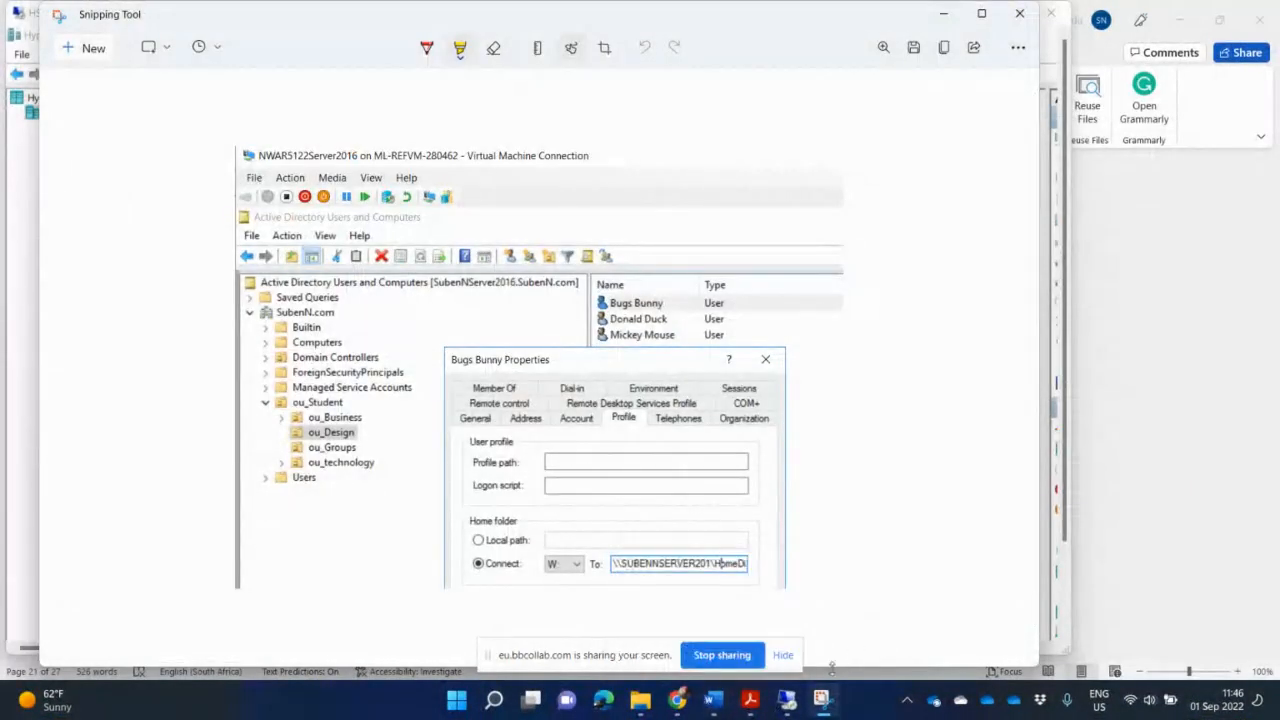
mouse_move(713, 707)
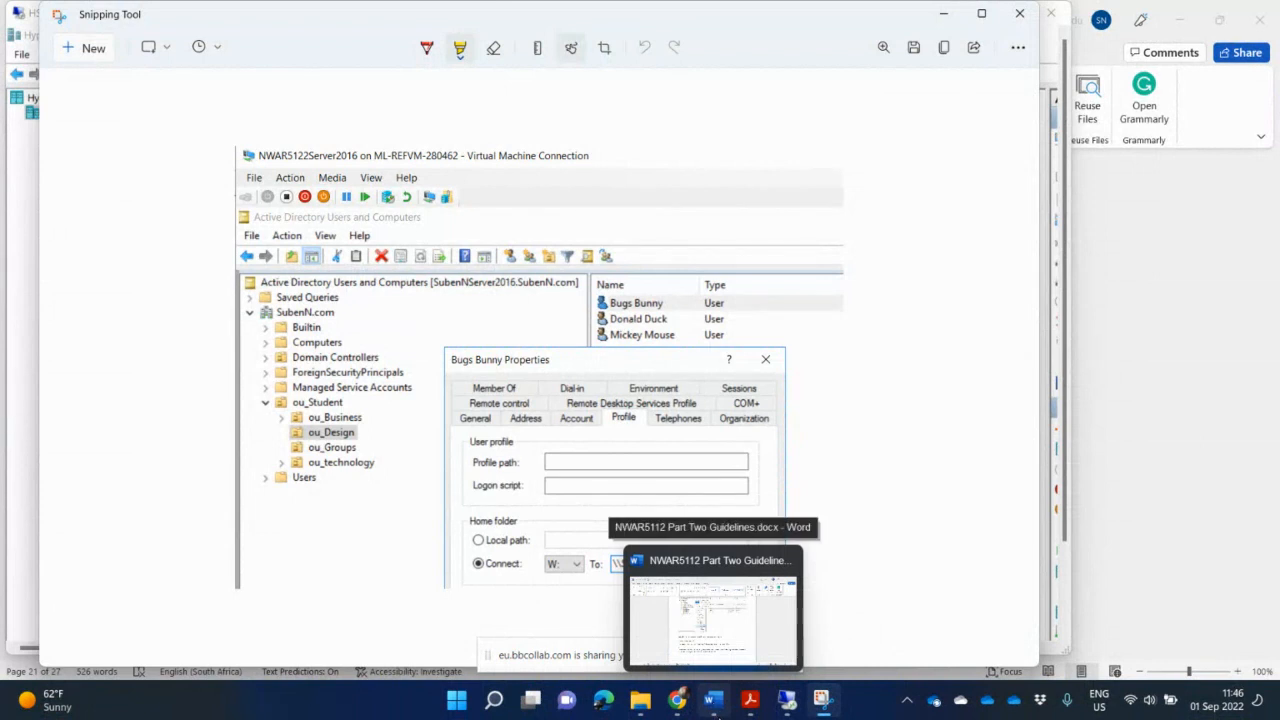
left_click(712, 700)
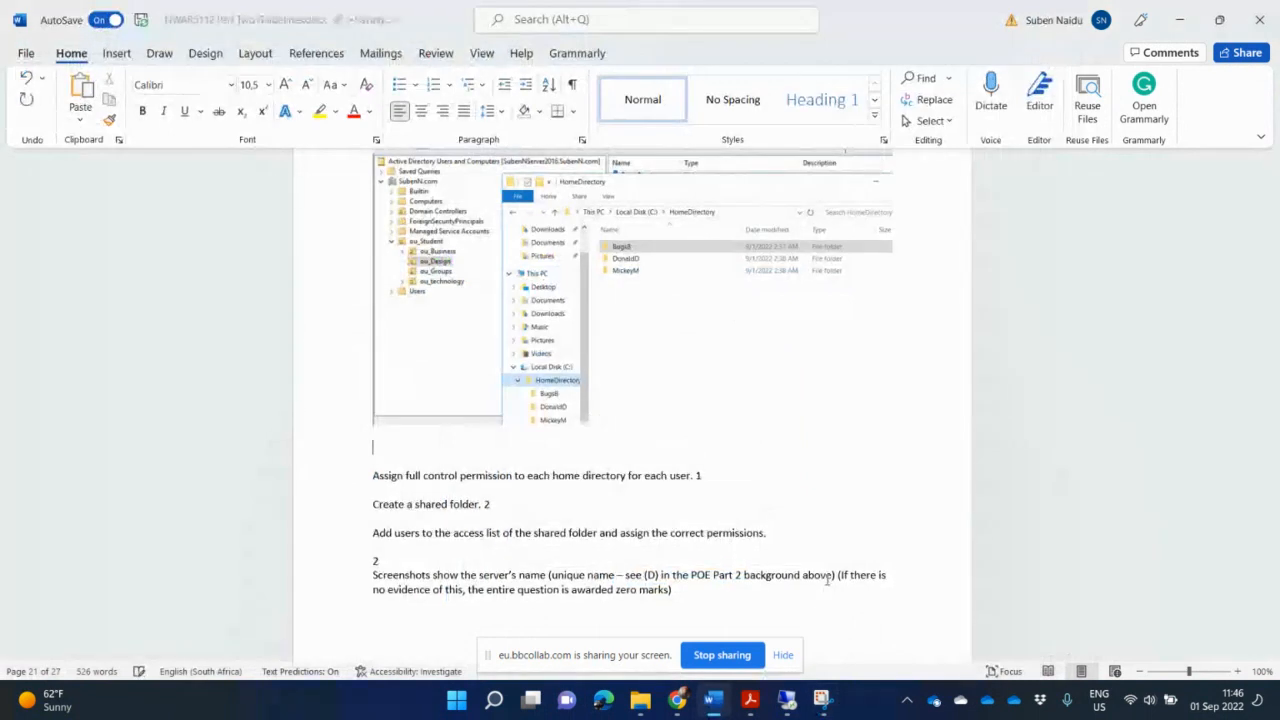
key("ctrl+v")
key("Return")
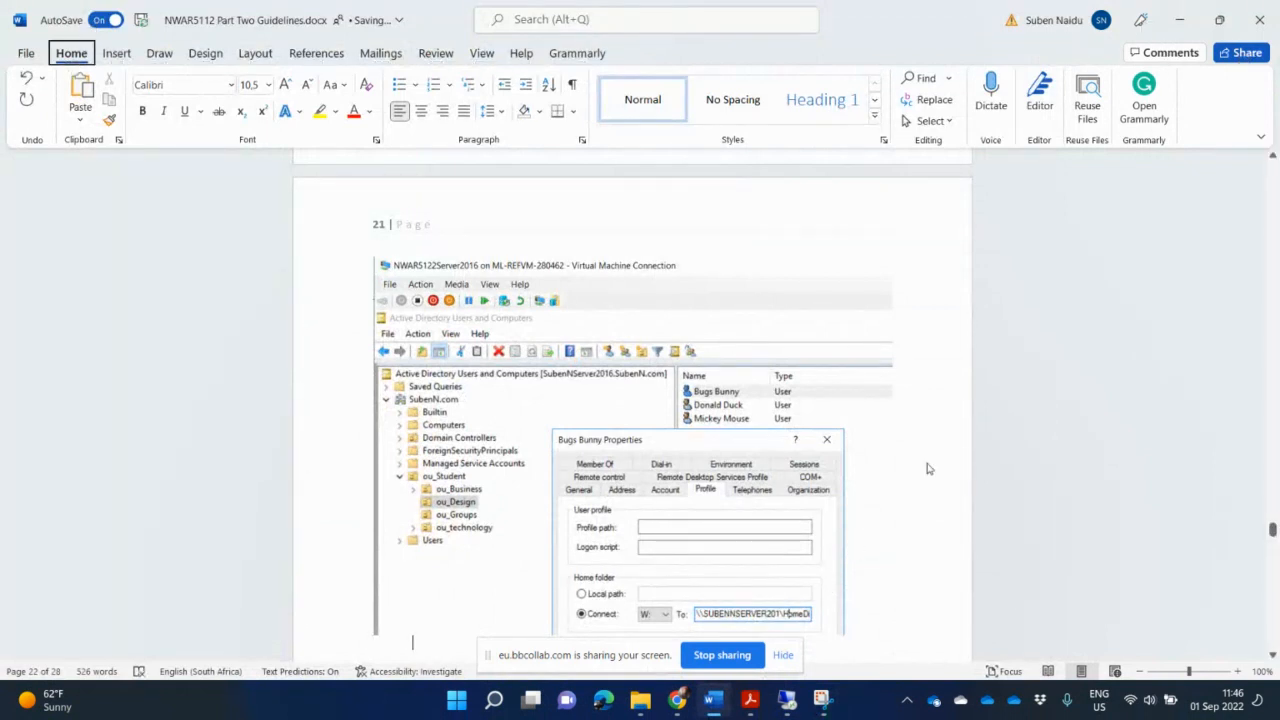
- Close Bugs Bunny's properties and browse File Explorer to the HomeDirectory folder on Local Disk (C:), checking the BugsB folder
key("alt+Tab")
left_click(824, 706)
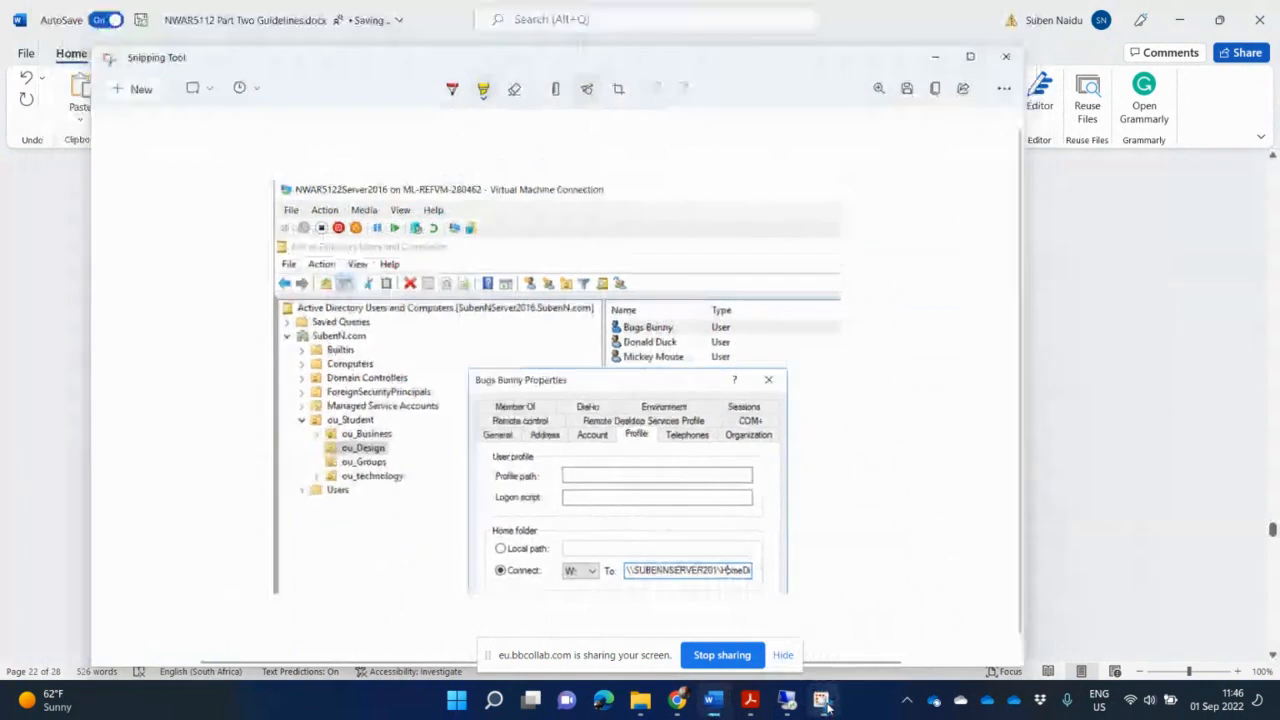
left_click(789, 705)
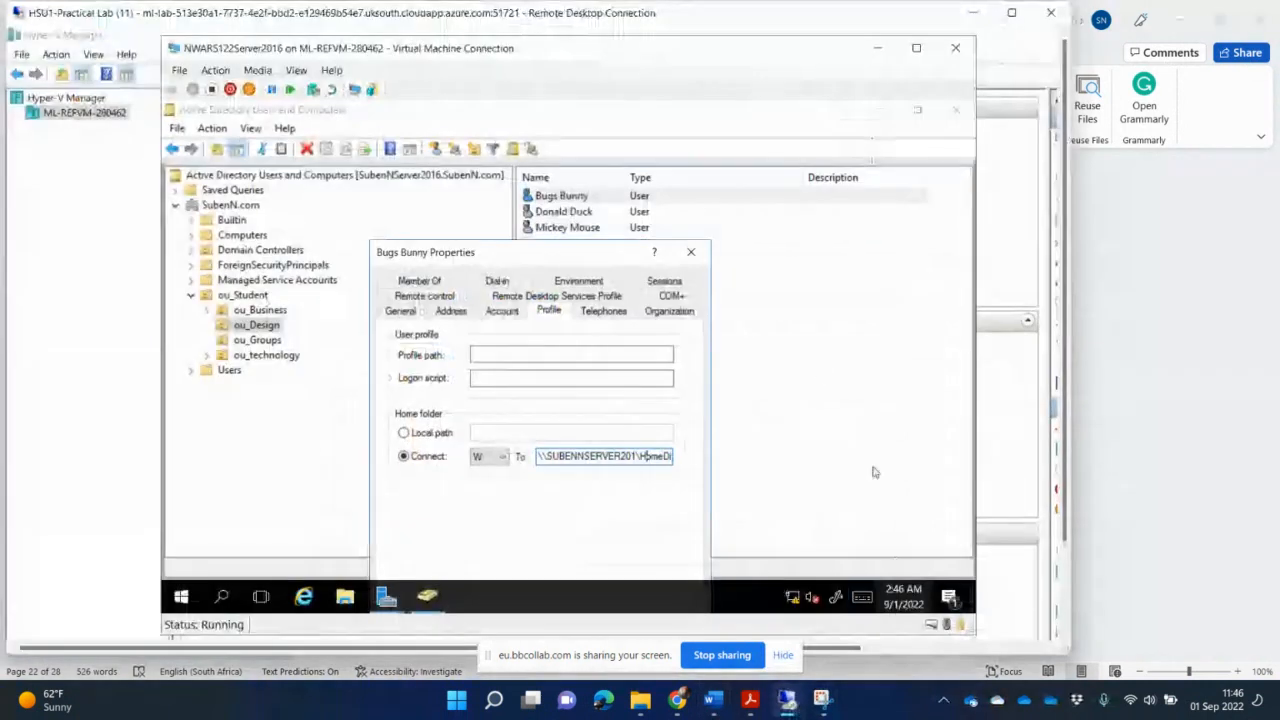
left_click(692, 254)
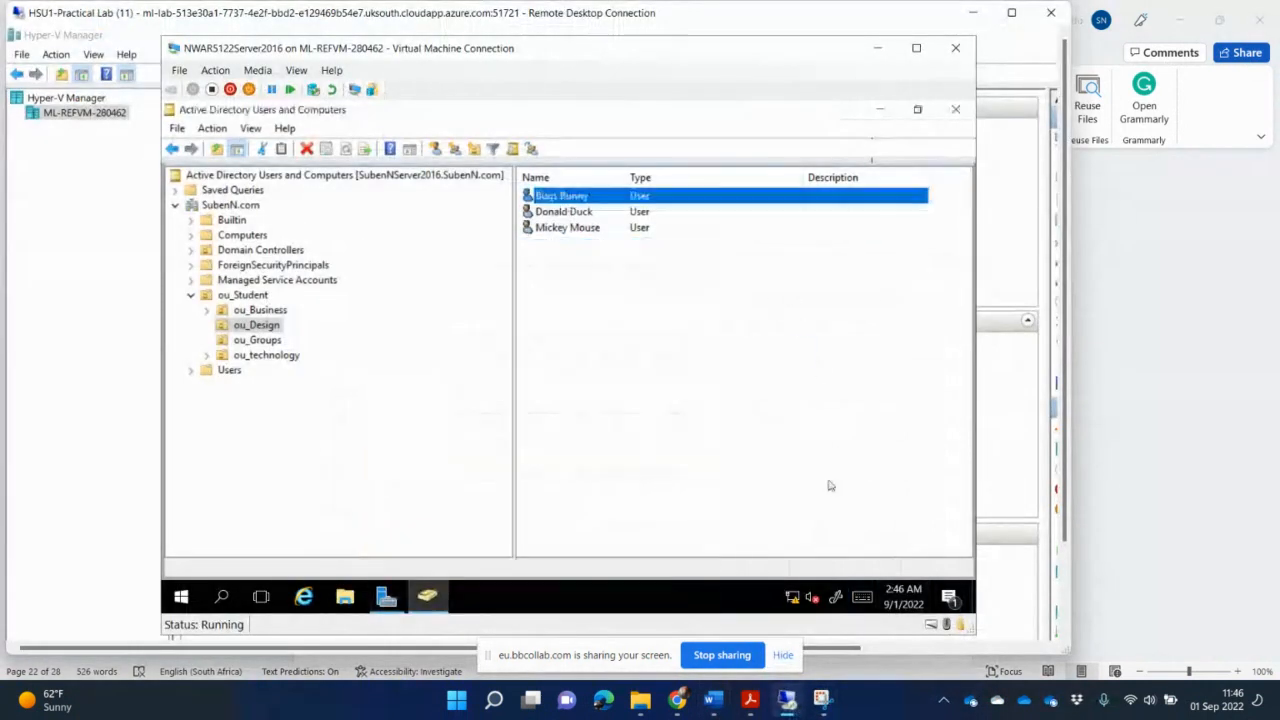
left_click(344, 597)
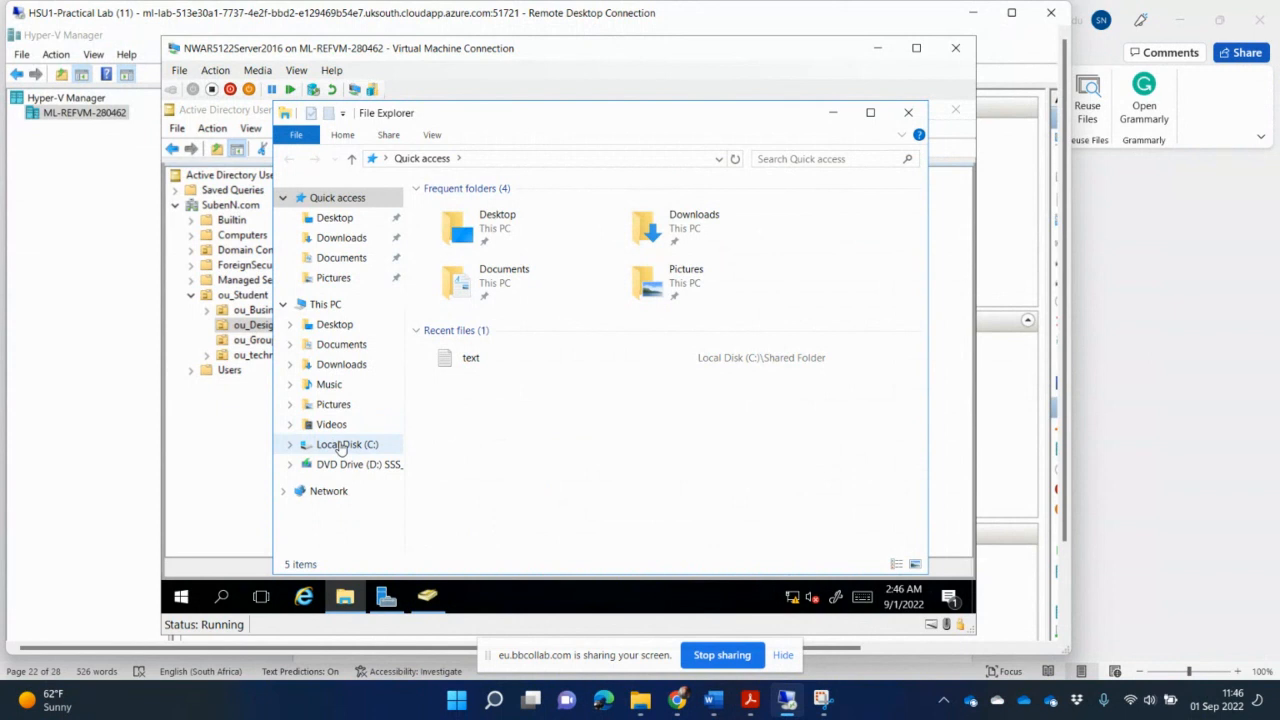
left_click(343, 446)
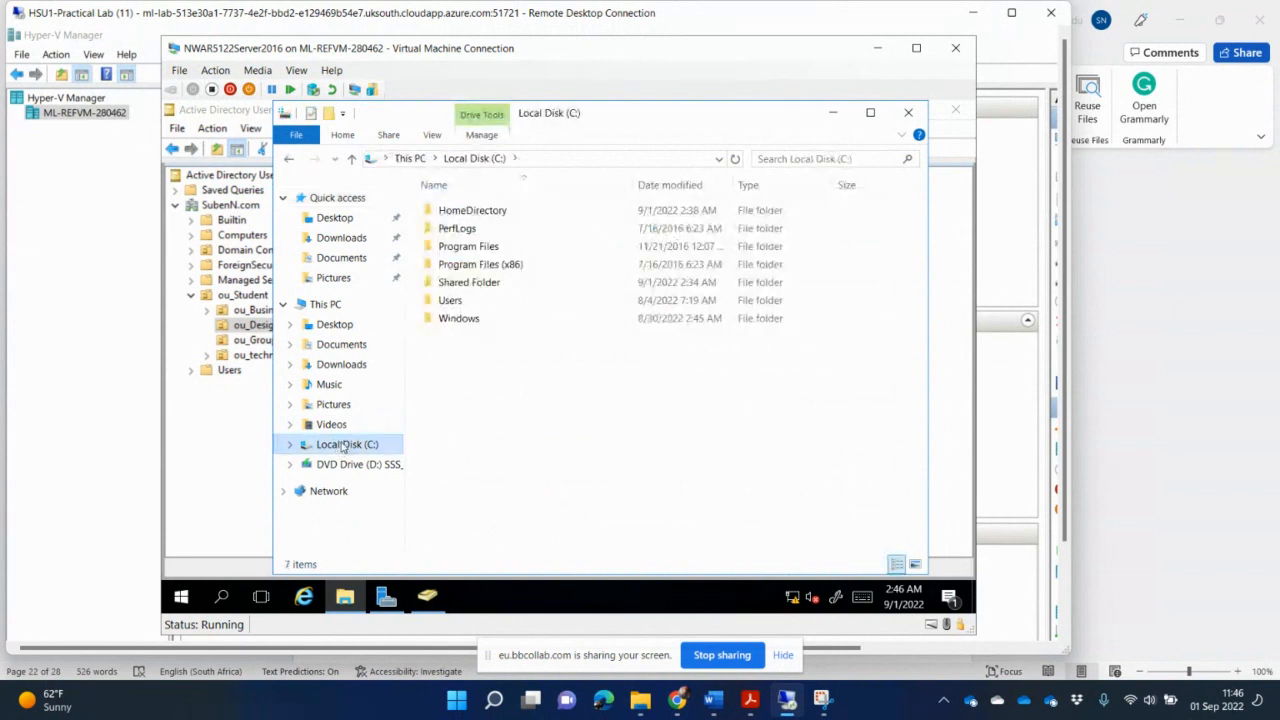
double_click(480, 212)
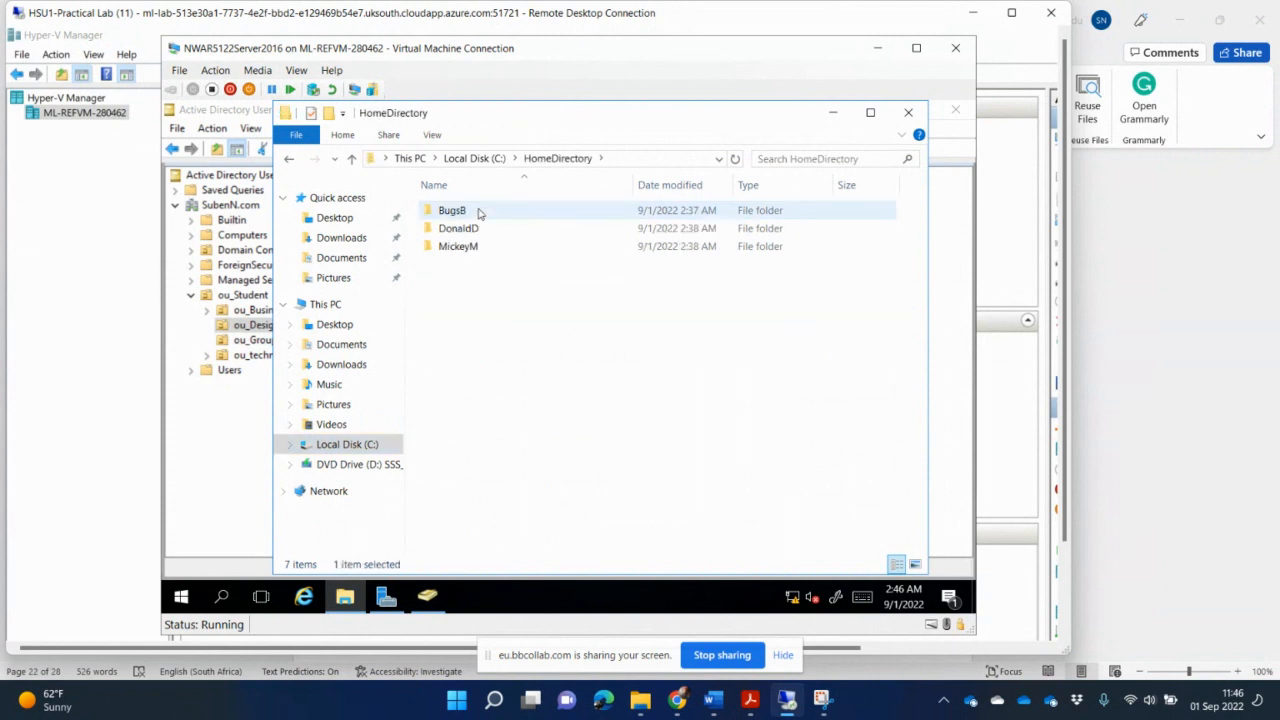
double_click(479, 212)
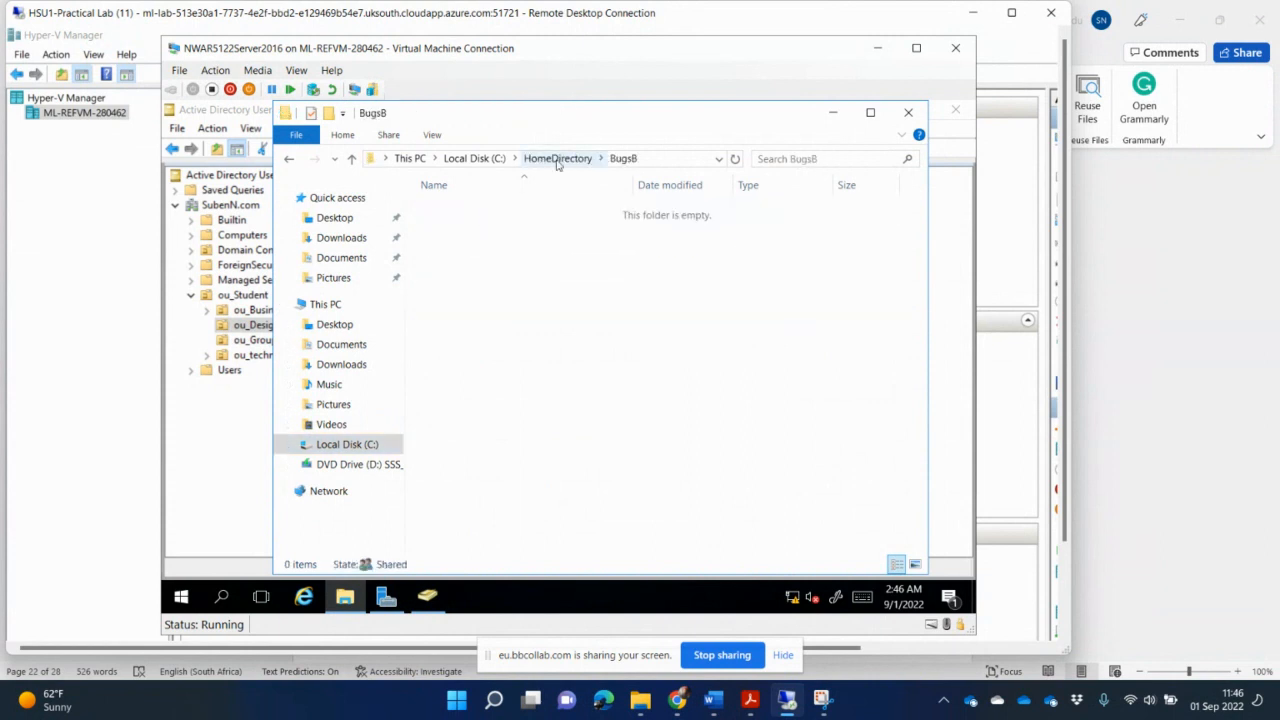
left_click(557, 159)
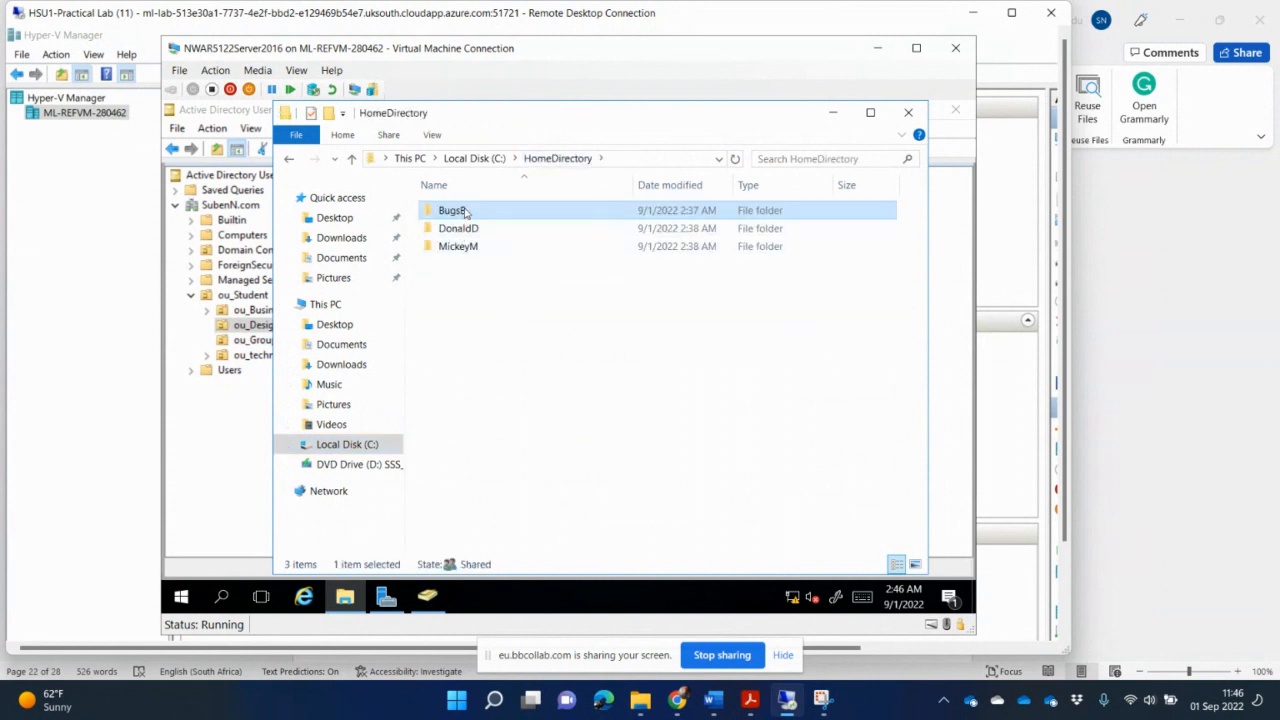
- Open the BugsB folder's Security properties and select Bugs Bunny to view its permissions
right_click(465, 213)
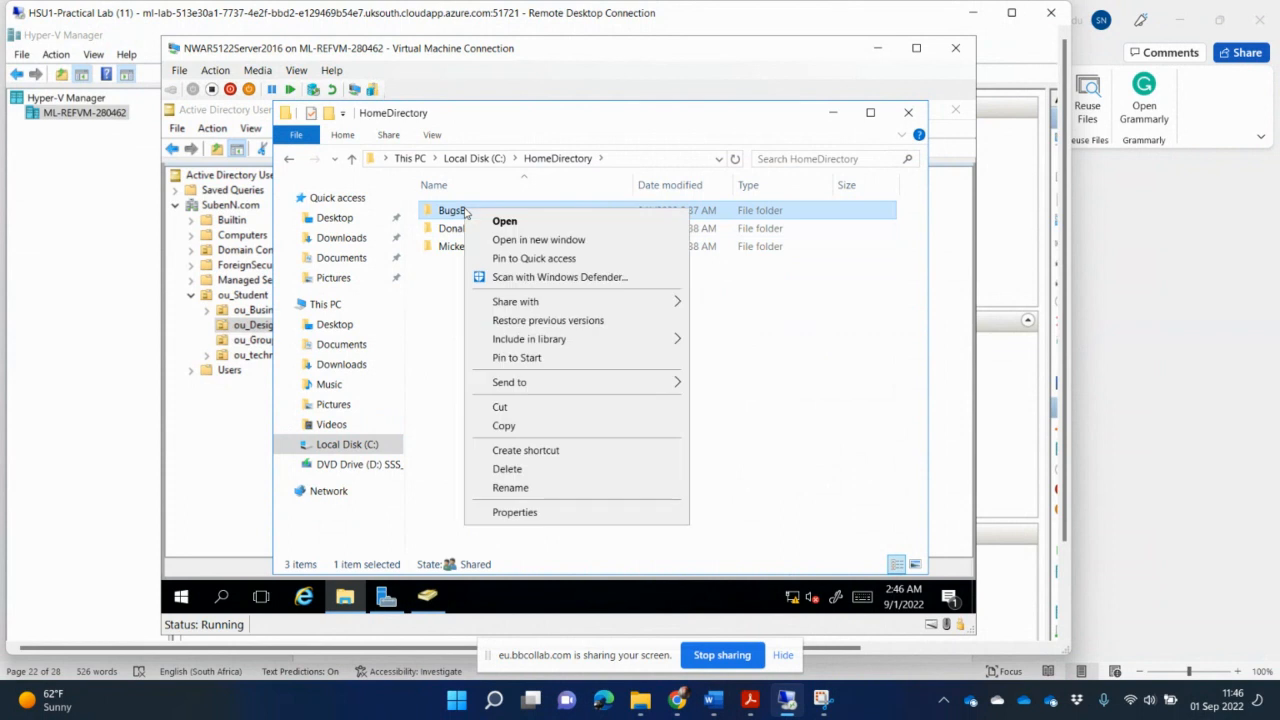
left_click(567, 513)
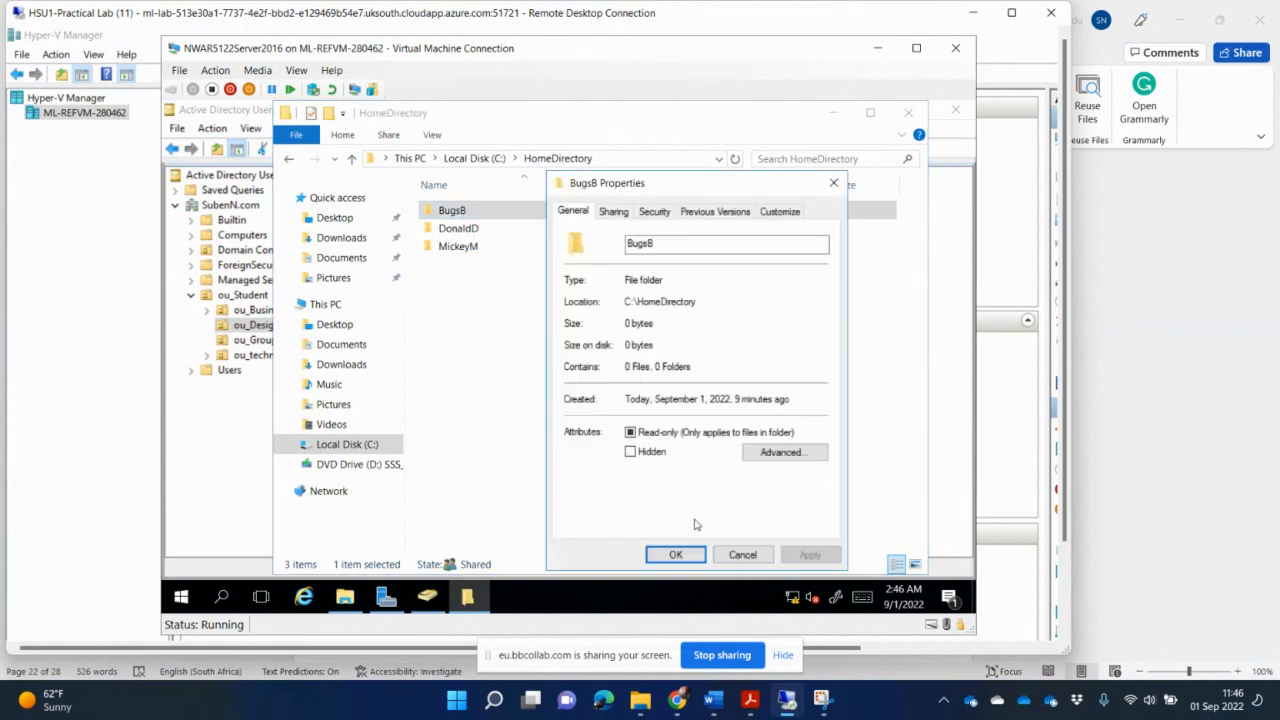
left_click(652, 213)
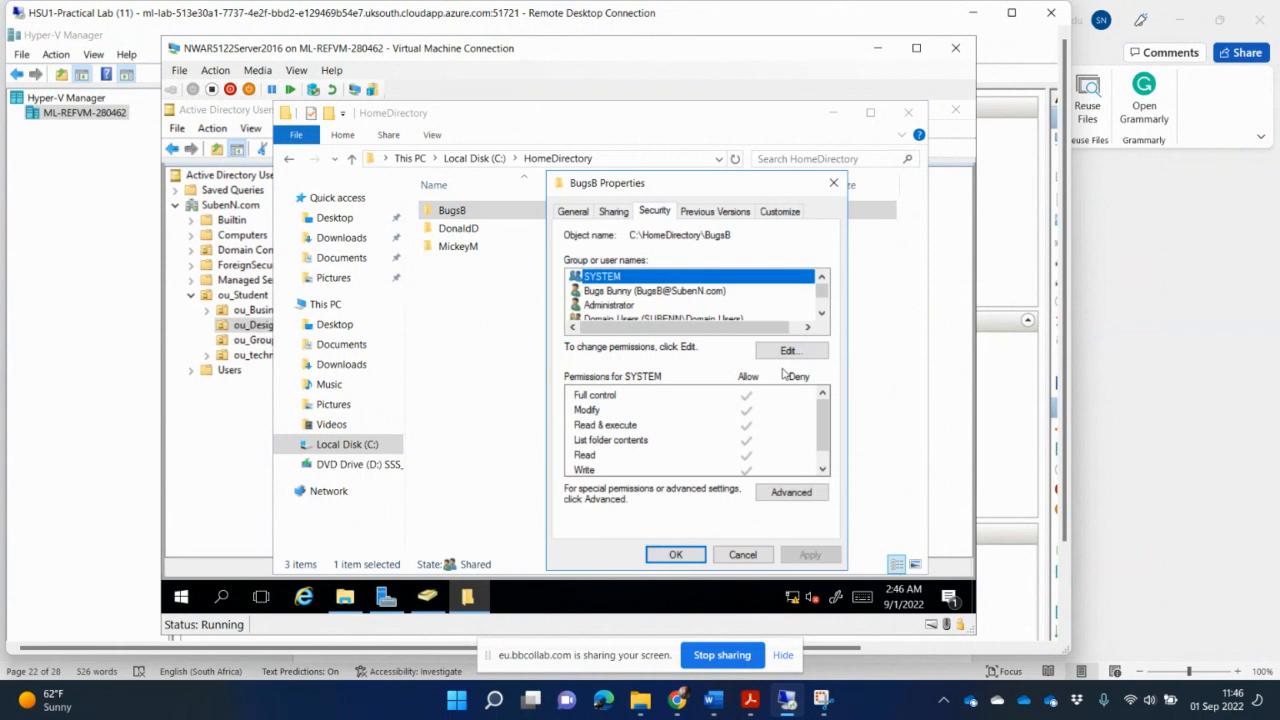
left_click(742, 555)
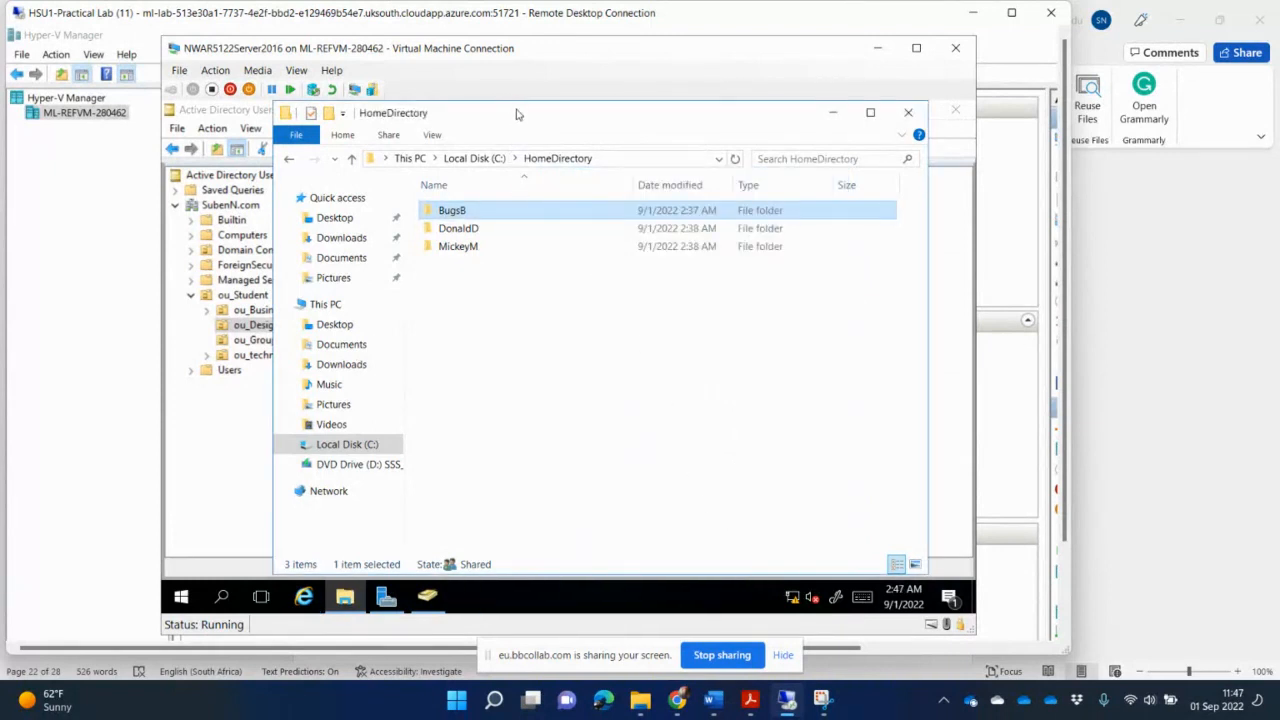
left_click_drag(577, 308, 622, 320)
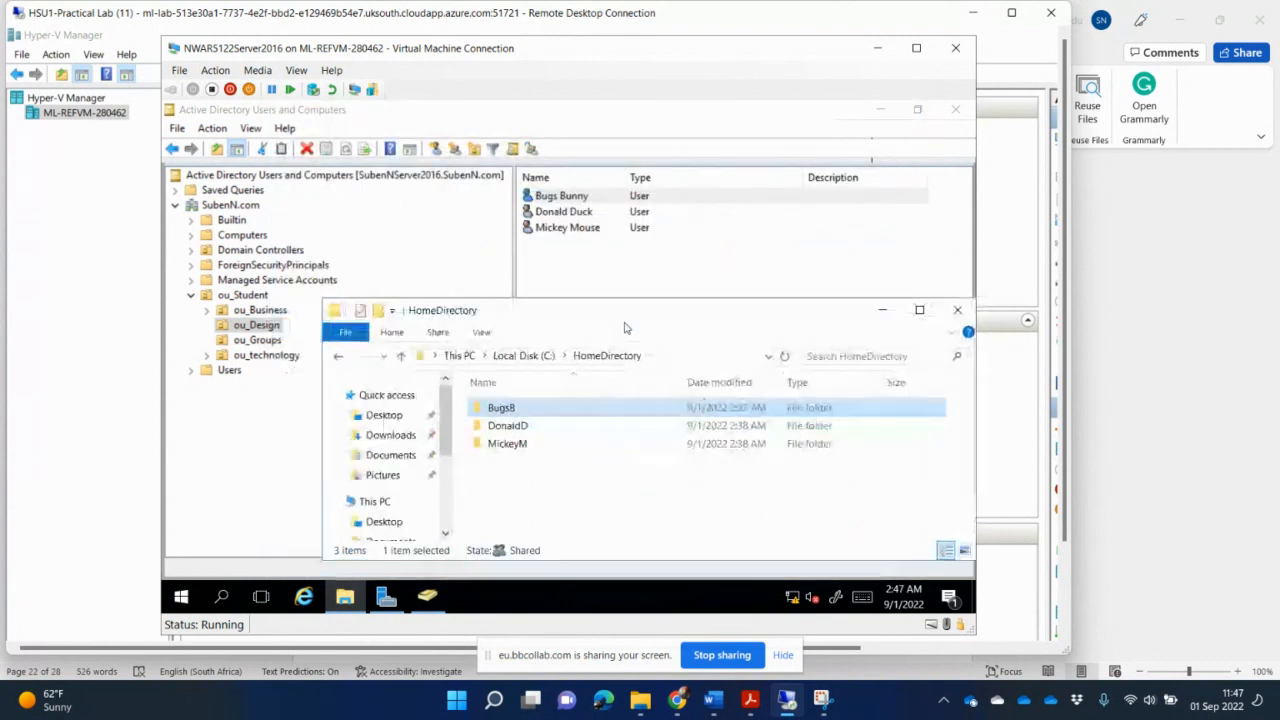
right_click(530, 420)
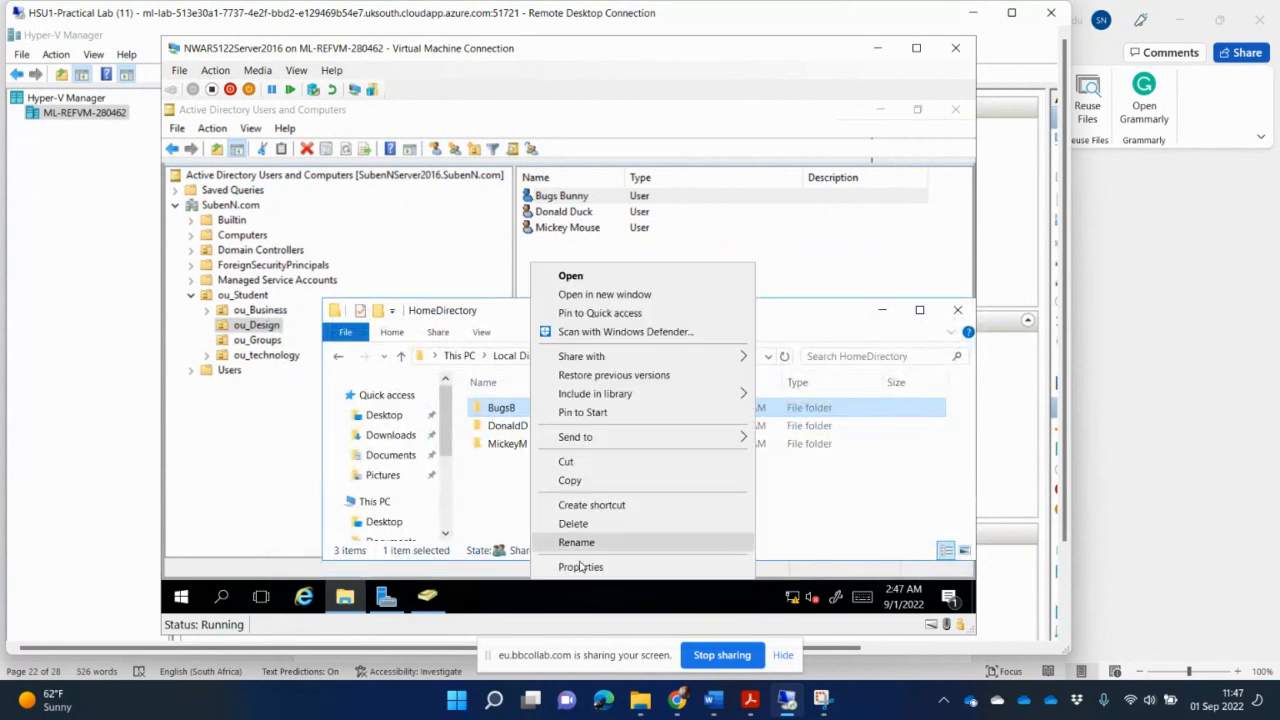
left_click(580, 566)
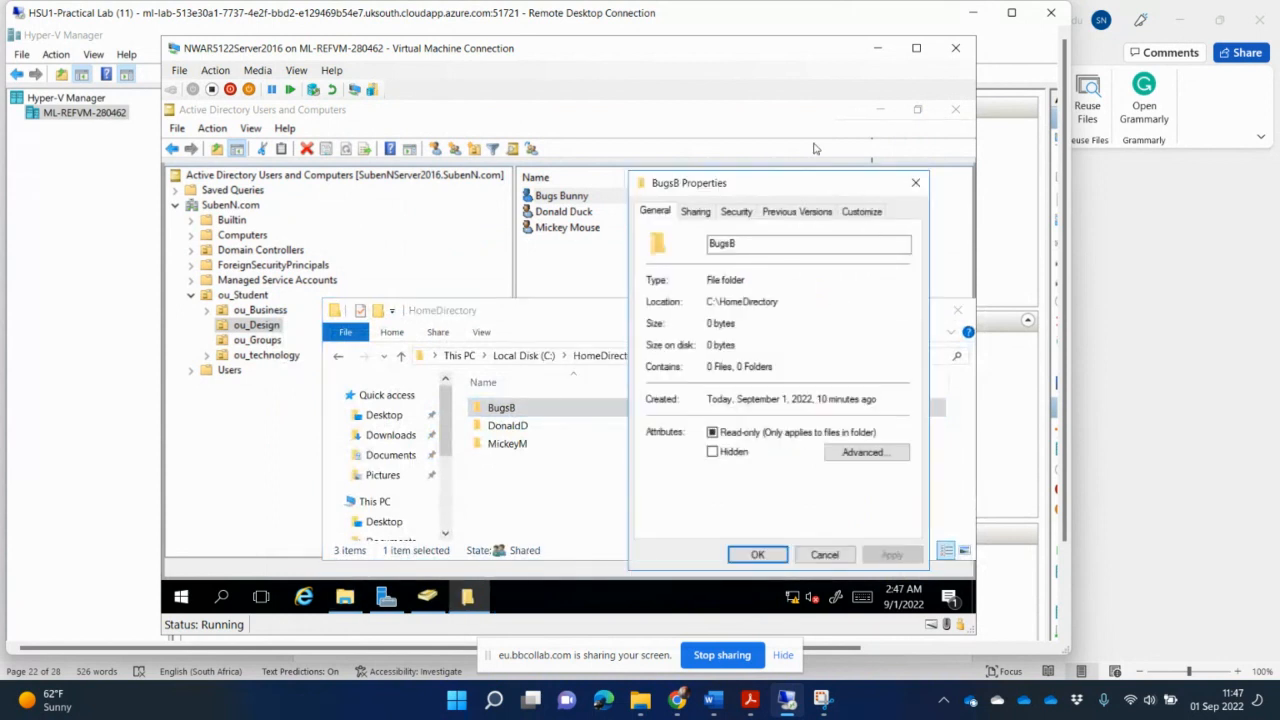
left_click(737, 213)
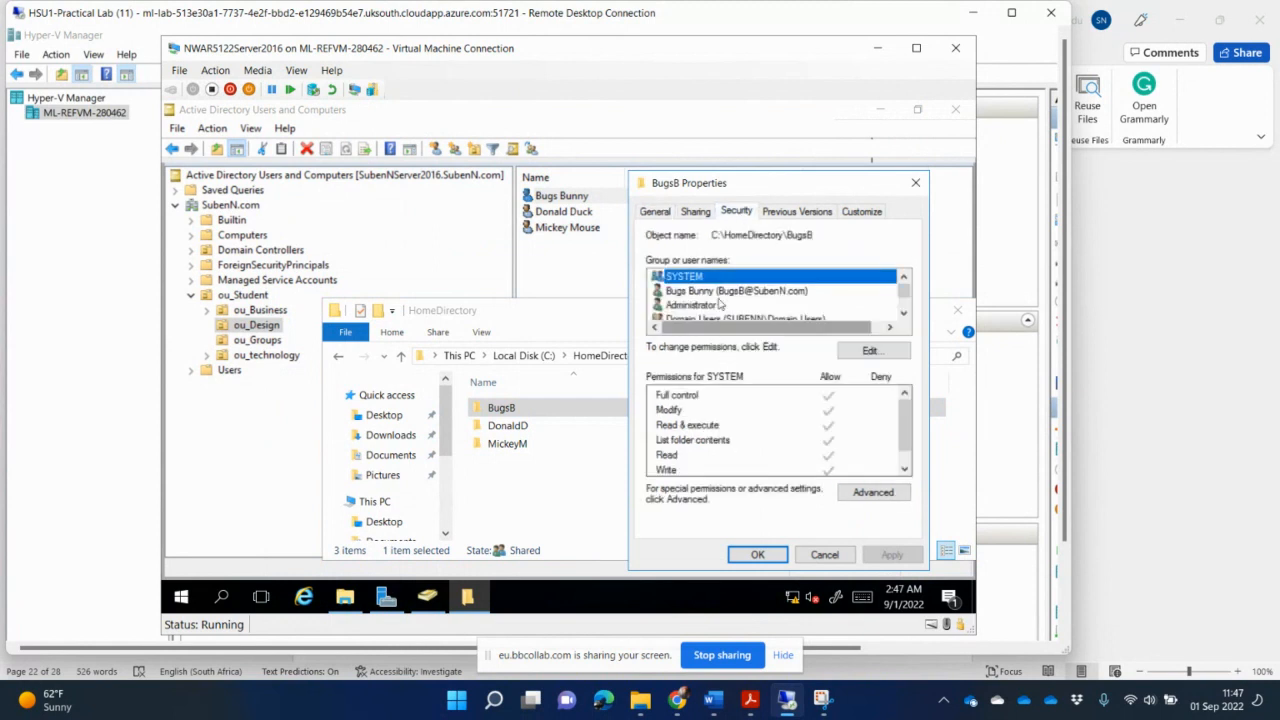
left_click(717, 291)
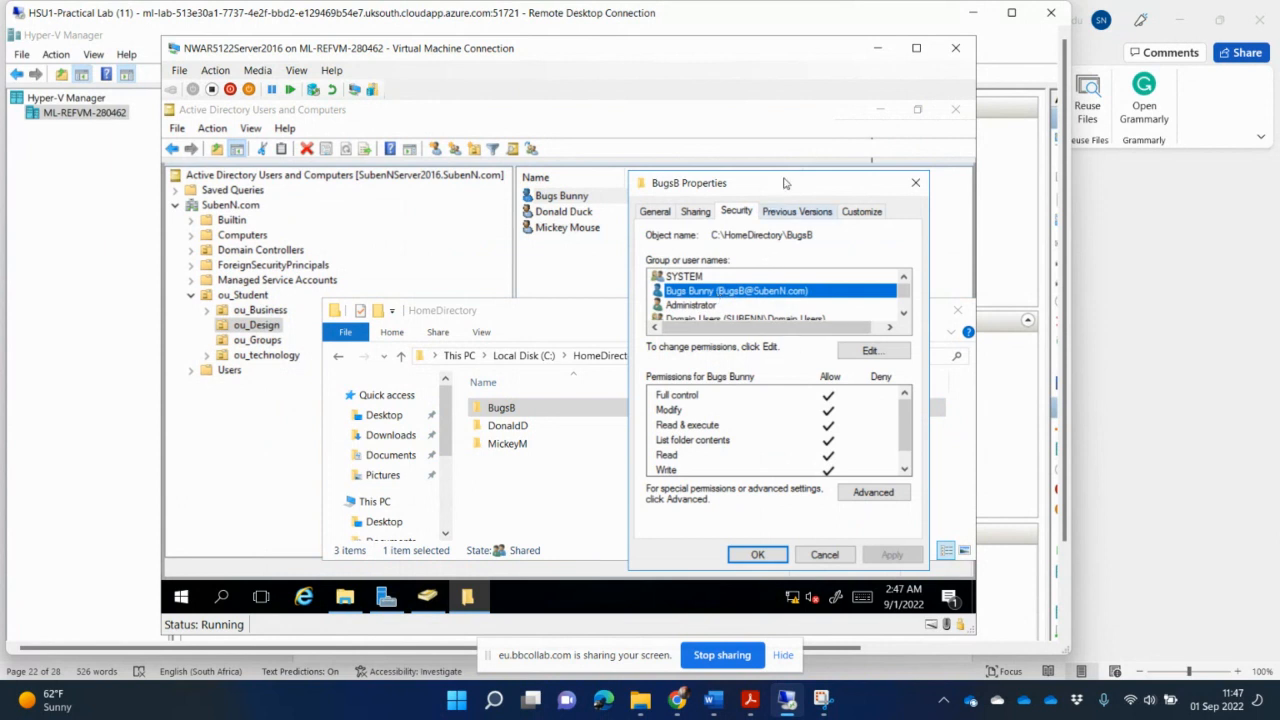
left_click_drag(785, 187, 826, 192)
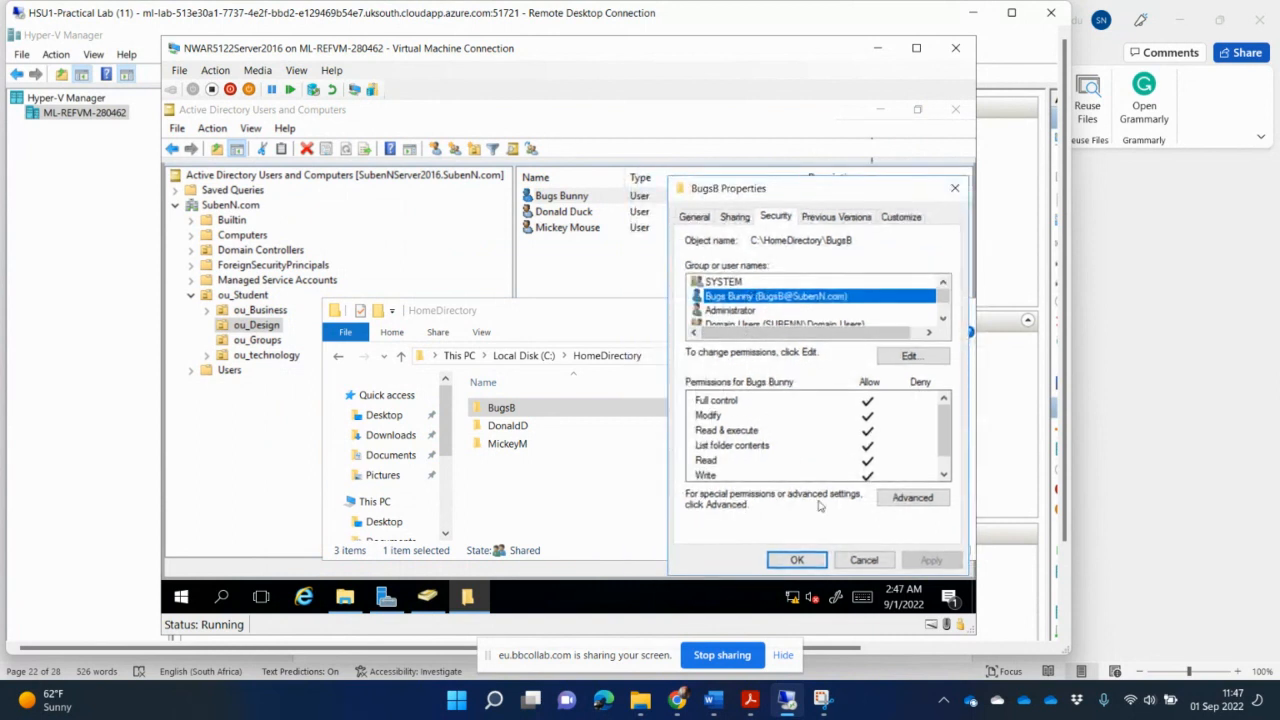
- Snip the BugsB Security permissions window and paste the screenshot into the guidelines document
left_click(822, 702)
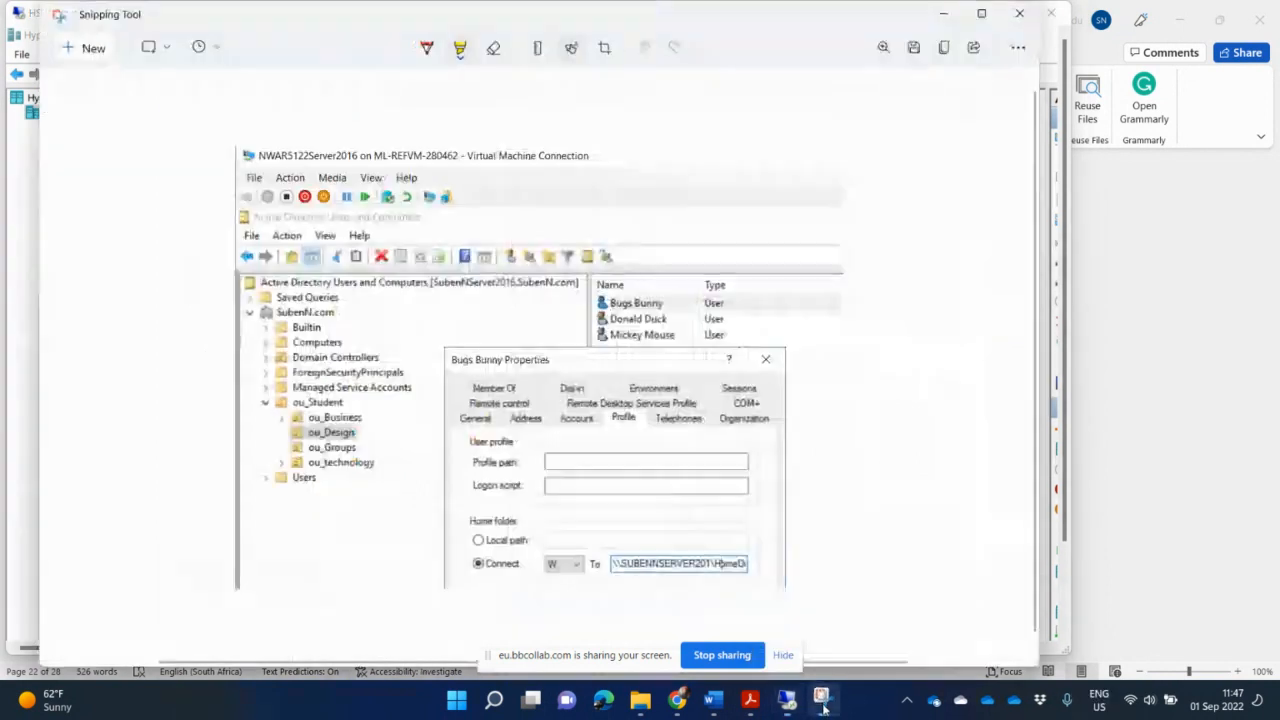
left_click(84, 48)
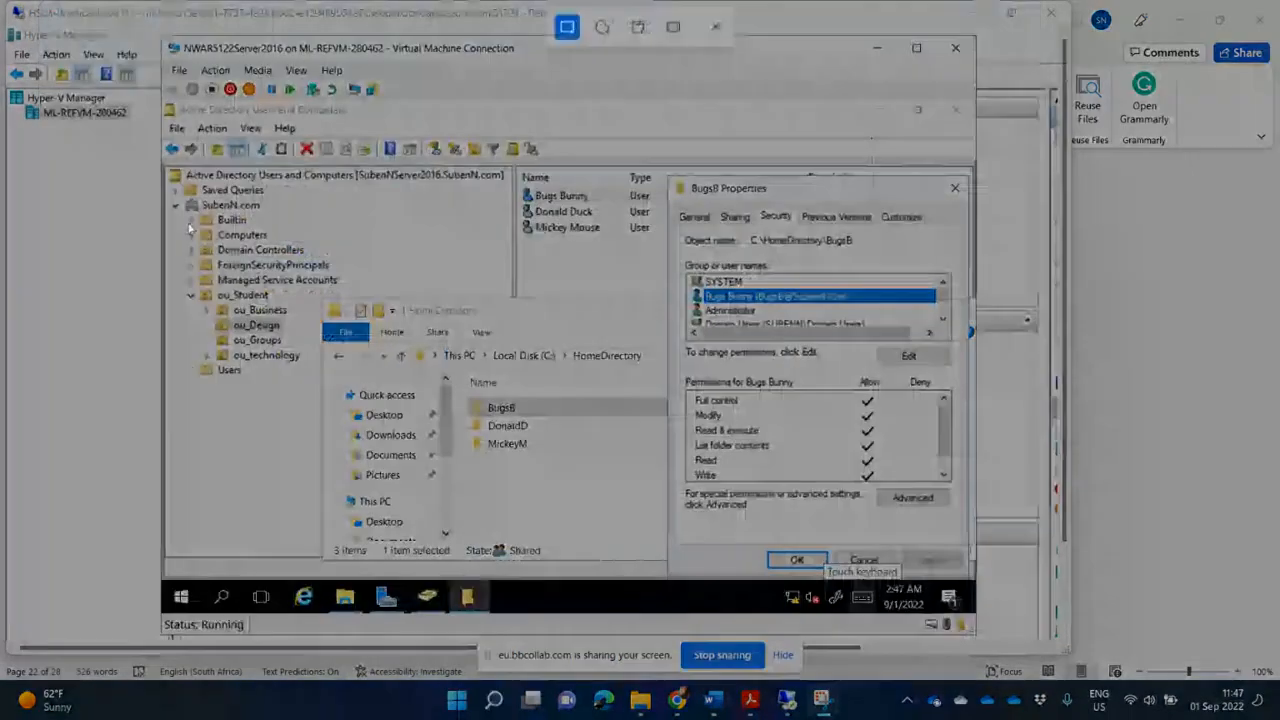
left_click_drag(161, 30, 980, 552)
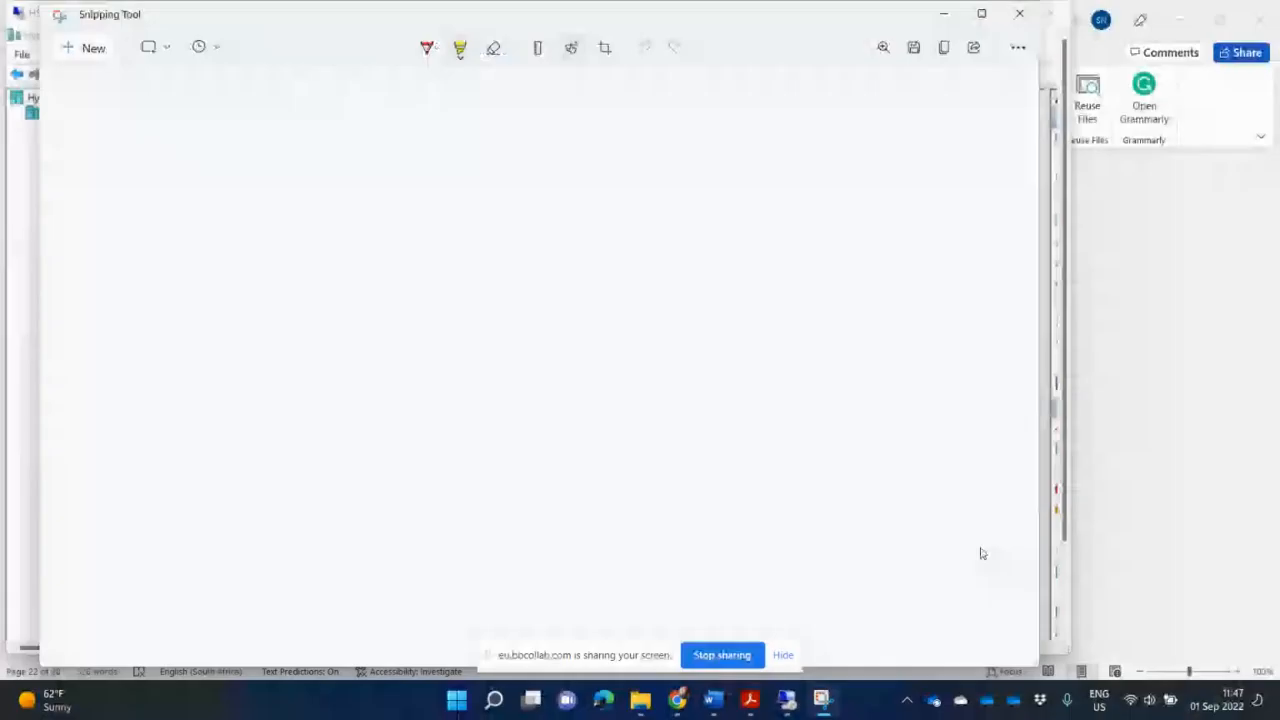
left_click(712, 698)
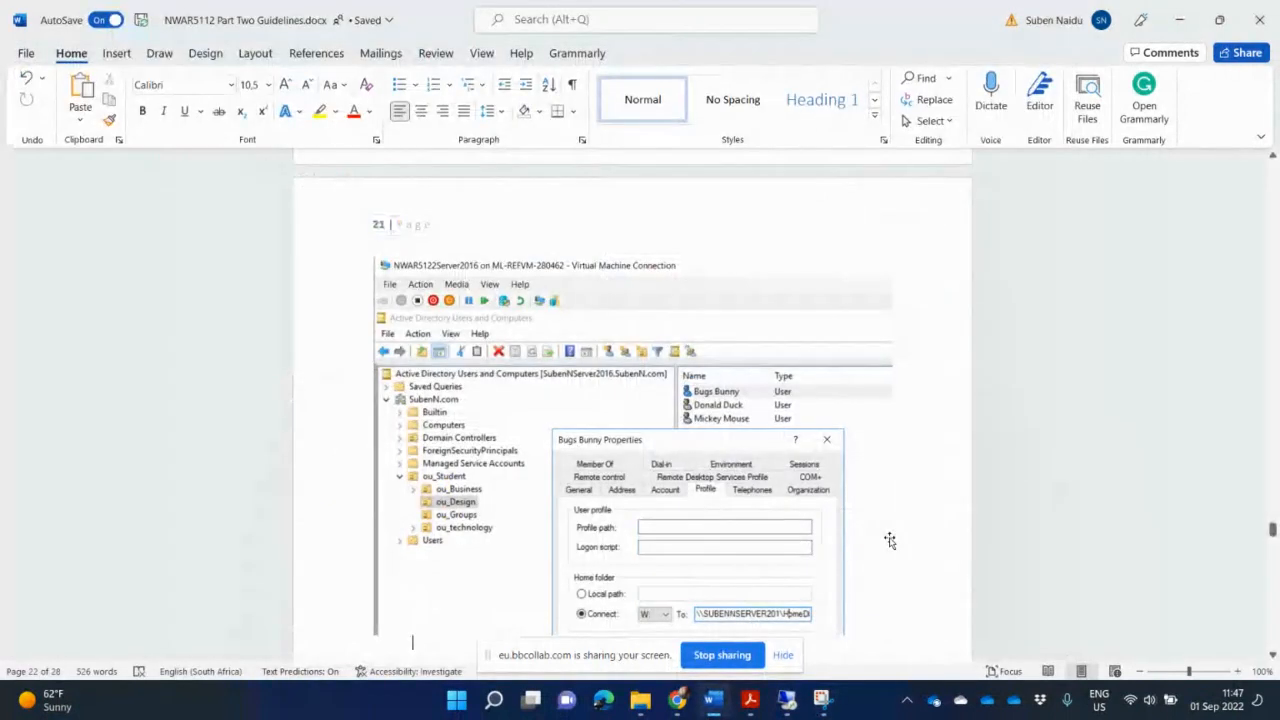
key("ctrl+v")
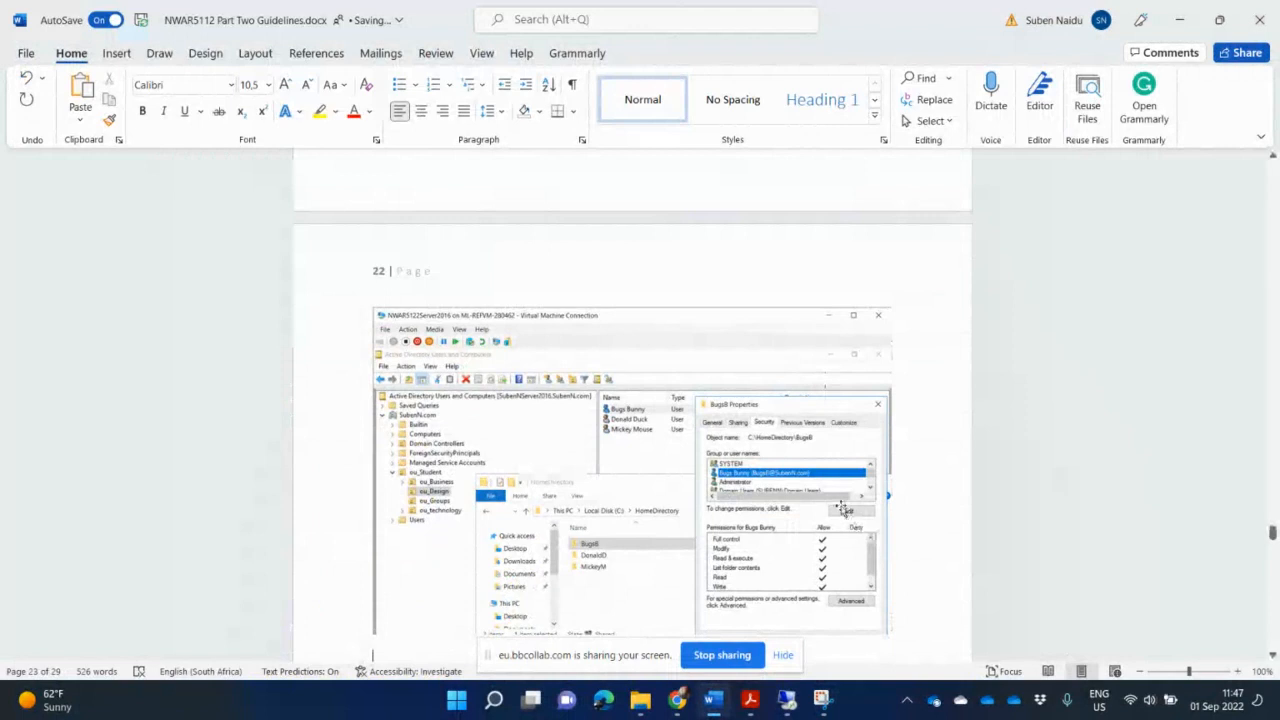
- Delete the pasted permissions screenshot and undo it, then add a new line after the full-control task line
scroll(830, 510, "down", 3)
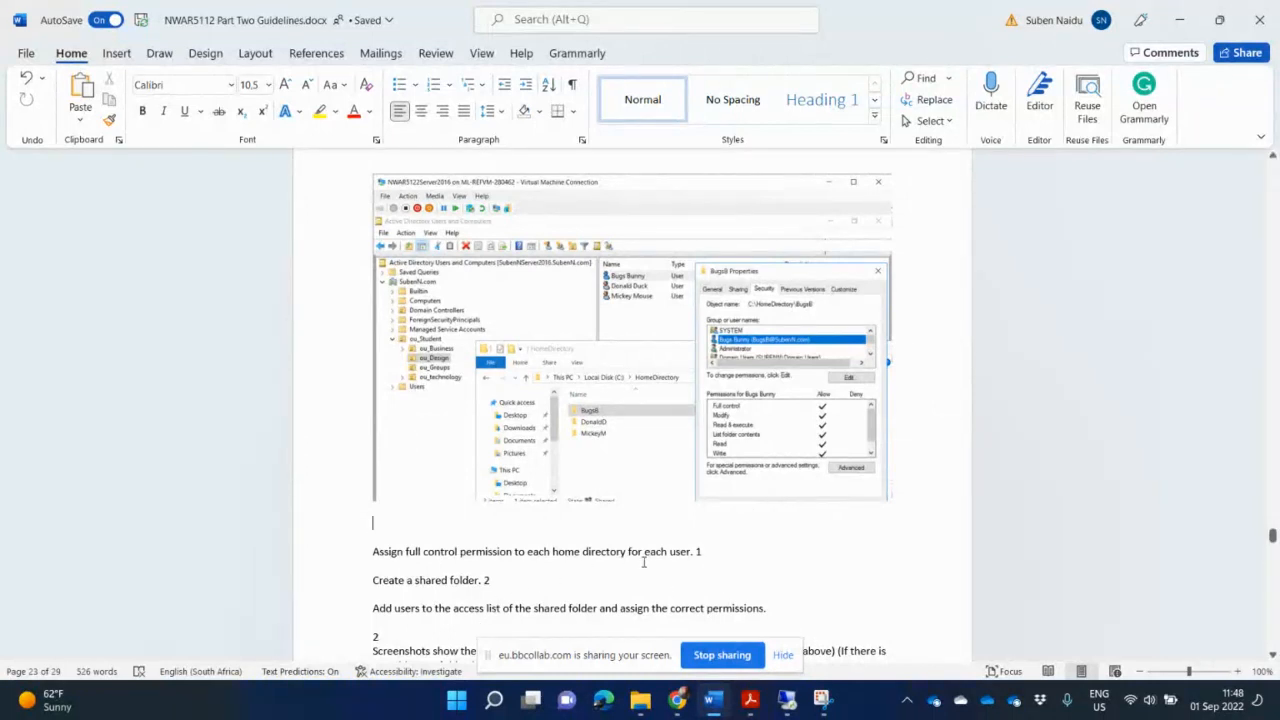
left_click(688, 416)
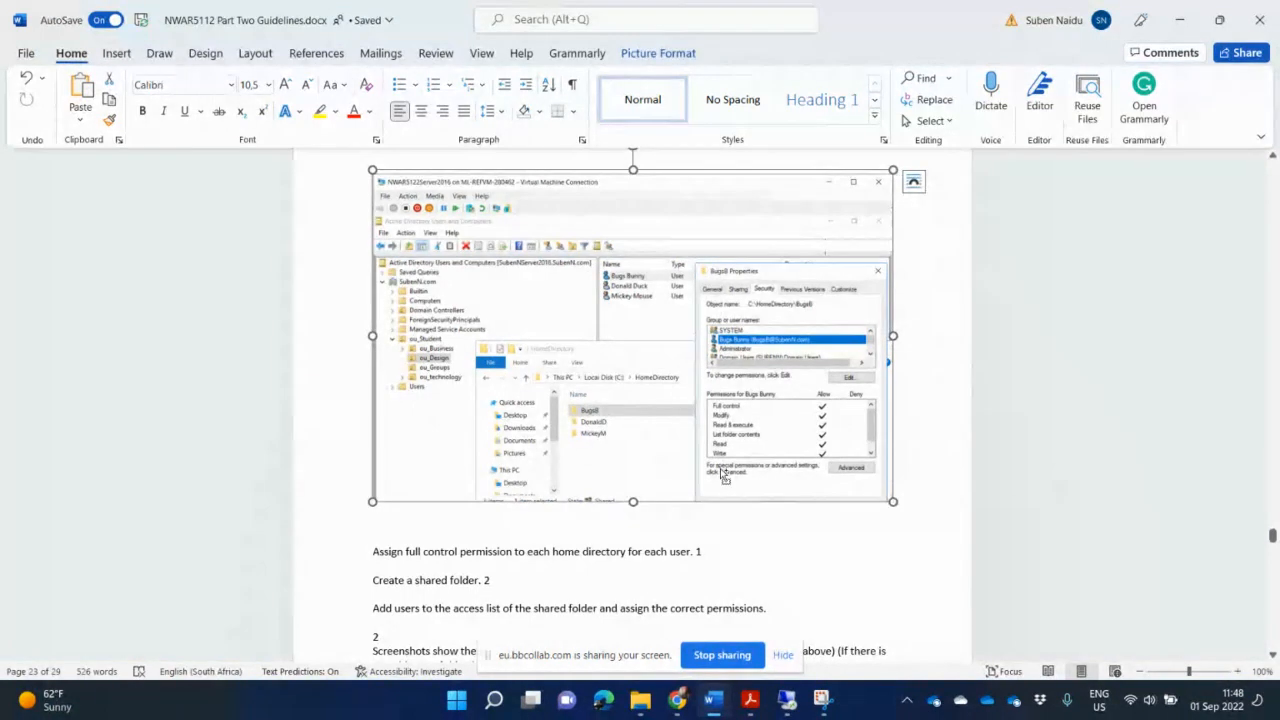
key("Delete")
key("ctrl+z")
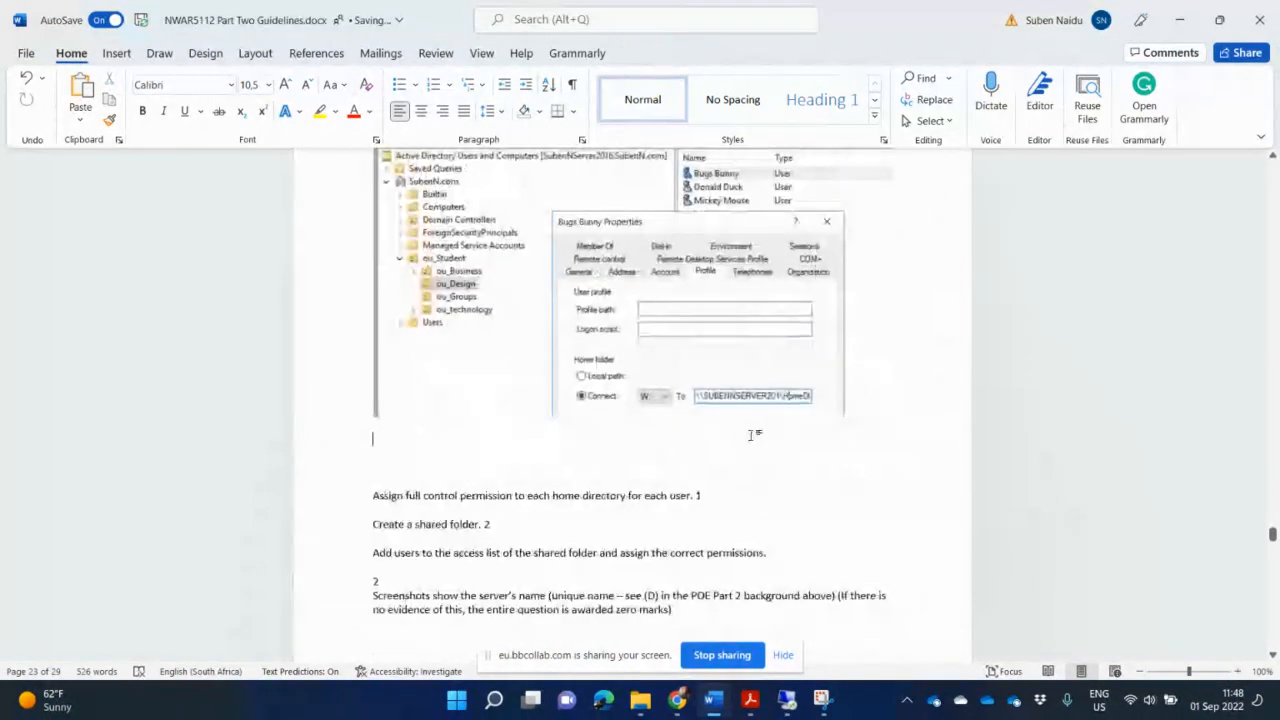
left_click(723, 504)
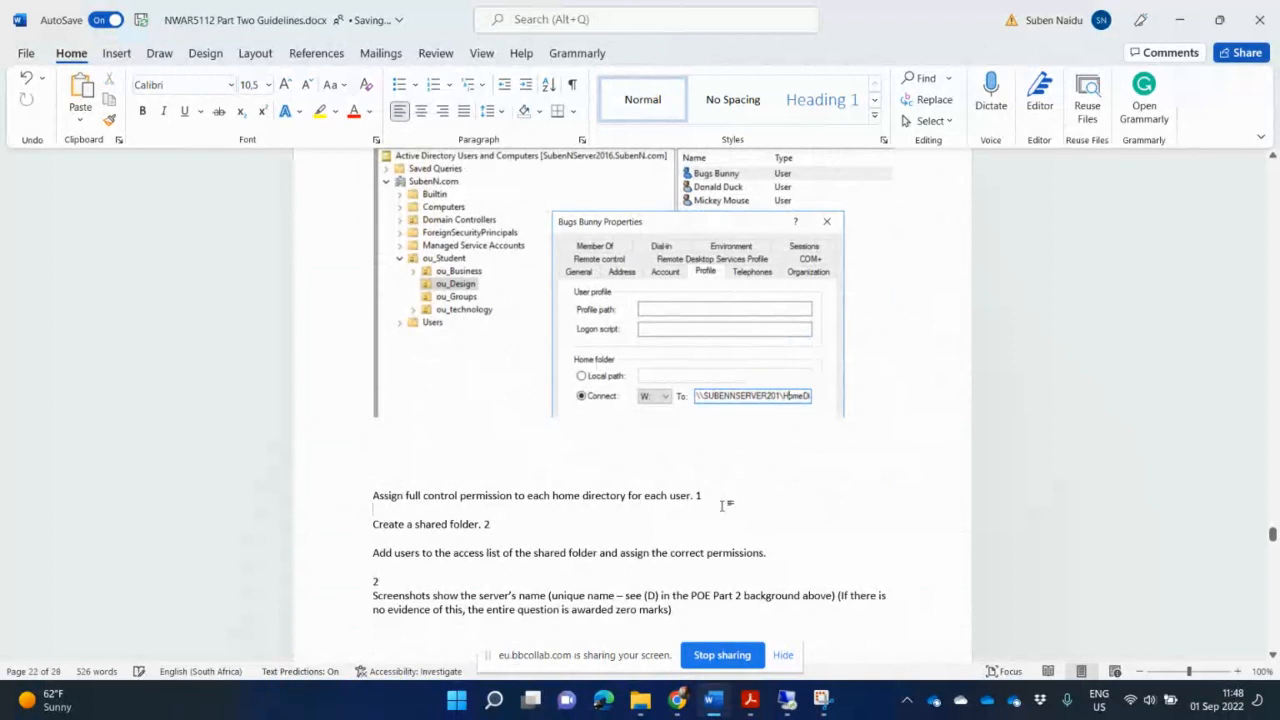
key("Return")
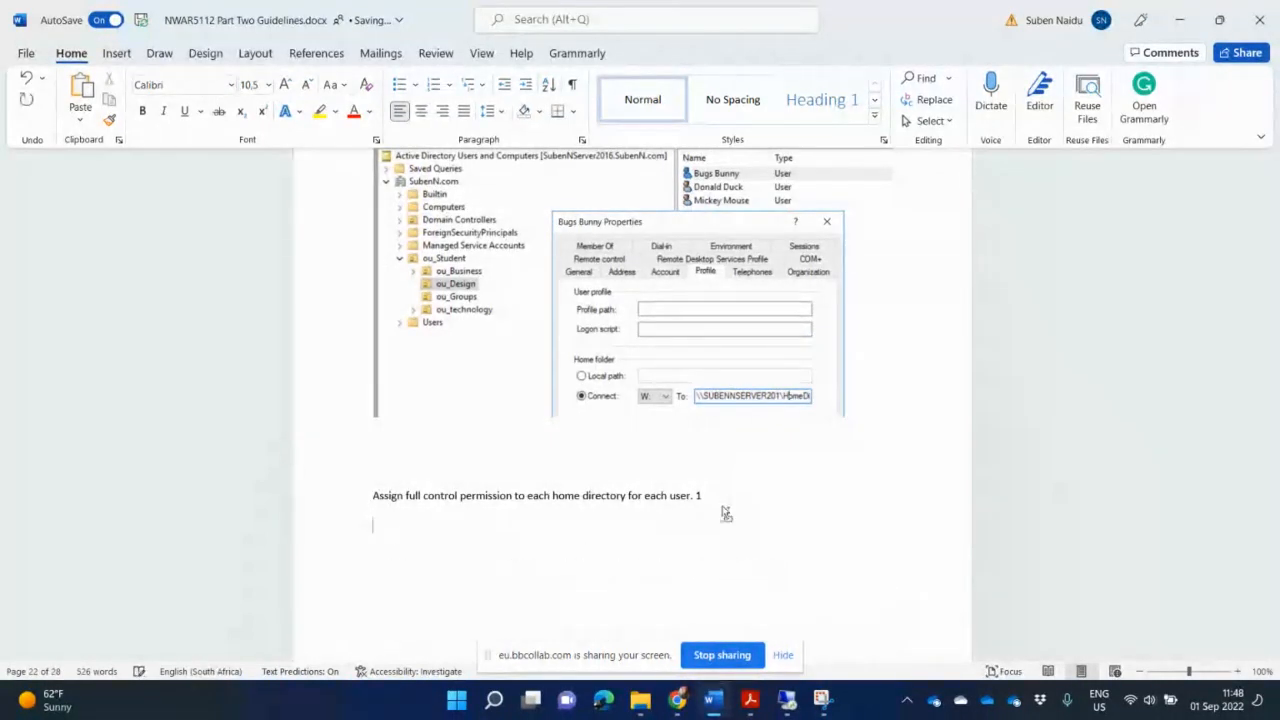
- Paste the BugsB Security permissions screenshot on the empty line below the full-control task line
key("ctrl+v")
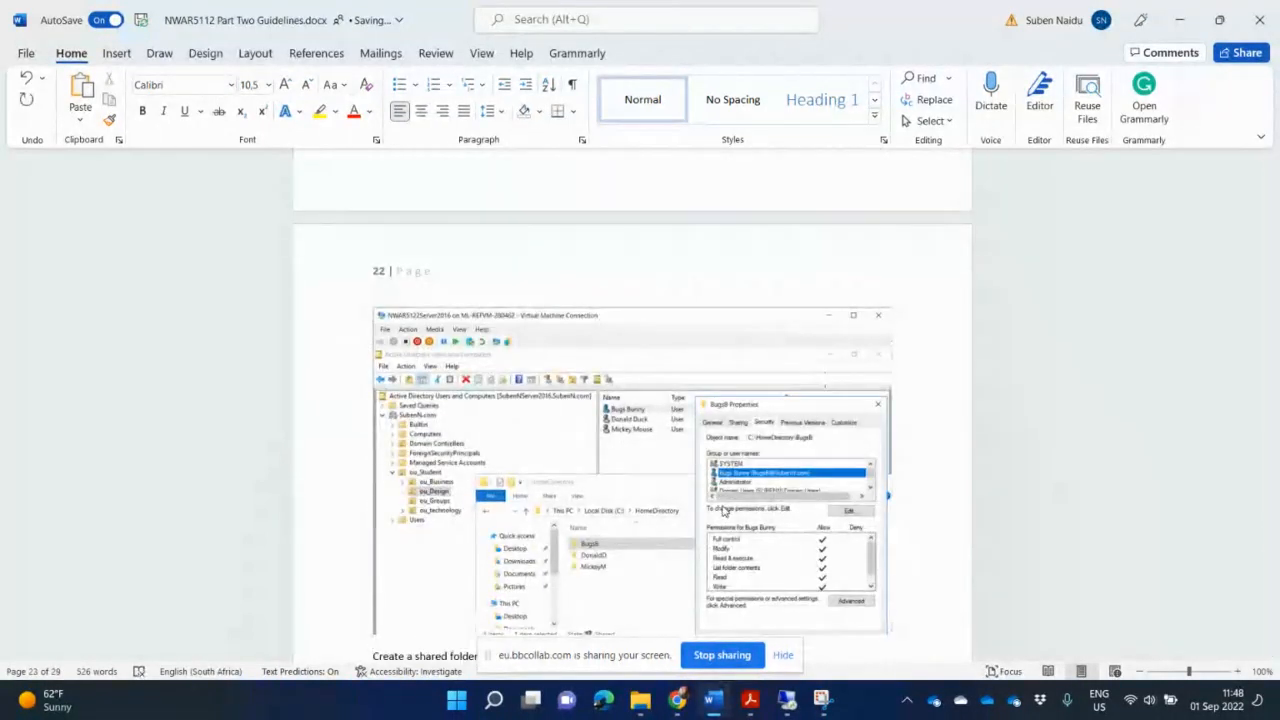
scroll(727, 421, "up", 10)
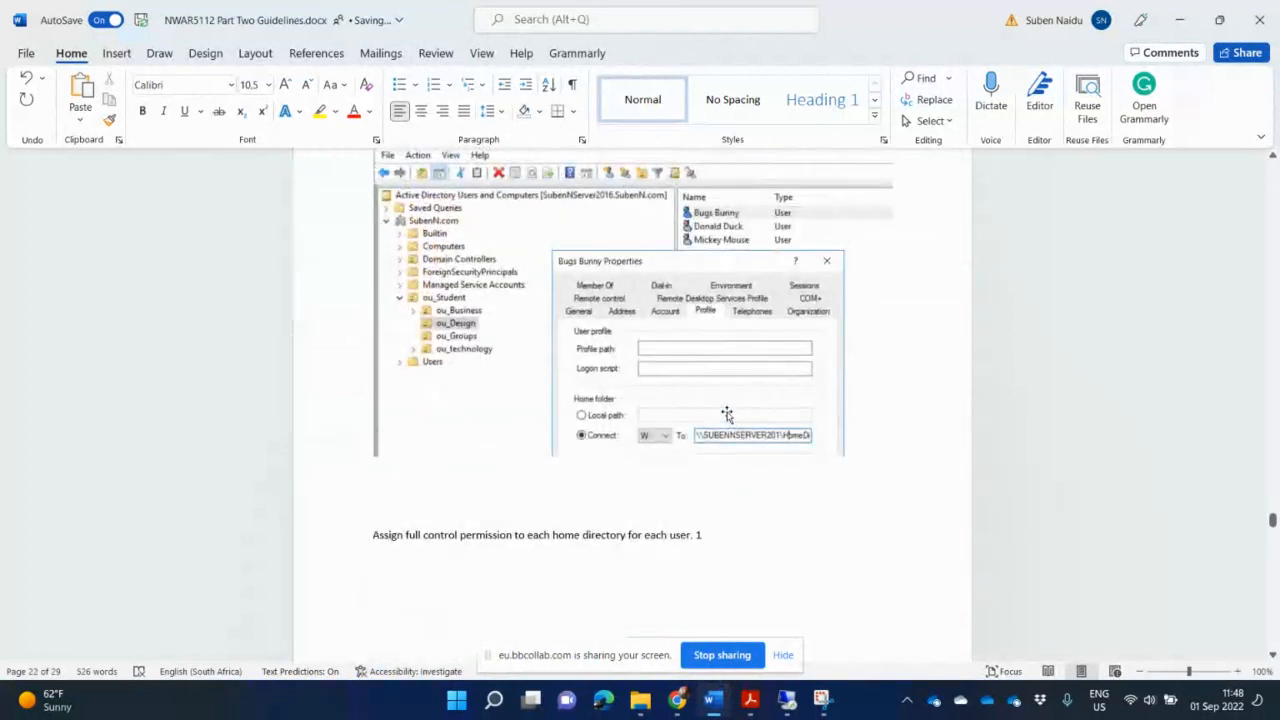
scroll(727, 415, "down", 10)
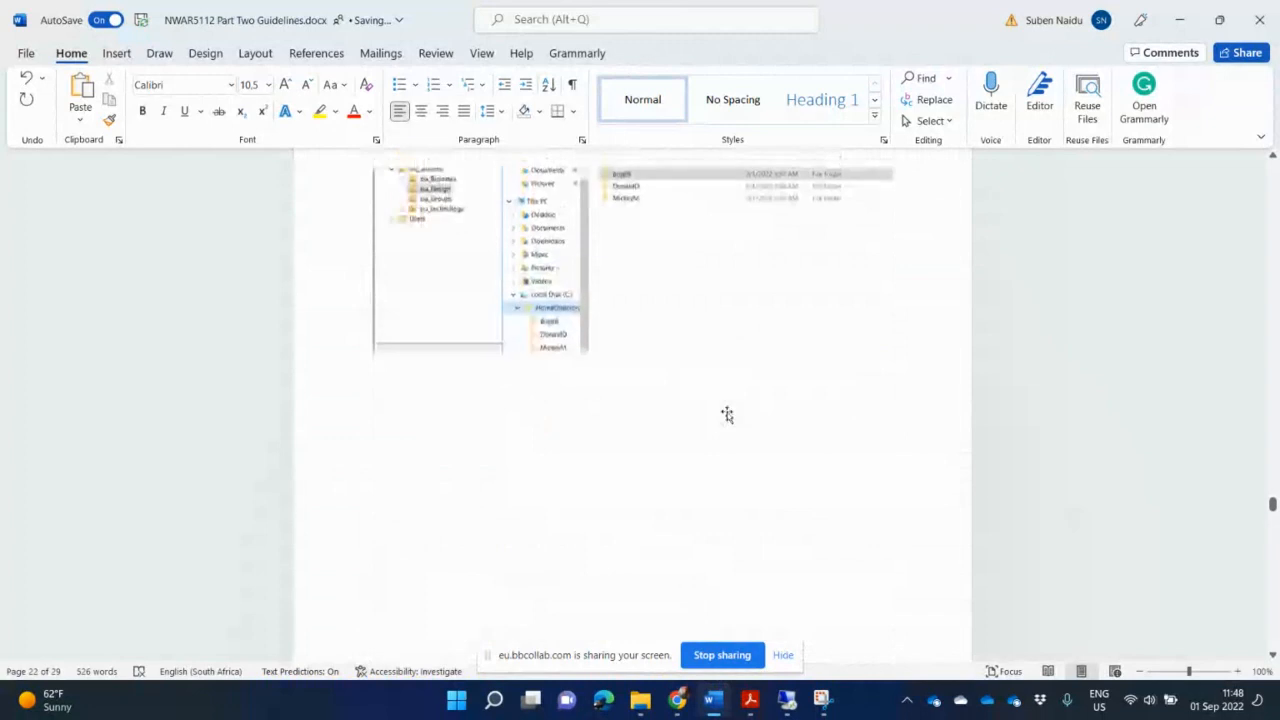
scroll(727, 415, "up", 5)
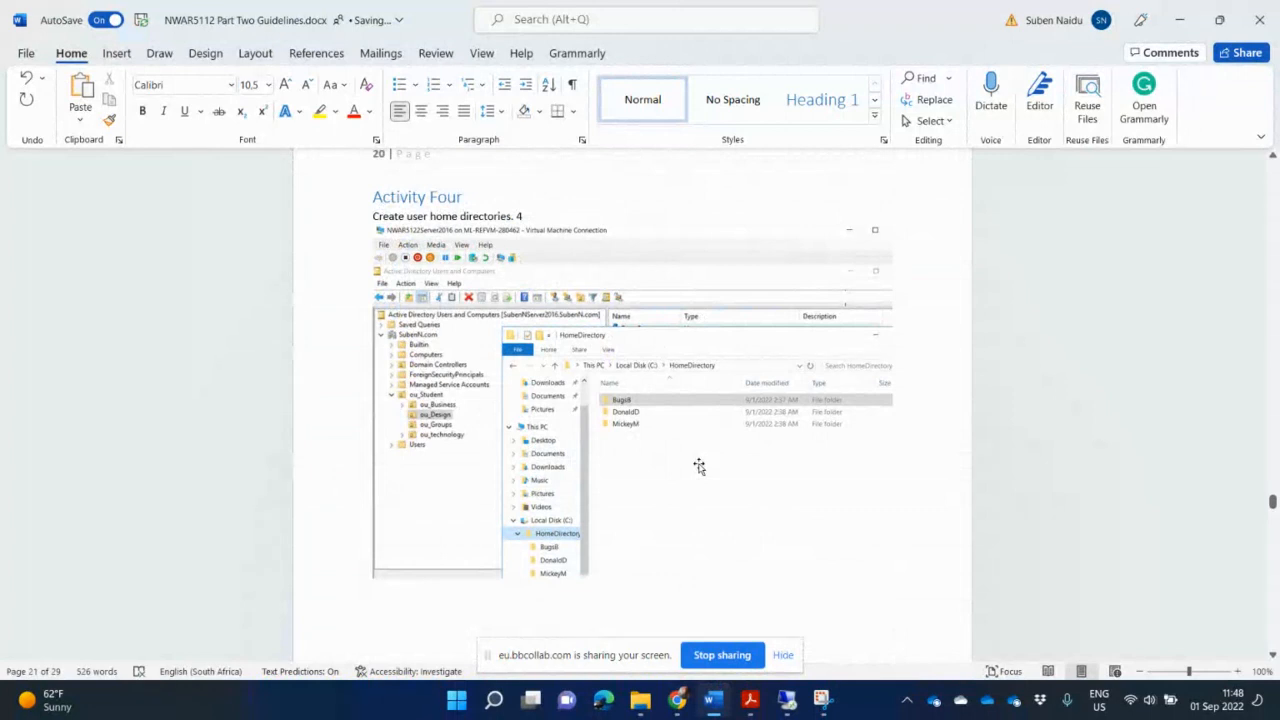
scroll(699, 466, "down", 10)
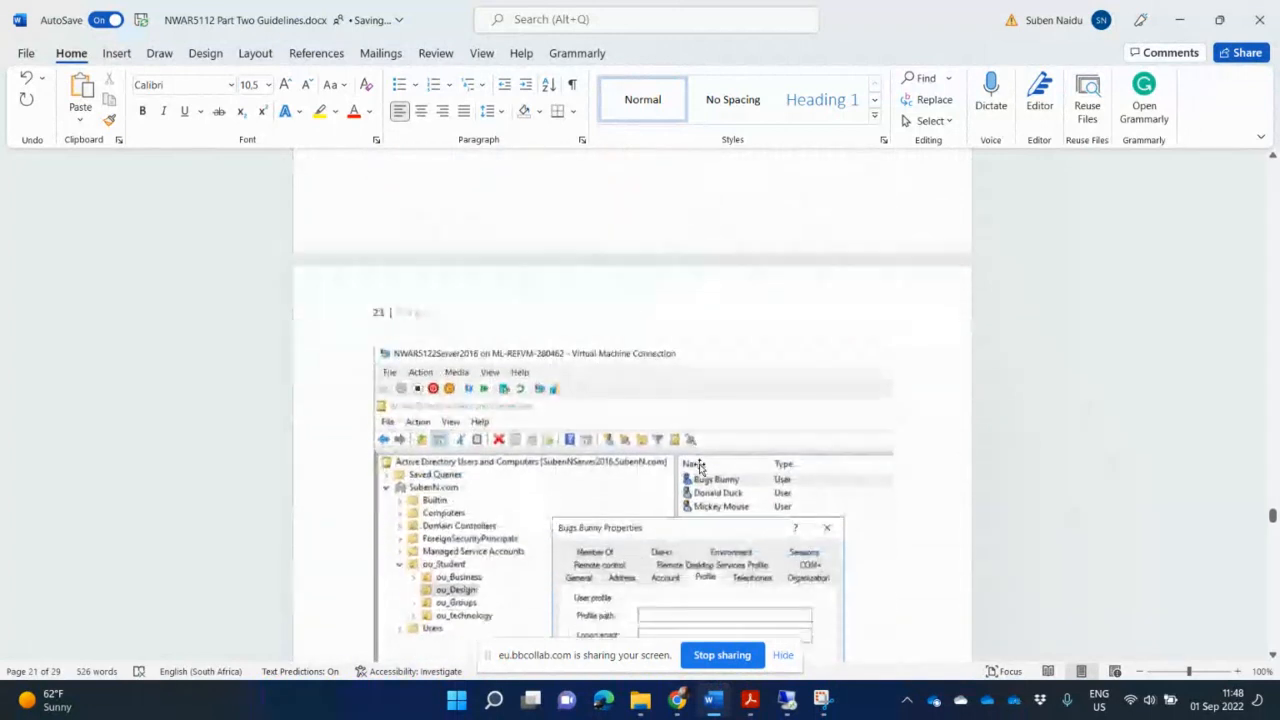
scroll(699, 466, "down", 3)
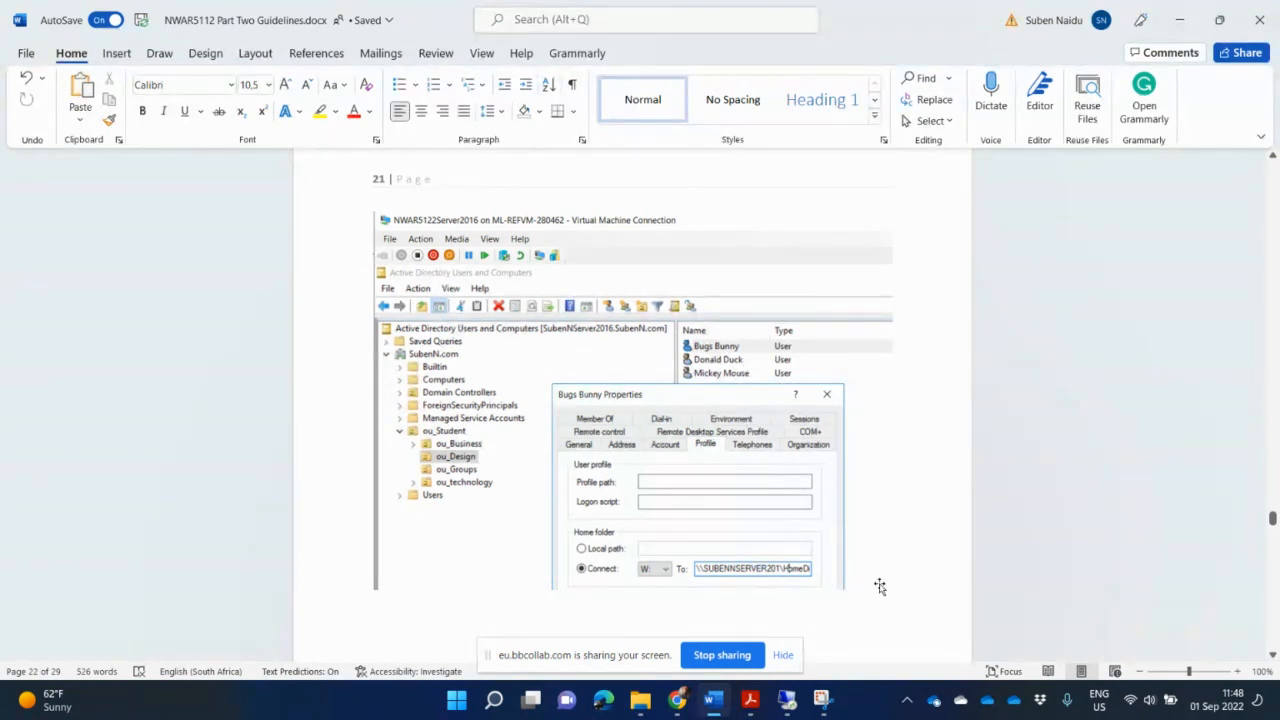
left_click(722, 528)
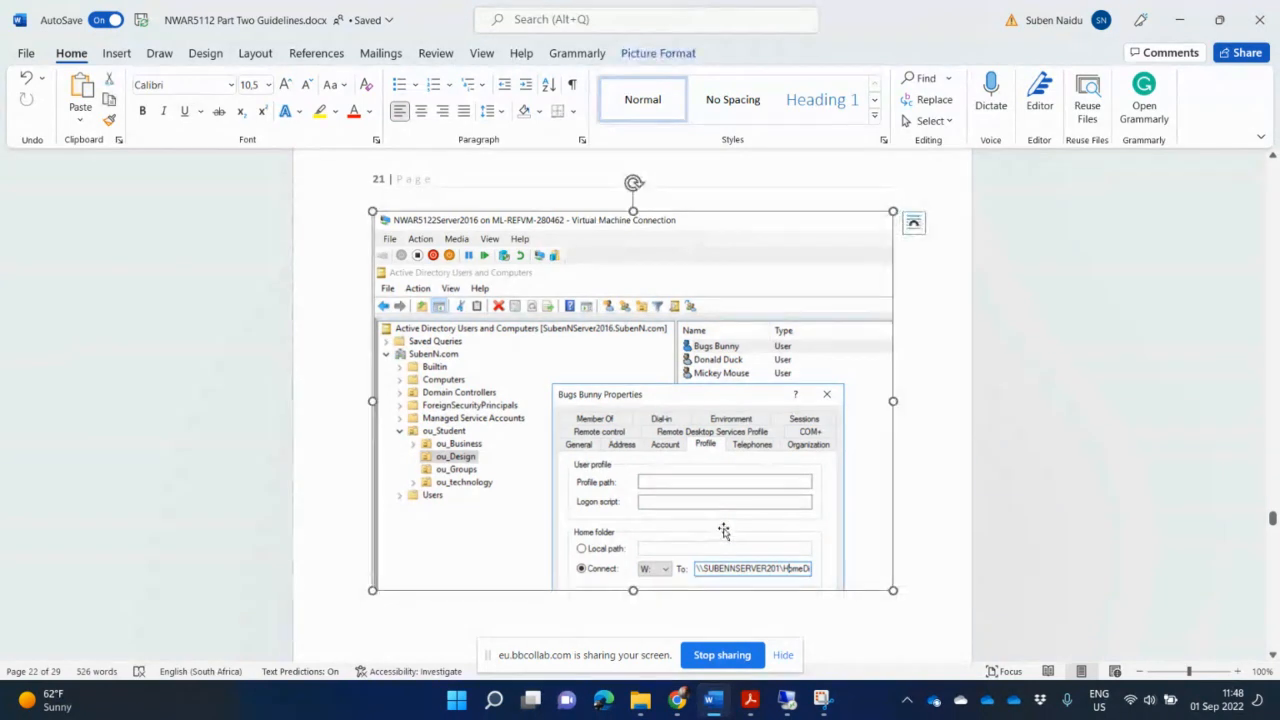
scroll(726, 536, "down", 3)
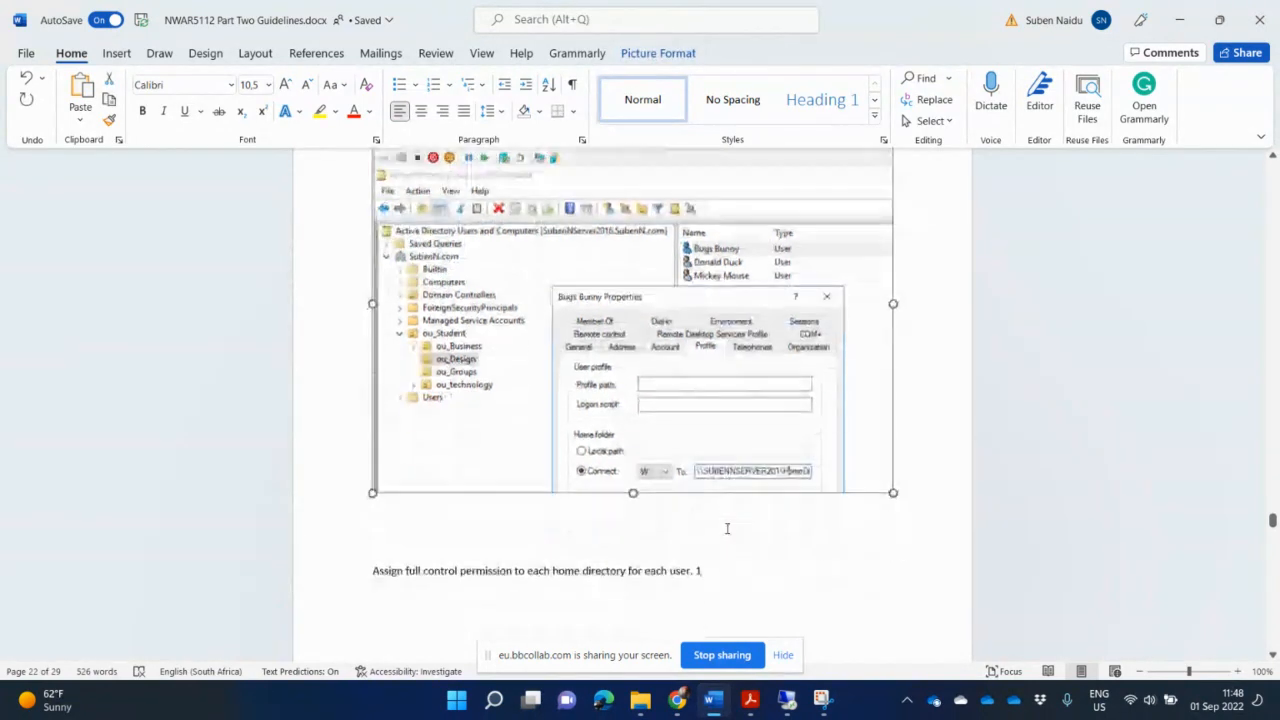
left_click(914, 394)
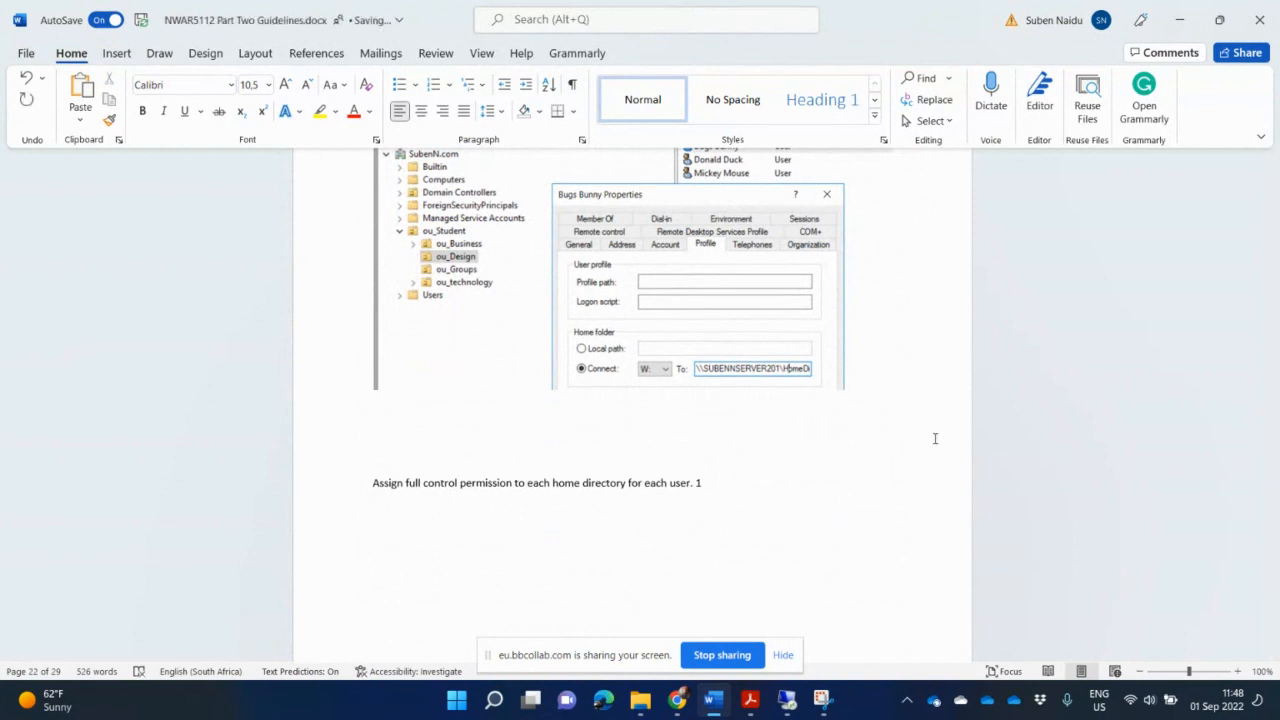
- Add a new empty line after the 'Create a shared folder. 2' task line
scroll(935, 438, "up", 4)
scroll(935, 438, "down", 1)
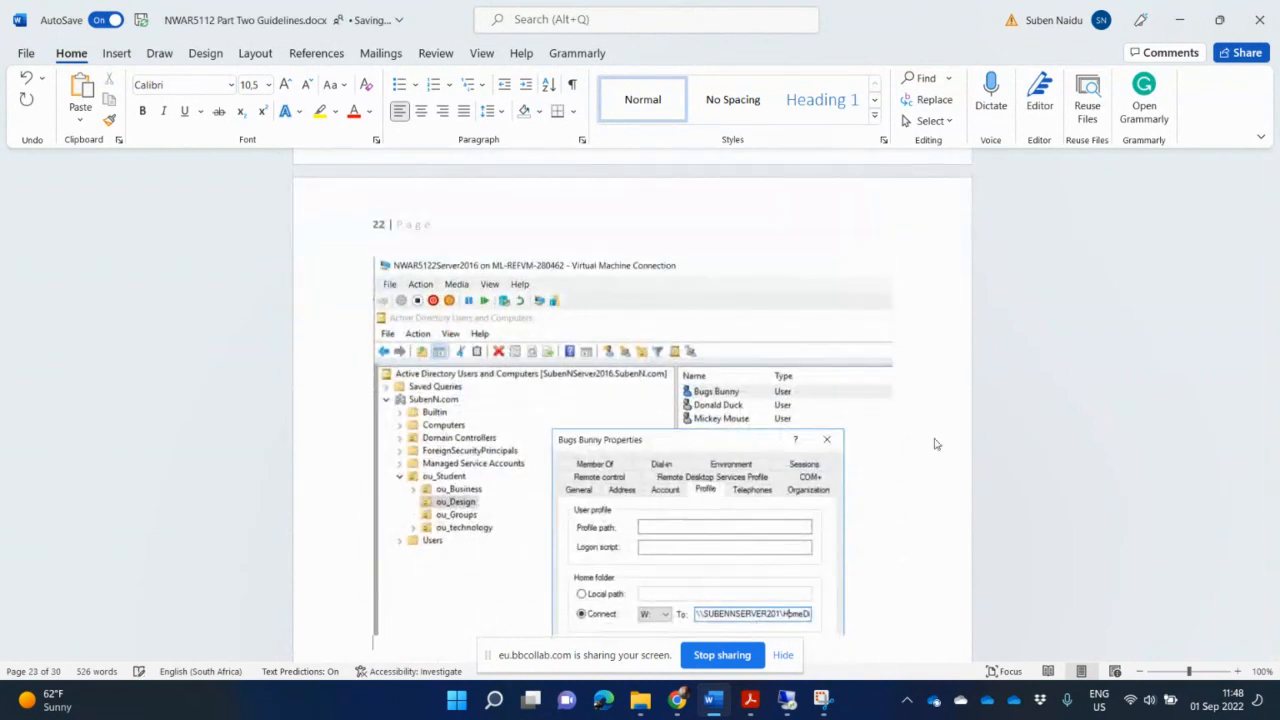
scroll(935, 440, "down", 10)
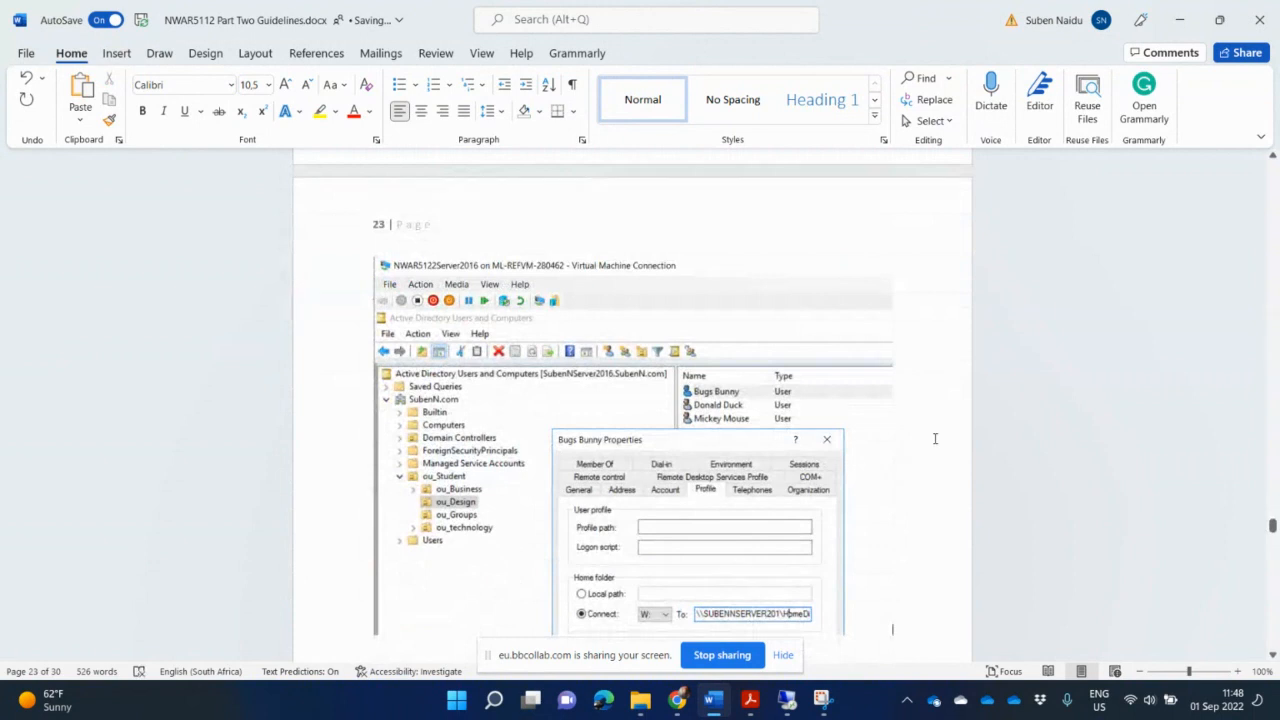
scroll(895, 470, "down", 5)
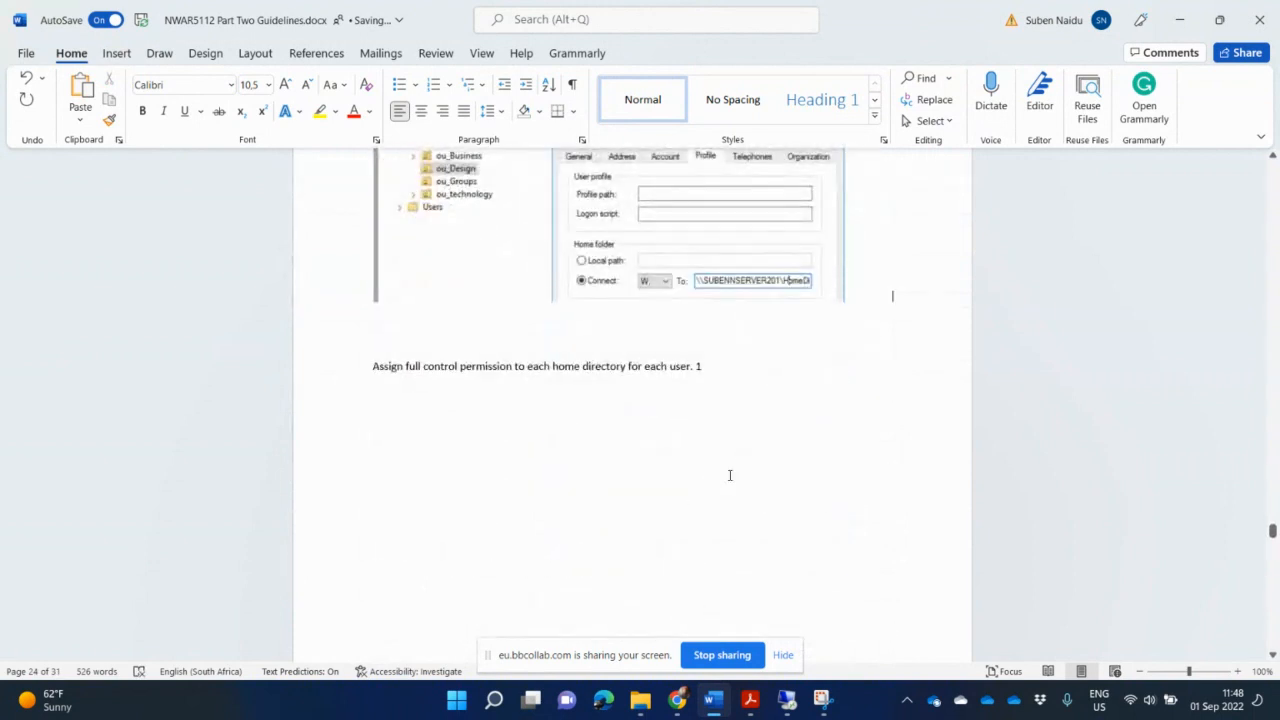
scroll(730, 475, "down", 10)
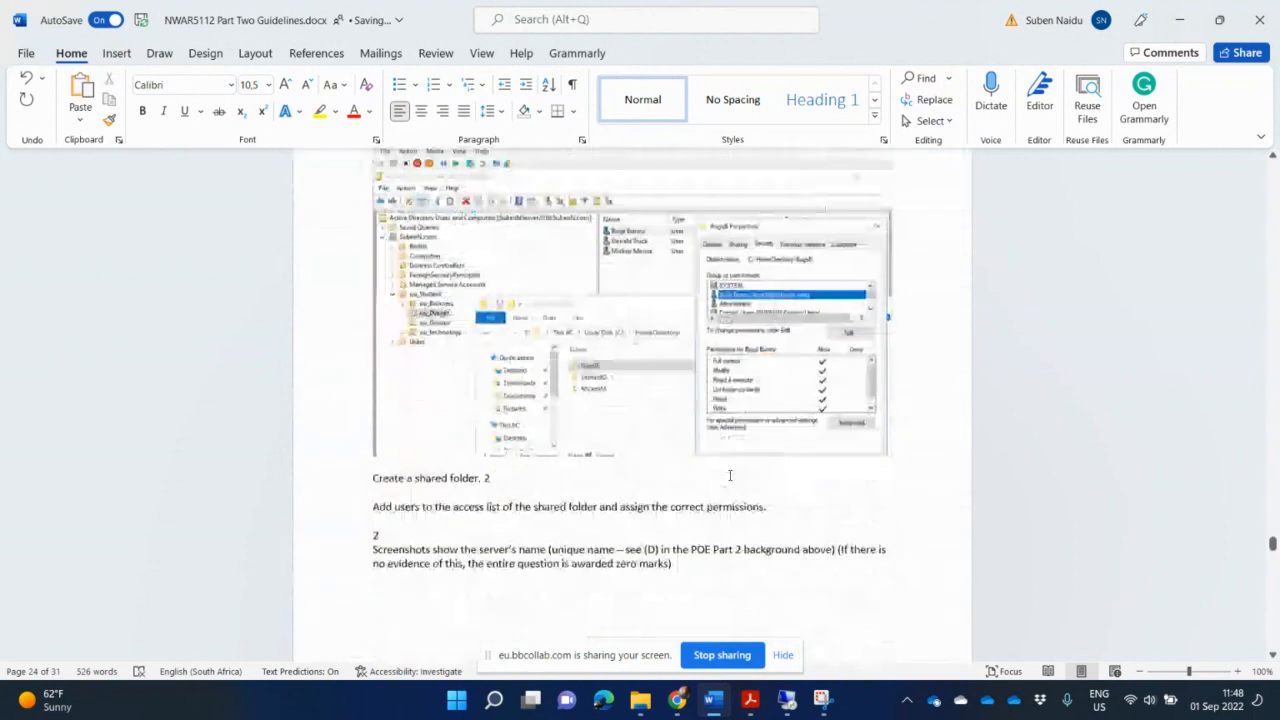
scroll(730, 475, "down", 1)
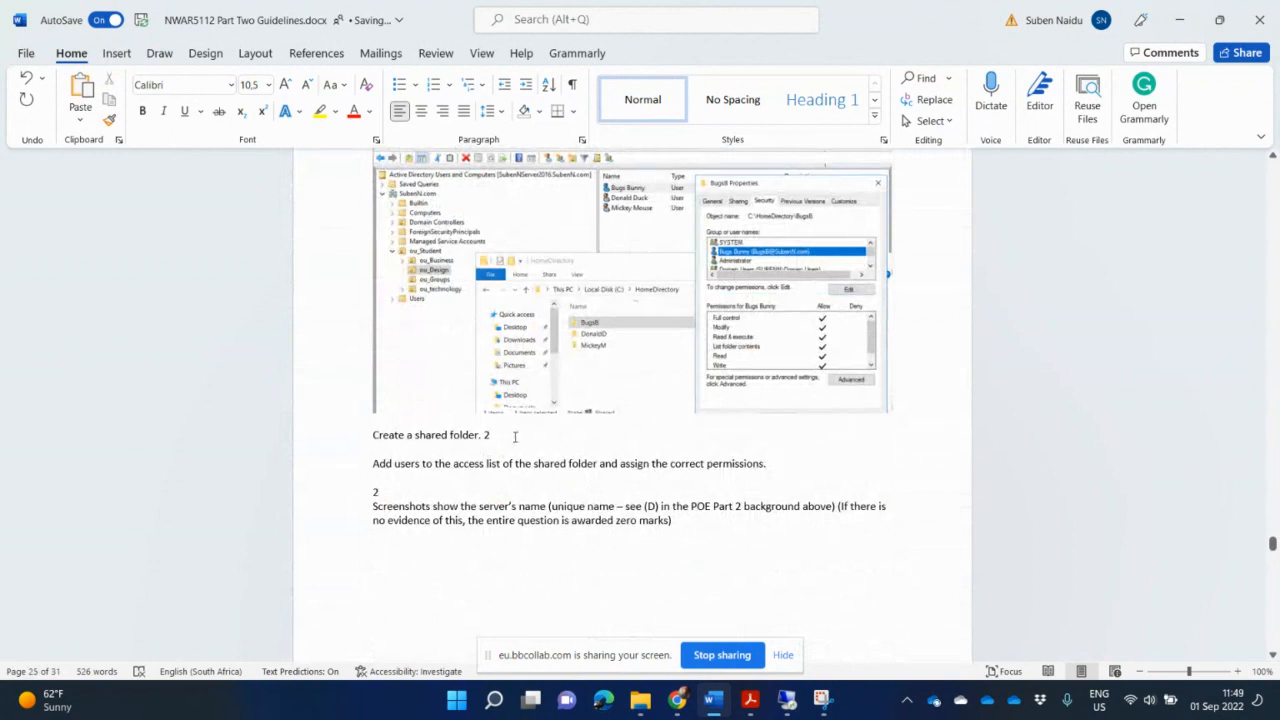
key("Return")
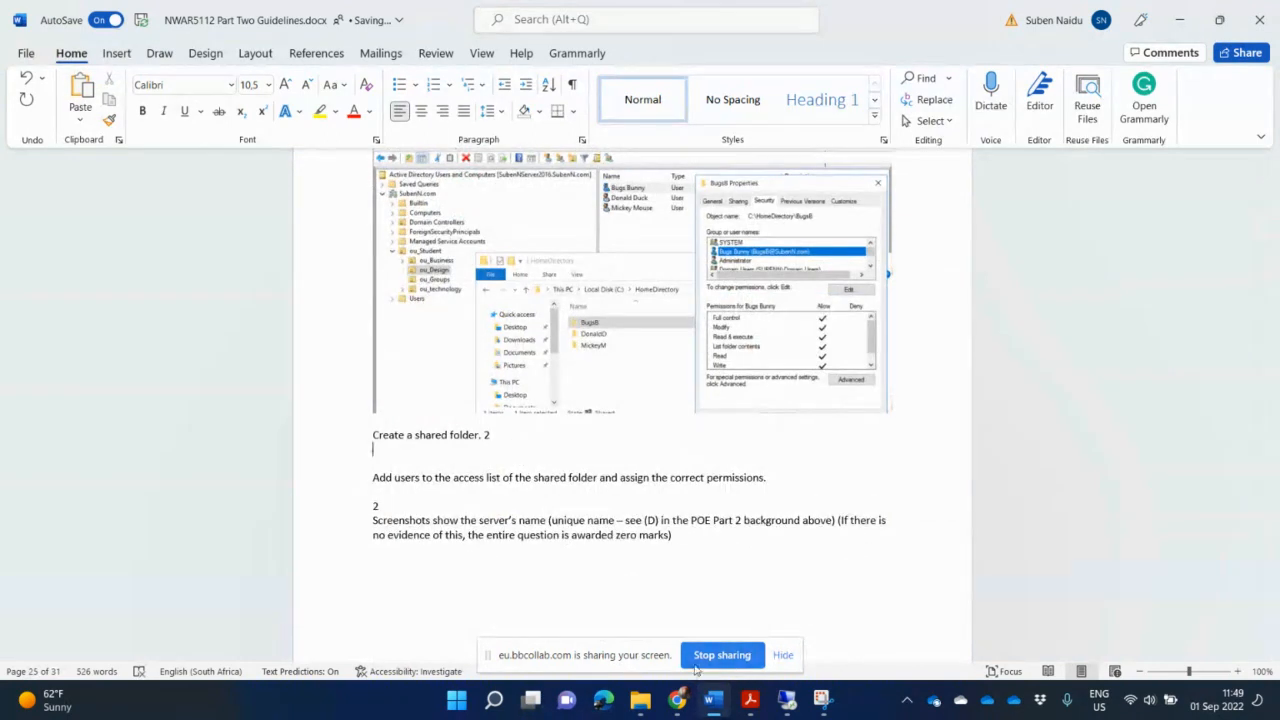
- Switch to the server's remote session and close the BugsB properties and HomeDirectory windows
left_click(650, 700)
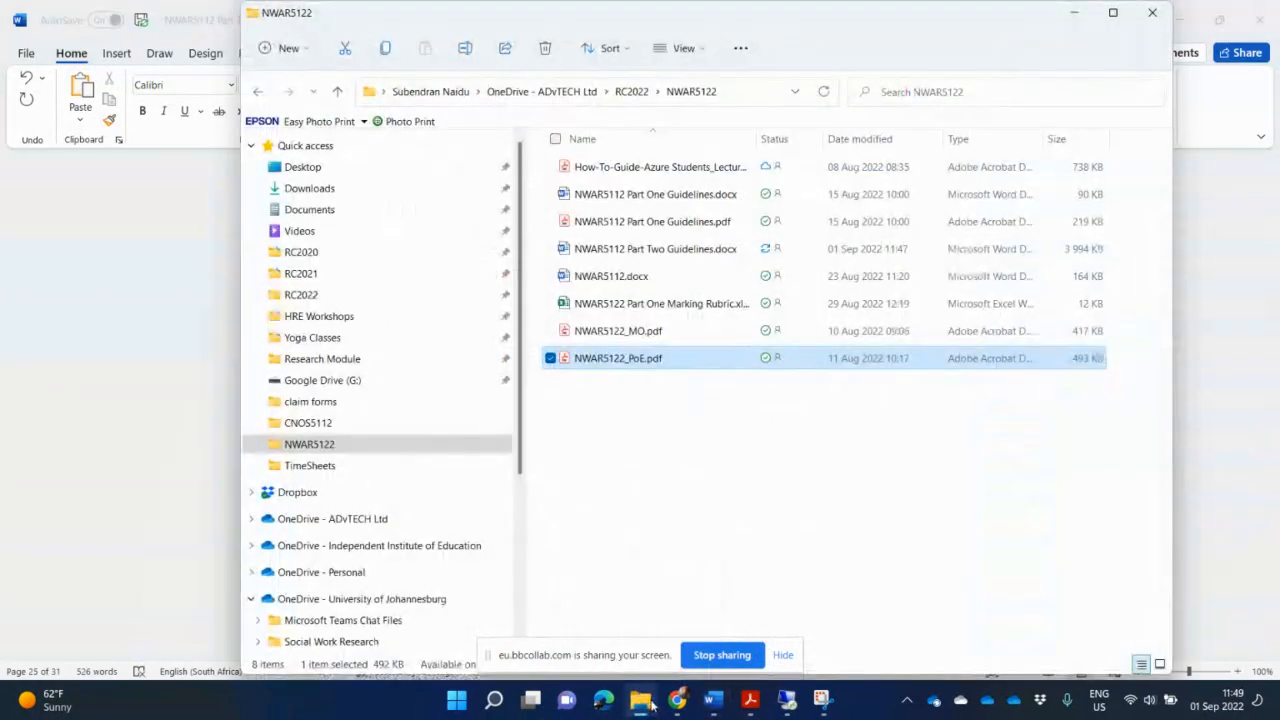
left_click(650, 700)
left_click(788, 700)
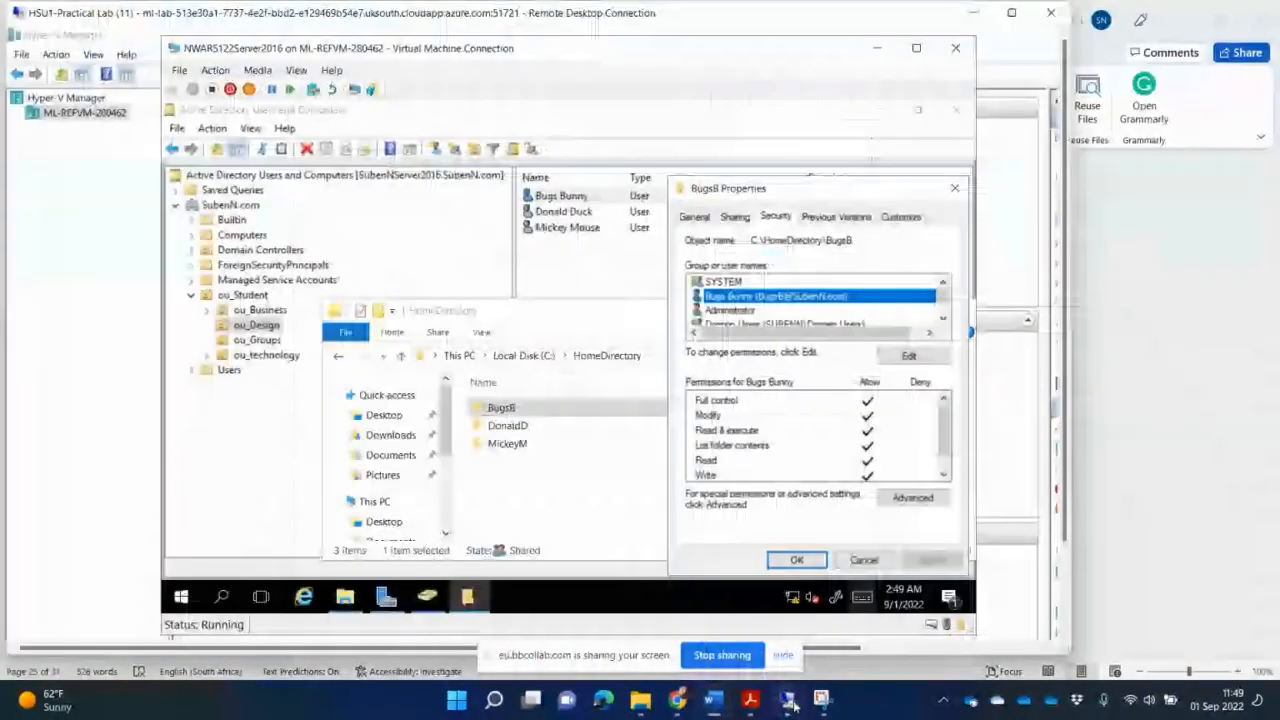
left_click(955, 188)
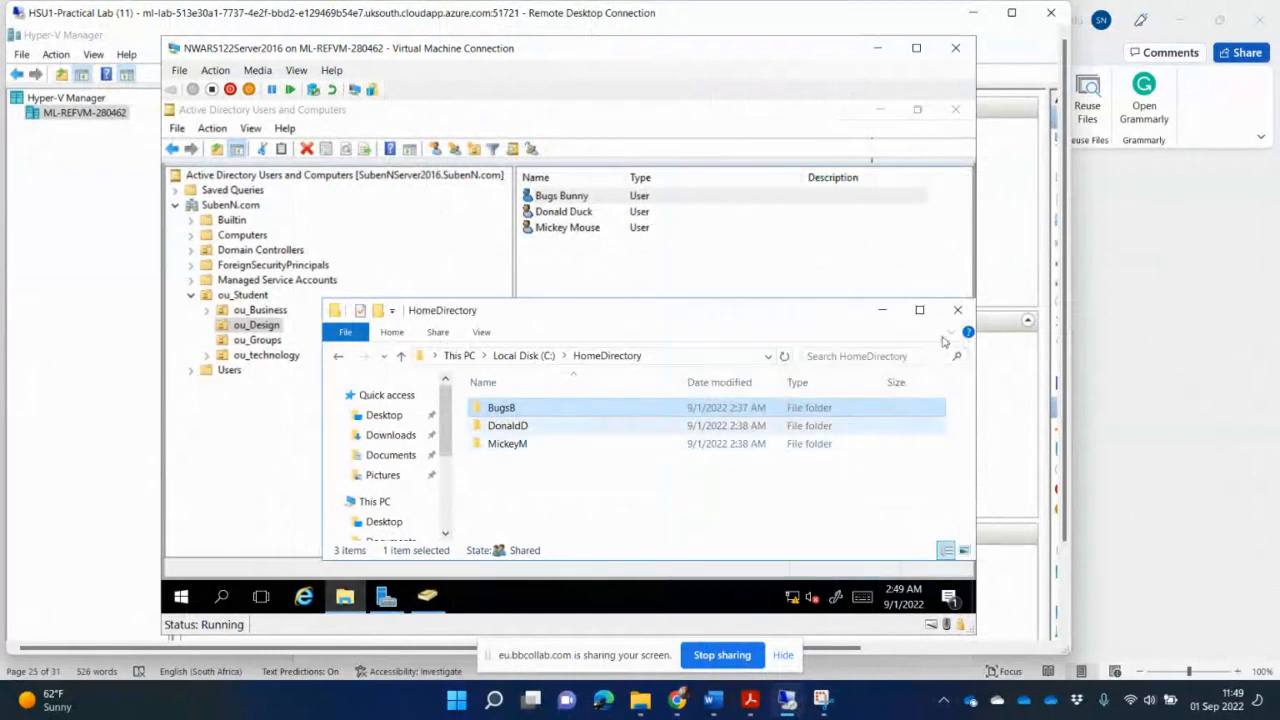
left_click(959, 313)
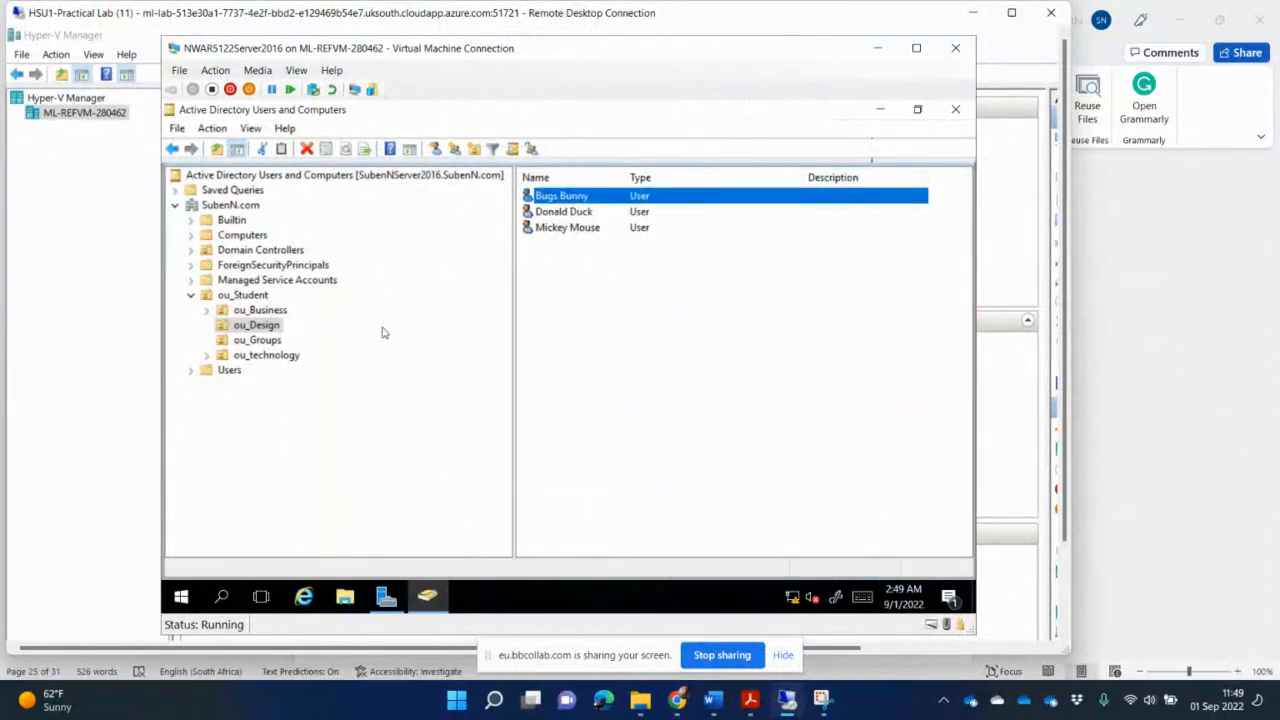
- Open File Explorer on the server, browse to Local Disk (C:) and select Shared Folder
left_click(344, 597)
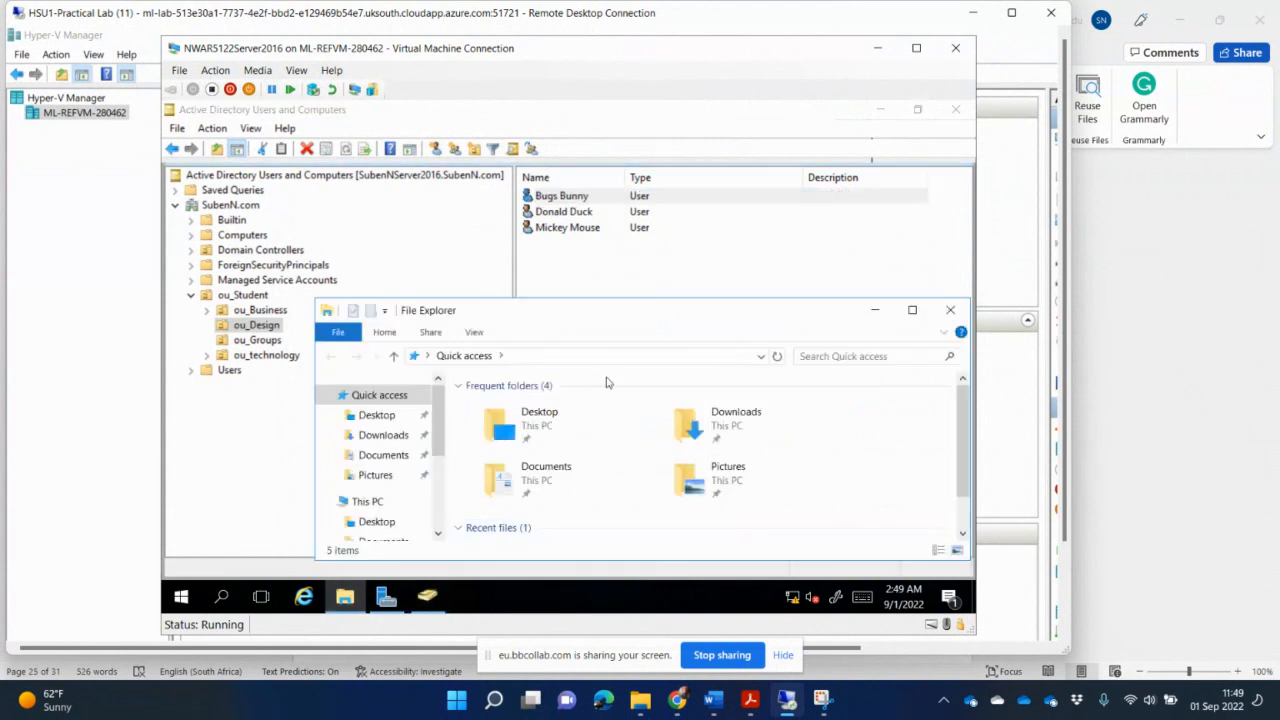
left_click_drag(636, 310, 617, 261)
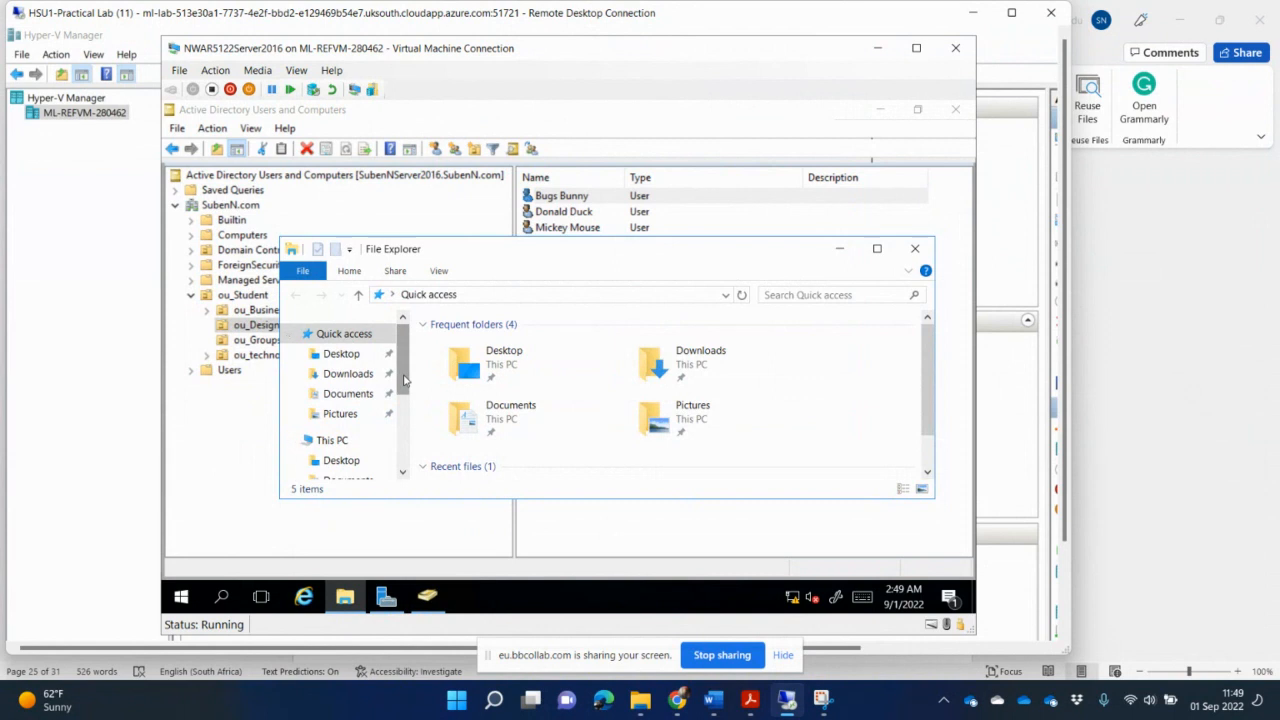
left_click_drag(404, 380, 427, 487)
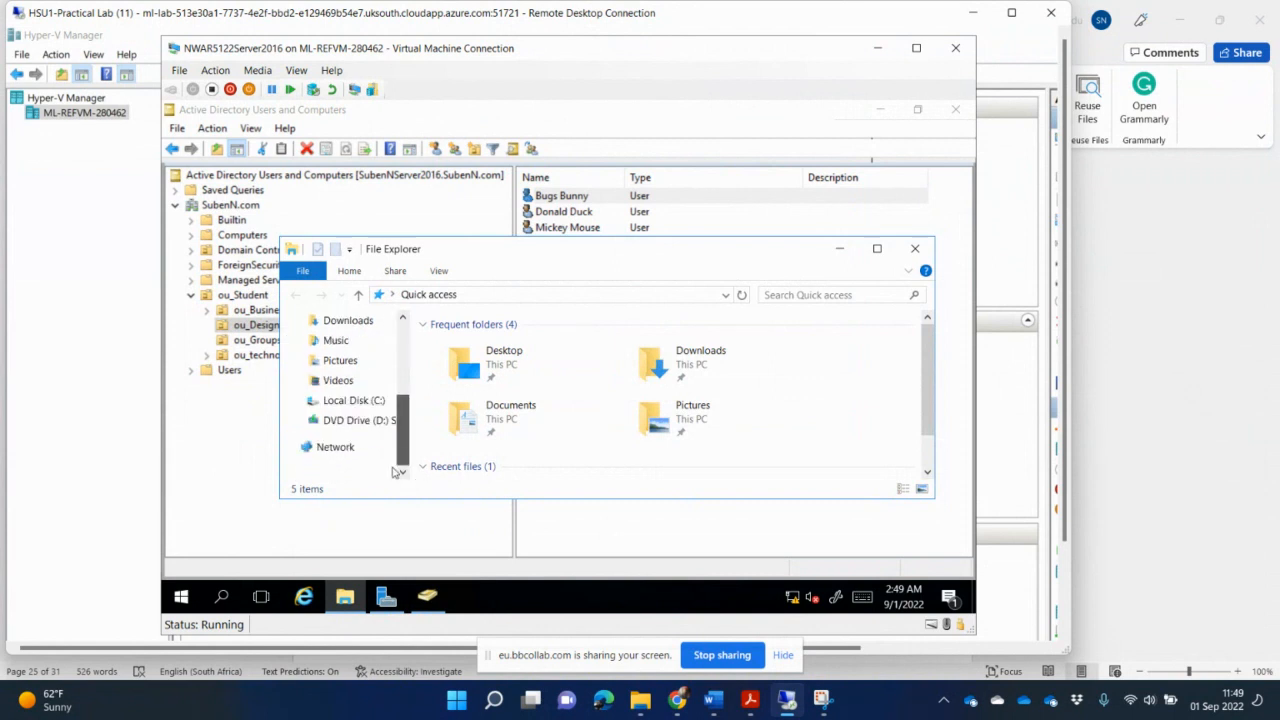
left_click(344, 405)
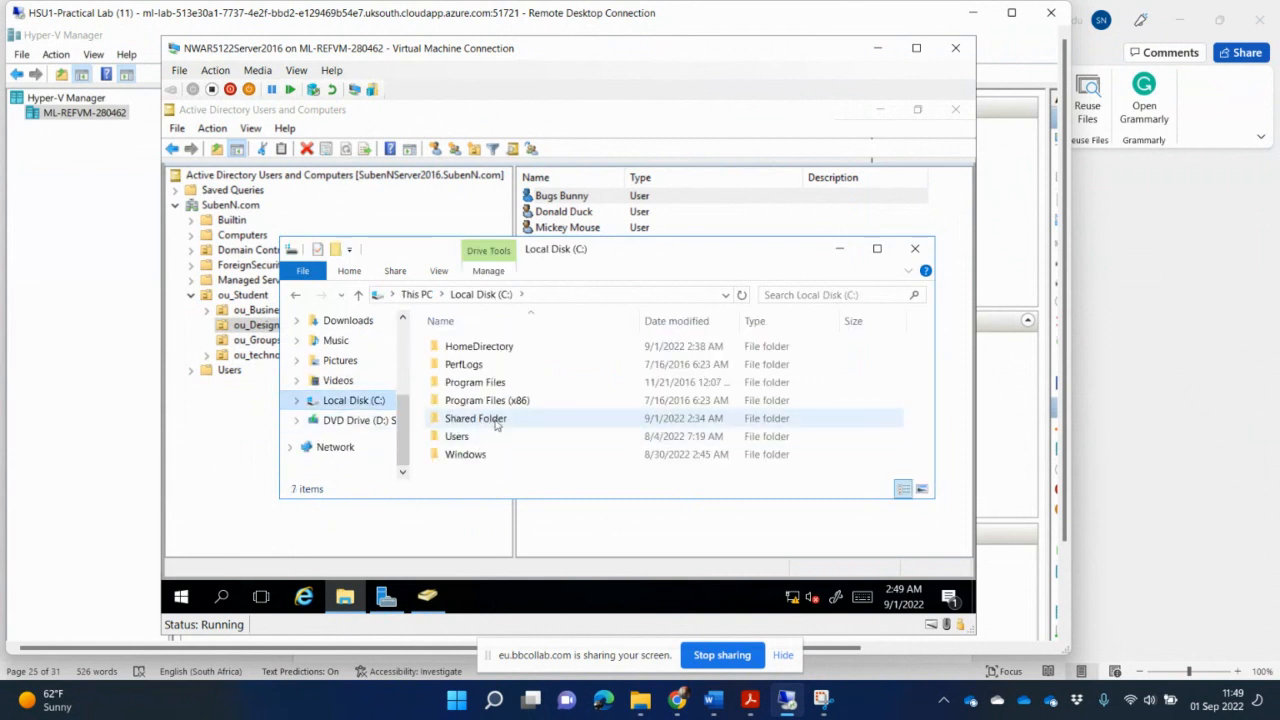
left_click(496, 420)
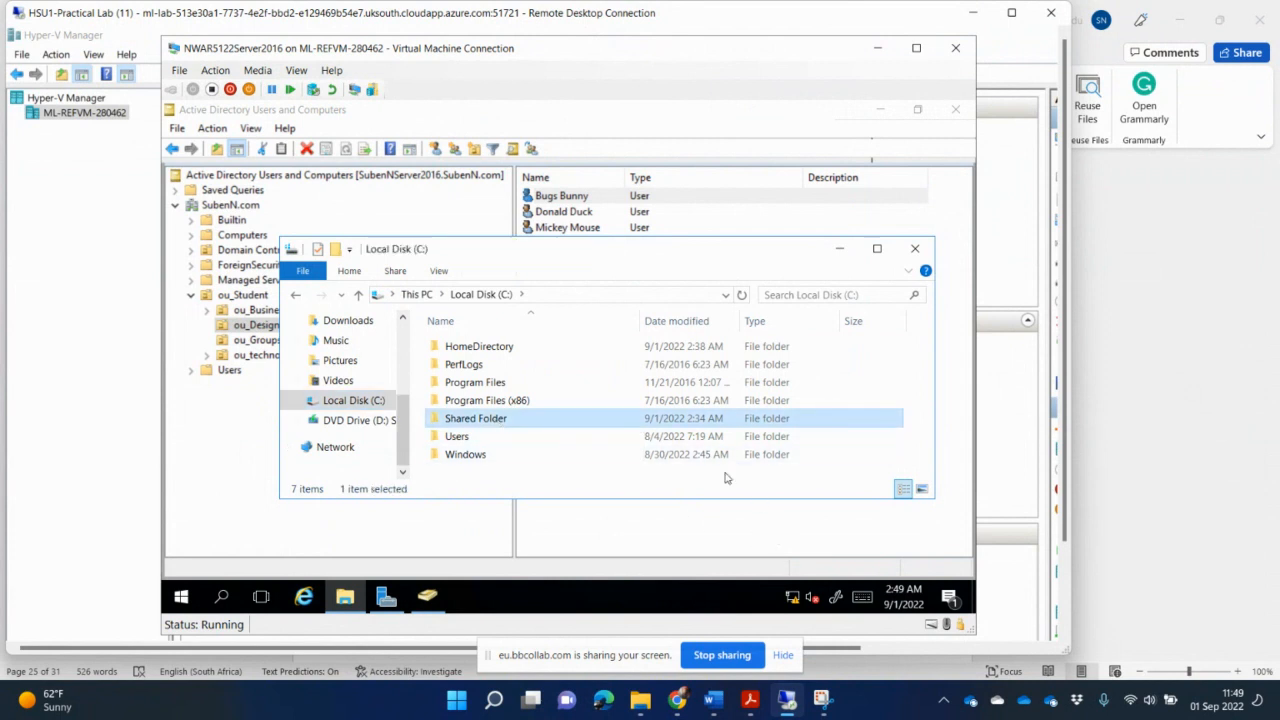
- Open Shared Folder's properties and its Advanced Sharing share permissions
right_click(513, 420)
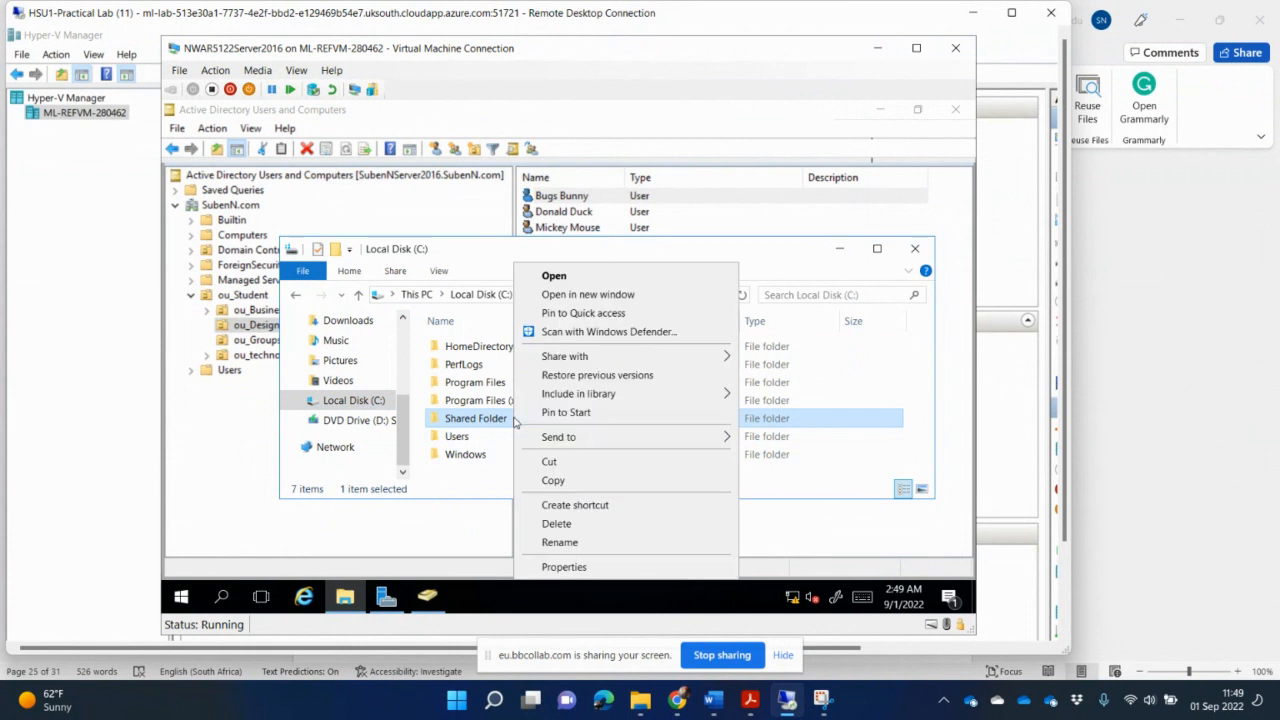
left_click(564, 567)
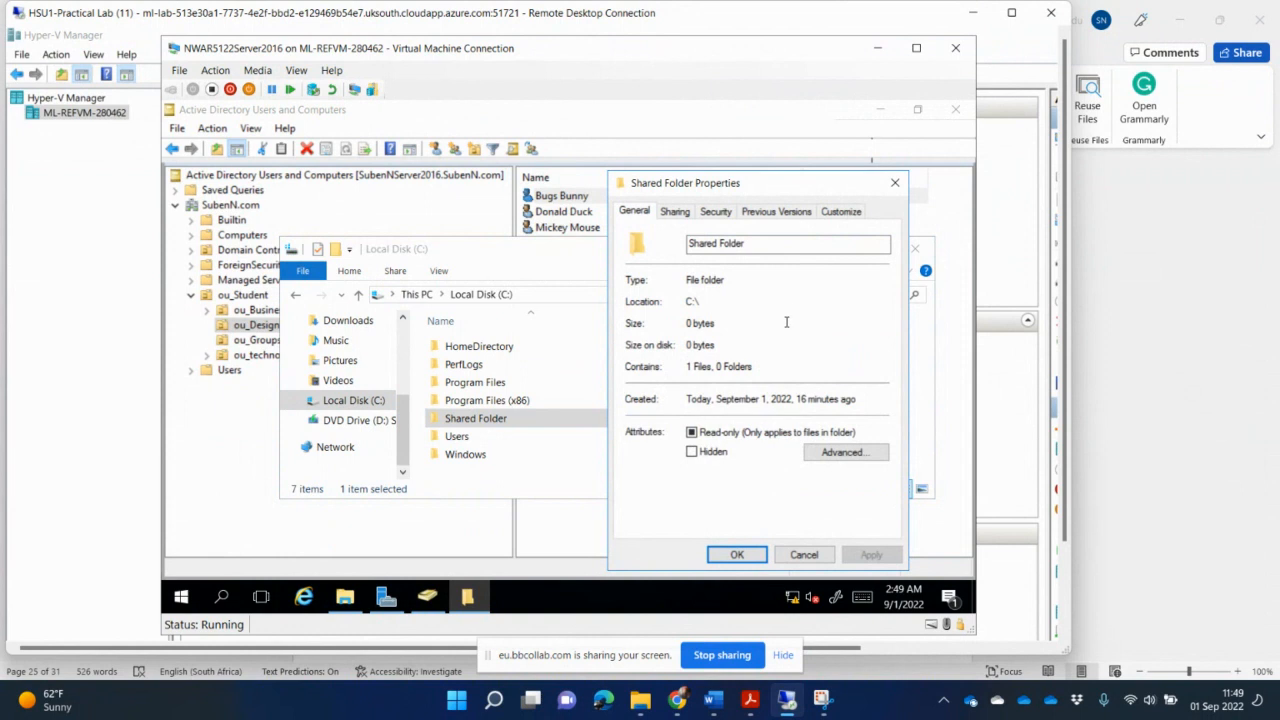
left_click(675, 211)
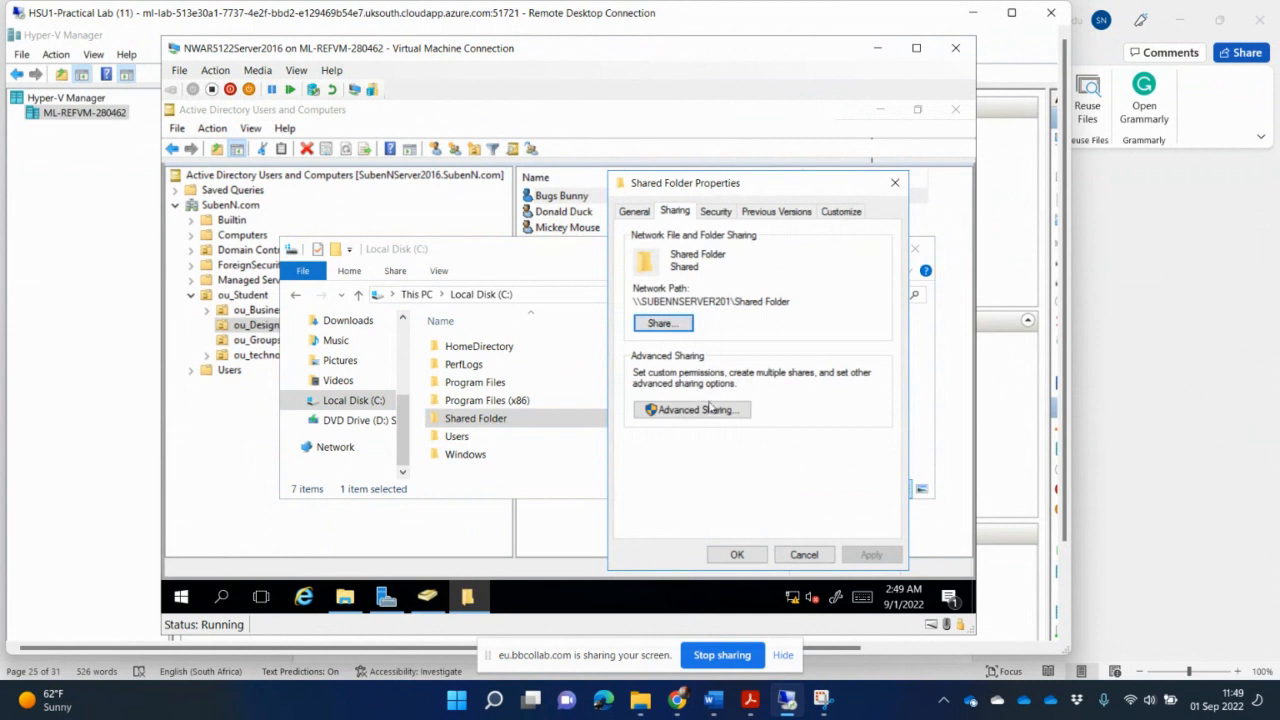
left_click(700, 410)
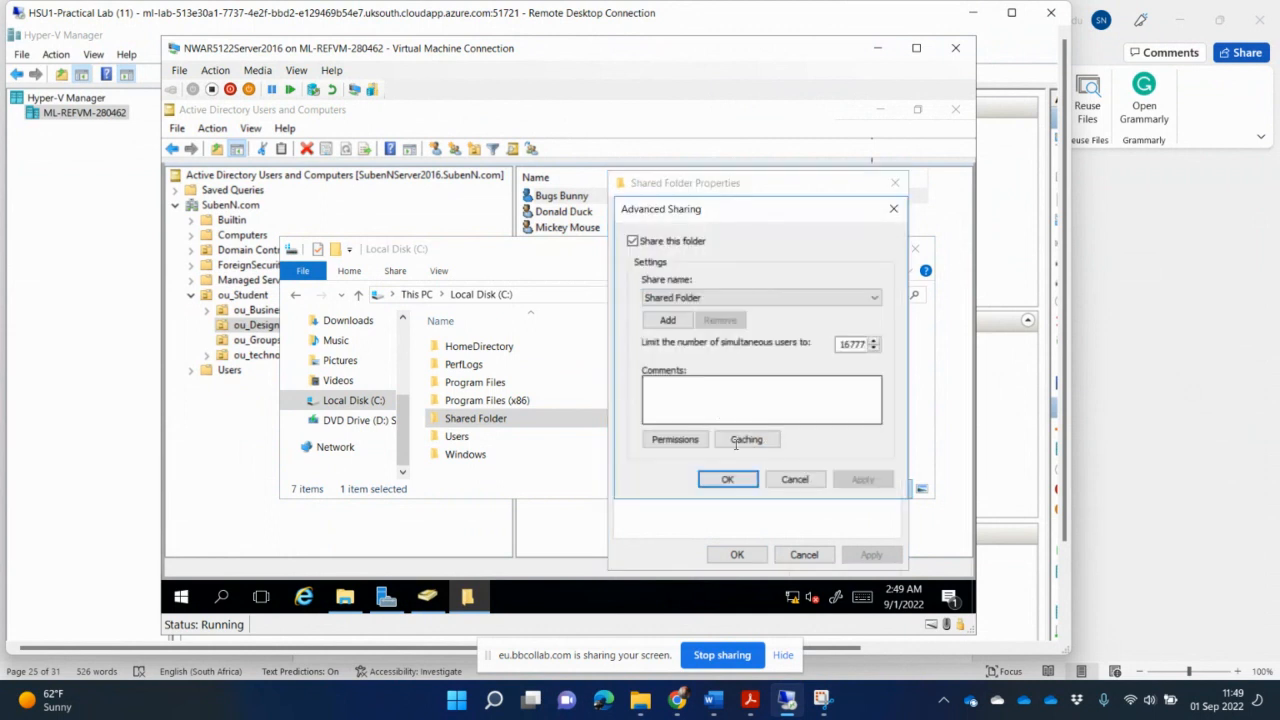
left_click(675, 440)
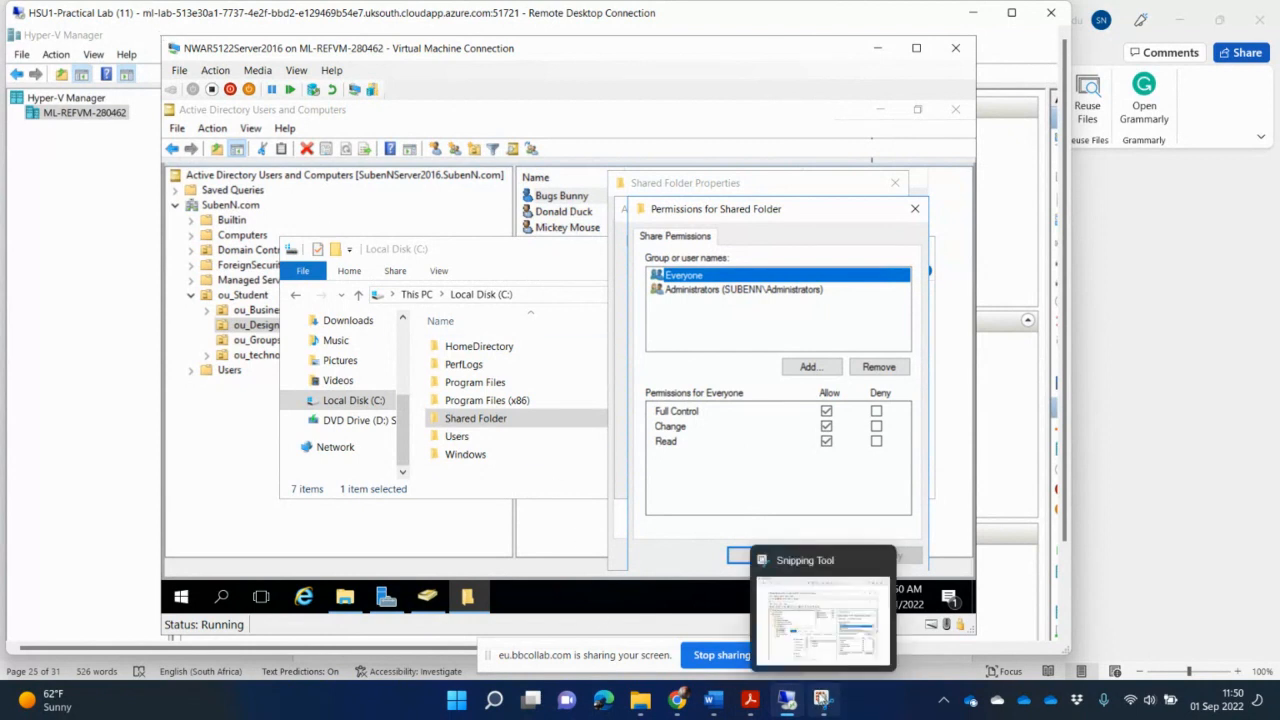
- Snip the server window showing the Permissions for Shared Folder dialog with the Snipping Tool
left_click(822, 698)
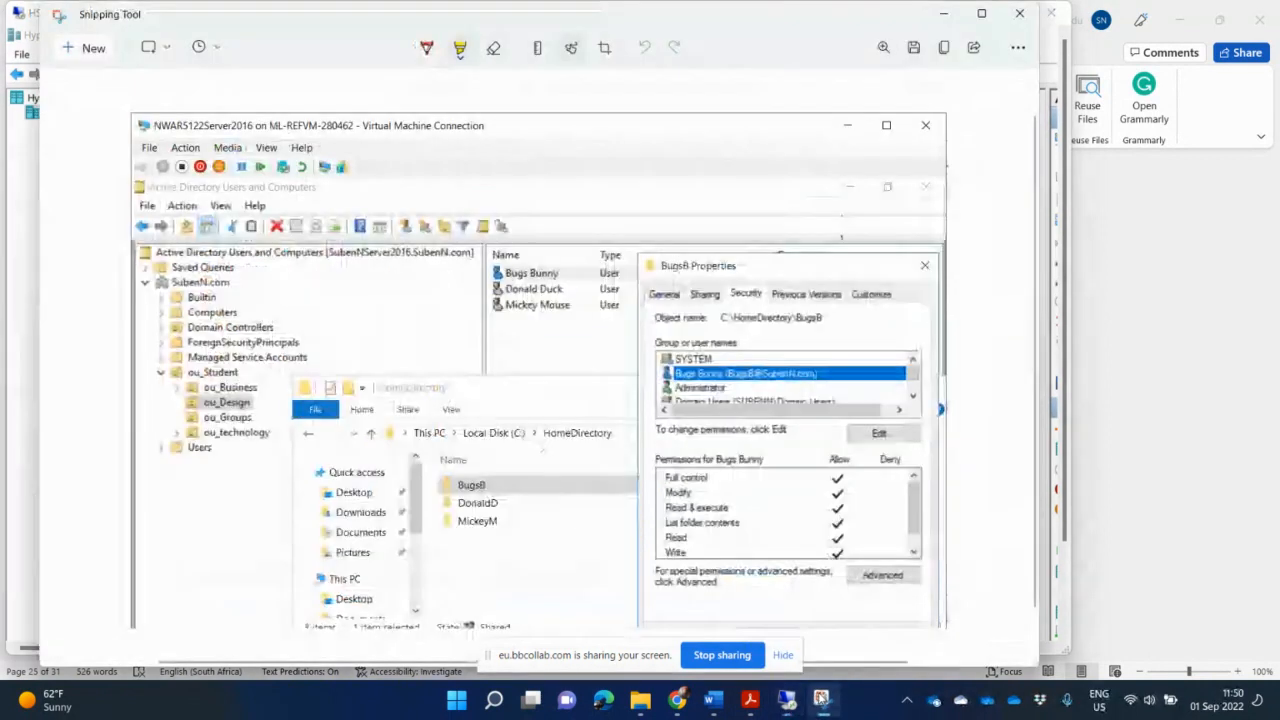
left_click(90, 48)
left_click_drag(160, 34, 972, 578)
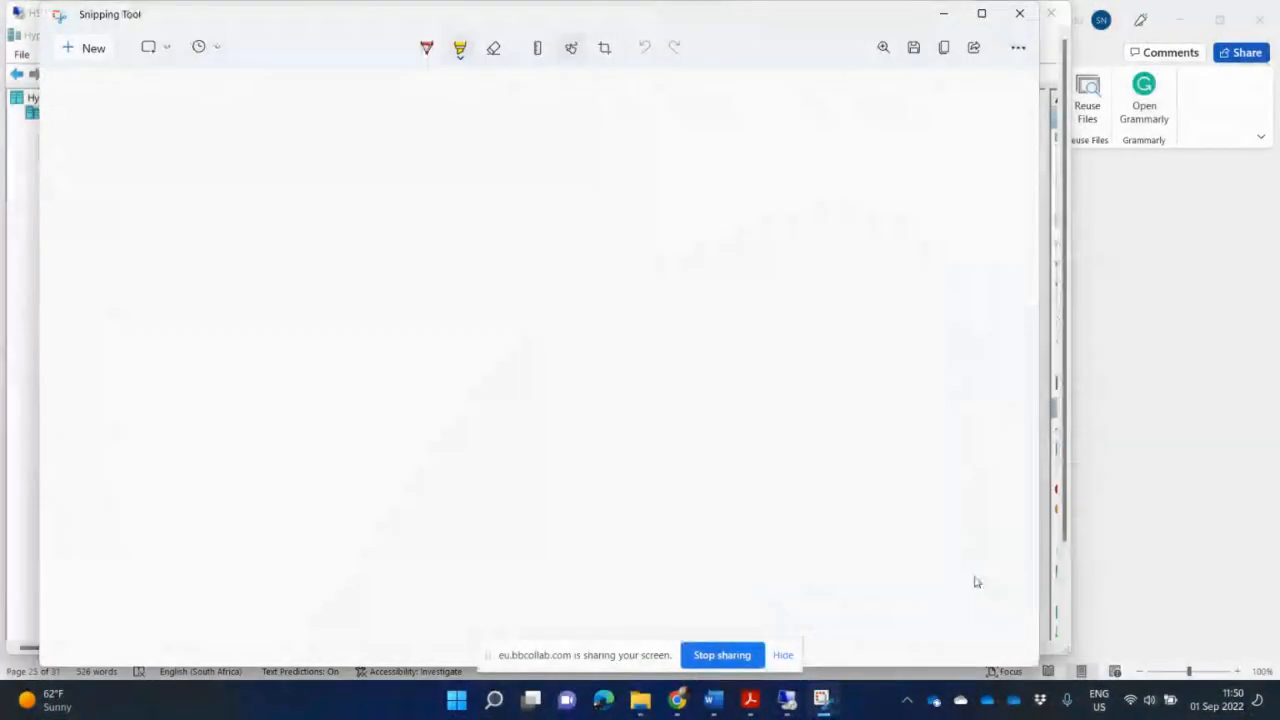
mouse_move(662, 710)
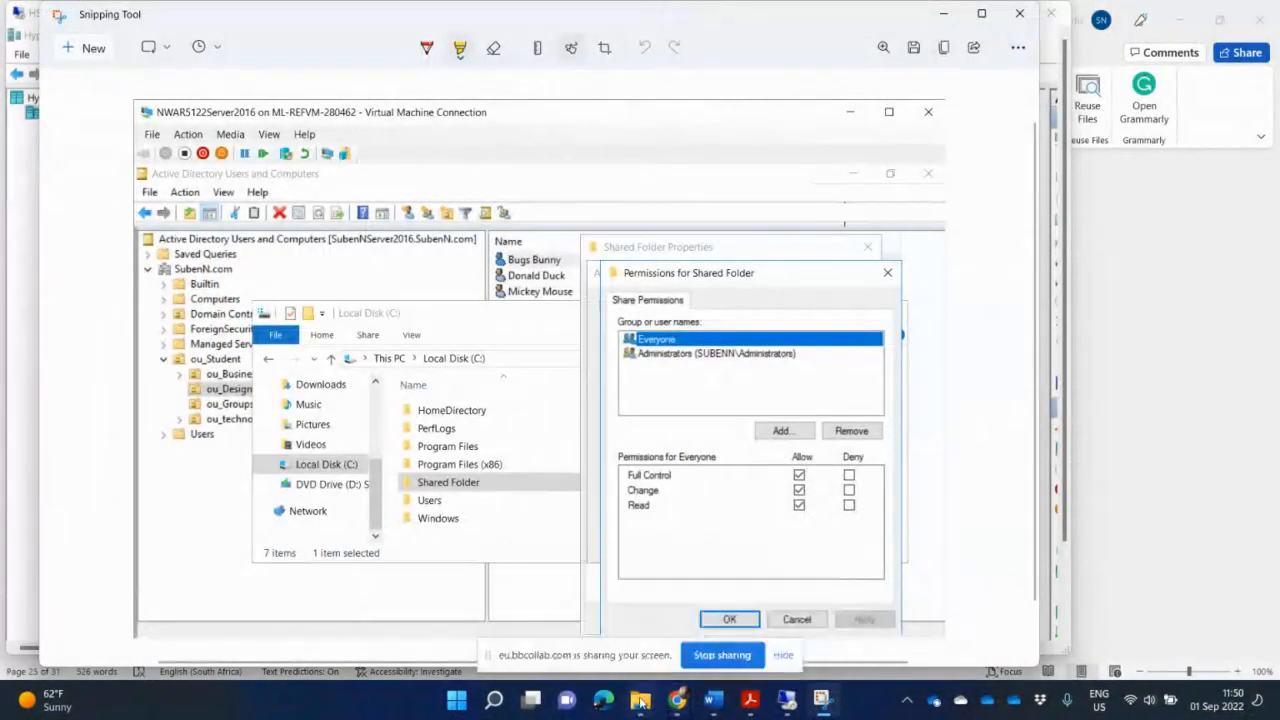
- Paste the shared folder permissions screenshot into the guidelines document below 'Create a shared folder. 2'
left_click(714, 702)
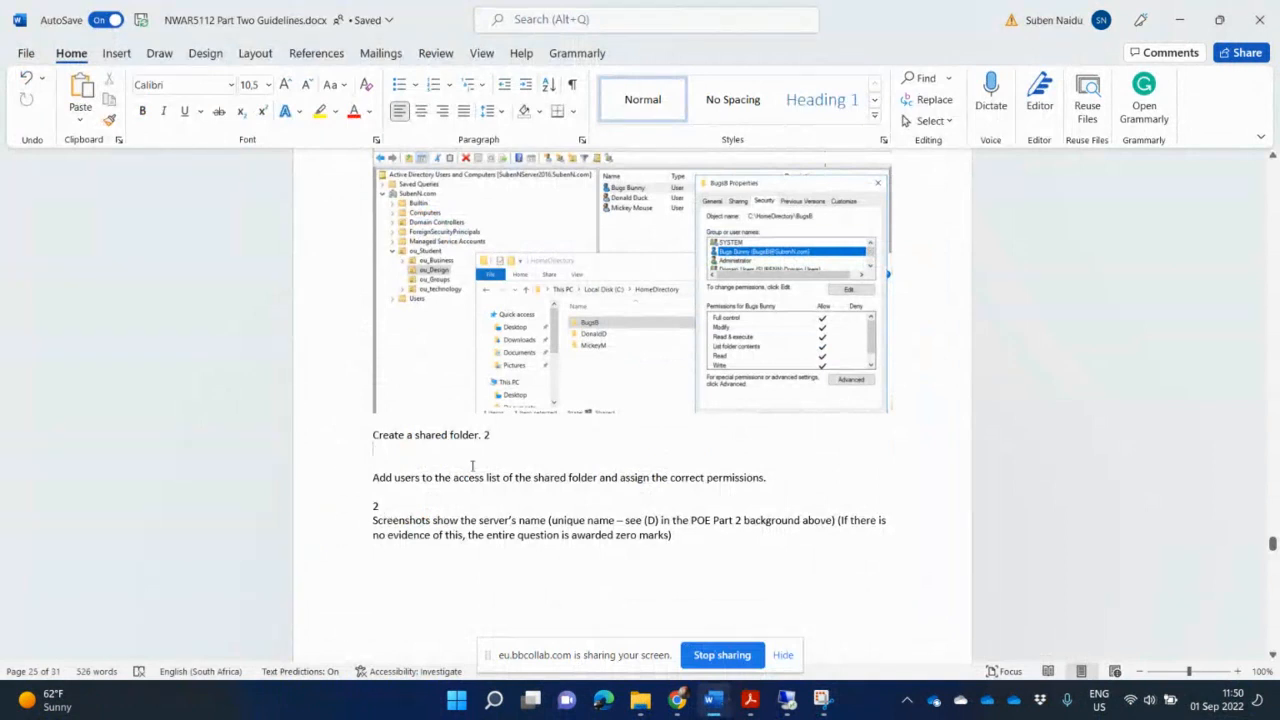
key("ctrl+v")
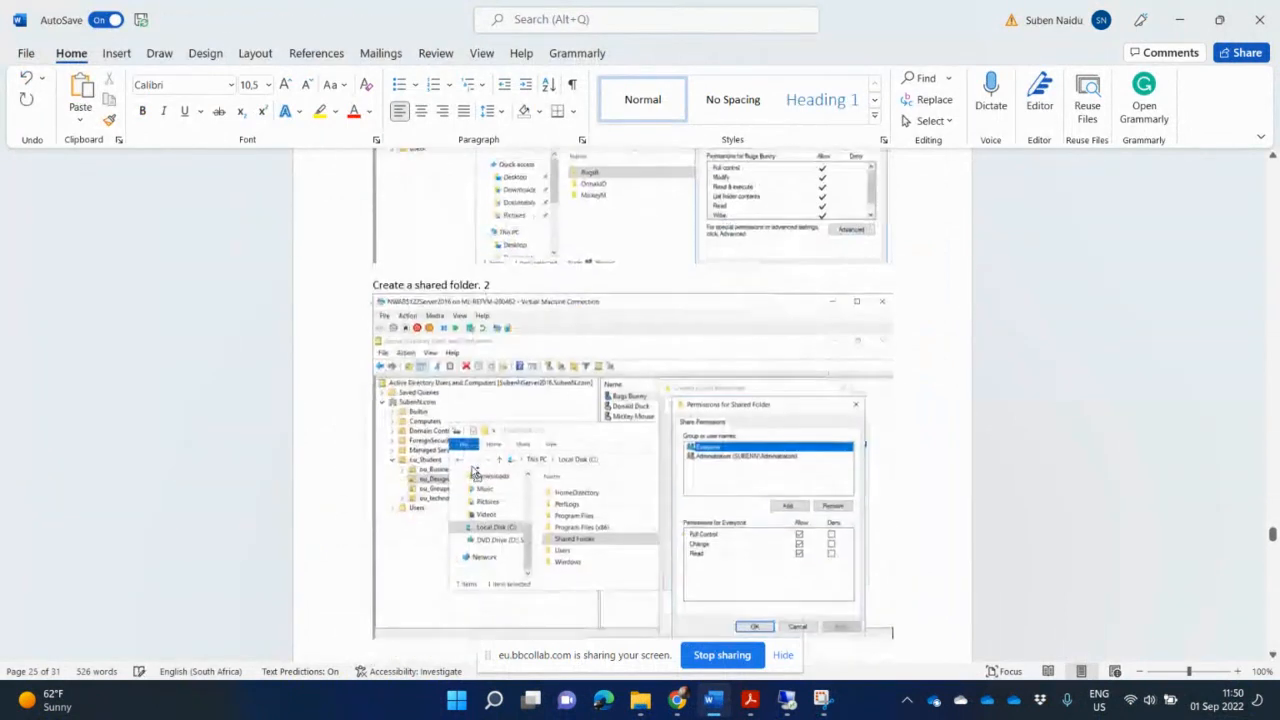
scroll(472, 469, "down", 5)
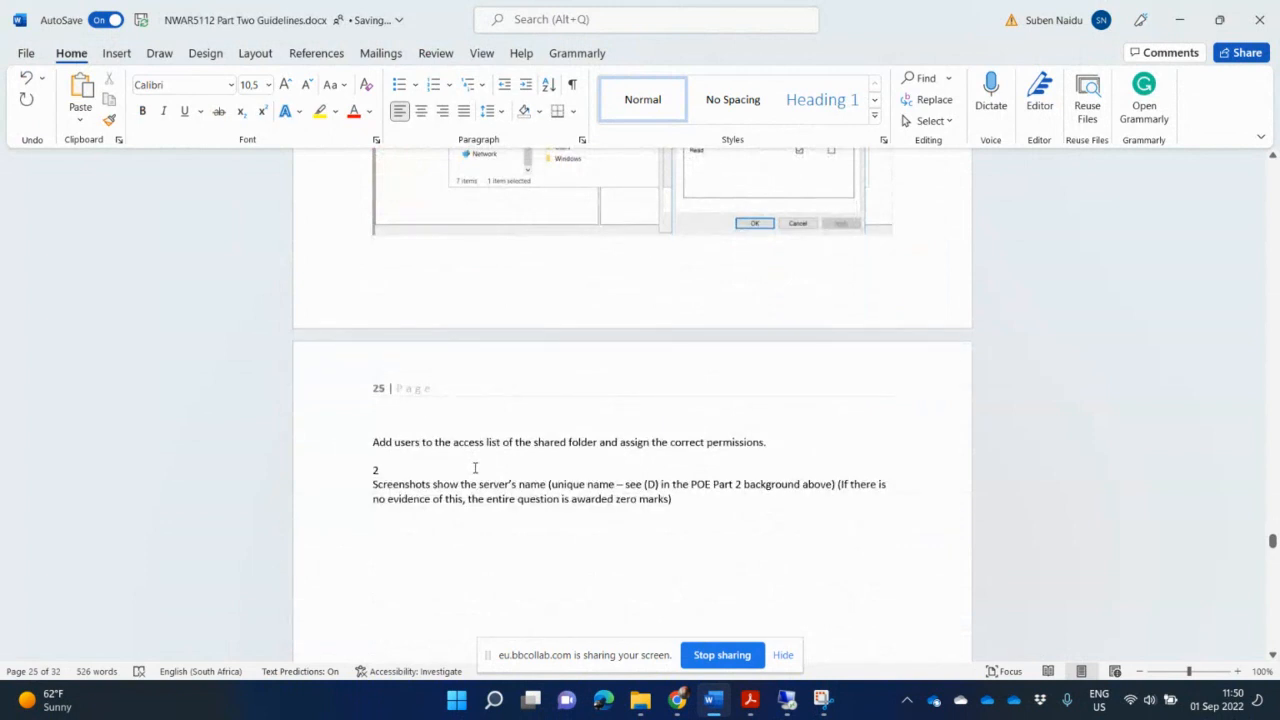
- Add an empty line below the 'Add users to the access list of the shared folder' task text in the guidelines document
left_click(779, 441)
key("Return")
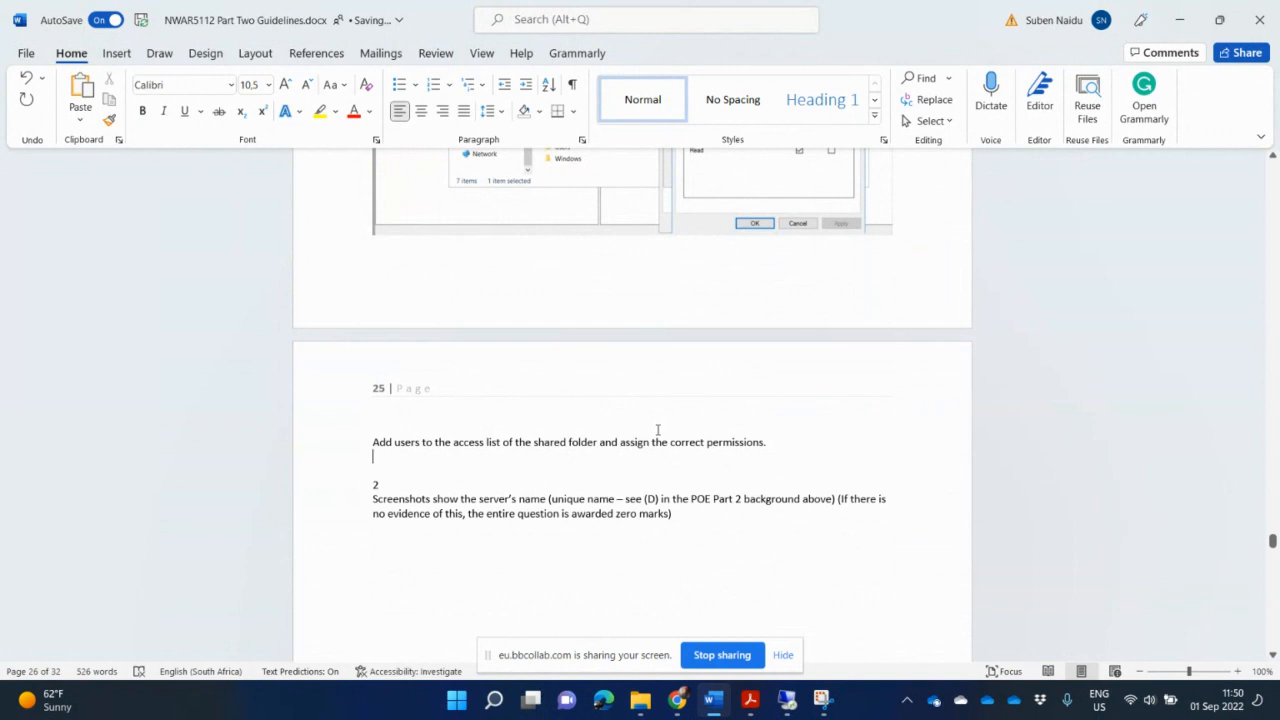
scroll(723, 464, "up", 5)
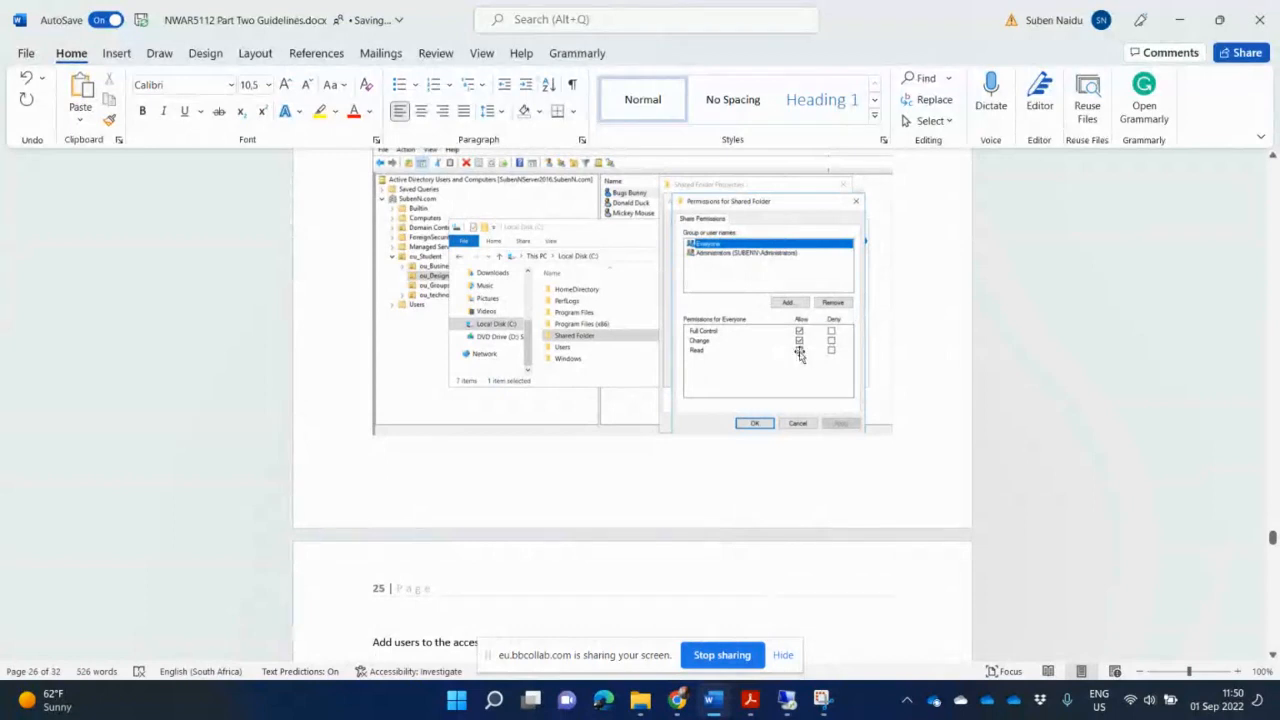
scroll(858, 496, "down", 5)
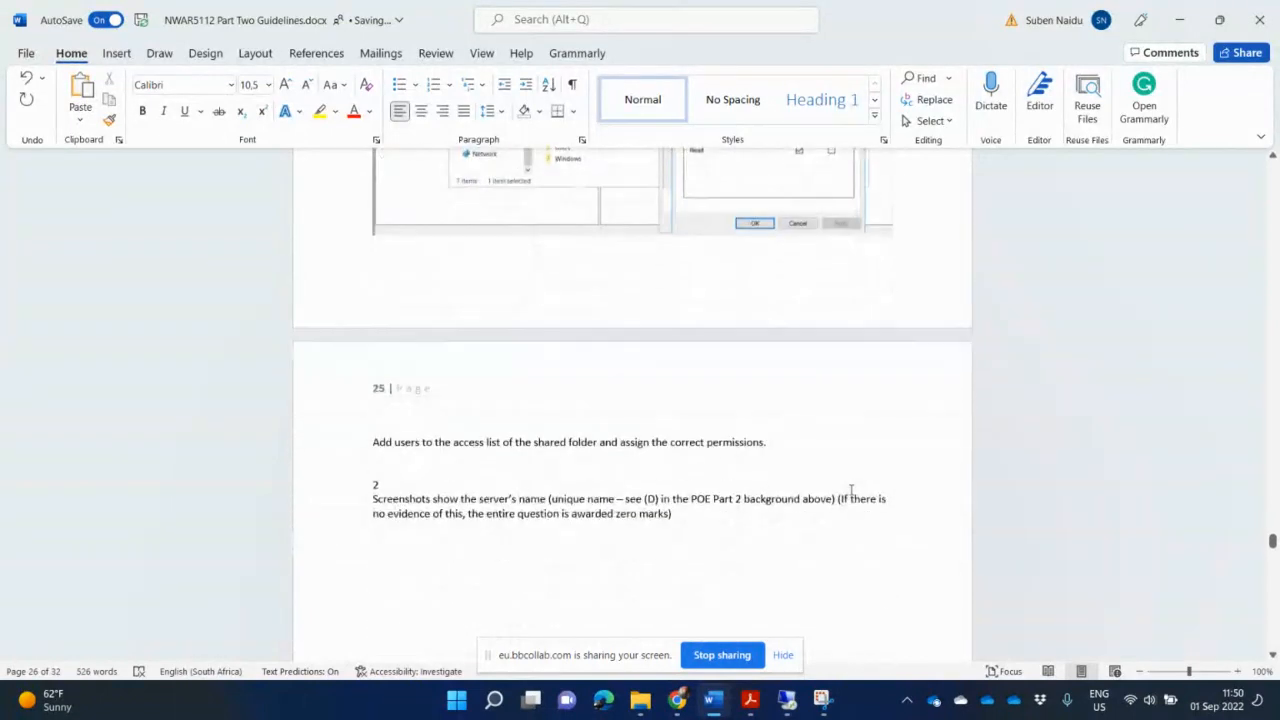
- Switch to the server and close the Permissions, Advanced Sharing and Shared Folder Properties dialogs
left_click(713, 706)
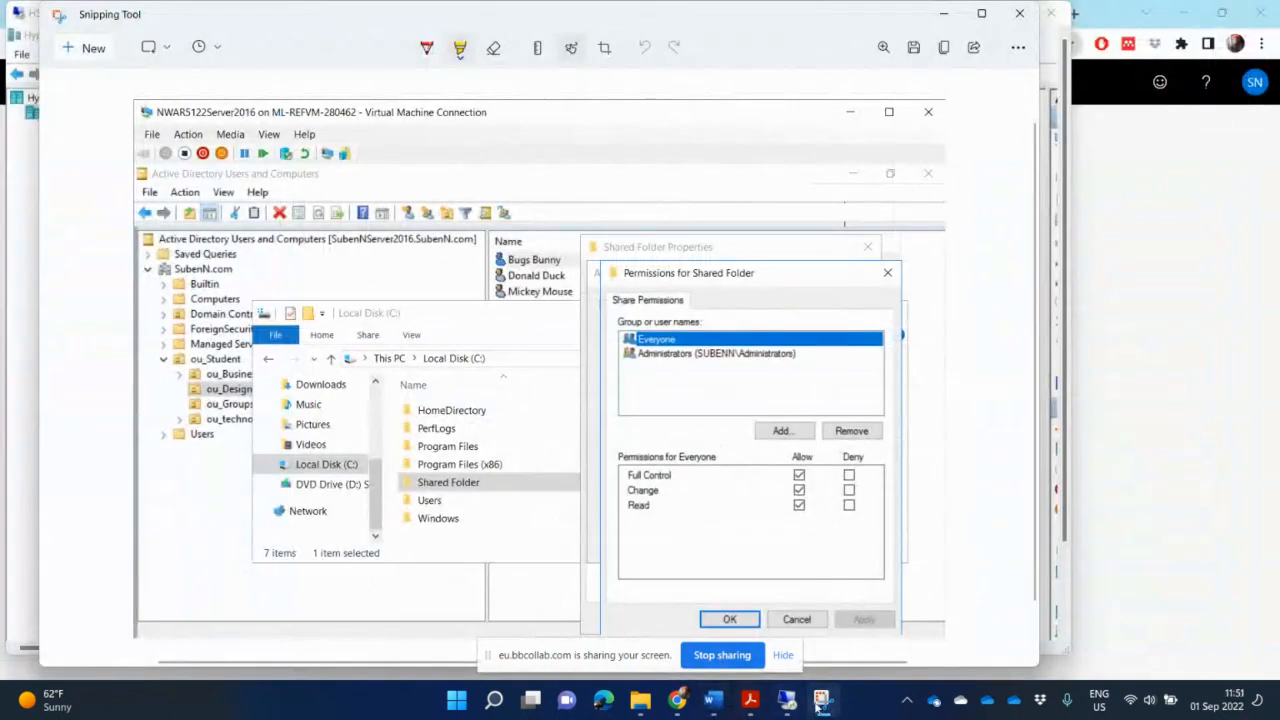
left_click(786, 700)
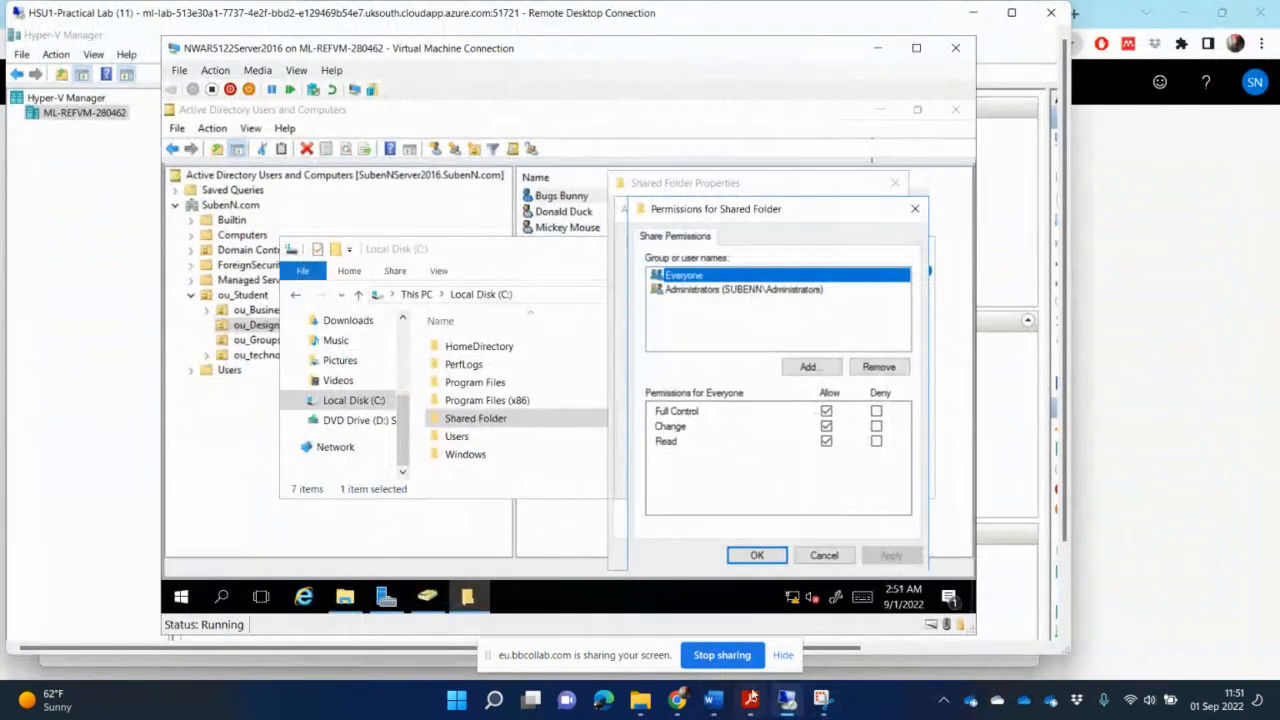
left_click(915, 210)
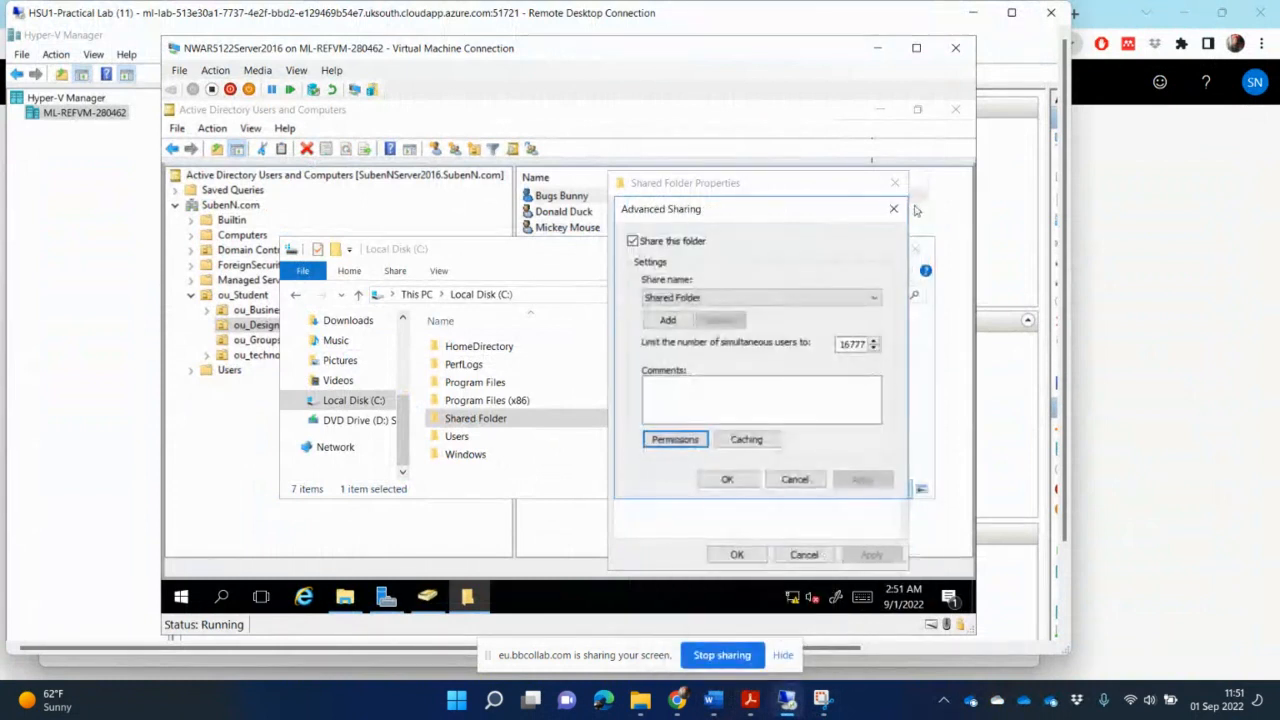
left_click(894, 209)
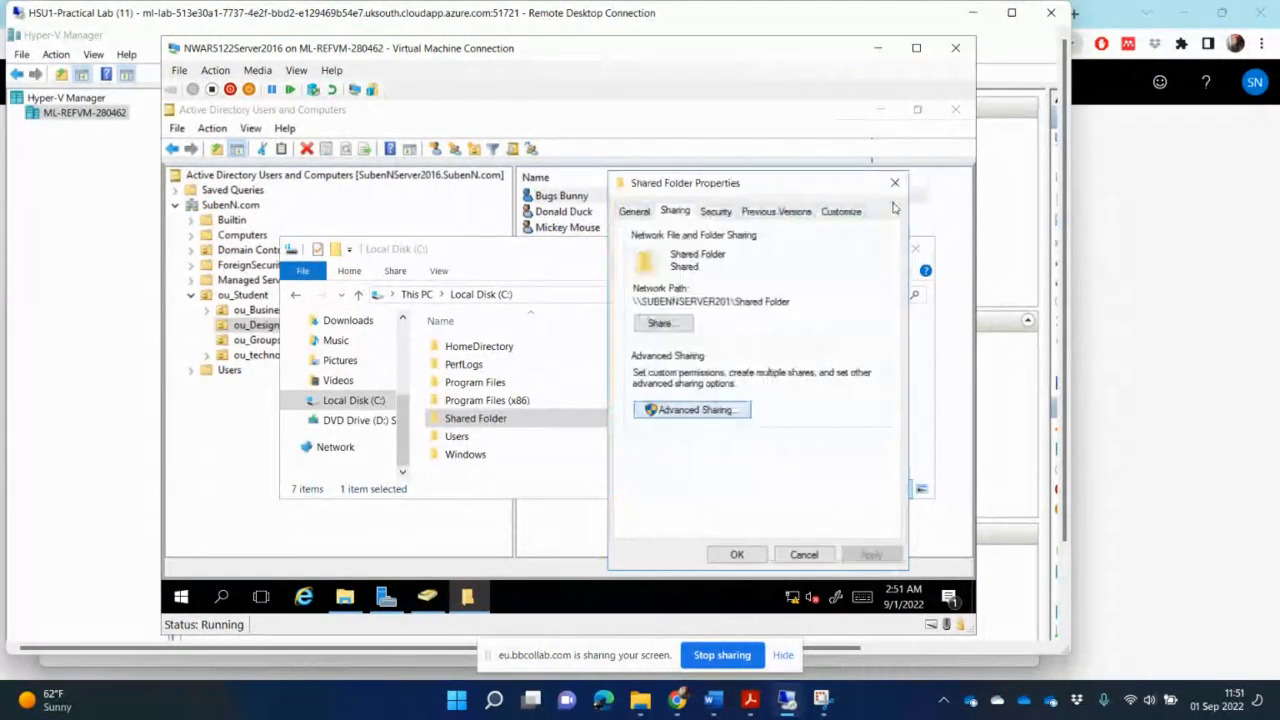
left_click(896, 183)
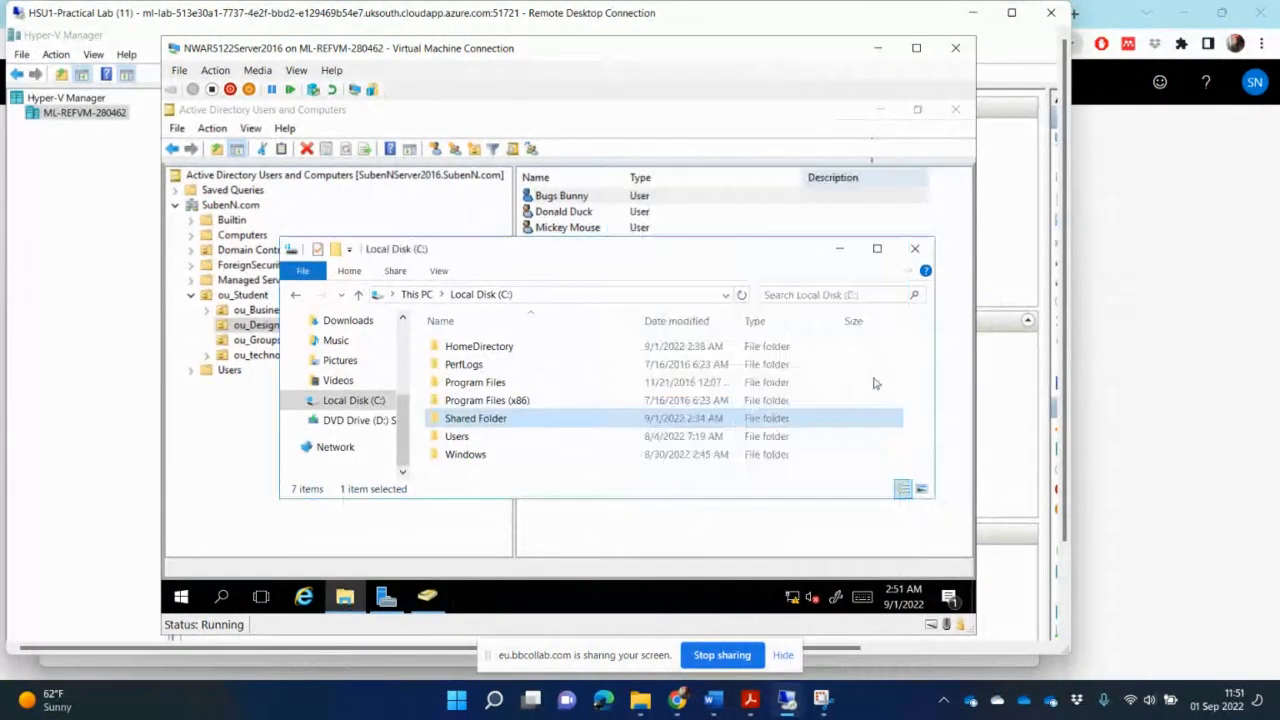
- Open Shared Folder's properties on the Security tab, select the Domain Users group and reposition the dialog
right_click(496, 423)
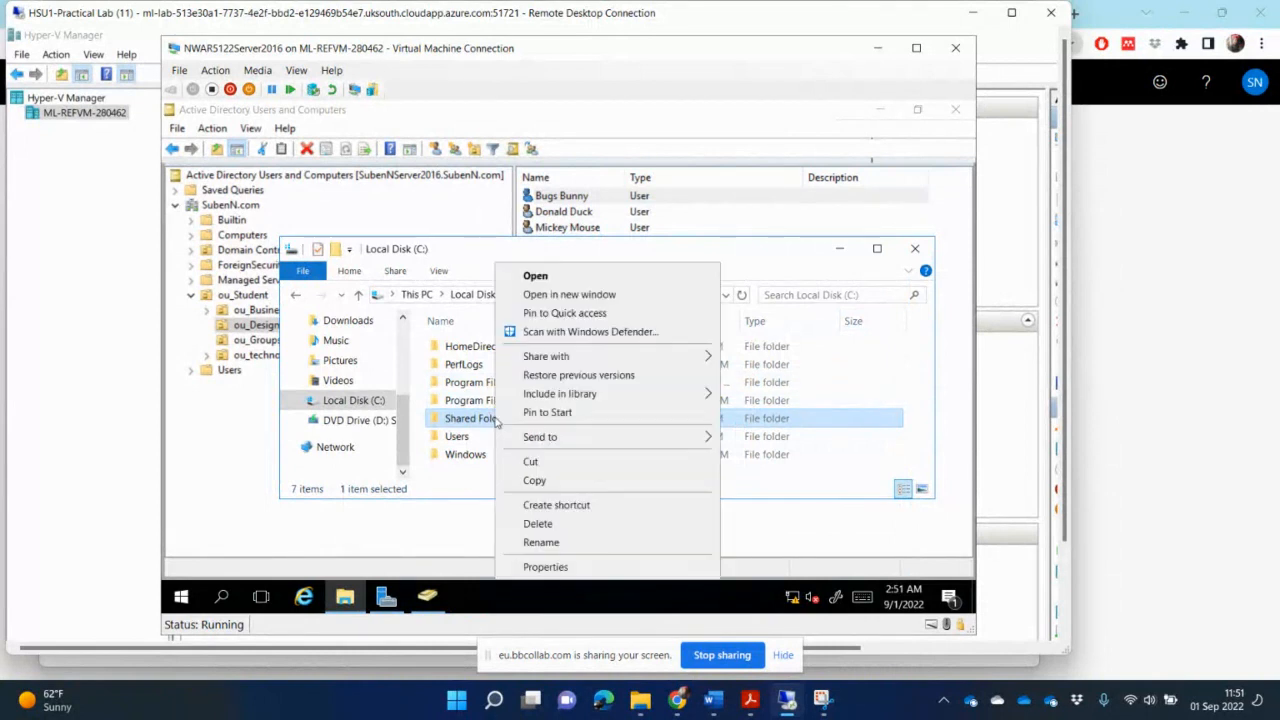
left_click(599, 567)
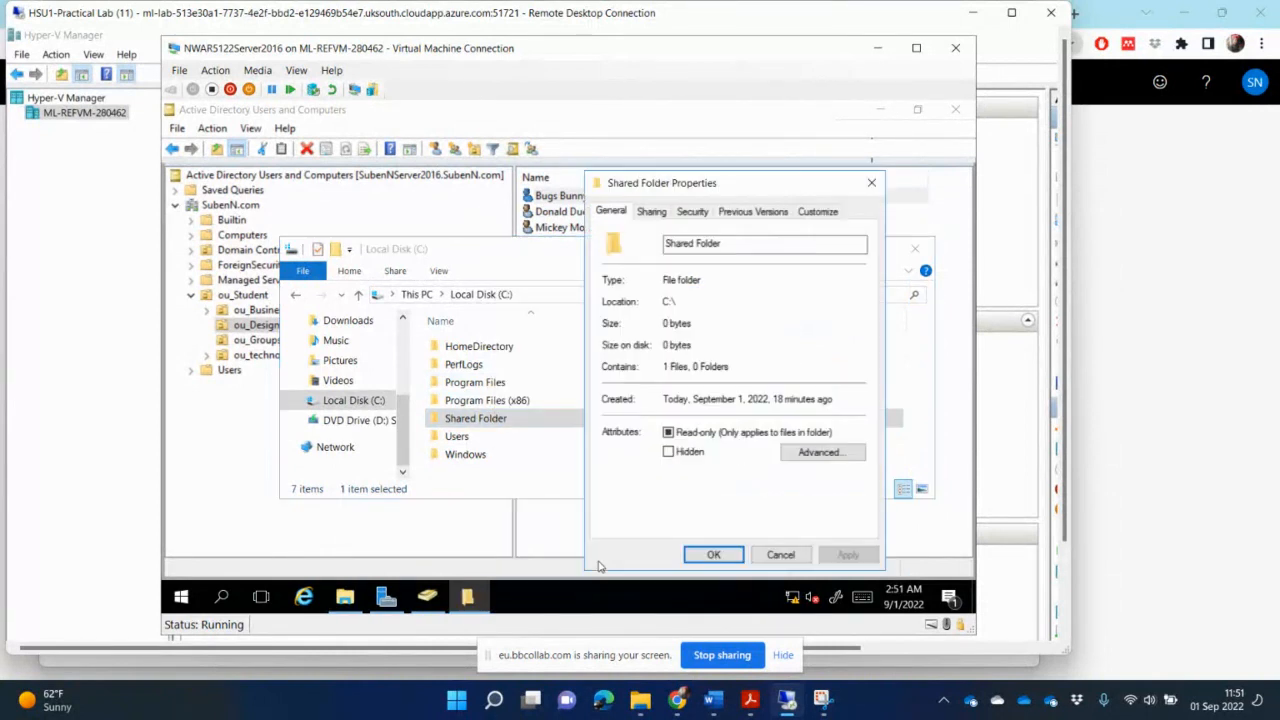
left_click(703, 216)
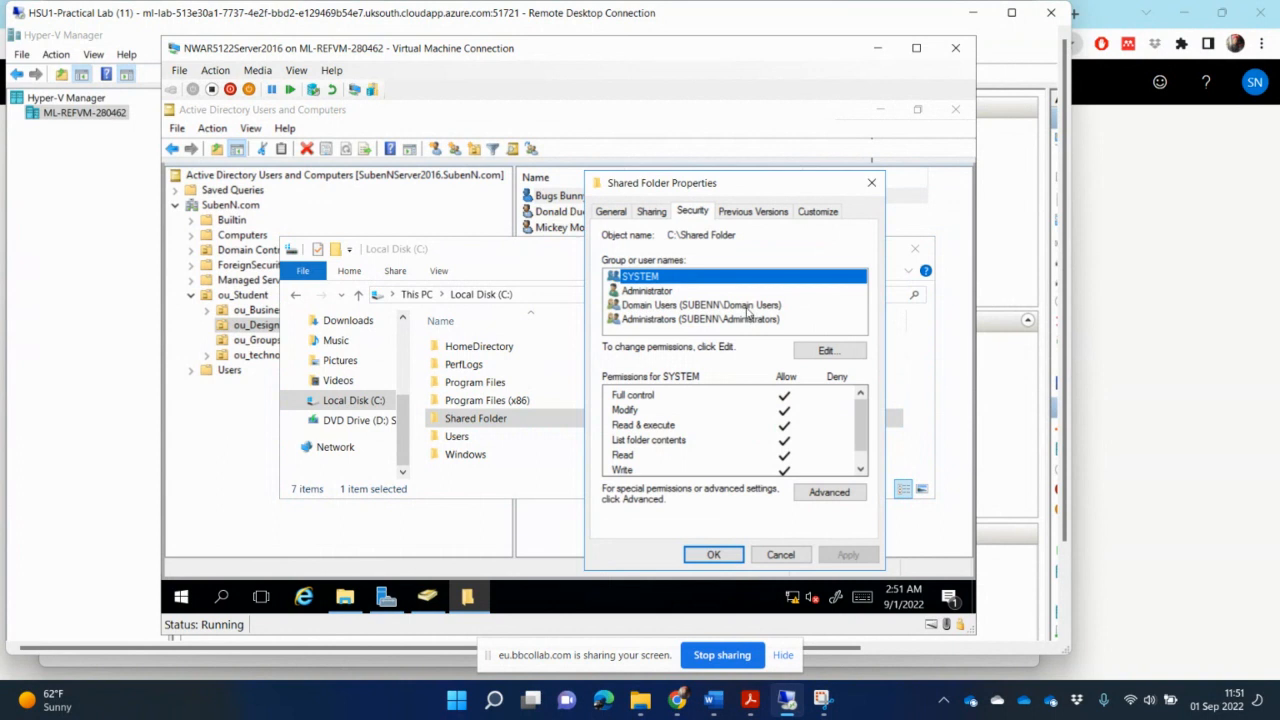
left_click(747, 306)
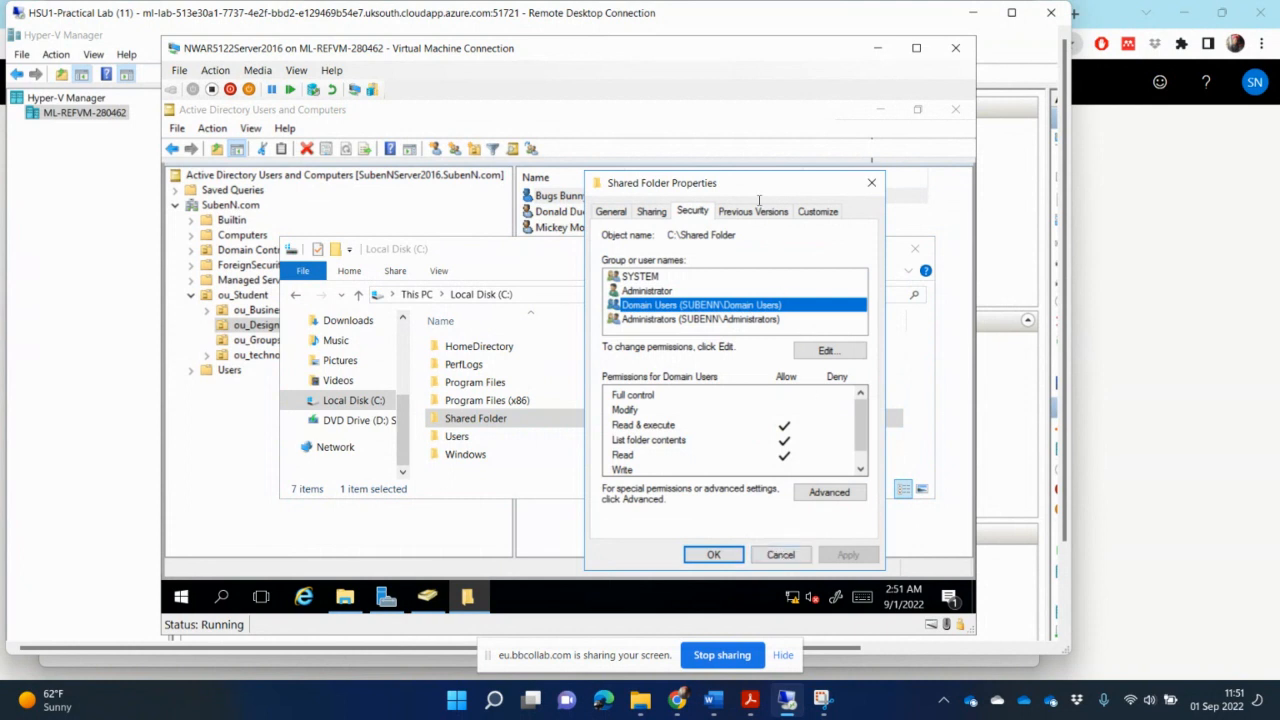
left_click_drag(779, 183, 817, 182)
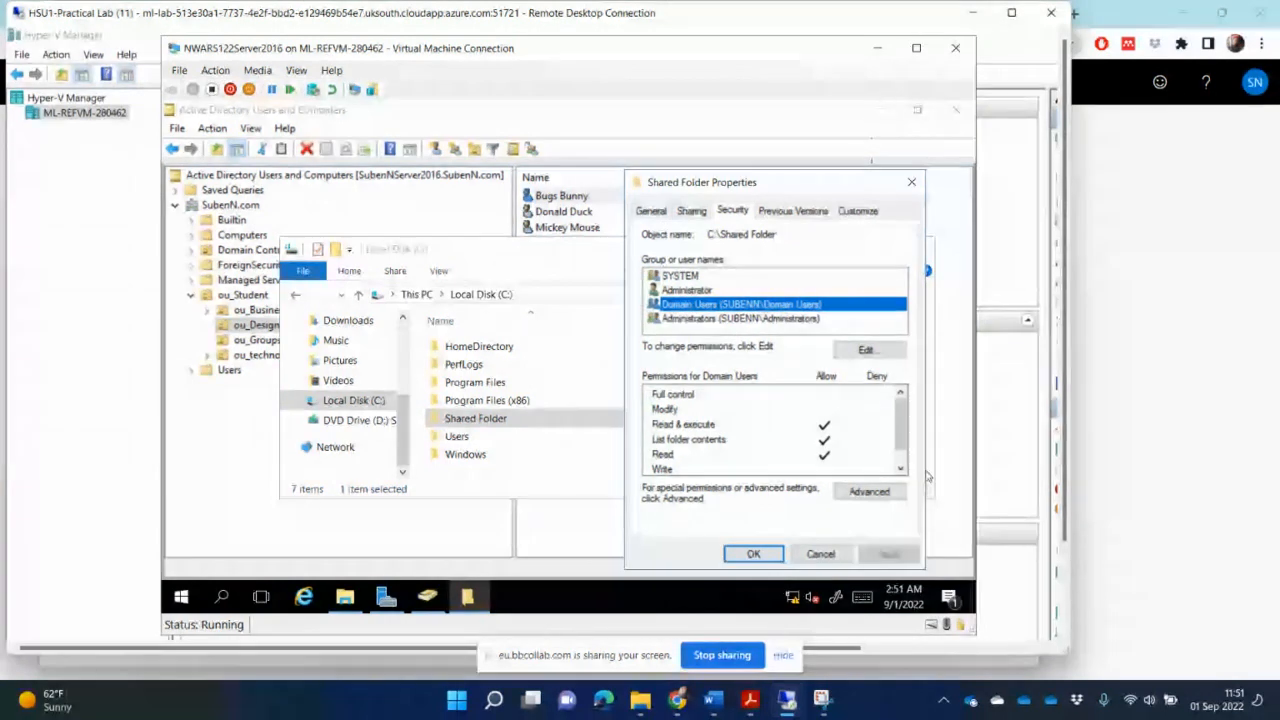
- Snip the server window showing Domain Users permissions on Shared Folder's Security tab with the Snipping Tool
left_click(822, 703)
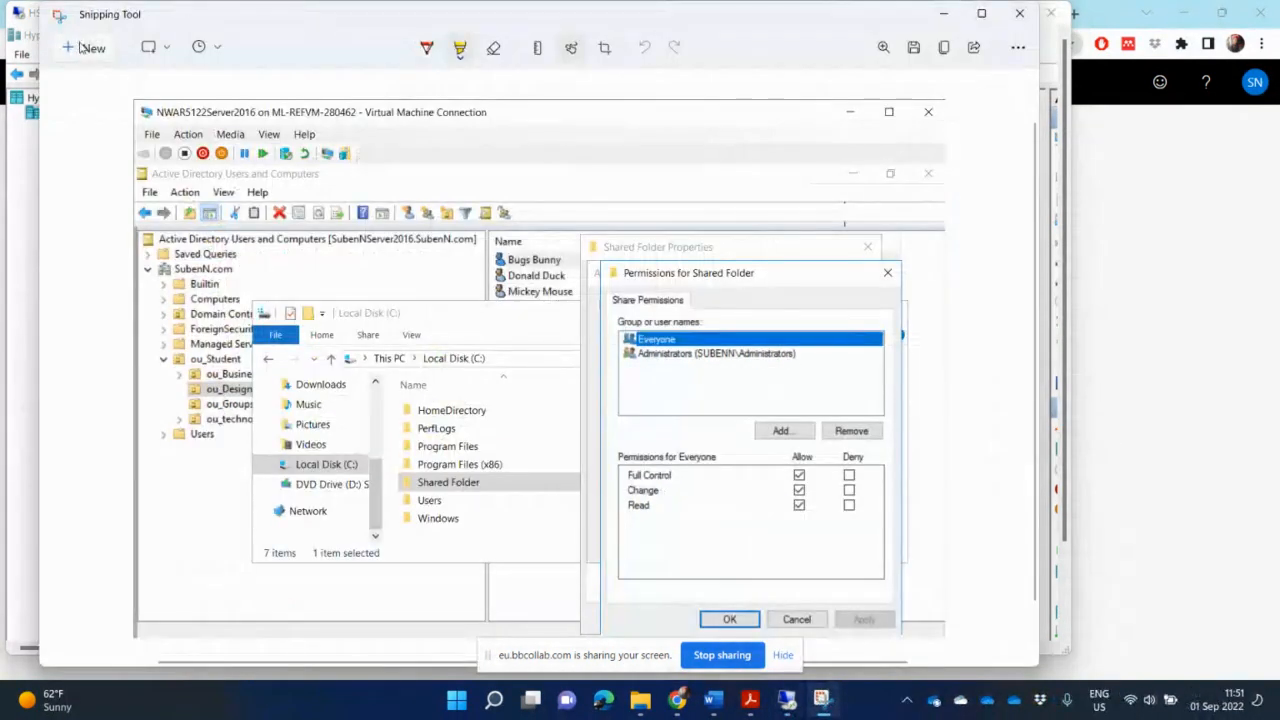
left_click(86, 48)
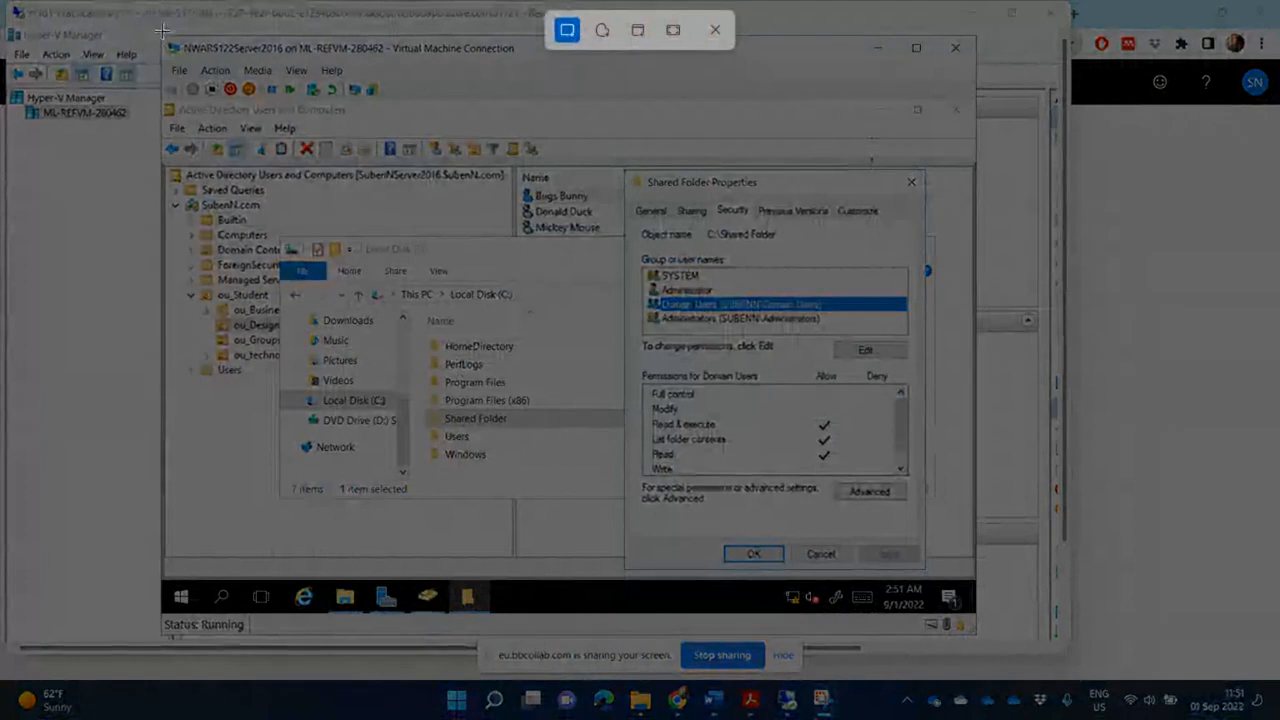
left_click_drag(160, 34, 937, 564)
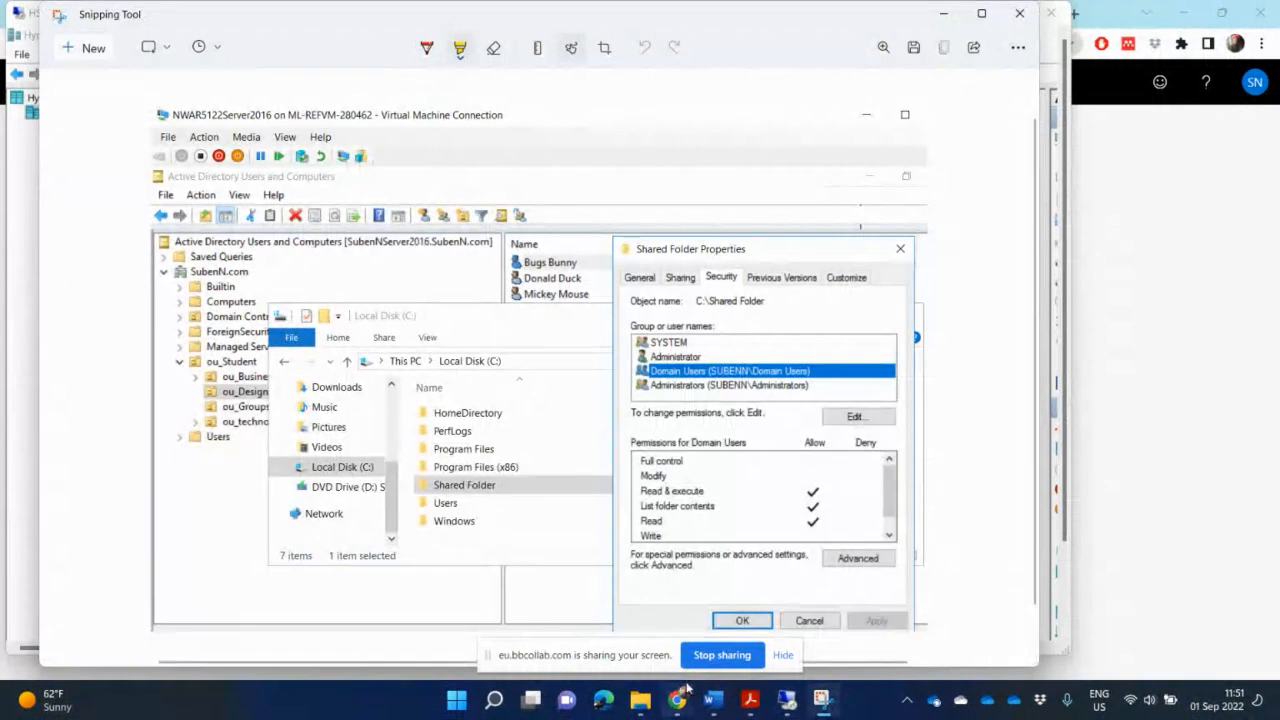
- Paste the security permissions screenshot into the guidelines document below 'Add users to the access list of the shared folder'
mouse_move(714, 706)
left_click(715, 707)
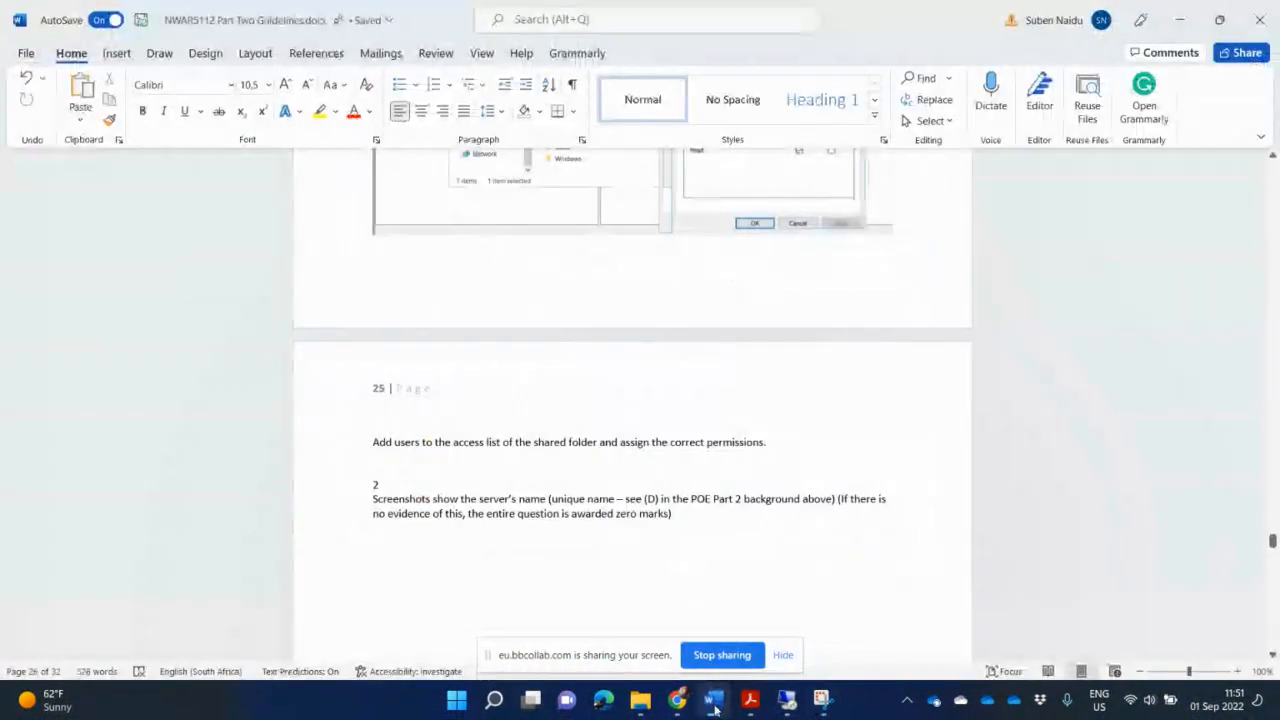
key("ctrl+v")
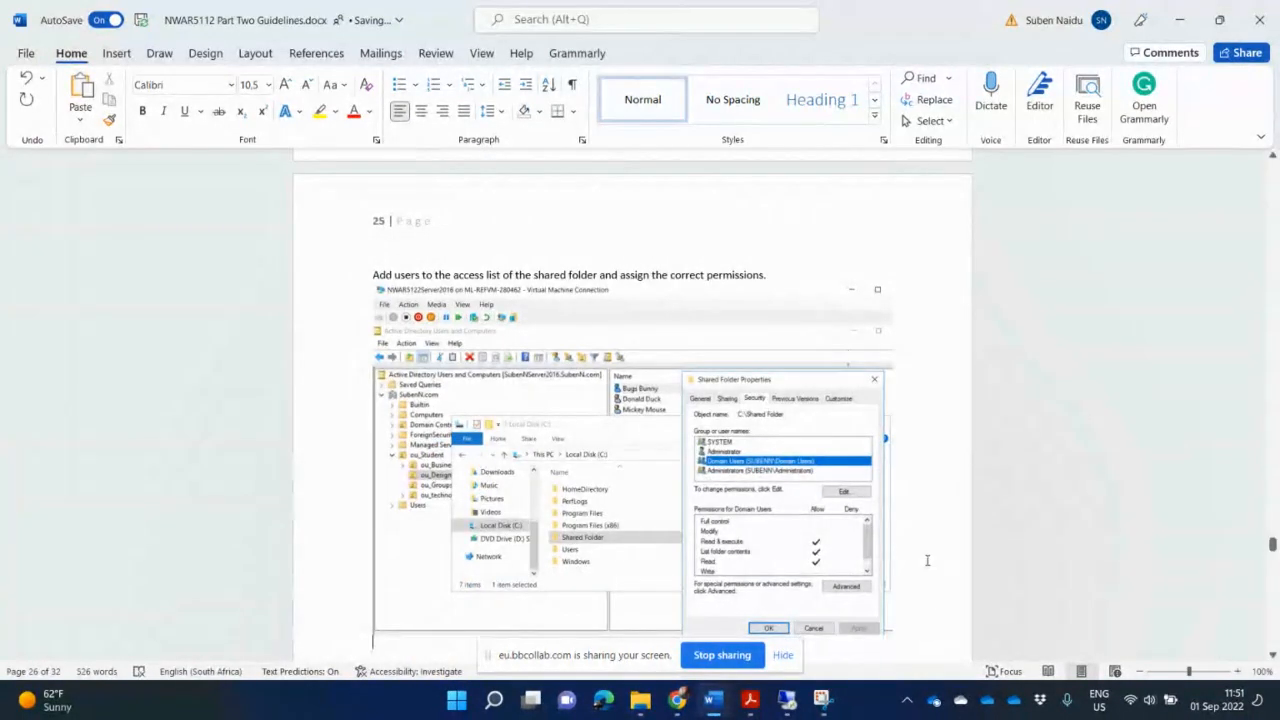
- Scroll through the guidelines document to review the pasted screenshots for each activity
scroll(928, 558, "down", 8)
scroll(928, 558, "down", 20)
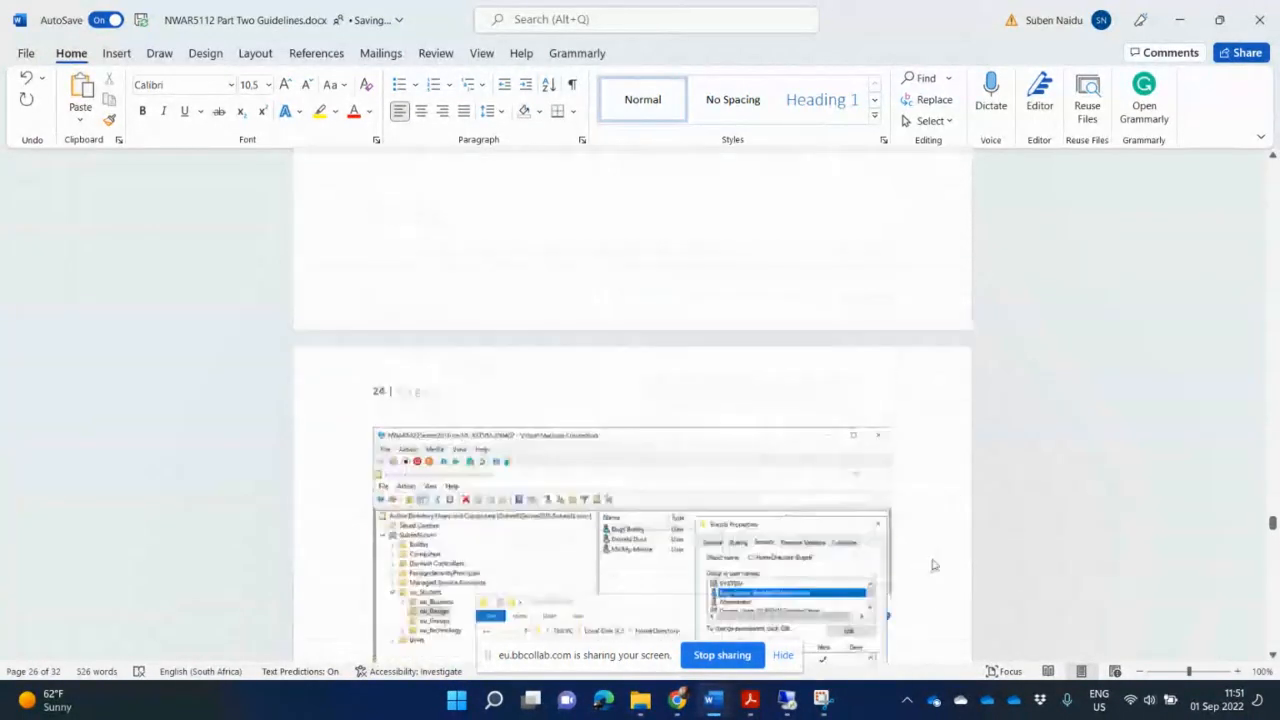
scroll(933, 560, "up", 20)
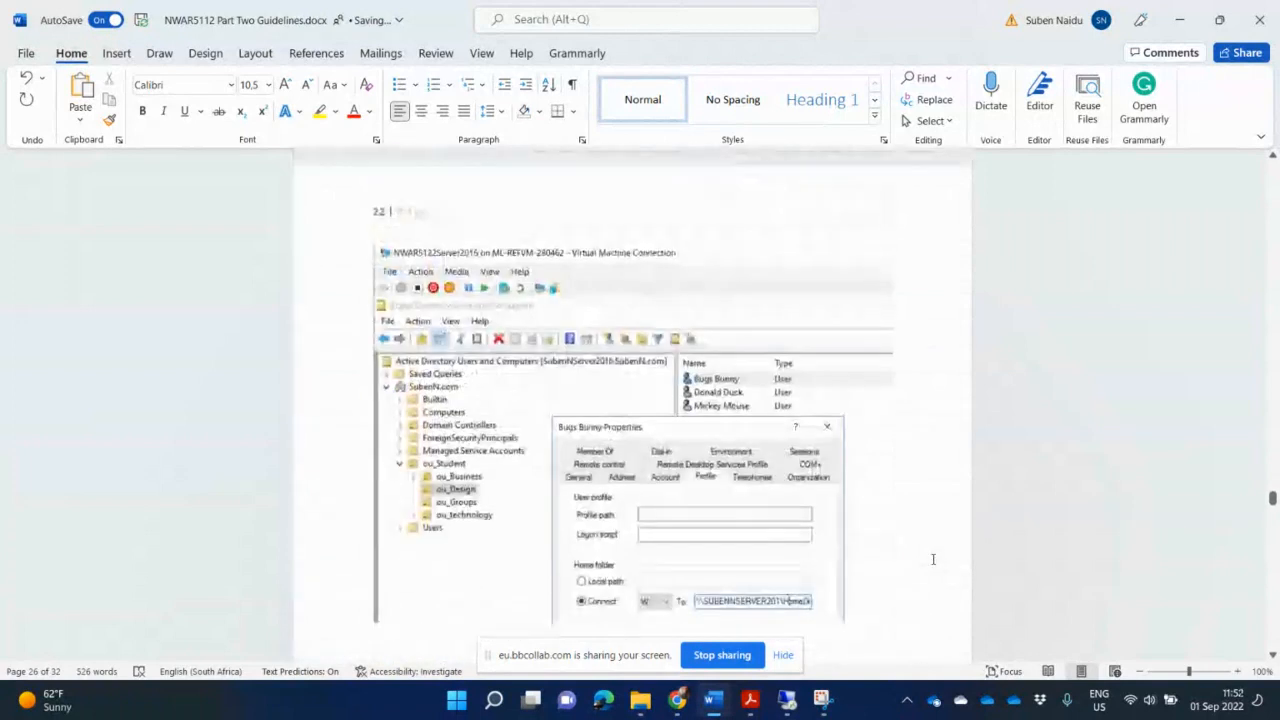
scroll(933, 562, "up", 15)
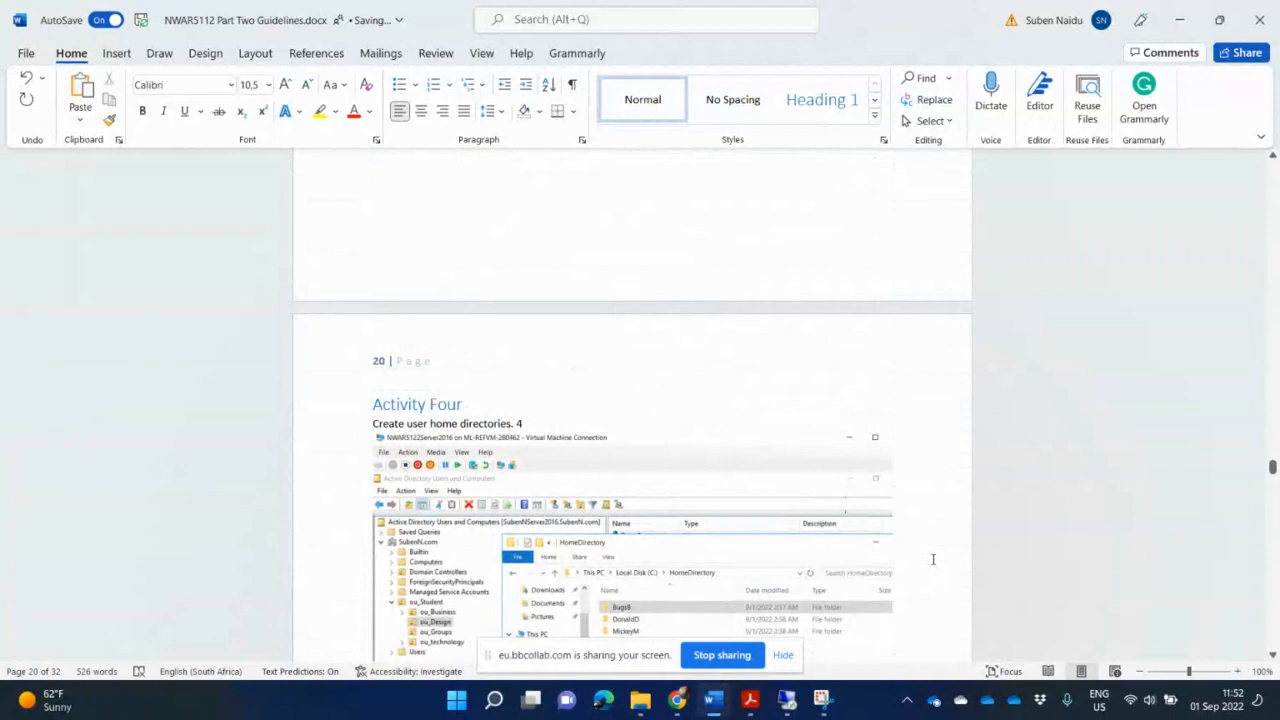
scroll(933, 559, "down", 3)
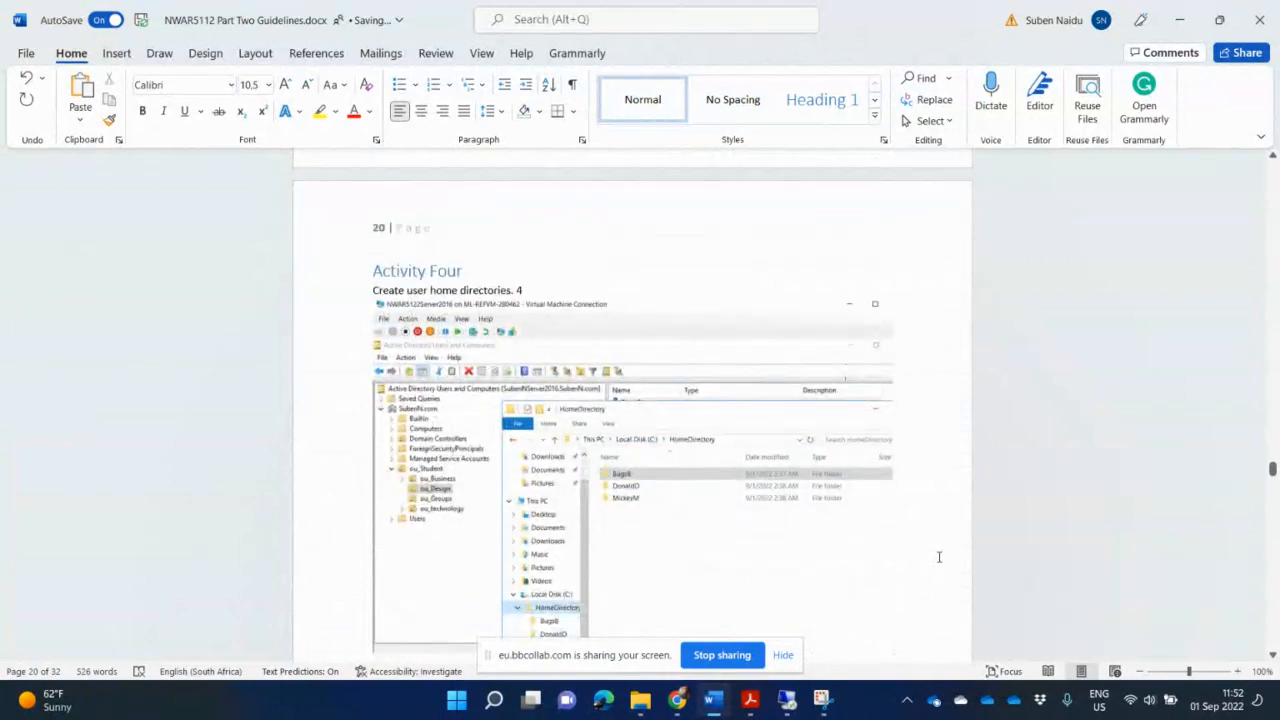
scroll(939, 557, "down", 18)
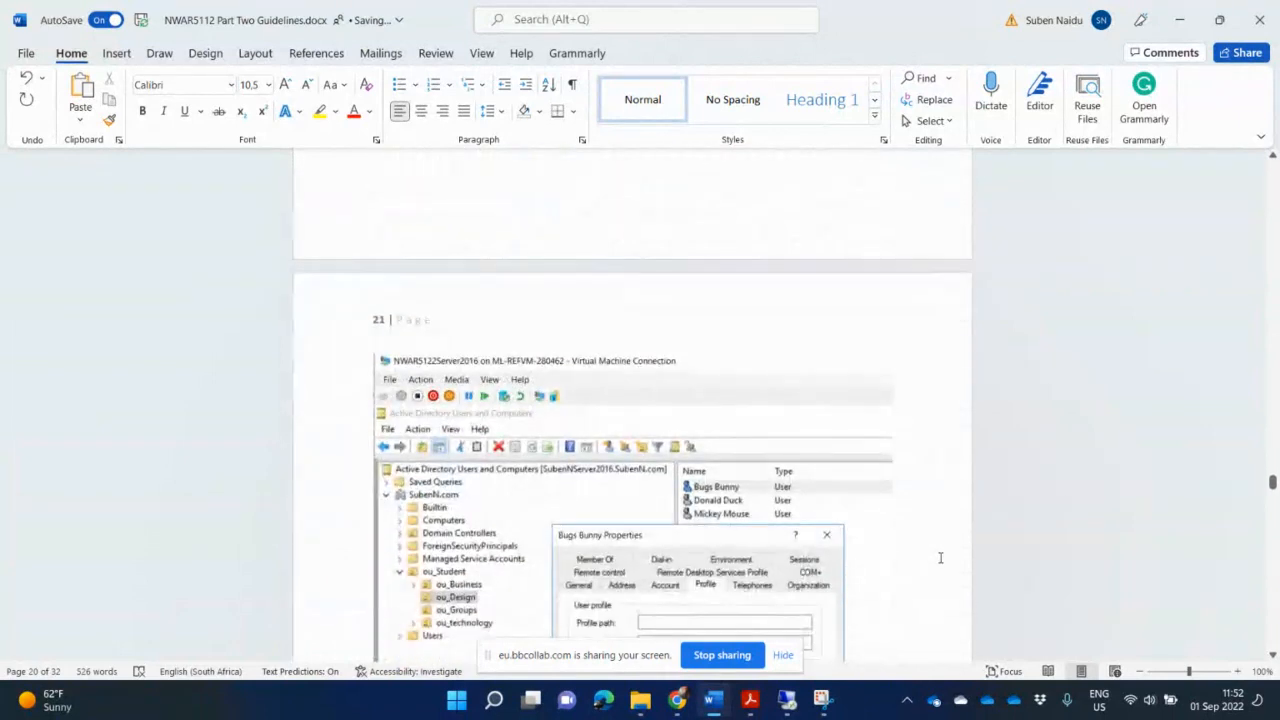
scroll(940, 557, "down", 17)
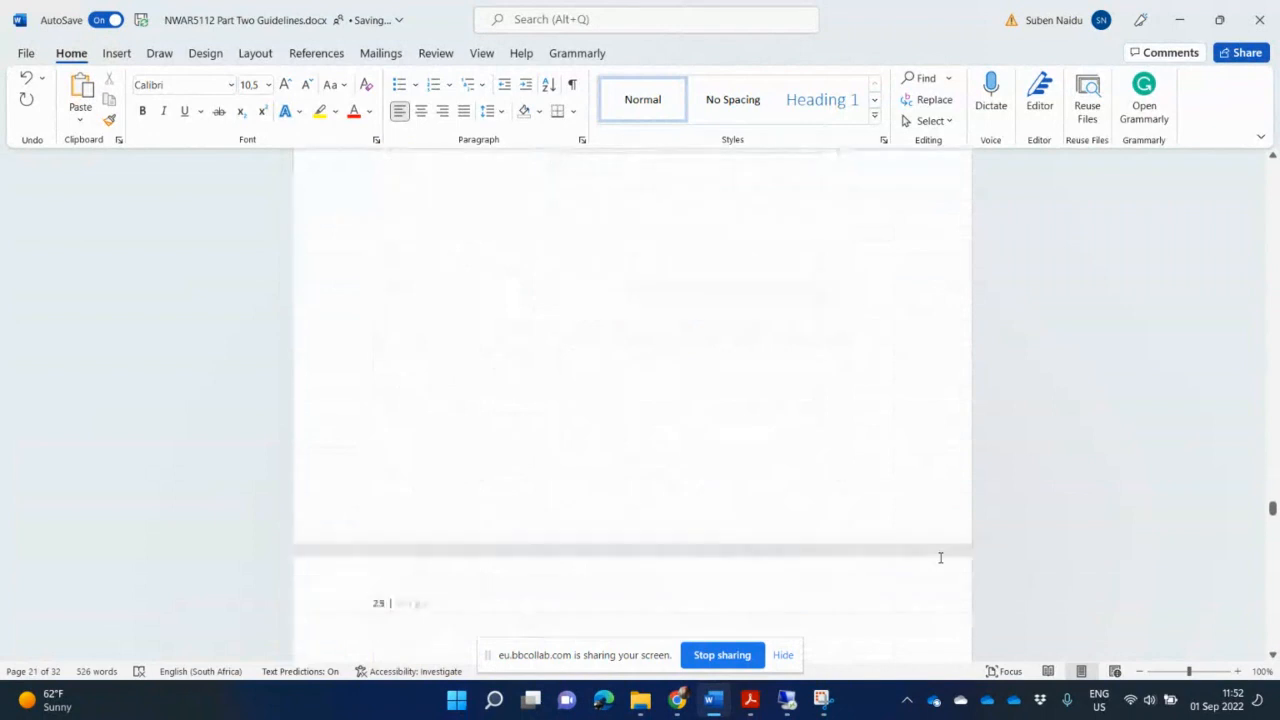
scroll(940, 557, "down", 20)
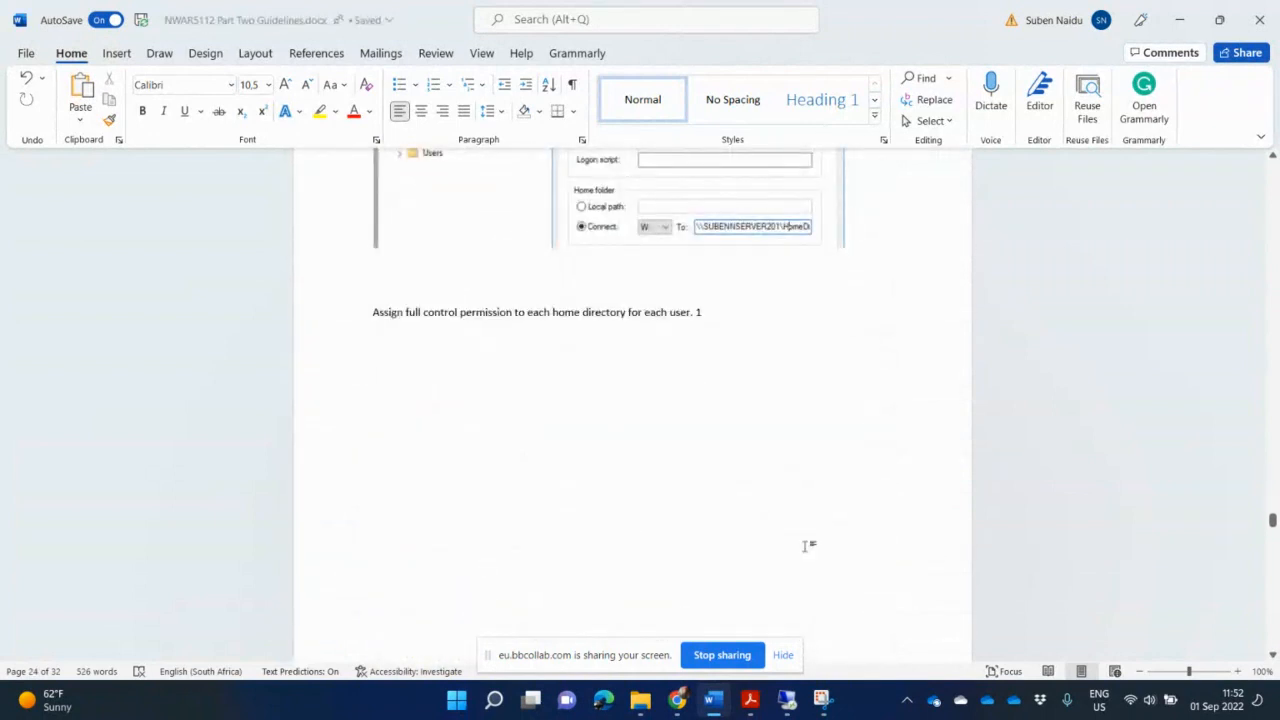
scroll(808, 557, "down", 7)
scroll(808, 557, "down", 3)
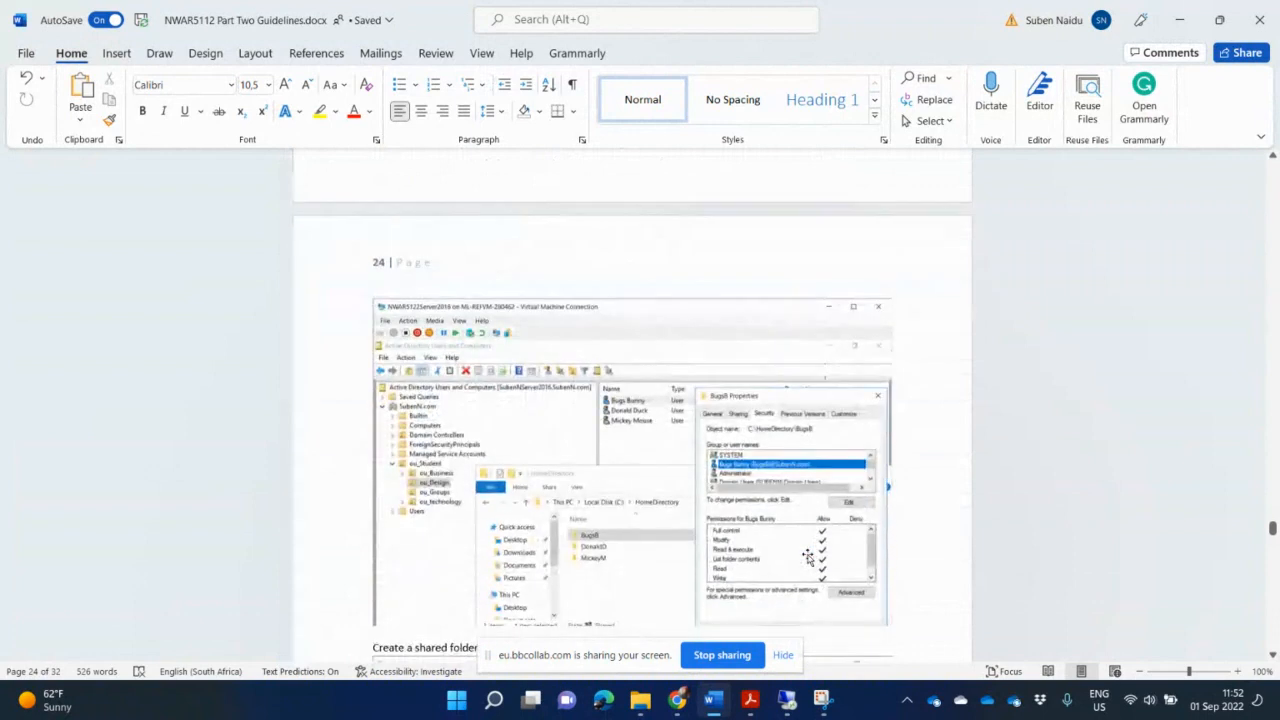
scroll(808, 557, "down", 6)
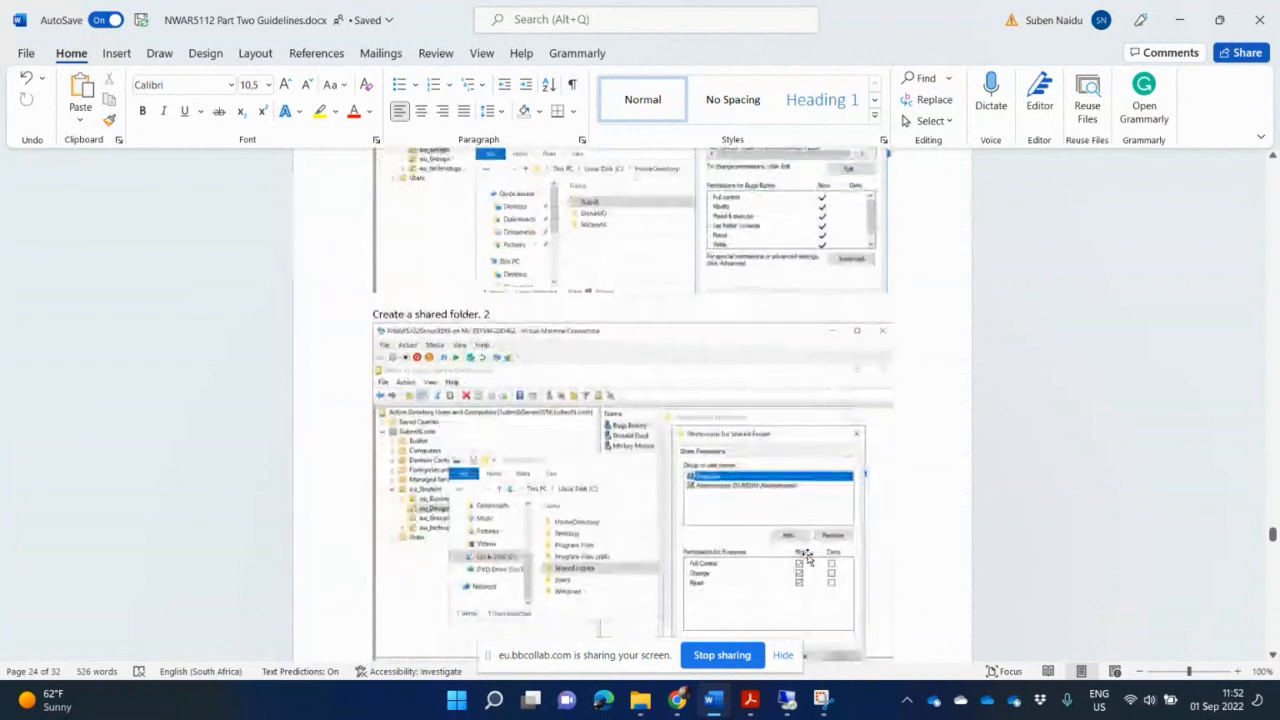
scroll(806, 557, "down", 2)
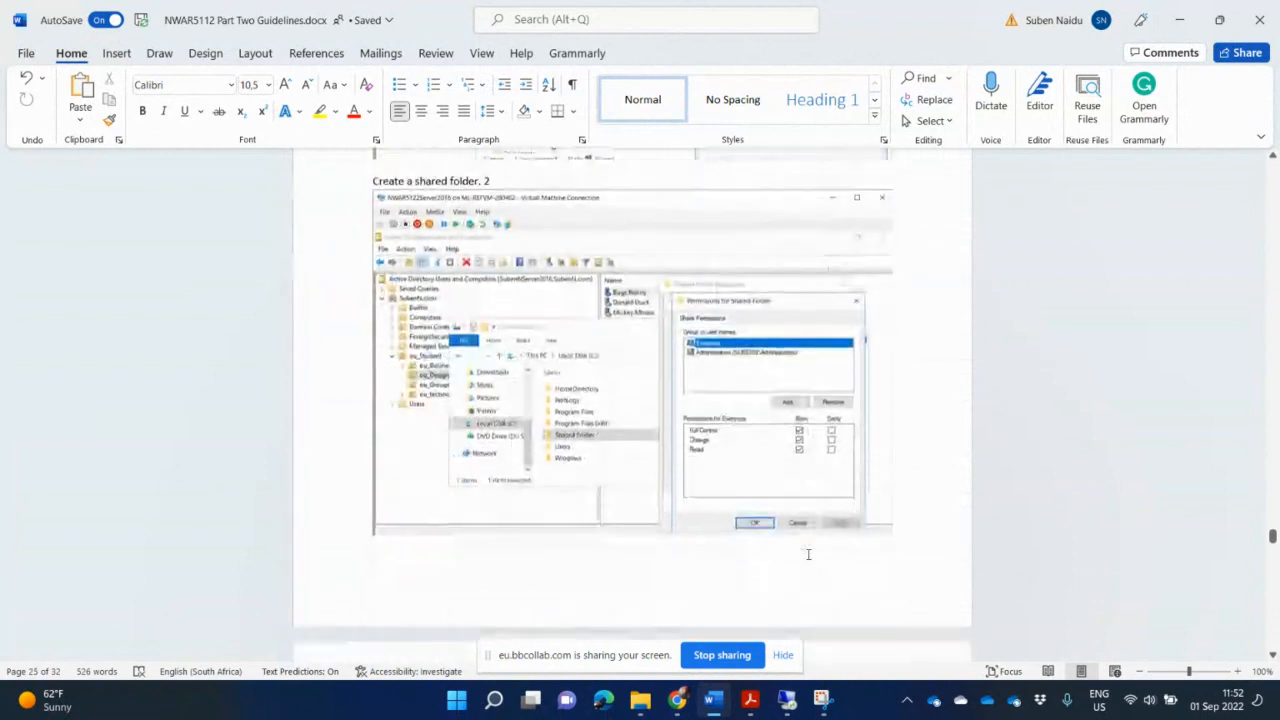
scroll(808, 554, "down", 8)
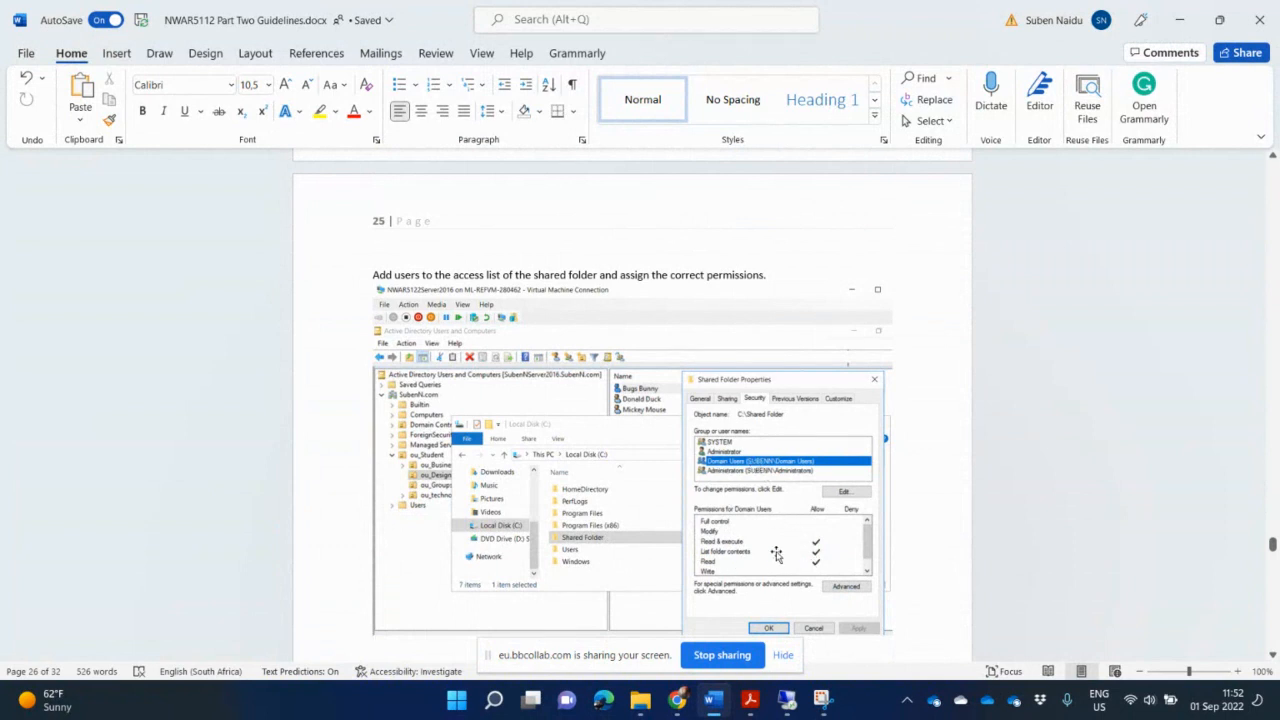
scroll(805, 570, "down", 4)
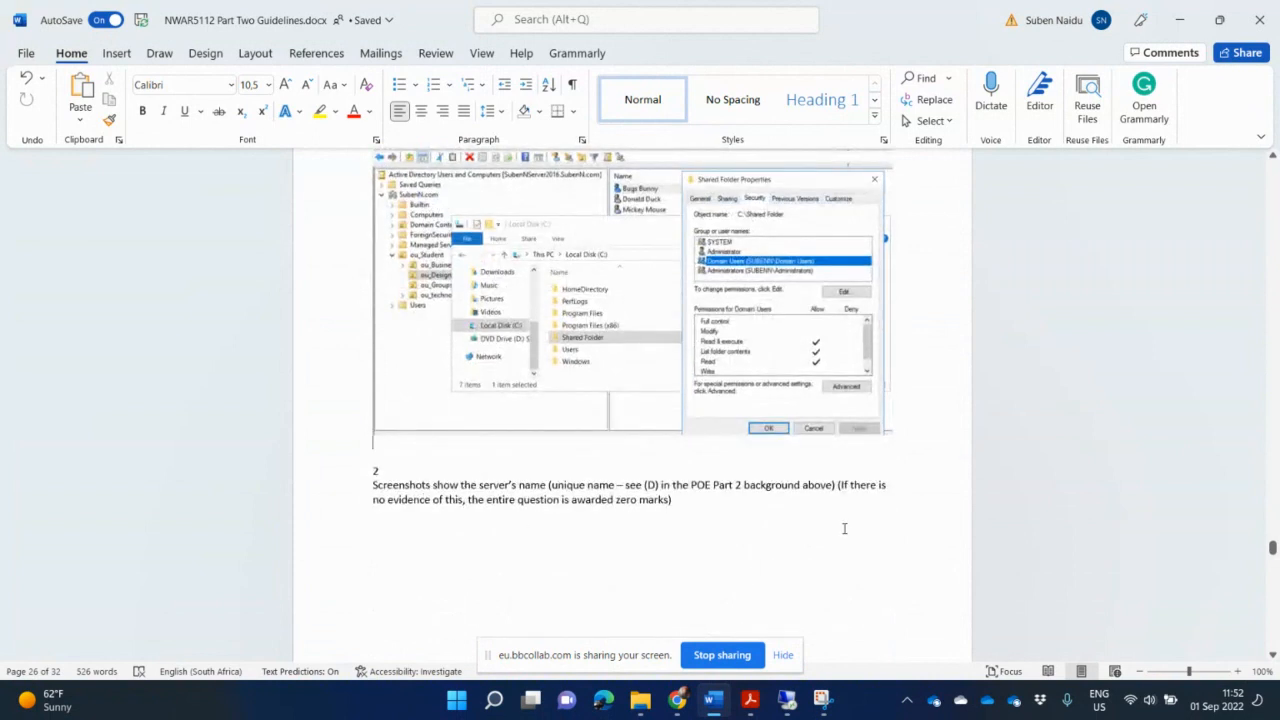
scroll(848, 545, "up", 3)
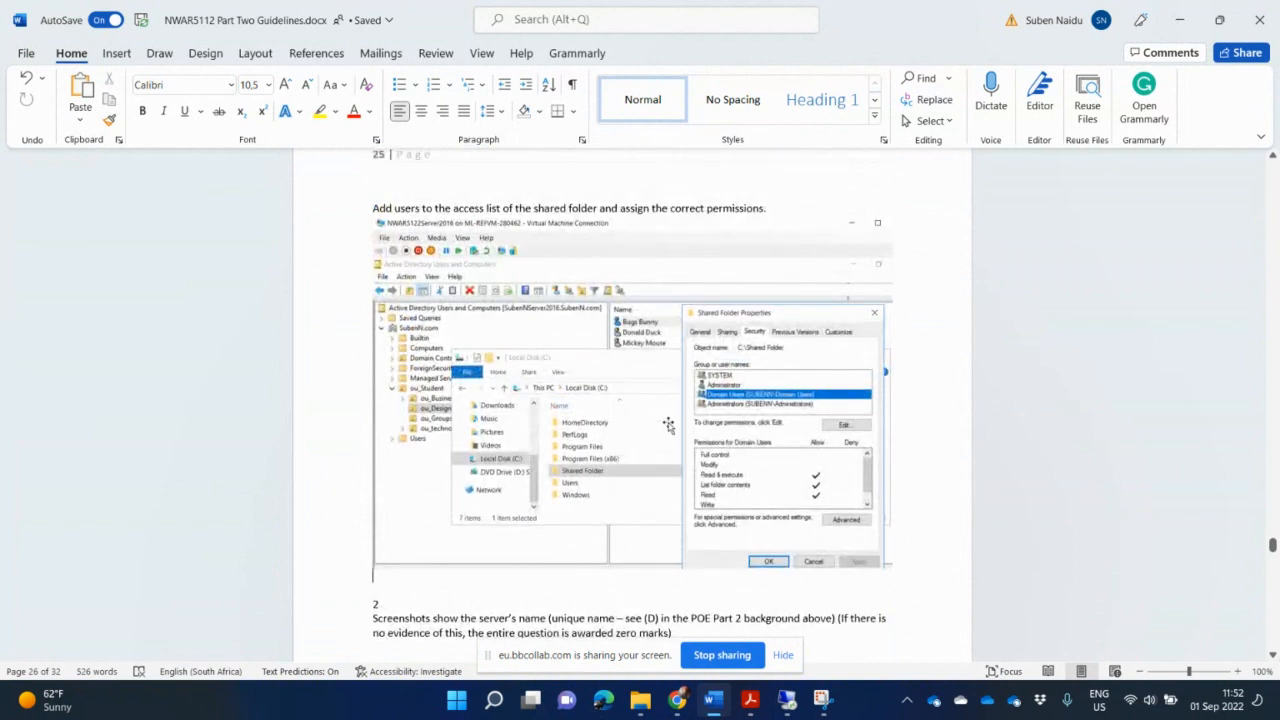
scroll(752, 434, "down", 6)
scroll(754, 436, "up", 8)
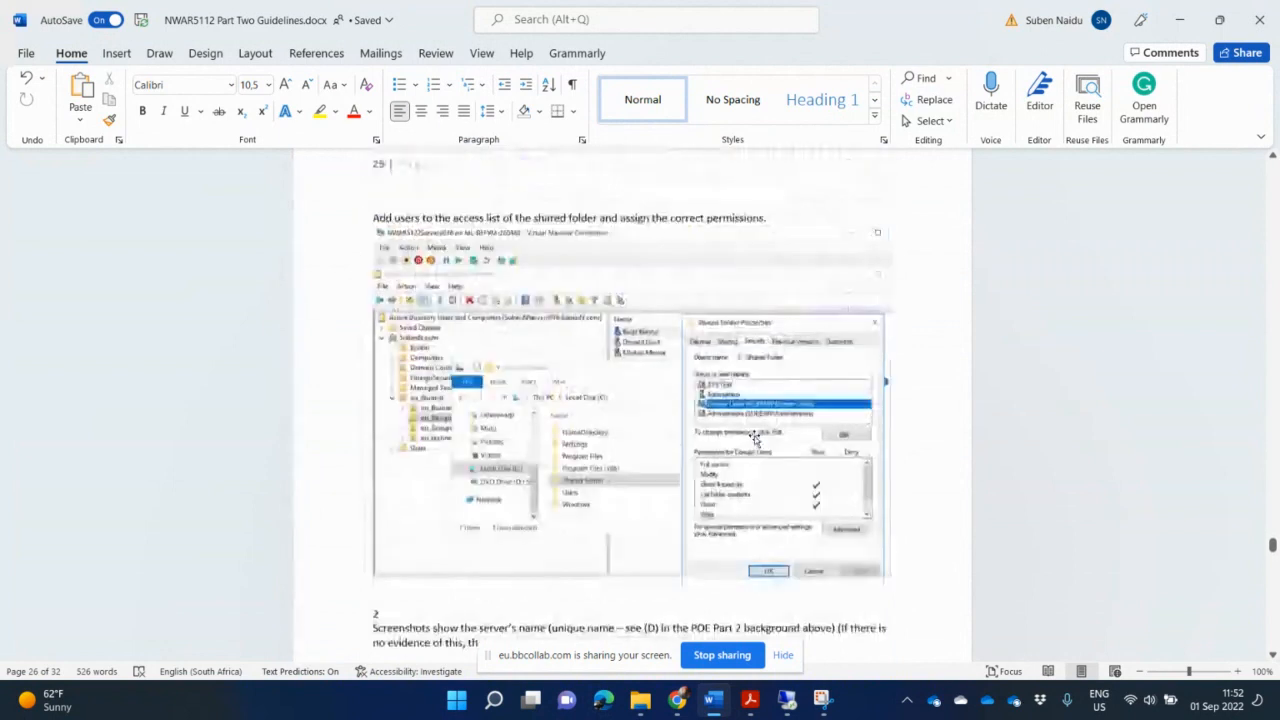
scroll(755, 437, "down", 5)
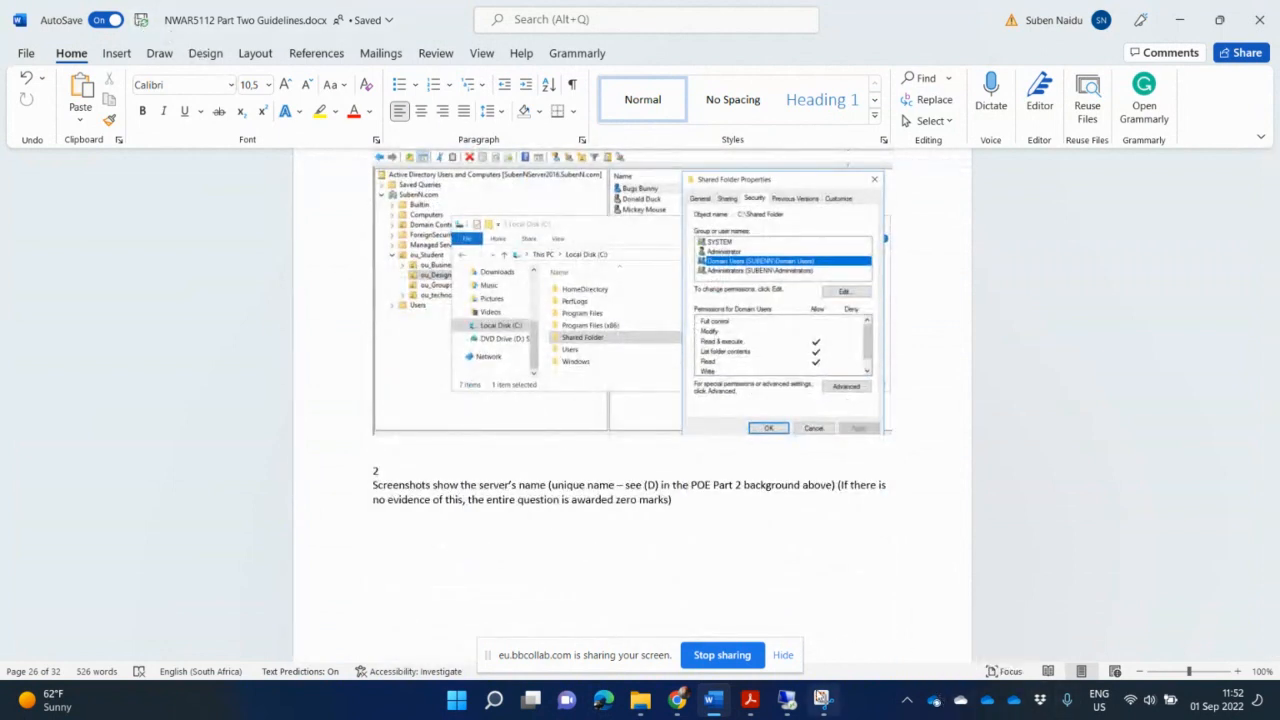
- Switch to the server, close Shared Folder Properties and close the Local Disk (C:) window
left_click(787, 700)
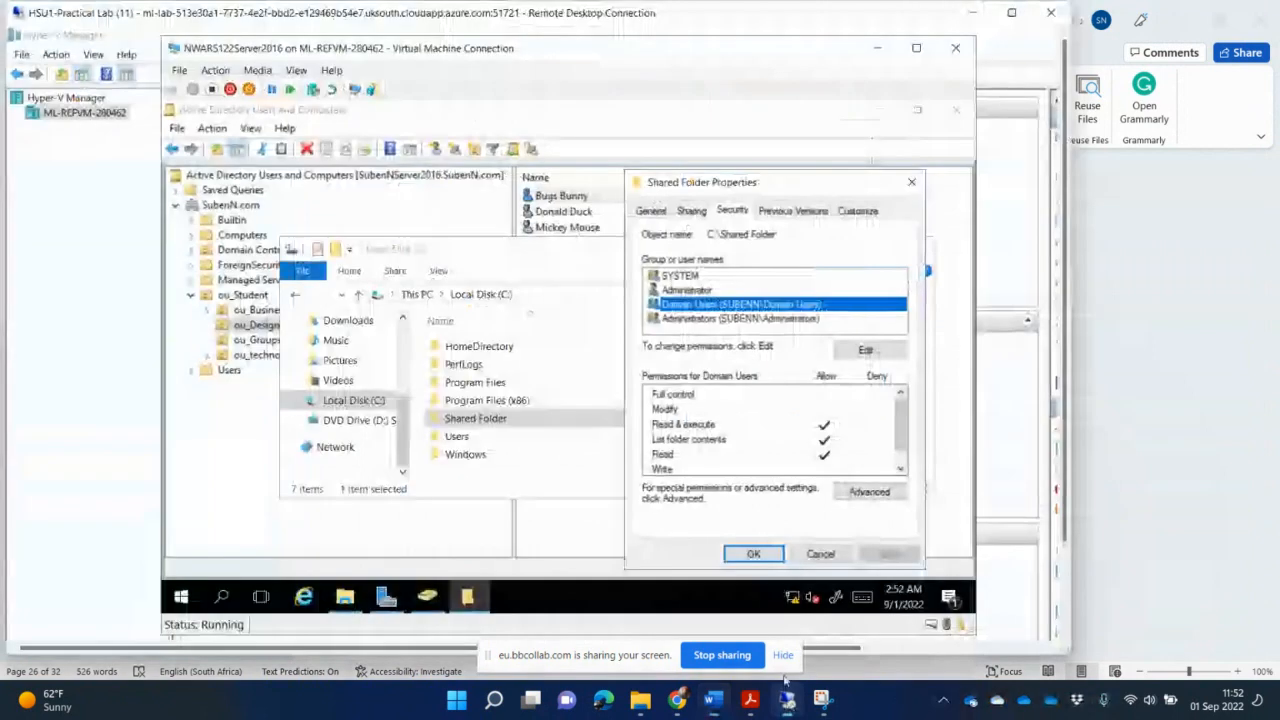
left_click(754, 554)
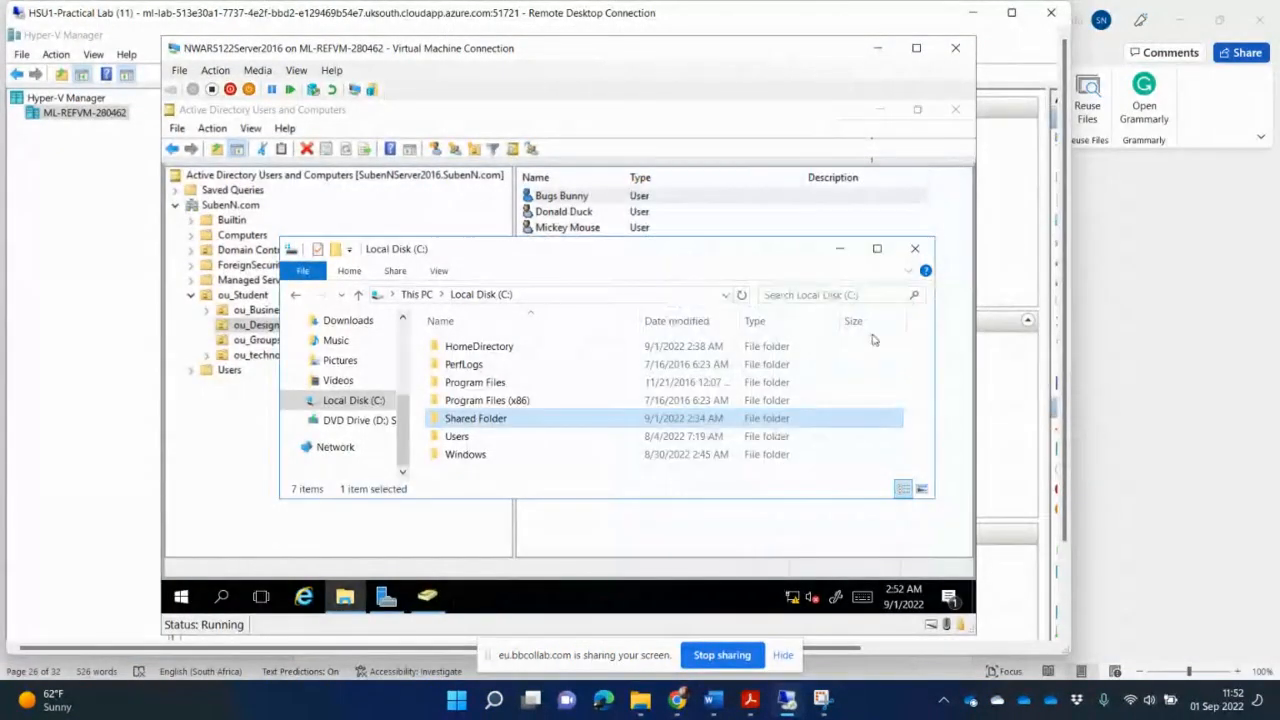
left_click(915, 249)
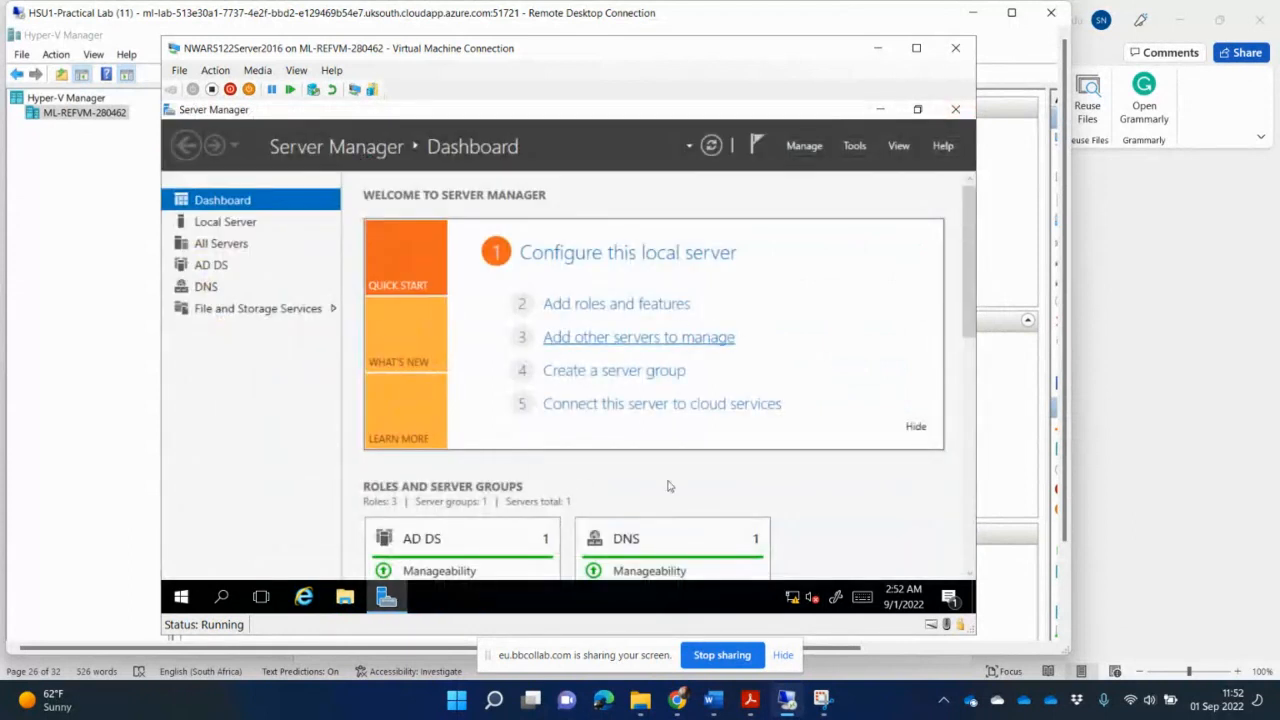
- Switch to the browser and open the Azure Lab Services tab, then the collaboration session tab
mouse_move(680, 706)
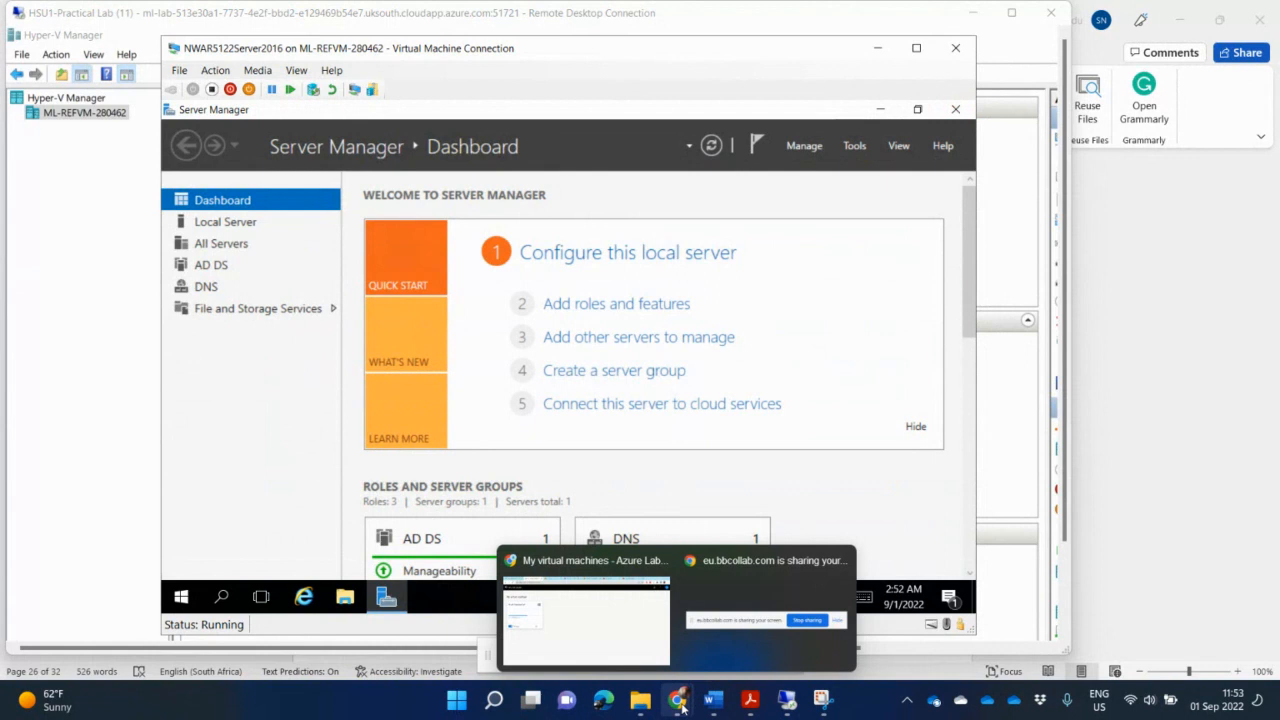
left_click(600, 610)
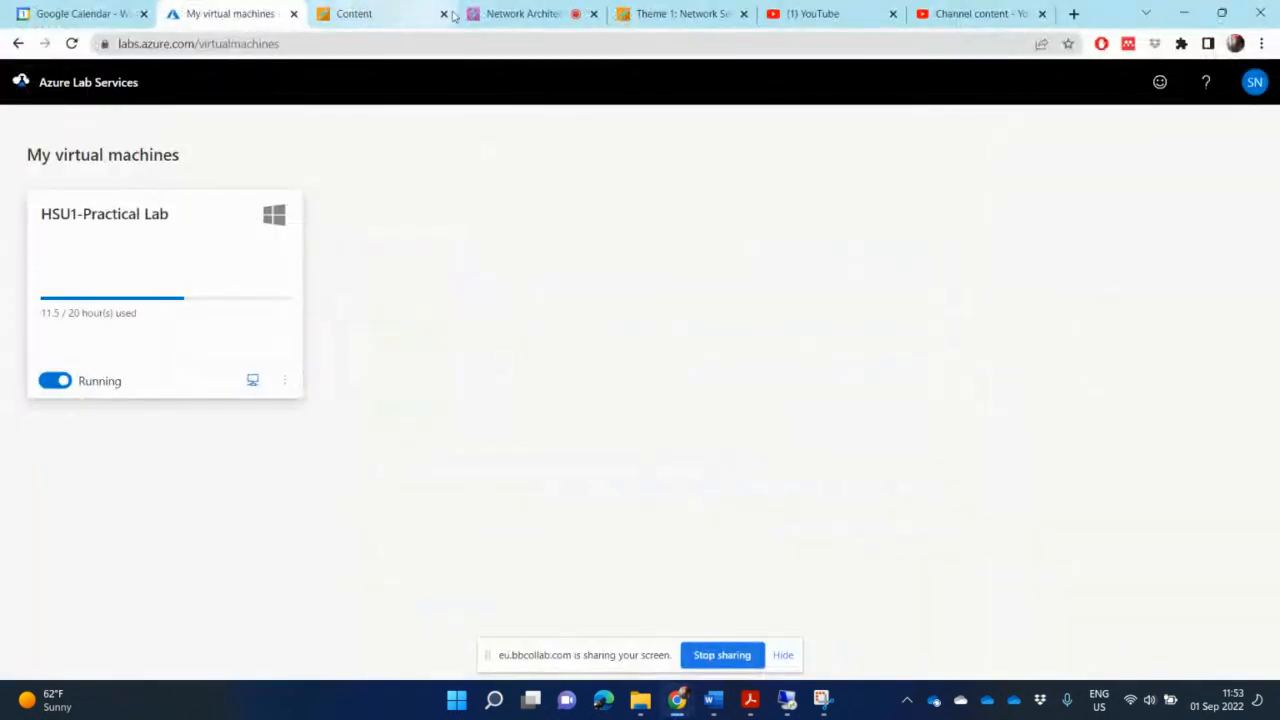
left_click(541, 15)
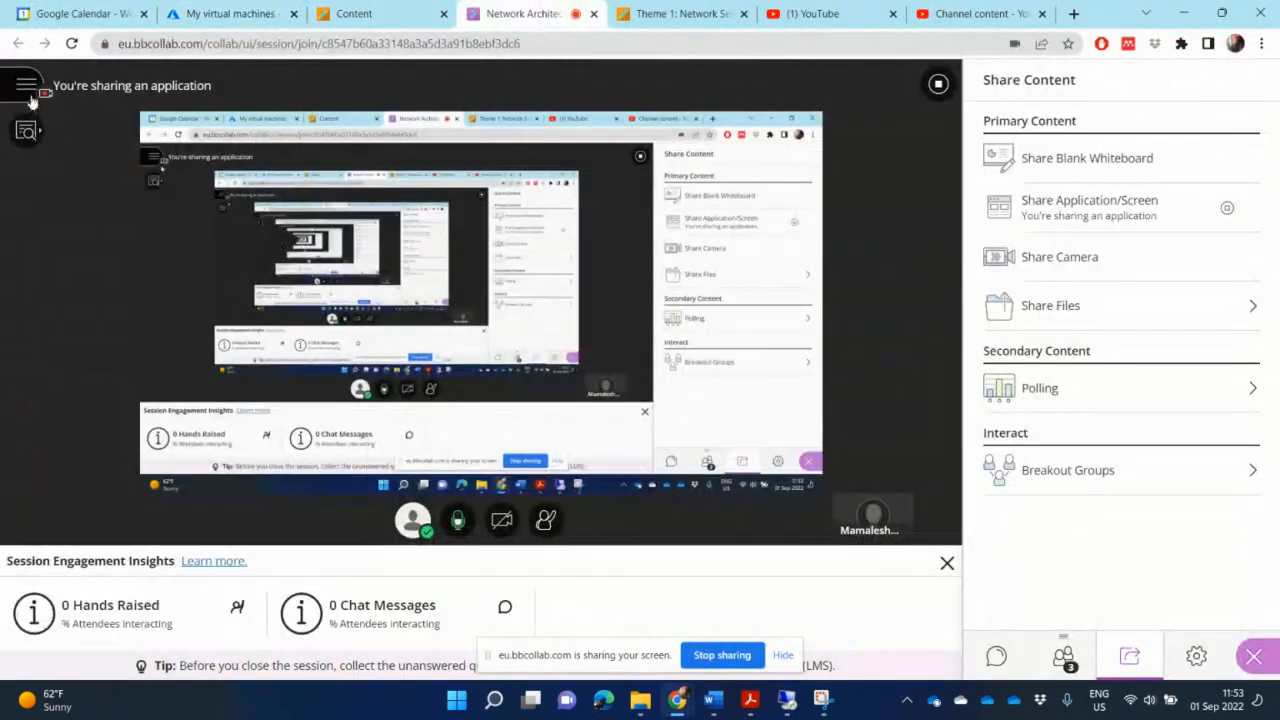